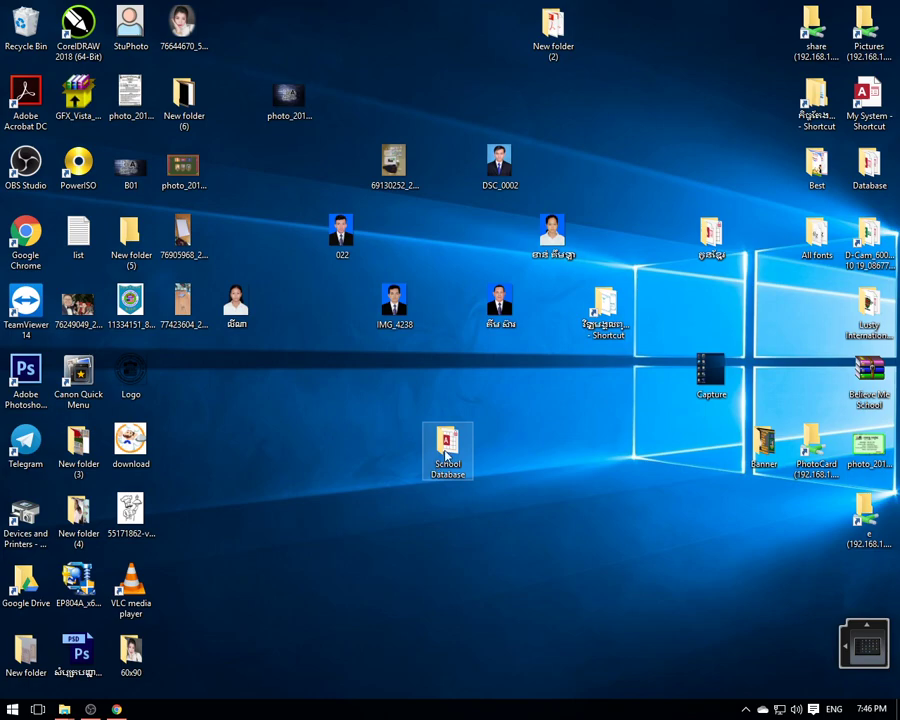
- Open the School Database desktop folder in File Explorer
{"action": "mouse_move", "coordinate": [446, 454]}
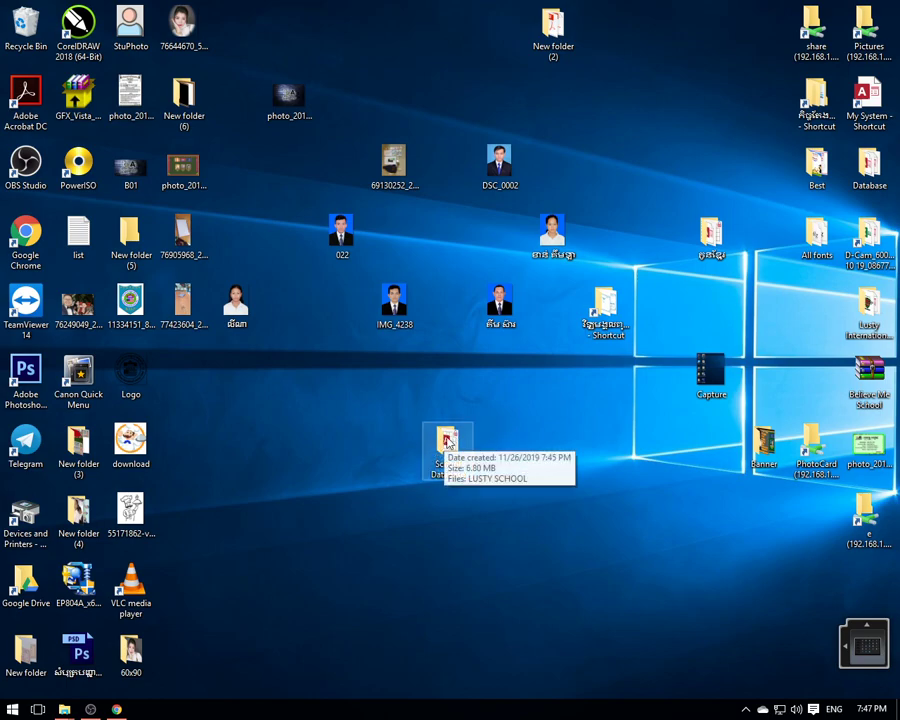
{"action": "double_click", "coordinate": [447, 446]}
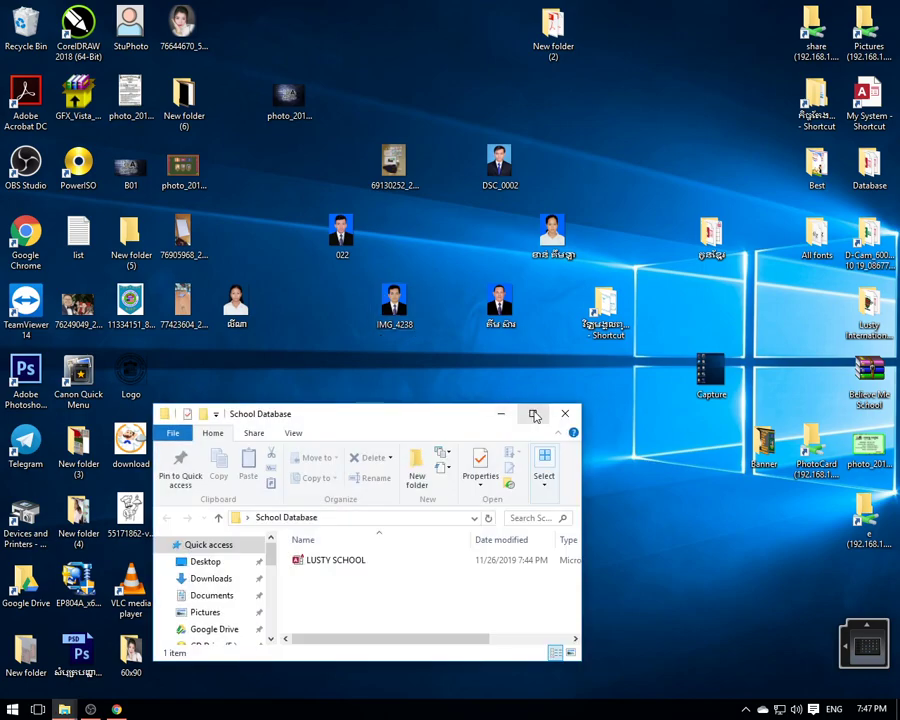
- Reposition, resize and maximize the School Database Explorer window
{"action": "left_click", "coordinate": [535, 416]}
{"action": "left_click_drag", "start_coordinate": [440, 6], "coordinate": [468, 184]}
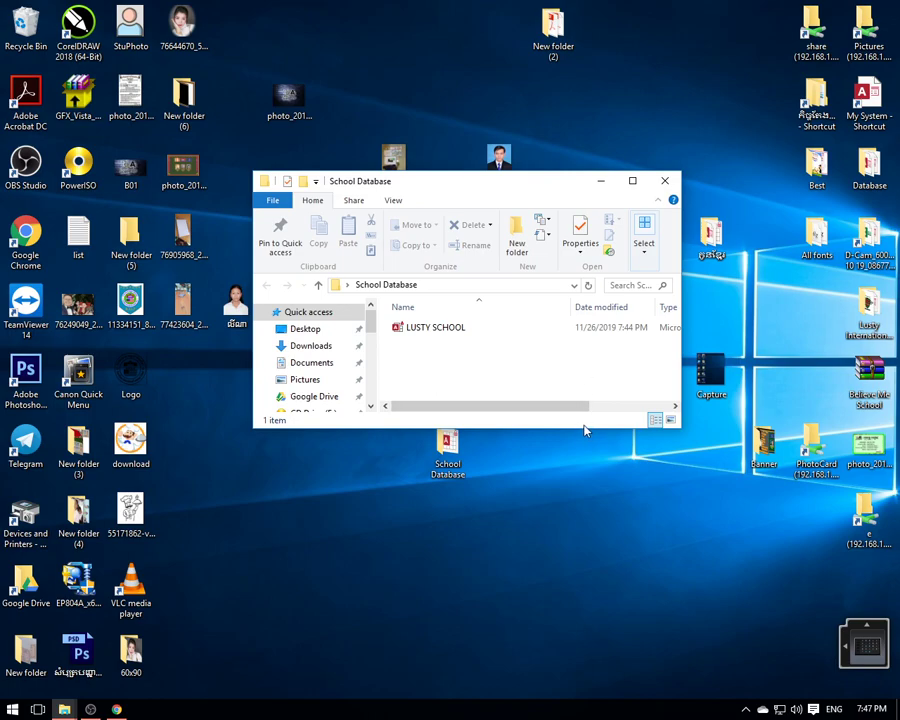
{"action": "left_click_drag", "start_coordinate": [585, 428], "coordinate": [609, 534]}
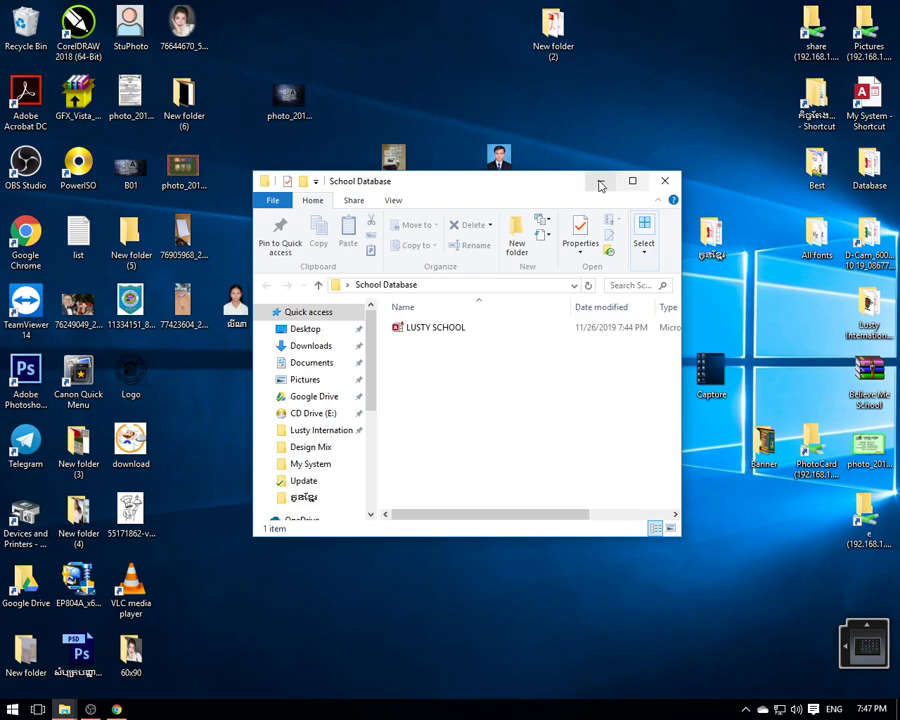
{"action": "left_click", "coordinate": [633, 181]}
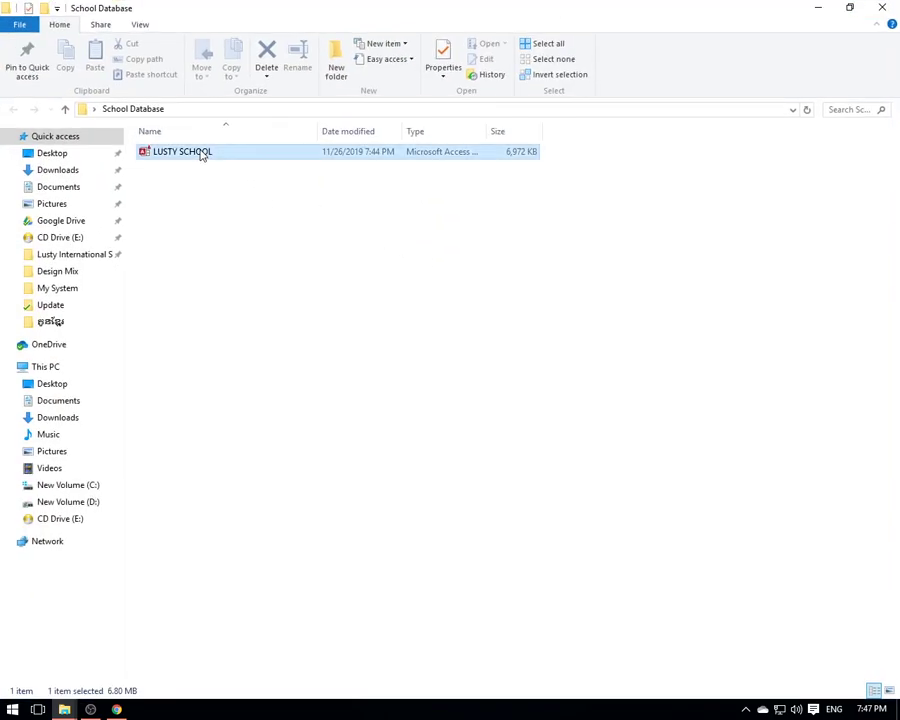
- Open the LUSTY SCHOOL database from the file's context menu
{"action": "right_click", "coordinate": [202, 151]}
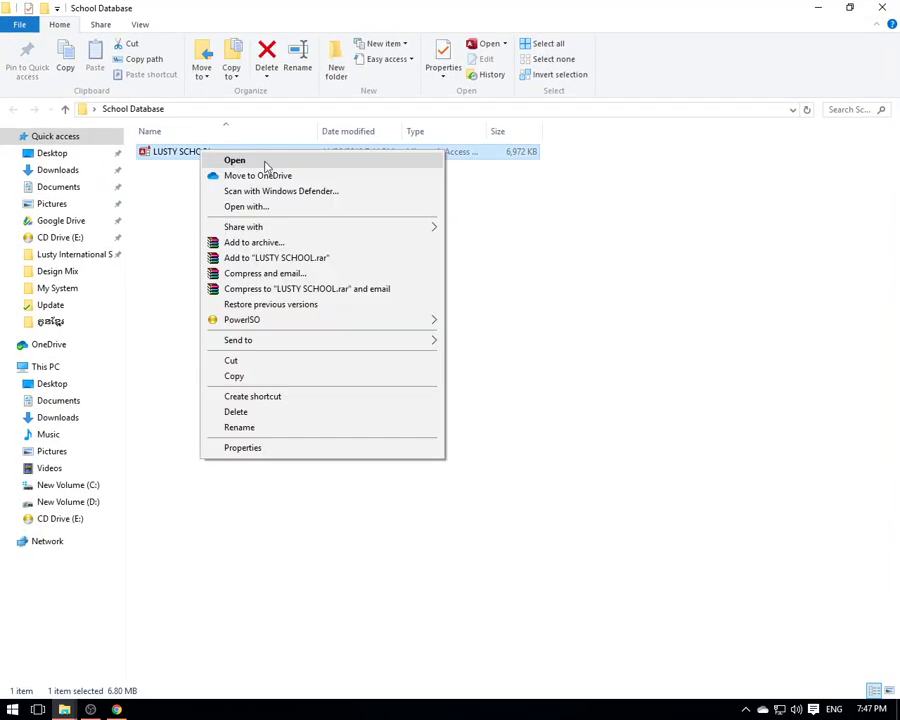
{"action": "left_click", "coordinate": [514, 158]}
{"action": "left_click", "coordinate": [448, 223]}
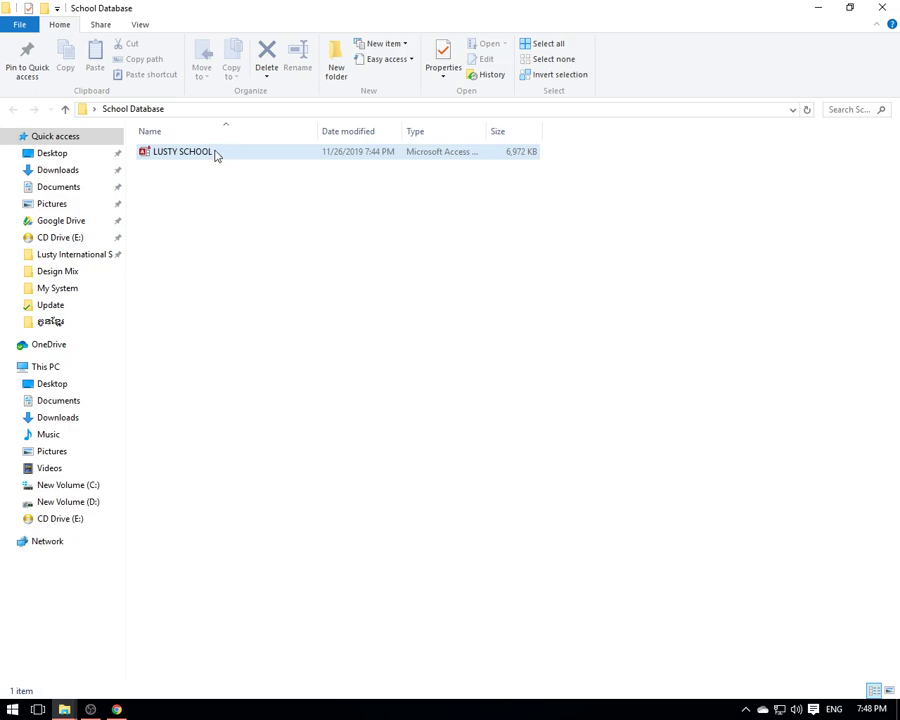
{"action": "right_click", "coordinate": [215, 154]}
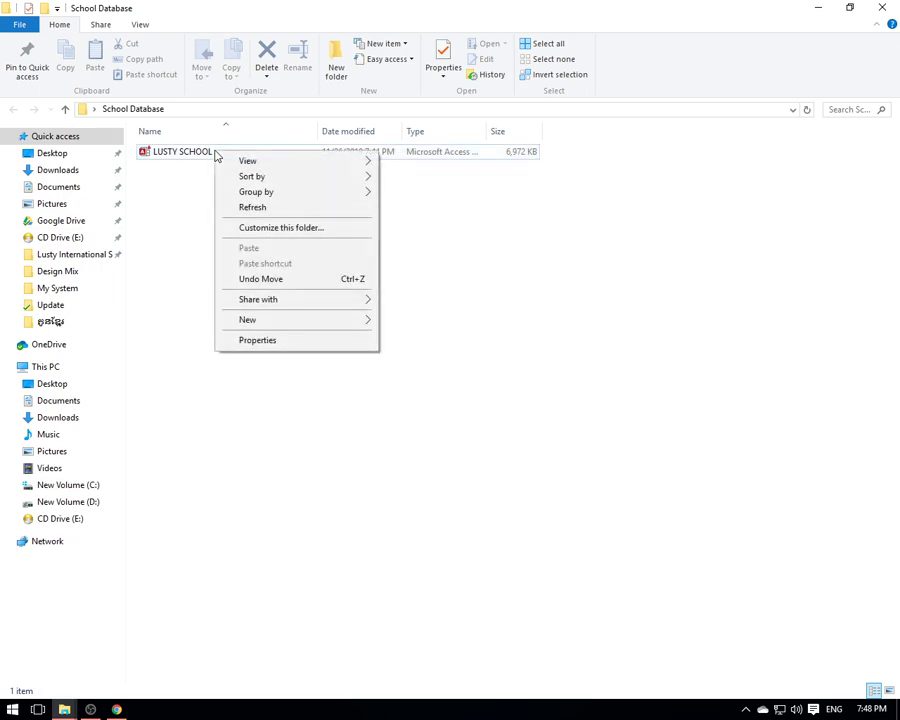
{"action": "right_click", "coordinate": [180, 154]}
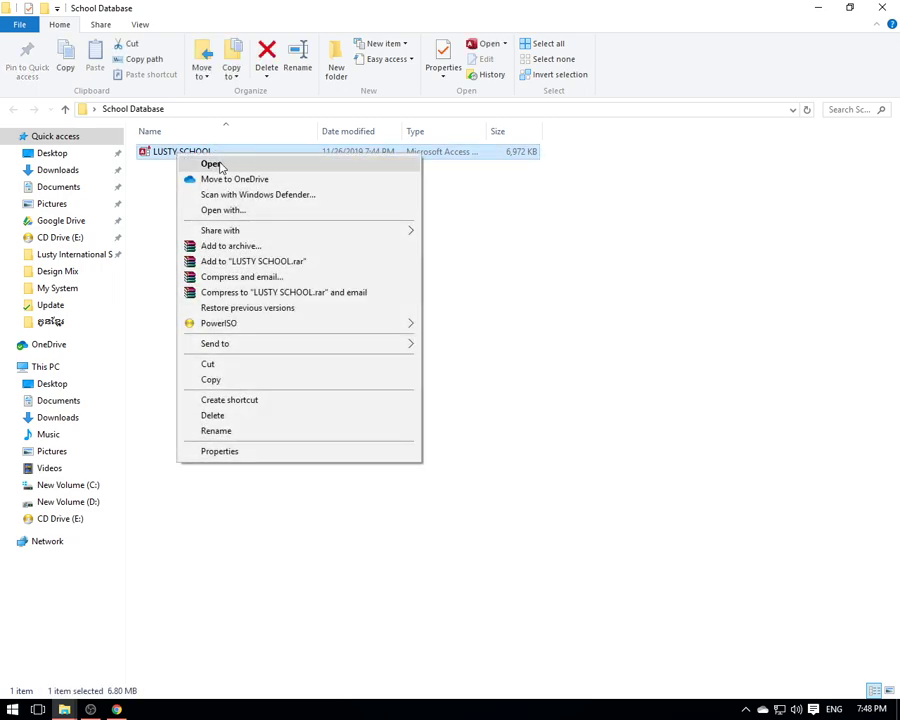
{"action": "left_click", "coordinate": [218, 165]}
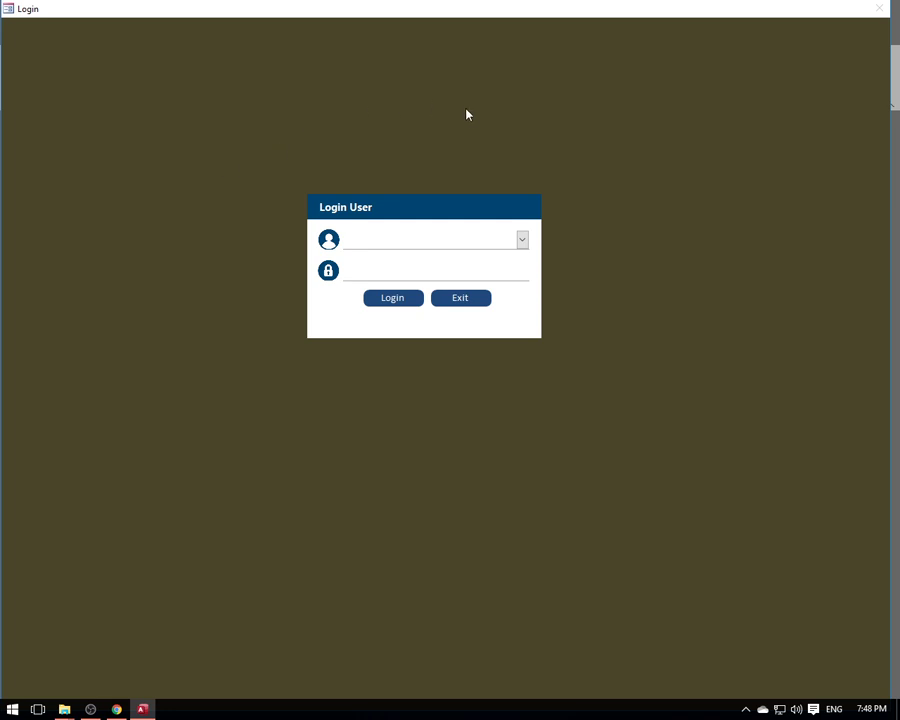
- Close the Login form from its shortcut menu
{"action": "right_click", "coordinate": [579, 142]}
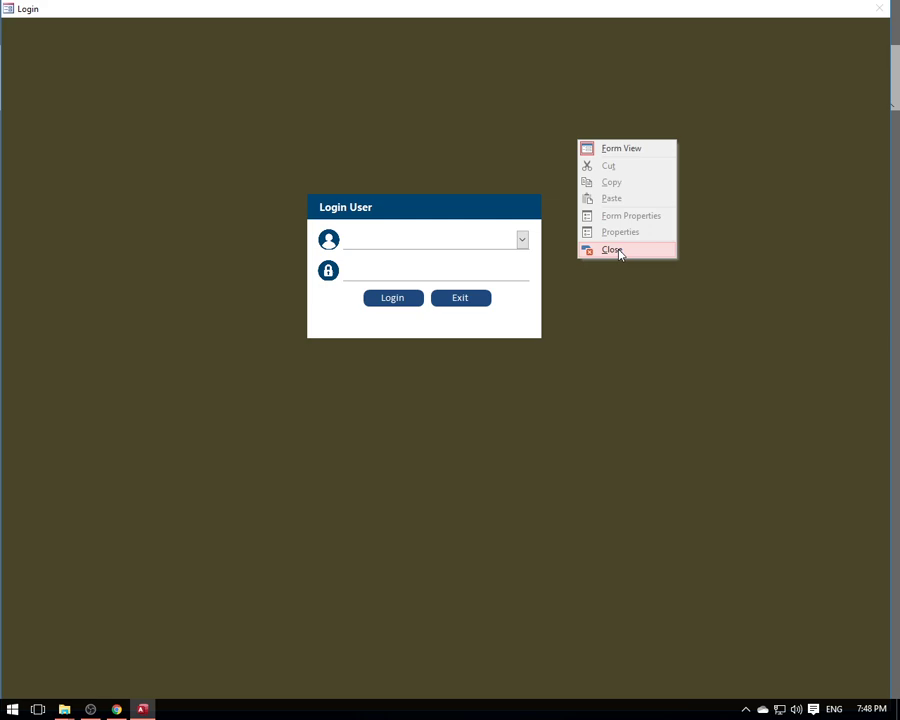
{"action": "left_click", "coordinate": [617, 251]}
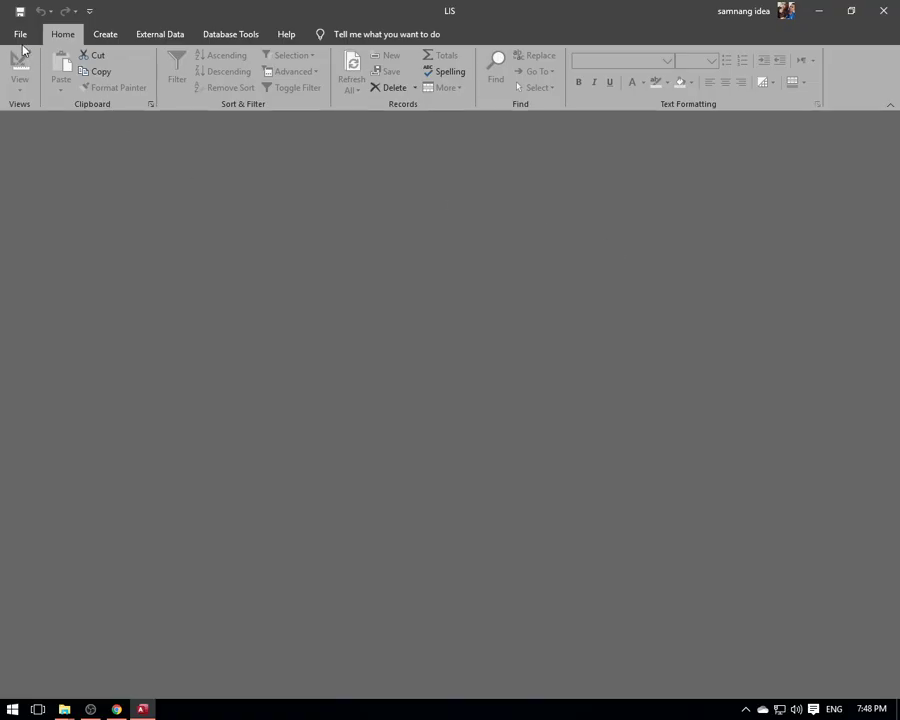
- Go to Macro Settings in the Access Options Trust Center settings
{"action": "left_click", "coordinate": [21, 36]}
{"action": "left_click", "coordinate": [21, 36]}
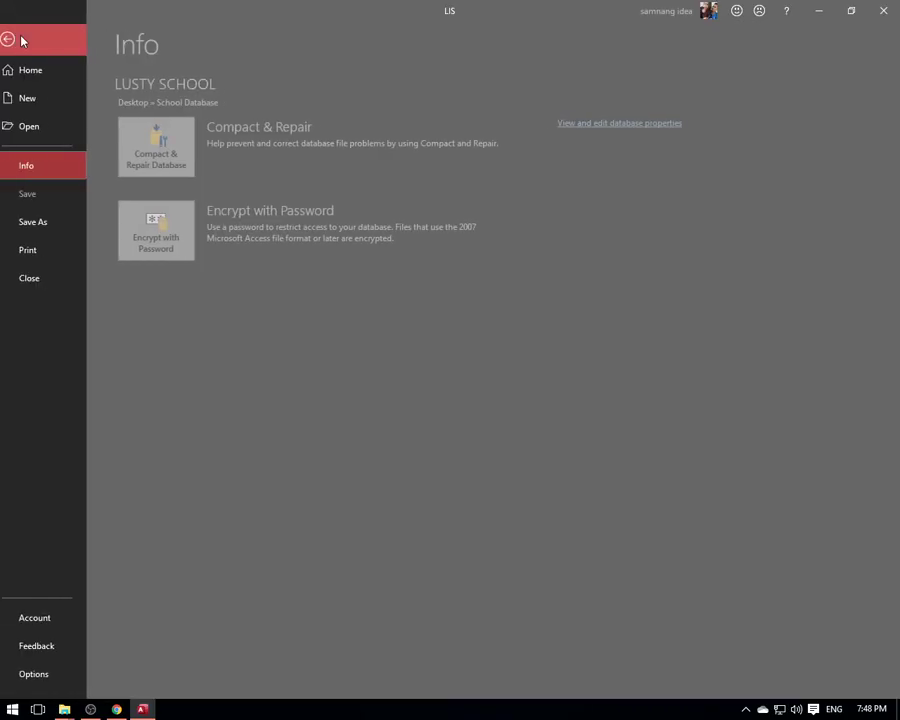
{"action": "left_click", "coordinate": [47, 675]}
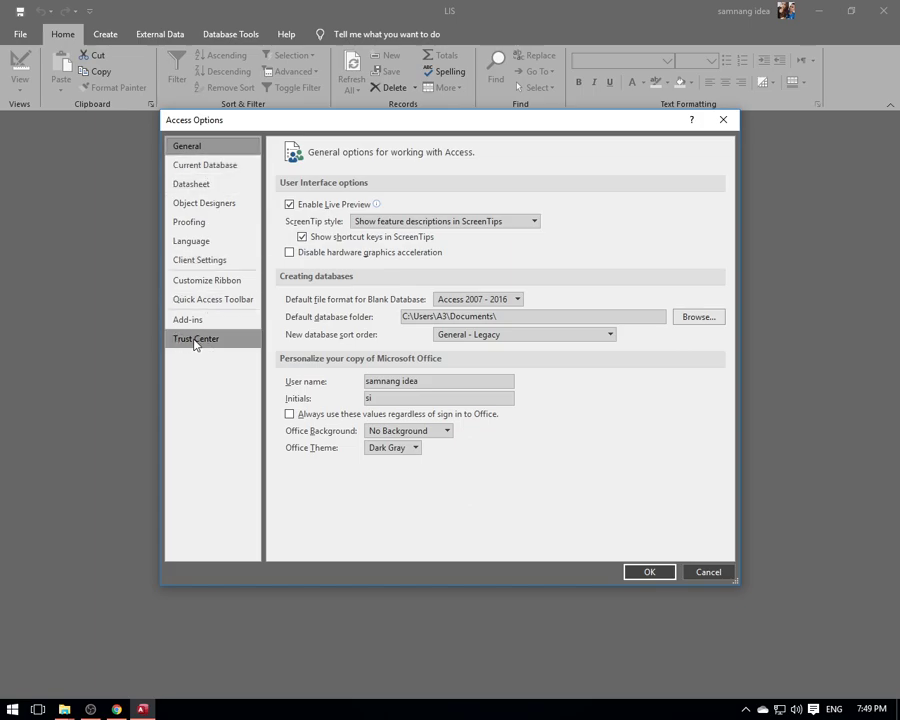
{"action": "left_click", "coordinate": [196, 341]}
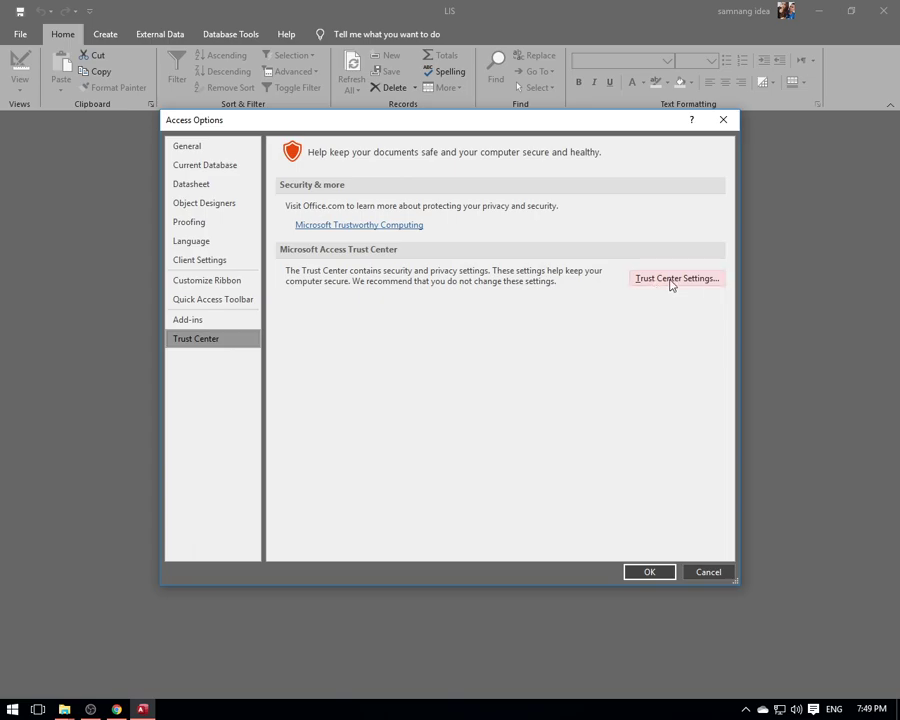
{"action": "left_click", "coordinate": [671, 279]}
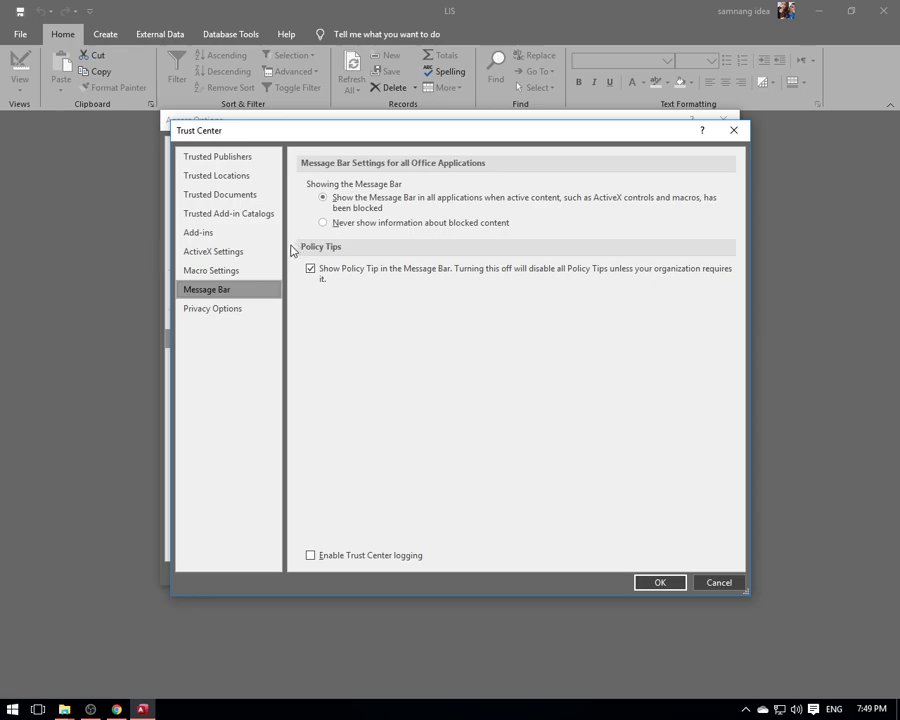
{"action": "left_click", "coordinate": [213, 271]}
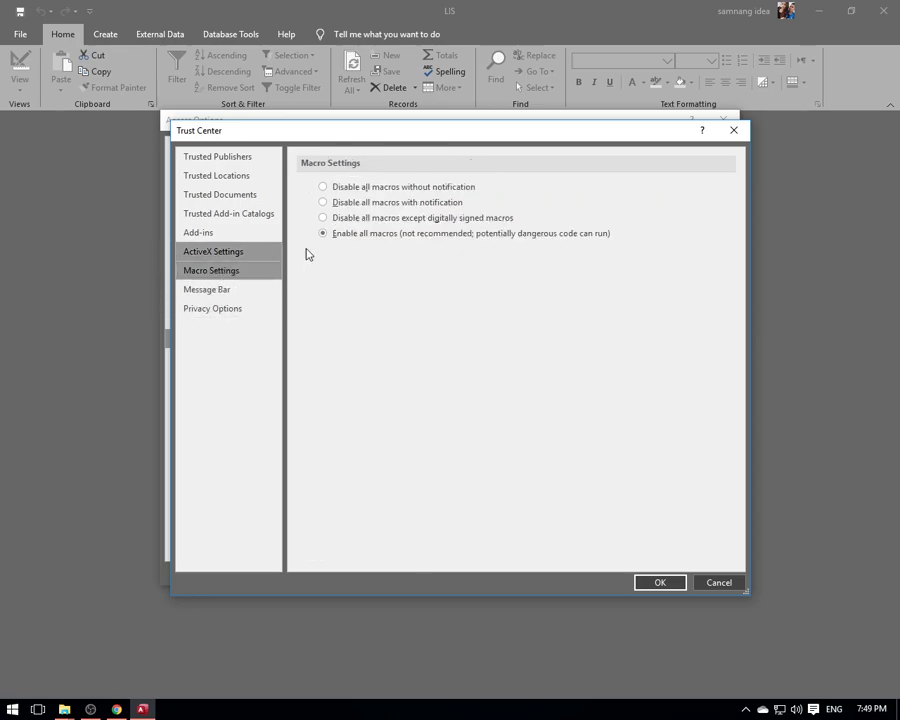
- Select Enable all macros, confirm both dialogs and acknowledge the reopen notice
{"action": "left_click_drag", "start_coordinate": [365, 136], "coordinate": [392, 61]}
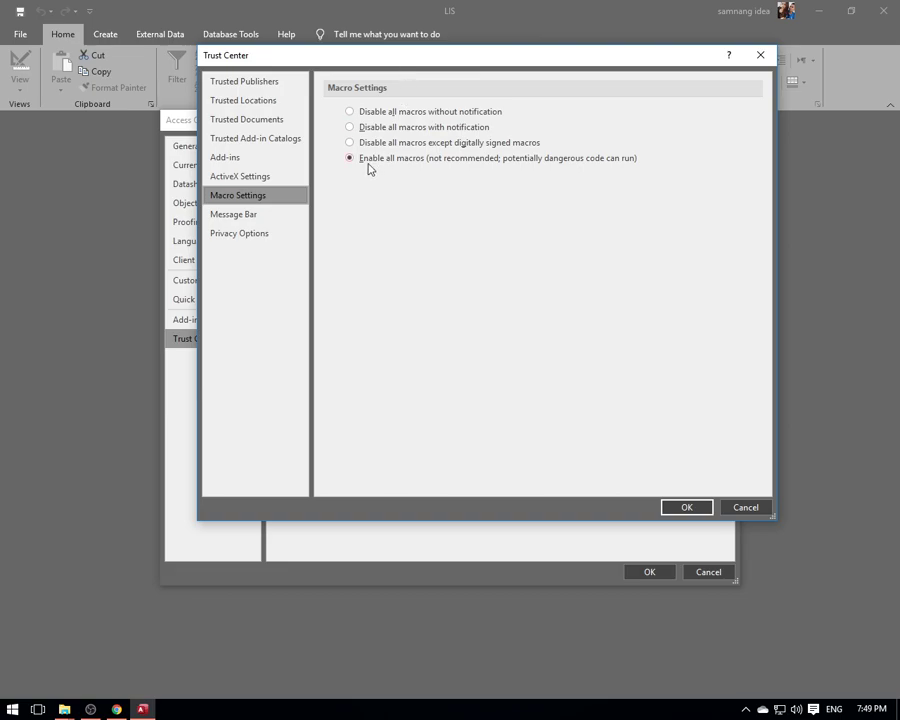
{"action": "left_click", "coordinate": [352, 127]}
{"action": "left_click", "coordinate": [366, 143]}
{"action": "left_click", "coordinate": [366, 129]}
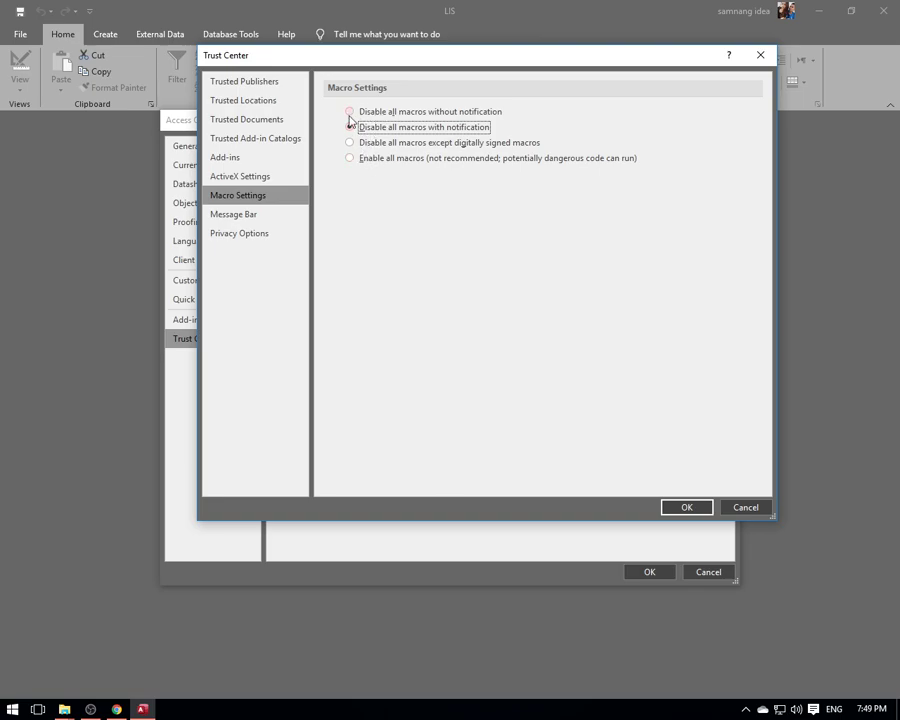
{"action": "left_click", "coordinate": [354, 161]}
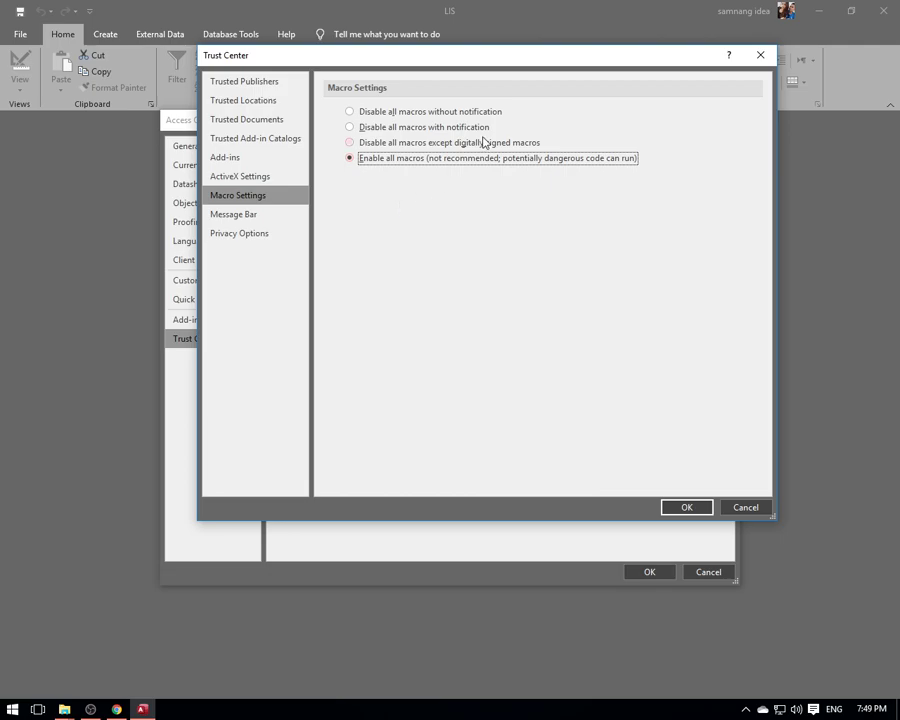
{"action": "left_click", "coordinate": [688, 508]}
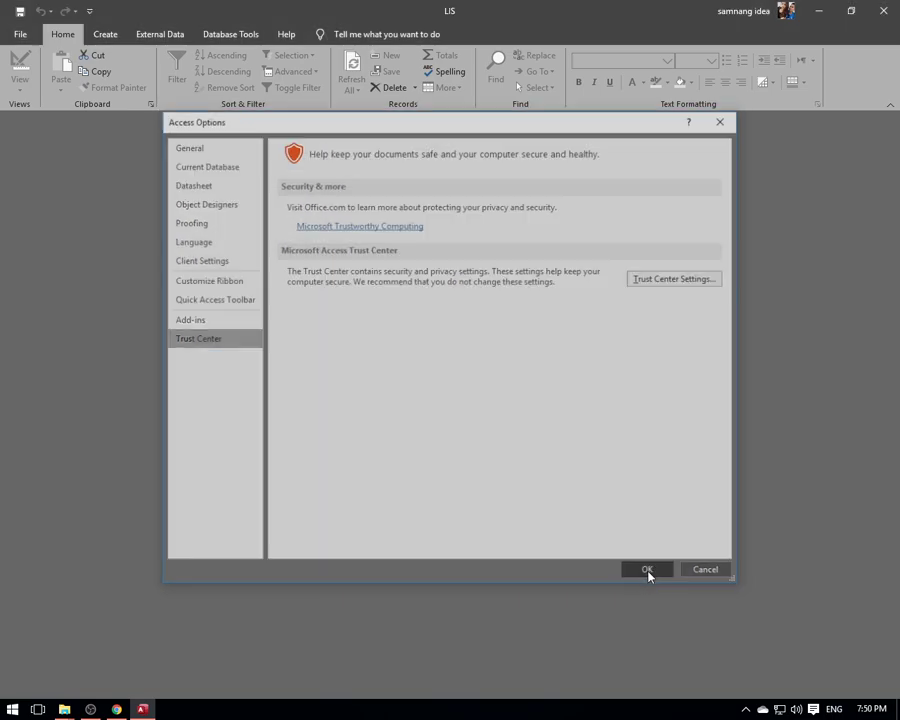
{"action": "left_click", "coordinate": [647, 570]}
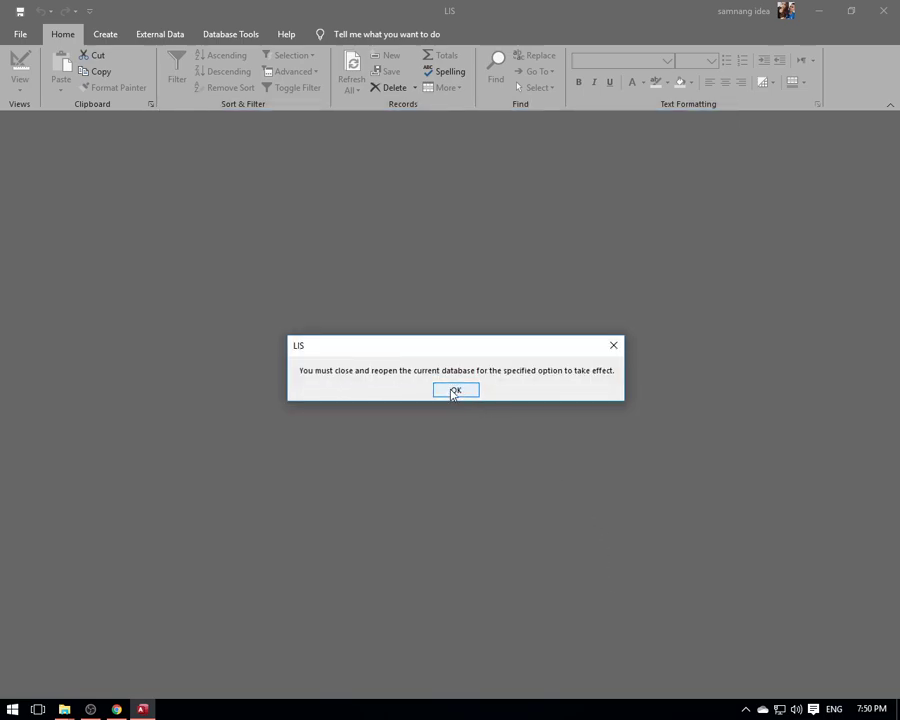
{"action": "left_click", "coordinate": [455, 391]}
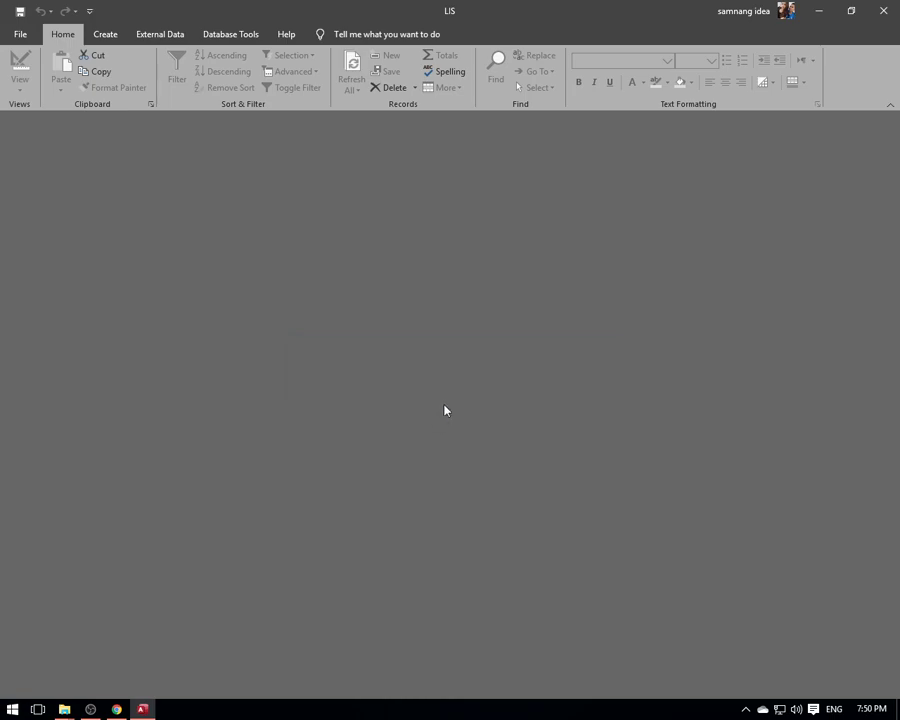
- Close Access, refresh the desktop and reopen LUSTY SCHOOL from File Explorer
{"action": "left_click", "coordinate": [884, 15]}
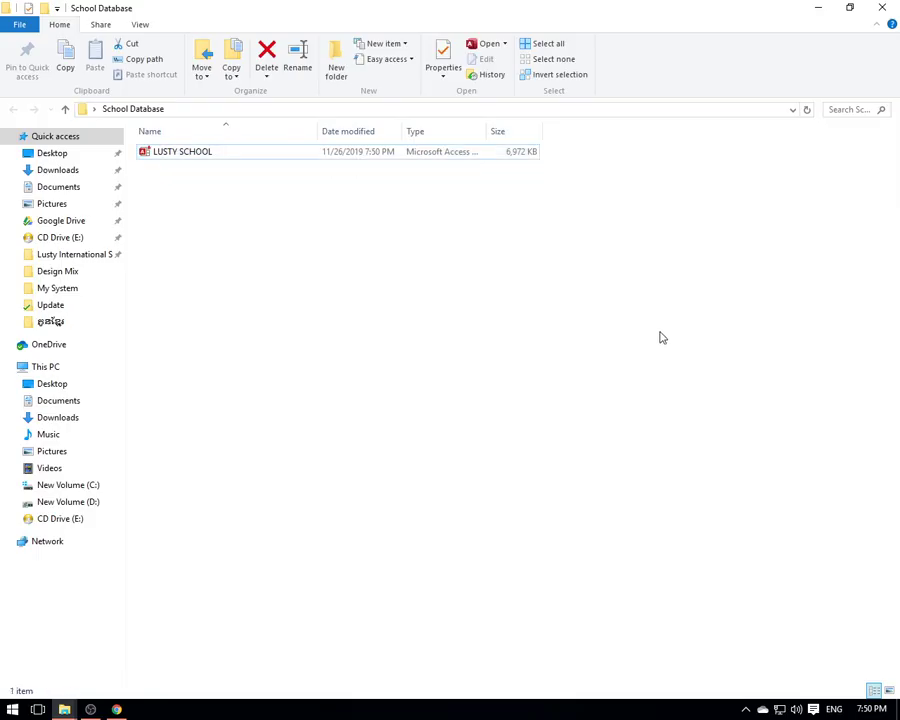
{"action": "left_click_drag", "start_coordinate": [483, 19], "coordinate": [460, 251]}
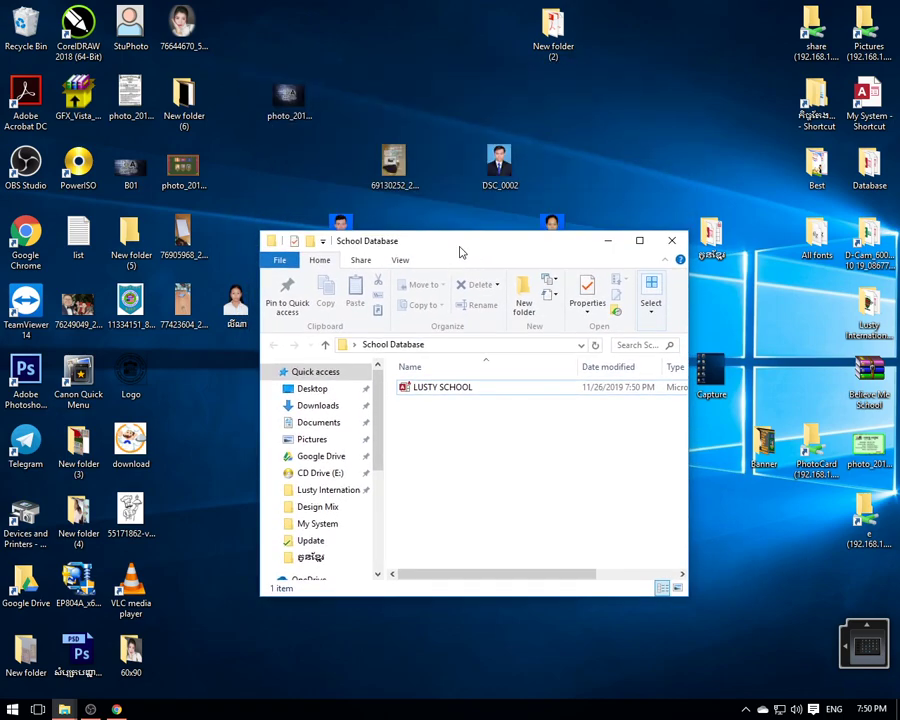
{"action": "right_click", "coordinate": [619, 100]}
{"action": "left_click", "coordinate": [647, 137]}
{"action": "left_click", "coordinate": [440, 390]}
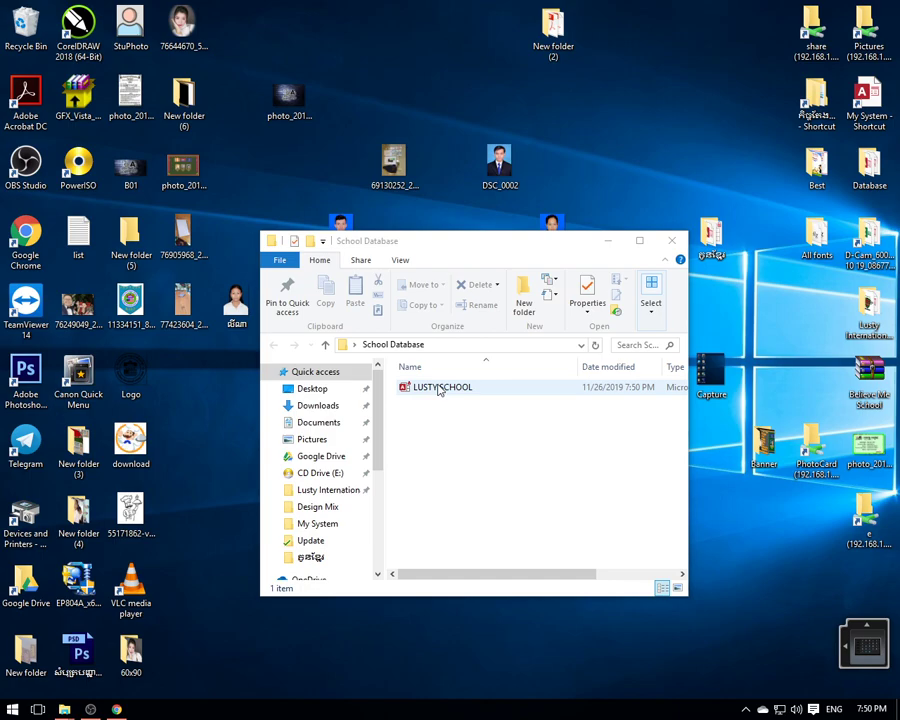
{"action": "left_click", "coordinate": [440, 390]}
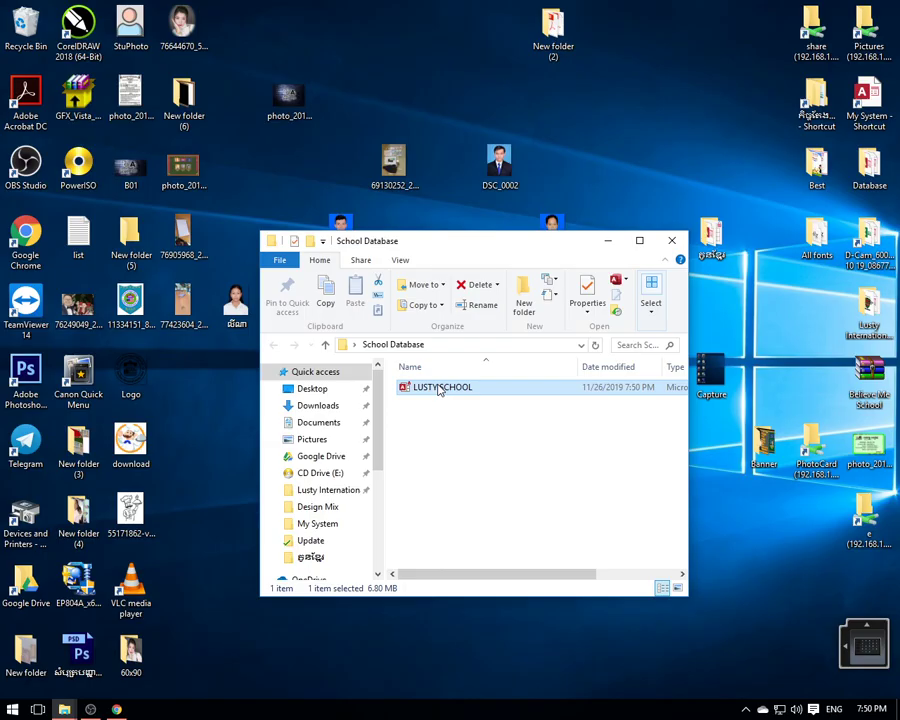
{"action": "double_click", "coordinate": [440, 390]}
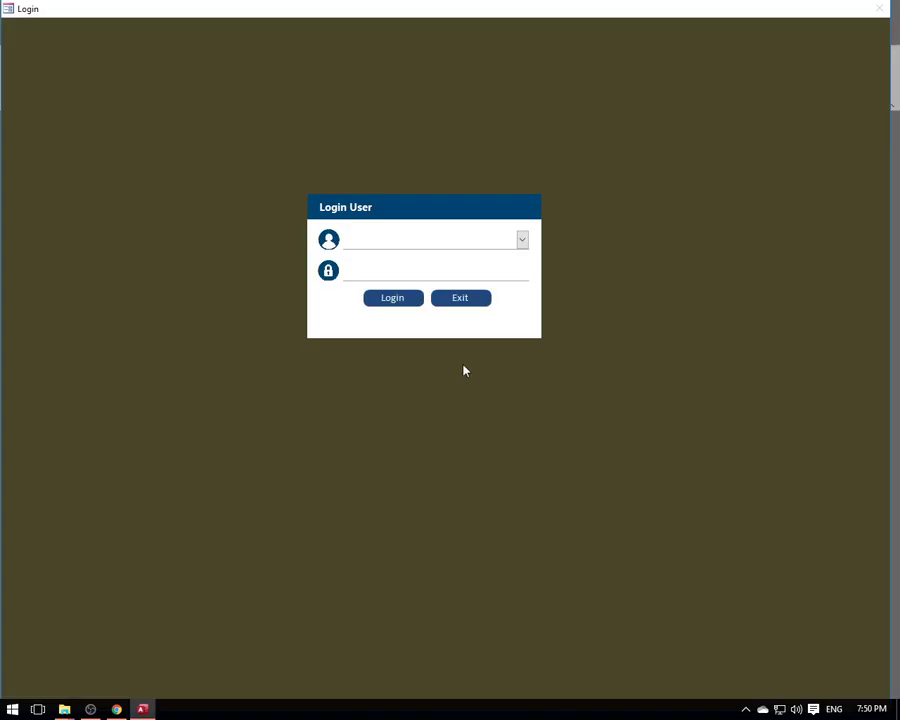
- Log in to the school app as the Admin user
{"action": "left_click", "coordinate": [522, 240]}
{"action": "left_click", "coordinate": [445, 258]}
{"action": "left_click", "coordinate": [392, 297]}
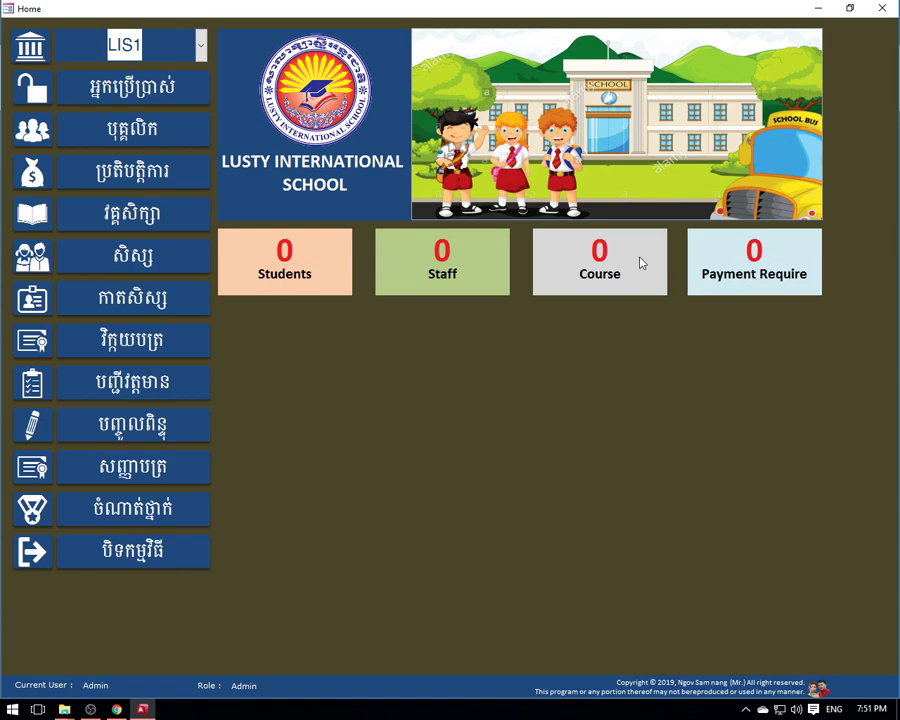
- Open and close the Students, Staff and Course forms from the Home dashboard
{"action": "left_click", "coordinate": [289, 259]}
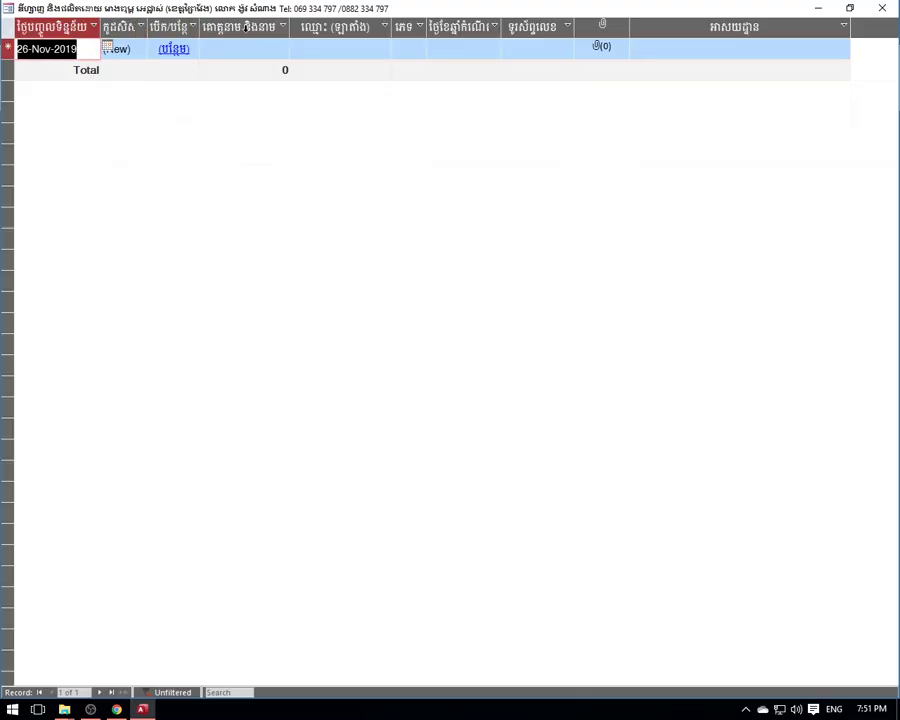
{"action": "left_click", "coordinate": [883, 9]}
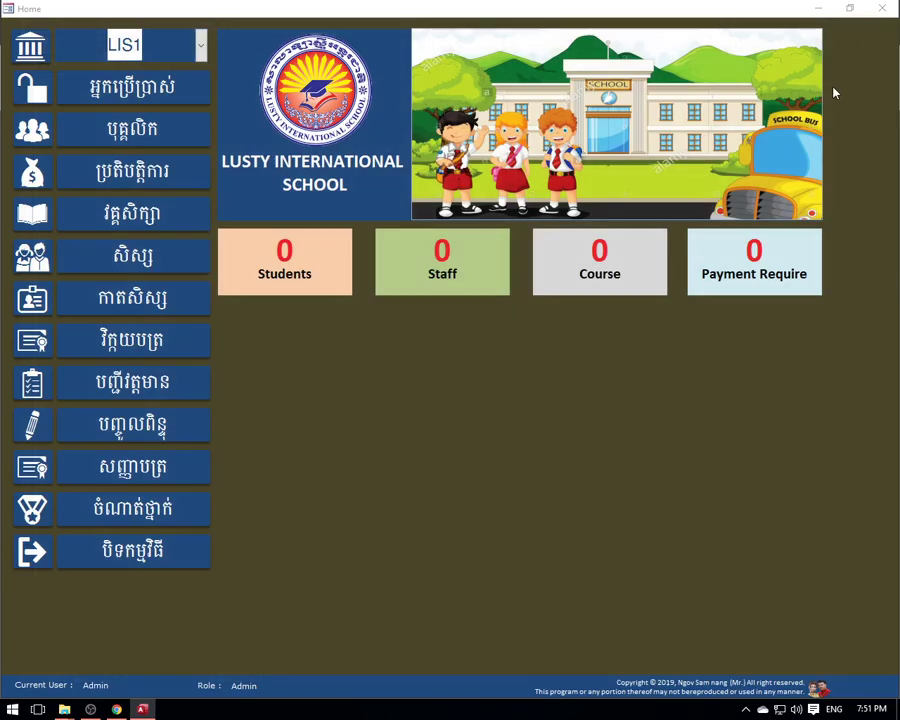
{"action": "left_click", "coordinate": [452, 270]}
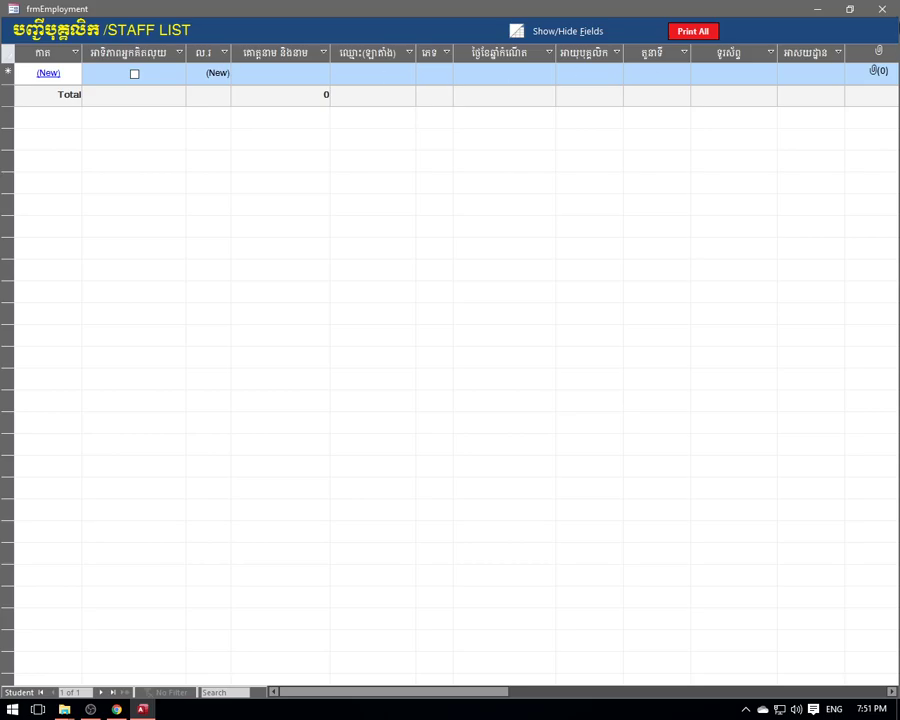
{"action": "left_click", "coordinate": [882, 9]}
{"action": "left_click", "coordinate": [605, 280]}
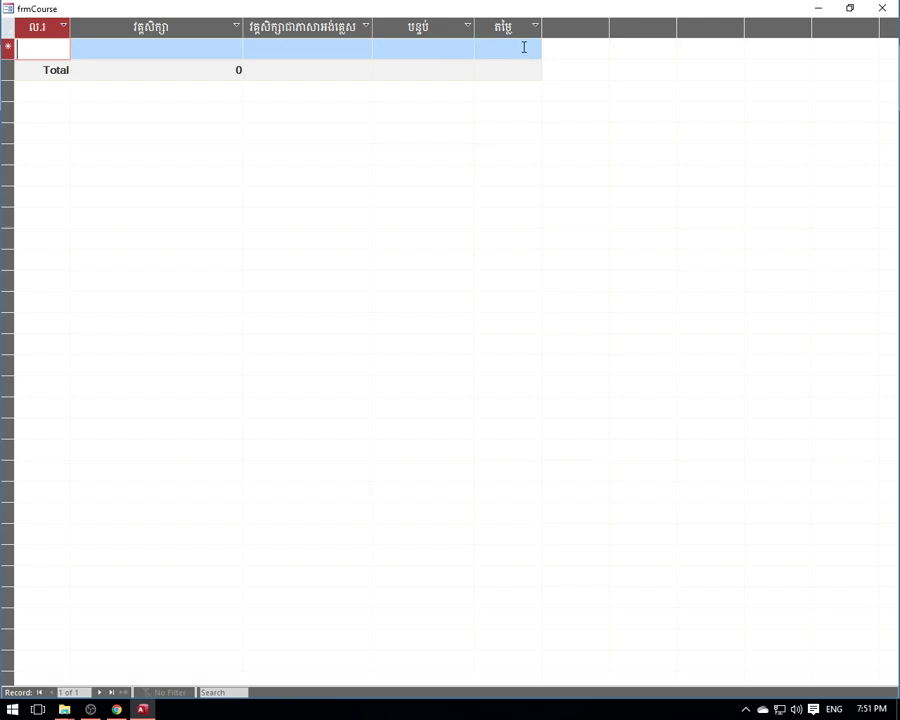
{"action": "left_click", "coordinate": [885, 8]}
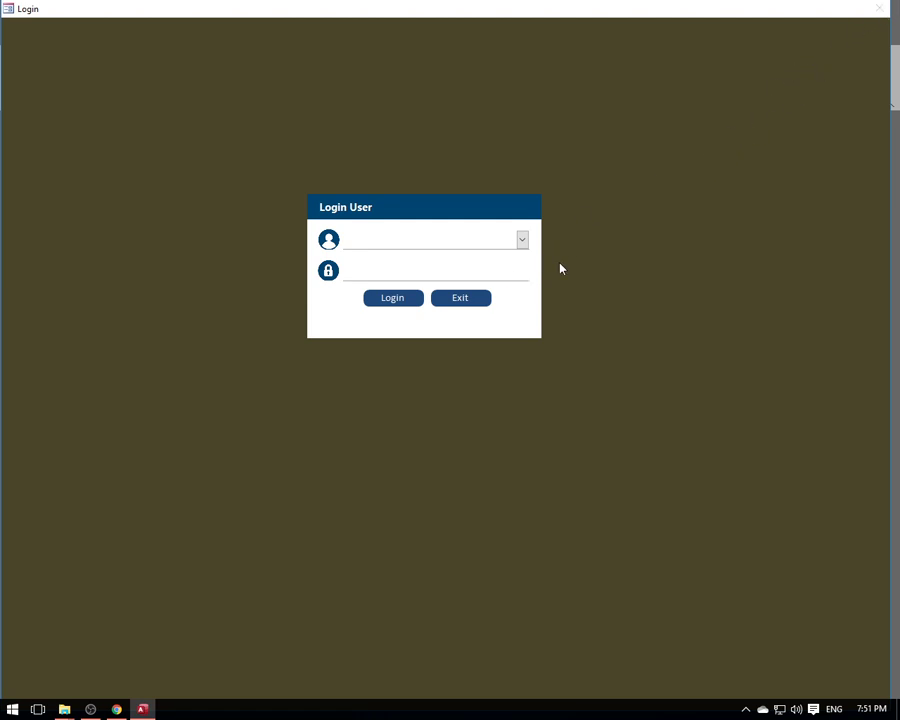
- Log in as Admin, check the Course and Payment Require lists, then close Home
{"action": "left_click", "coordinate": [523, 245]}
{"action": "left_click", "coordinate": [446, 258]}
{"action": "left_click", "coordinate": [406, 301]}
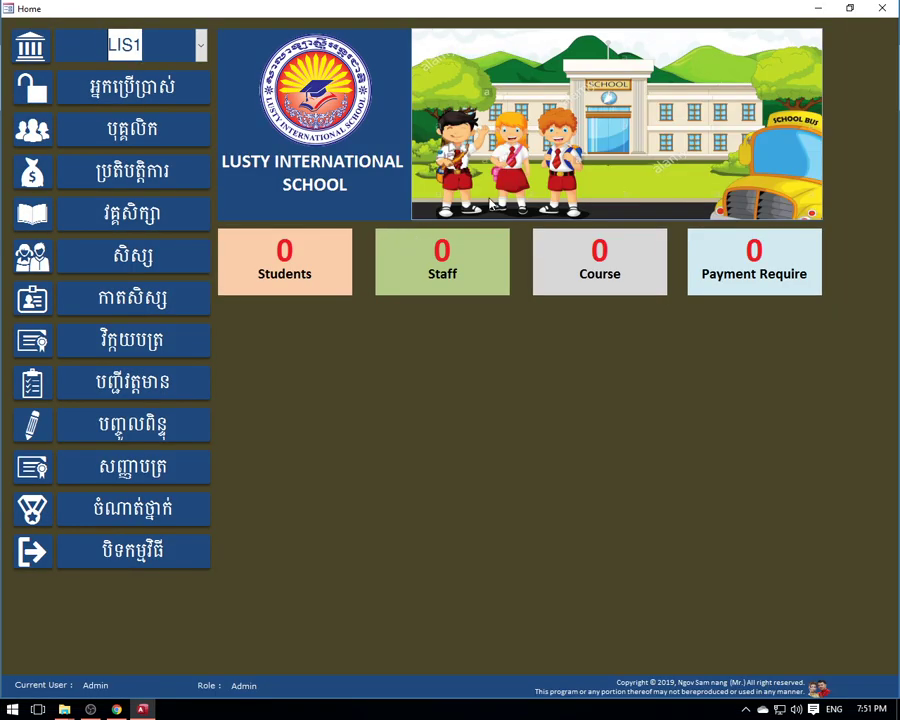
{"action": "left_click", "coordinate": [621, 293]}
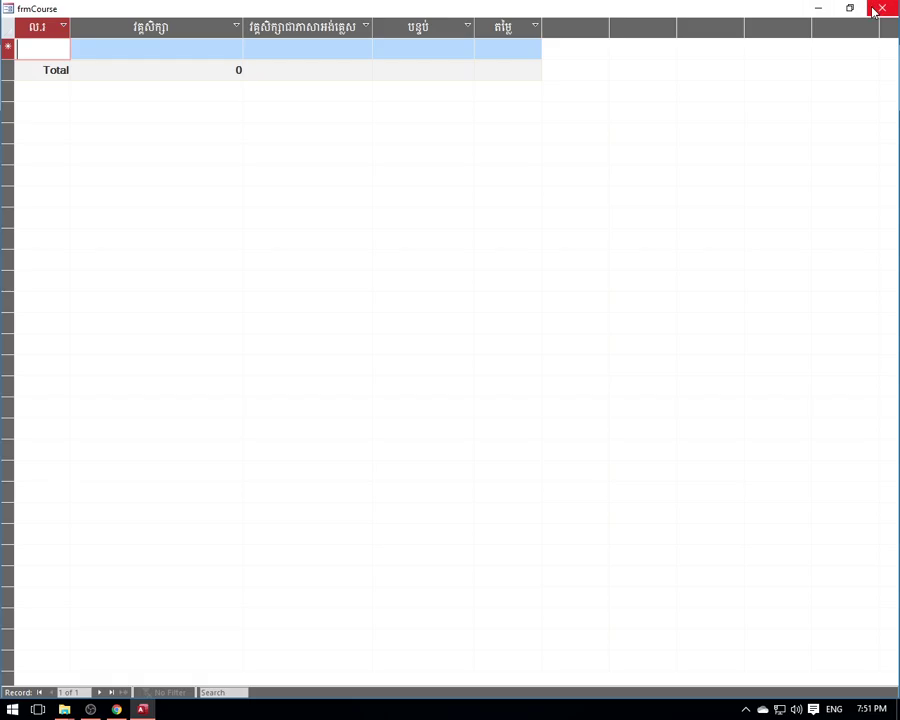
{"action": "left_click", "coordinate": [877, 7]}
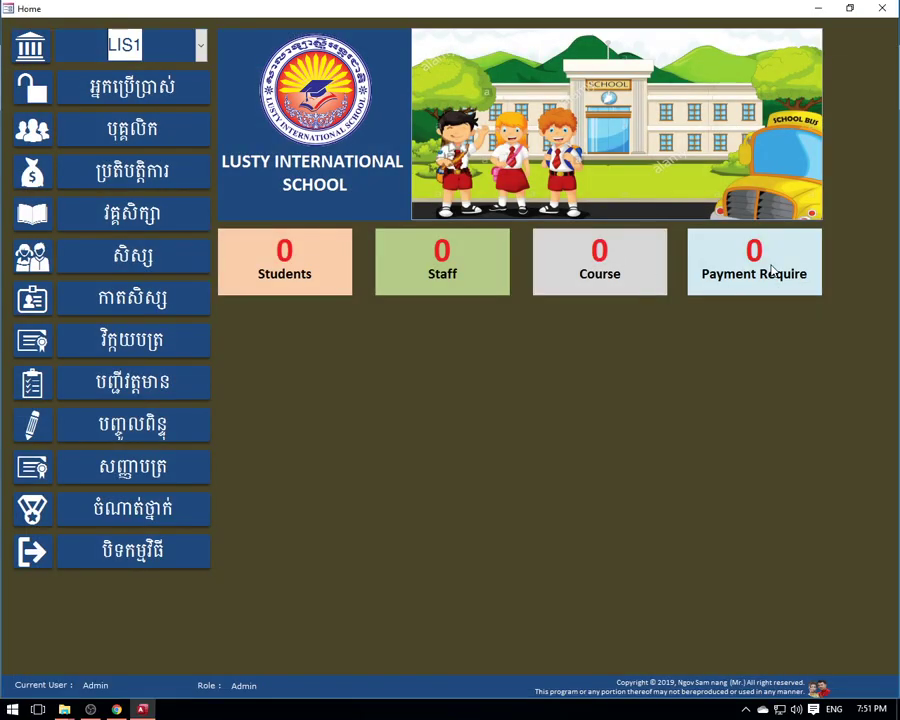
{"action": "left_click", "coordinate": [772, 268]}
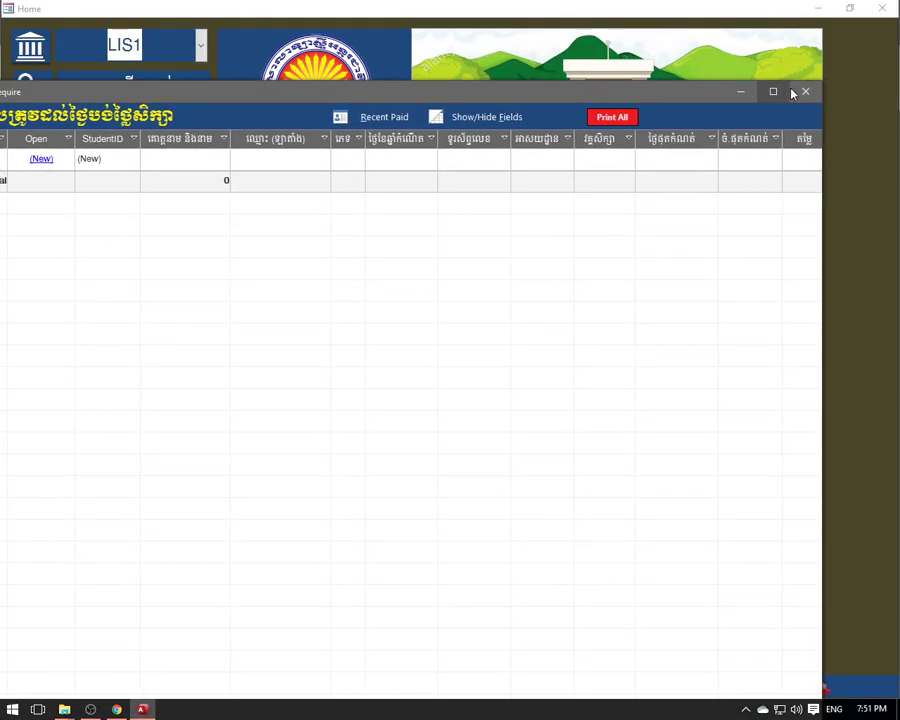
{"action": "left_click", "coordinate": [806, 92]}
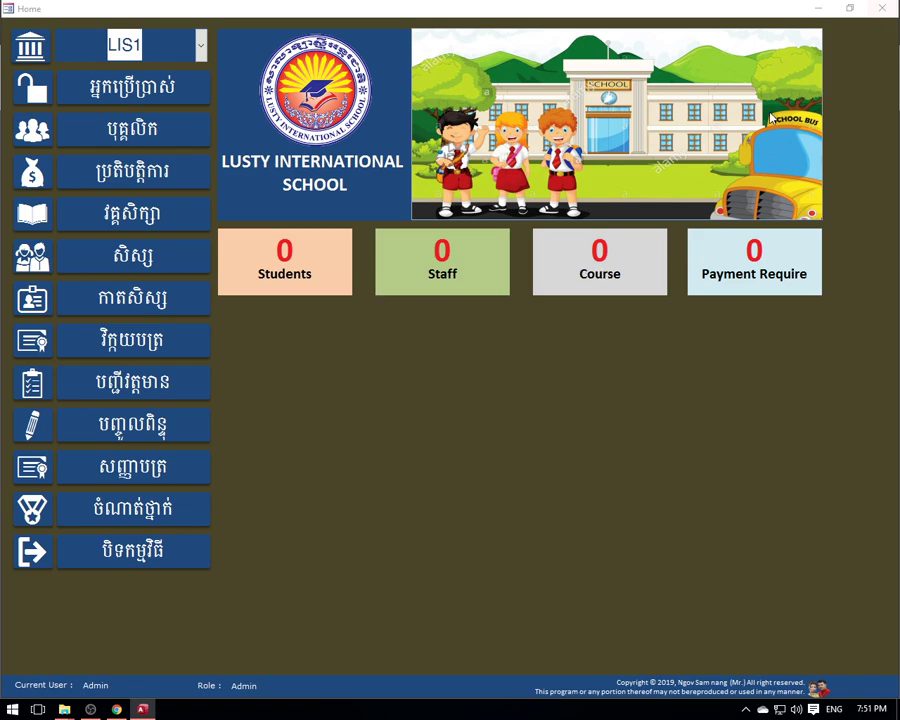
{"action": "left_click", "coordinate": [155, 53]}
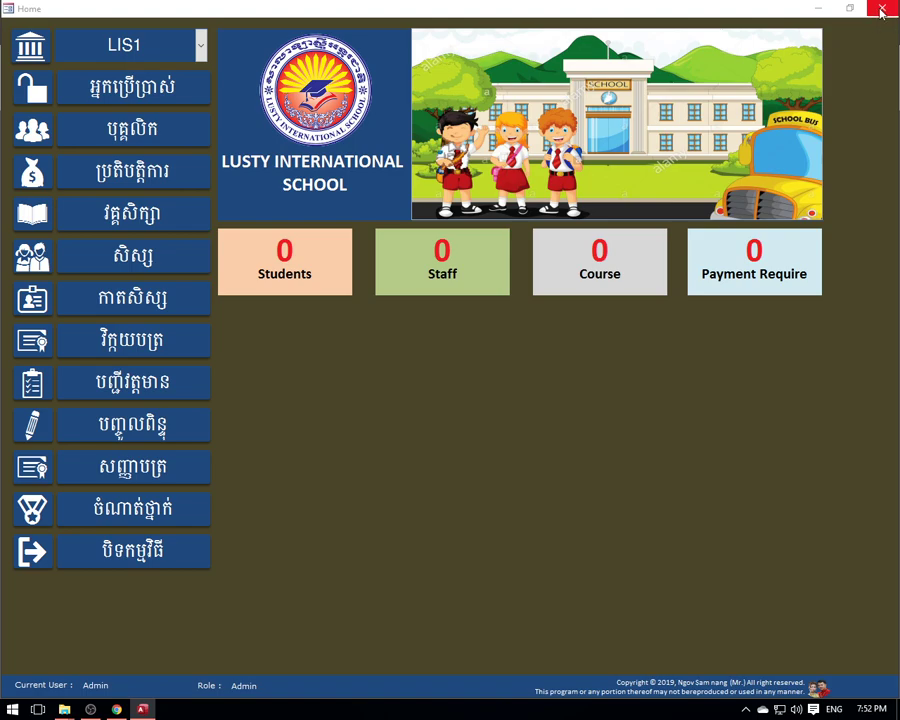
{"action": "left_click", "coordinate": [880, 10]}
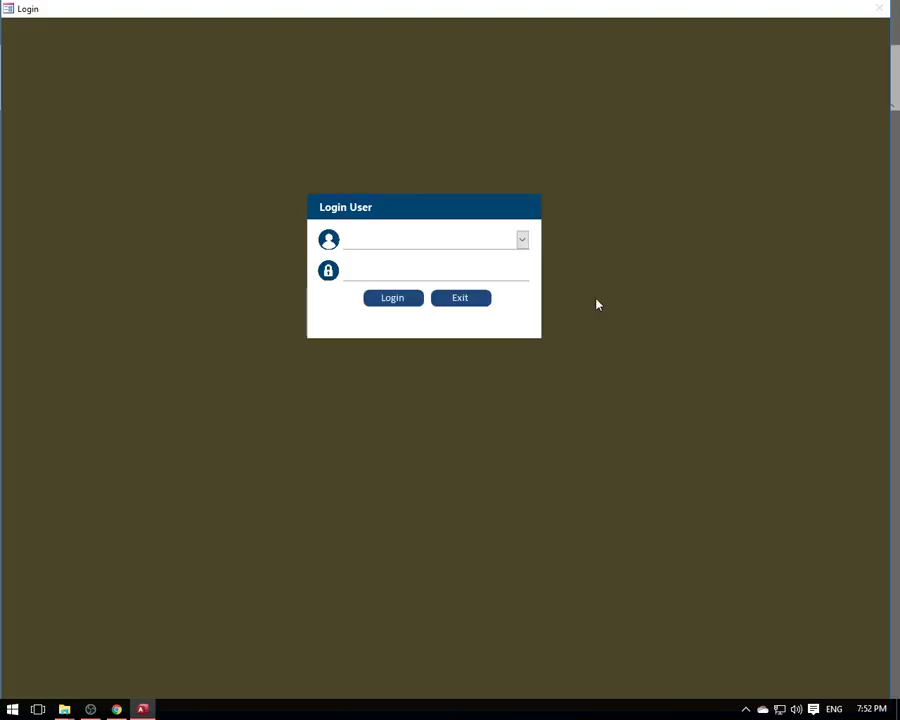
- Log in as Admin and open frmDevelper via the status-bar developer photo
{"action": "left_click", "coordinate": [521, 241]}
{"action": "left_click", "coordinate": [427, 262]}
{"action": "left_click", "coordinate": [396, 297]}
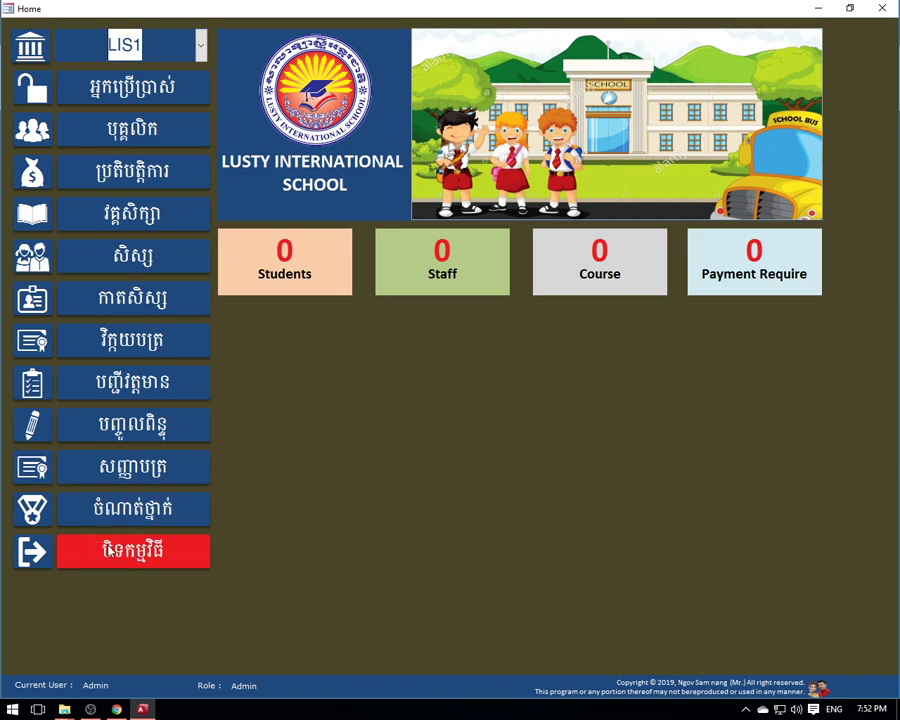
{"action": "left_click", "coordinate": [817, 689]}
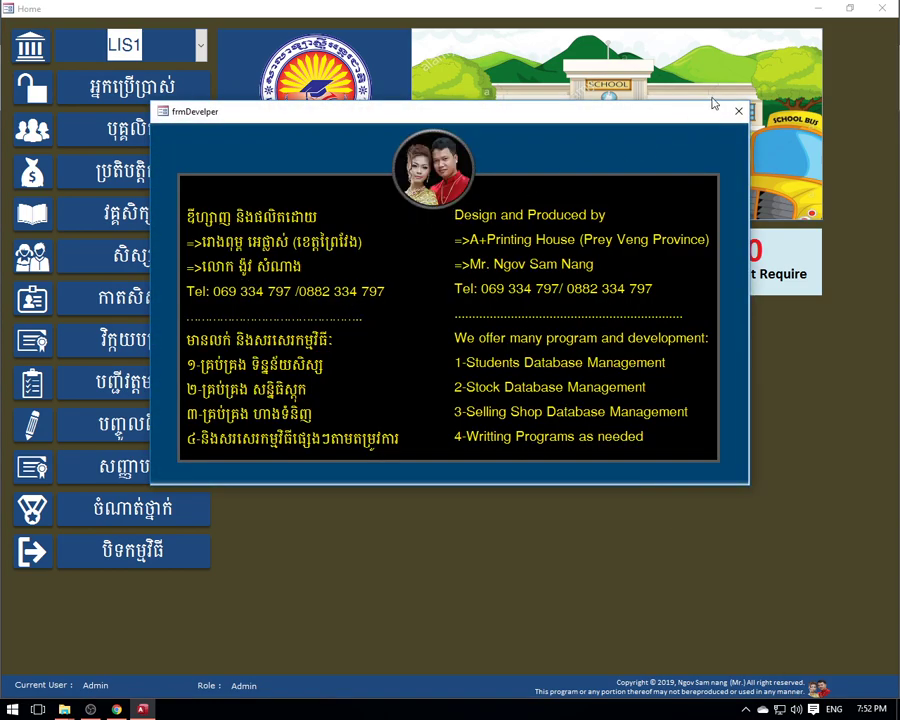
- Close frmDevelper, exit the school app, and copy the LUSTY SCHOOL file
{"action": "left_click", "coordinate": [738, 111]}
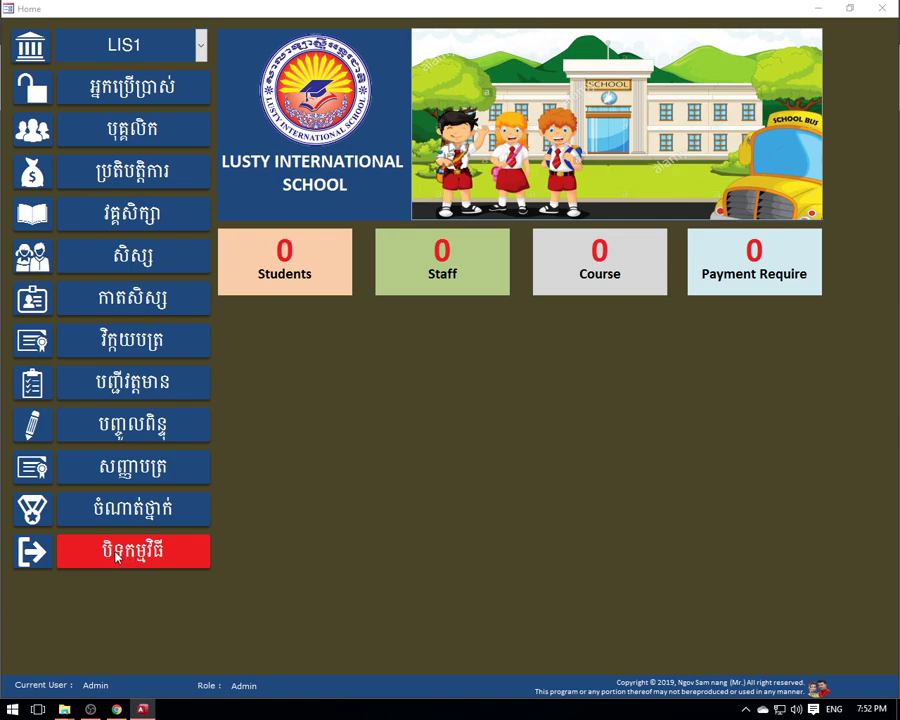
{"action": "left_click", "coordinate": [117, 558]}
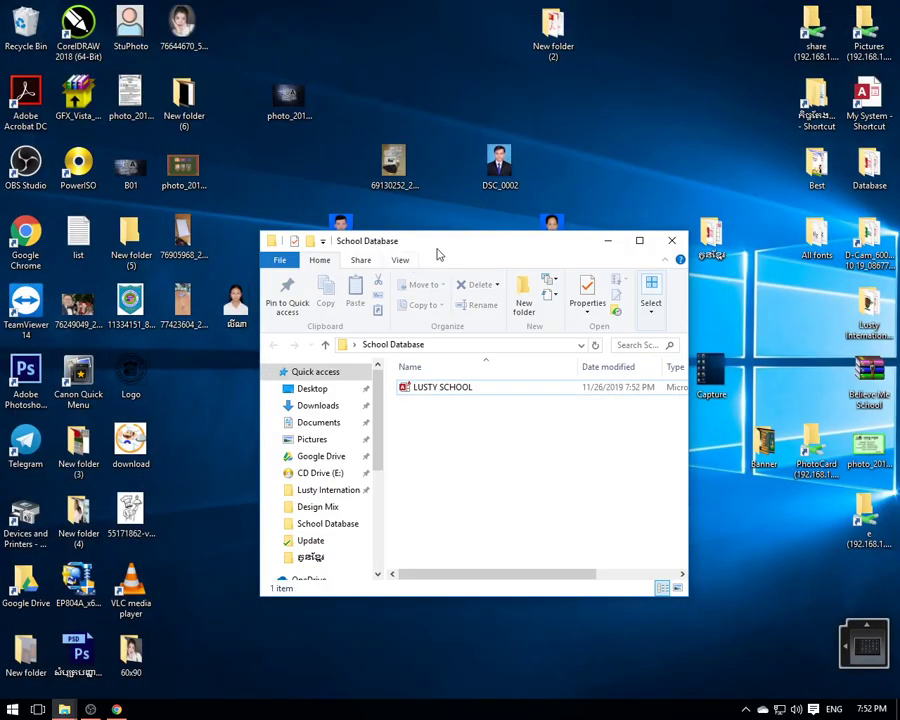
{"action": "left_click_drag", "start_coordinate": [434, 258], "coordinate": [452, 207]}
{"action": "mouse_move", "coordinate": [442, 356]}
{"action": "left_mouse_down"}
{"action": "mouse_move", "coordinate": [441, 370]}
{"action": "mouse_move", "coordinate": [440, 353]}
{"action": "left_mouse_up"}
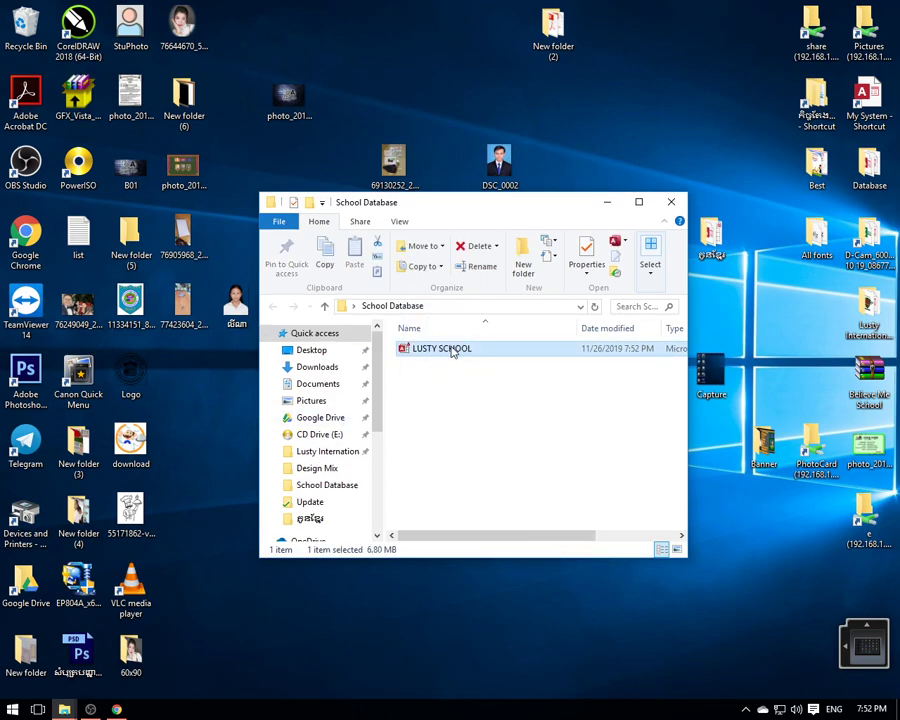
{"action": "right_click", "coordinate": [441, 352]}
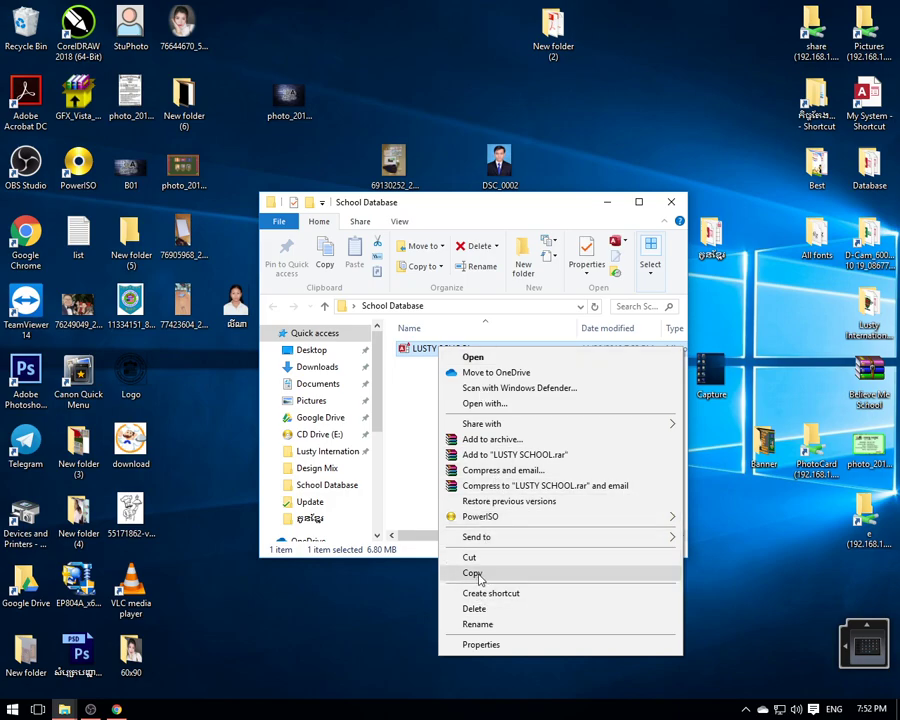
{"action": "left_click", "coordinate": [478, 578]}
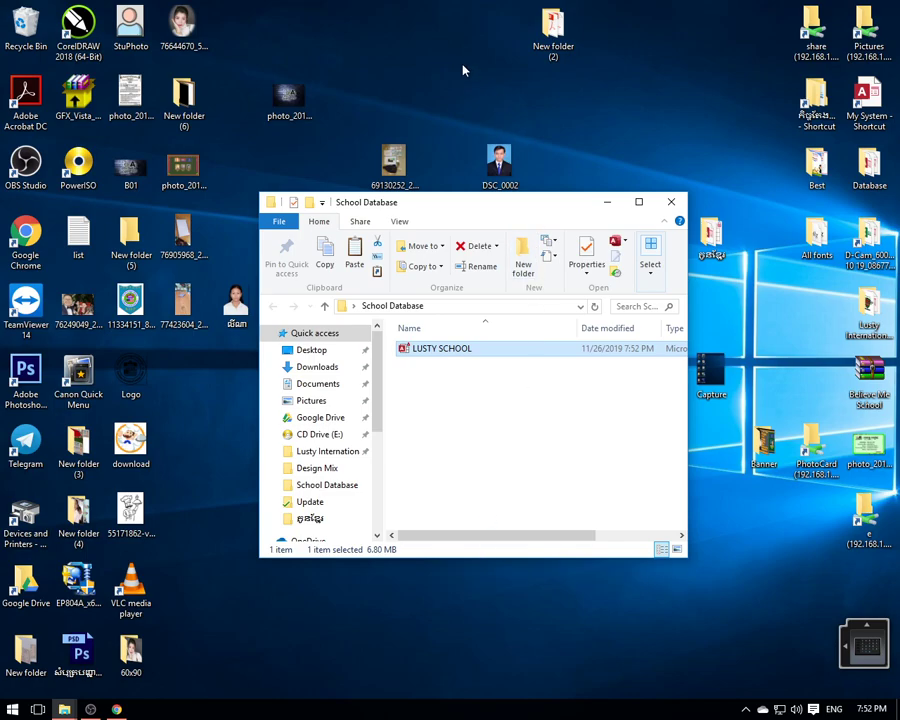
- Paste the LUSTY SCHOOL copy onto the desktop and reselect the original file
{"action": "right_click", "coordinate": [418, 33]}
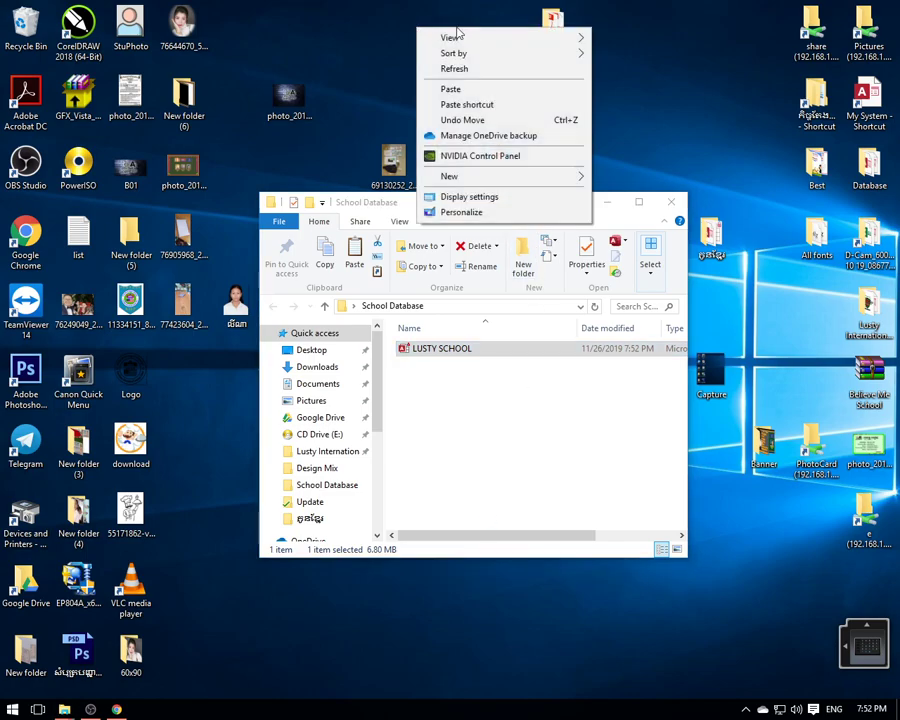
{"action": "left_click", "coordinate": [452, 89]}
{"action": "left_click", "coordinate": [456, 372]}
{"action": "left_click", "coordinate": [436, 350]}
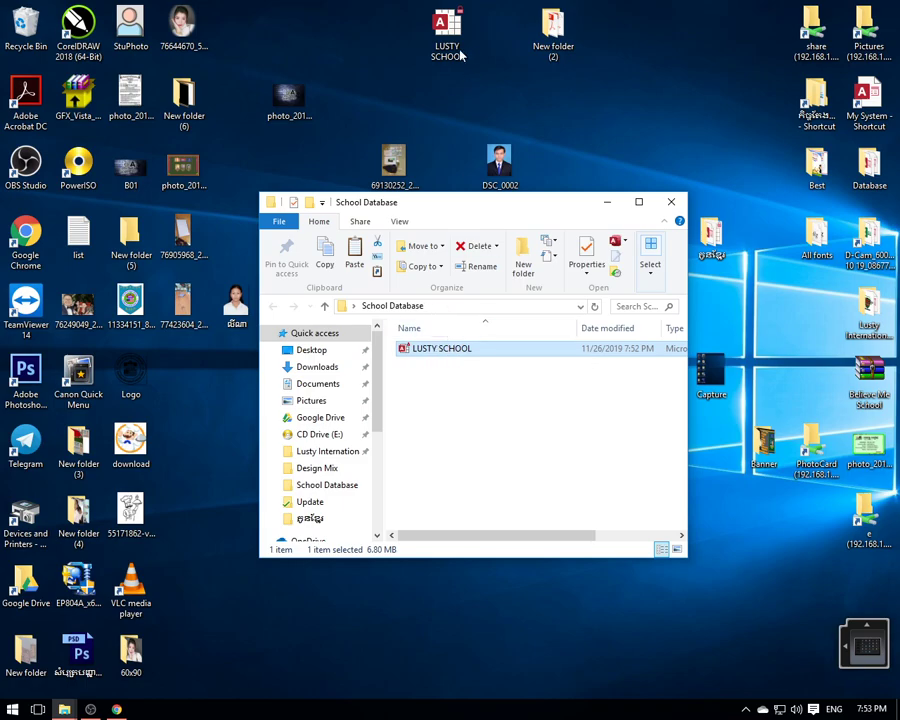
- Reopen the LUSTY SCHOOL database from the desktop and log in as Admin with the password
{"action": "double_click", "coordinate": [428, 349]}
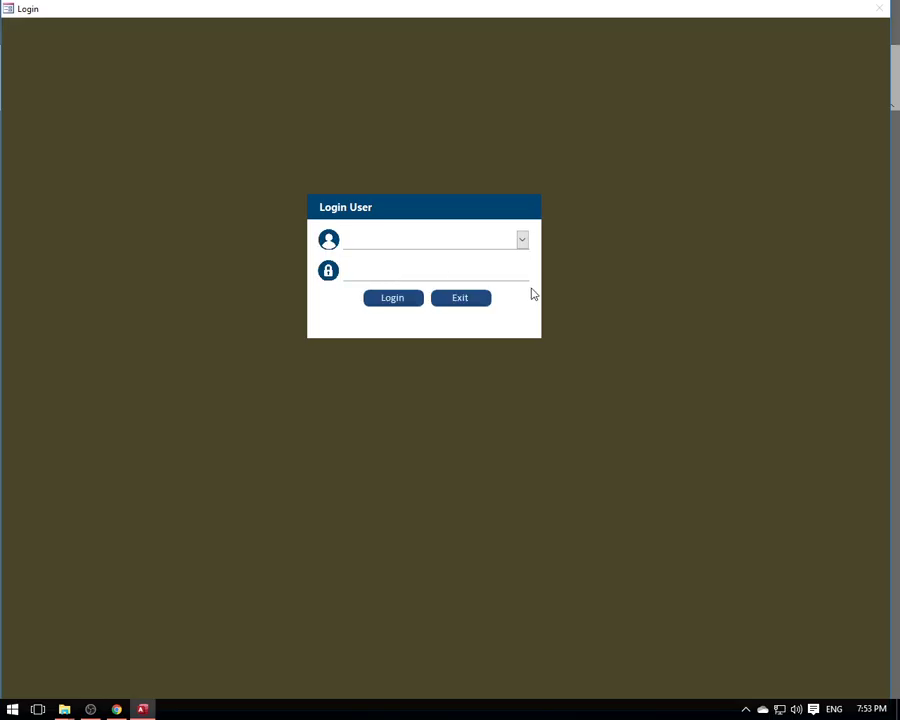
{"action": "left_click", "coordinate": [522, 239]}
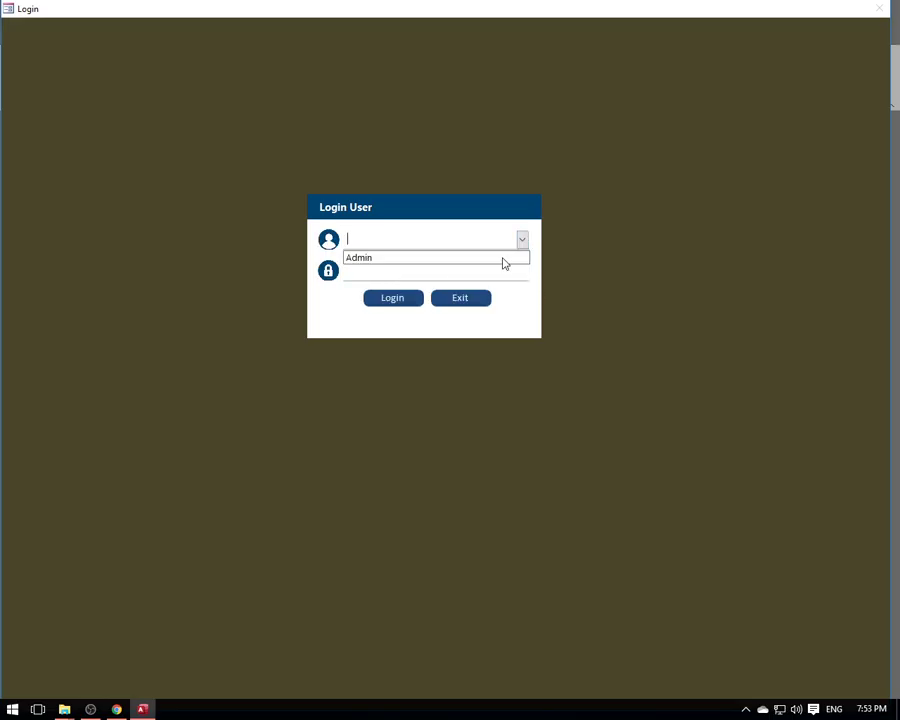
{"action": "left_click", "coordinate": [412, 259]}
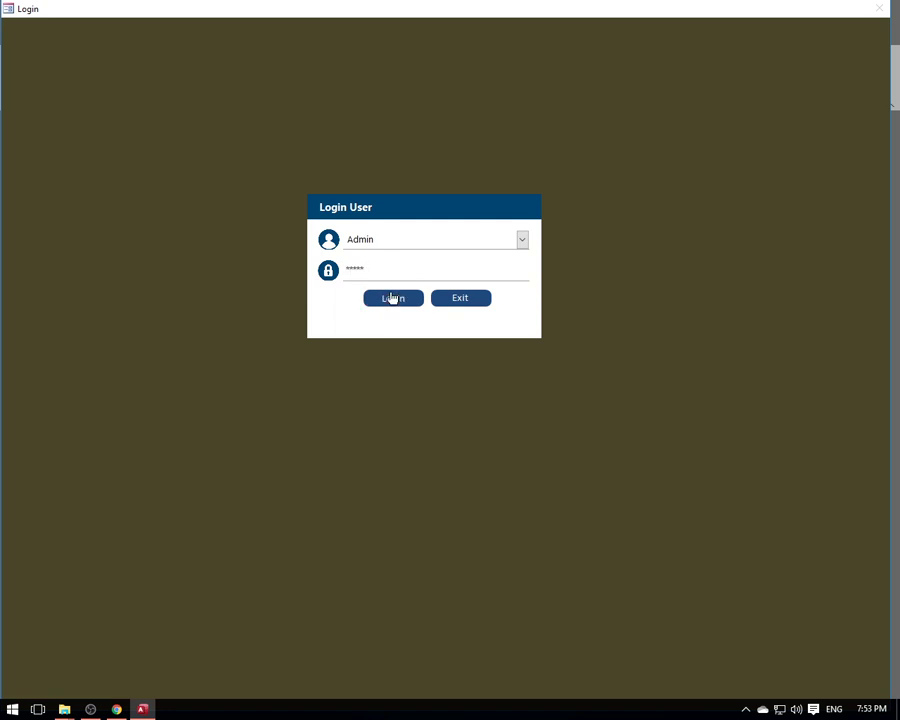
{"action": "left_click", "coordinate": [392, 297]}
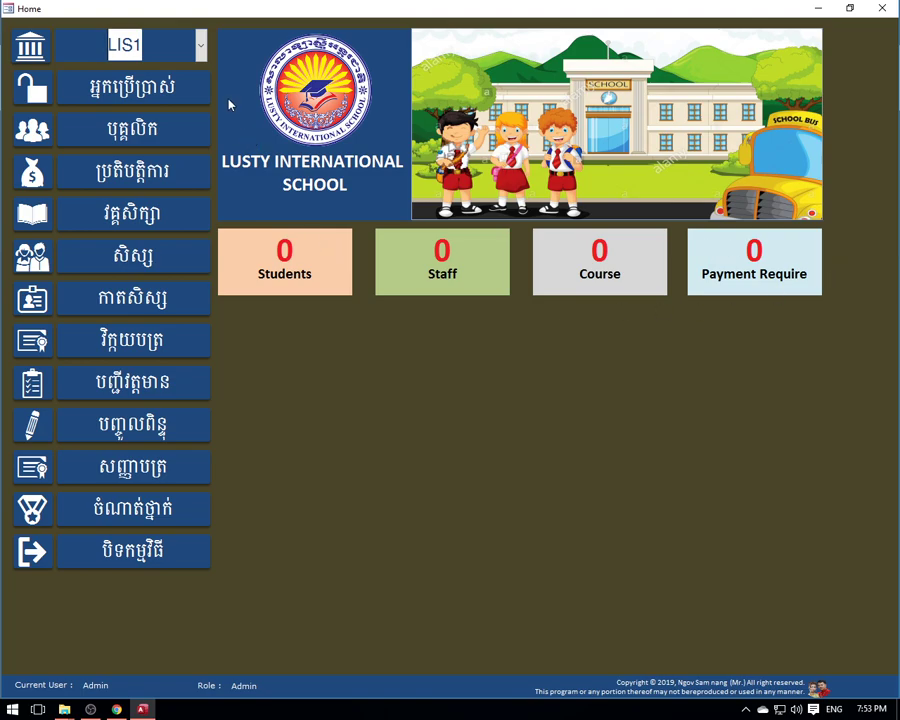
- Open frmBranch from the Home branch combo's Edit List Items to edit the LIS1 branch
{"action": "left_click", "coordinate": [201, 46]}
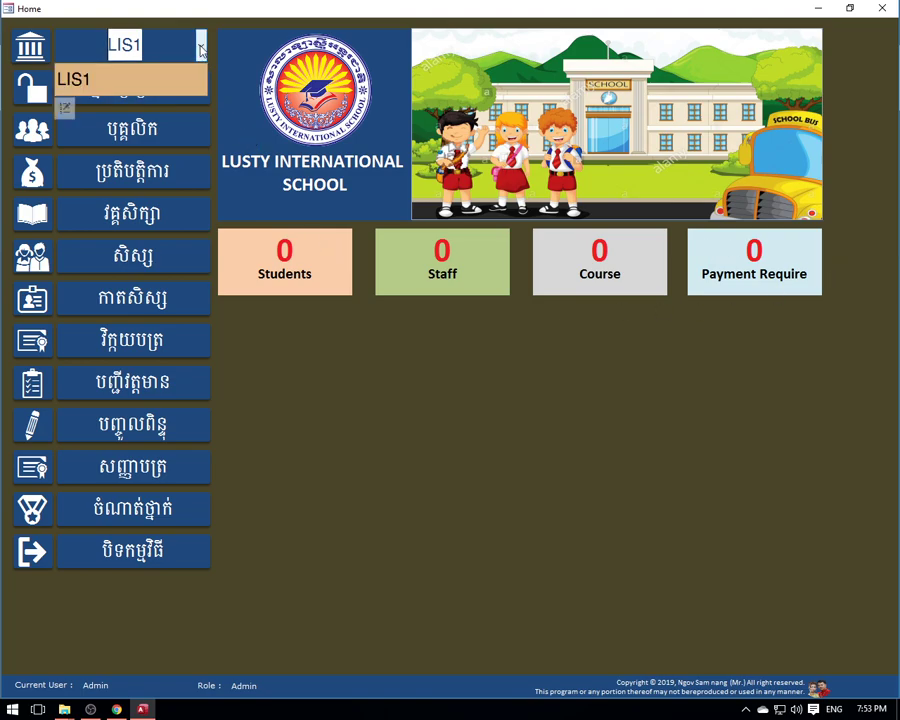
{"action": "left_click", "coordinate": [201, 46]}
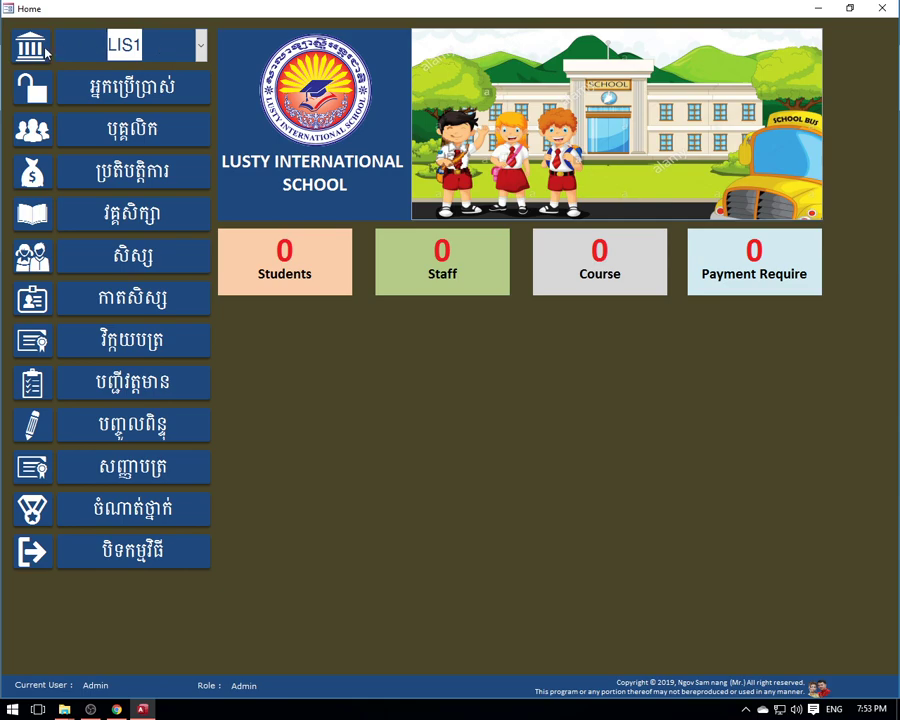
{"action": "left_click", "coordinate": [201, 45]}
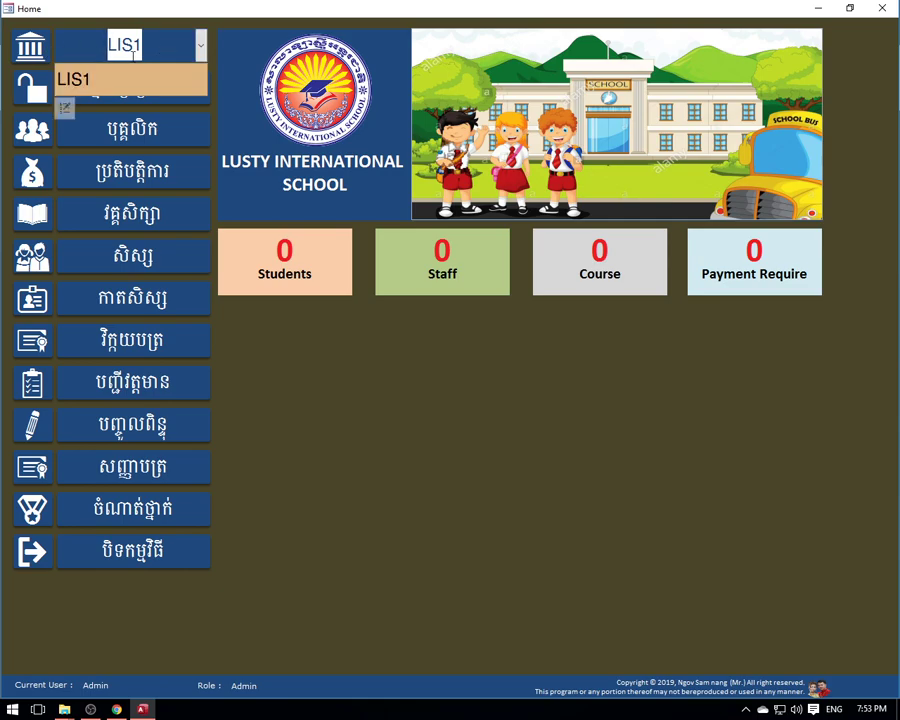
{"action": "left_click", "coordinate": [65, 108]}
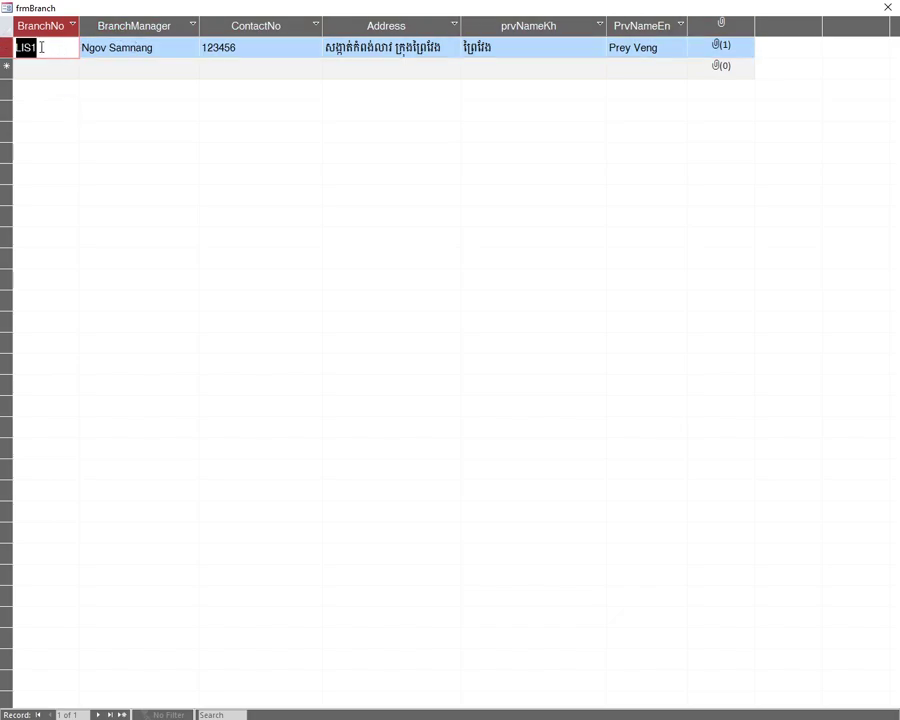
- Place the caret at the end of the LIS1 contact number to add extra digits
{"action": "left_click_drag", "start_coordinate": [157, 48], "coordinate": [82, 48]}
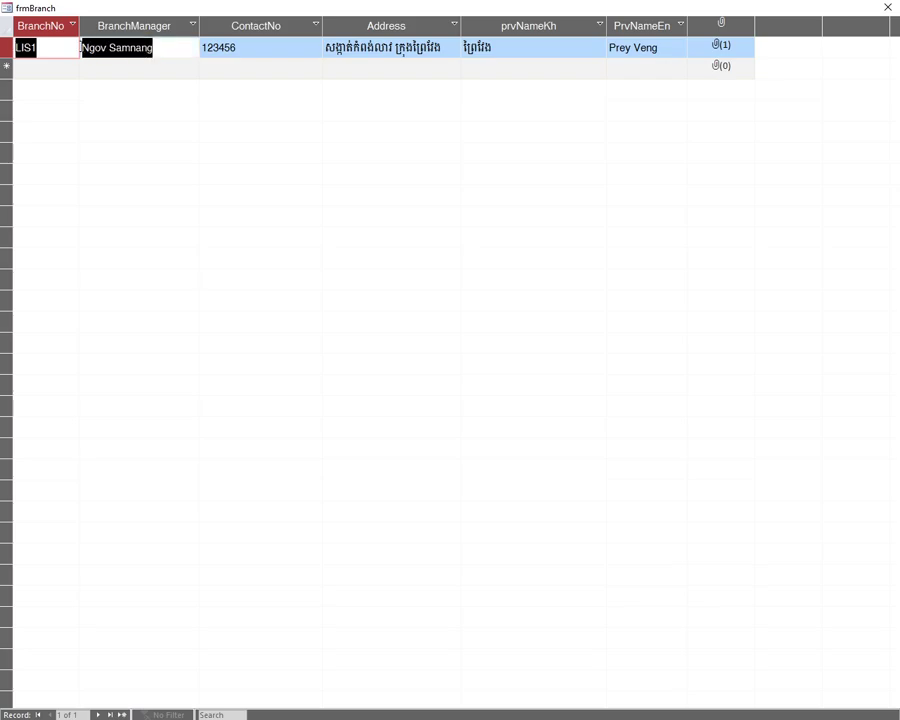
{"action": "left_click_drag", "start_coordinate": [153, 48], "coordinate": [82, 48]}
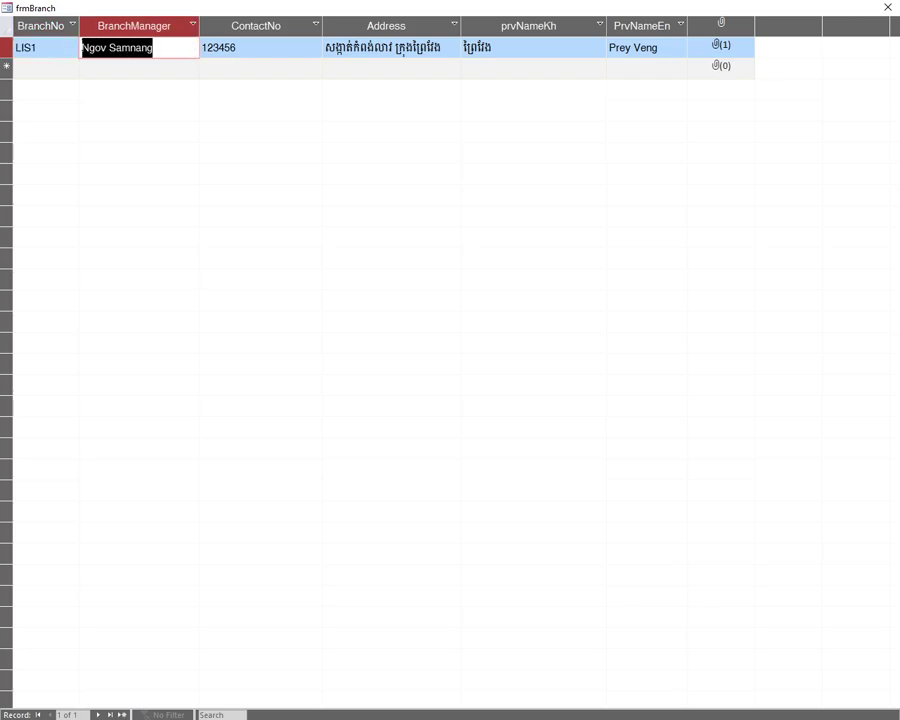
{"action": "left_click_drag", "start_coordinate": [243, 51], "coordinate": [74, 47]}
{"action": "left_click", "coordinate": [74, 47]}
{"action": "left_click", "coordinate": [169, 46]}
{"action": "left_click_drag", "start_coordinate": [169, 46], "coordinate": [62, 46]}
{"action": "double_click", "coordinate": [161, 49]}
{"action": "left_click_drag", "start_coordinate": [243, 48], "coordinate": [199, 47]}
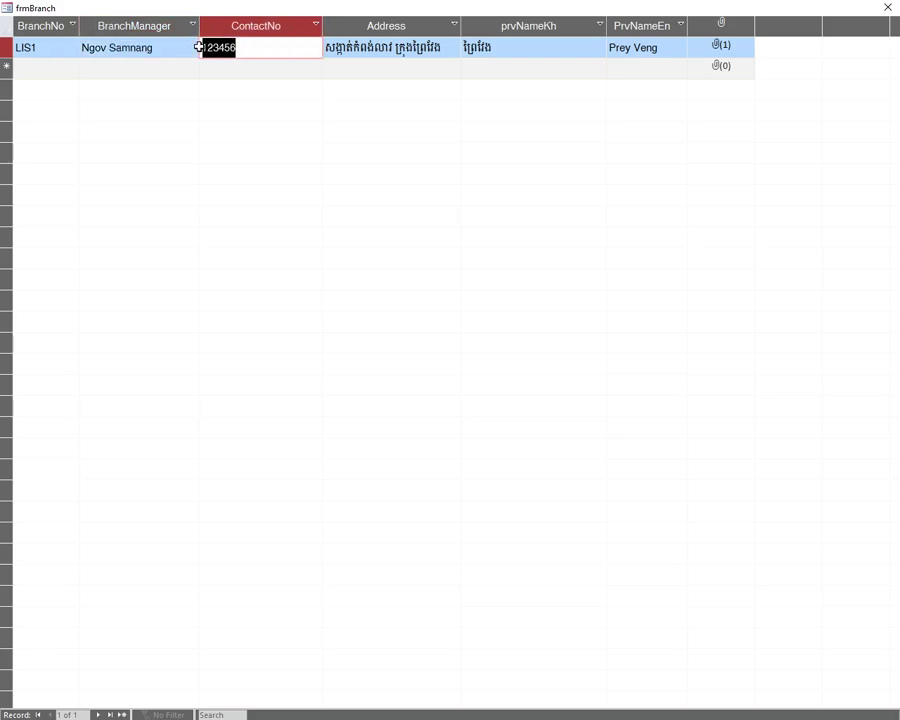
{"action": "left_click", "coordinate": [250, 51]}
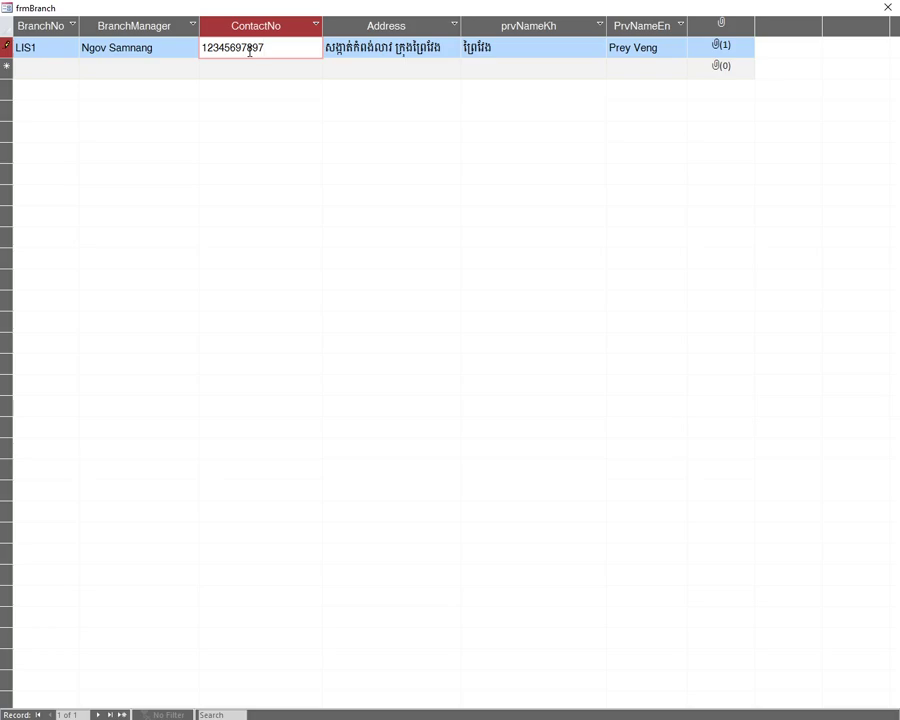
- Move through the Address and Khmer/English province fields to the attachments field
{"action": "left_click", "coordinate": [389, 51]}
{"action": "left_click_drag", "start_coordinate": [446, 48], "coordinate": [323, 47]}
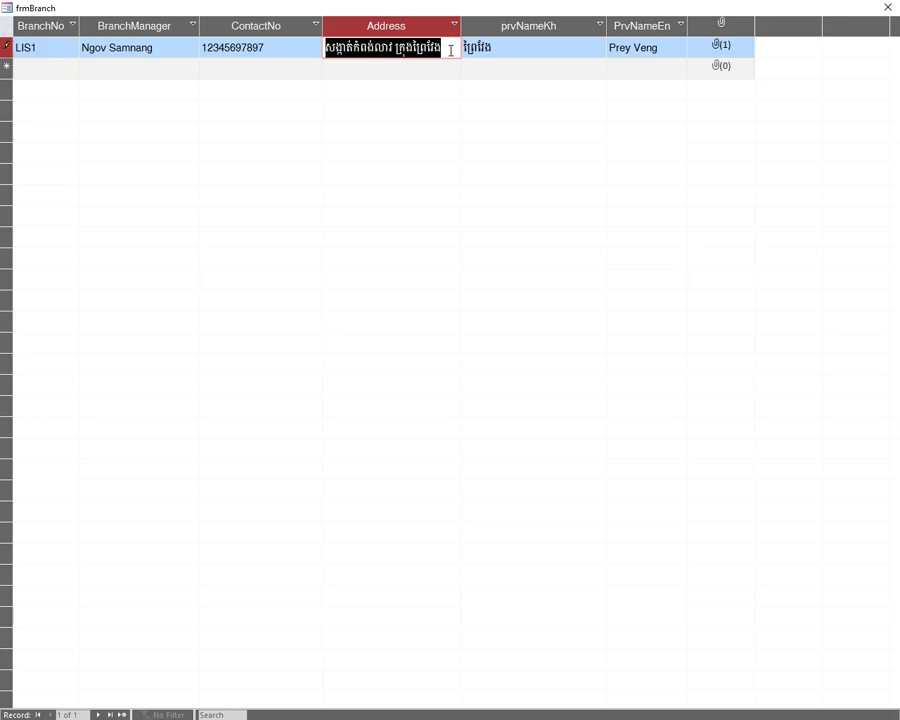
{"action": "left_click", "coordinate": [515, 47]}
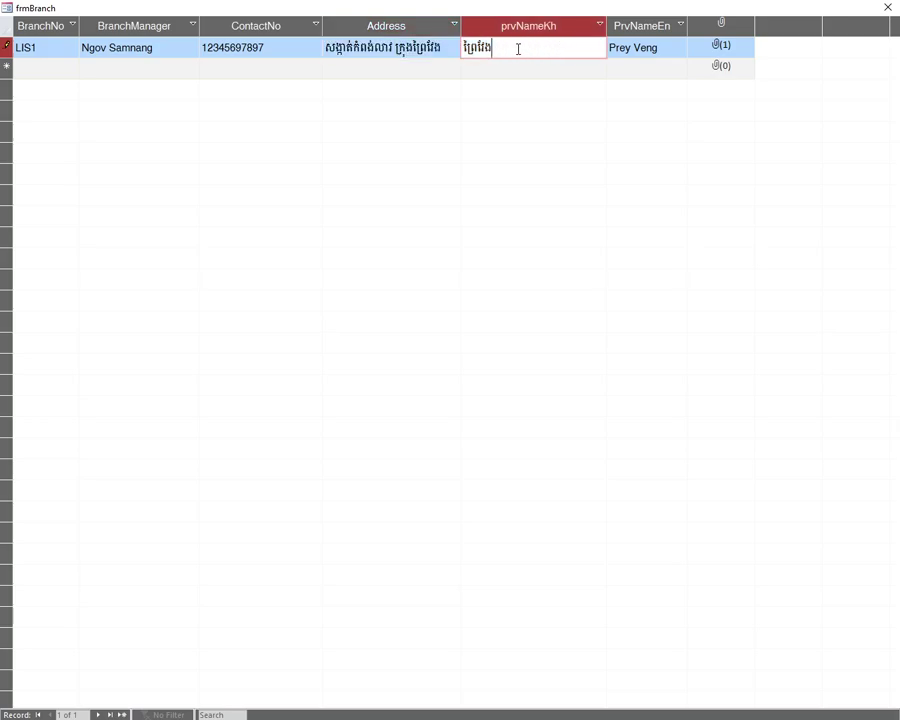
{"action": "left_click_drag", "start_coordinate": [518, 48], "coordinate": [458, 45]}
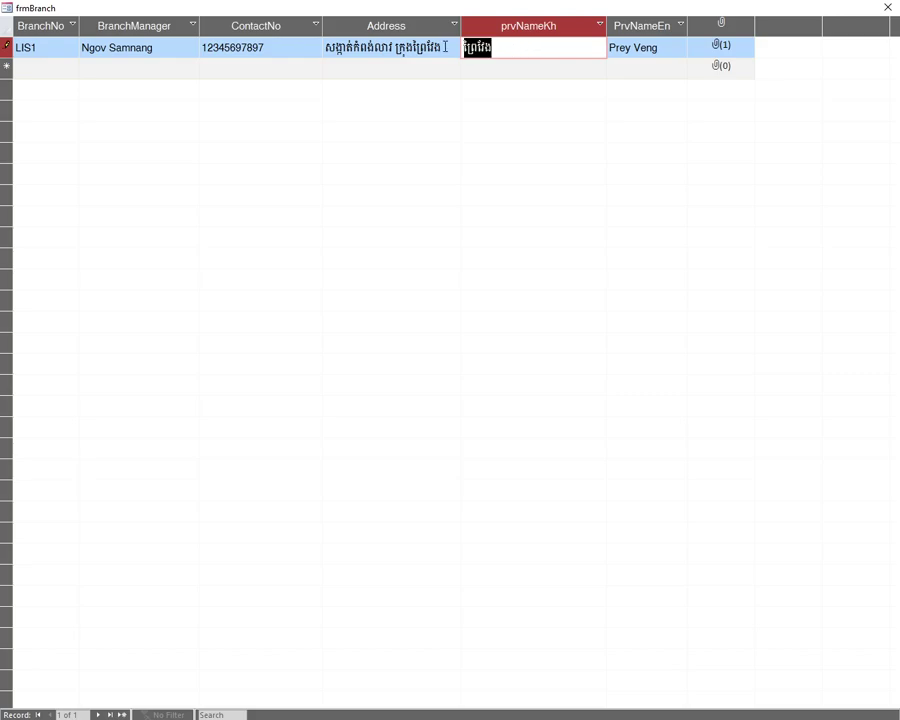
{"action": "key", "text": "Tab"}
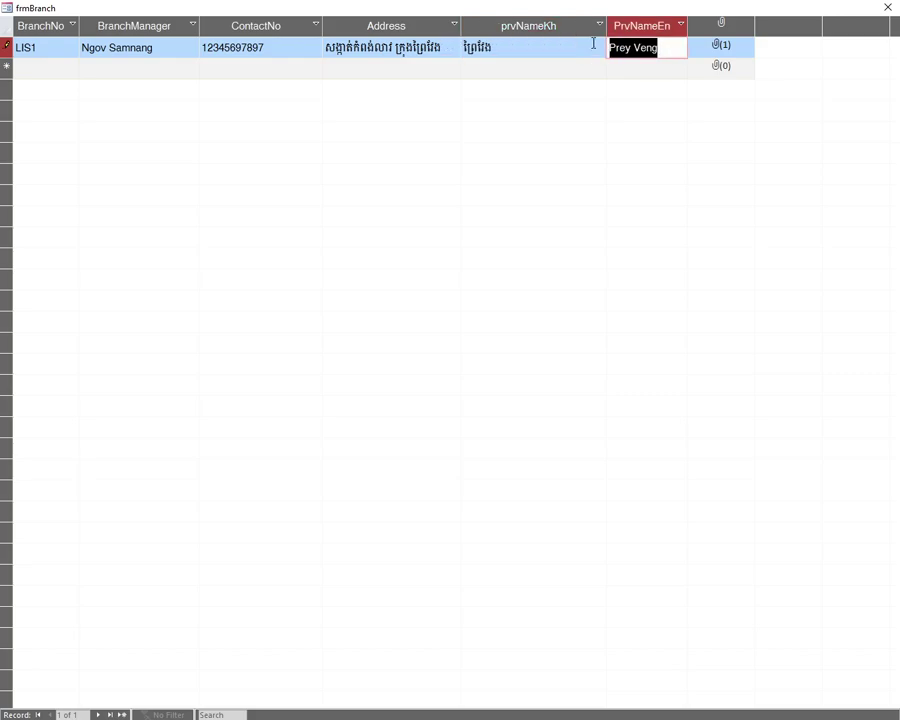
{"action": "key", "text": "shift+Tab"}
{"action": "key", "text": "Tab"}
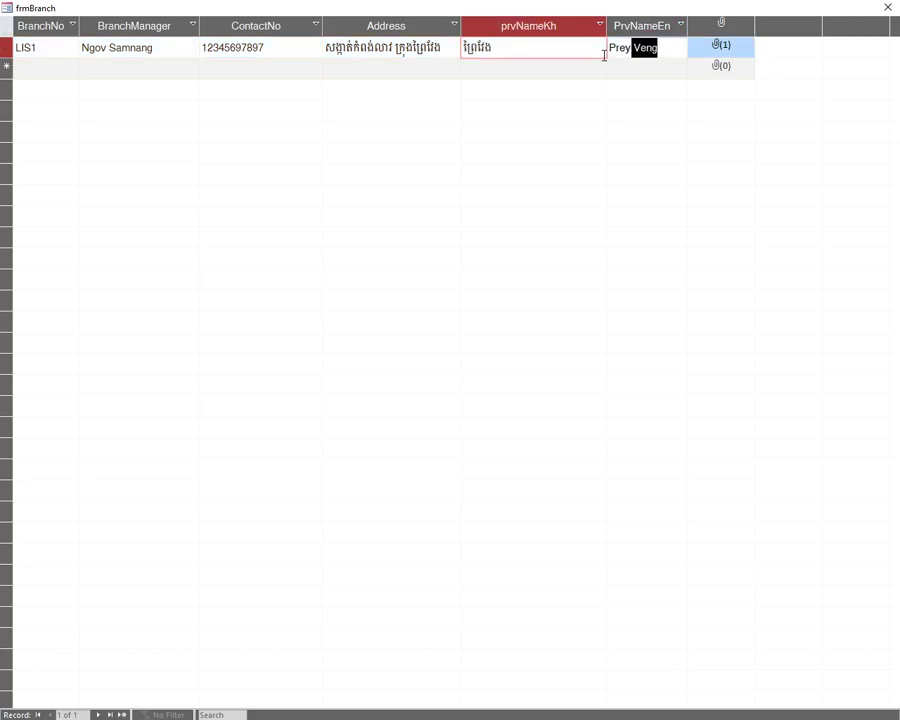
{"action": "left_click", "coordinate": [722, 47]}
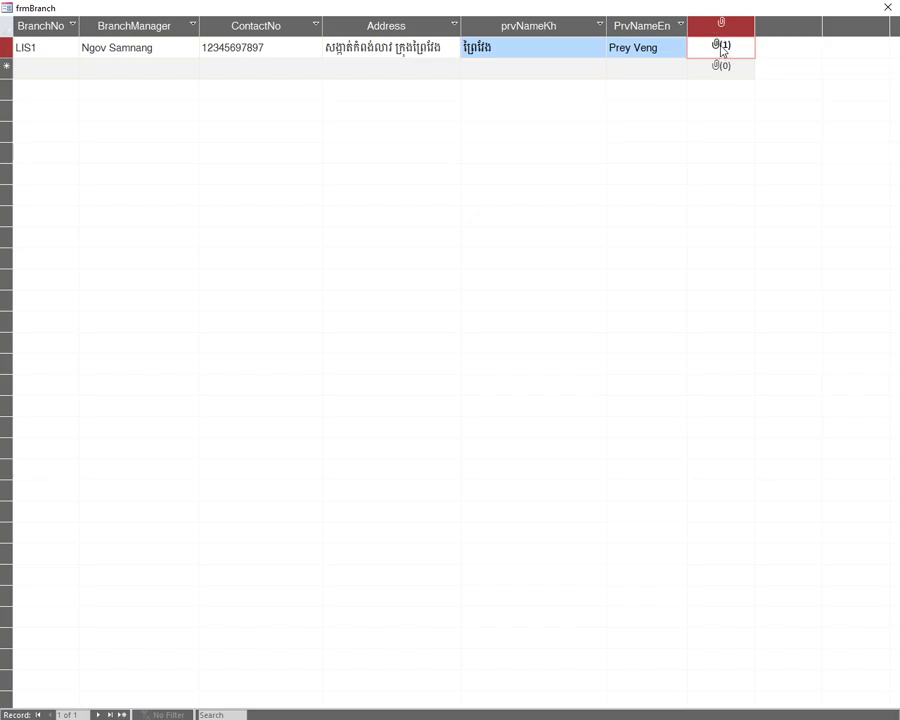
- View the school-bus picture attached to the LIS1 branch record
{"action": "double_click", "coordinate": [722, 50]}
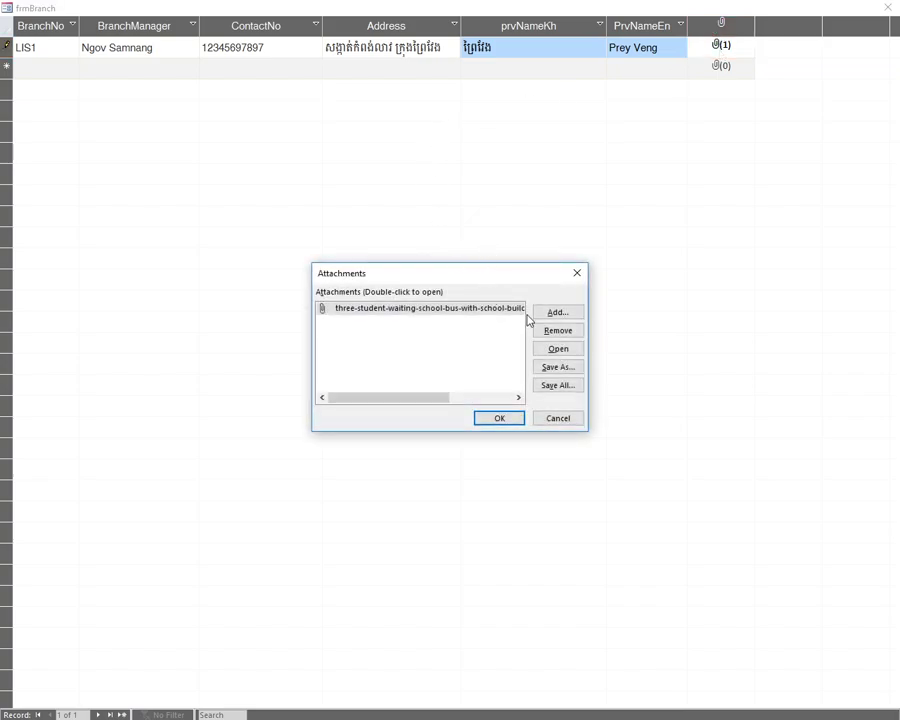
{"action": "left_click", "coordinate": [480, 310]}
{"action": "left_click", "coordinate": [558, 349]}
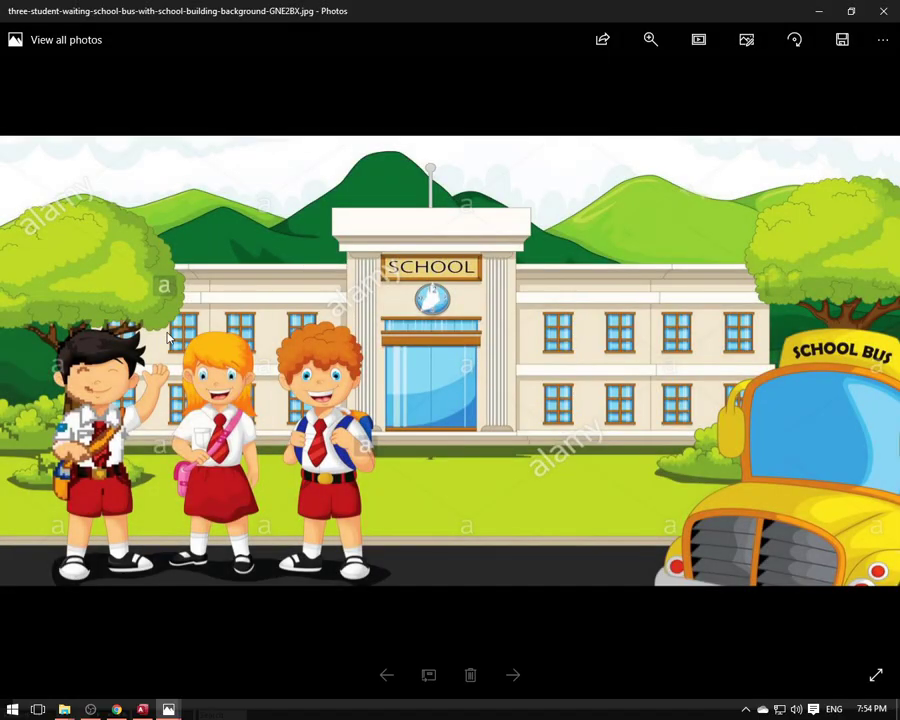
{"action": "left_click", "coordinate": [883, 13]}
- Remove the school-bus picture attachment, leaving zero, and close frmBranch
{"action": "left_click", "coordinate": [440, 311]}
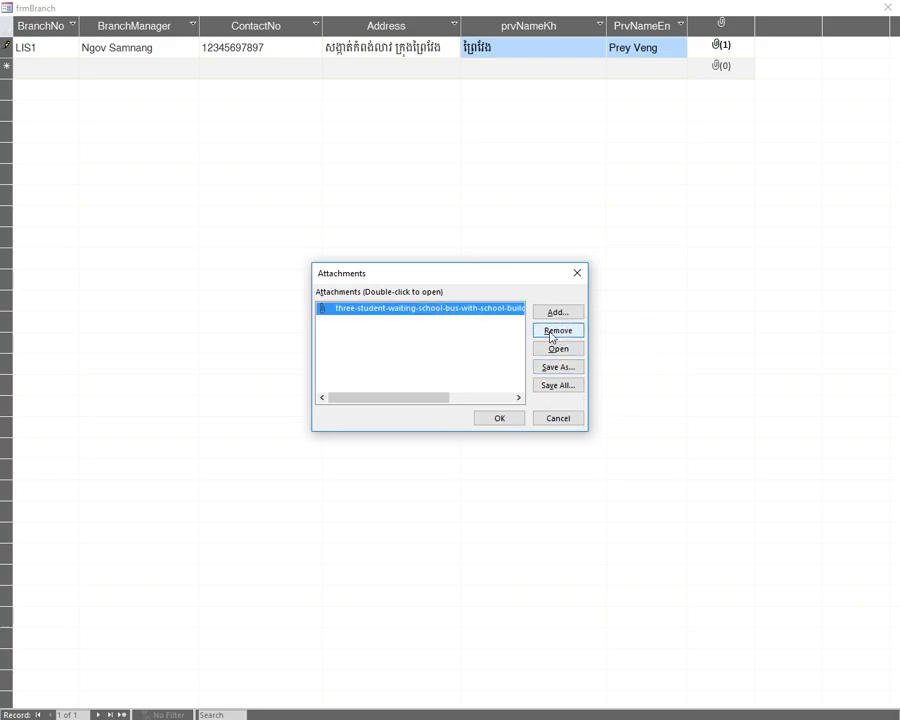
{"action": "left_click", "coordinate": [556, 332]}
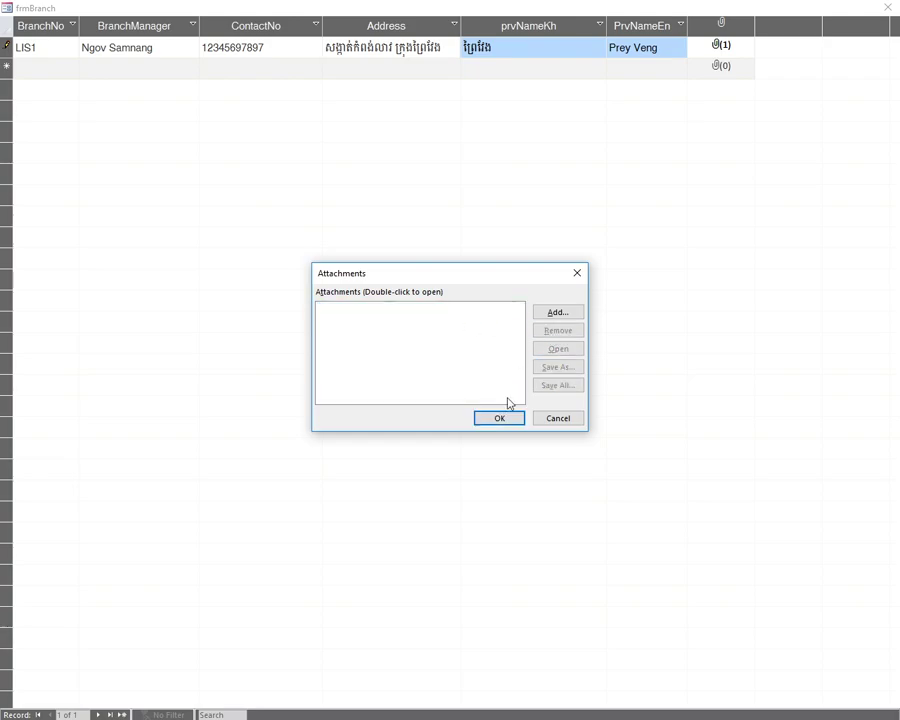
{"action": "left_click", "coordinate": [500, 420]}
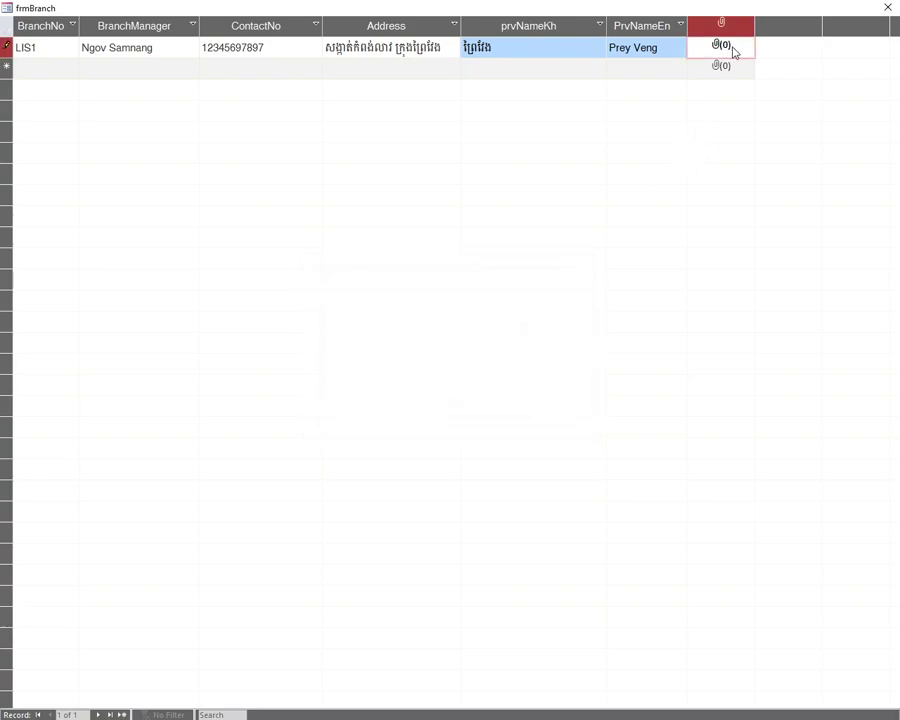
{"action": "left_click", "coordinate": [887, 7]}
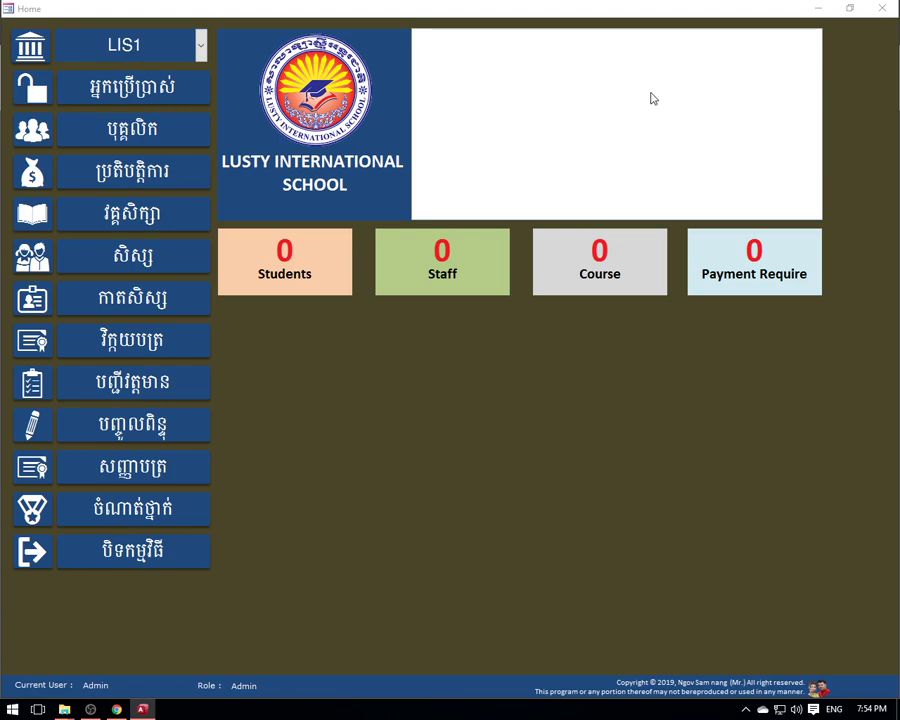
- Reopen frmBranch and the LIS1 record's attachments dialog
{"action": "left_click", "coordinate": [200, 42]}
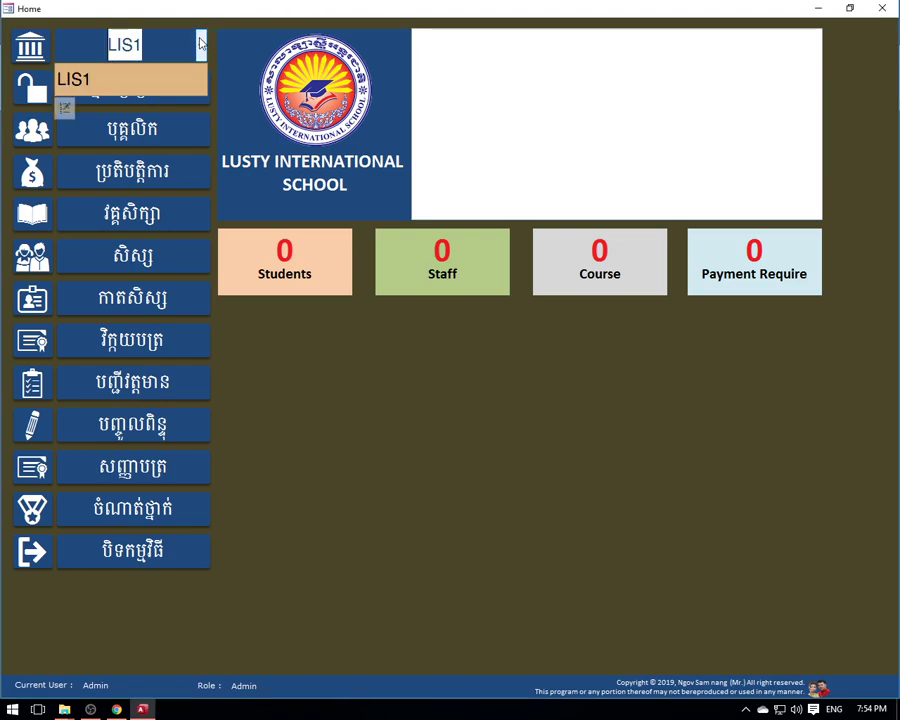
{"action": "left_click", "coordinate": [65, 106]}
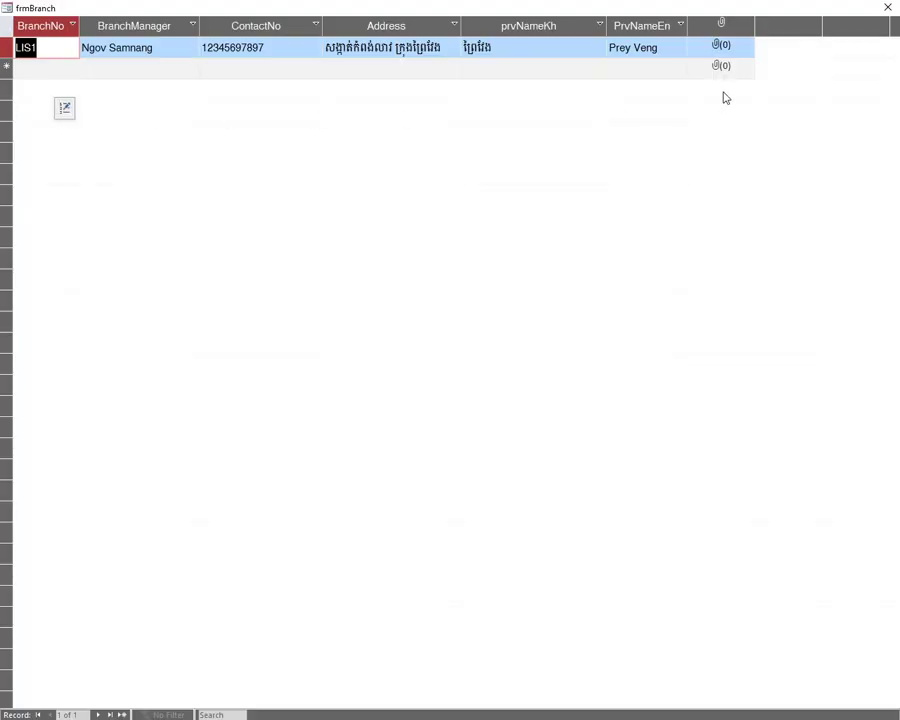
{"action": "left_click", "coordinate": [723, 47]}
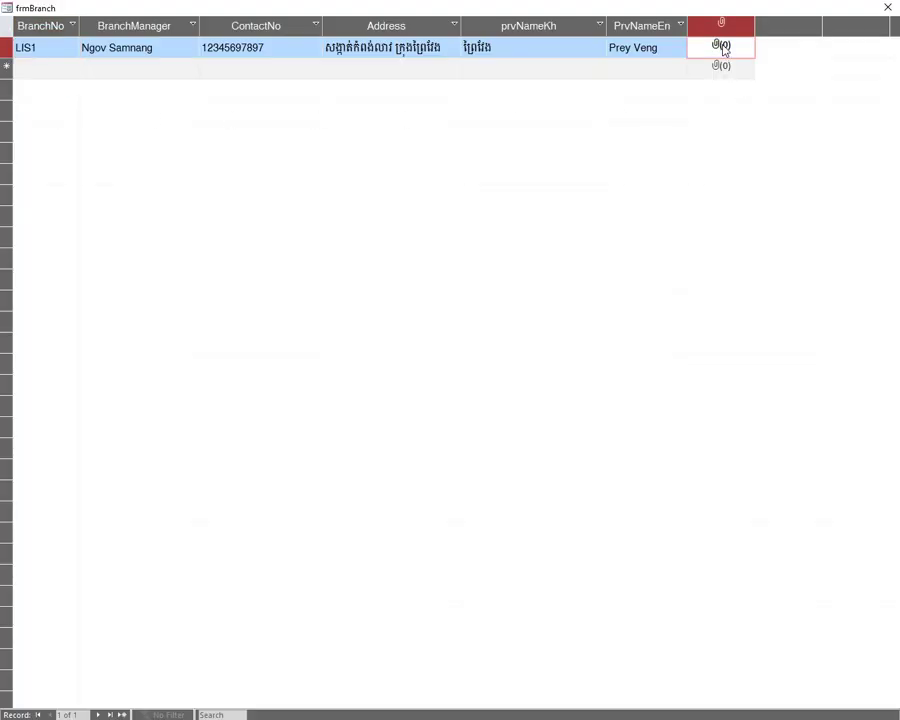
{"action": "double_click", "coordinate": [722, 45]}
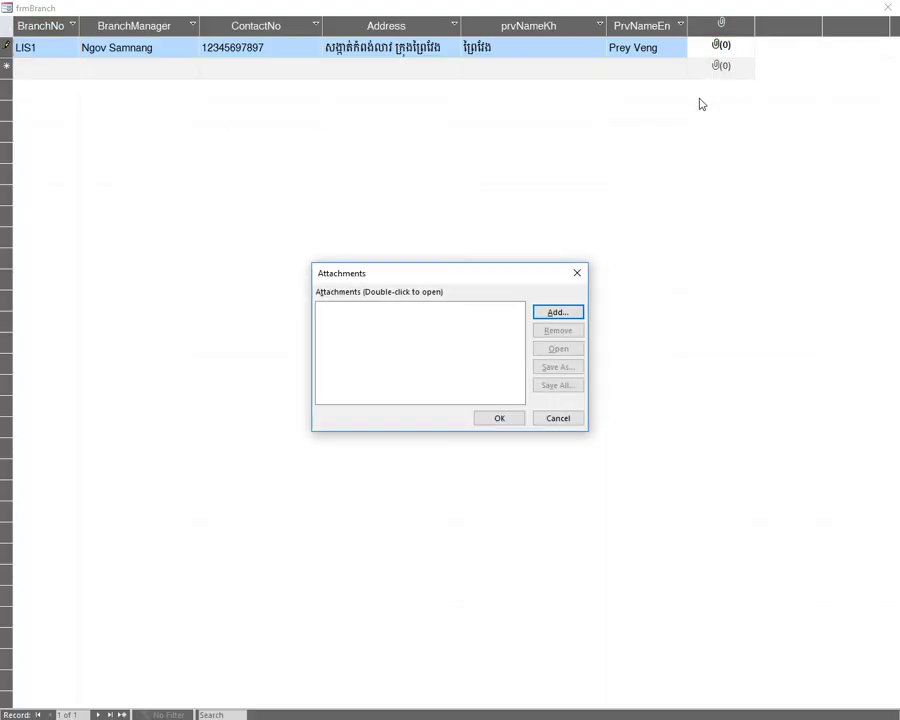
- Attach B01.JPG from the Desktop to LIS1 and close frmBranch
{"action": "left_click", "coordinate": [558, 313]}
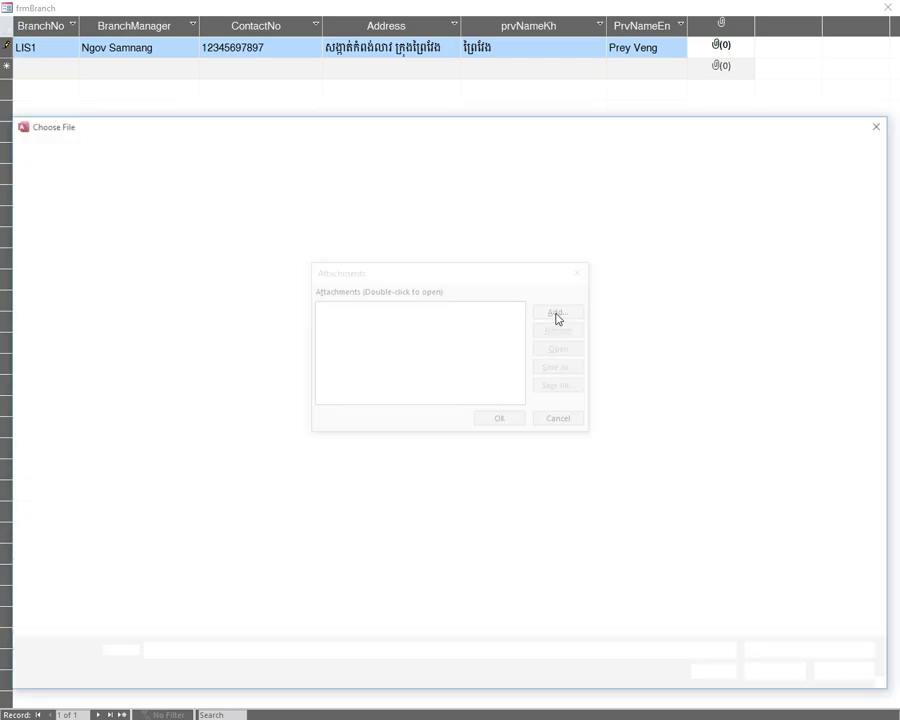
{"action": "left_click", "coordinate": [66, 210]}
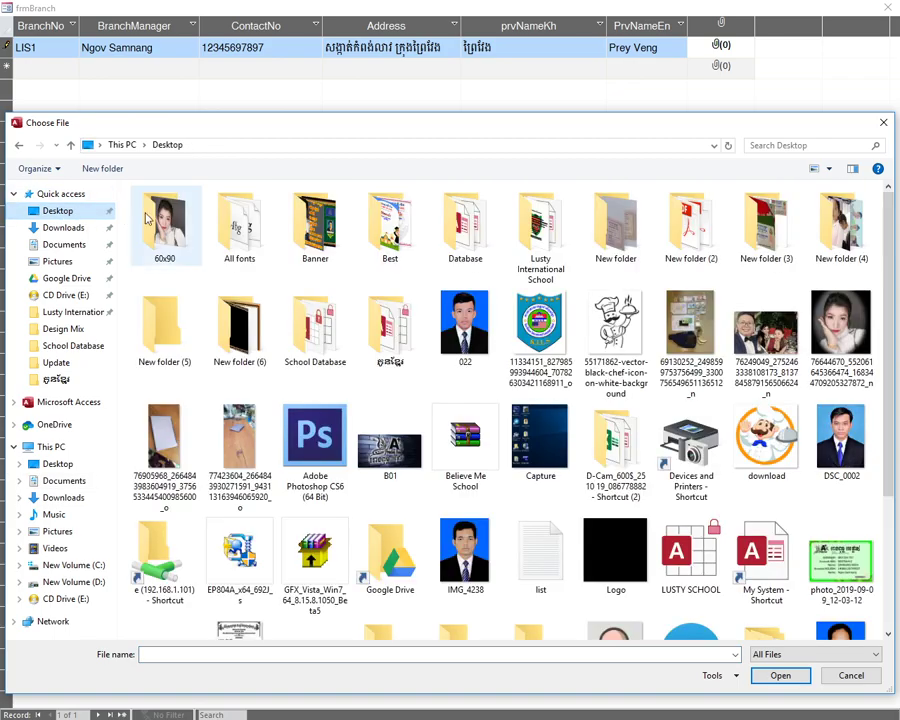
{"action": "scroll", "coordinate": [500, 265], "scroll_direction": "down", "scroll_amount": 2}
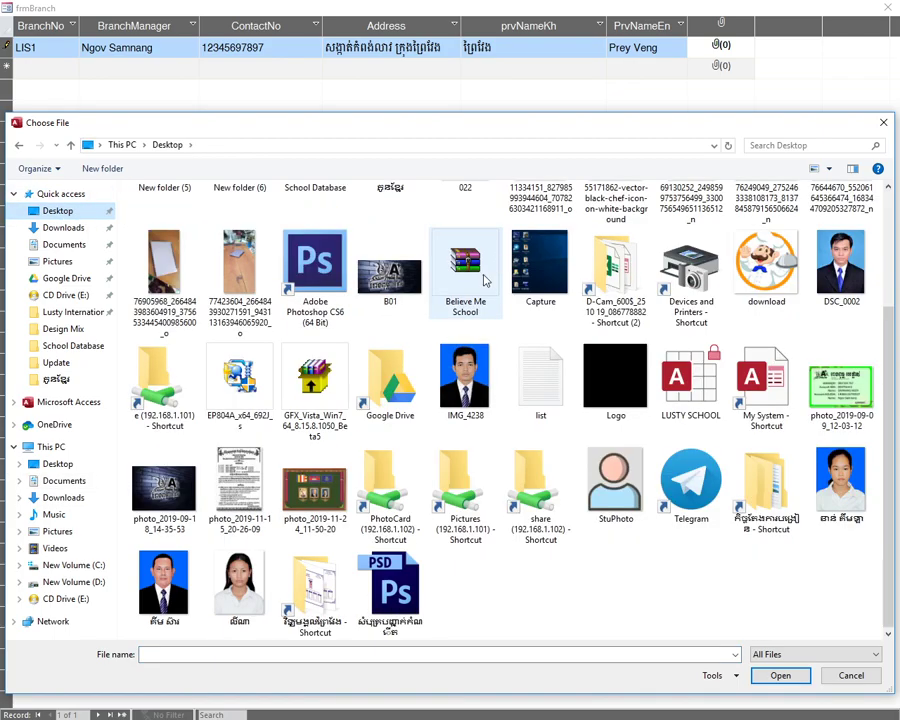
{"action": "scroll", "coordinate": [446, 313], "scroll_direction": "up", "scroll_amount": 2}
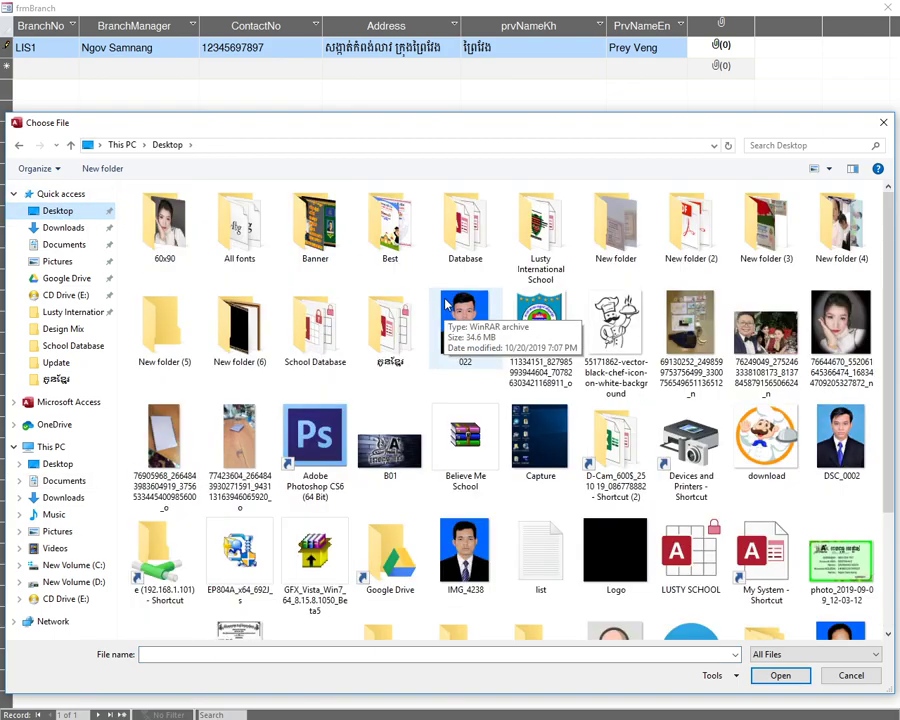
{"action": "scroll", "coordinate": [378, 430], "scroll_direction": "down", "scroll_amount": 2}
{"action": "left_click", "coordinate": [395, 285]}
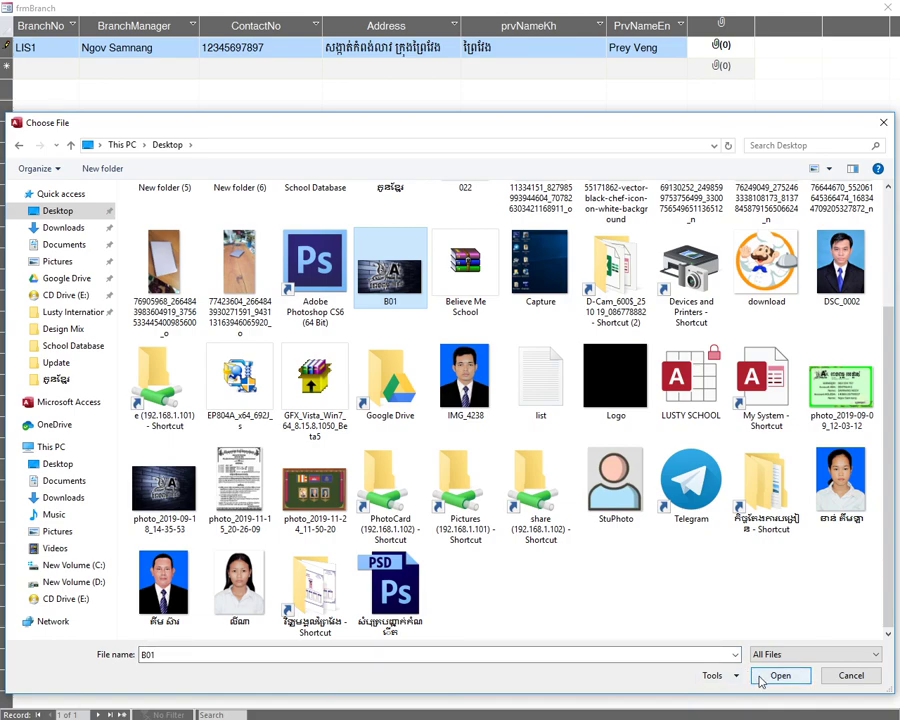
{"action": "left_click", "coordinate": [766, 684]}
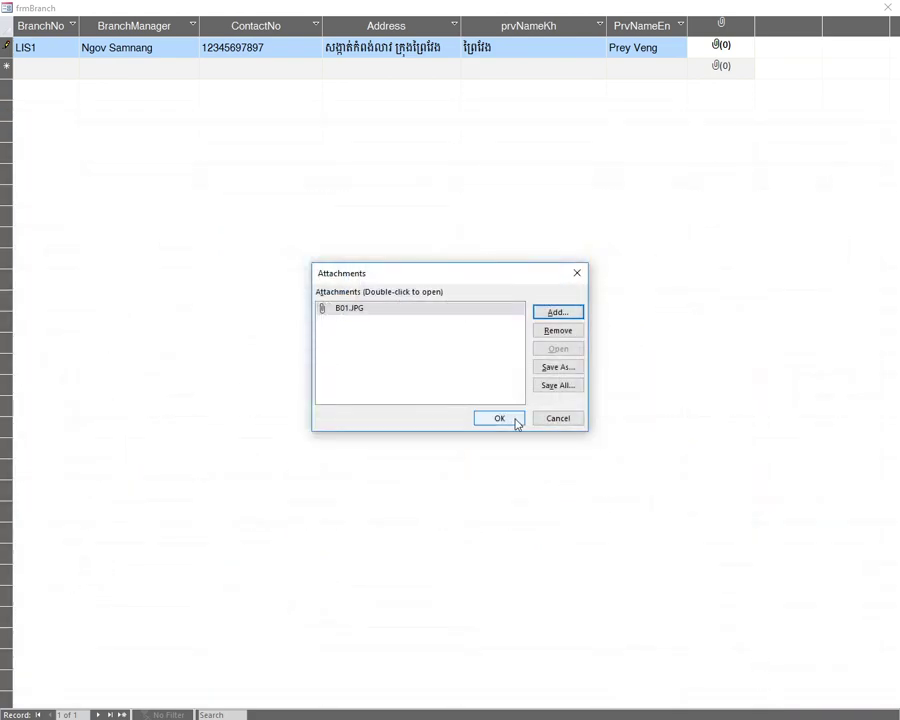
{"action": "left_click", "coordinate": [499, 418]}
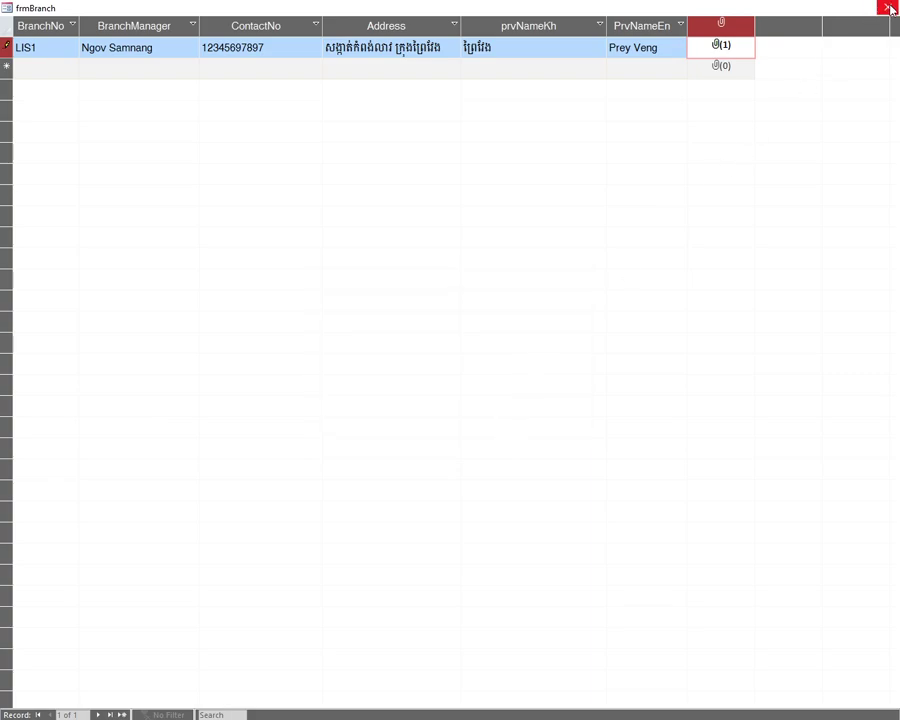
{"action": "left_click", "coordinate": [886, 7]}
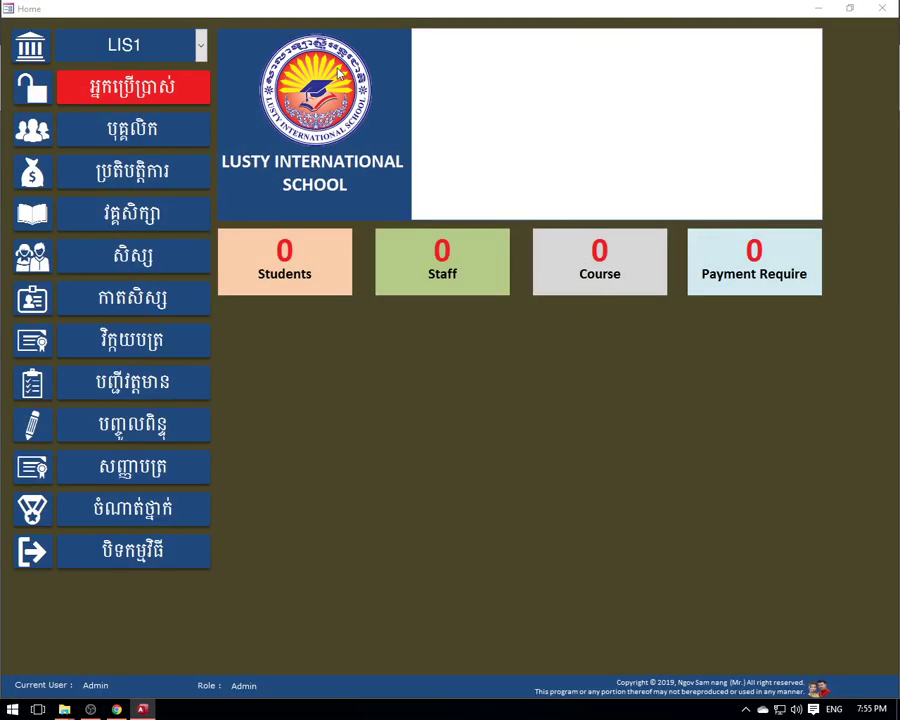
- Pick LIS1 in the Home branch combo to show its Printing House picture
{"action": "left_click", "coordinate": [200, 44]}
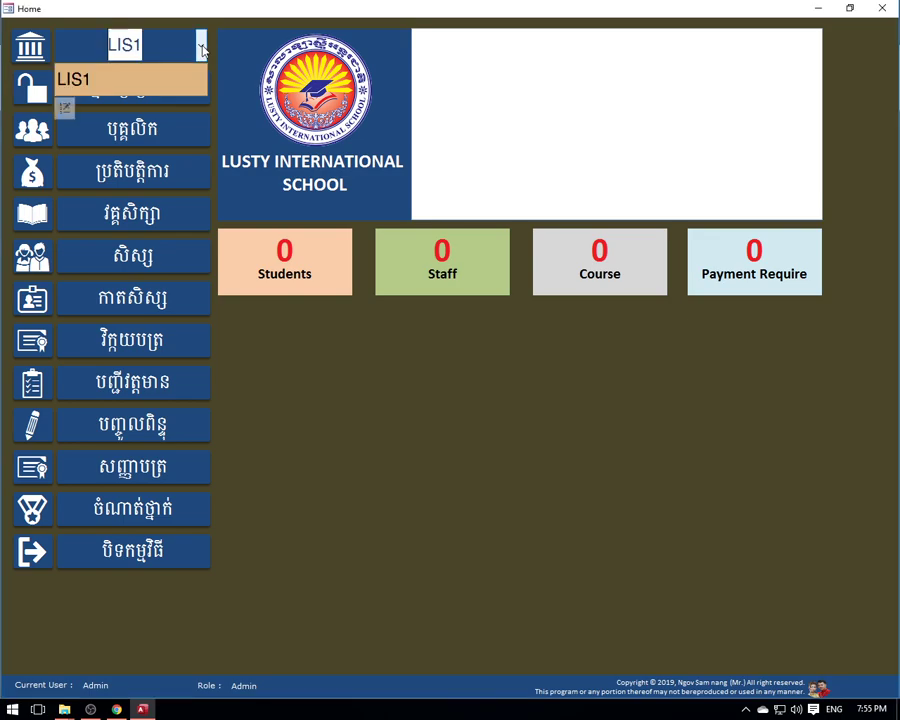
{"action": "left_click", "coordinate": [103, 81]}
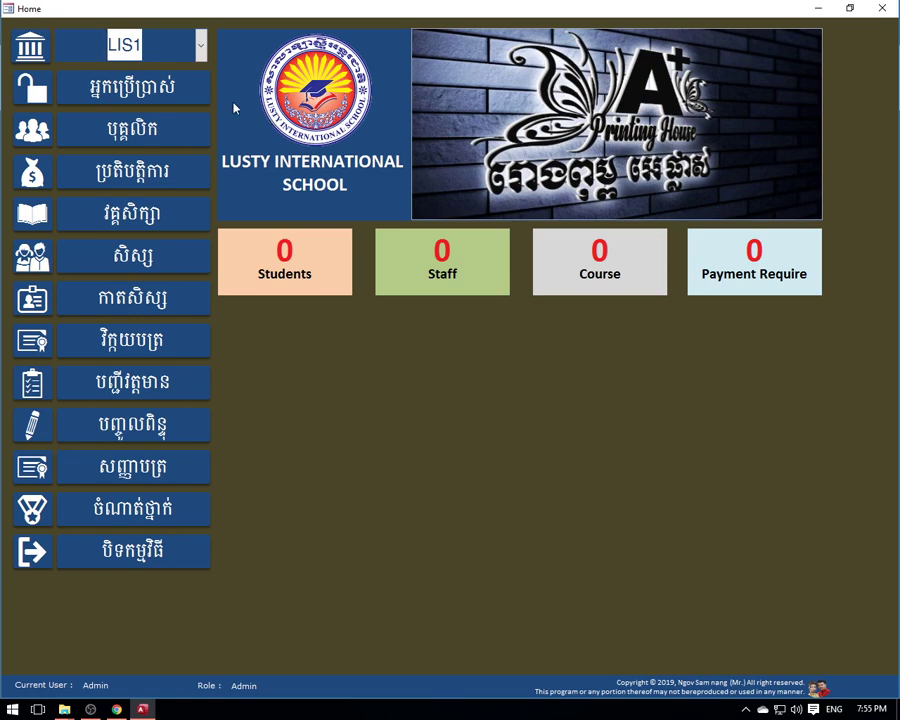
{"action": "left_click", "coordinate": [202, 46]}
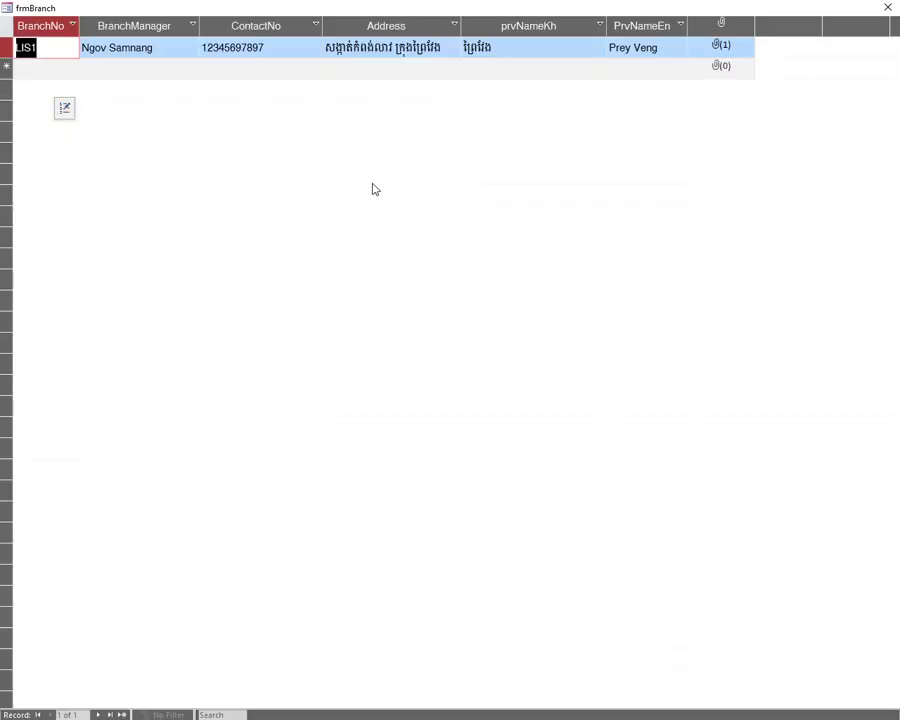
- Inspect the LIS1 manager name and contact number without changing them
{"action": "key", "text": "Tab"}
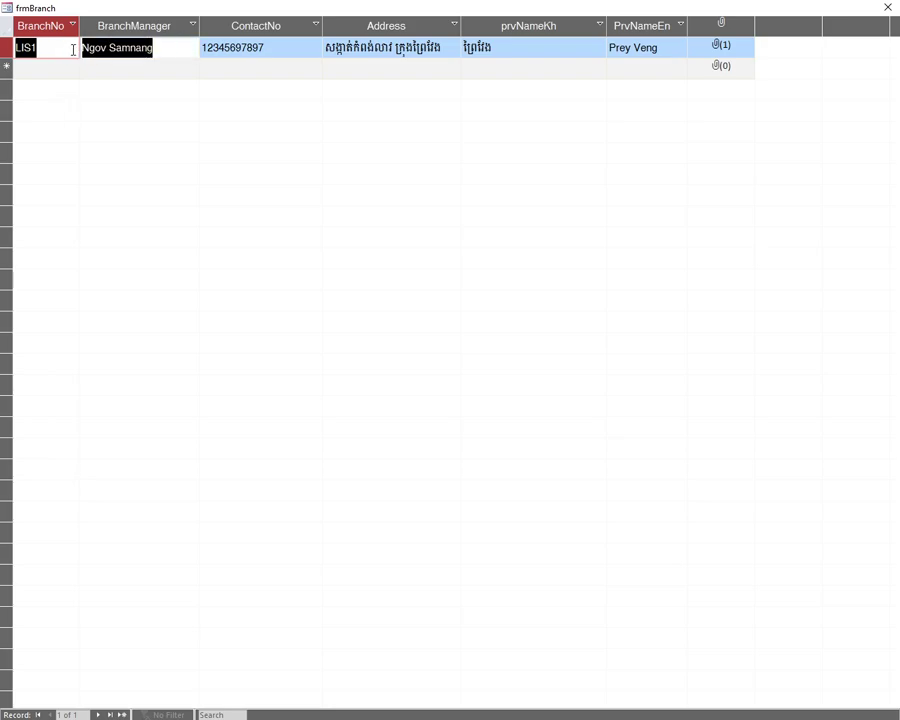
{"action": "left_click", "coordinate": [168, 47]}
{"action": "left_click_drag", "start_coordinate": [168, 47], "coordinate": [80, 47]}
{"action": "left_click", "coordinate": [120, 46]}
{"action": "double_click", "coordinate": [120, 46]}
{"action": "left_click", "coordinate": [77, 41], "text": "shift"}
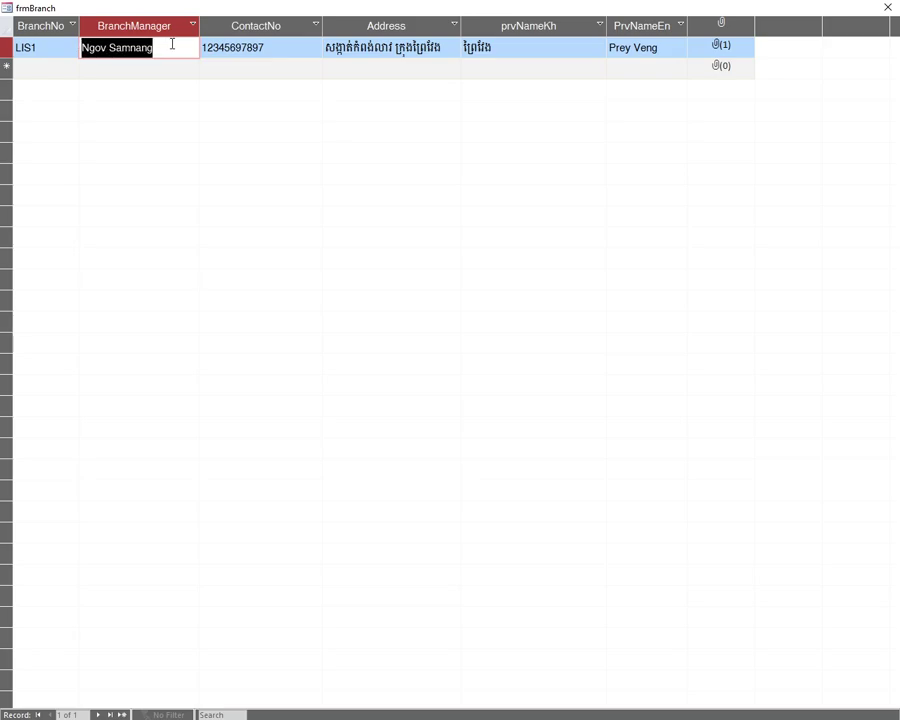
{"action": "left_click", "coordinate": [172, 44]}
{"action": "double_click", "coordinate": [130, 47]}
{"action": "left_click", "coordinate": [80, 47], "text": "shift"}
{"action": "left_click", "coordinate": [176, 47]}
{"action": "double_click", "coordinate": [130, 47]}
{"action": "left_click", "coordinate": [80, 47], "text": "shift"}
{"action": "left_click_drag", "start_coordinate": [291, 44], "coordinate": [203, 46]}
{"action": "left_click_drag", "start_coordinate": [282, 47], "coordinate": [200, 47]}
{"action": "left_click_drag", "start_coordinate": [287, 48], "coordinate": [204, 47]}
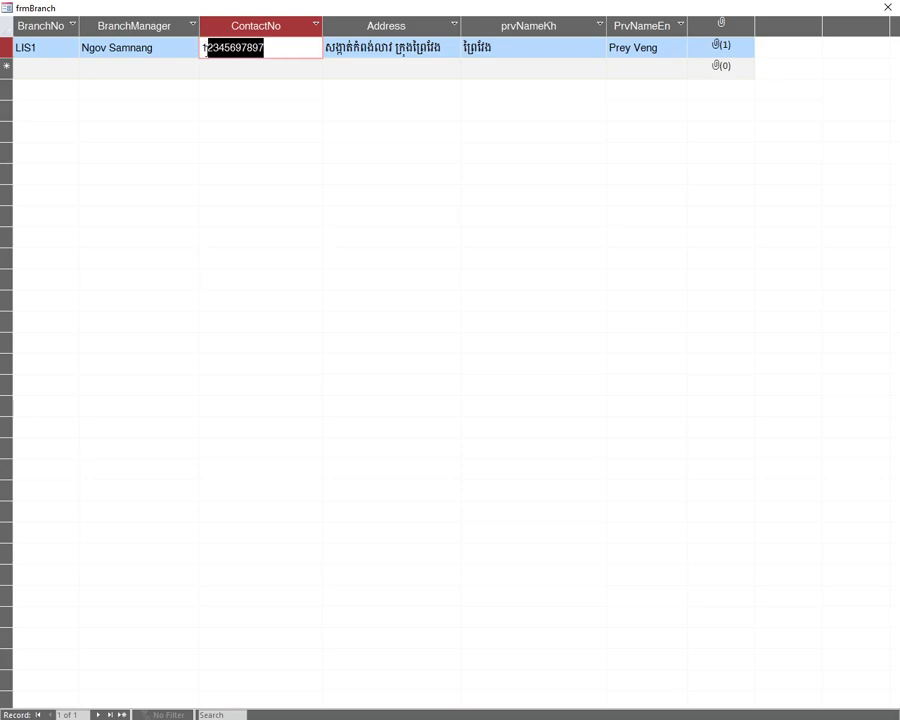
- Inspect the Address and province fields, leaving the province as Prey Veng
{"action": "key", "text": "Tab"}
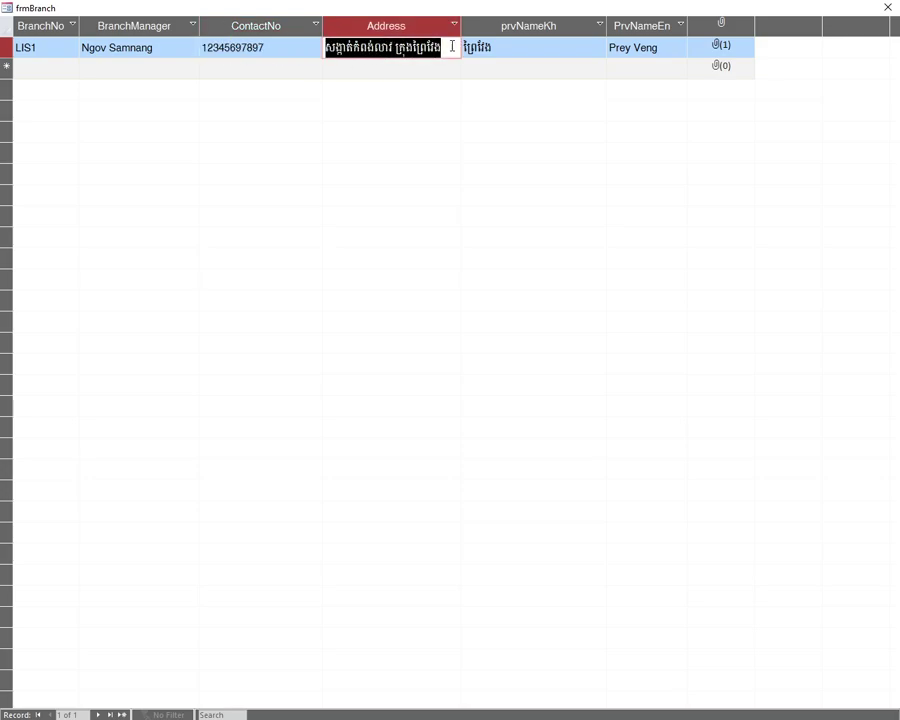
{"action": "key", "text": "Tab"}
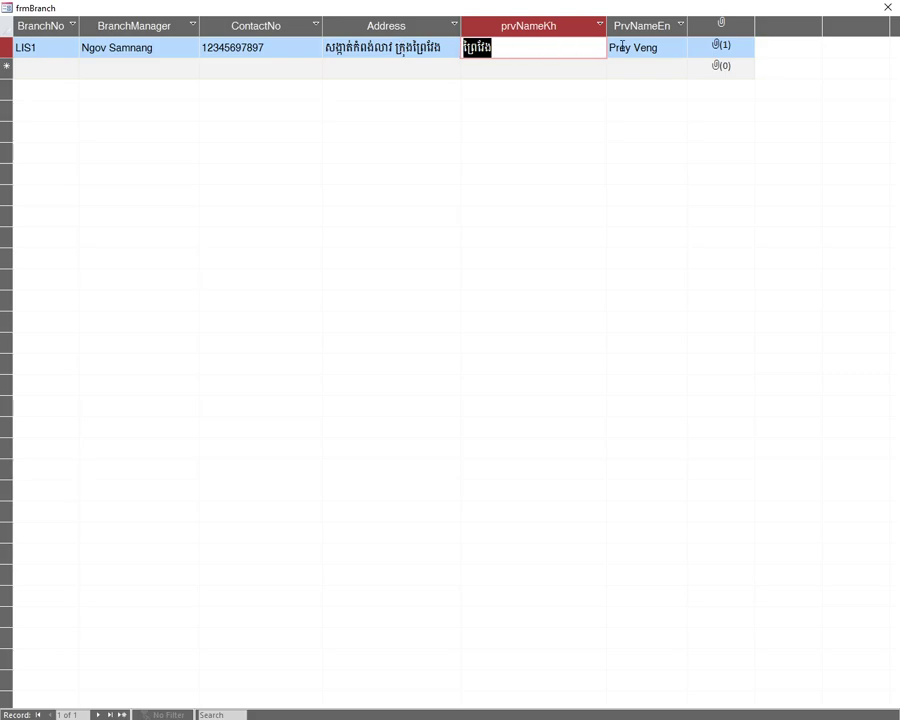
{"action": "key", "text": "Tab"}
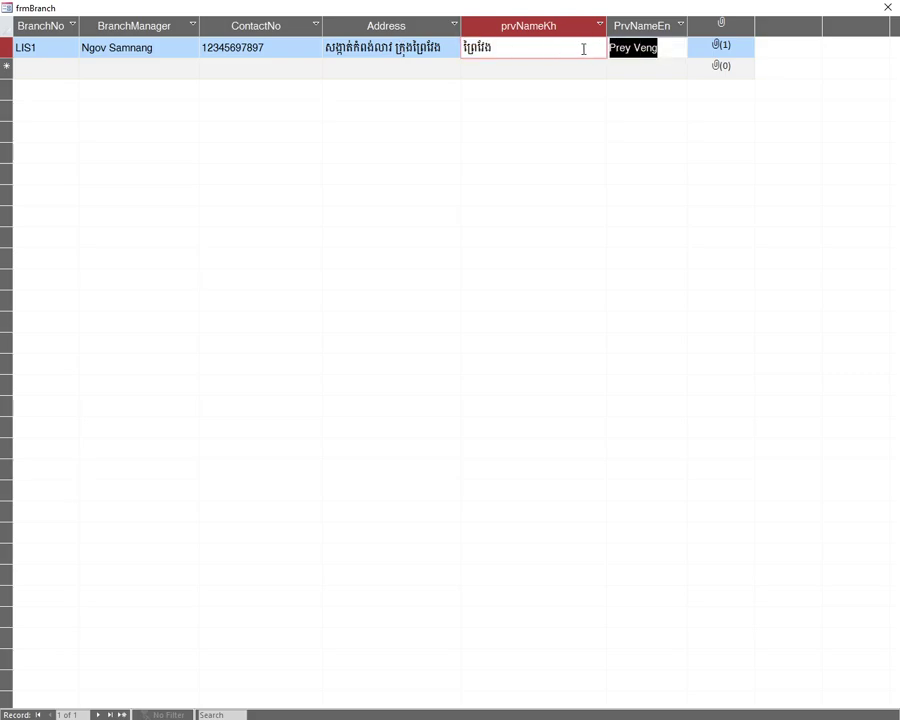
{"action": "left_click", "coordinate": [663, 47]}
{"action": "left_click_drag", "start_coordinate": [663, 47], "coordinate": [610, 46]}
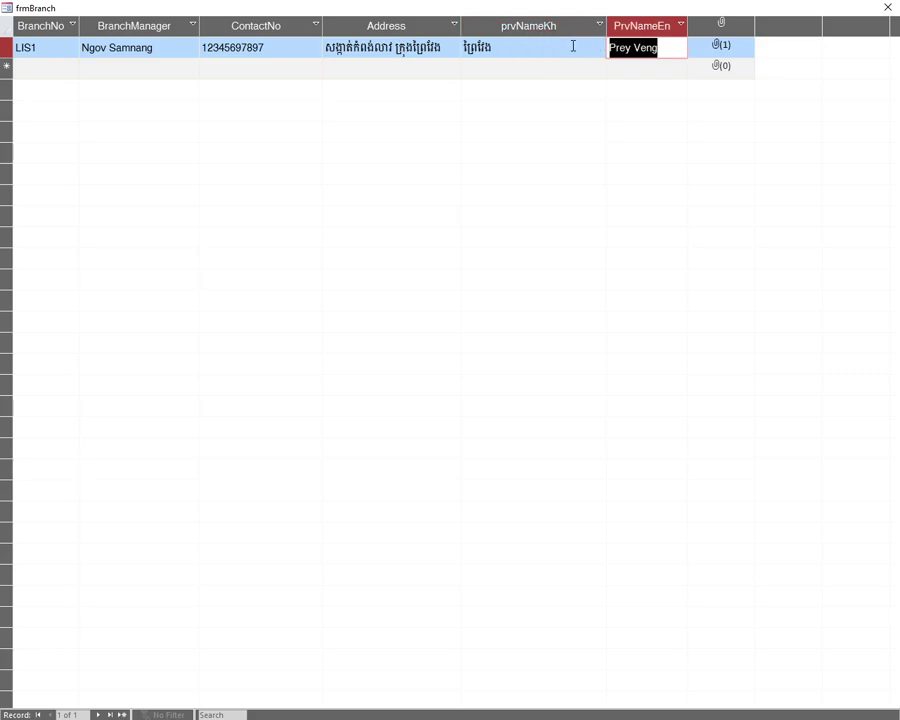
{"action": "key", "text": "shift+Tab"}
{"action": "key", "text": "Tab"}
{"action": "key", "text": "shift+Tab"}
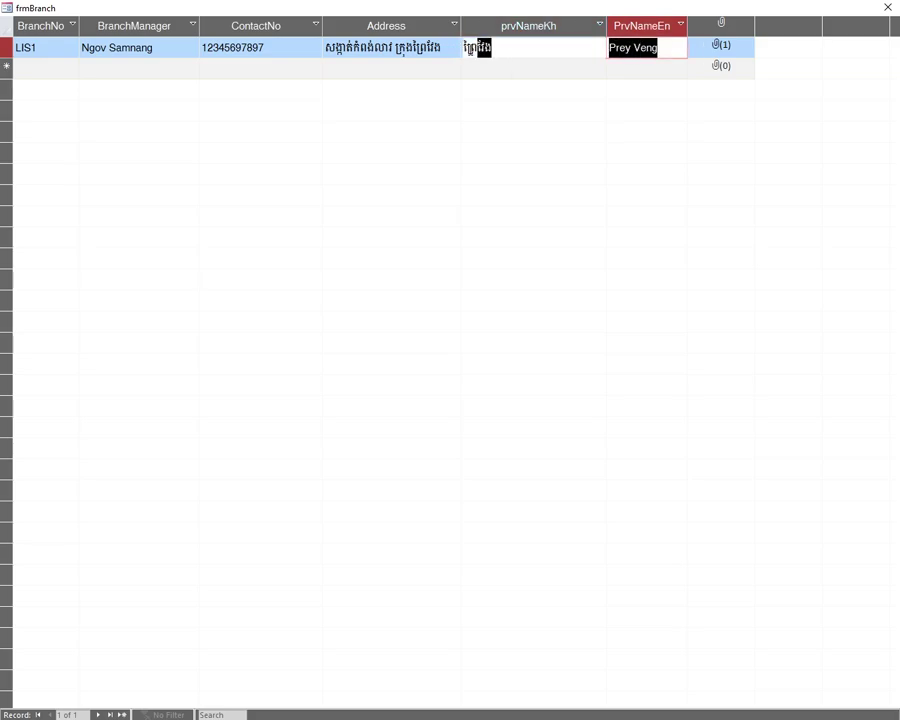
{"action": "left_click", "coordinate": [651, 47]}
{"action": "left_click_drag", "start_coordinate": [651, 47], "coordinate": [477, 47]}
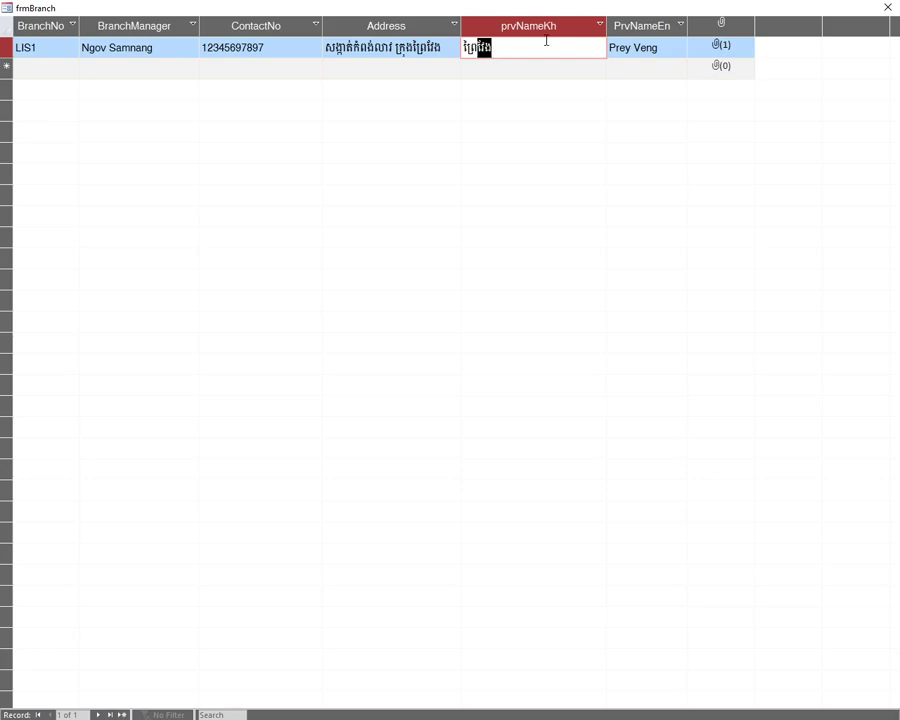
{"action": "left_click_drag", "start_coordinate": [518, 53], "coordinate": [451, 47]}
{"action": "left_click_drag", "start_coordinate": [659, 45], "coordinate": [470, 47]}
{"action": "left_click_drag", "start_coordinate": [671, 48], "coordinate": [470, 47]}
{"action": "left_click", "coordinate": [672, 49]}
{"action": "left_click_drag", "start_coordinate": [672, 49], "coordinate": [585, 42]}
{"action": "left_click_drag", "start_coordinate": [663, 47], "coordinate": [556, 46]}
{"action": "left_click", "coordinate": [888, 8]}
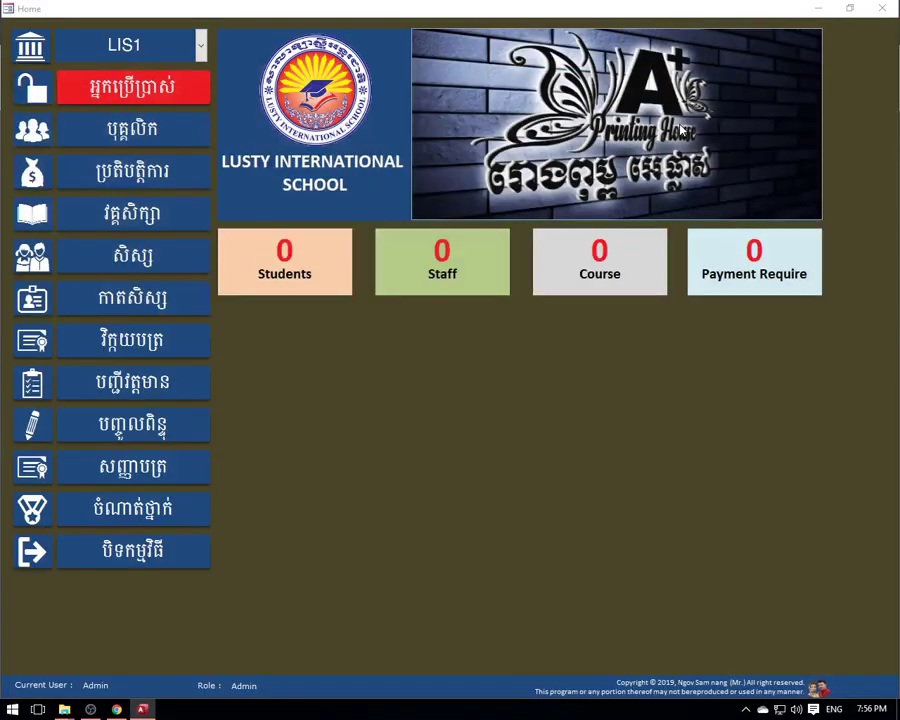
{"action": "left_click", "coordinate": [182, 466]}
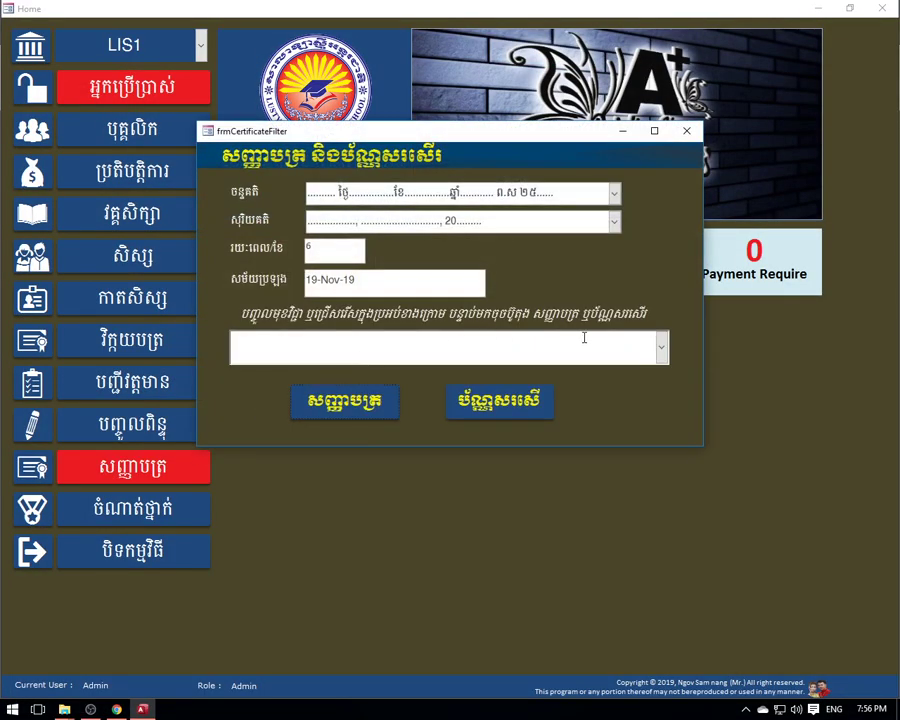
{"action": "left_click", "coordinate": [661, 347]}
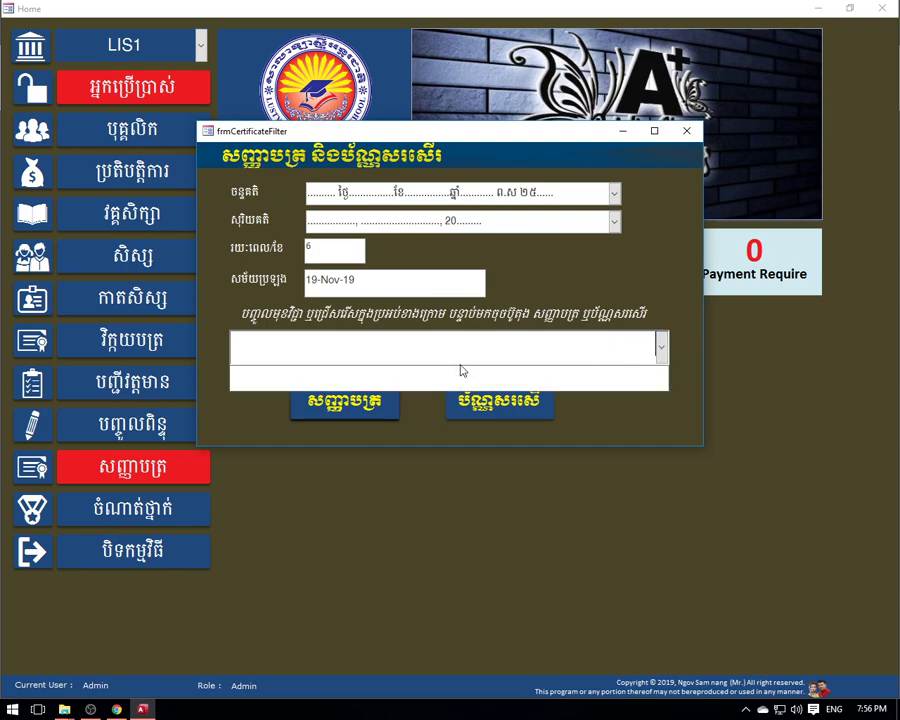
{"action": "left_click", "coordinate": [662, 350]}
{"action": "left_click", "coordinate": [511, 388]}
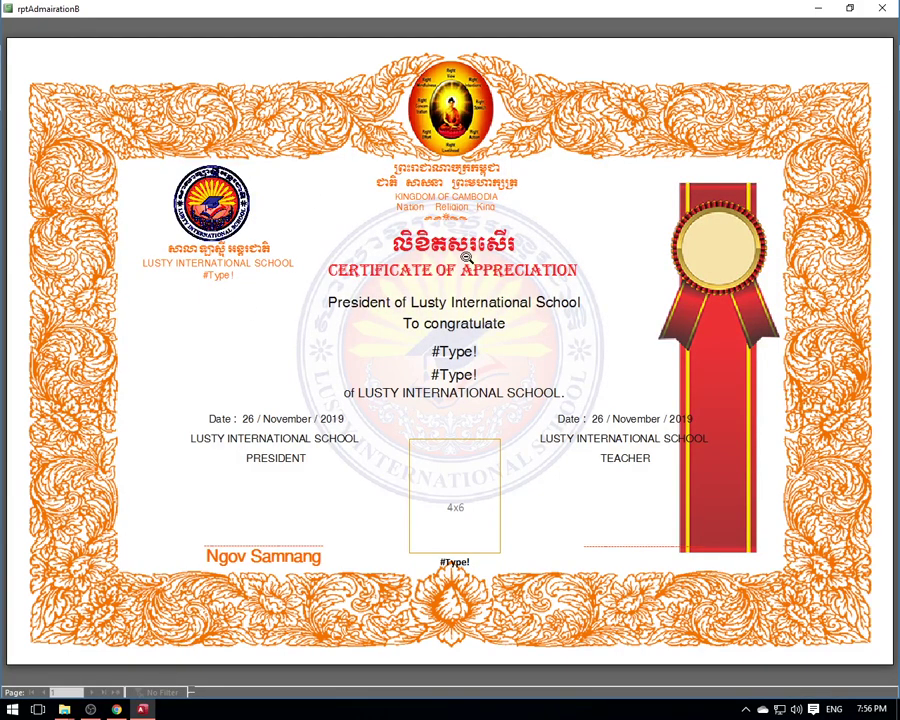
{"action": "key", "text": "Escape"}
{"action": "left_click", "coordinate": [376, 405]}
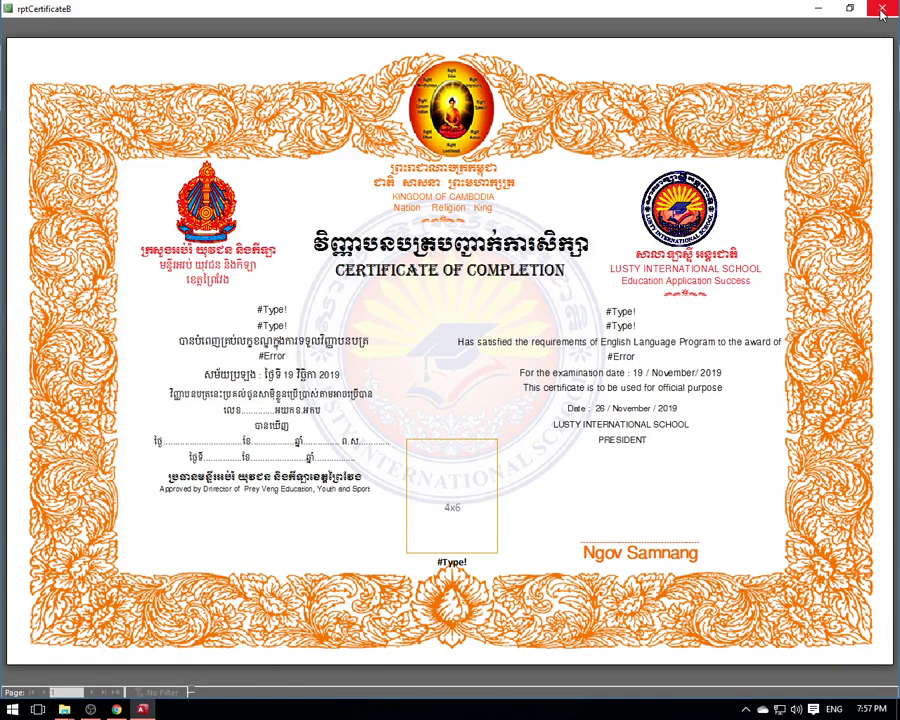
{"action": "key", "text": "Escape"}
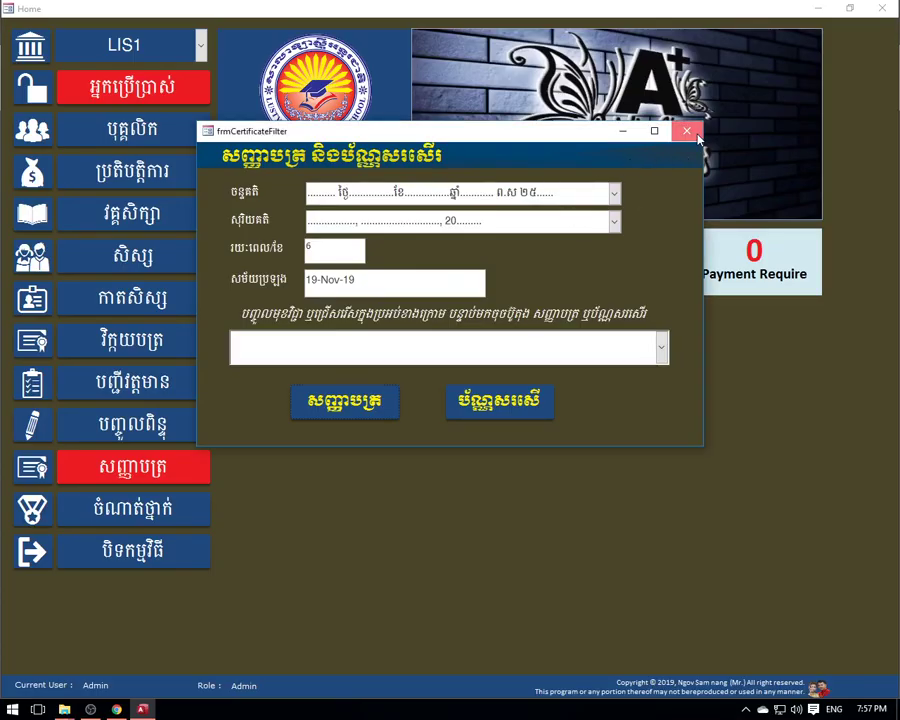
{"action": "left_click", "coordinate": [686, 131]}
{"action": "left_click", "coordinate": [201, 45]}
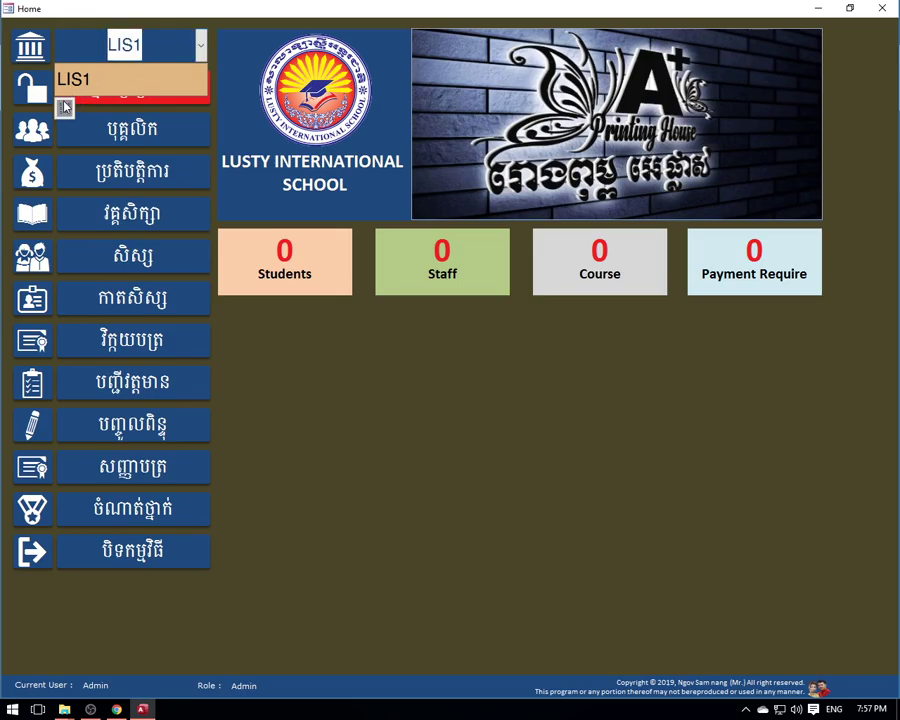
{"action": "left_click", "coordinate": [62, 102]}
- Change LIS1's province to Kandal in English and កណ្ដាល in Khmer
{"action": "left_click", "coordinate": [664, 48]}
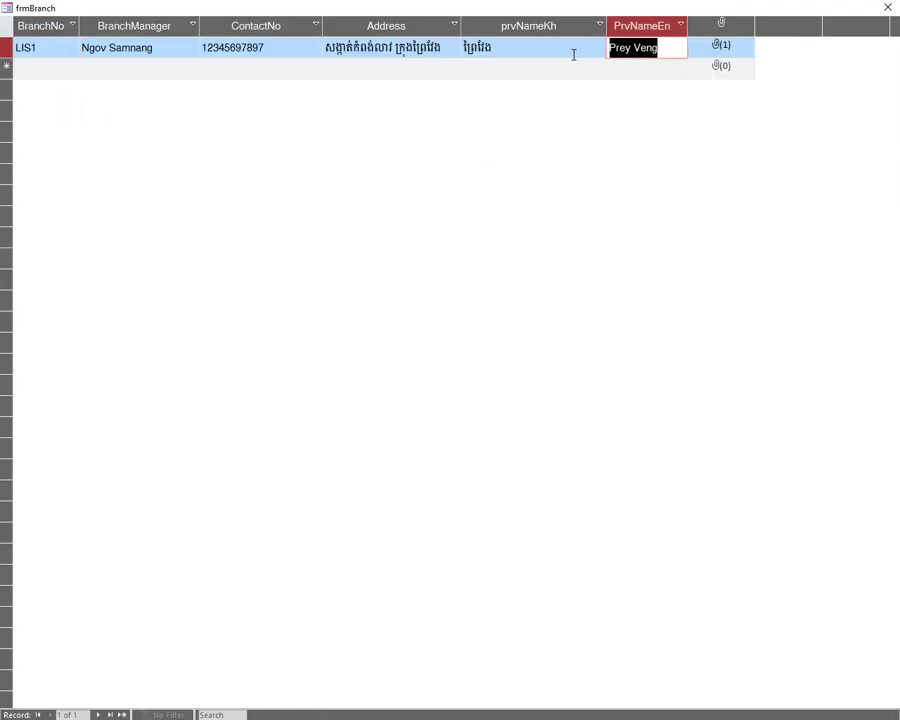
{"action": "type", "text": "Kandal"}
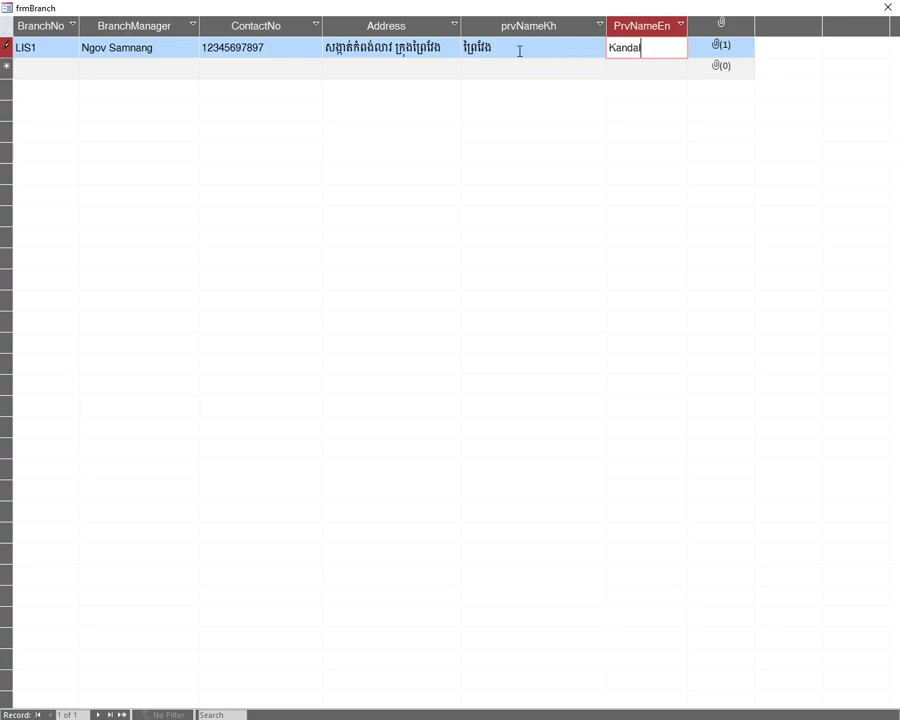
{"action": "double_click", "coordinate": [477, 50]}
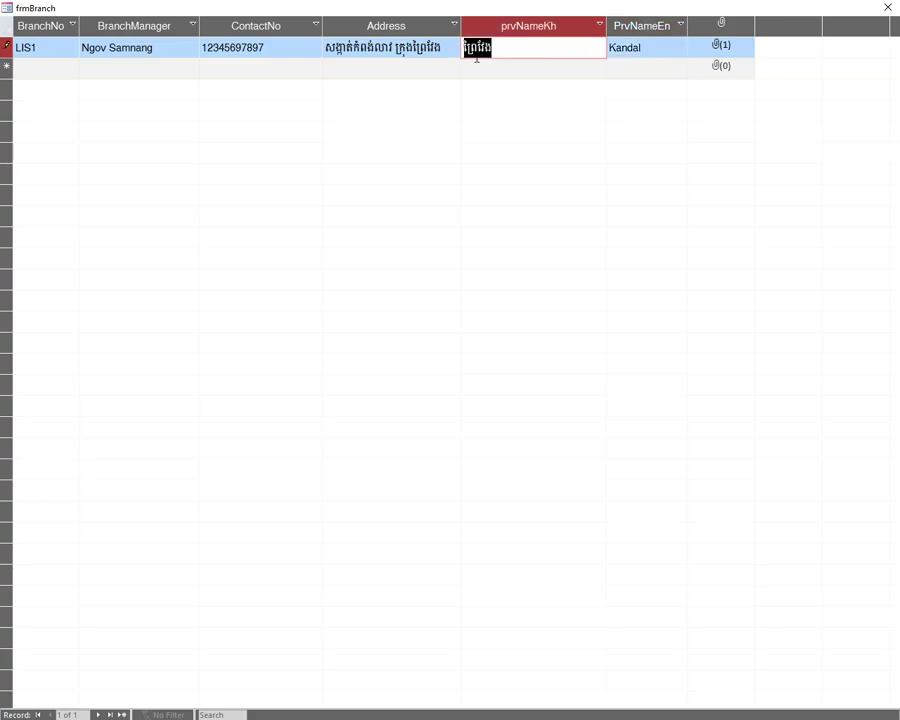
{"action": "type", "text": "ក"}
{"action": "type", "text": "ណ្ដាល"}
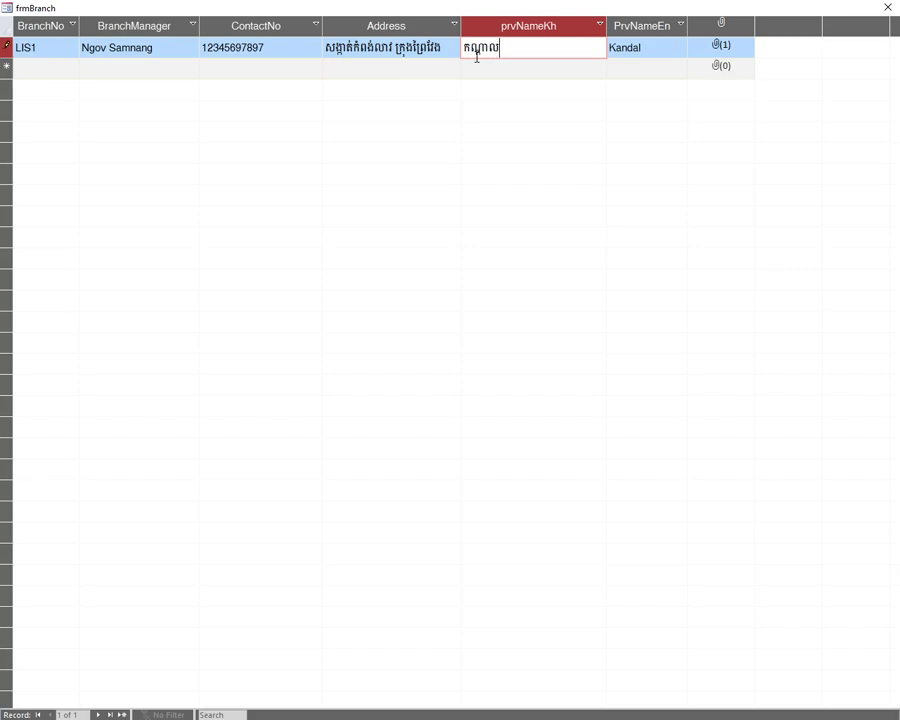
- Check the new province values, Tab out, and close frmBranch keeping the edits
{"action": "left_click", "coordinate": [665, 48]}
{"action": "left_click_drag", "start_coordinate": [540, 47], "coordinate": [458, 44]}
{"action": "left_click_drag", "start_coordinate": [654, 44], "coordinate": [461, 47]}
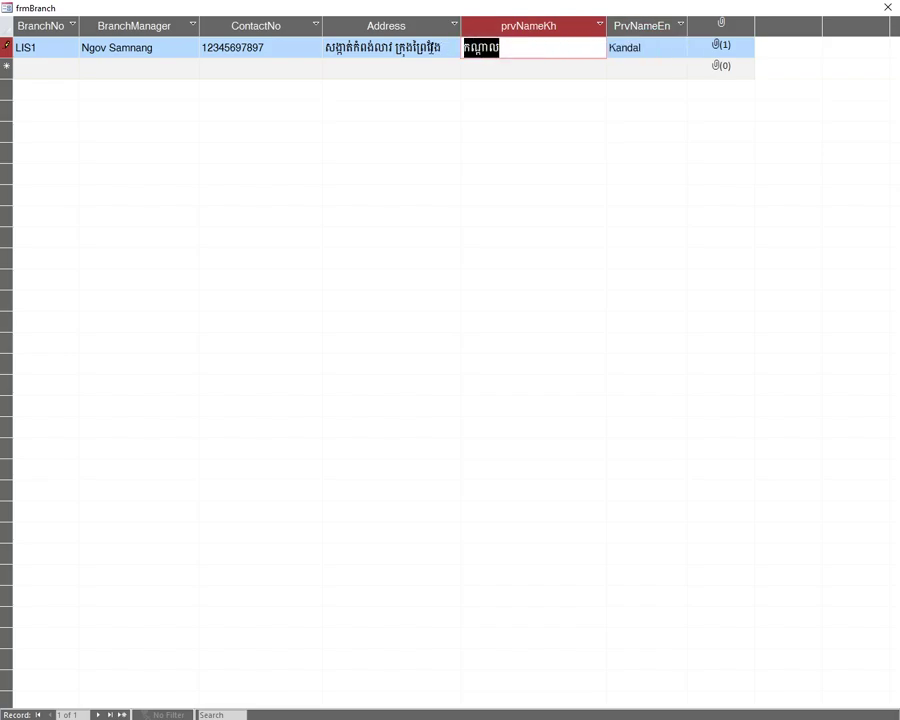
{"action": "left_click", "coordinate": [445, 47]}
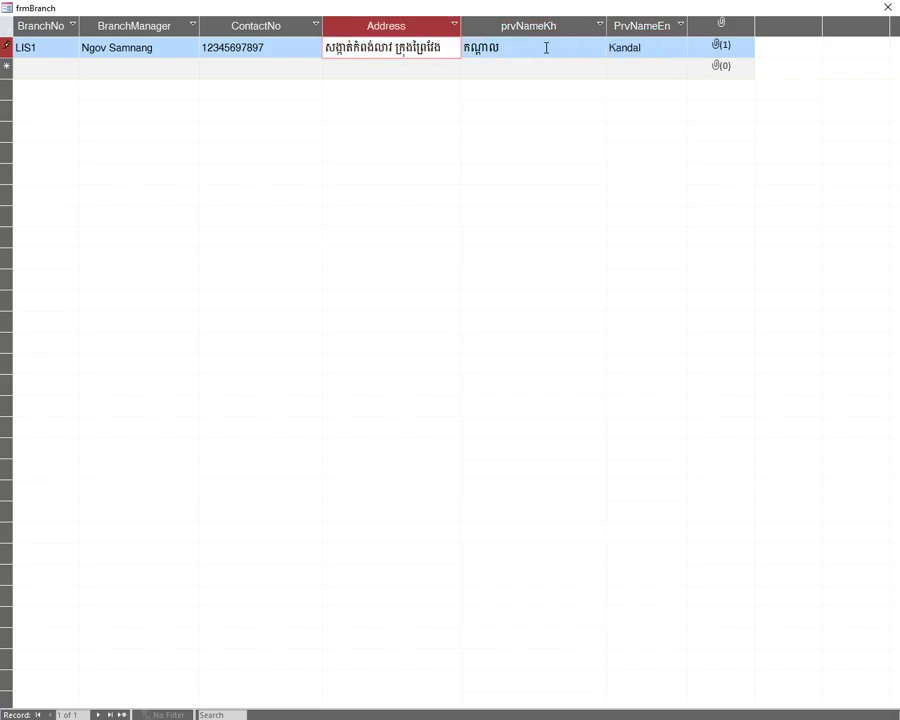
{"action": "left_click_drag", "start_coordinate": [497, 47], "coordinate": [461, 47]}
{"action": "left_click_drag", "start_coordinate": [641, 47], "coordinate": [453, 47]}
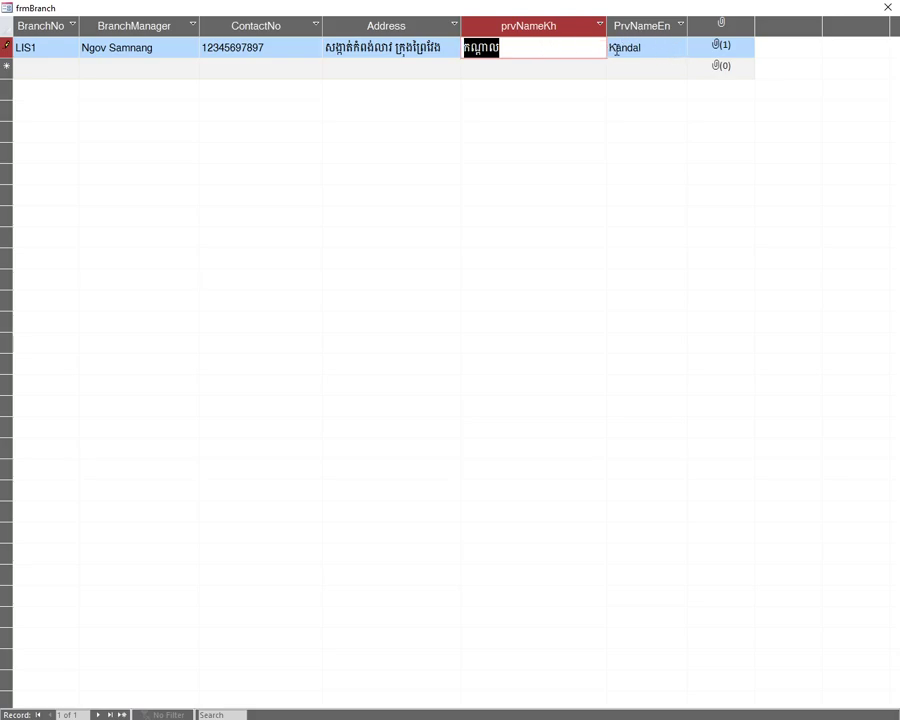
{"action": "key", "text": "Tab"}
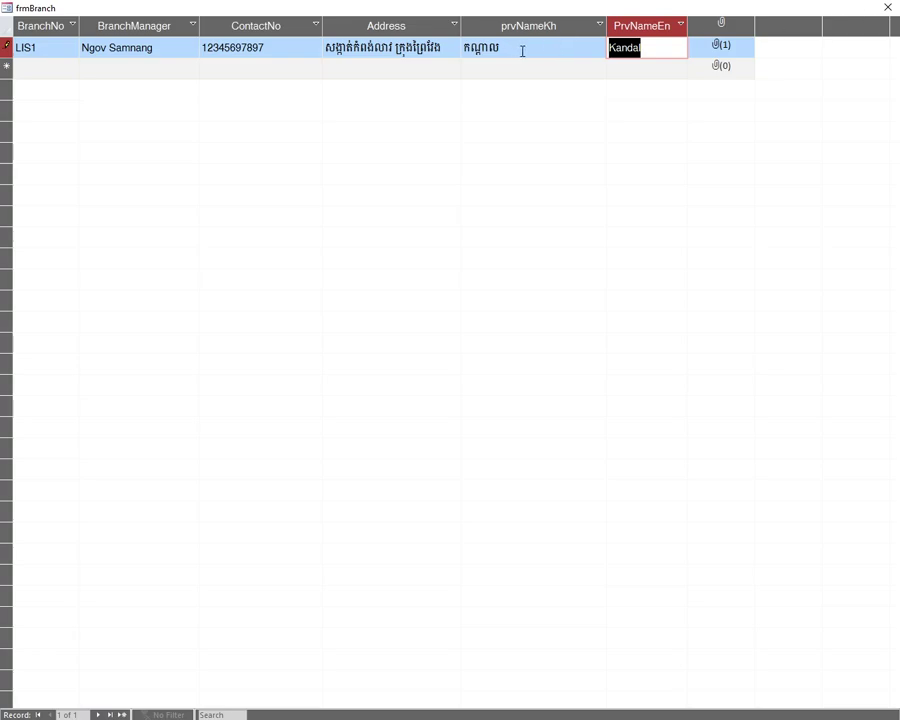
{"action": "left_click", "coordinate": [887, 7]}
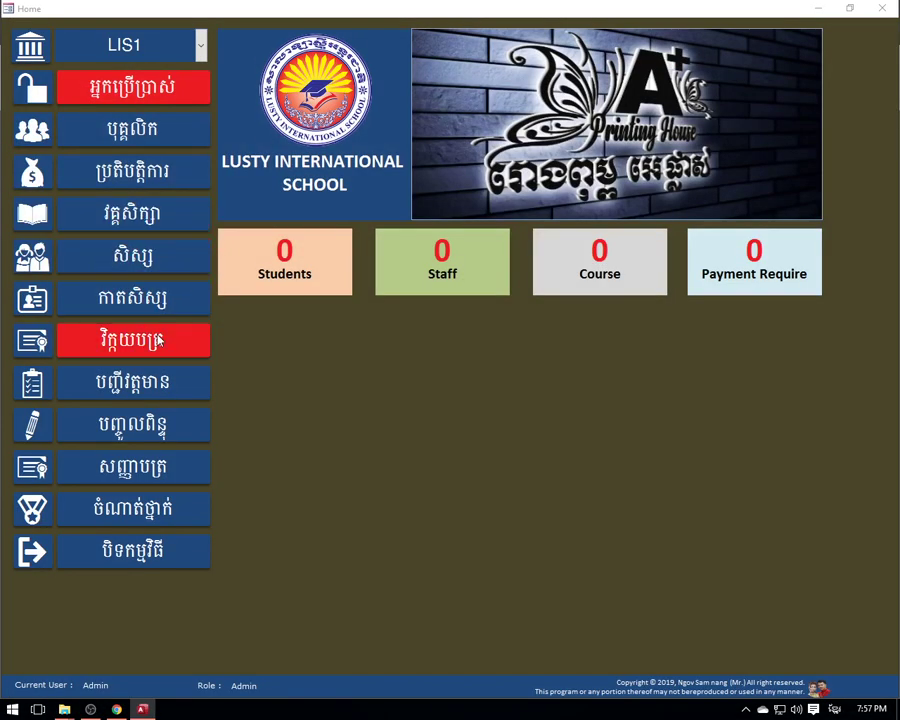
{"action": "left_click", "coordinate": [132, 466]}
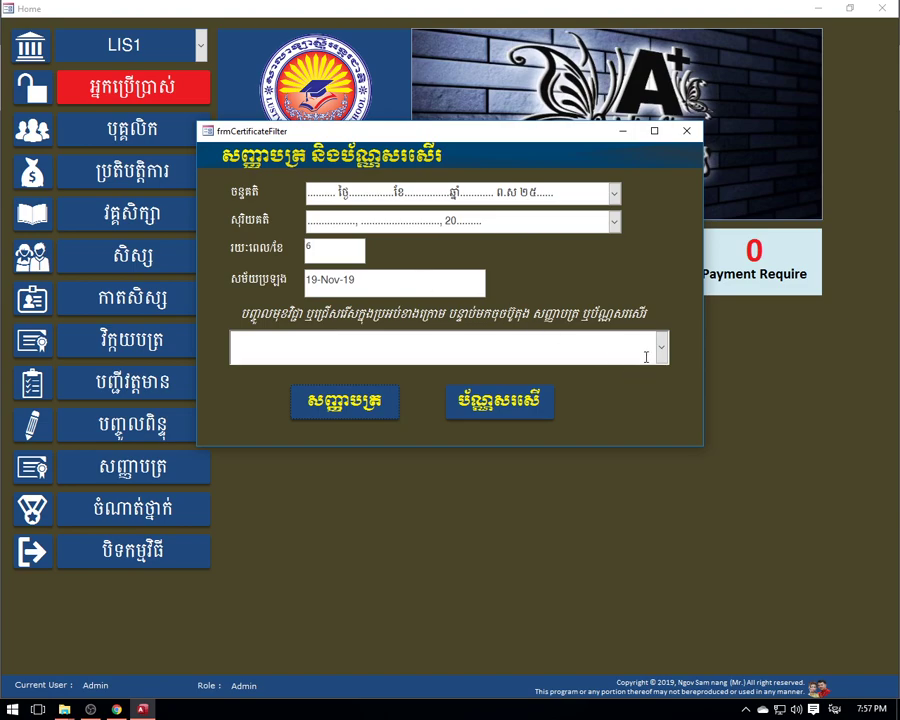
{"action": "left_click", "coordinate": [661, 347]}
{"action": "left_click", "coordinate": [661, 347]}
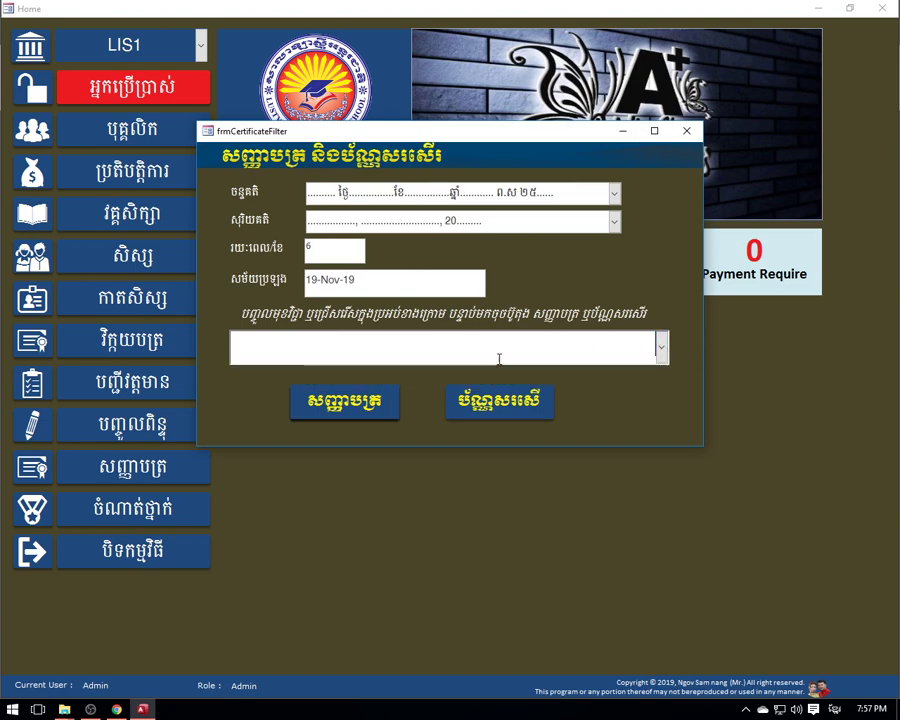
{"action": "left_click", "coordinate": [372, 403]}
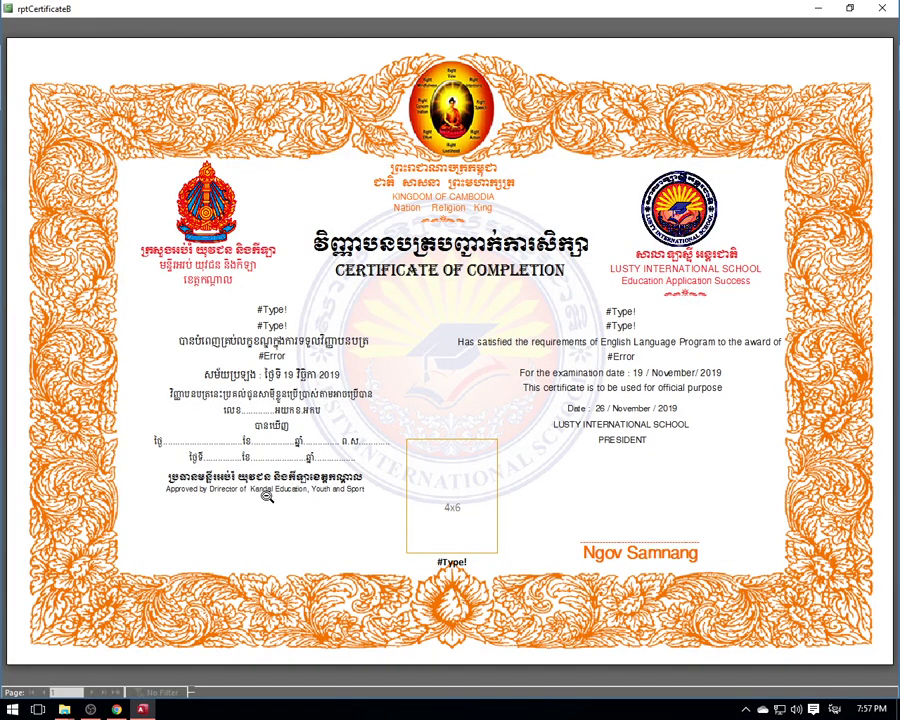
{"action": "left_click", "coordinate": [882, 8]}
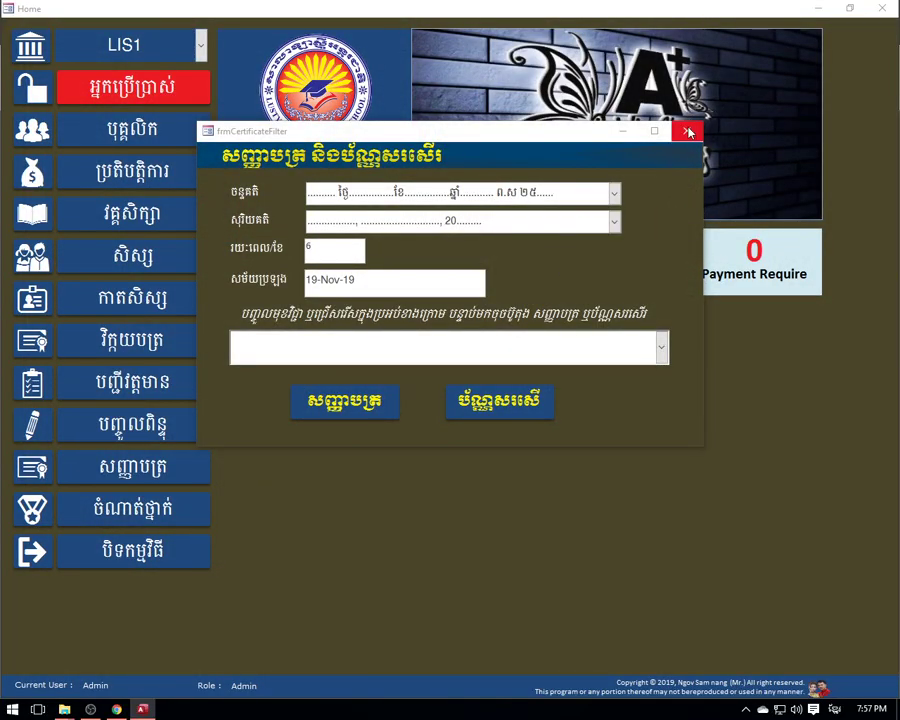
{"action": "left_click", "coordinate": [687, 131]}
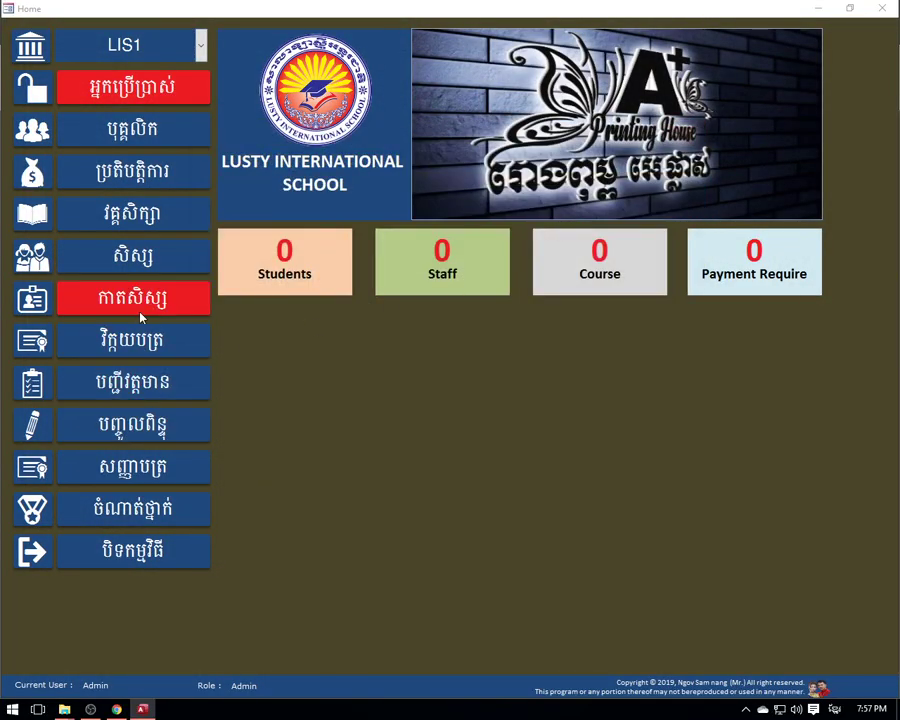
- Preview the tblInvoices invoice for printing, then close the preview and the invoice entry form
{"action": "left_click", "coordinate": [132, 340]}
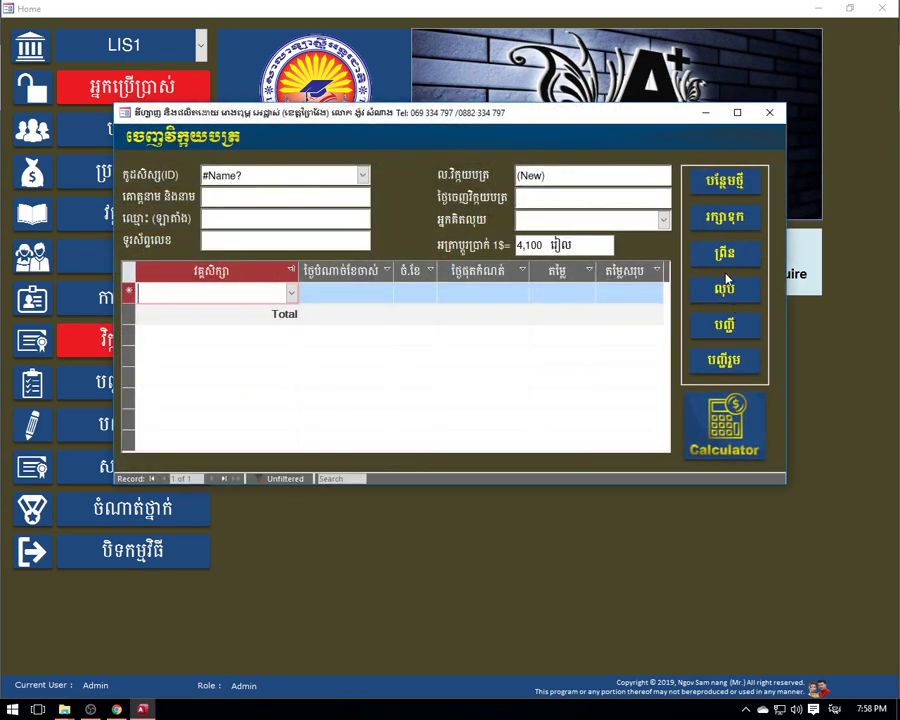
{"action": "left_click", "coordinate": [724, 252]}
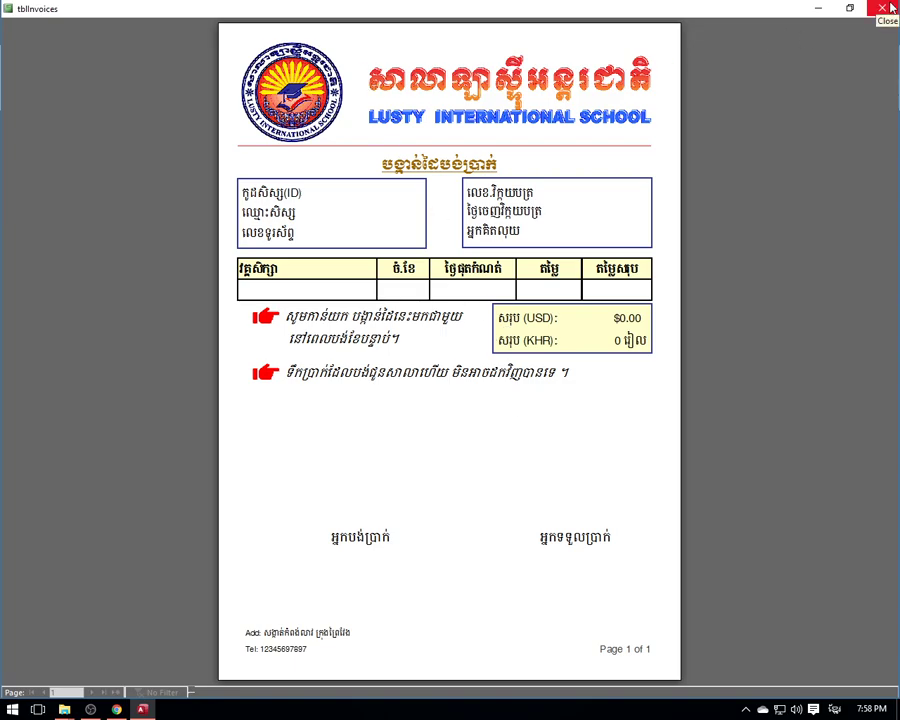
{"action": "key", "text": "Escape"}
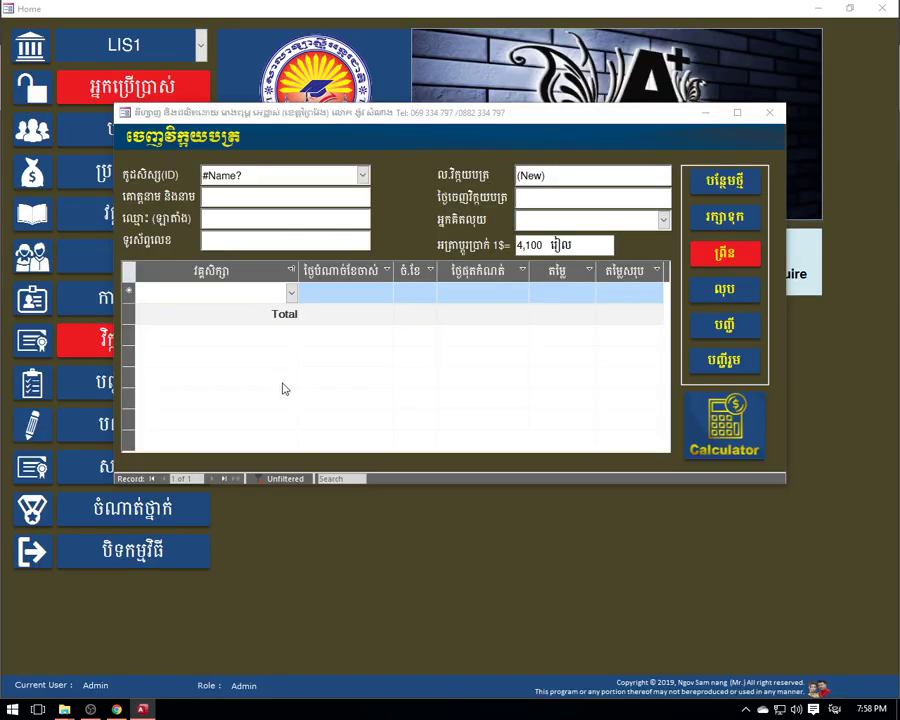
{"action": "left_click", "coordinate": [770, 114]}
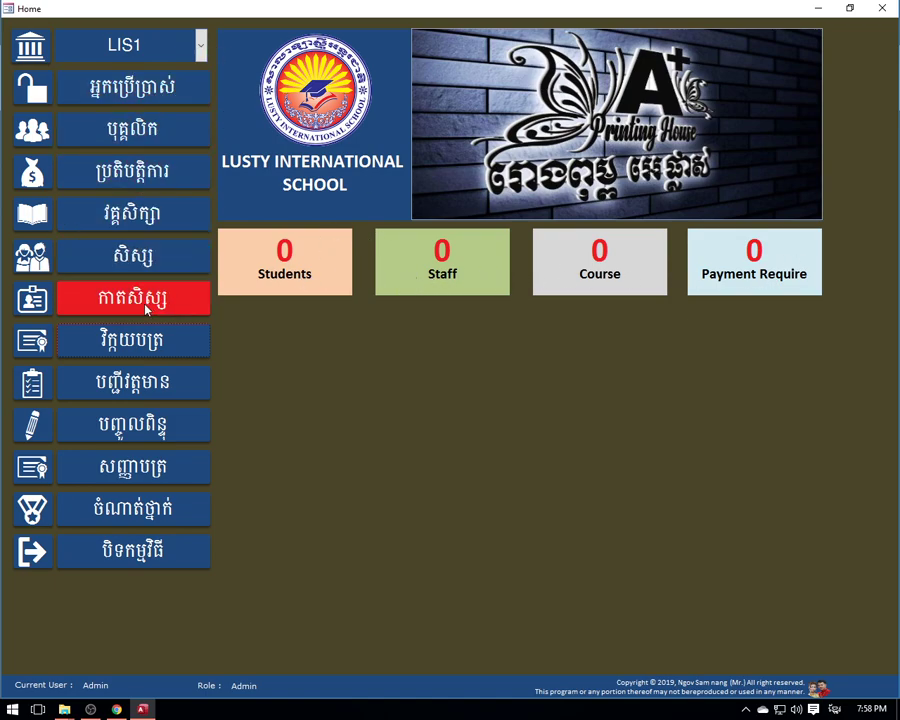
- Open the frmUser list of user accounts from Home
{"action": "left_click", "coordinate": [153, 44]}
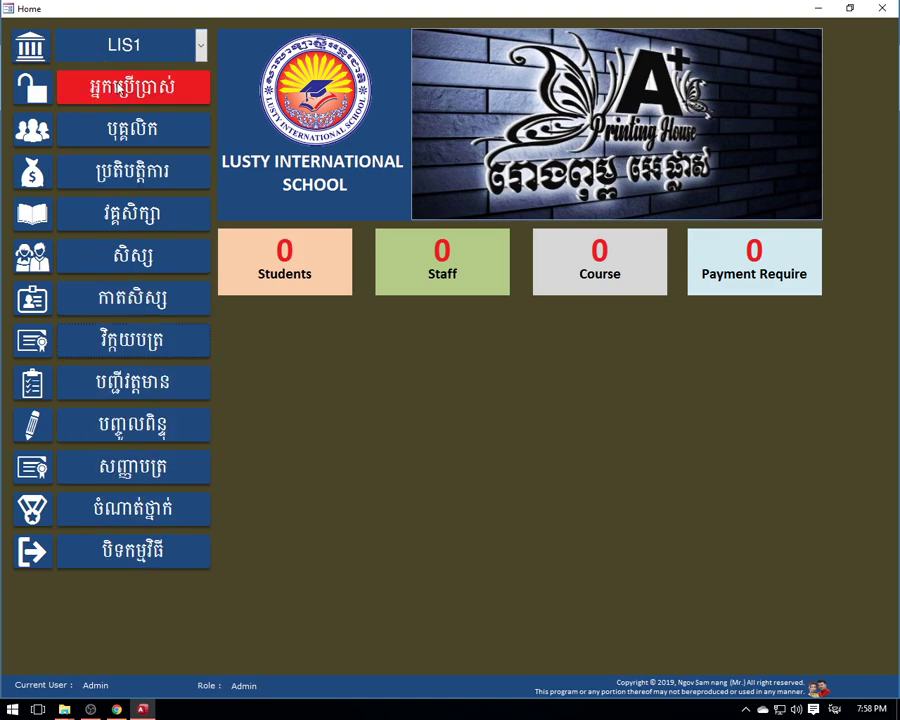
{"action": "left_click", "coordinate": [133, 90]}
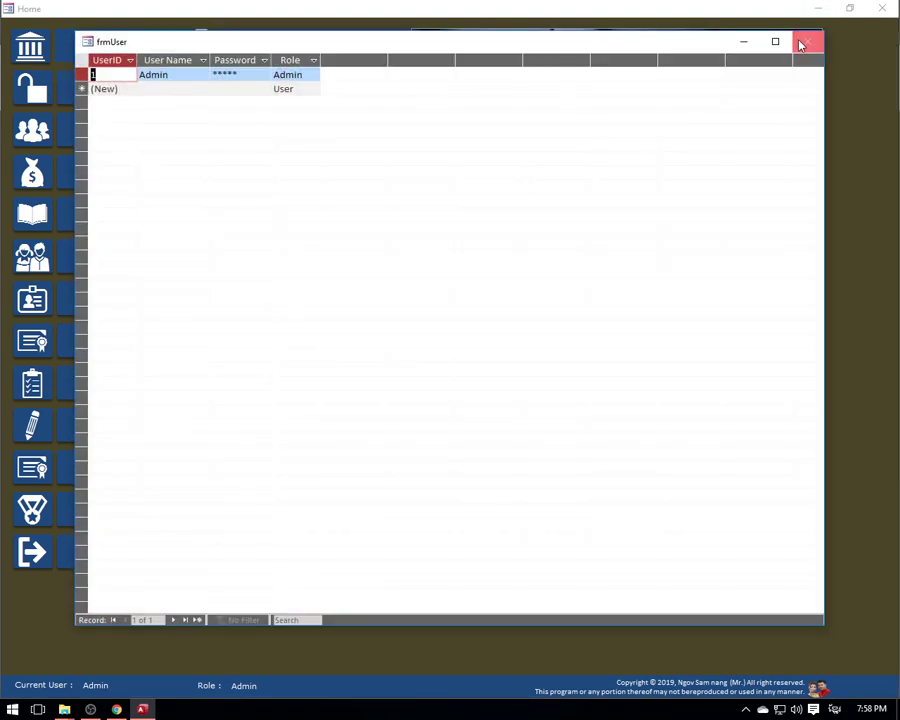
{"action": "left_click", "coordinate": [801, 43]}
{"action": "left_click", "coordinate": [127, 90]}
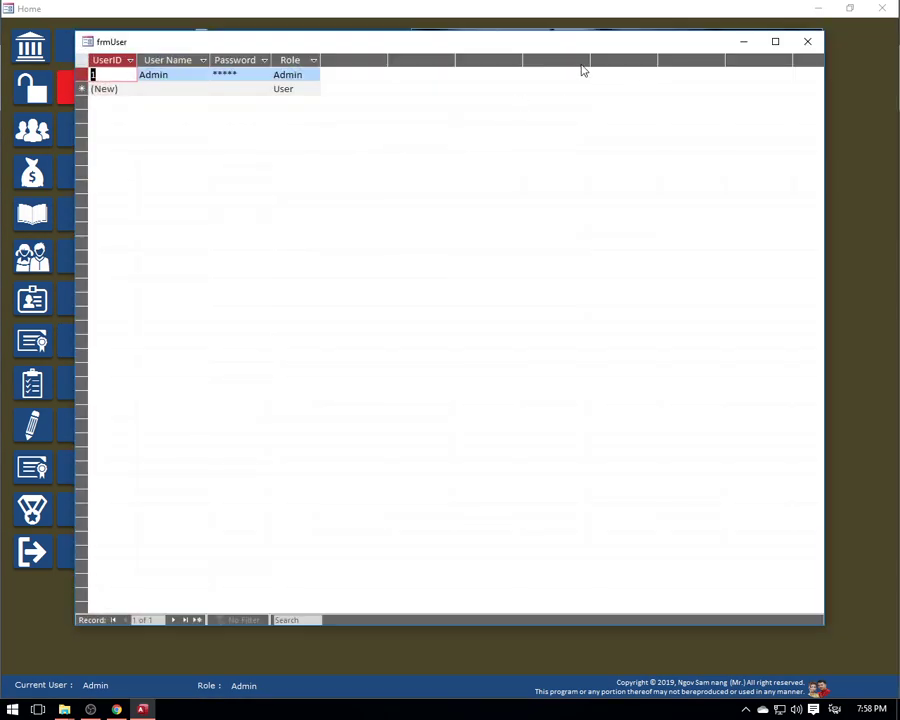
{"action": "left_click", "coordinate": [808, 43]}
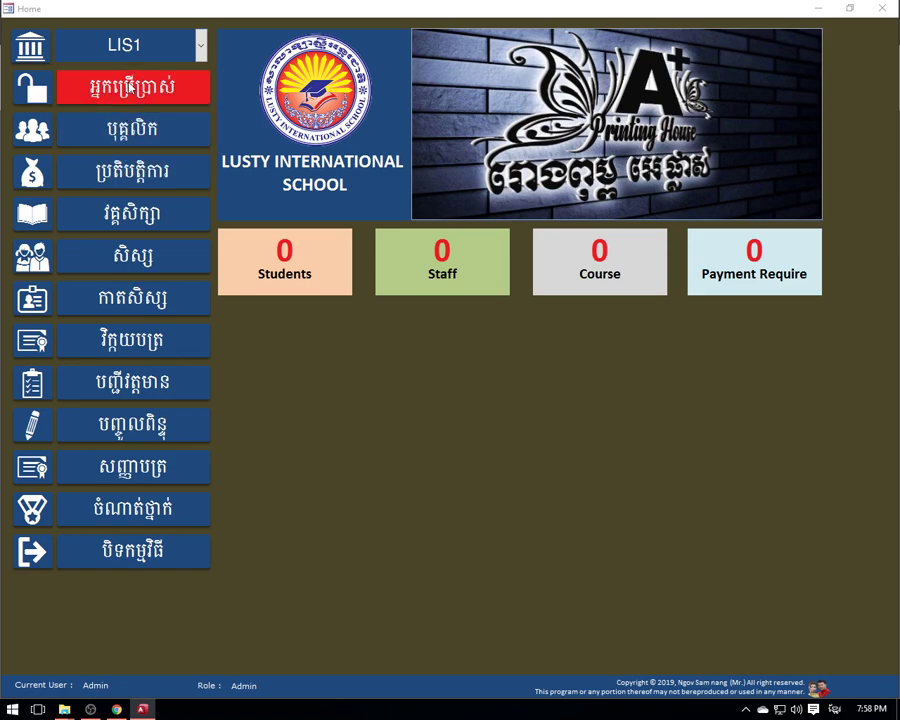
{"action": "left_click", "coordinate": [112, 89]}
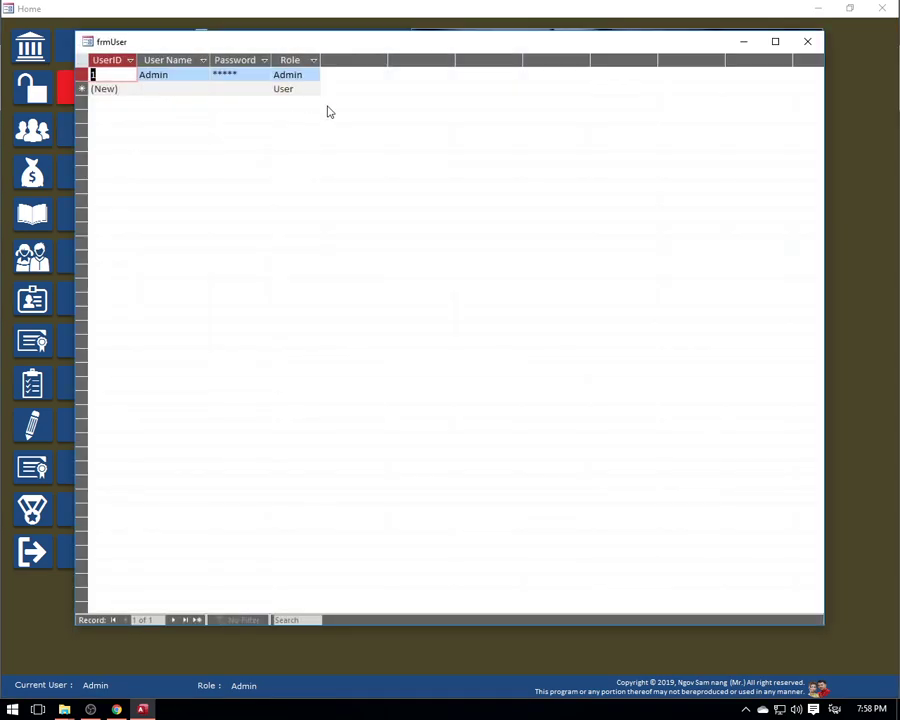
- Add a second user record named 'User' and enter its password
{"action": "left_click", "coordinate": [177, 89]}
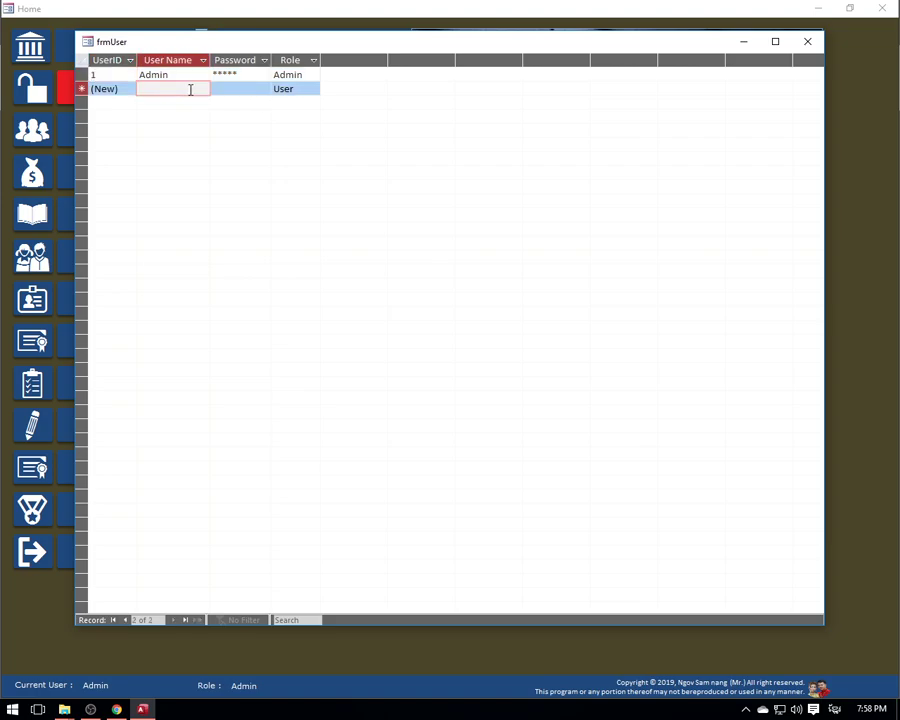
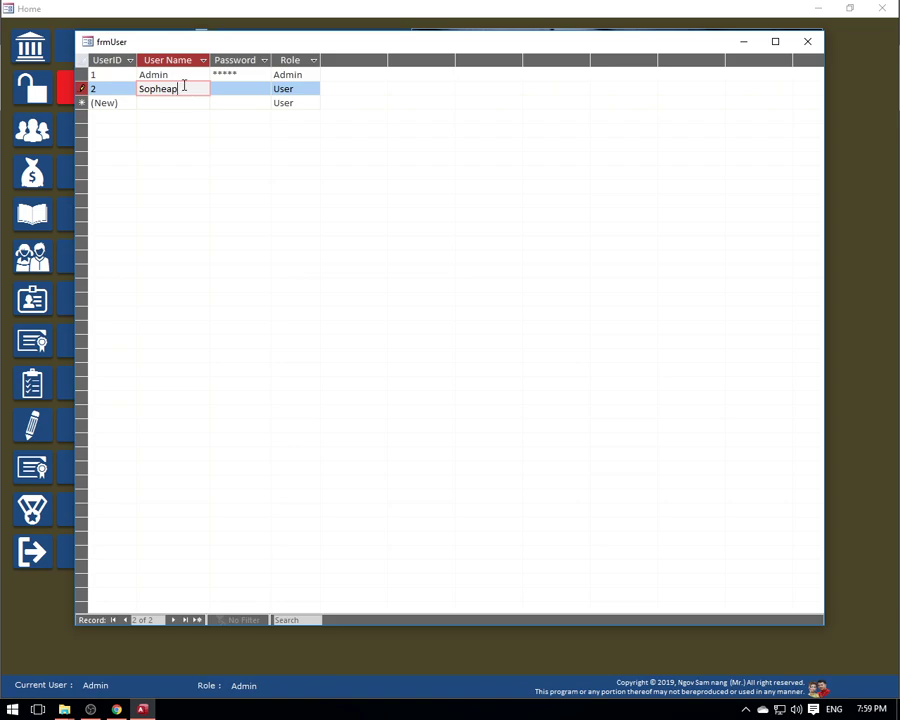
{"action": "left_click_drag", "start_coordinate": [186, 88], "coordinate": [109, 83]}
{"action": "type", "text": "User"}
{"action": "left_click", "coordinate": [245, 89]}
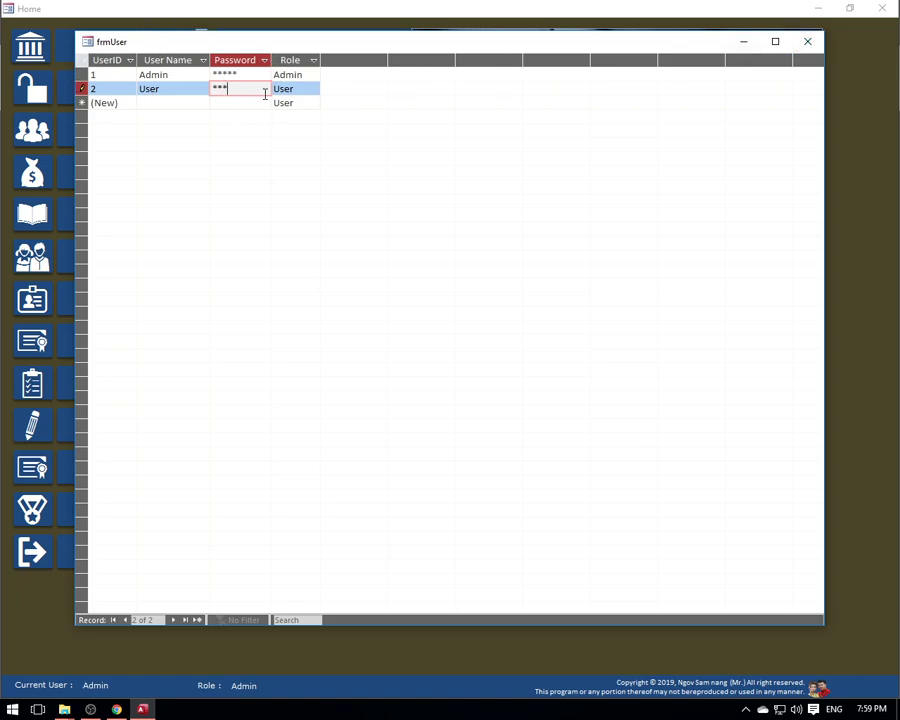
- Dismiss the second user's record menu without deleting and close frmUser
{"action": "left_click", "coordinate": [80, 88]}
{"action": "right_click", "coordinate": [80, 88]}
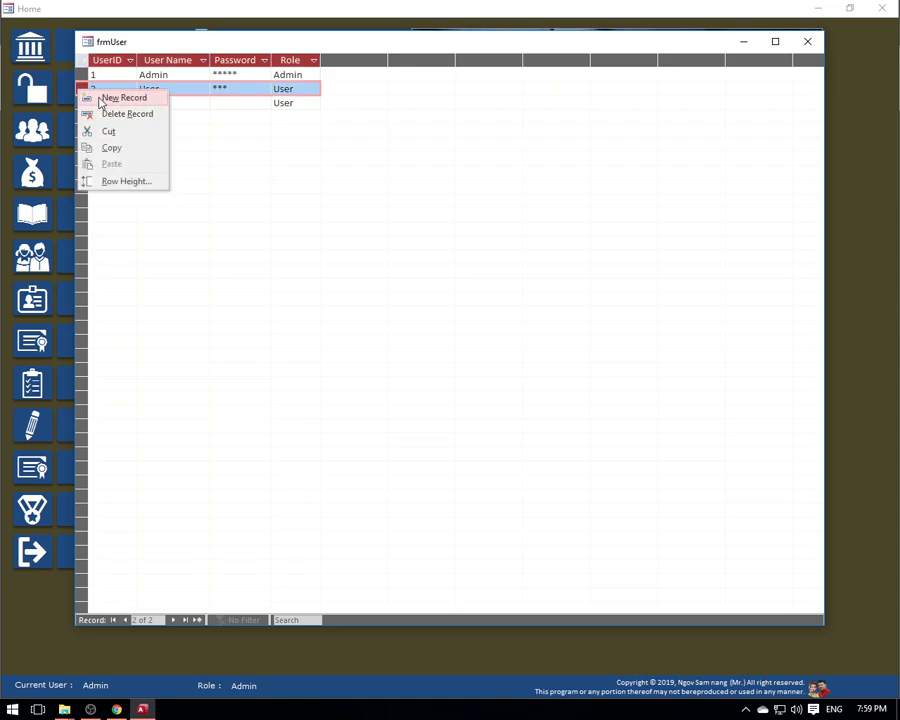
{"action": "right_click", "coordinate": [81, 87]}
{"action": "right_click", "coordinate": [78, 87]}
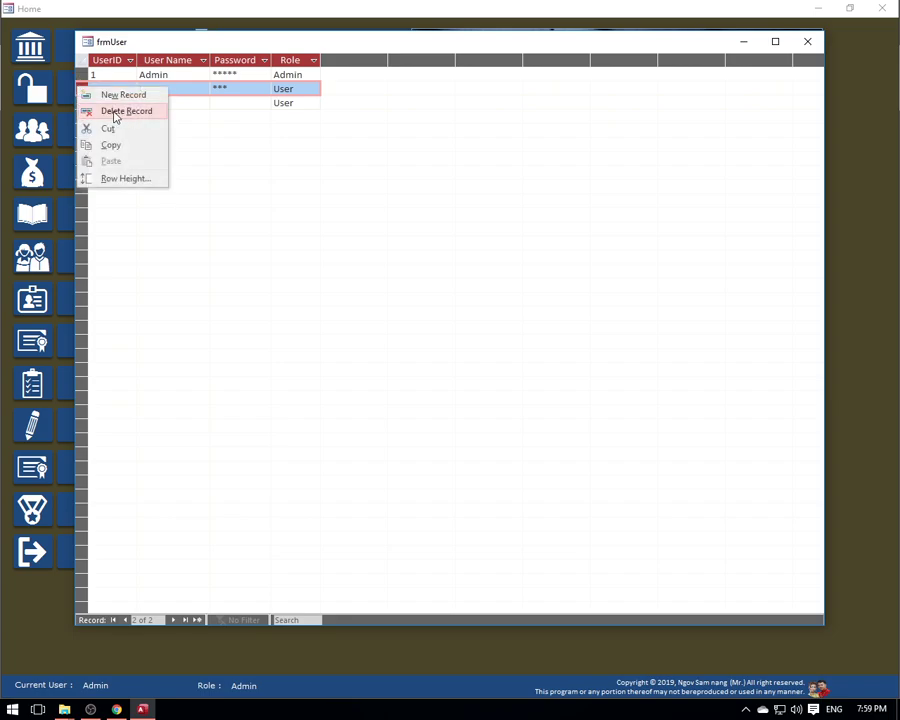
{"action": "key", "text": "Escape"}
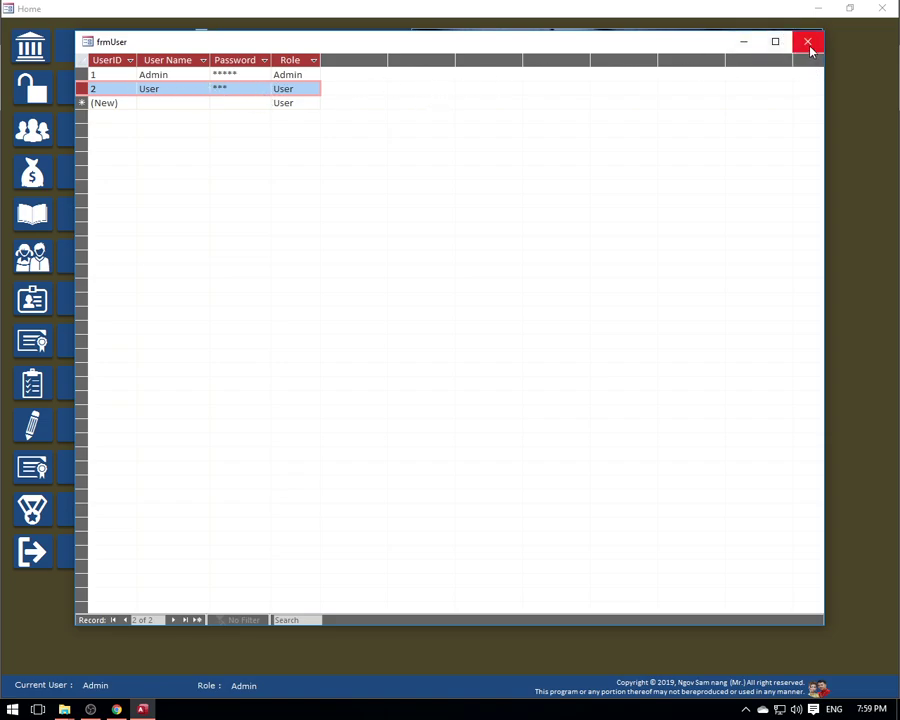
{"action": "left_click", "coordinate": [808, 42]}
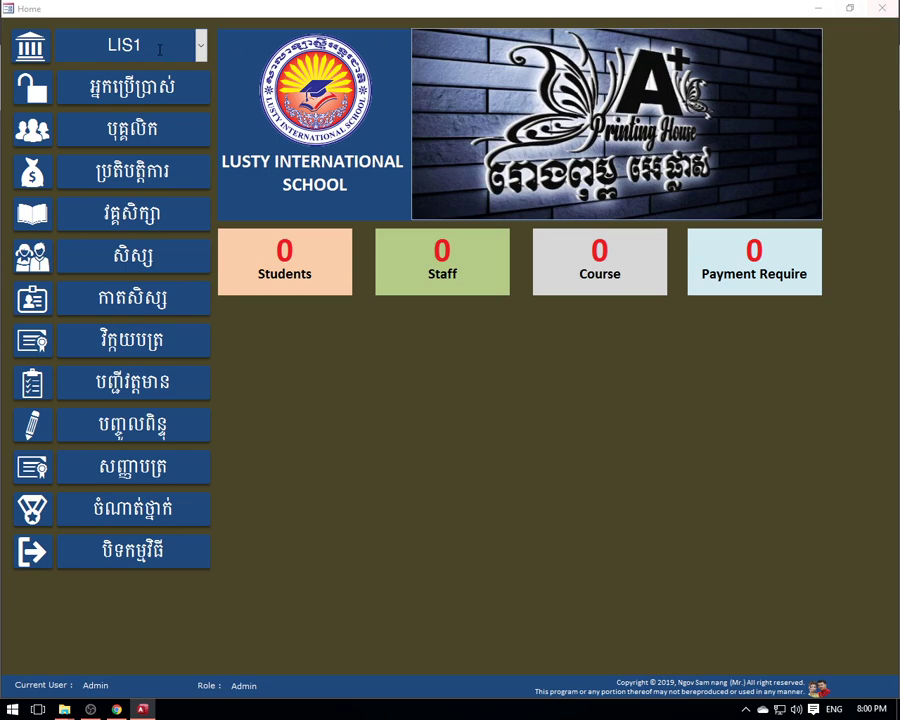
- View the user accounts list, then close Home to return to the login screen
{"action": "left_click", "coordinate": [128, 88]}
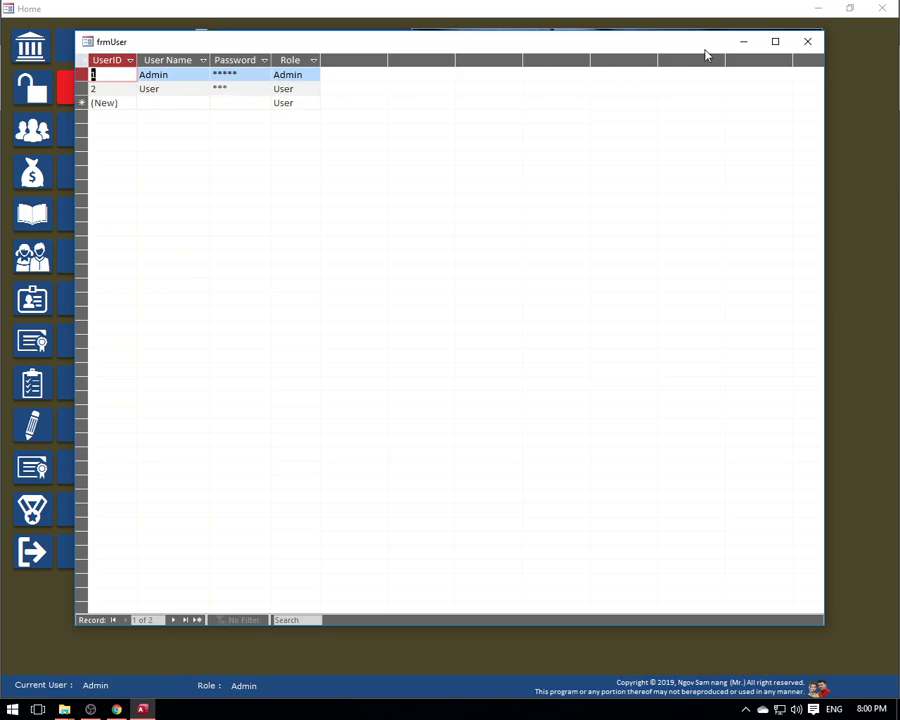
{"action": "left_click", "coordinate": [807, 41]}
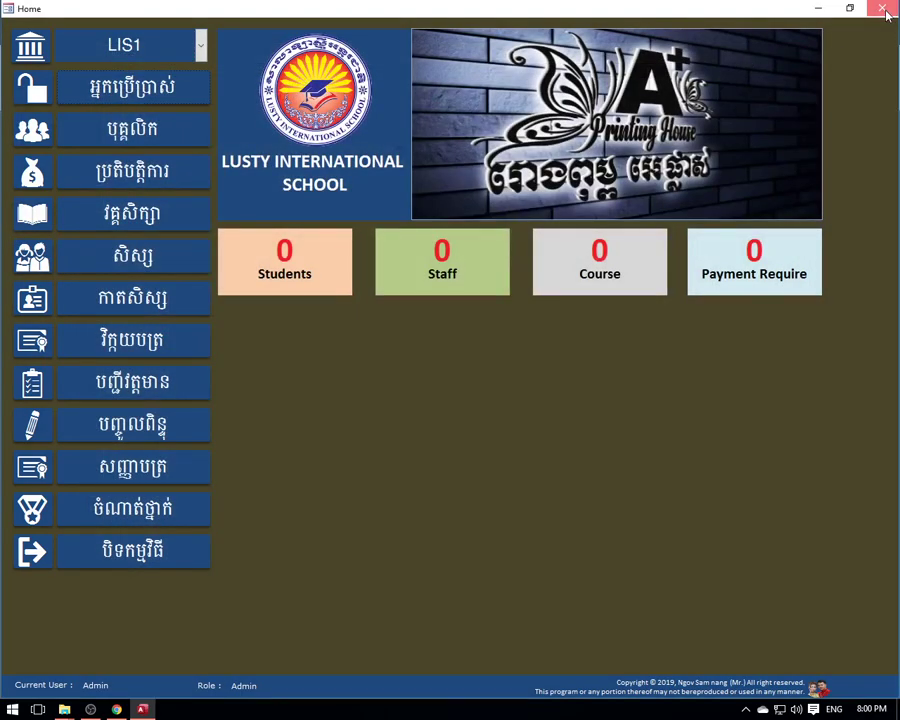
{"action": "left_click", "coordinate": [885, 11]}
- Log in with the 'User' account from the Login dropdown
{"action": "left_click", "coordinate": [522, 240]}
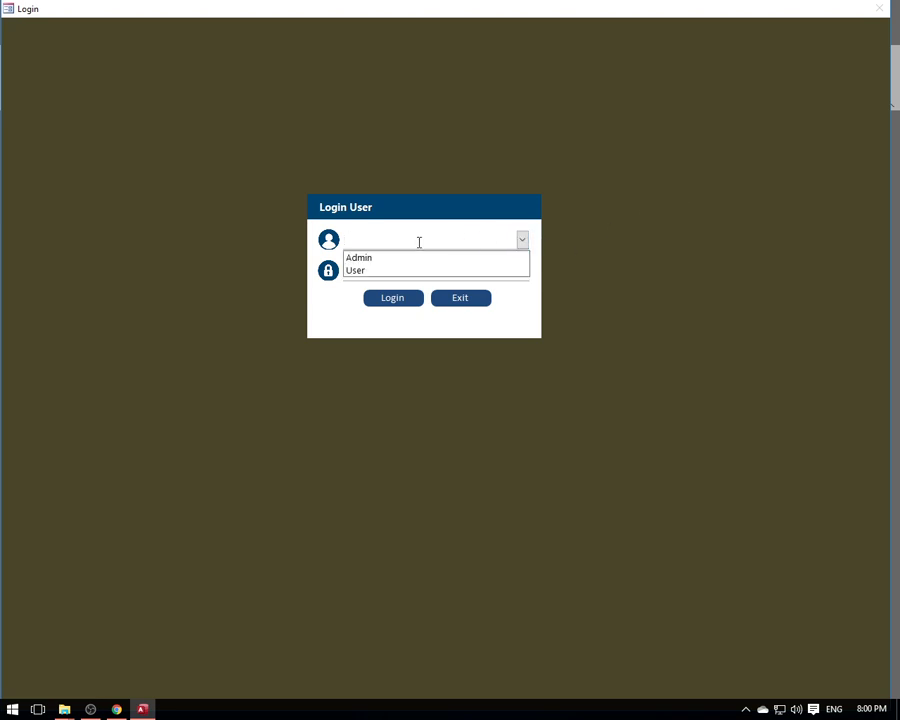
{"action": "left_click", "coordinate": [522, 240]}
{"action": "left_click", "coordinate": [522, 240]}
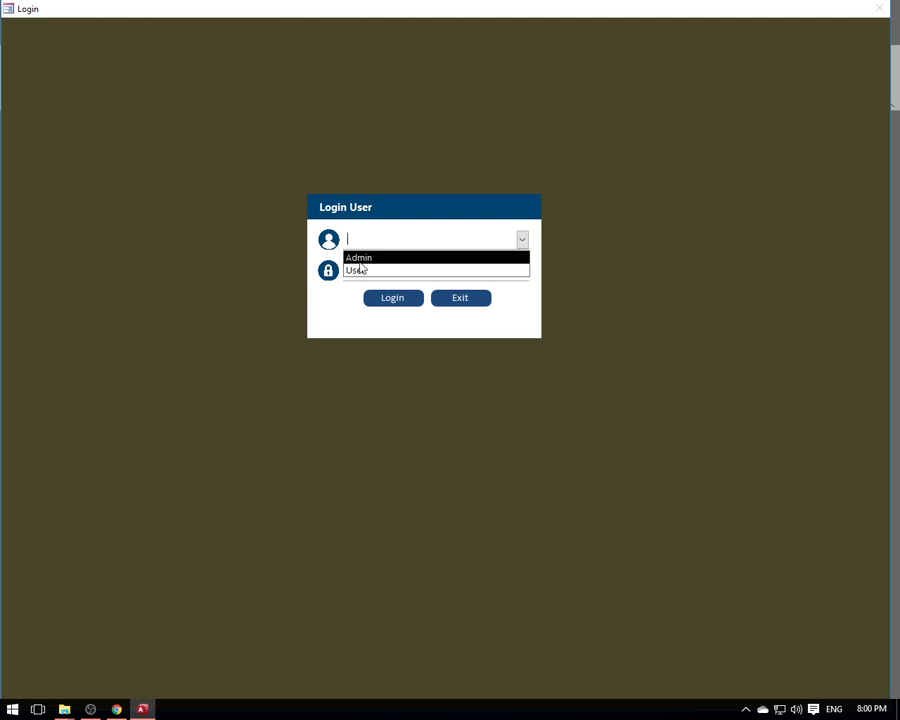
{"action": "left_click", "coordinate": [367, 271]}
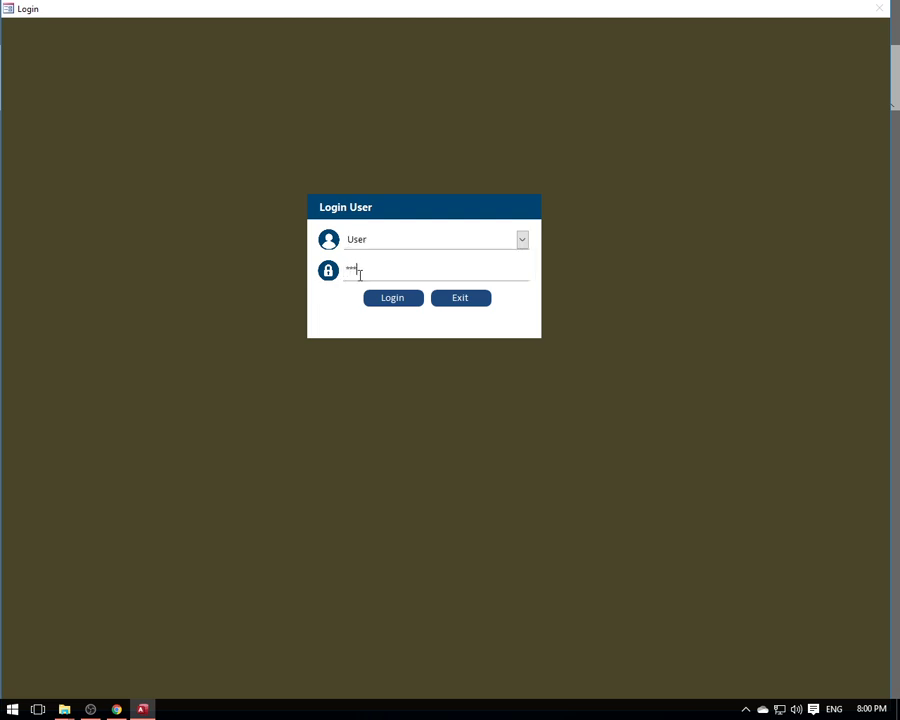
{"action": "left_click", "coordinate": [410, 300]}
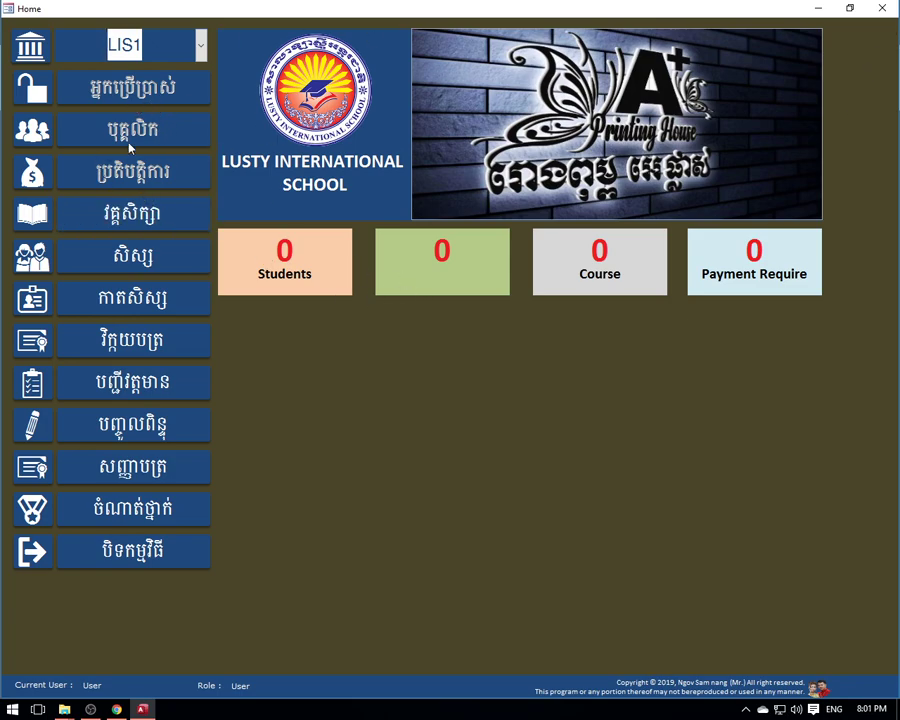
- Log out and log back in with the Admin account
{"action": "left_click", "coordinate": [880, 8]}
{"action": "left_click", "coordinate": [522, 241]}
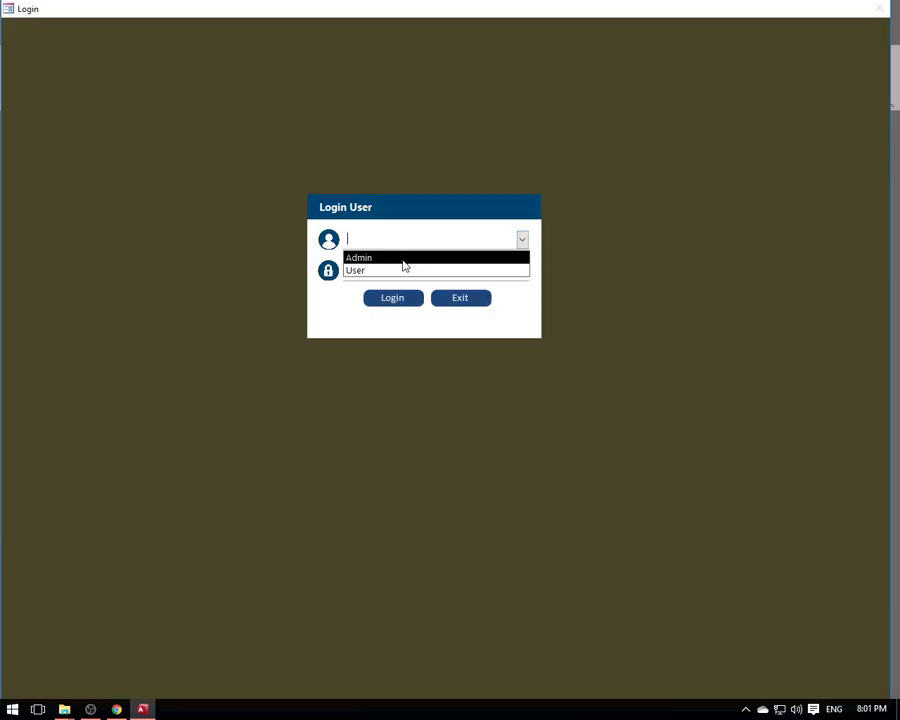
{"action": "left_click", "coordinate": [403, 260]}
{"action": "left_click", "coordinate": [399, 269]}
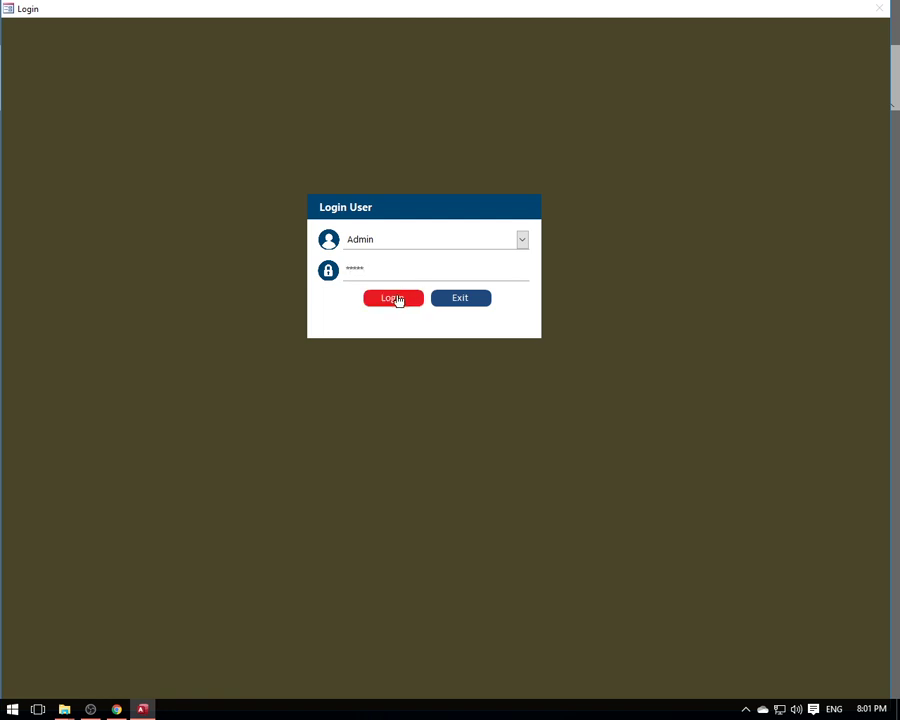
{"action": "left_click", "coordinate": [391, 300]}
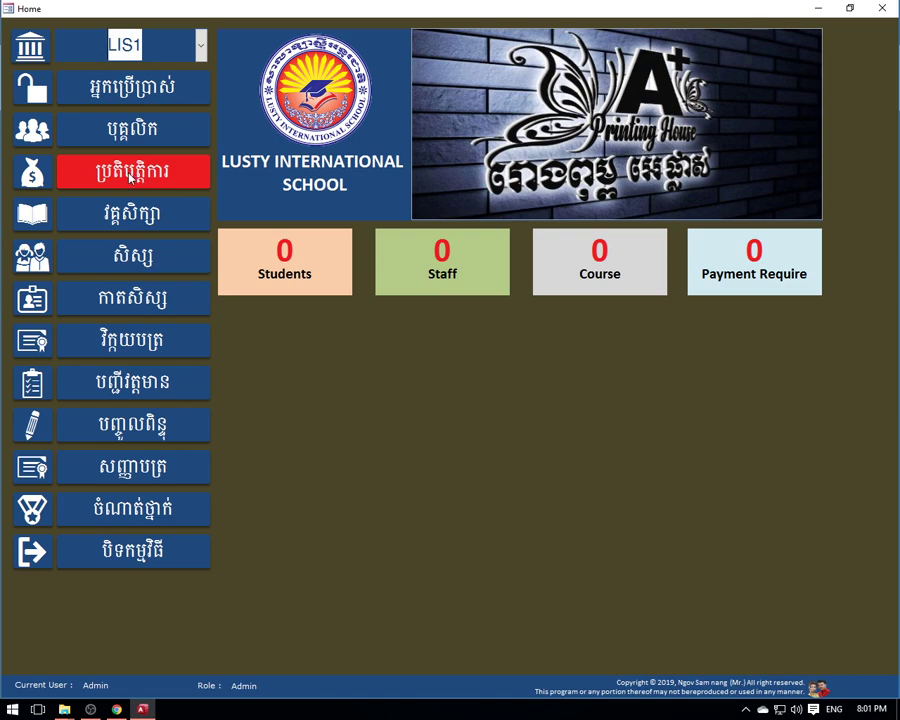
- Open the transaction entry form and browse the Student Fee and All Stu Fee records
{"action": "left_click", "coordinate": [130, 175]}
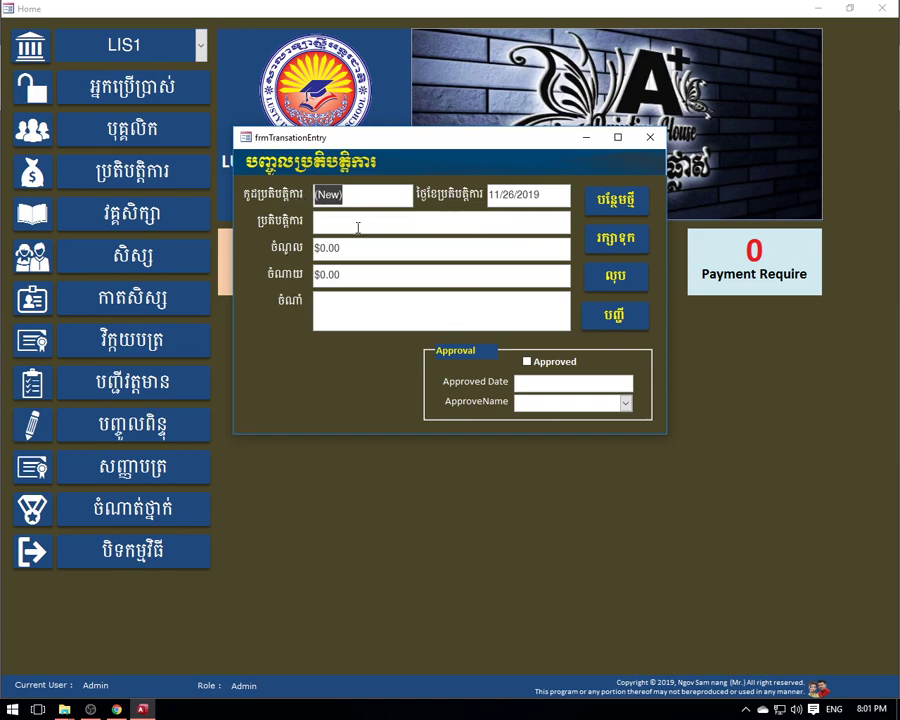
{"action": "left_click", "coordinate": [614, 315]}
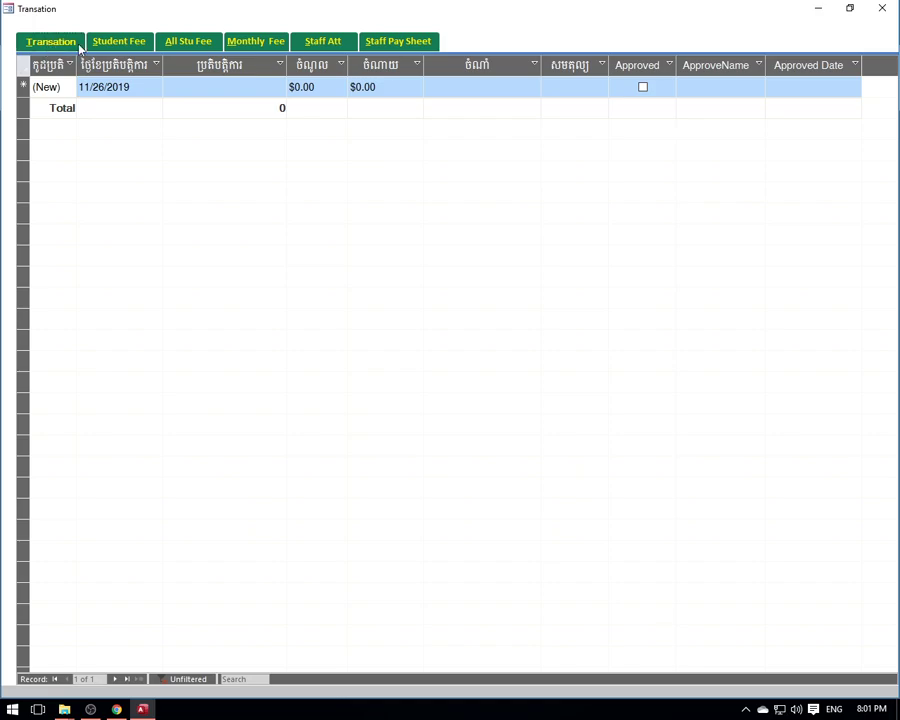
{"action": "left_click", "coordinate": [131, 45]}
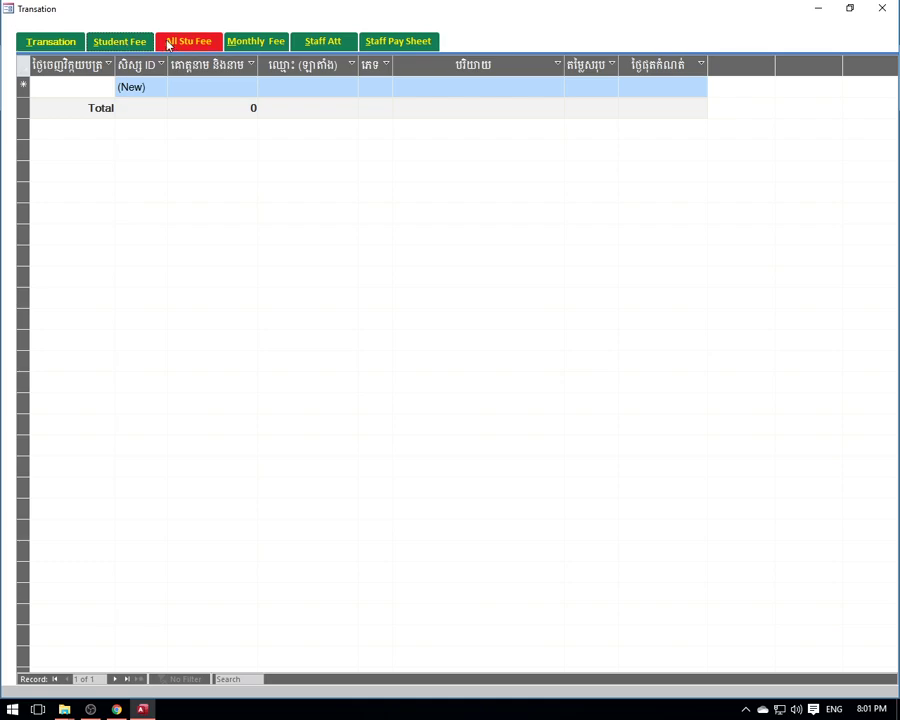
{"action": "left_click", "coordinate": [166, 43]}
{"action": "left_click", "coordinate": [117, 44]}
{"action": "left_click", "coordinate": [190, 43]}
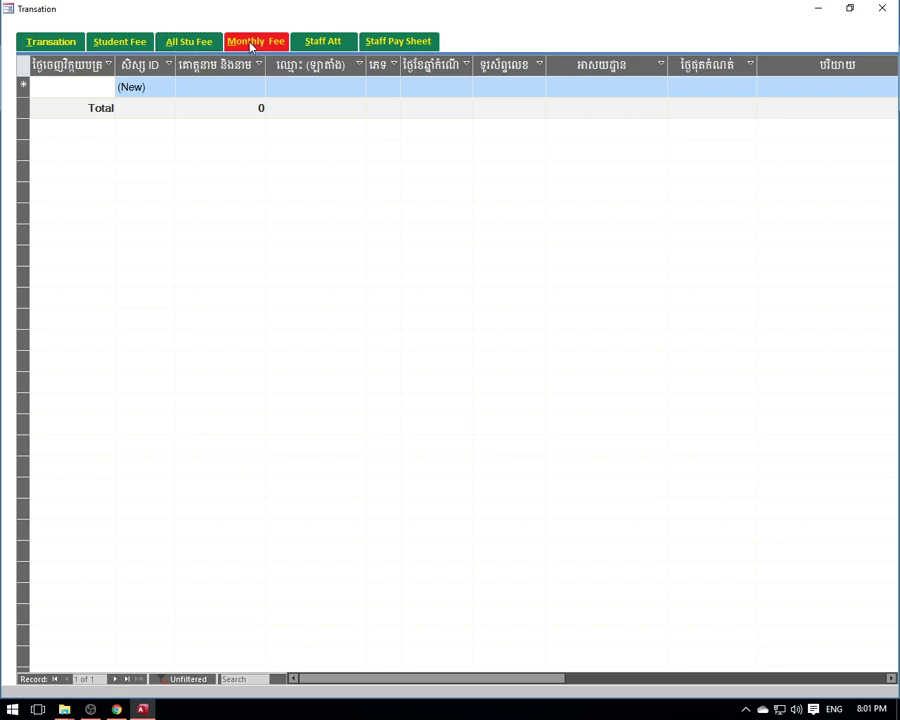
- Preview the monthly fee report, monthly staff attendance list and monthly staff pay sheet
{"action": "left_click", "coordinate": [252, 45]}
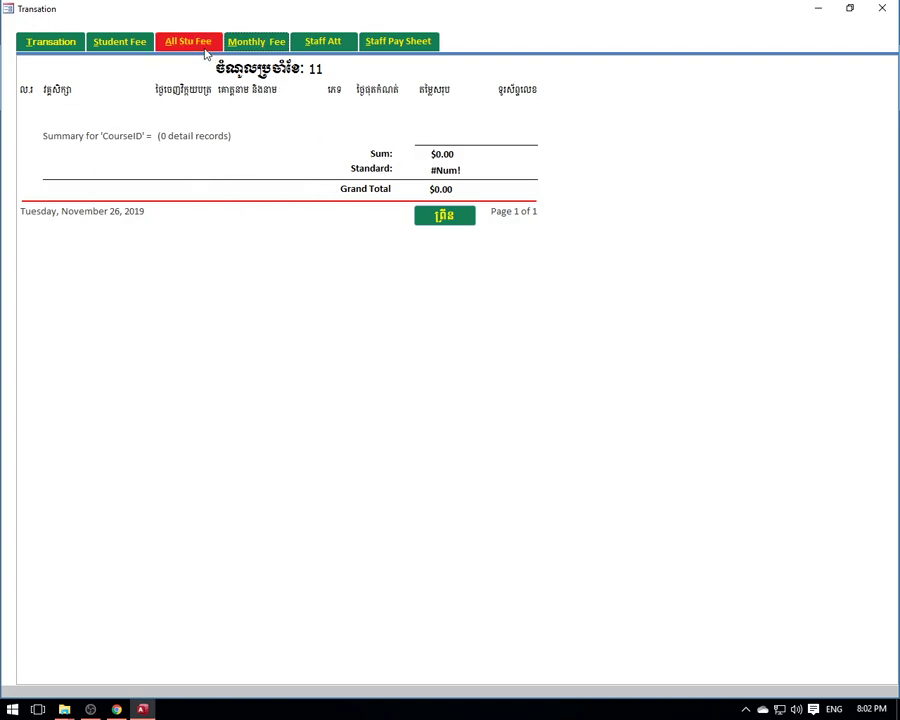
{"action": "left_click", "coordinate": [330, 43]}
{"action": "left_click", "coordinate": [390, 43]}
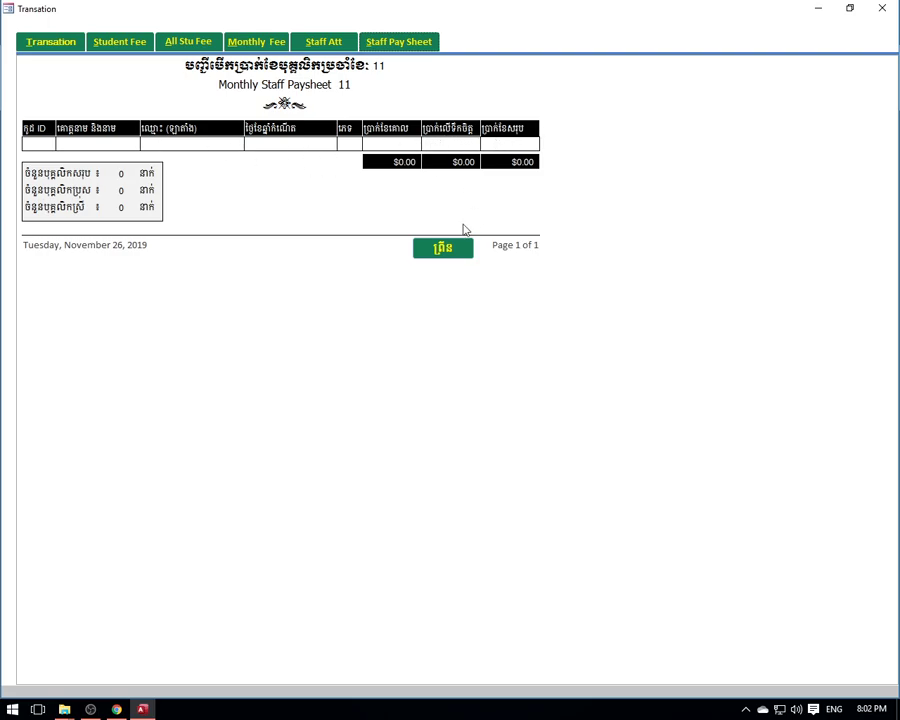
- Close the paysheet report and transaction entry form, then open frmCourse in a smaller window
{"action": "left_click", "coordinate": [880, 9]}
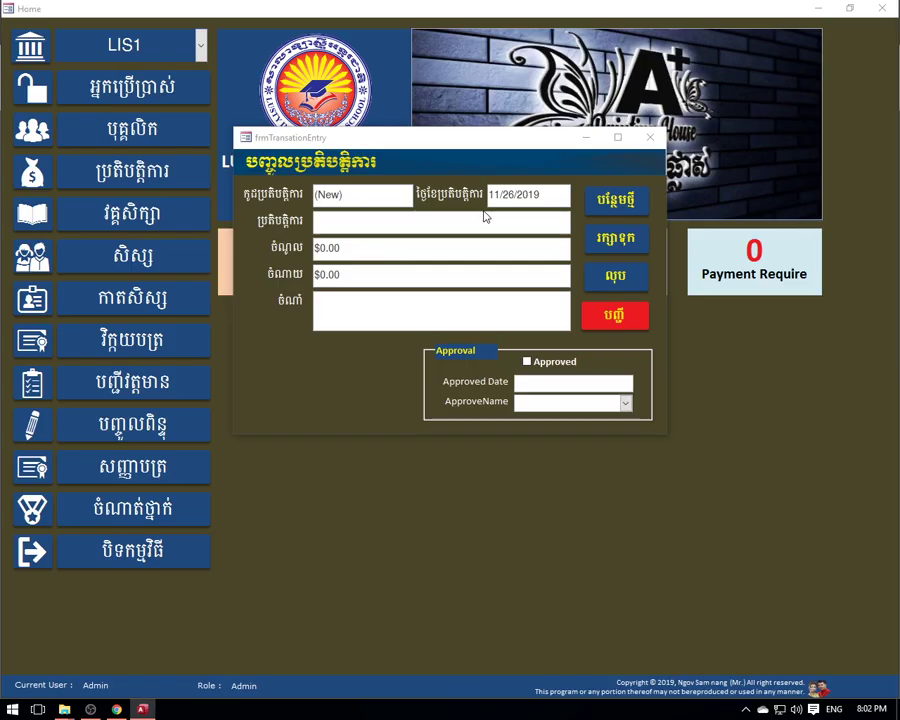
{"action": "left_click", "coordinate": [650, 137]}
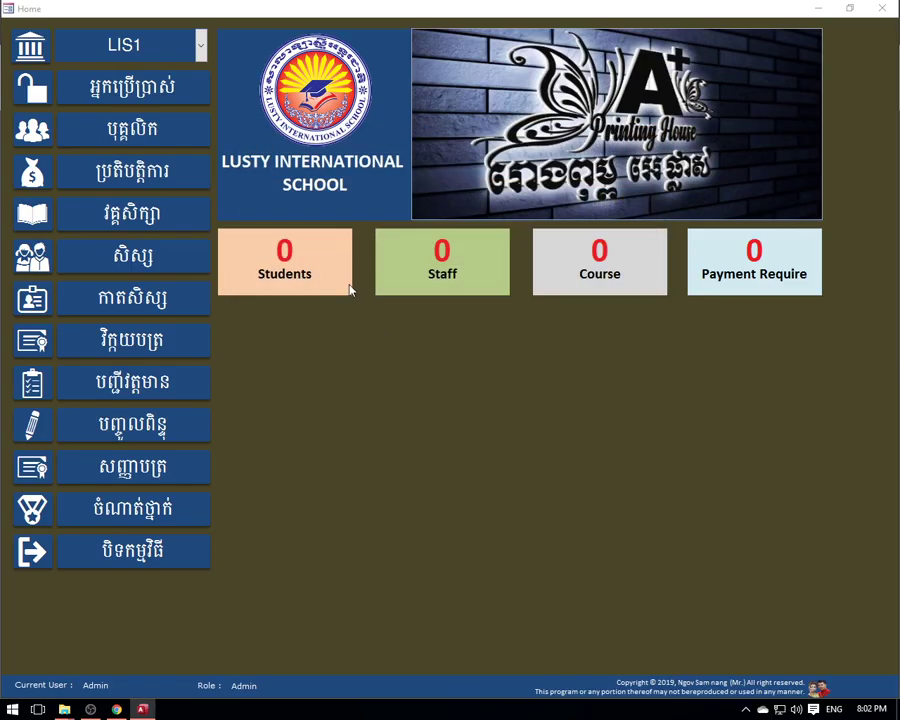
{"action": "left_click", "coordinate": [128, 218]}
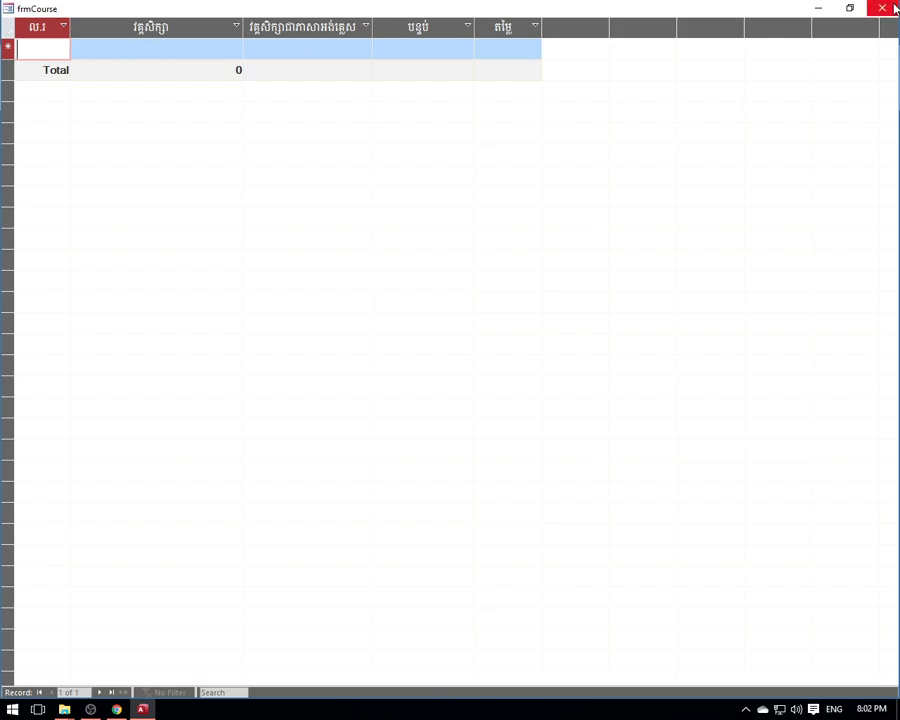
{"action": "left_click_drag", "start_coordinate": [110, 7], "coordinate": [194, 214]}
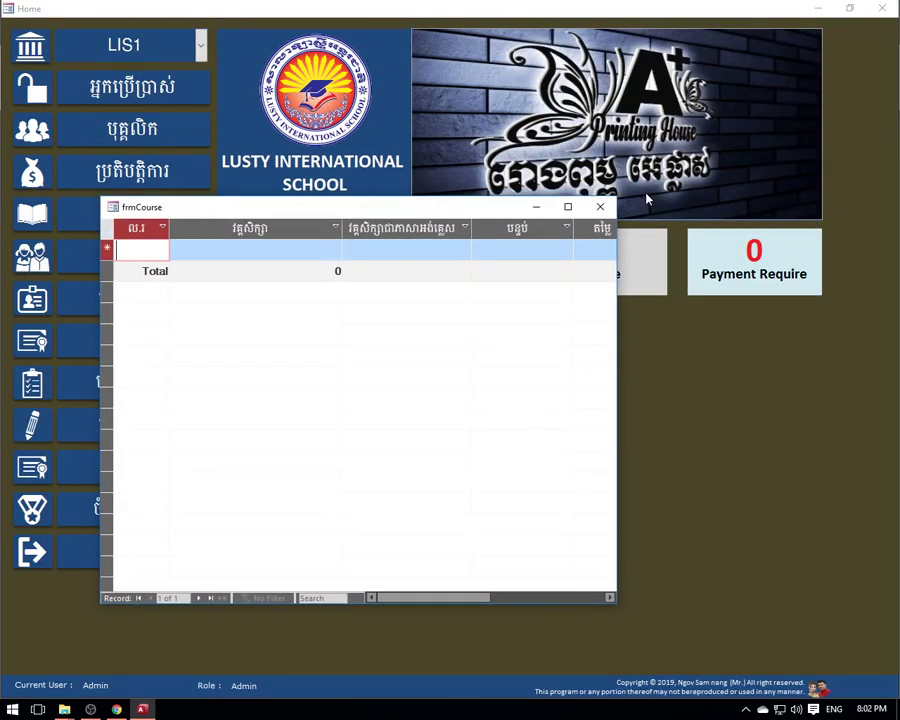
- Reopen frmCourse several times from the menu button and Course tile, leaving it open
{"action": "left_click", "coordinate": [600, 206]}
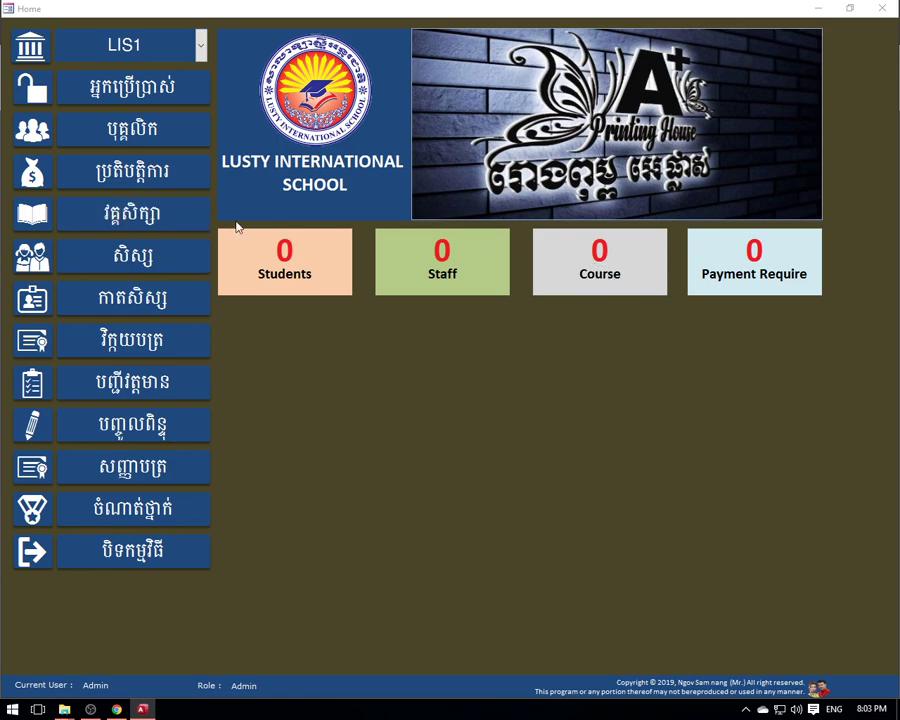
{"action": "left_click", "coordinate": [607, 274]}
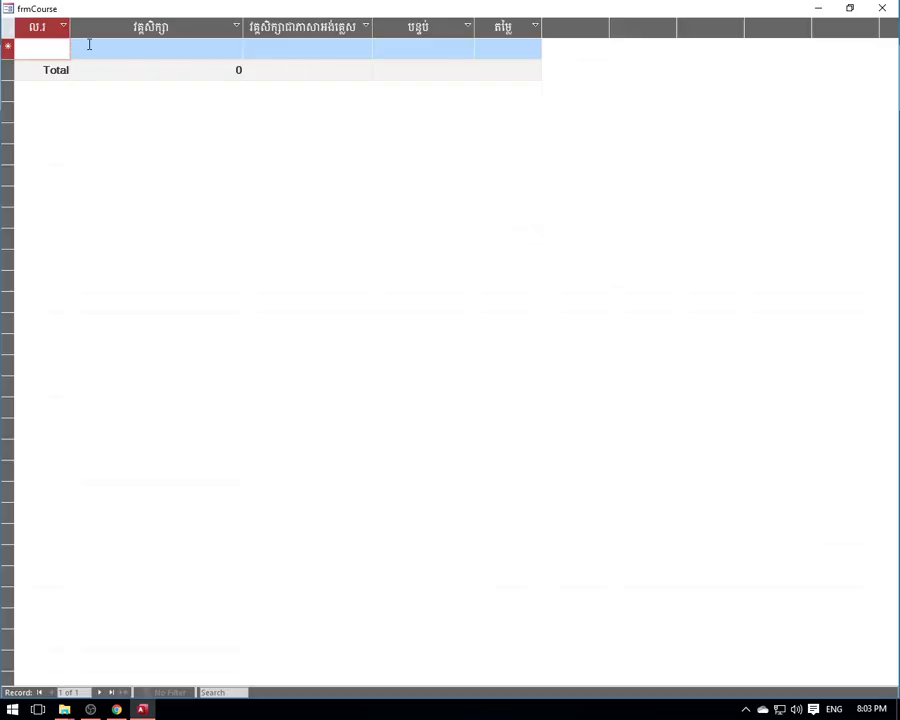
{"action": "left_click", "coordinate": [882, 8]}
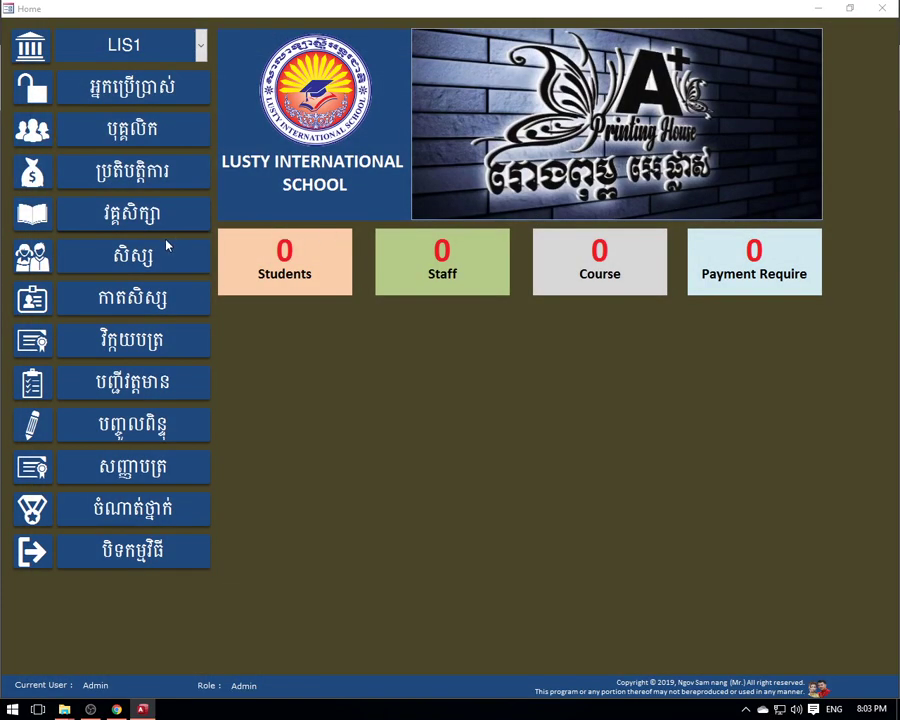
{"action": "left_click", "coordinate": [121, 218]}
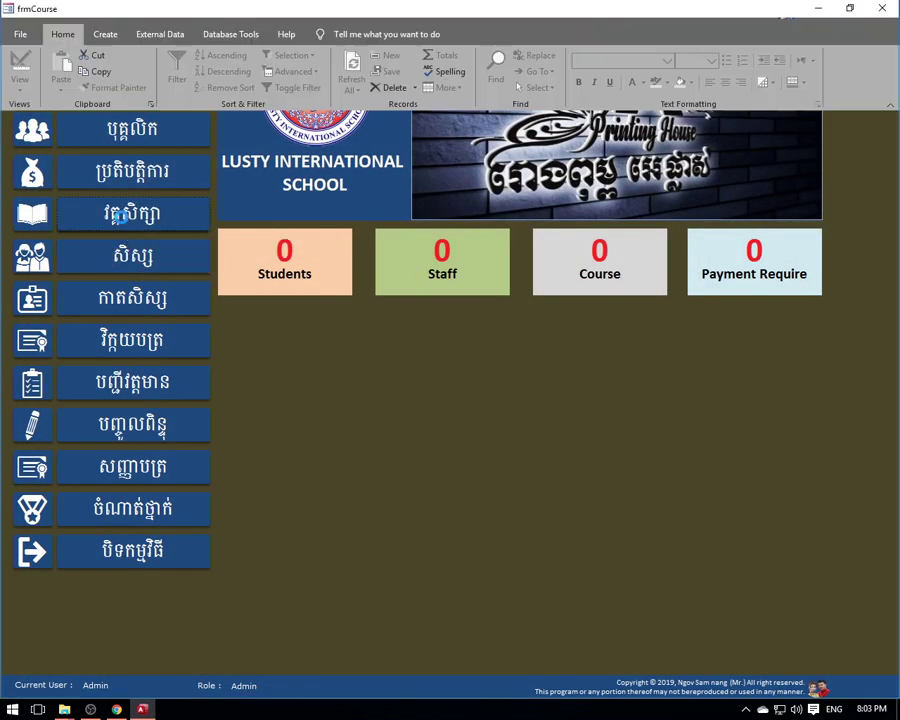
{"action": "left_click", "coordinate": [885, 9]}
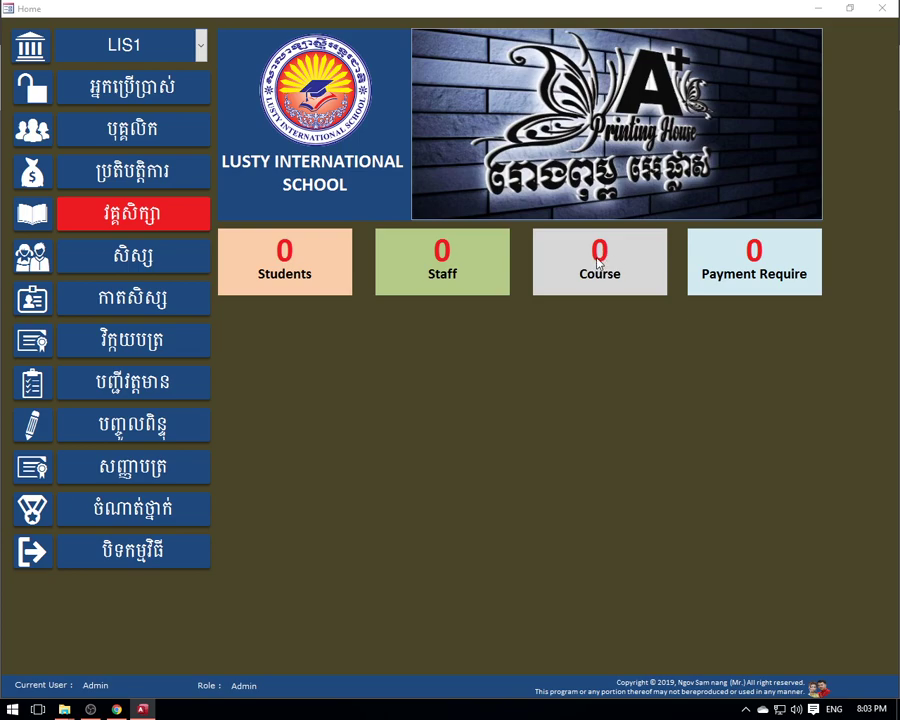
{"action": "left_click", "coordinate": [598, 262]}
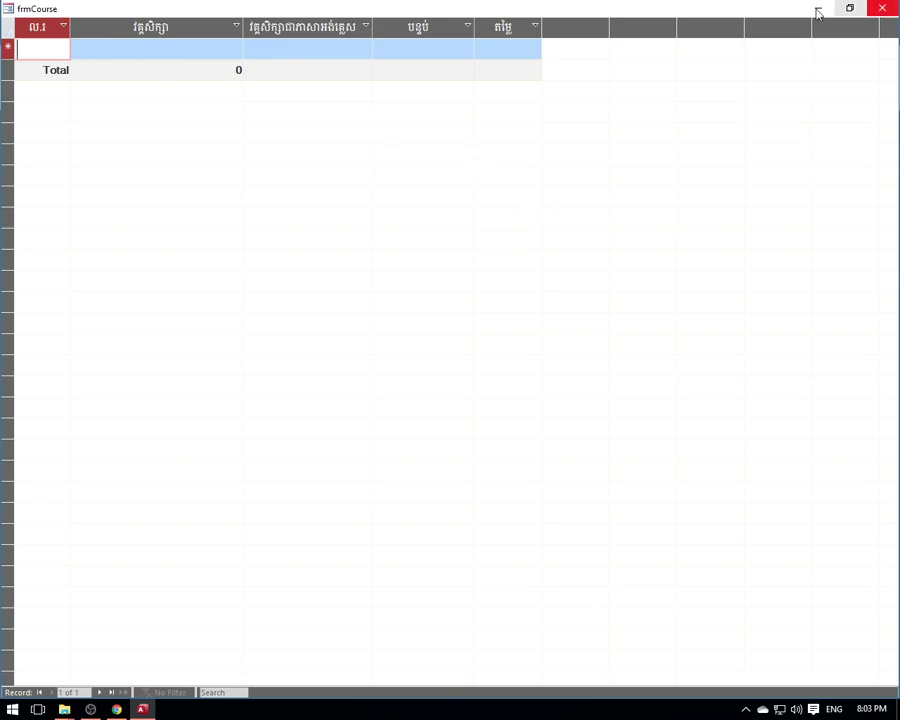
{"action": "left_click", "coordinate": [882, 8]}
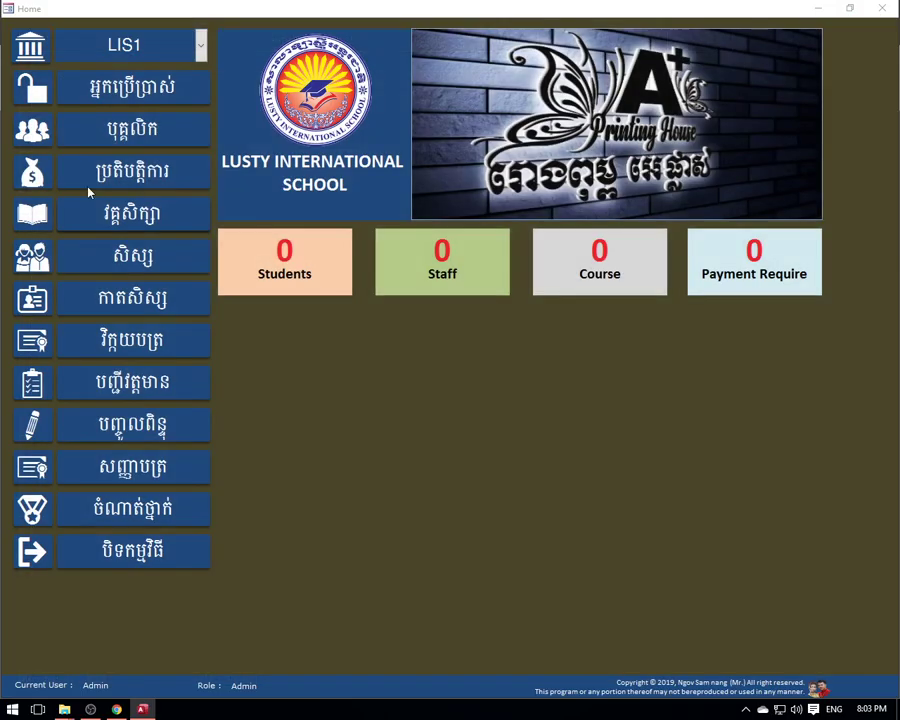
{"action": "left_click", "coordinate": [127, 223]}
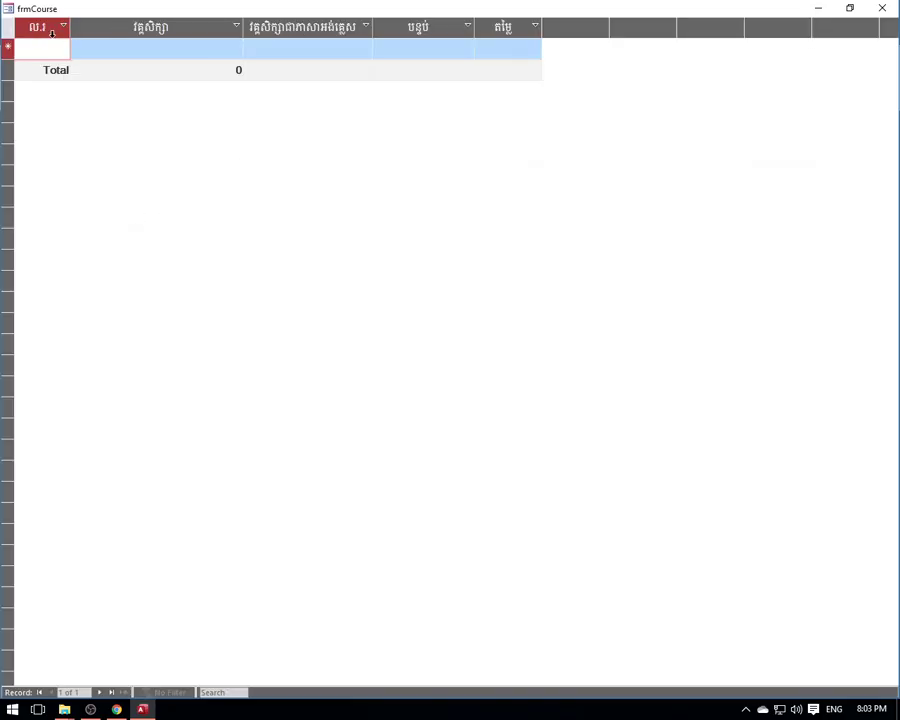
{"action": "left_click", "coordinate": [891, 9]}
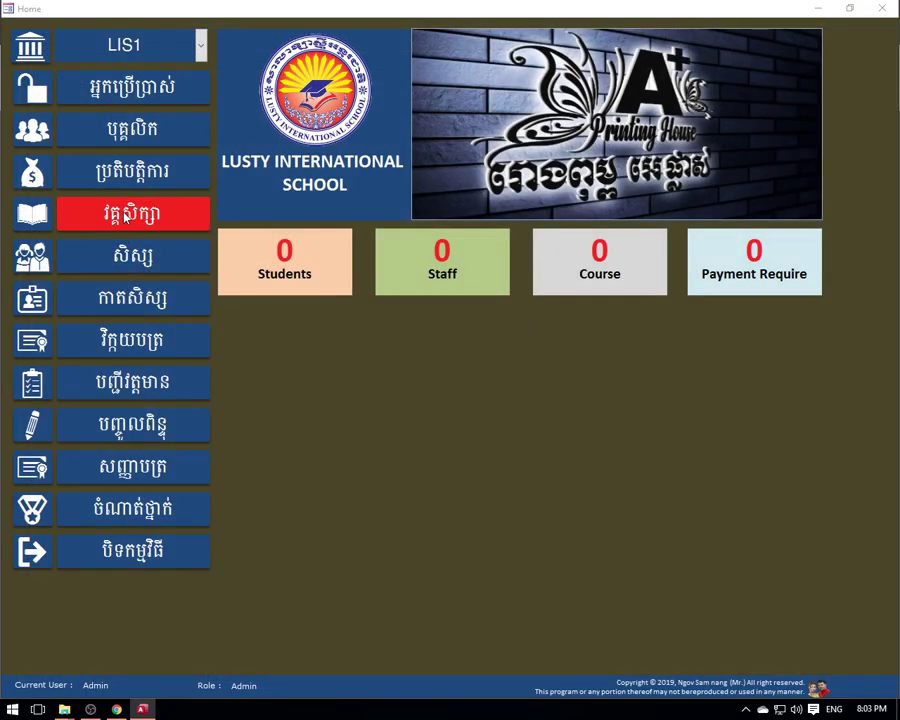
{"action": "left_click", "coordinate": [128, 218]}
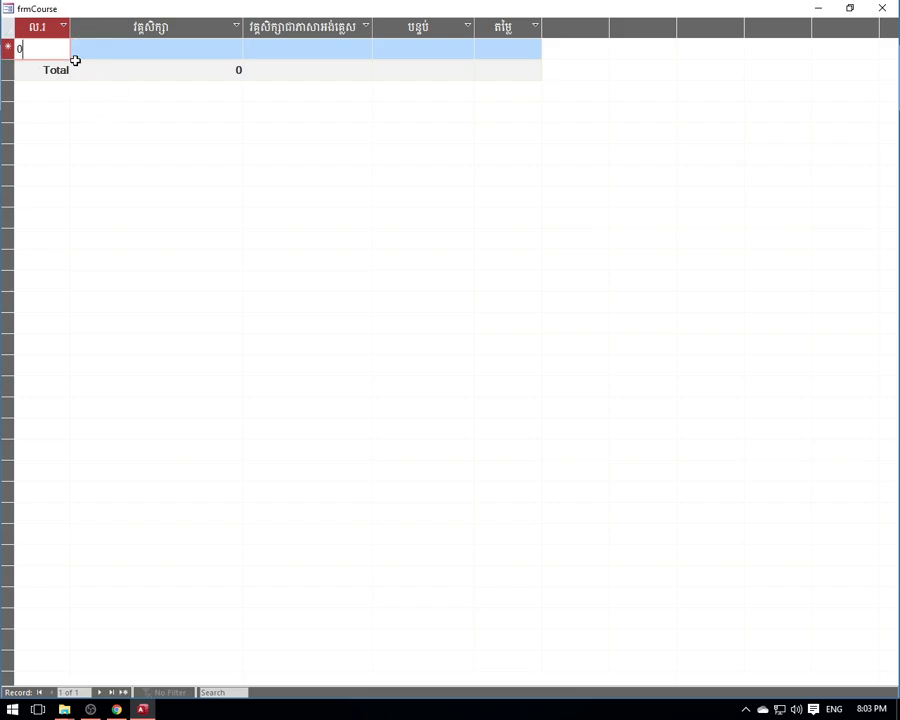
- Enter course ID 1 with 'Let's go L1' in both course name columns
{"action": "type", "text": "0"}
{"action": "type", "text": "1"}
{"action": "left_click", "coordinate": [92, 52]}
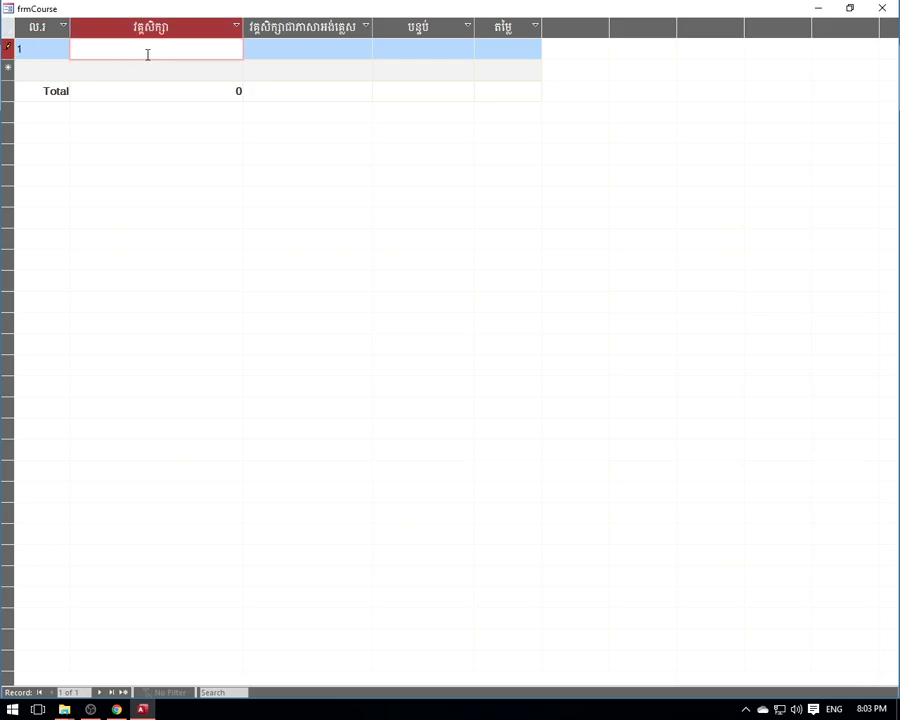
{"action": "type", "text": "Let's go L1"}
{"action": "key", "text": "Tab"}
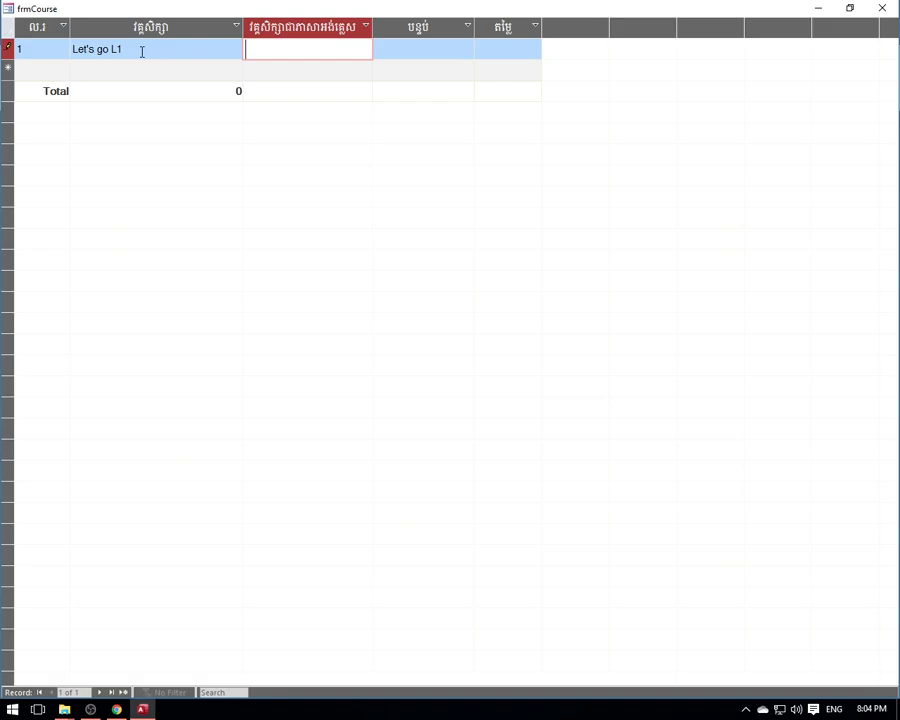
{"action": "left_click_drag", "start_coordinate": [126, 49], "coordinate": [70, 49]}
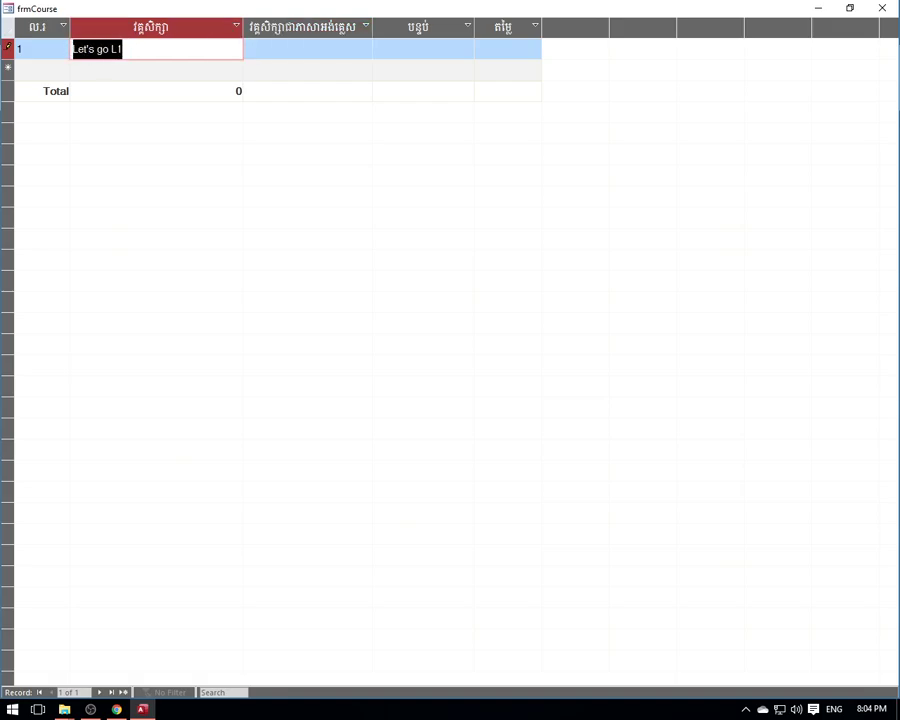
{"action": "left_click", "coordinate": [269, 46]}
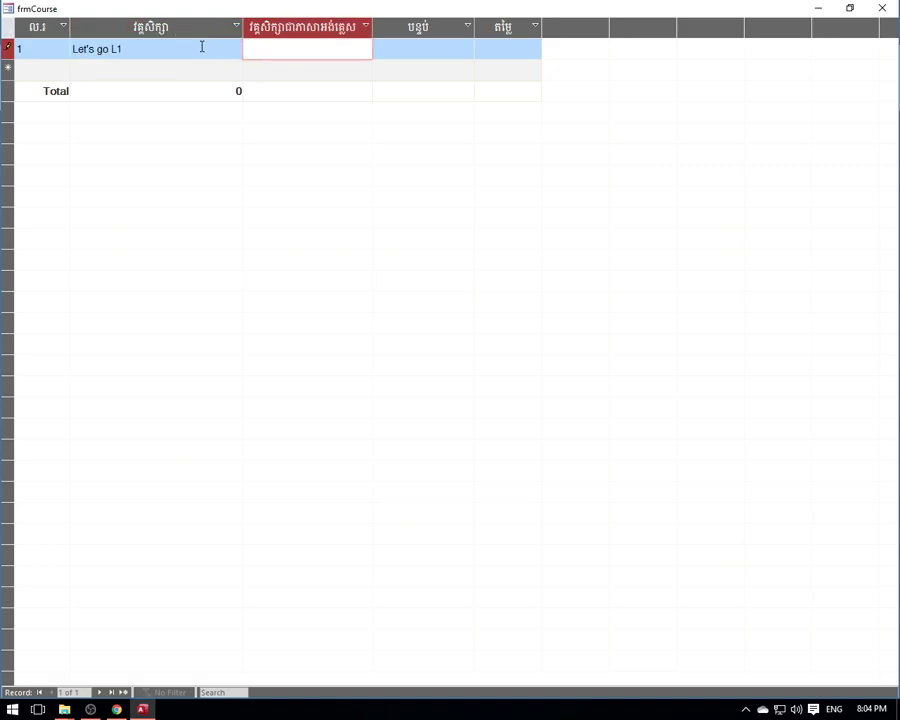
{"action": "left_click_drag", "start_coordinate": [124, 48], "coordinate": [70, 48]}
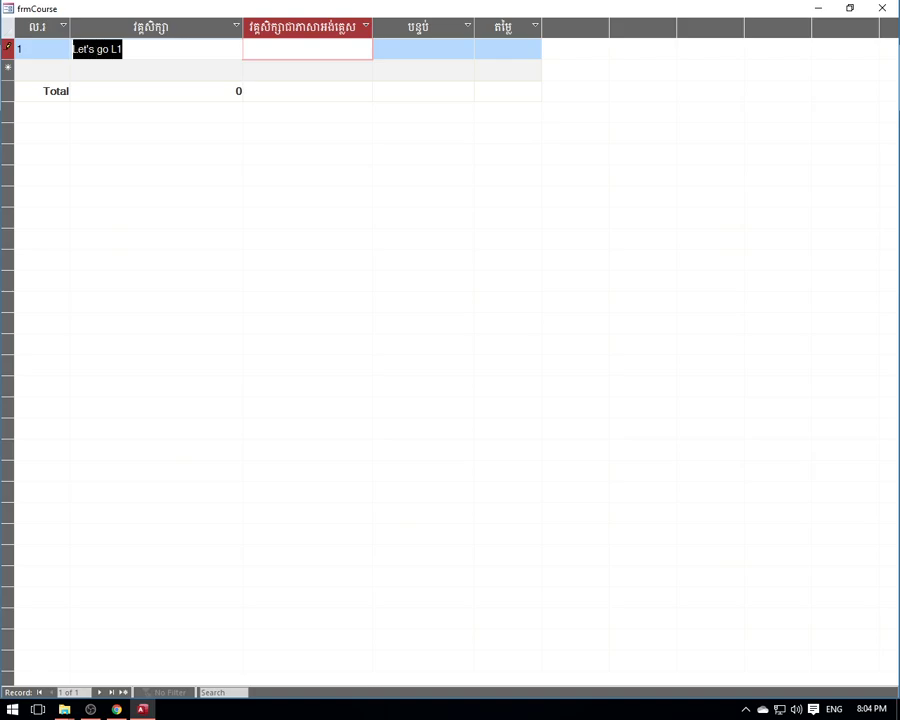
{"action": "left_click", "coordinate": [270, 48]}
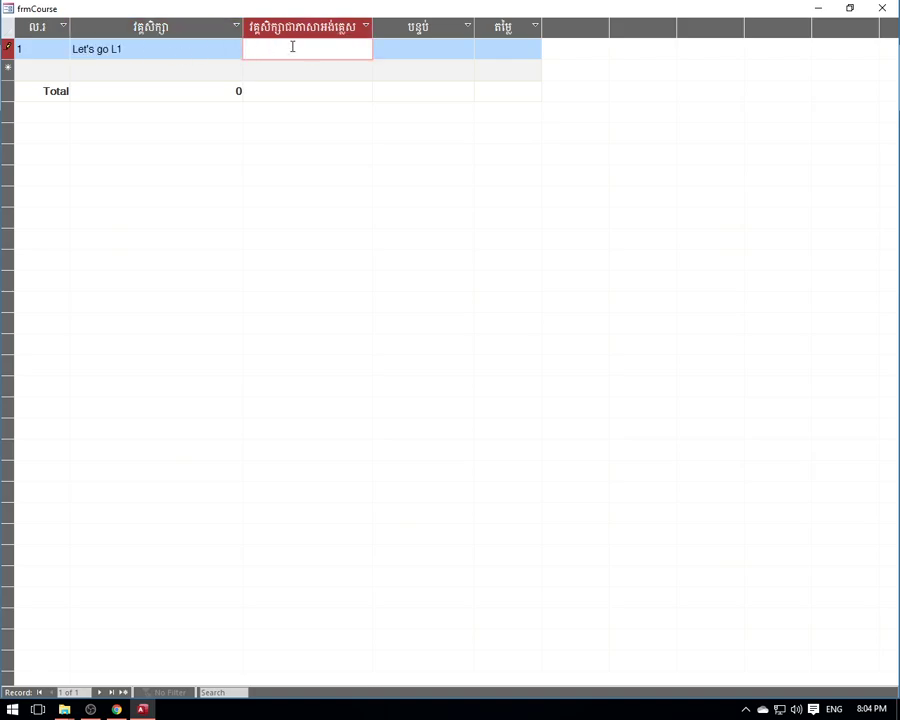
{"action": "left_click_drag", "start_coordinate": [156, 51], "coordinate": [70, 50]}
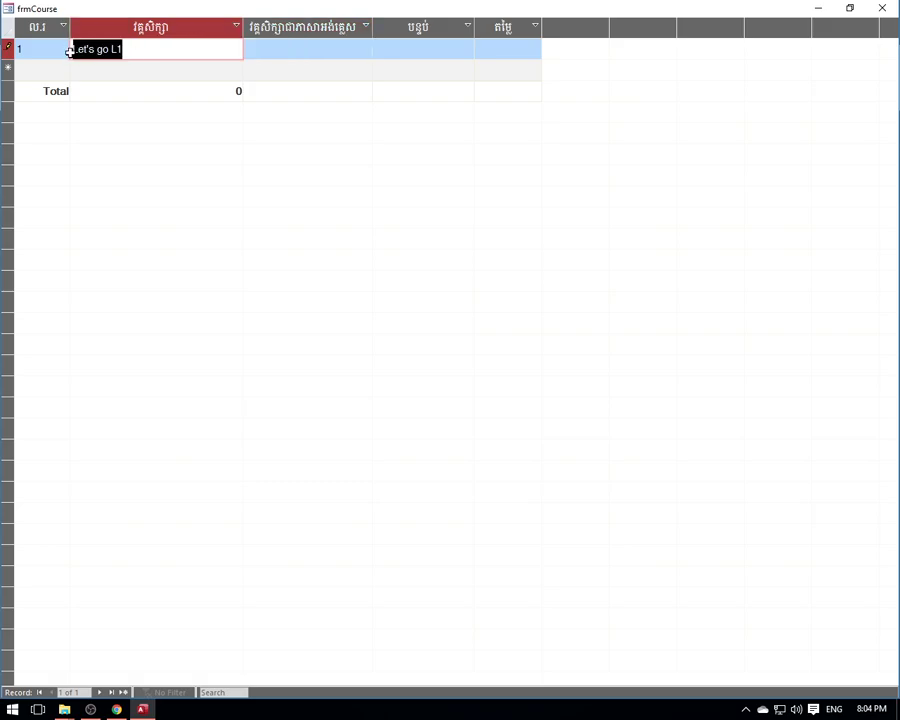
{"action": "left_click", "coordinate": [279, 39]}
{"action": "left_click", "coordinate": [141, 55]}
{"action": "left_click", "coordinate": [293, 46]}
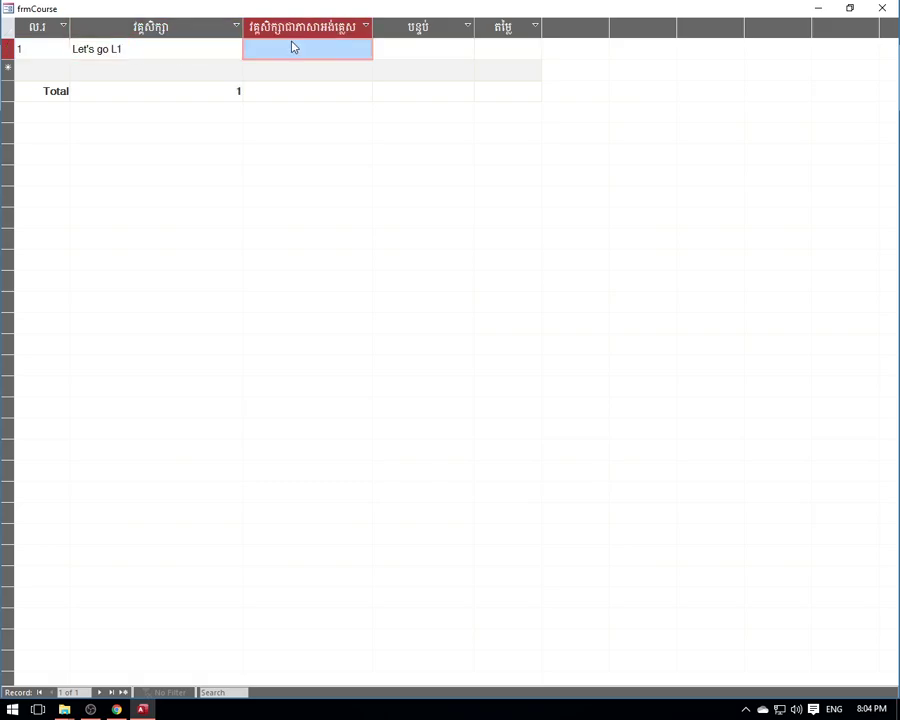
{"action": "left_click", "coordinate": [301, 50]}
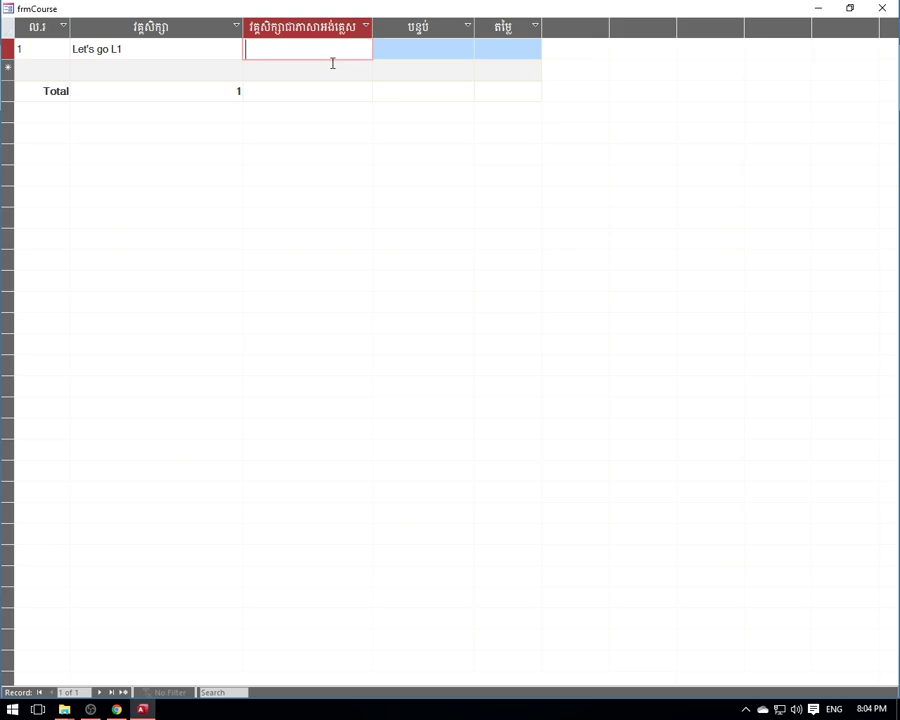
{"action": "type", "text": "Let's go L1"}
{"action": "key", "text": "Tab"}
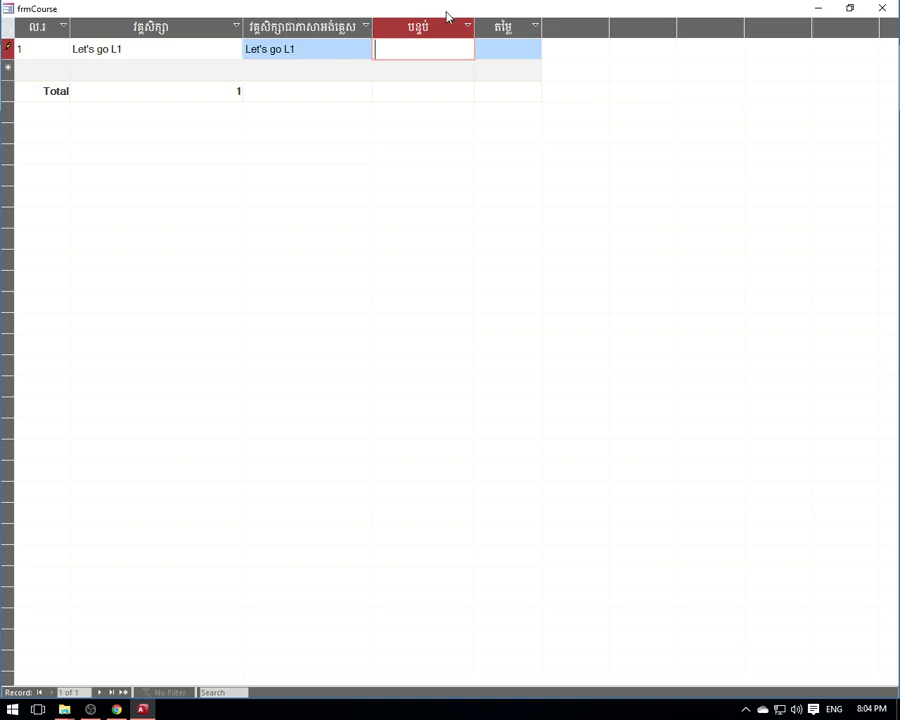
- Resize the room and price columns, enter room R1 and price $10.00, then close the form
{"action": "left_click_drag", "start_coordinate": [474, 30], "coordinate": [450, 30]}
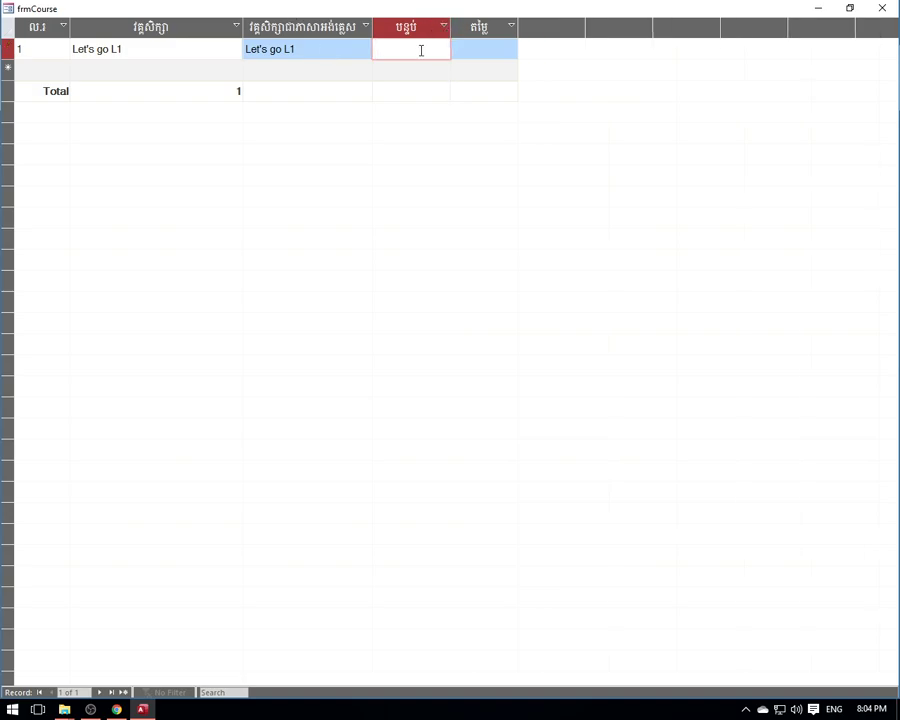
{"action": "left_click_drag", "start_coordinate": [517, 26], "coordinate": [543, 26]}
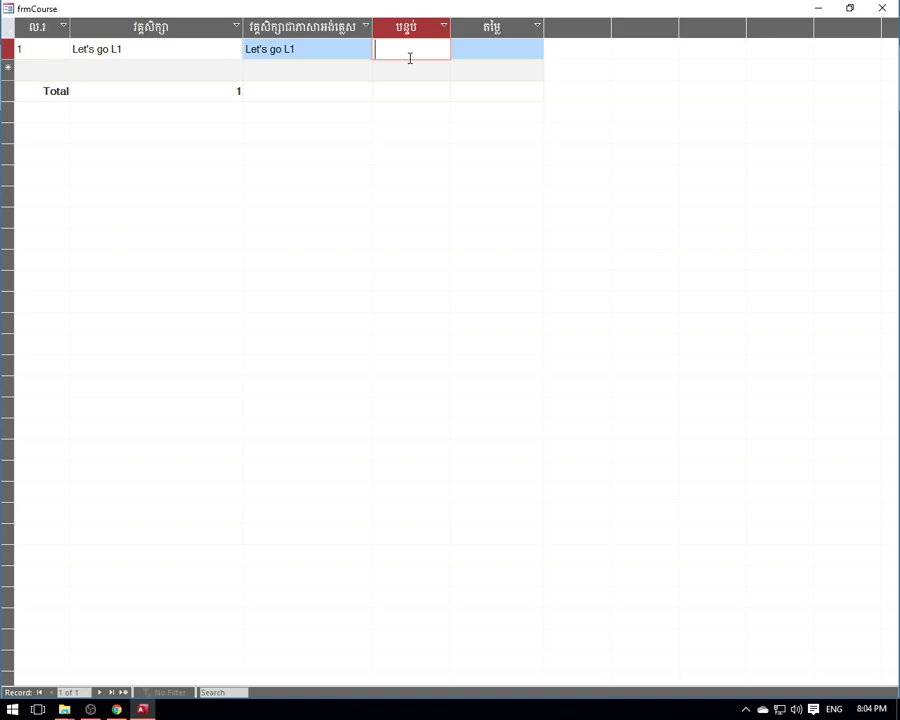
{"action": "type", "text": "R1"}
{"action": "left_click", "coordinate": [498, 47]}
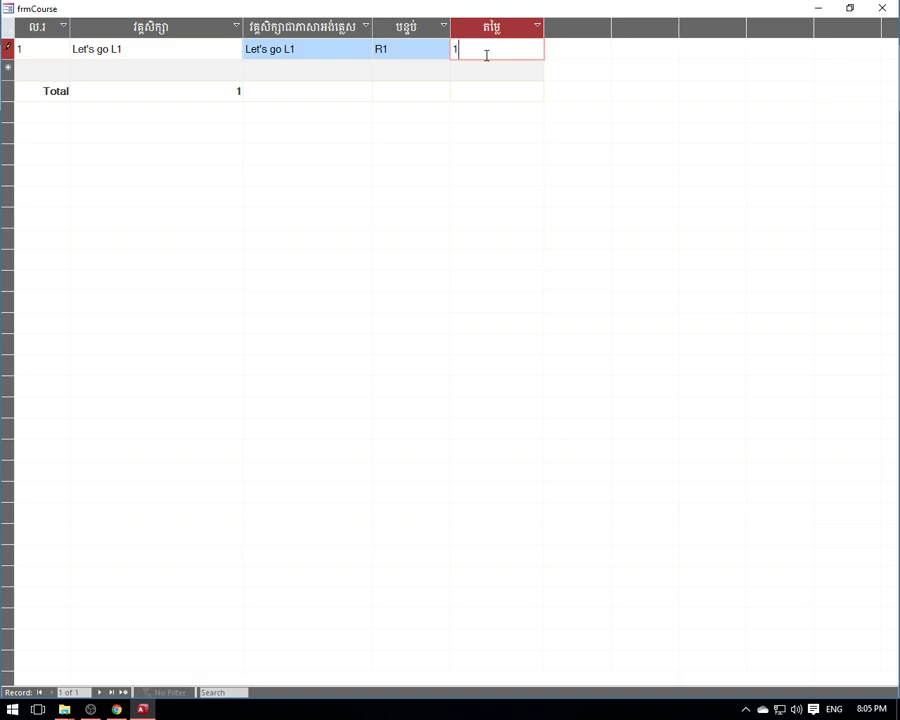
{"action": "type", "text": "0"}
{"action": "left_click", "coordinate": [414, 43]}
{"action": "left_click", "coordinate": [345, 52]}
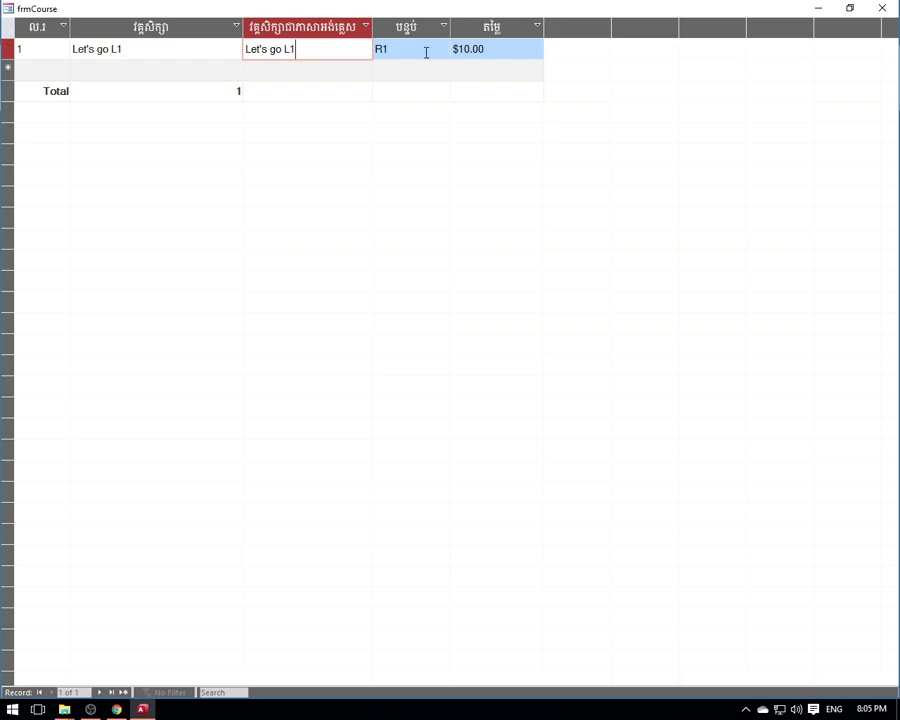
{"action": "left_click", "coordinate": [486, 55]}
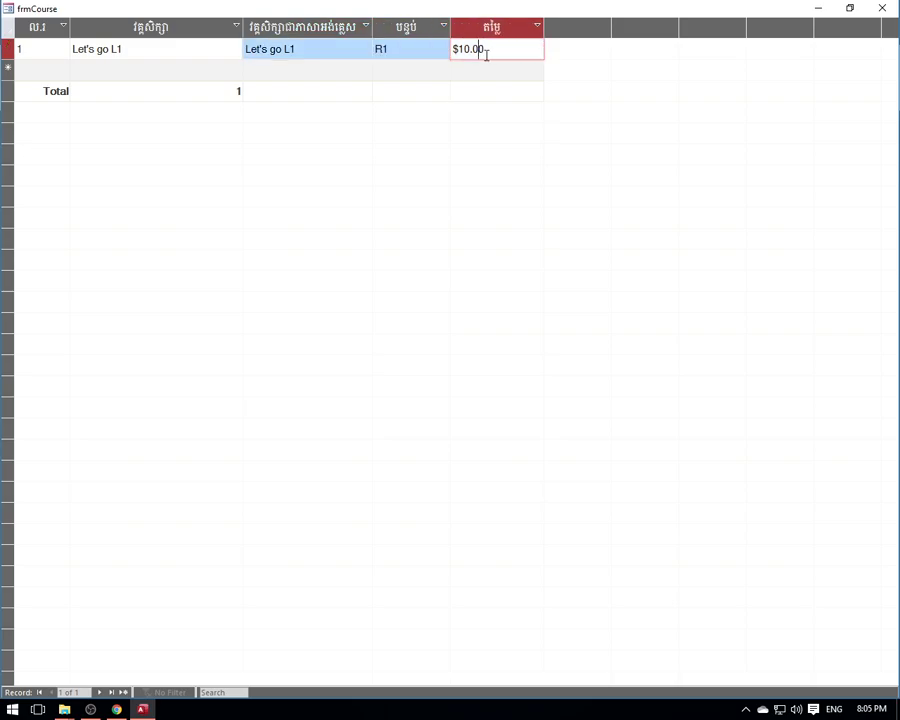
{"action": "left_click", "coordinate": [882, 9]}
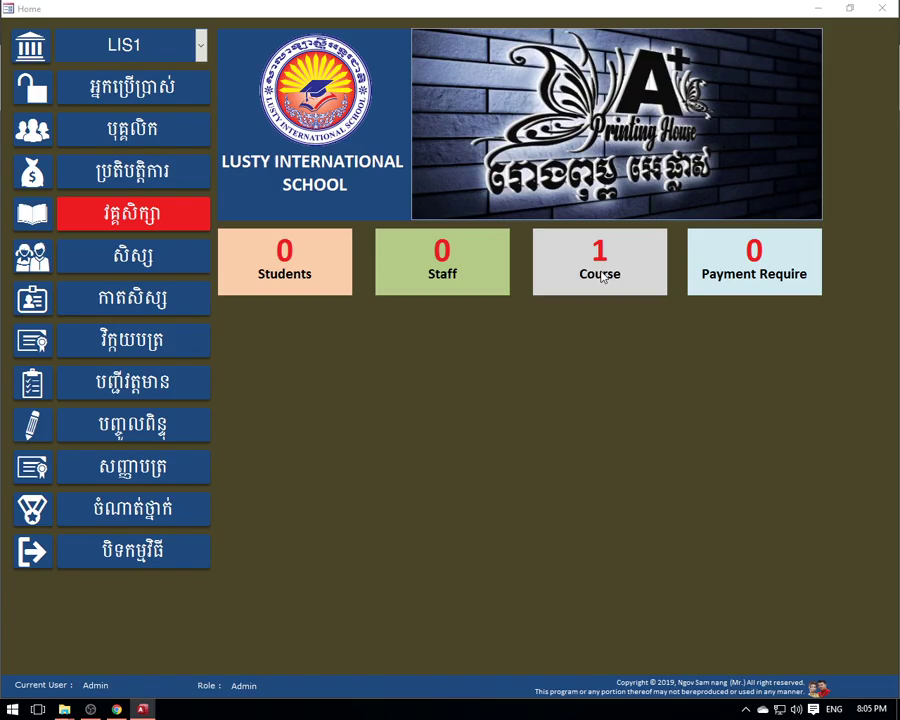
- Reopen frmCourse and add record 2: 'Let's go L2' in both name columns, room R2, $12.00
{"action": "left_click", "coordinate": [603, 278]}
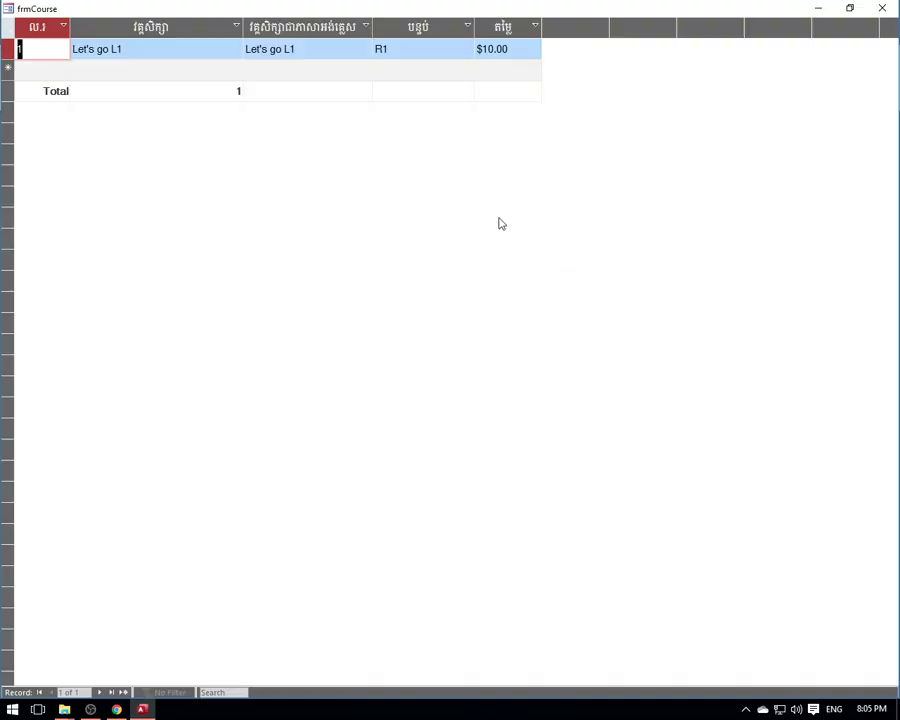
{"action": "left_click", "coordinate": [60, 68]}
{"action": "type", "text": "2"}
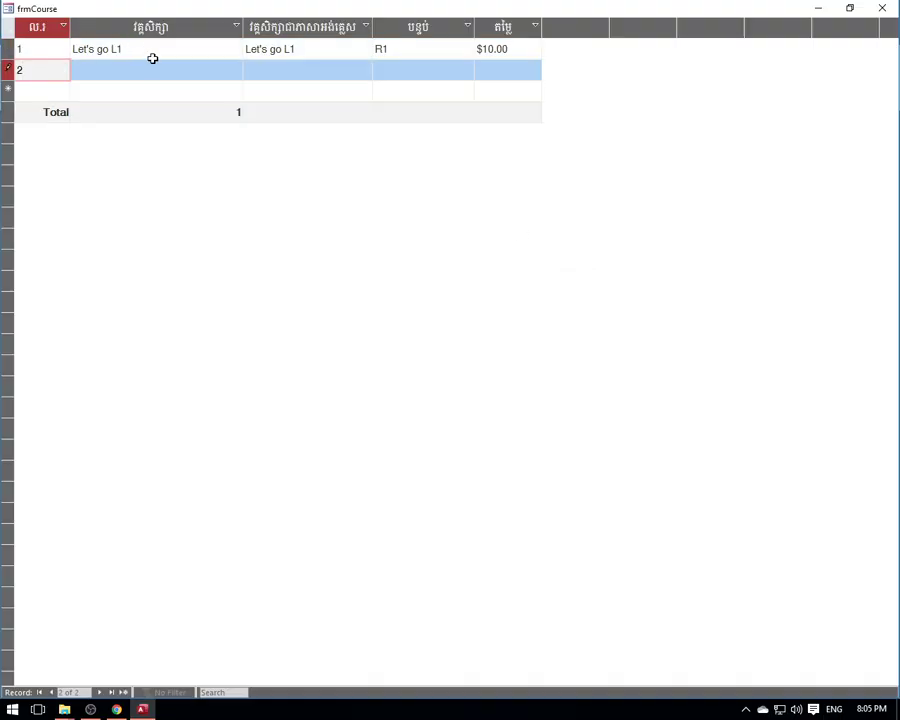
{"action": "left_click", "coordinate": [154, 70]}
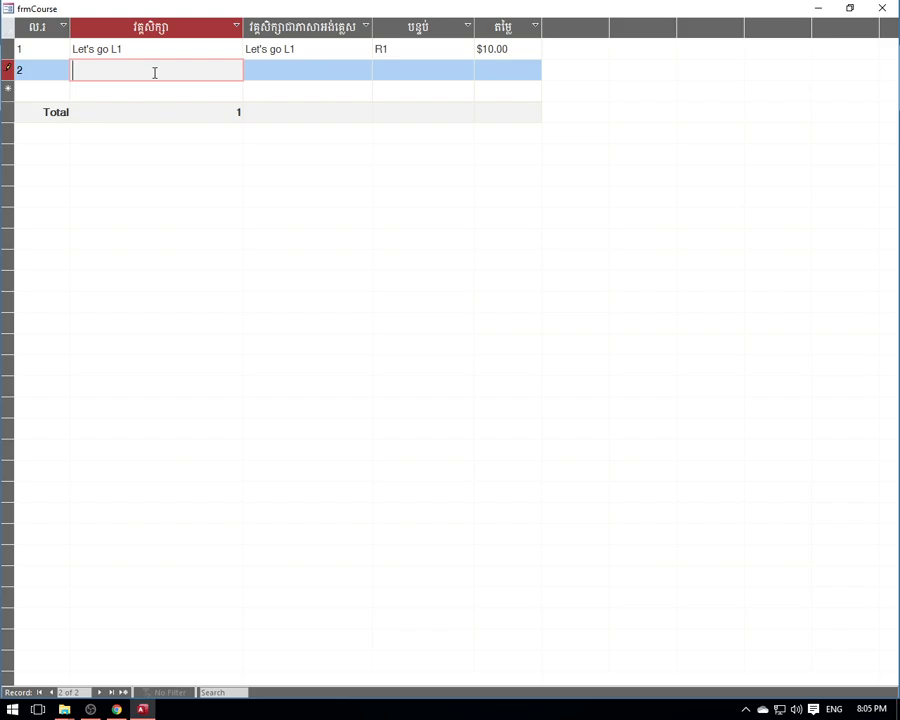
{"action": "left_click_drag", "start_coordinate": [138, 50], "coordinate": [66, 47]}
{"action": "key", "text": "ctrl+c"}
{"action": "left_click", "coordinate": [110, 70]}
{"action": "key", "text": "ctrl+v"}
{"action": "left_click_drag", "start_coordinate": [123, 70], "coordinate": [117, 70]}
{"action": "type", "text": "2"}
{"action": "left_click", "coordinate": [294, 68]}
{"action": "key", "text": "ctrl+v"}
{"action": "left_click_drag", "start_coordinate": [300, 72], "coordinate": [291, 70]}
{"action": "type", "text": "2"}
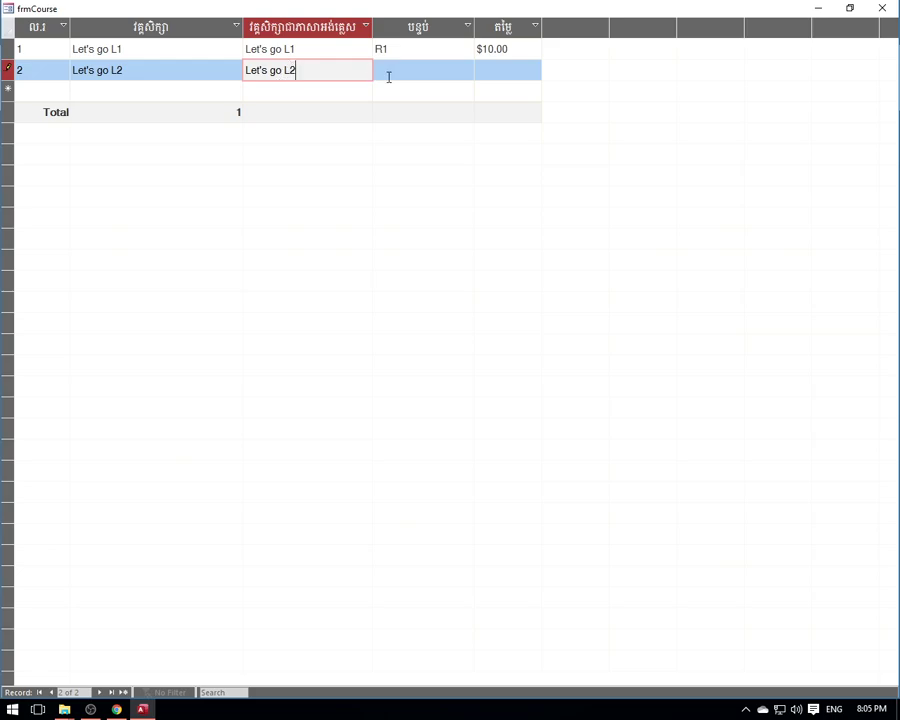
{"action": "left_click", "coordinate": [422, 74]}
{"action": "type", "text": "R2"}
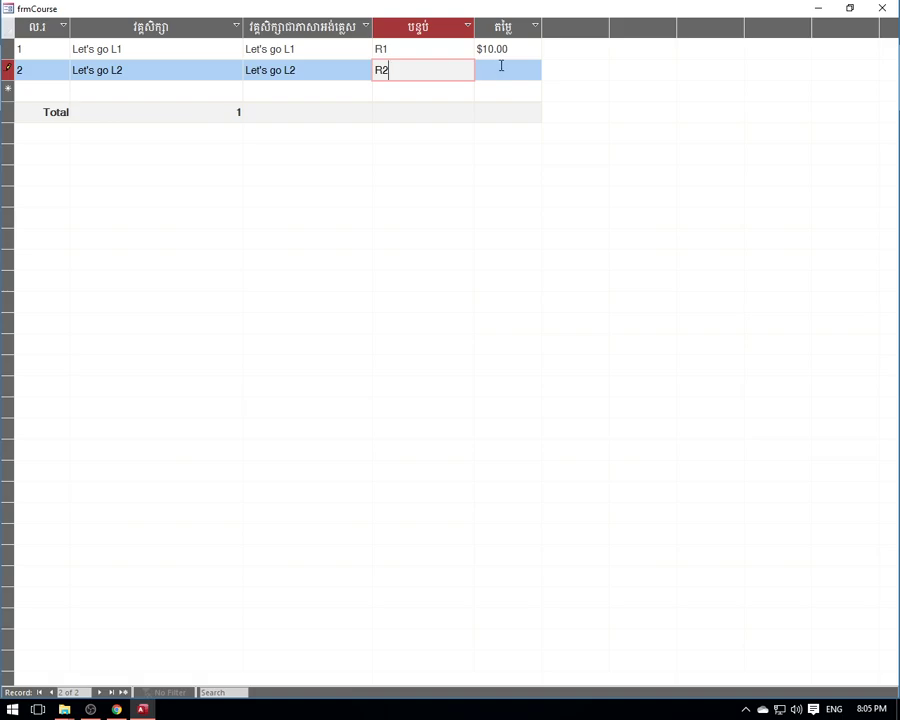
{"action": "left_click", "coordinate": [498, 68]}
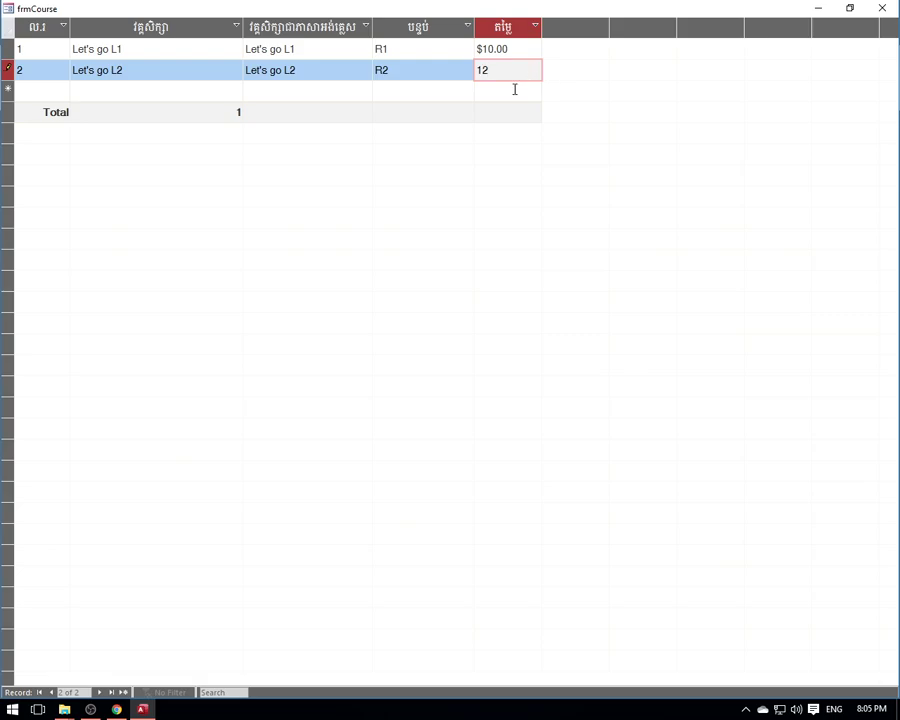
{"action": "left_click", "coordinate": [431, 69]}
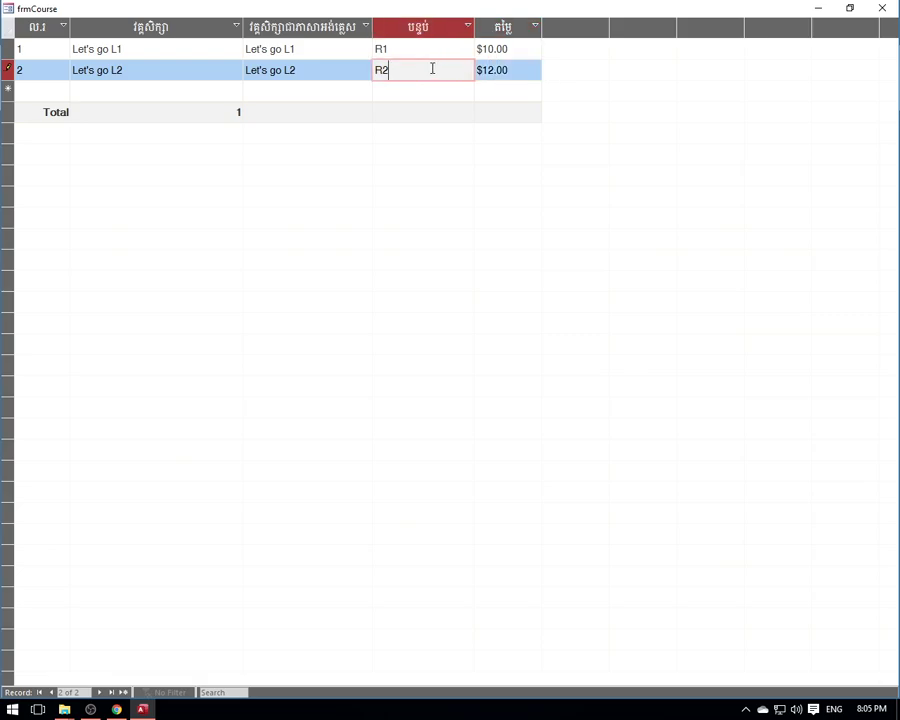
- Add record 3: 'English File L1' in both name columns, room C1, price $15.00
{"action": "left_click", "coordinate": [49, 89]}
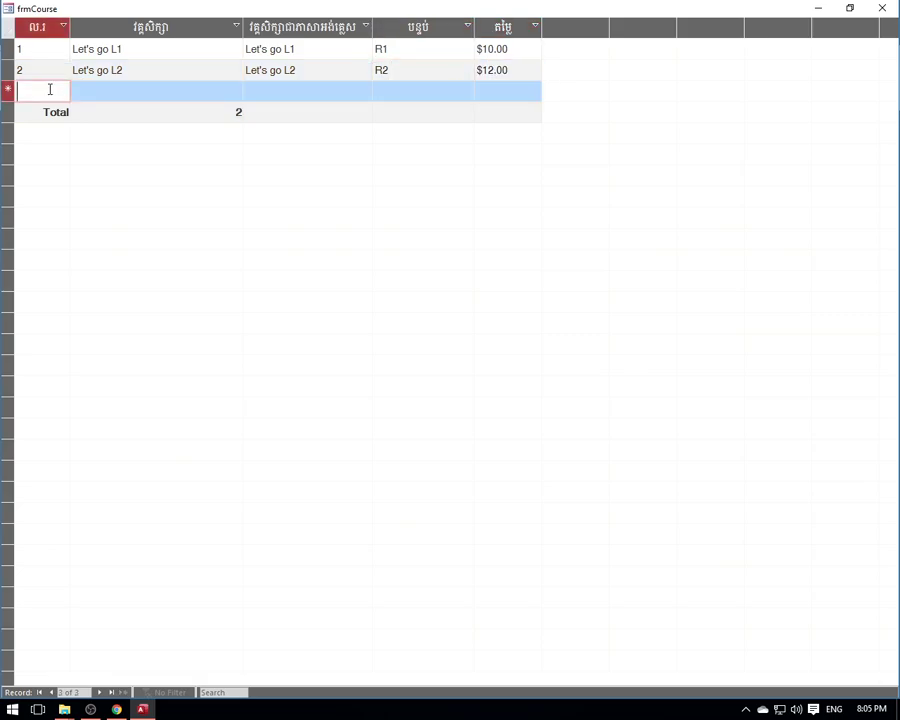
{"action": "left_click", "coordinate": [128, 91]}
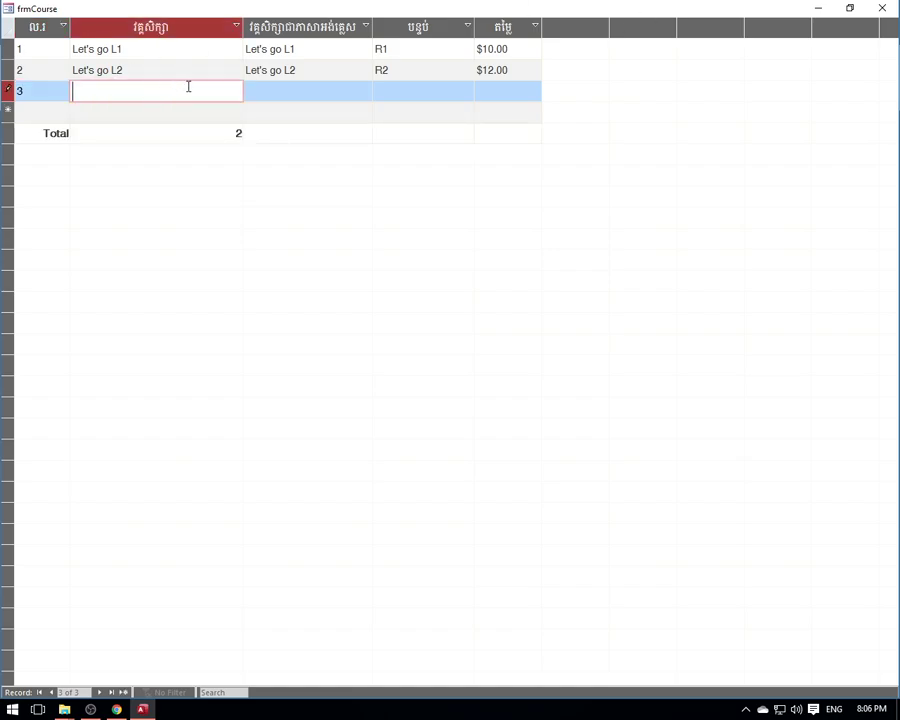
{"action": "type", "text": "English File"}
{"action": "key", "text": "Tab"}
{"action": "left_click", "coordinate": [164, 91]}
{"action": "type", "text": "L1"}
{"action": "left_click", "coordinate": [275, 94]}
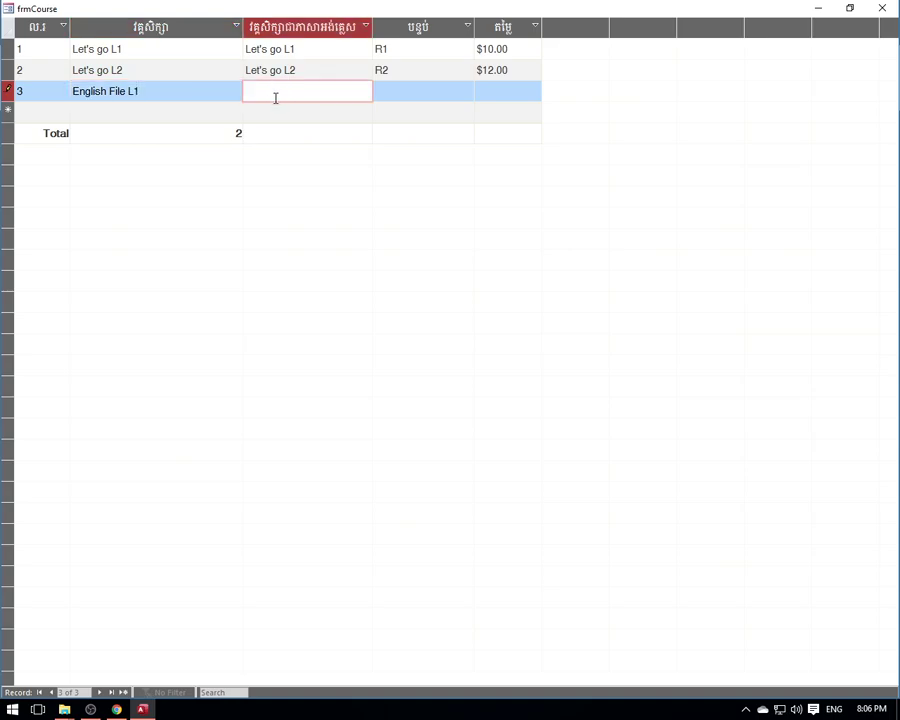
{"action": "left_click_drag", "start_coordinate": [141, 89], "coordinate": [70, 90]}
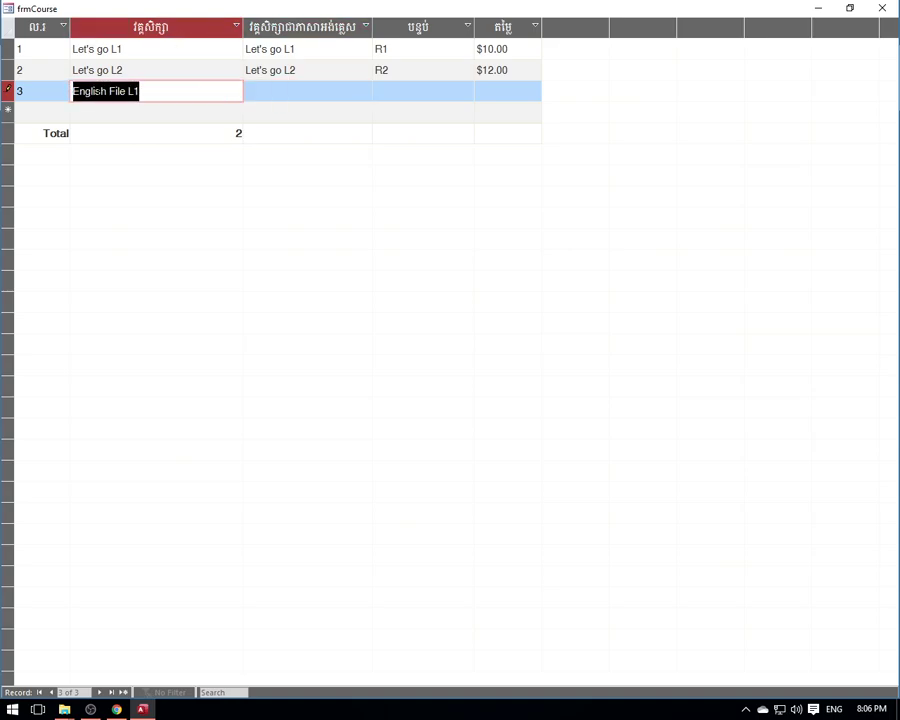
{"action": "right_click", "coordinate": [98, 91]}
{"action": "left_click", "coordinate": [131, 117]}
{"action": "left_click", "coordinate": [258, 90]}
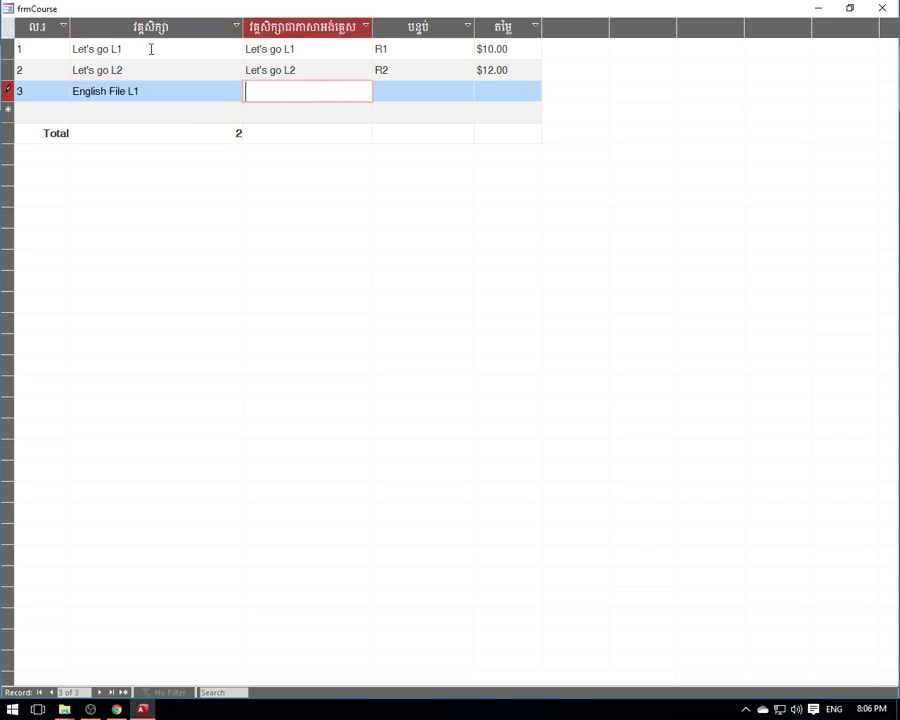
{"action": "key", "text": "ctrl+v"}
{"action": "left_click", "coordinate": [402, 88]}
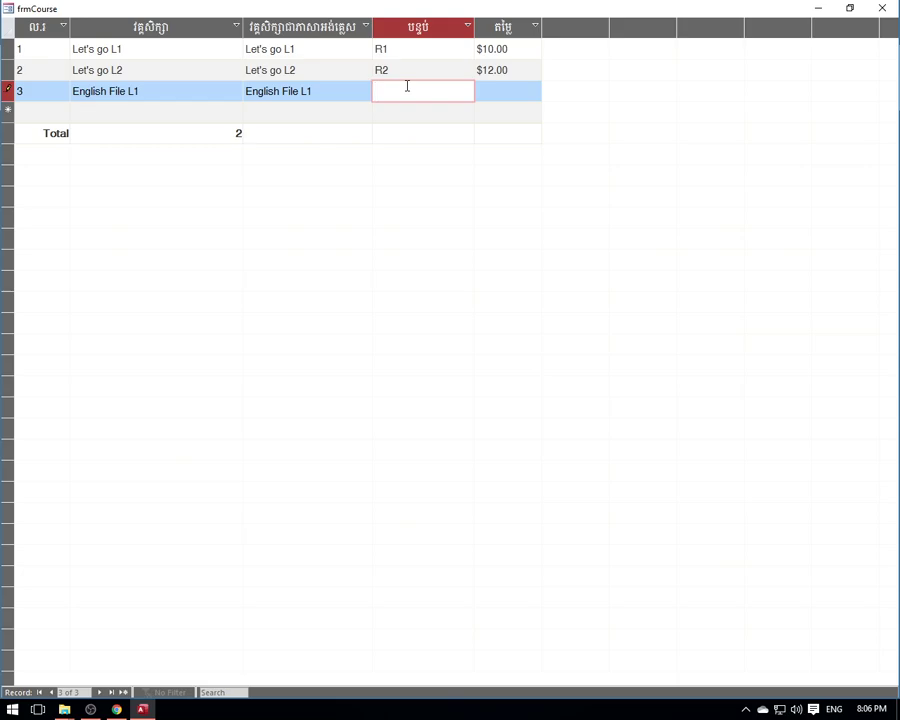
{"action": "type", "text": "C1"}
{"action": "left_click", "coordinate": [510, 86]}
{"action": "type", "text": "30"}
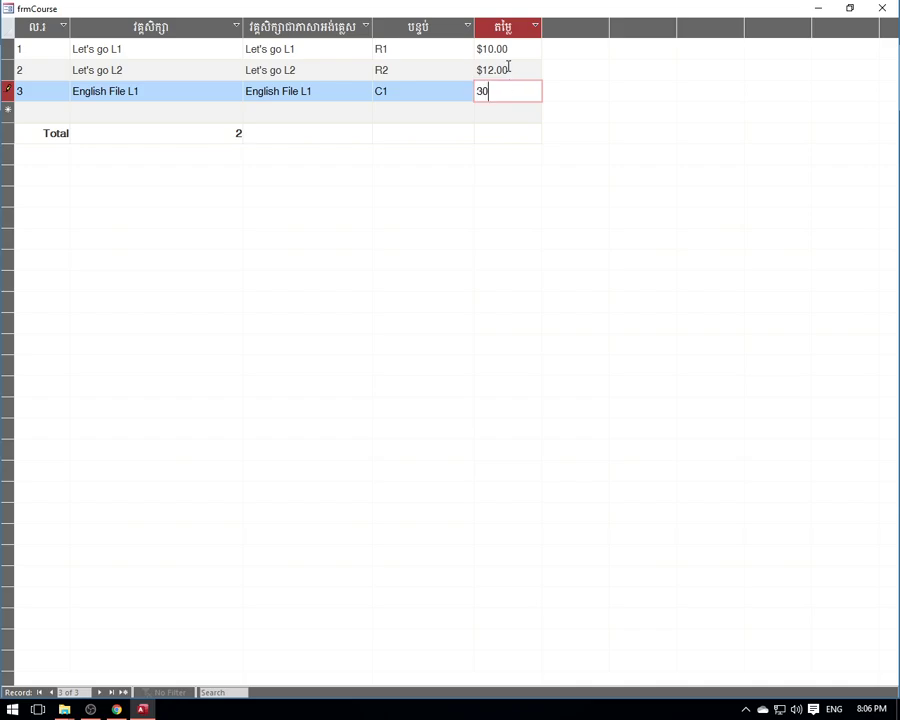
{"action": "key", "text": "BackSpace"}
{"action": "key", "text": "BackSpace"}
{"action": "type", "text": "15"}
{"action": "left_click", "coordinate": [73, 91]}
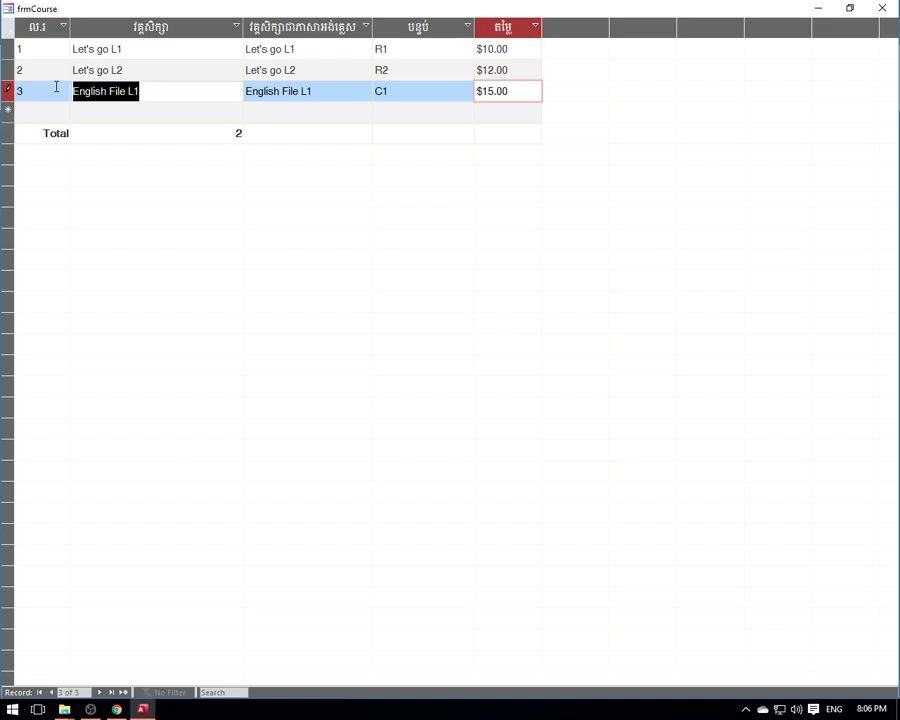
- Add a new course 'English File L2' in both name columns, room C2, price $17.00
{"action": "left_click", "coordinate": [137, 110]}
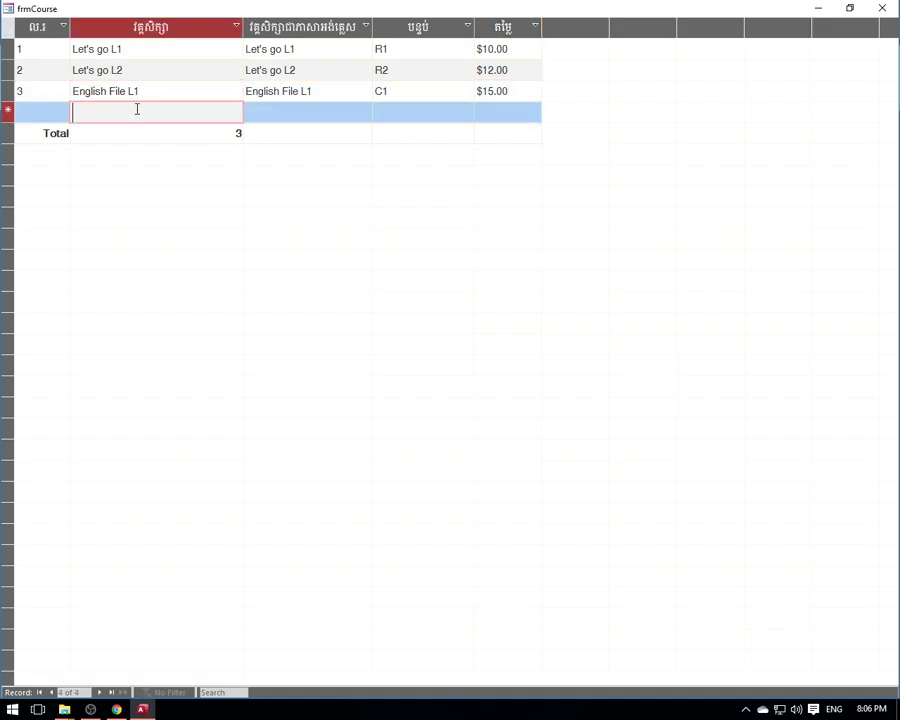
{"action": "key", "text": "ctrl+v"}
{"action": "key", "text": "BackSpace"}
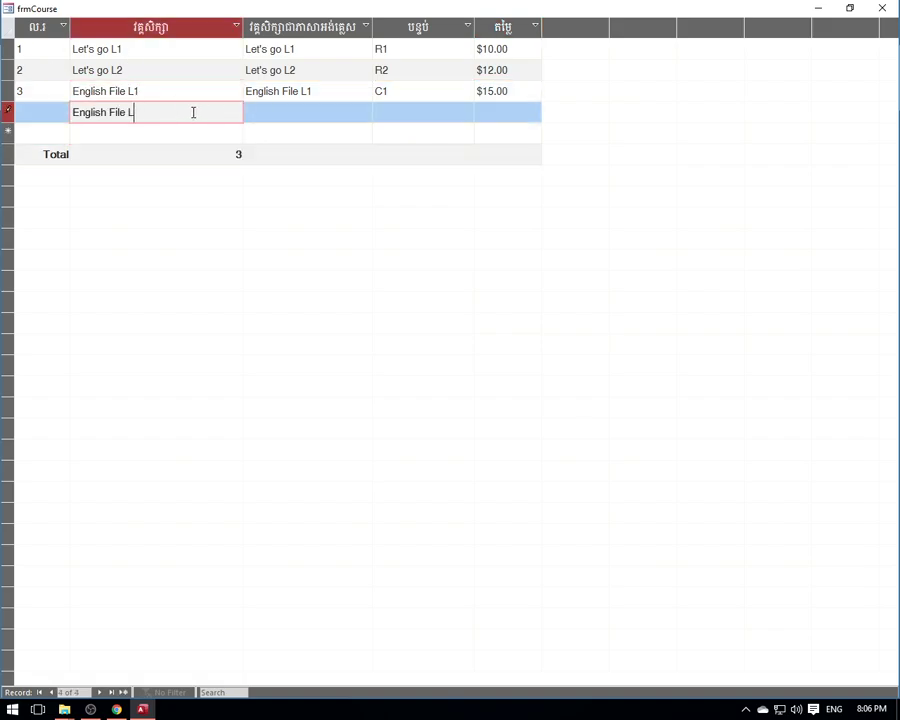
{"action": "type", "text": "2"}
{"action": "left_click", "coordinate": [62, 112]}
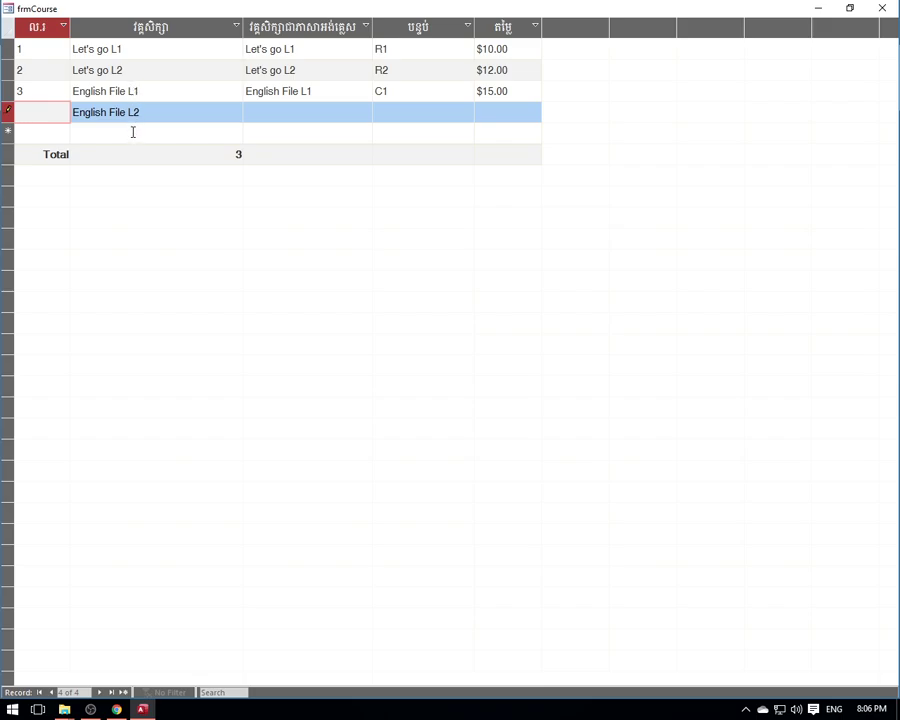
{"action": "left_click", "coordinate": [261, 112]}
{"action": "left_click_drag", "start_coordinate": [203, 110], "coordinate": [72, 112]}
{"action": "right_click", "coordinate": [116, 112]}
{"action": "left_click", "coordinate": [150, 137]}
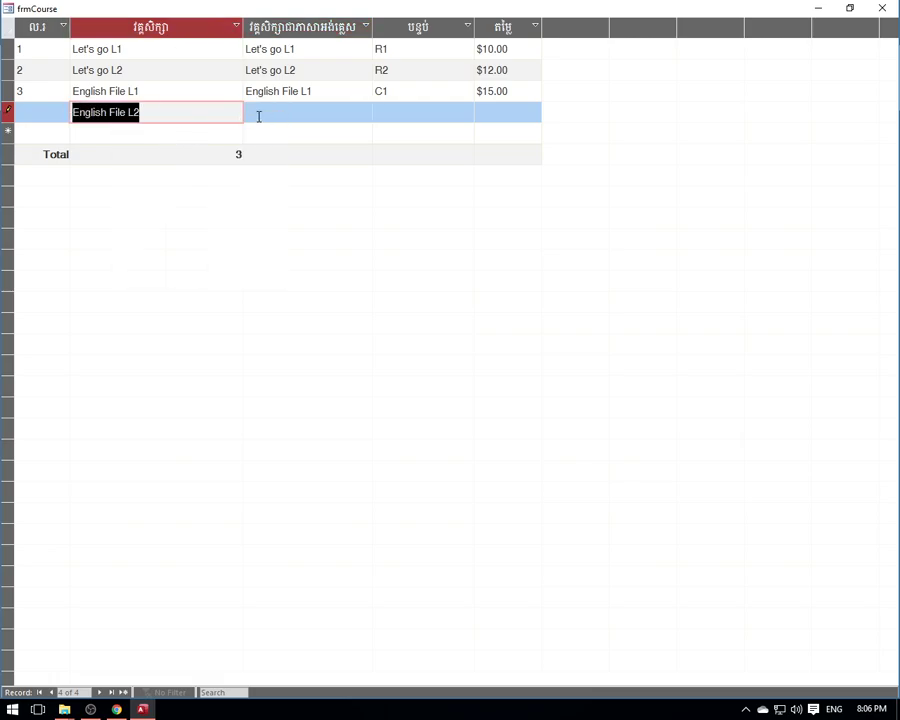
{"action": "left_click", "coordinate": [256, 117]}
{"action": "key", "text": "ctrl+v"}
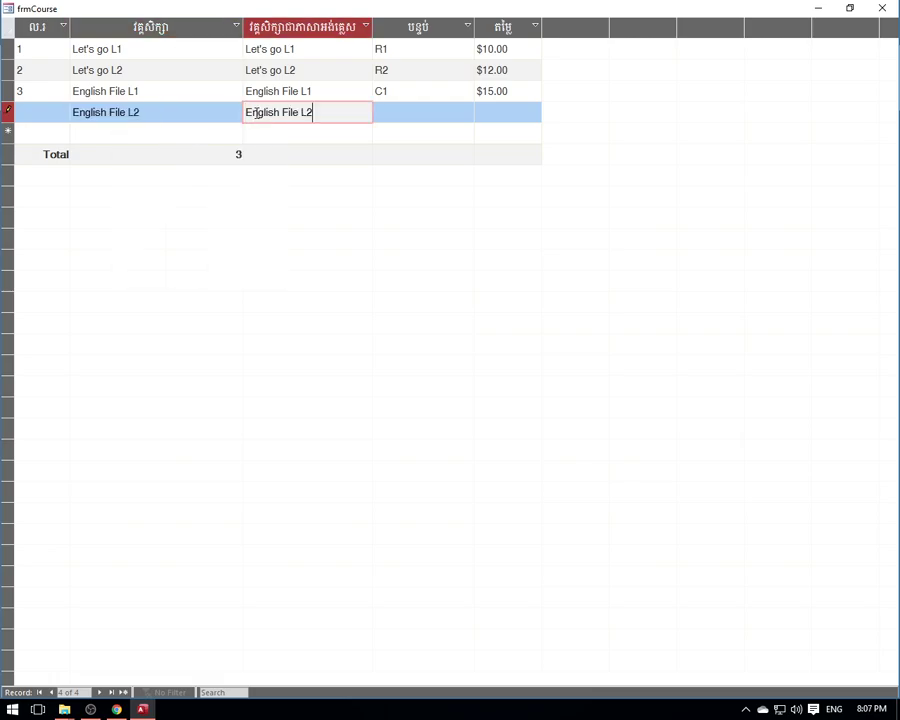
{"action": "left_click", "coordinate": [410, 113]}
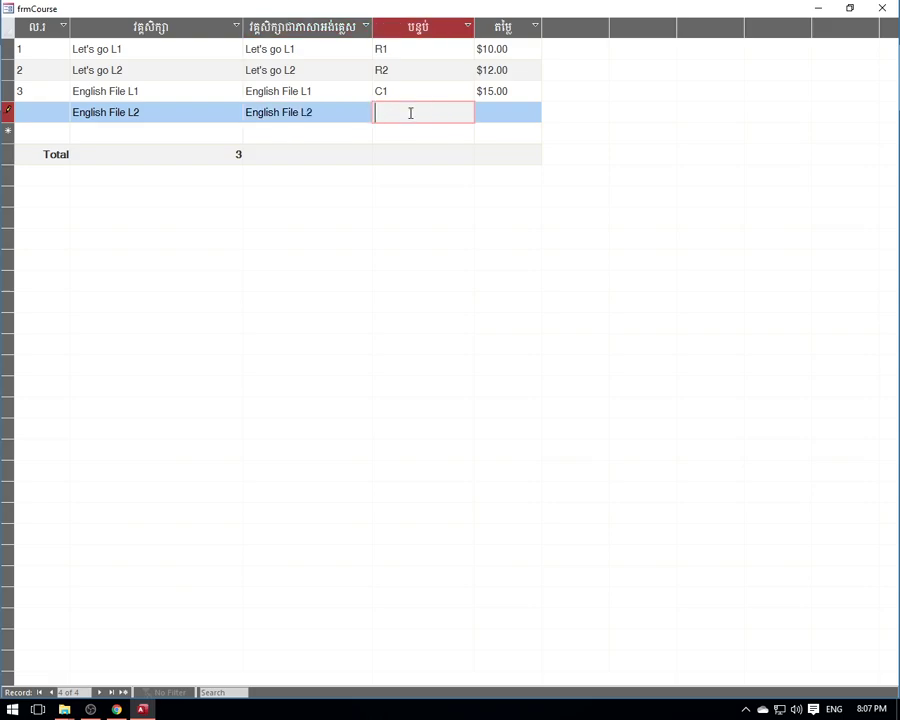
{"action": "type", "text": "C2"}
{"action": "left_click", "coordinate": [500, 111]}
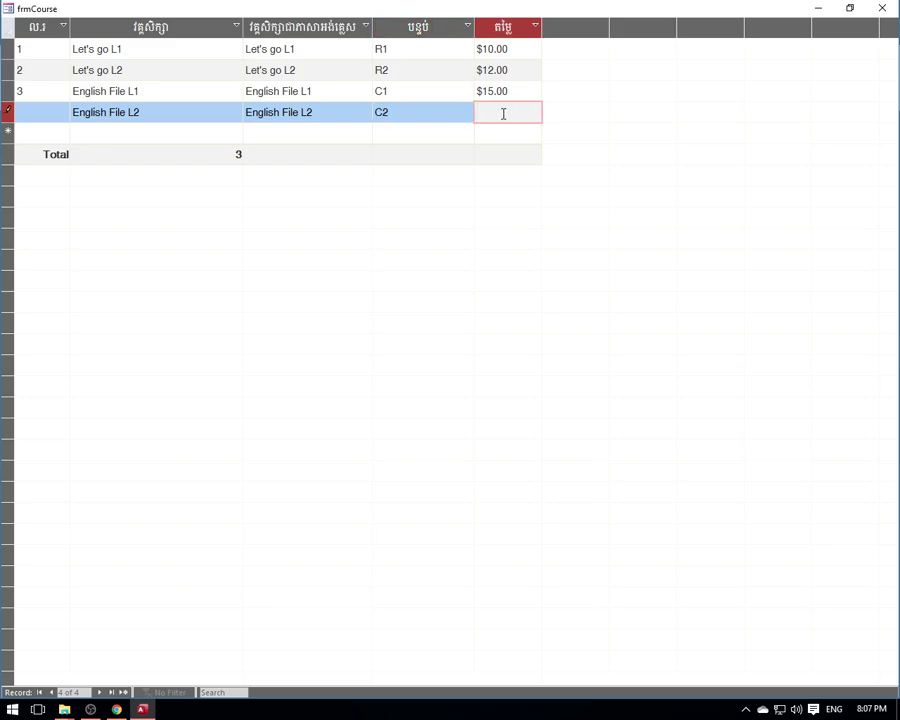
{"action": "type", "text": "6"}
{"action": "key", "text": "BackSpace"}
{"action": "type", "text": "17"}
{"action": "left_click", "coordinate": [111, 132]}
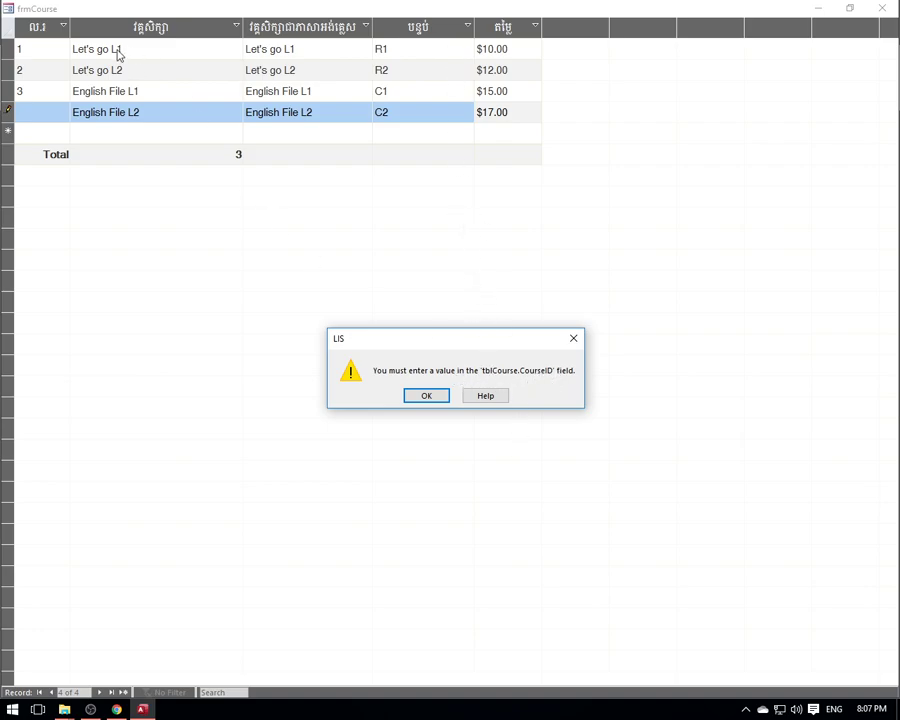
- Dismiss the missing CourseID warning, give the record ID 4, and save it
{"action": "left_click", "coordinate": [426, 396]}
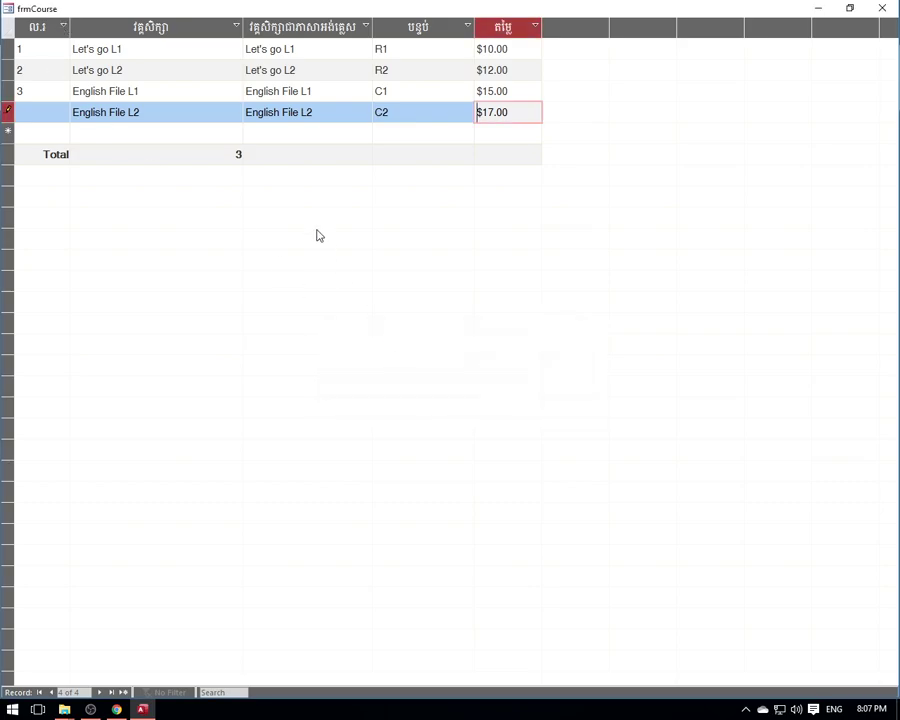
{"action": "left_click", "coordinate": [311, 133]}
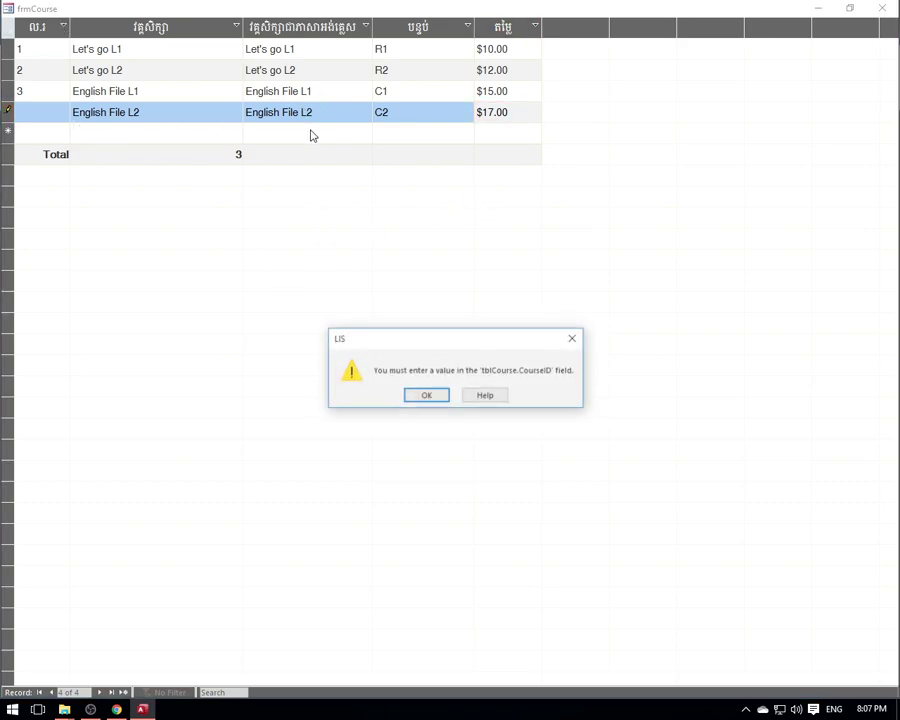
{"action": "left_click", "coordinate": [426, 396]}
{"action": "left_click", "coordinate": [44, 112]}
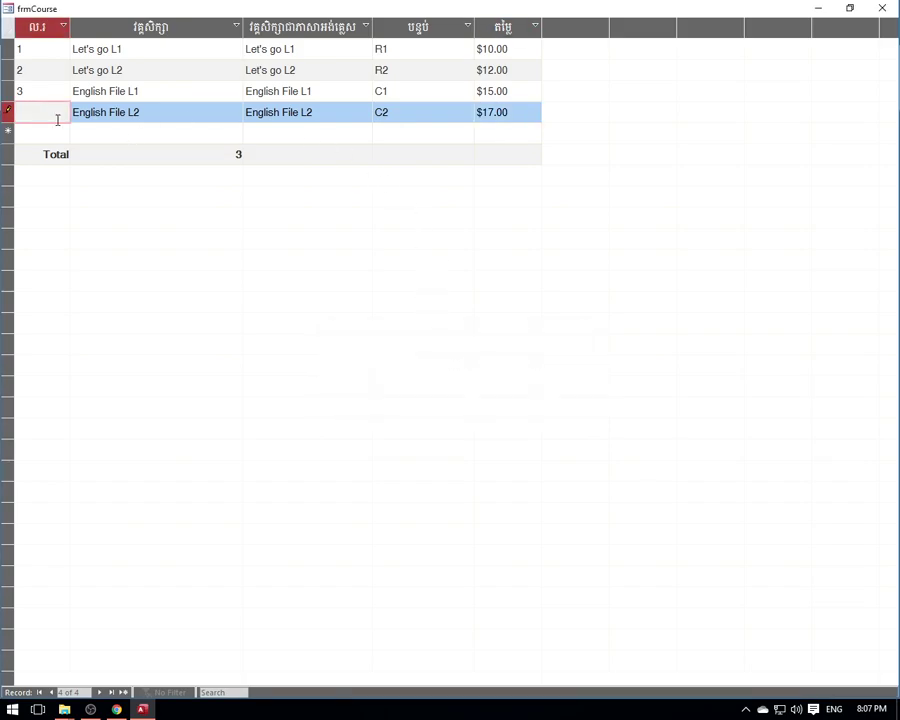
{"action": "type", "text": "4"}
{"action": "left_click", "coordinate": [130, 136]}
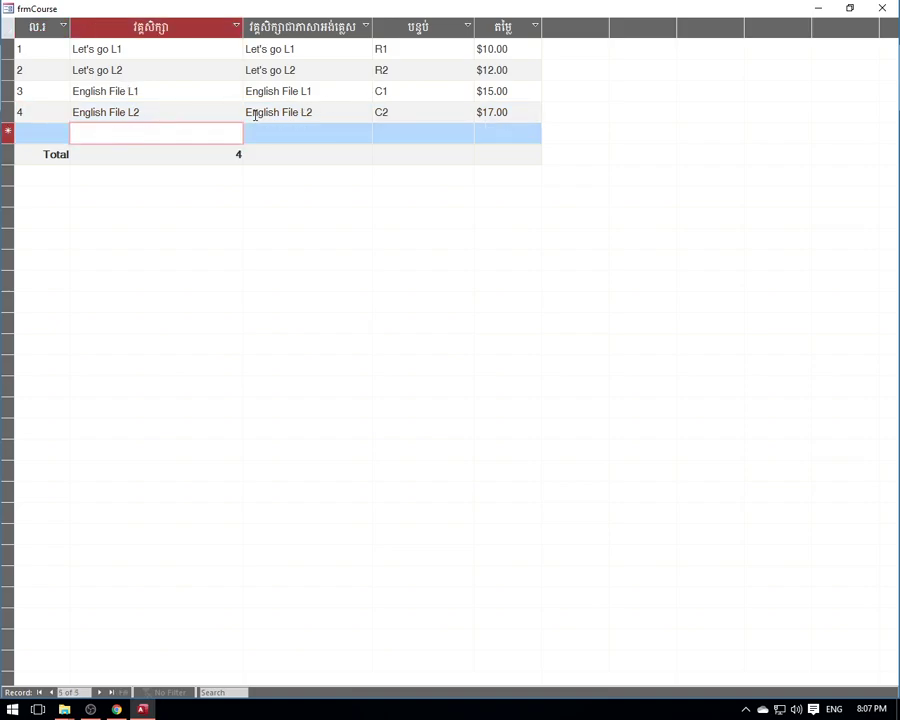
- Give the new course record the ID 5, correcting the mistyped 6
{"action": "left_click", "coordinate": [164, 113]}
{"action": "left_click", "coordinate": [158, 134]}
{"action": "left_click", "coordinate": [27, 133]}
{"action": "left_click", "coordinate": [124, 134]}
{"action": "left_click", "coordinate": [50, 136]}
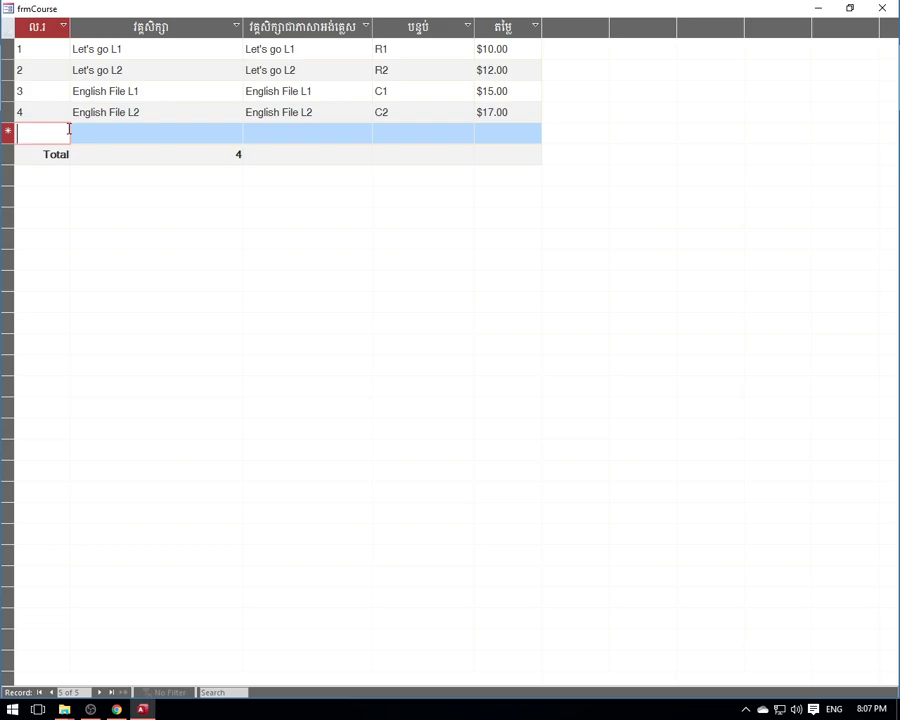
{"action": "type", "text": "6"}
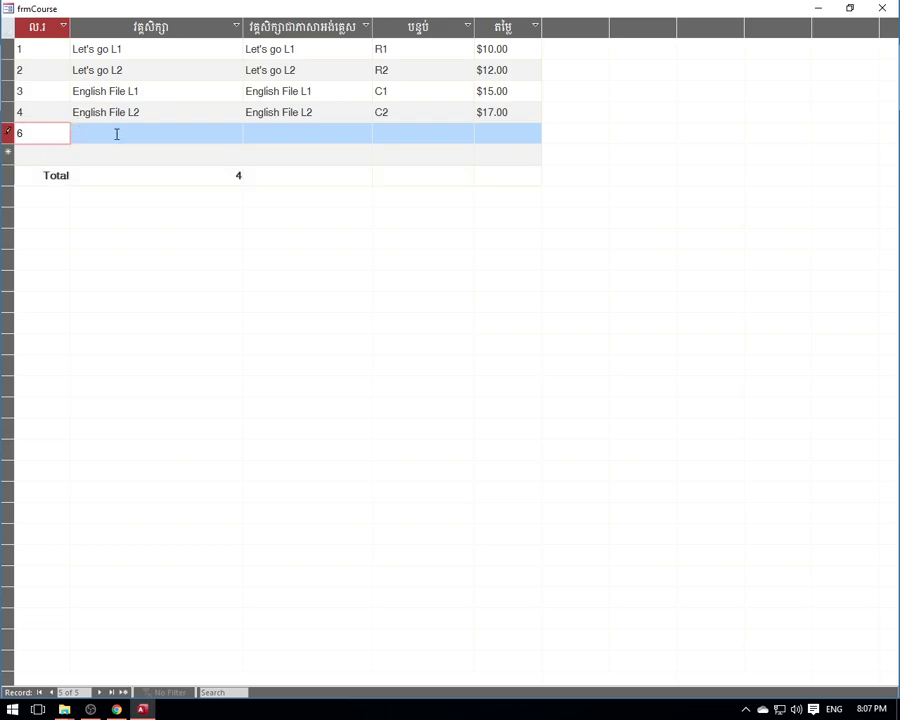
{"action": "double_click", "coordinate": [19, 133]}
{"action": "type", "text": "5"}
{"action": "left_click", "coordinate": [126, 131]}
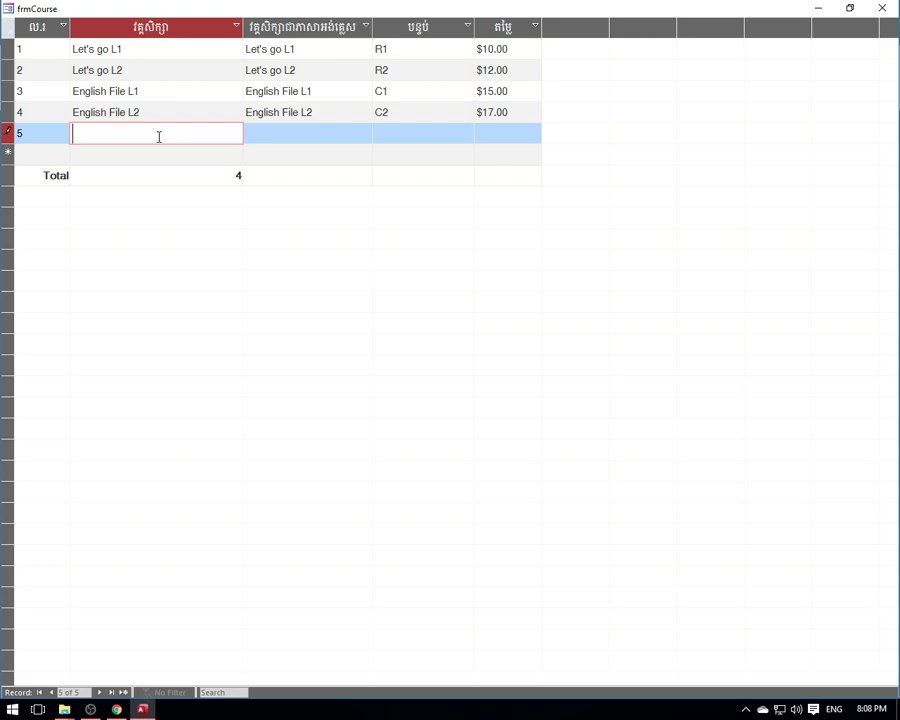
- Enter 'School Bus Fee' and copy it into record 5's English name column
{"action": "type", "text": "Sc"}
{"action": "type", "text": "oo"}
{"action": "key", "text": "BackSpace"}
{"action": "key", "text": "BackSpace"}
{"action": "key", "text": "BackSpace"}
{"action": "type", "text": "chool Bus Fee"}
{"action": "left_click_drag", "start_coordinate": [167, 131], "coordinate": [60, 130]}
{"action": "right_click", "coordinate": [98, 132]}
{"action": "left_click", "coordinate": [153, 161]}
{"action": "left_click", "coordinate": [268, 142]}
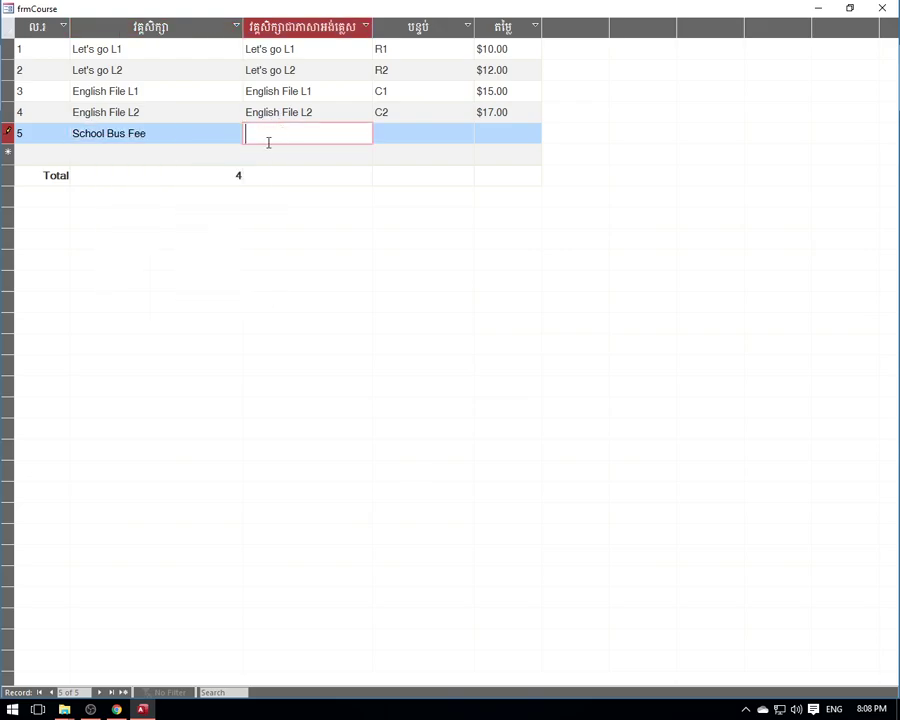
{"action": "key", "text": "ctrl+v"}
- Replace record 5's course name with the Khmer name 'ប្លៃជិះឡាន'
{"action": "left_click_drag", "start_coordinate": [166, 134], "coordinate": [60, 133]}
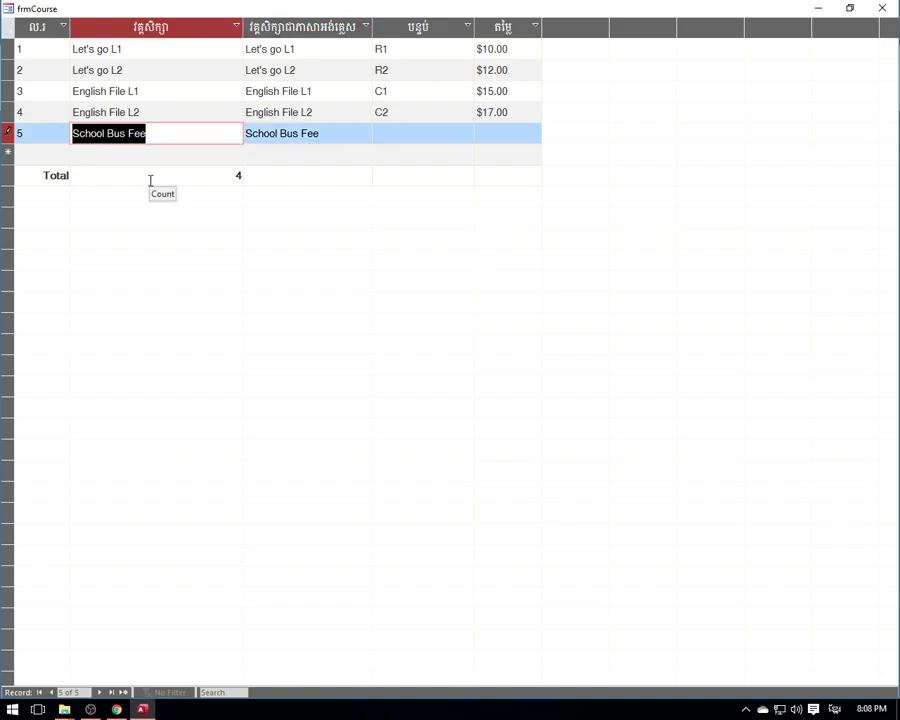
{"action": "key", "text": "Delete"}
{"action": "type", "text": "ប"}
{"action": "type", "text": "្លៃ"}
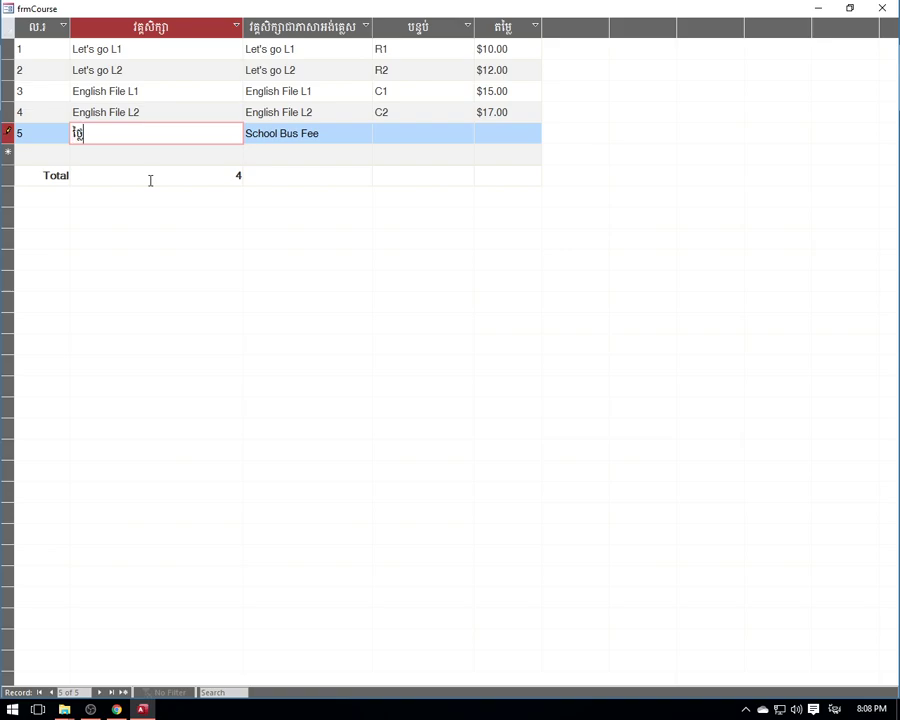
{"action": "type", "text": "ជិះឡាន"}
{"action": "key", "text": "Tab"}
- Set record 5's room to Bus1 after switching the keyboard to English
{"action": "left_click", "coordinate": [397, 142]}
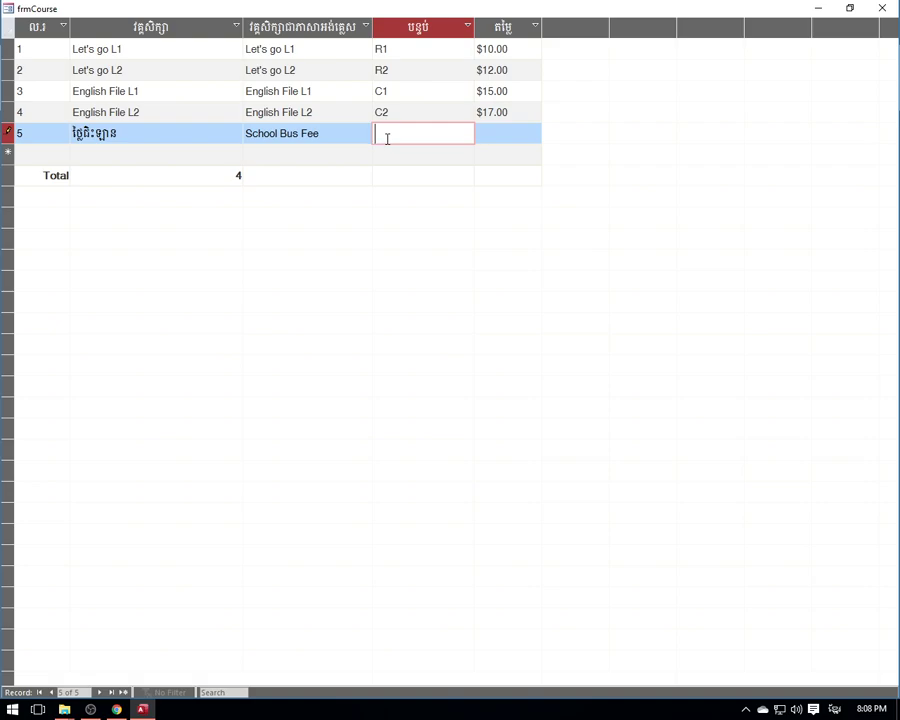
{"action": "type", "text": "ភក"}
{"action": "key", "text": "BackSpace"}
{"action": "key", "text": "BackSpace"}
{"action": "type", "text": "ភក"}
{"action": "key", "text": "BackSpace"}
{"action": "key", "text": "BackSpace"}
{"action": "type", "text": "L1"}
{"action": "key", "text": "BackSpace"}
{"action": "key", "text": "BackSpace"}
{"action": "key", "text": "alt+shift"}
{"action": "type", "text": "Sok"}
{"action": "left_click_drag", "start_coordinate": [404, 135], "coordinate": [364, 133]}
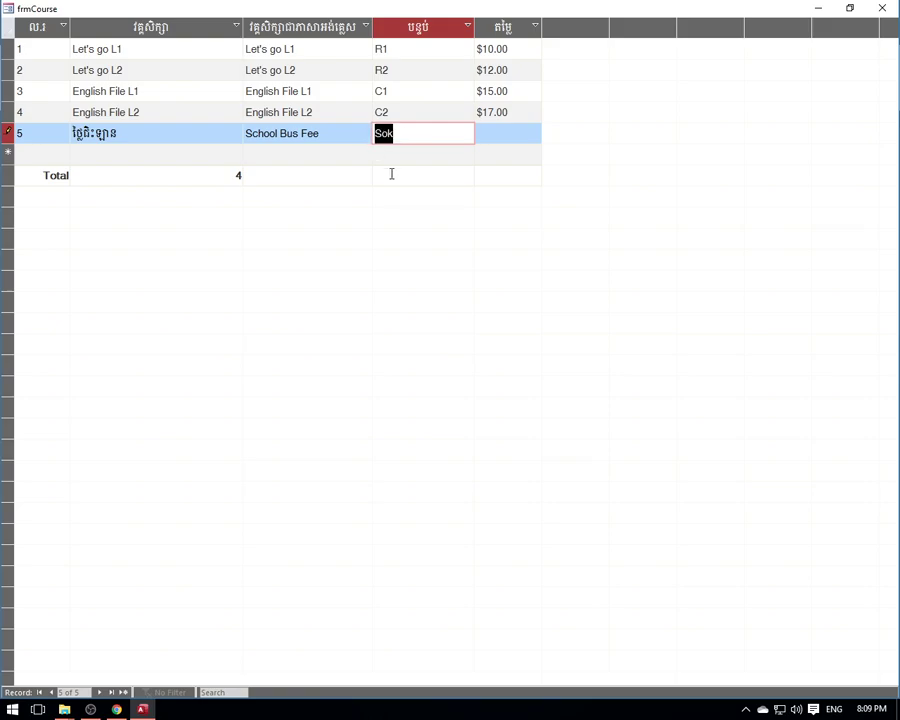
{"action": "type", "text": "Bus1"}
- Give record 5 a price of $10.00
{"action": "left_click", "coordinate": [501, 133]}
{"action": "type", "text": "10"}
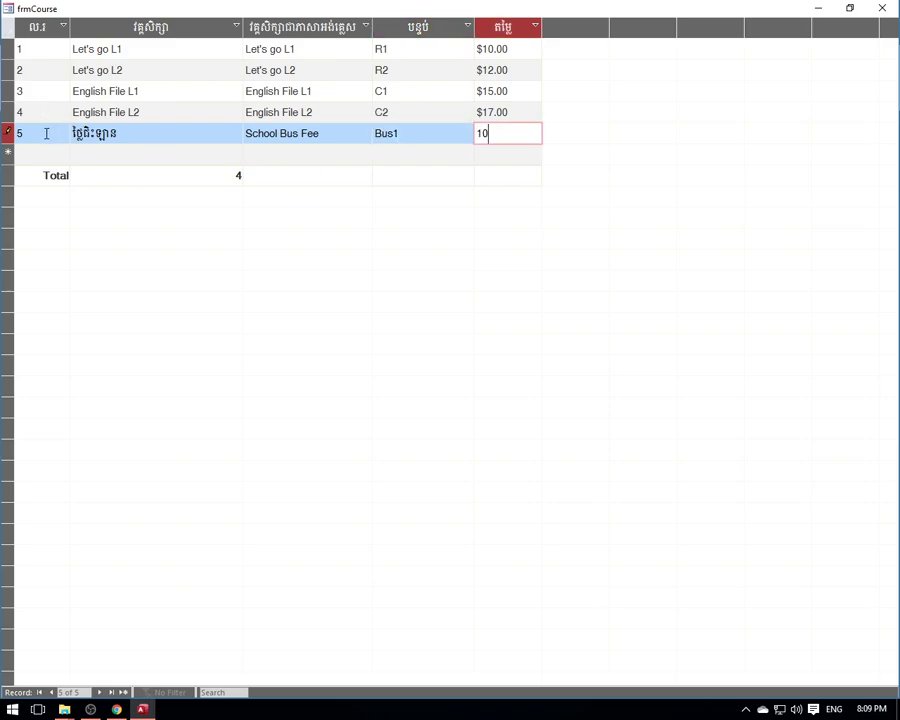
{"action": "left_click", "coordinate": [46, 133]}
{"action": "left_click", "coordinate": [42, 154]}
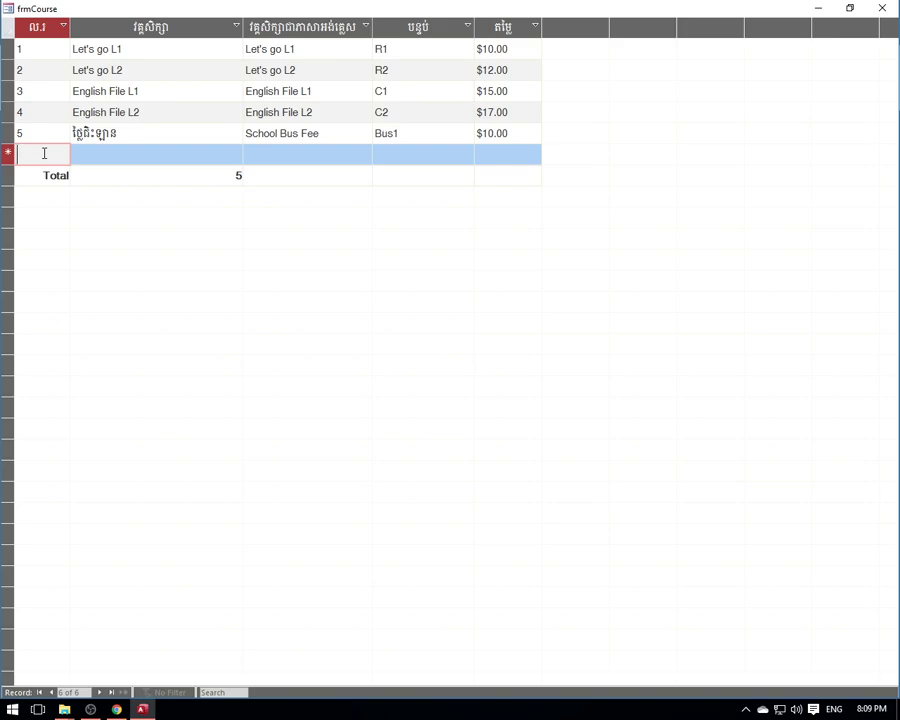
- Start record 6 with ID 6 and copy record 5's Khmer course name into it
{"action": "type", "text": "6"}
{"action": "left_click", "coordinate": [116, 150]}
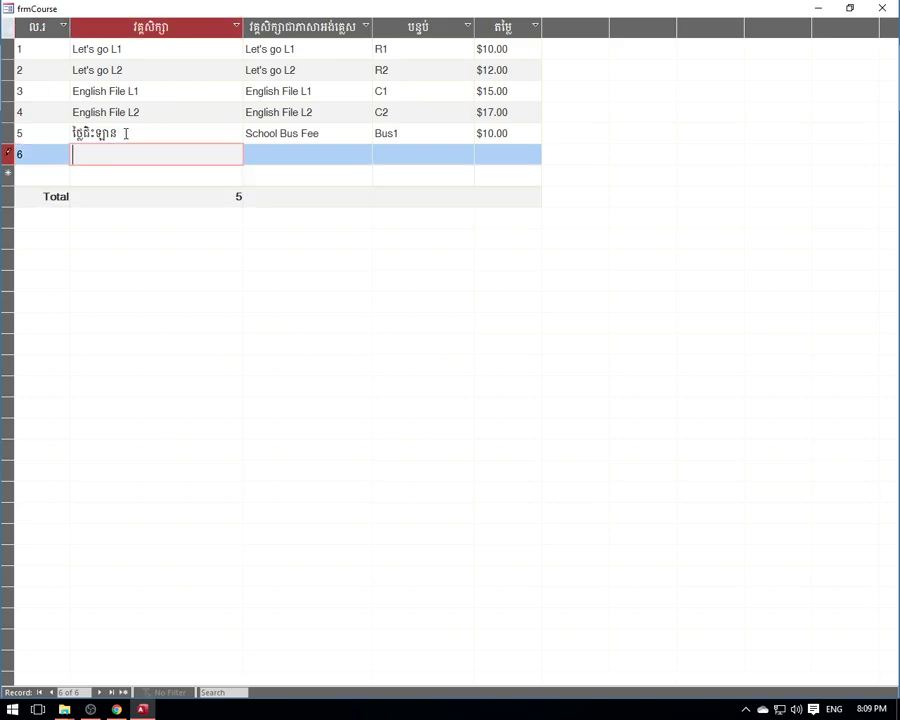
{"action": "double_click", "coordinate": [126, 133]}
{"action": "right_click", "coordinate": [82, 131]}
{"action": "left_click", "coordinate": [116, 157]}
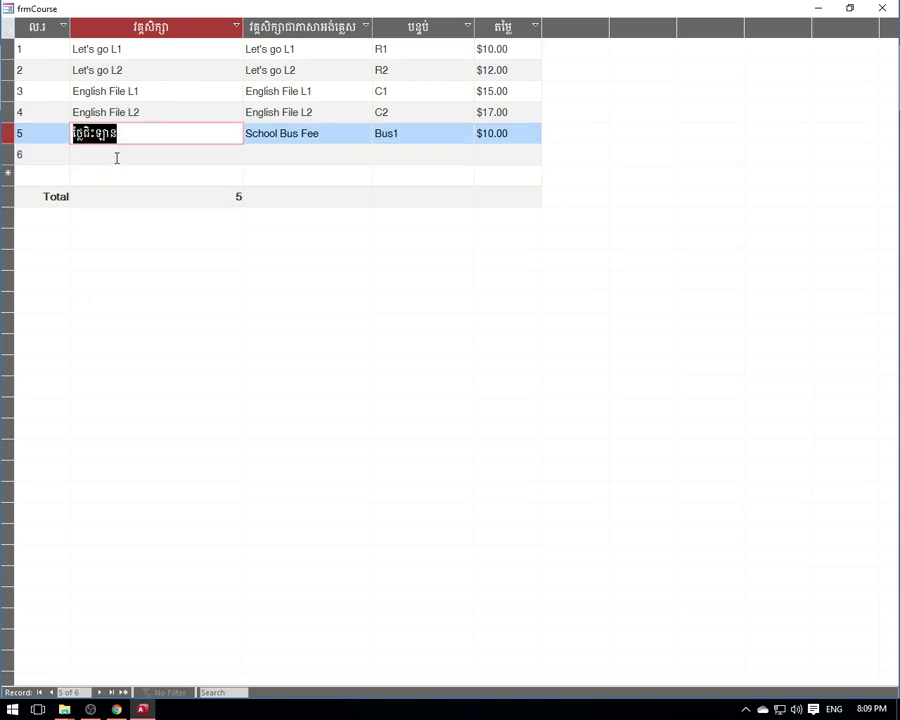
{"action": "left_click", "coordinate": [116, 157]}
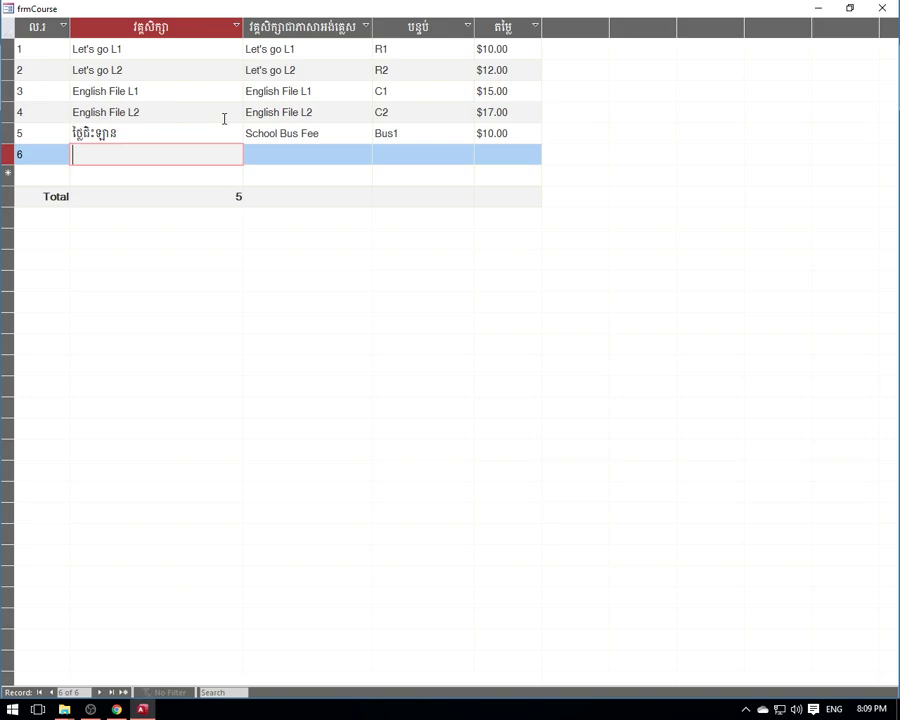
{"action": "key", "text": "ctrl+v"}
- Append '១' to record 5's Khmer course name
{"action": "left_click", "coordinate": [151, 133]}
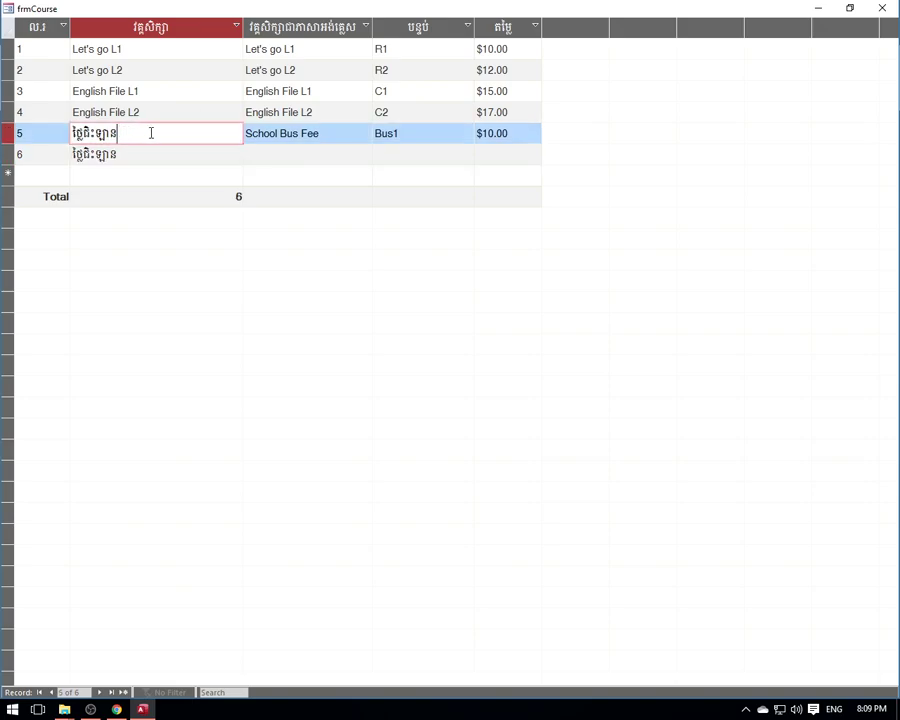
{"action": "left_click", "coordinate": [133, 155]}
{"action": "left_click", "coordinate": [125, 135]}
{"action": "type", "text": "១"}
{"action": "left_click", "coordinate": [157, 158]}
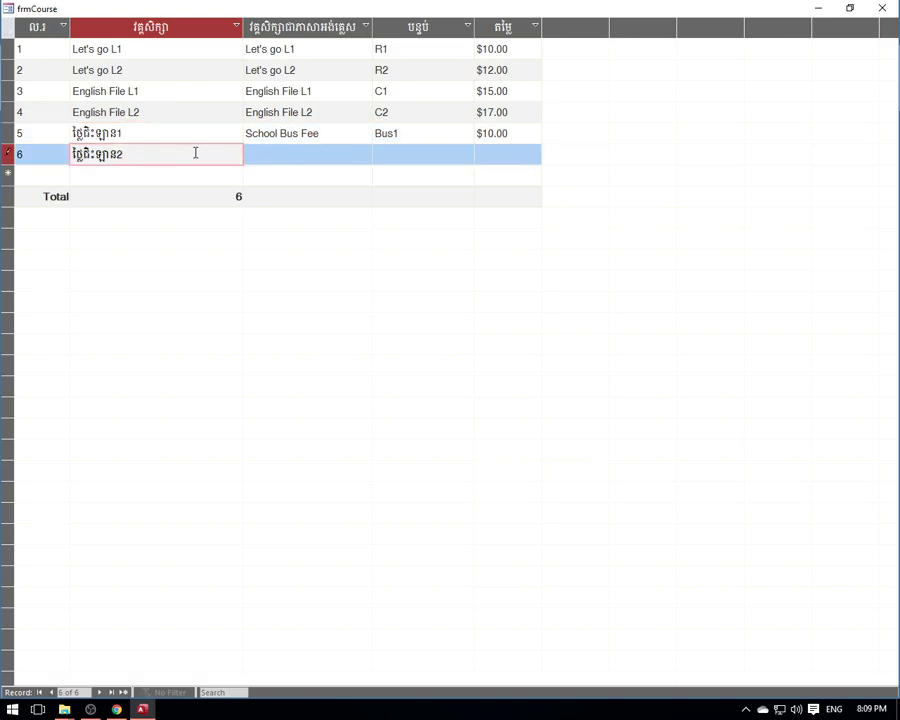
- Copy the English name 'School Bus Fee1' from record 5 into record 6
{"action": "left_click", "coordinate": [324, 136]}
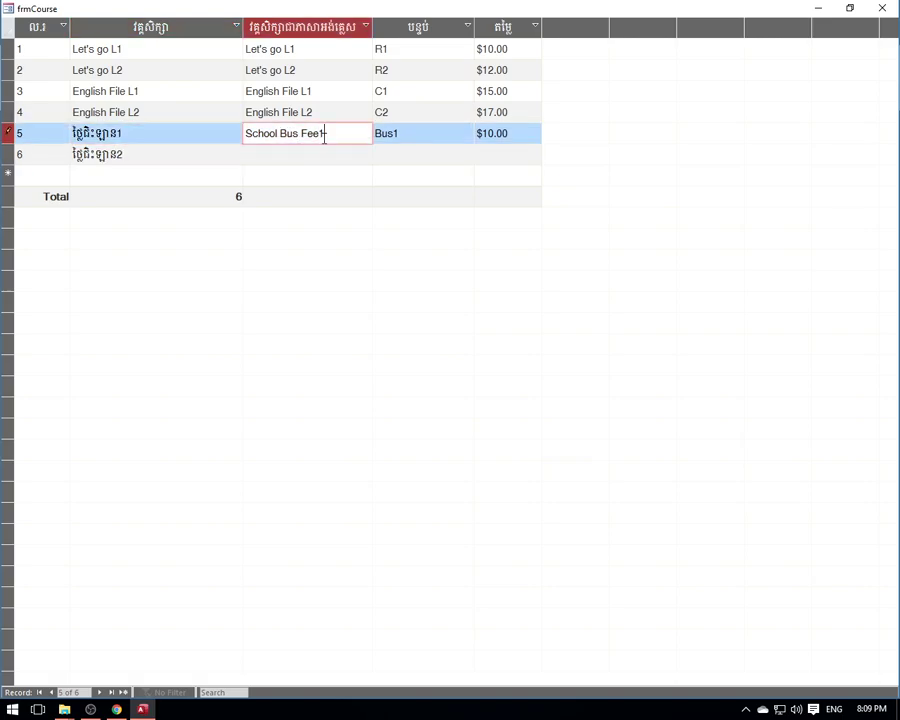
{"action": "left_click_drag", "start_coordinate": [324, 142], "coordinate": [243, 122]}
{"action": "right_click", "coordinate": [282, 133]}
{"action": "left_click", "coordinate": [322, 163]}
{"action": "left_click", "coordinate": [304, 157]}
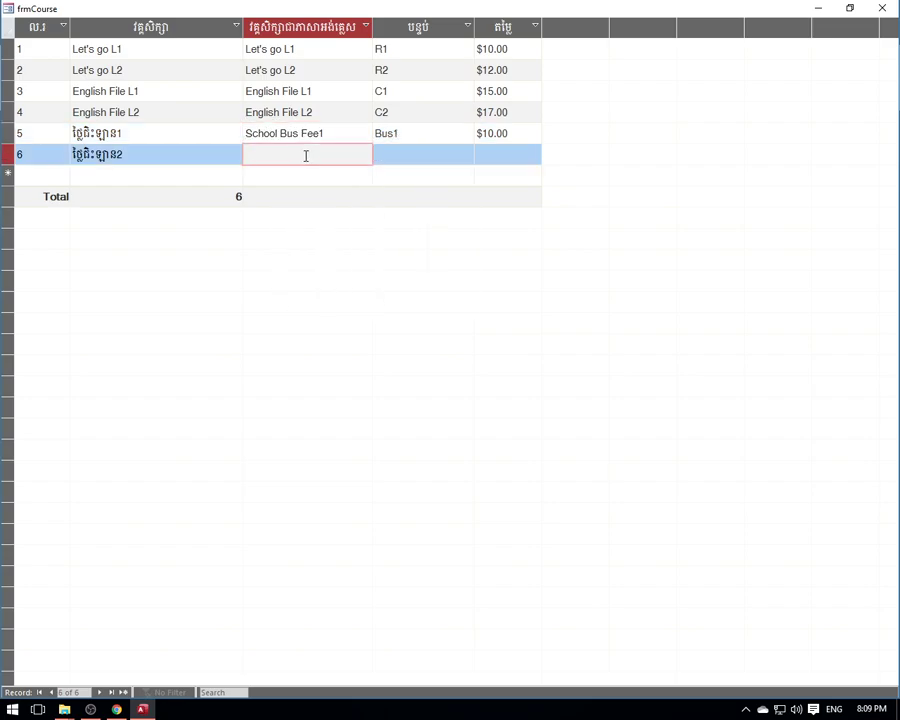
{"action": "key", "text": "ctrl+v"}
- Copy room Bus1 into record 6 and give it a $10.00 price
{"action": "left_click", "coordinate": [397, 153]}
{"action": "left_click_drag", "start_coordinate": [402, 133], "coordinate": [347, 130]}
{"action": "right_click", "coordinate": [383, 133]}
{"action": "left_click", "coordinate": [417, 160]}
{"action": "left_click", "coordinate": [406, 154]}
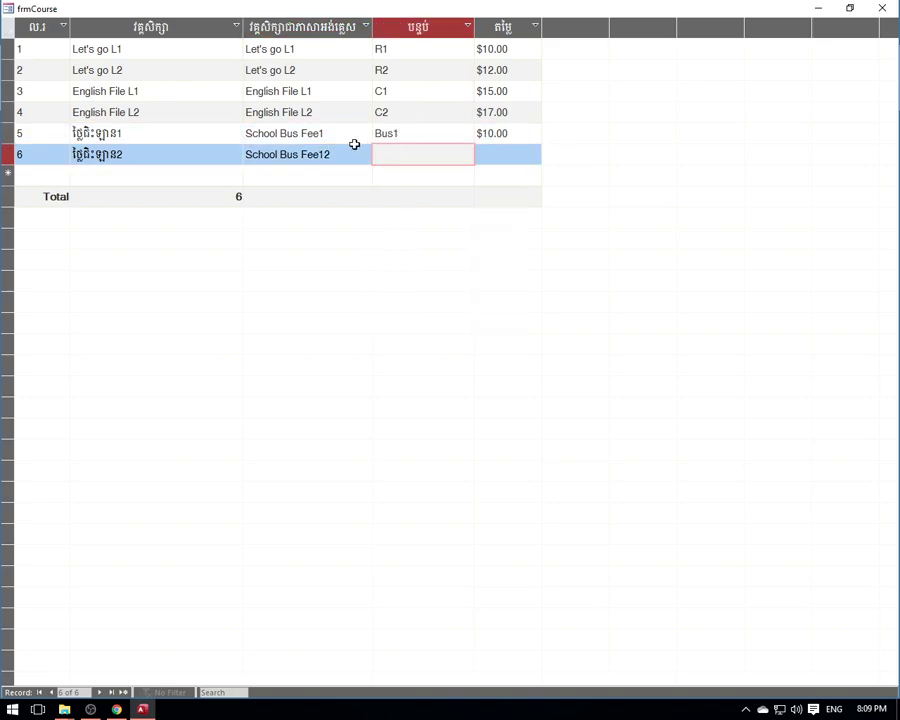
{"action": "key", "text": "ctrl+v"}
{"action": "left_click", "coordinate": [500, 156]}
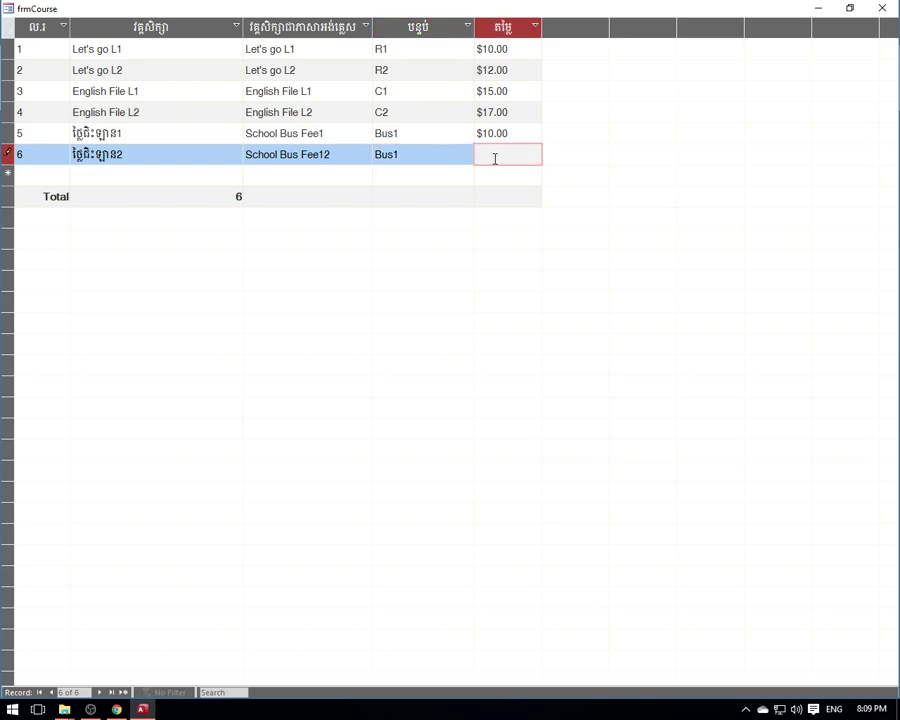
{"action": "left_click", "coordinate": [398, 134]}
- Adjust the trailing digit at the end of record 5's Khmer course name
{"action": "left_click", "coordinate": [339, 135]}
{"action": "left_click", "coordinate": [396, 138]}
{"action": "left_click", "coordinate": [335, 153]}
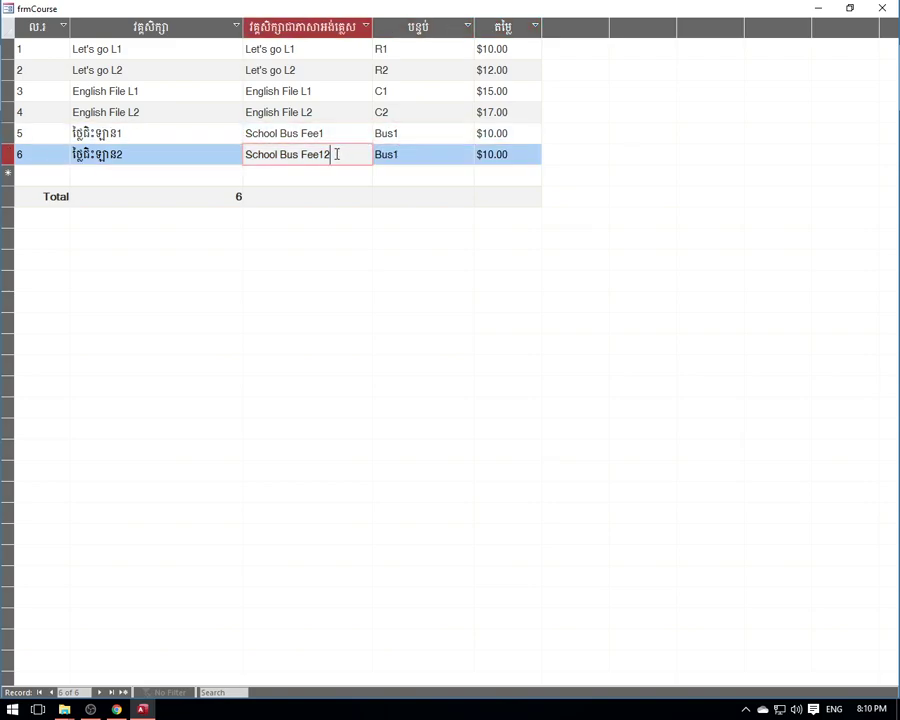
{"action": "left_click", "coordinate": [138, 133]}
{"action": "key", "text": "shift+Left"}
{"action": "key", "text": "Right"}
{"action": "key", "text": "shift+Left"}
{"action": "key", "text": "shift+Left"}
{"action": "key", "text": "shift+Right"}
{"action": "key", "text": "Right"}
- Check the trailing 1 and 2 distinguishing records 5 and 6's course names
{"action": "double_click", "coordinate": [121, 153]}
{"action": "key", "text": "Right"}
{"action": "double_click", "coordinate": [120, 134]}
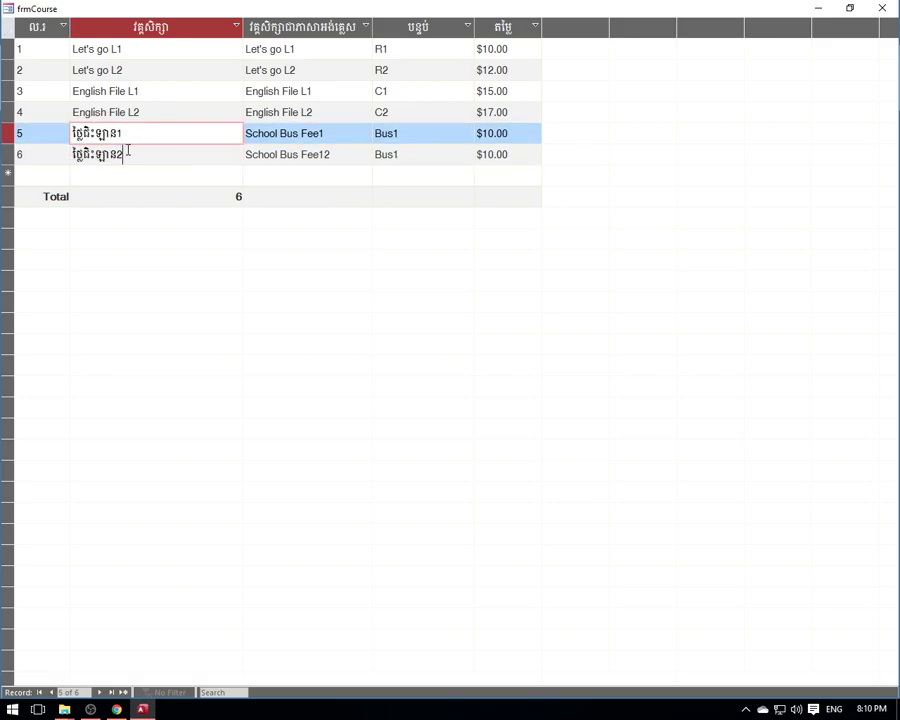
{"action": "double_click", "coordinate": [129, 151]}
{"action": "double_click", "coordinate": [121, 133]}
{"action": "left_click", "coordinate": [142, 152]}
{"action": "double_click", "coordinate": [142, 134]}
{"action": "key", "text": "Tab"}
{"action": "key", "text": "Down"}
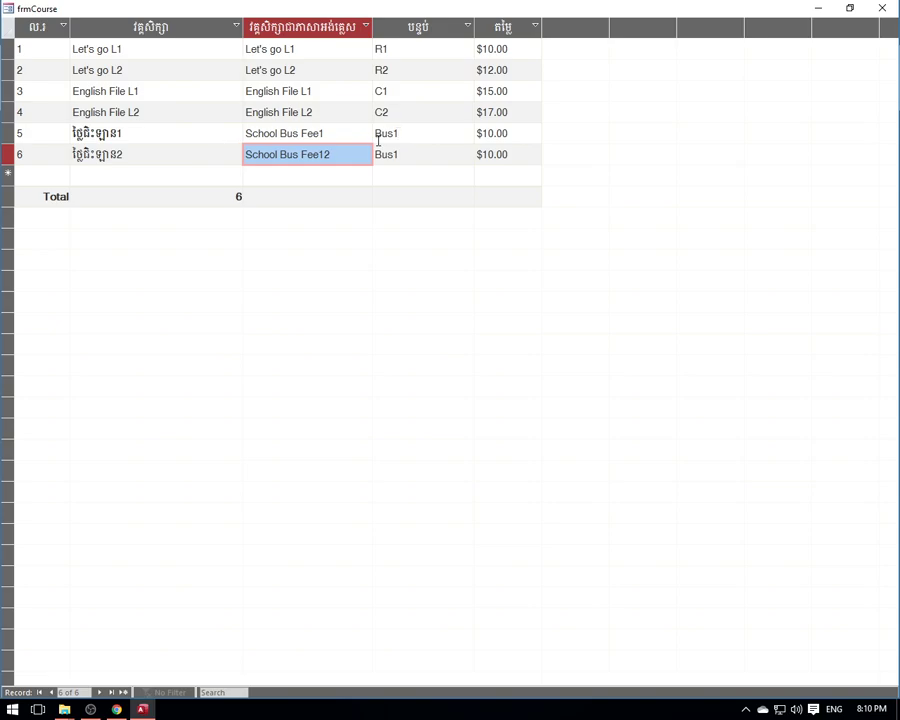
- Return to the end of record 6's English name, School Bus Fee12
{"action": "left_click", "coordinate": [43, 174]}
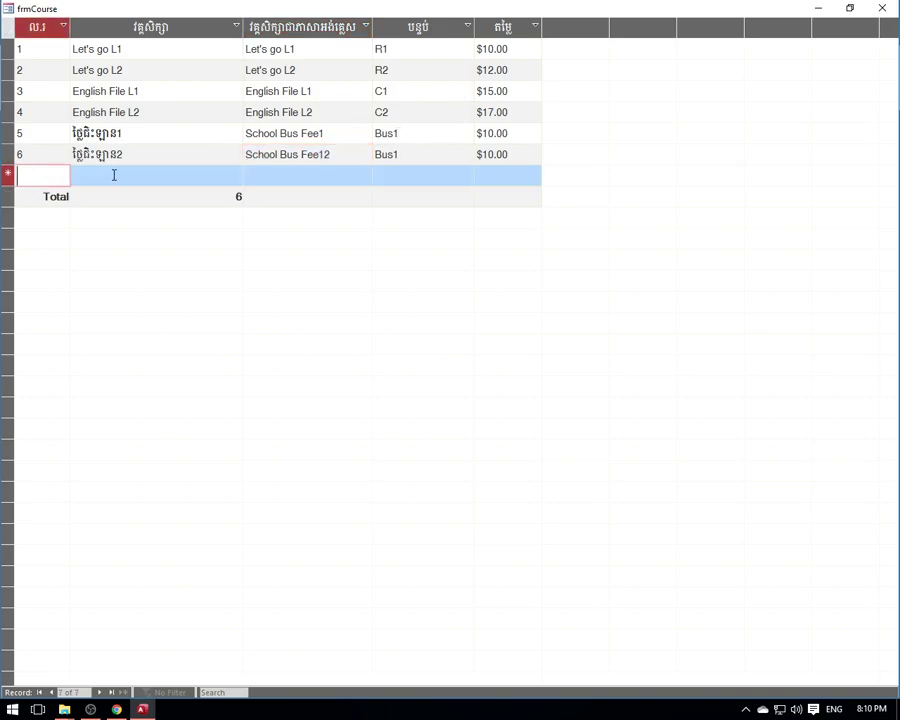
{"action": "key", "text": "Tab"}
{"action": "key", "text": "Tab"}
{"action": "key", "text": "Tab"}
{"action": "left_click", "coordinate": [297, 163]}
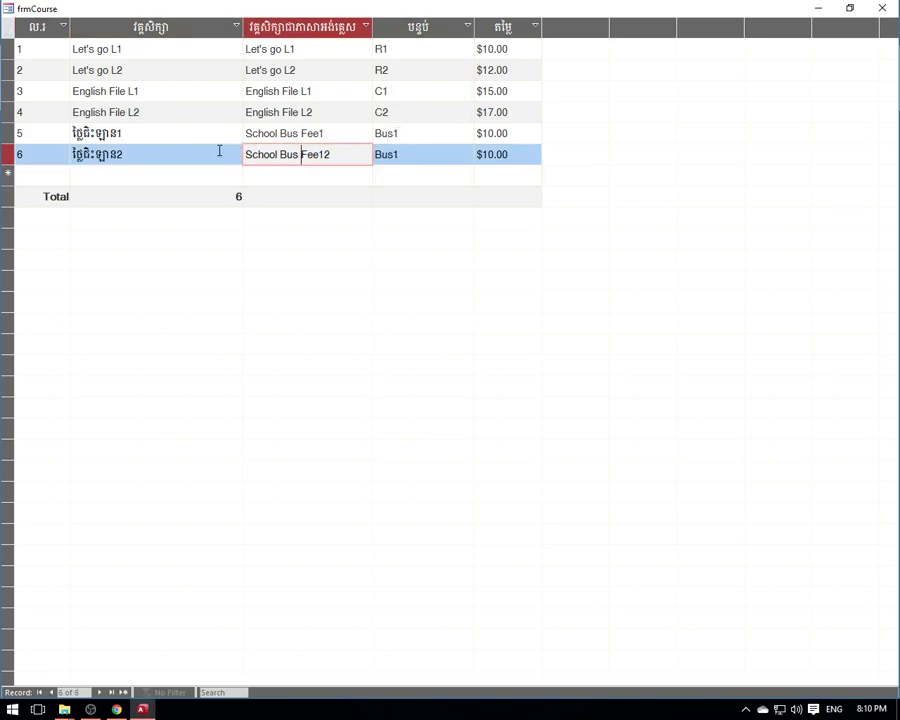
{"action": "left_click", "coordinate": [229, 152]}
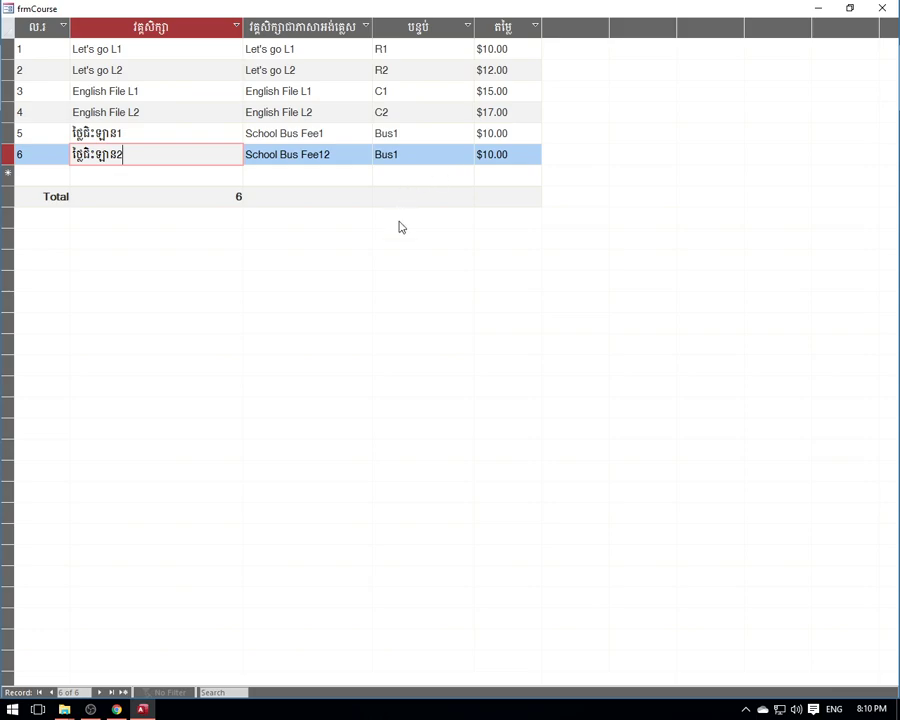
{"action": "left_click", "coordinate": [882, 9]}
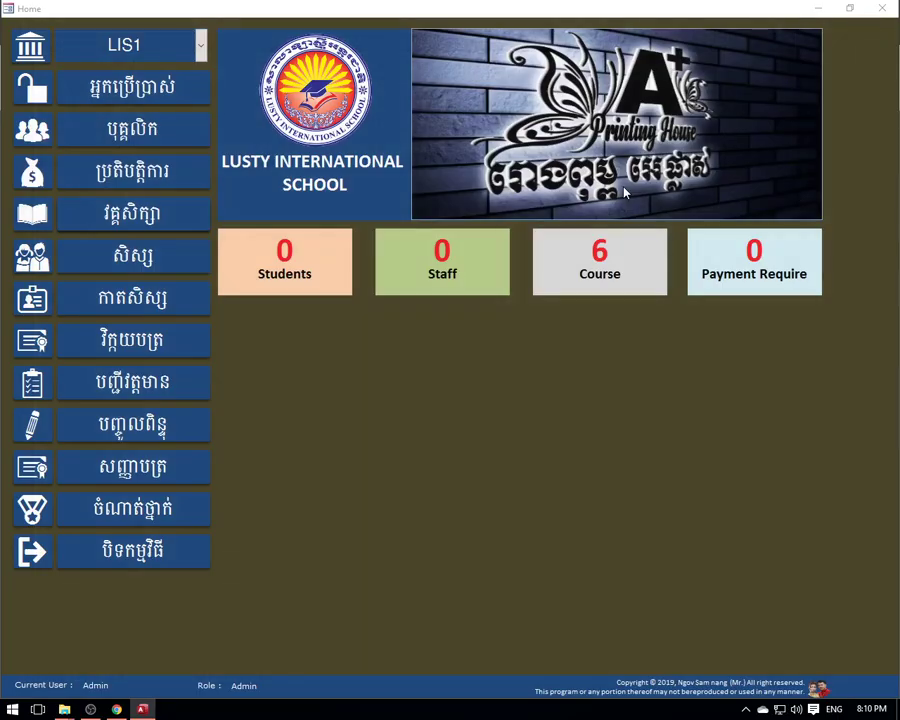
{"action": "left_click", "coordinate": [602, 276]}
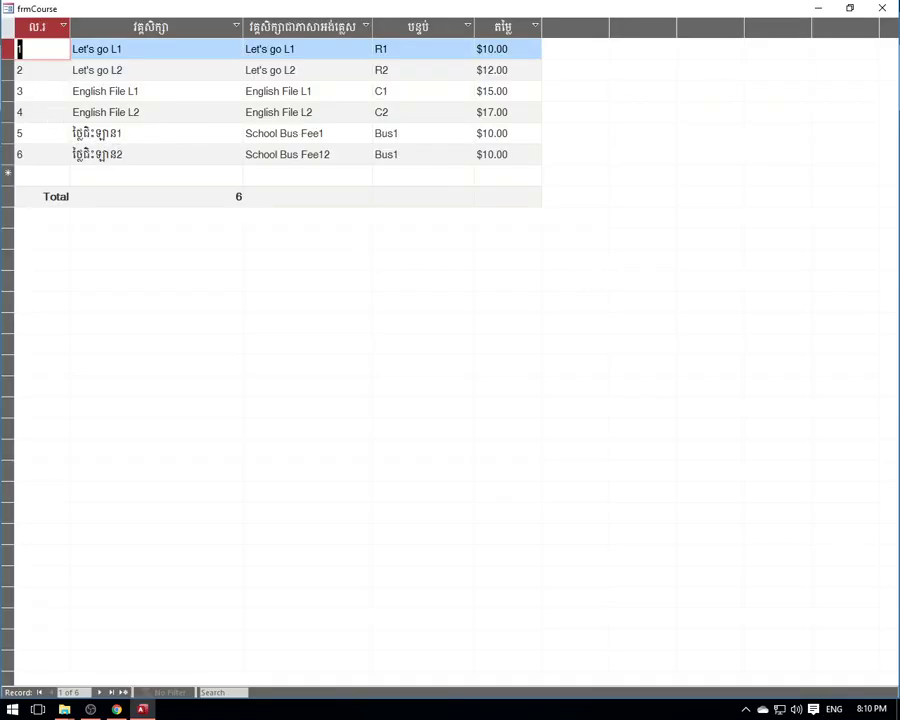
{"action": "left_click", "coordinate": [882, 9]}
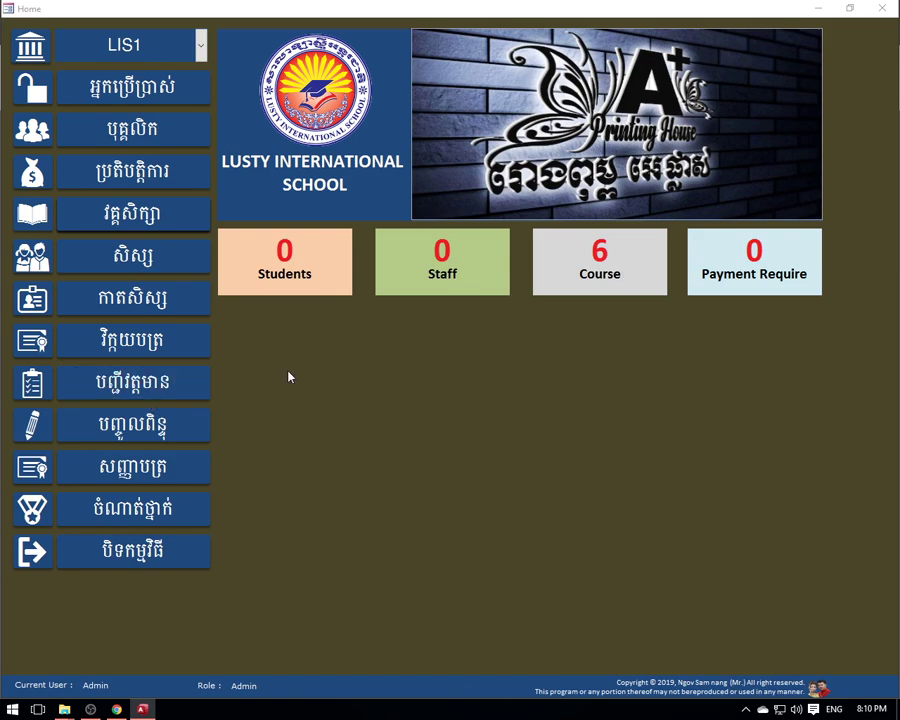
{"action": "left_click", "coordinate": [602, 280]}
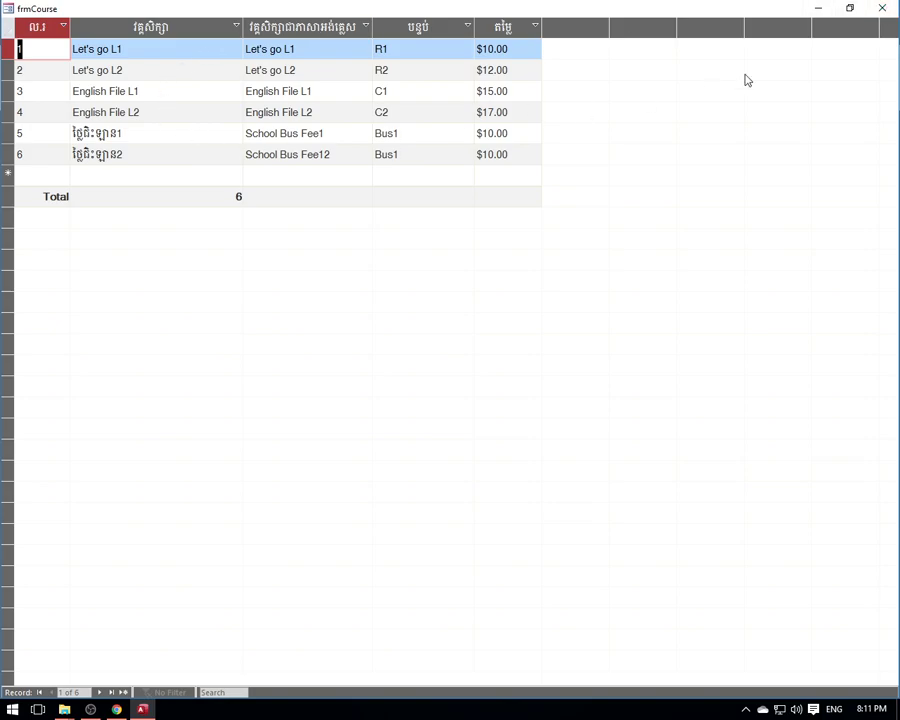
- Close the course list and preview student ID cards for course R1-Let's go L1
{"action": "left_click", "coordinate": [881, 9]}
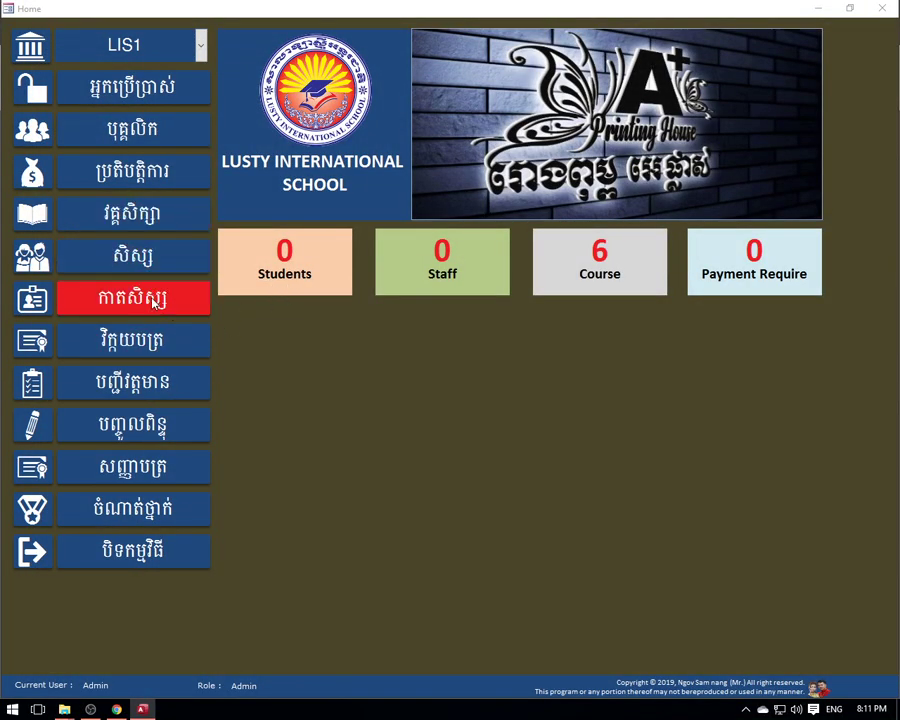
{"action": "left_click", "coordinate": [155, 303]}
{"action": "left_click", "coordinate": [573, 343]}
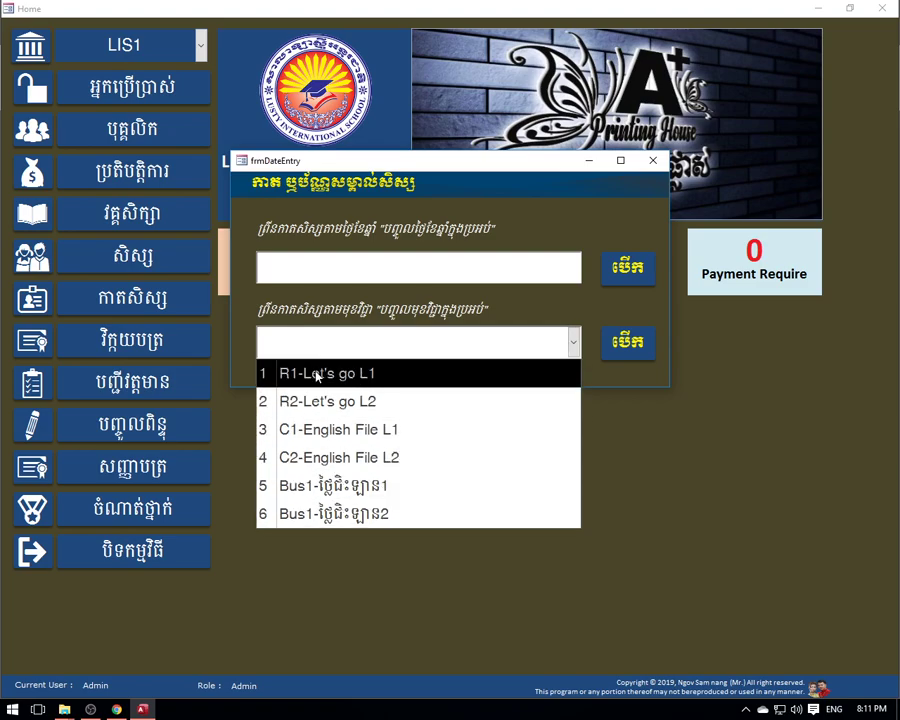
{"action": "left_click", "coordinate": [325, 374]}
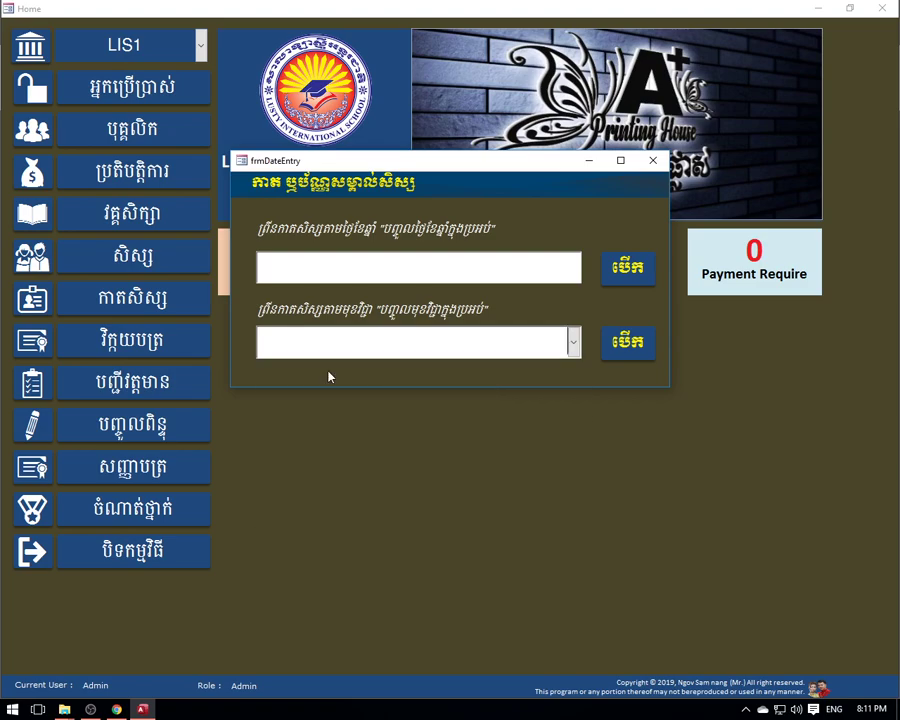
{"action": "left_click", "coordinate": [627, 345]}
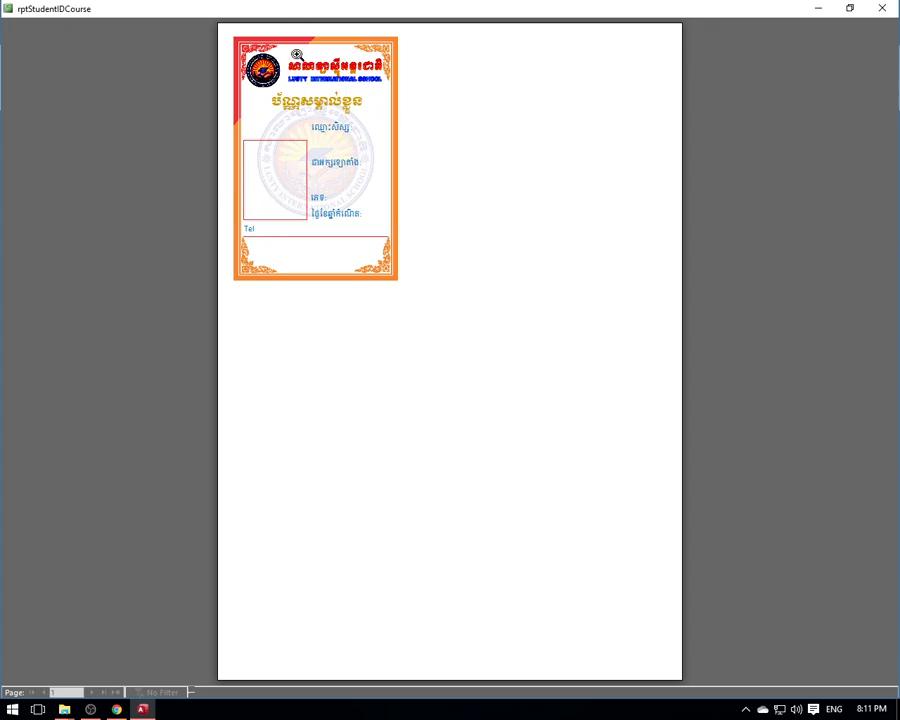
{"action": "left_click", "coordinate": [882, 8]}
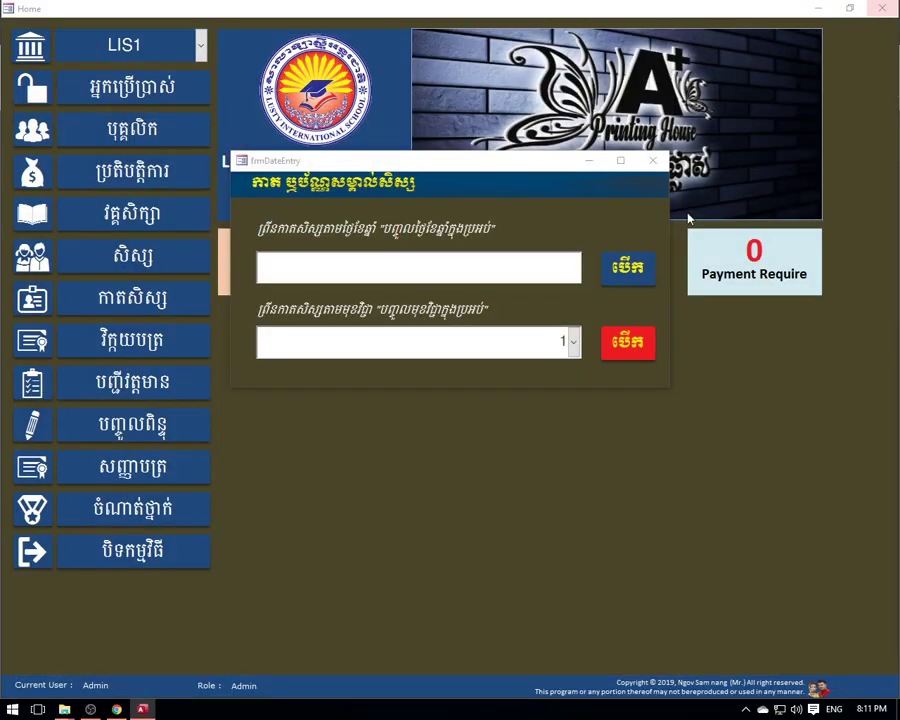
- Preview ID cards for course C2-English File L2, then close the preview and card dialog
{"action": "left_click", "coordinate": [572, 342]}
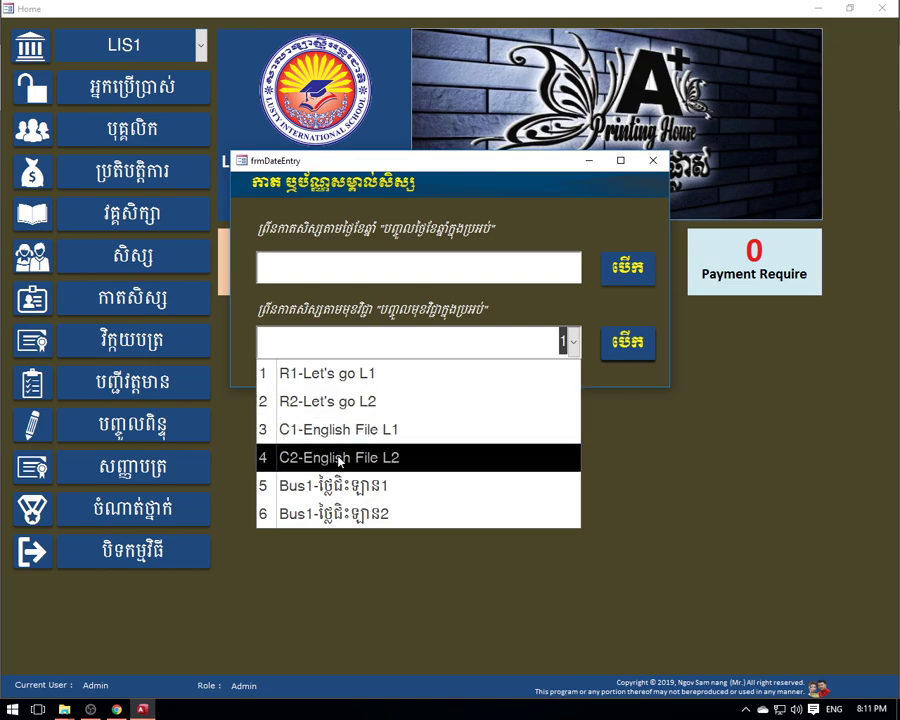
{"action": "left_click", "coordinate": [321, 460]}
{"action": "left_click", "coordinate": [628, 342]}
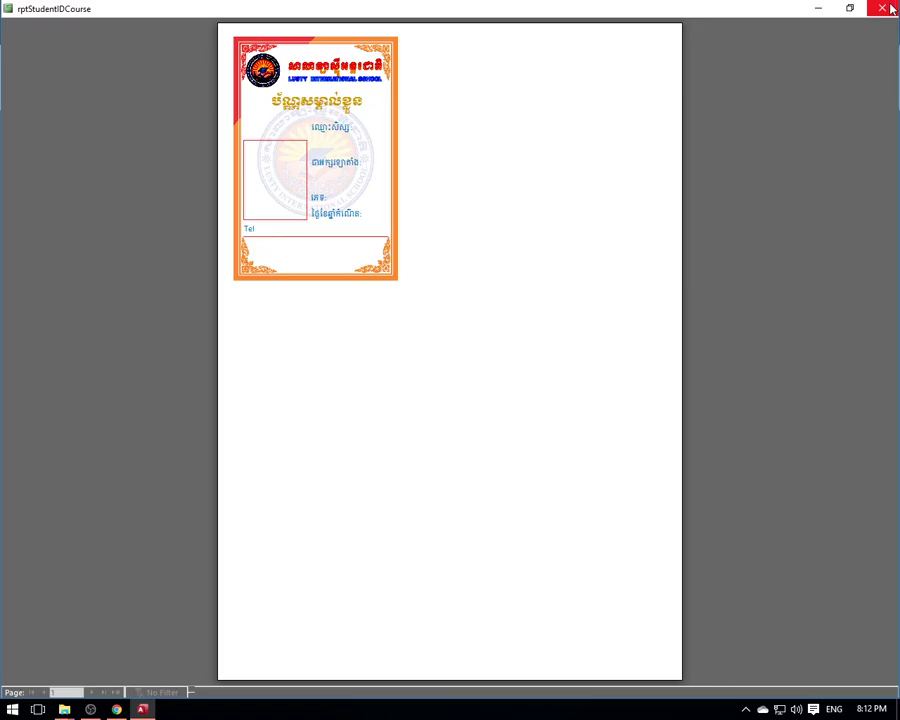
{"action": "left_click", "coordinate": [882, 8]}
{"action": "left_click", "coordinate": [651, 161]}
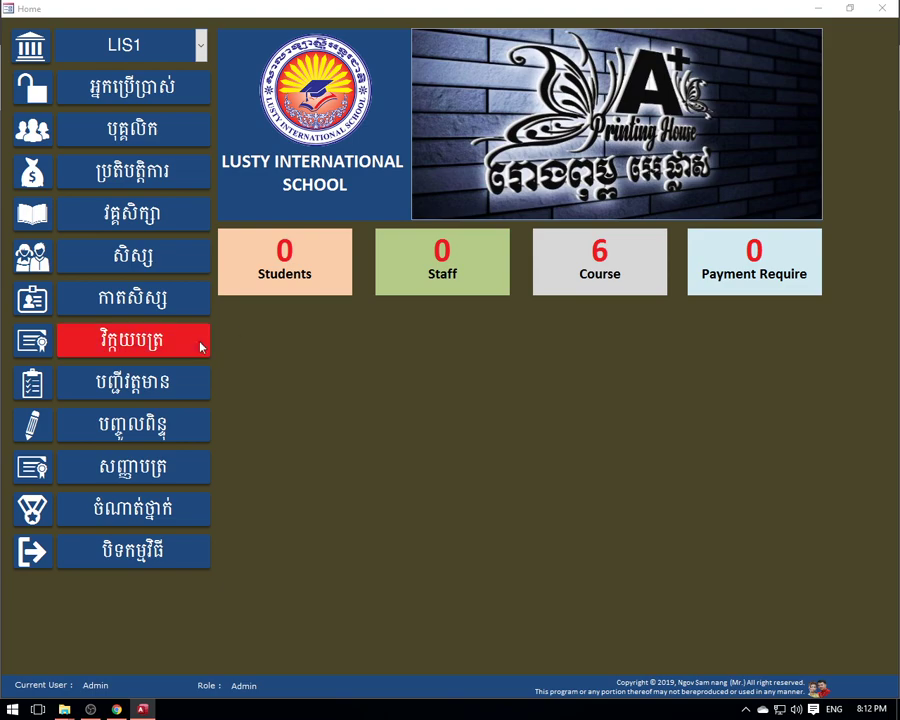
{"action": "left_click", "coordinate": [135, 347]}
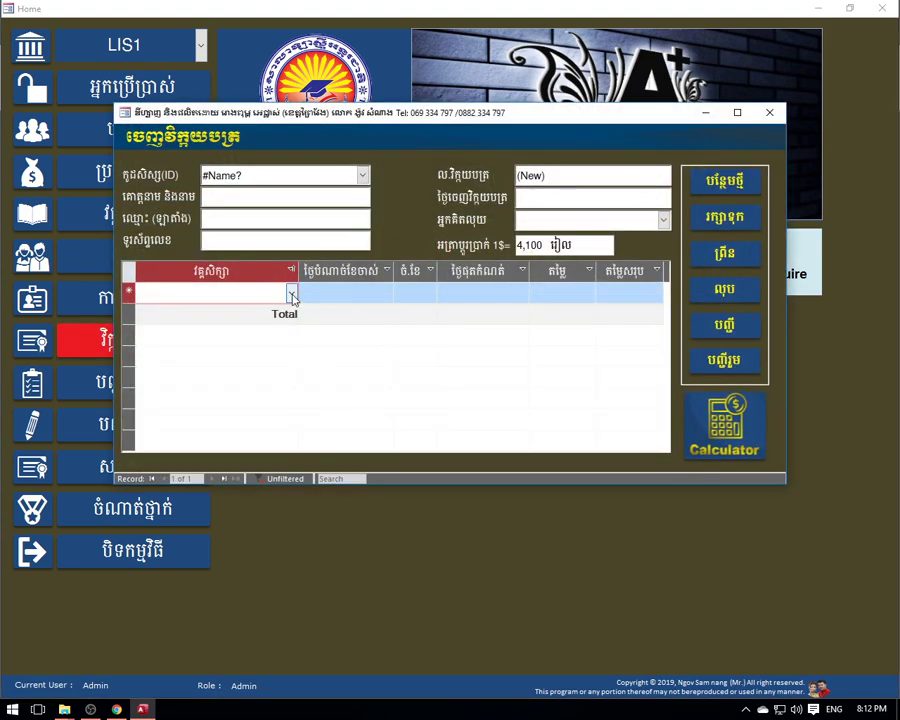
{"action": "left_click", "coordinate": [291, 294]}
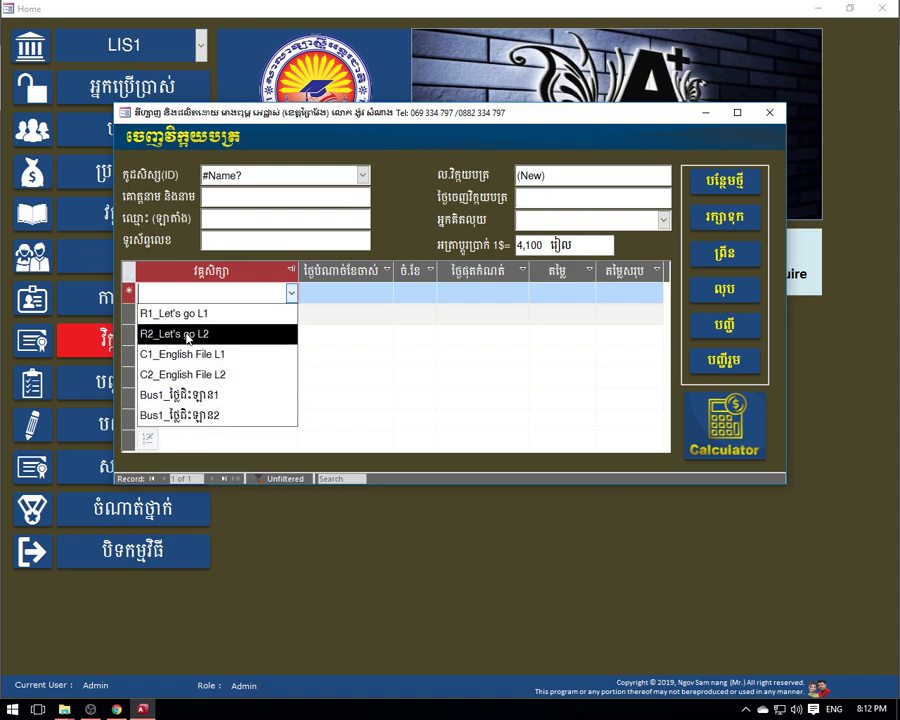
{"action": "left_click", "coordinate": [769, 112]}
{"action": "left_click", "coordinate": [769, 112]}
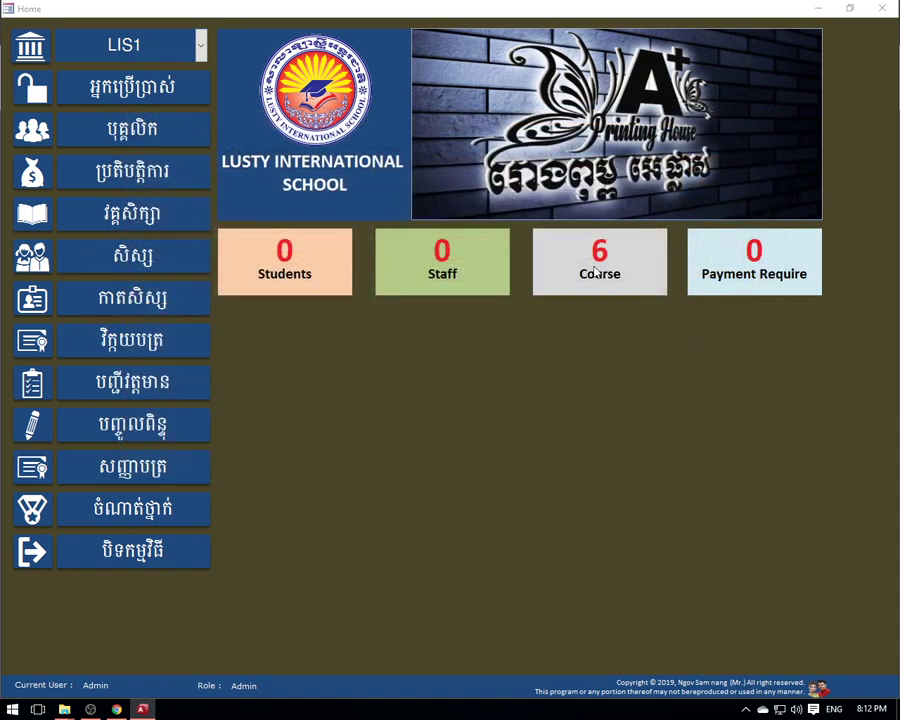
{"action": "left_click", "coordinate": [557, 240]}
{"action": "left_click", "coordinate": [882, 8]}
{"action": "left_click", "coordinate": [133, 426]}
{"action": "left_click", "coordinate": [599, 316]}
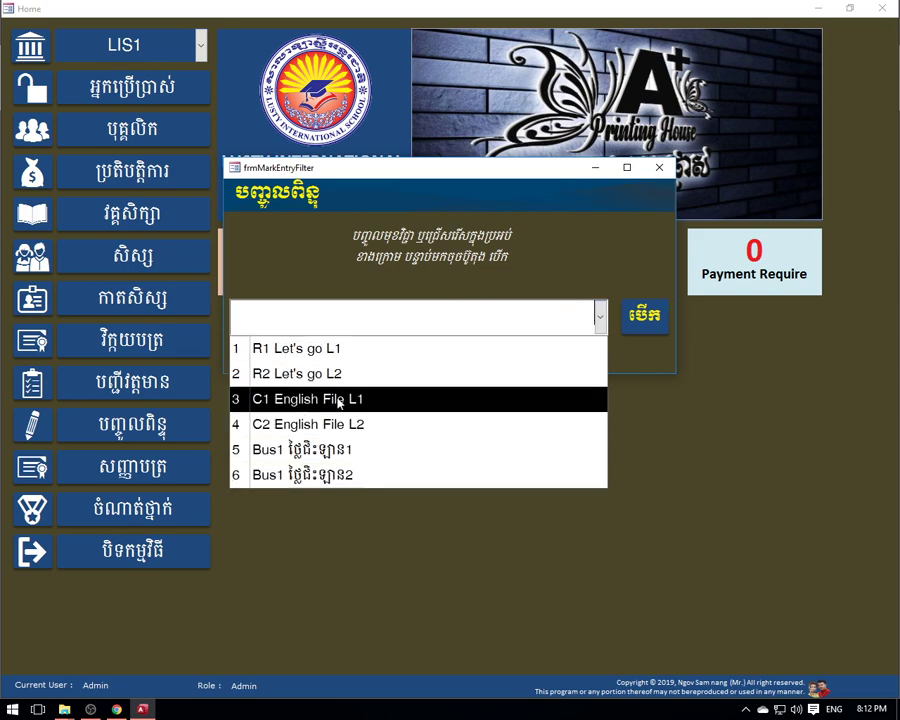
{"action": "left_click", "coordinate": [659, 167]}
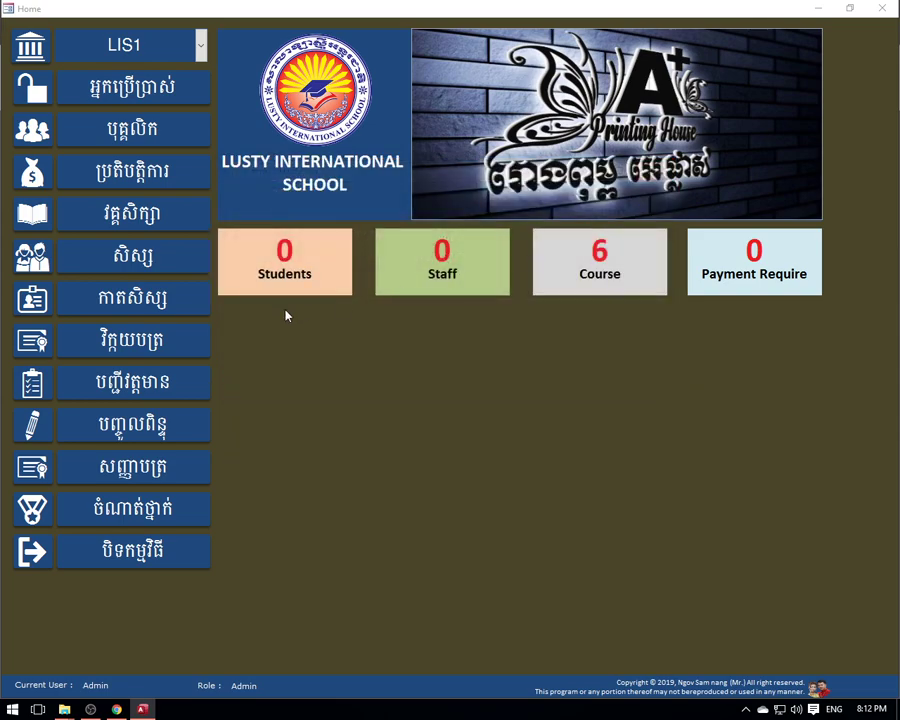
{"action": "left_click", "coordinate": [133, 426]}
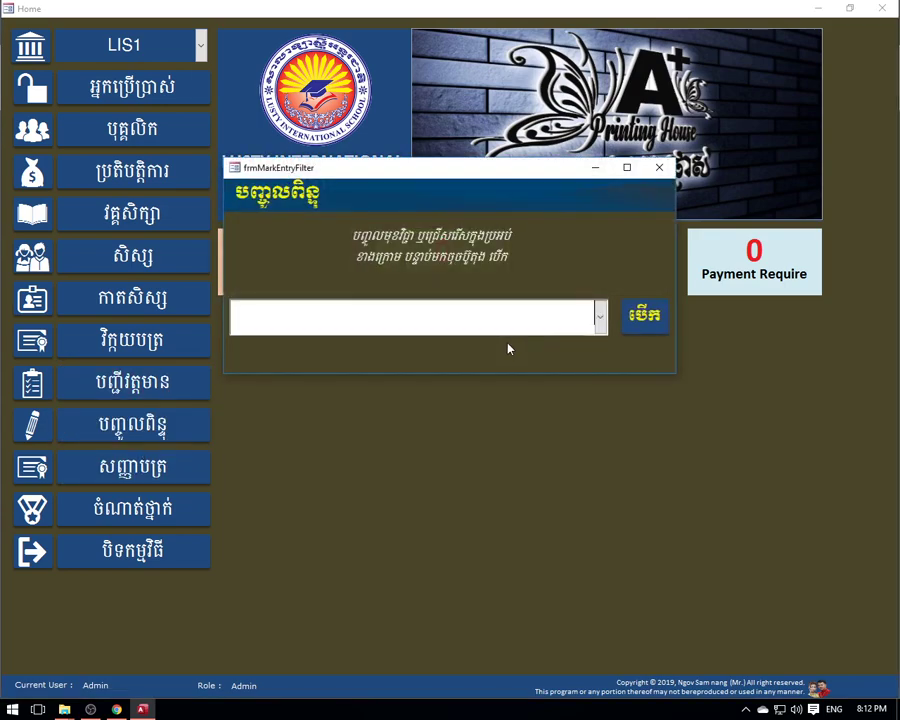
{"action": "left_click", "coordinate": [597, 316]}
{"action": "left_click", "coordinate": [356, 346]}
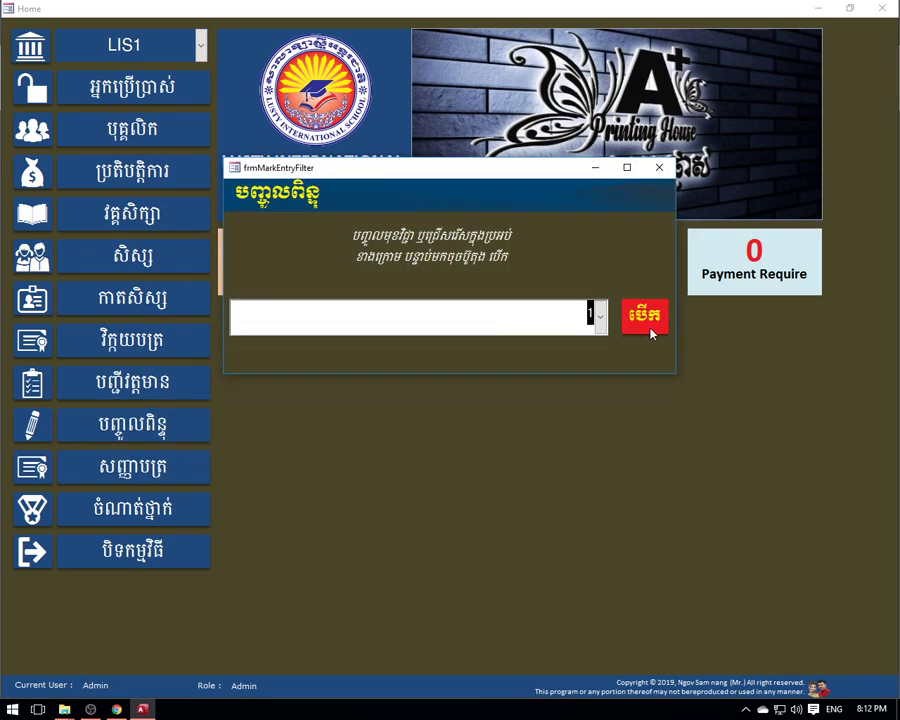
{"action": "left_click", "coordinate": [645, 320]}
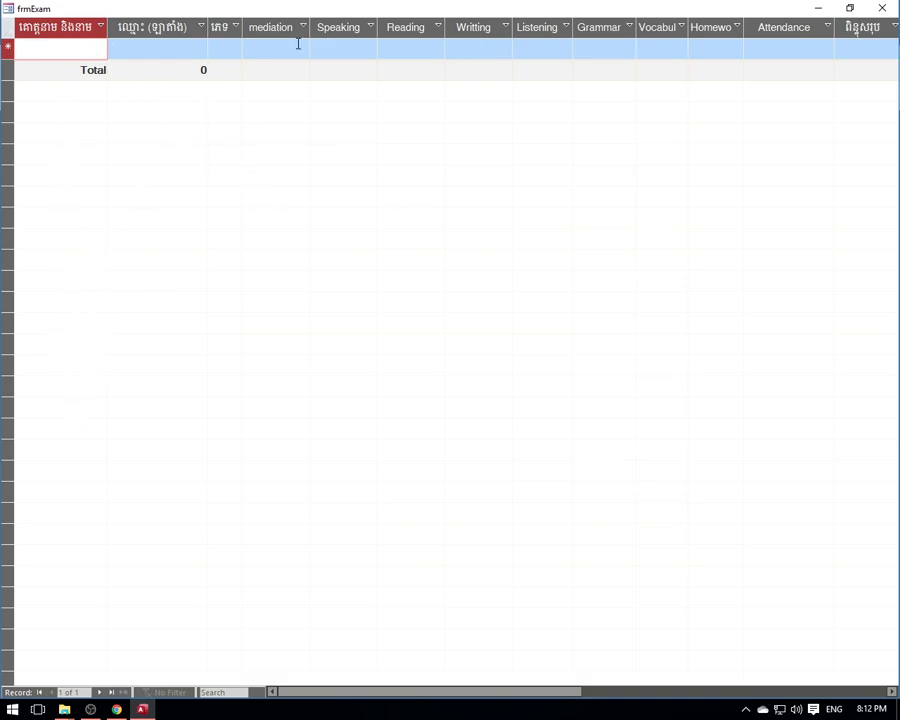
{"action": "left_click", "coordinate": [886, 9]}
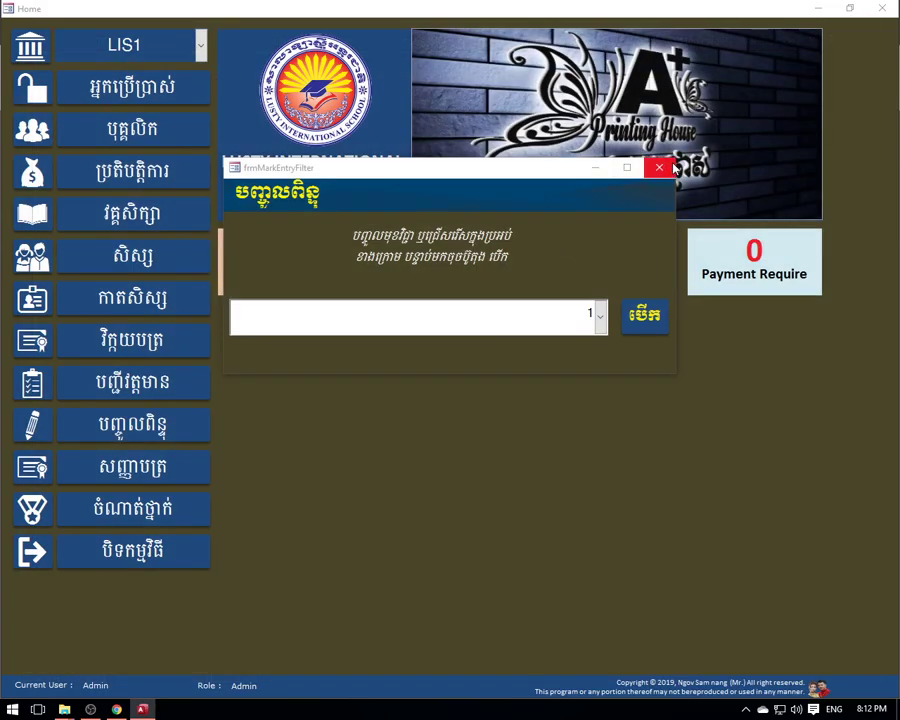
{"action": "left_click", "coordinate": [674, 169]}
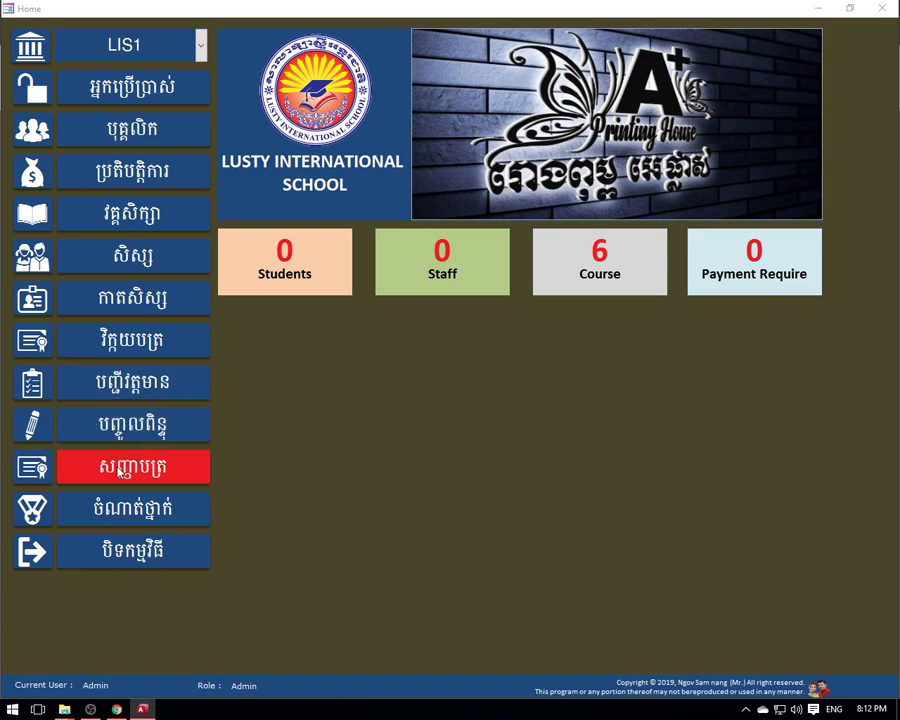
{"action": "left_click", "coordinate": [133, 466]}
{"action": "left_click", "coordinate": [660, 346]}
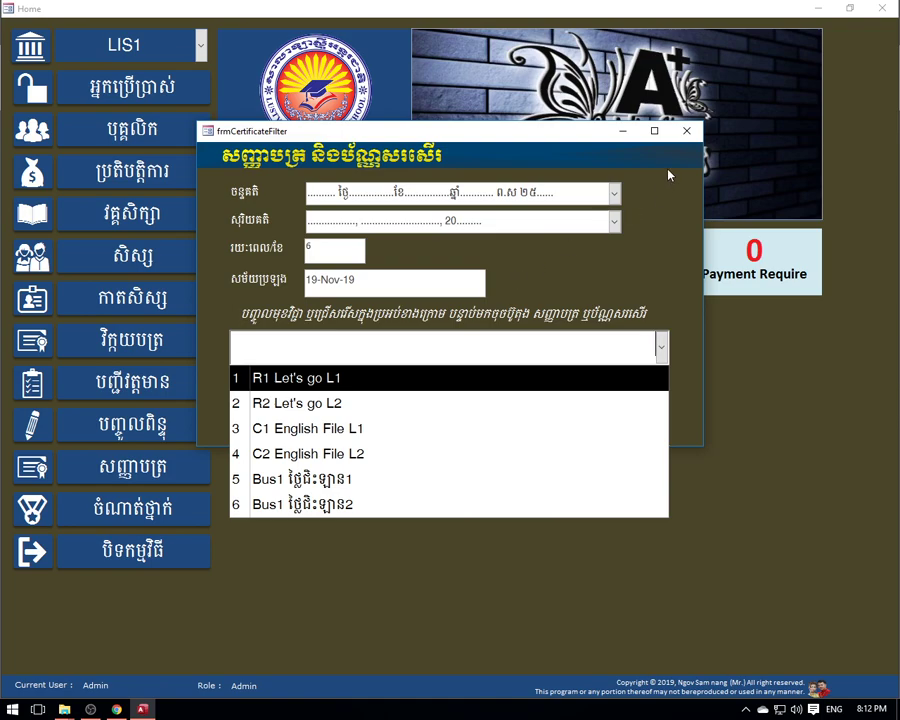
{"action": "left_click", "coordinate": [686, 132]}
{"action": "left_click", "coordinate": [185, 382]}
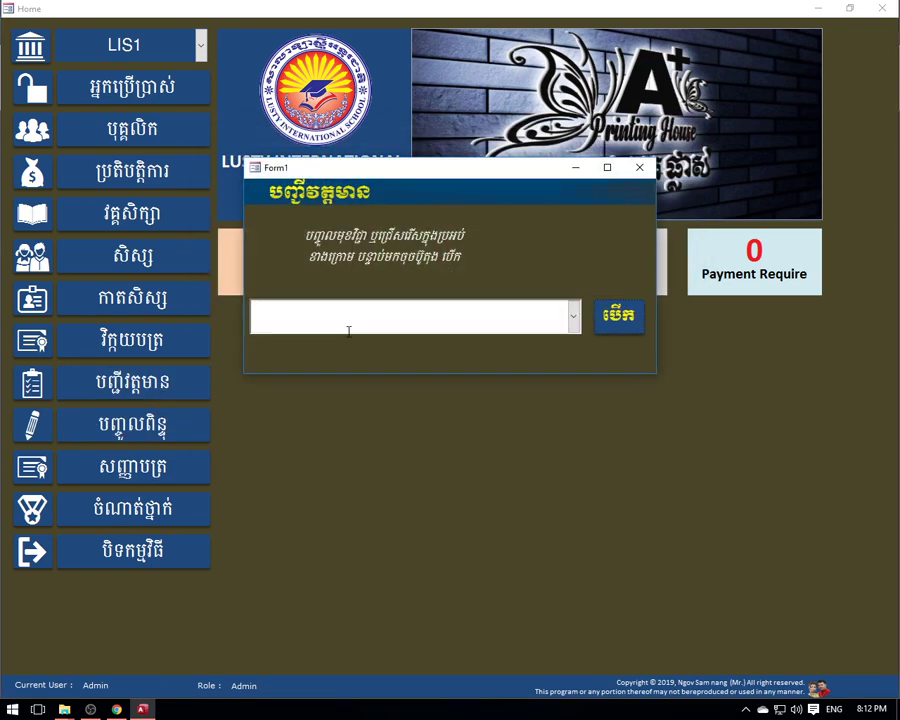
{"action": "left_click", "coordinate": [573, 317]}
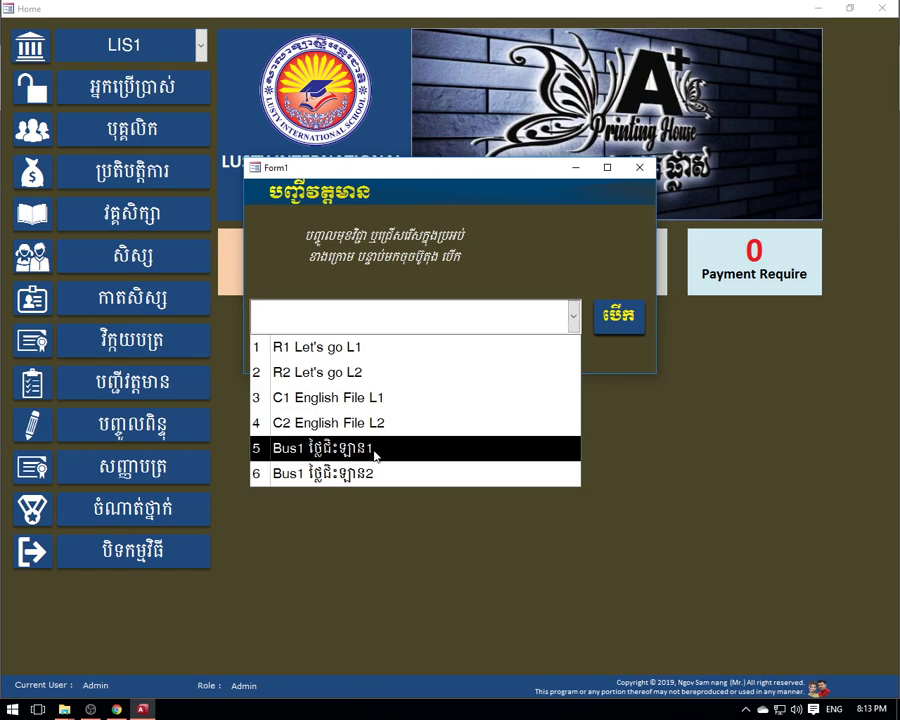
{"action": "left_click", "coordinate": [640, 316]}
{"action": "left_click", "coordinate": [617, 320]}
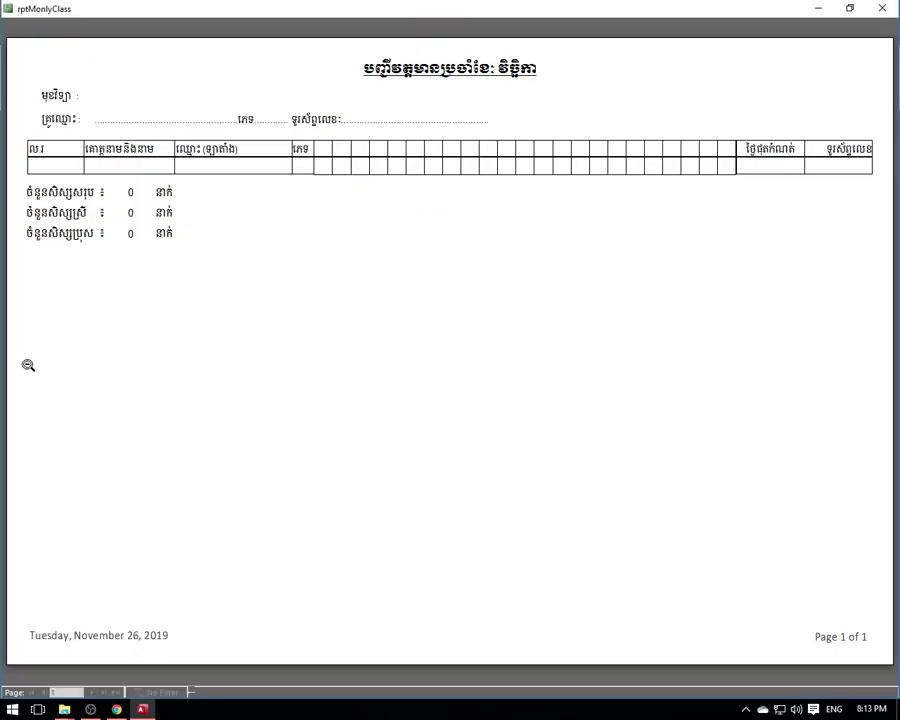
{"action": "left_click", "coordinate": [884, 8]}
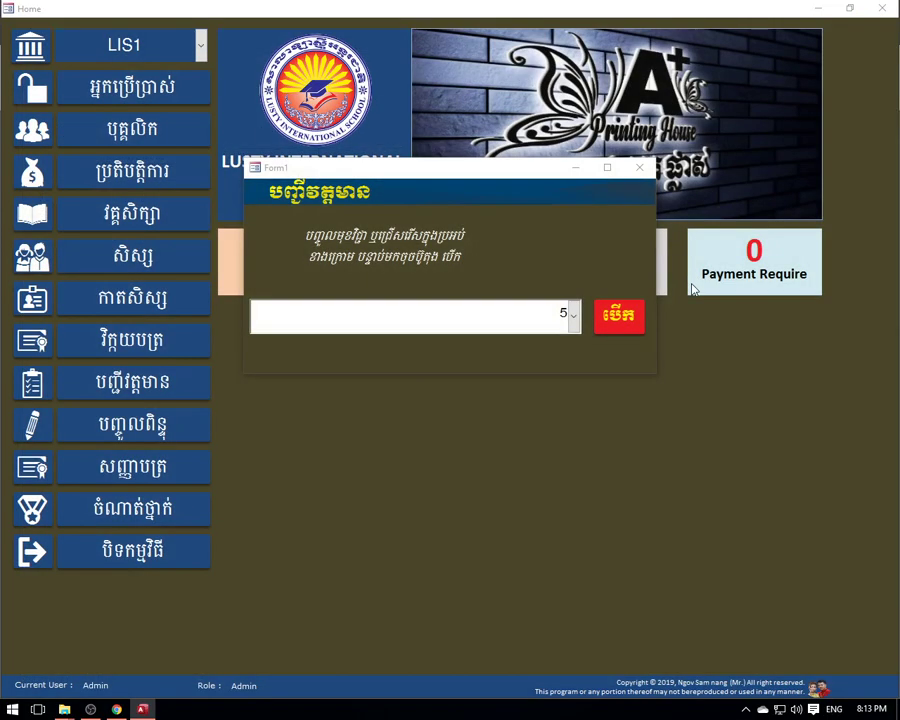
{"action": "left_click", "coordinate": [572, 315]}
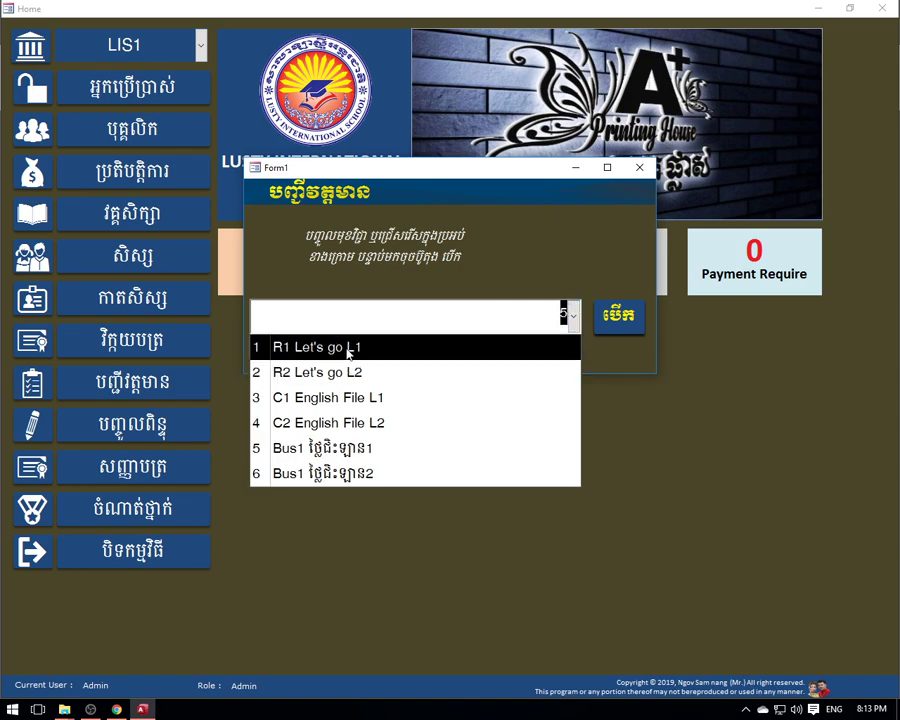
{"action": "left_click", "coordinate": [313, 349]}
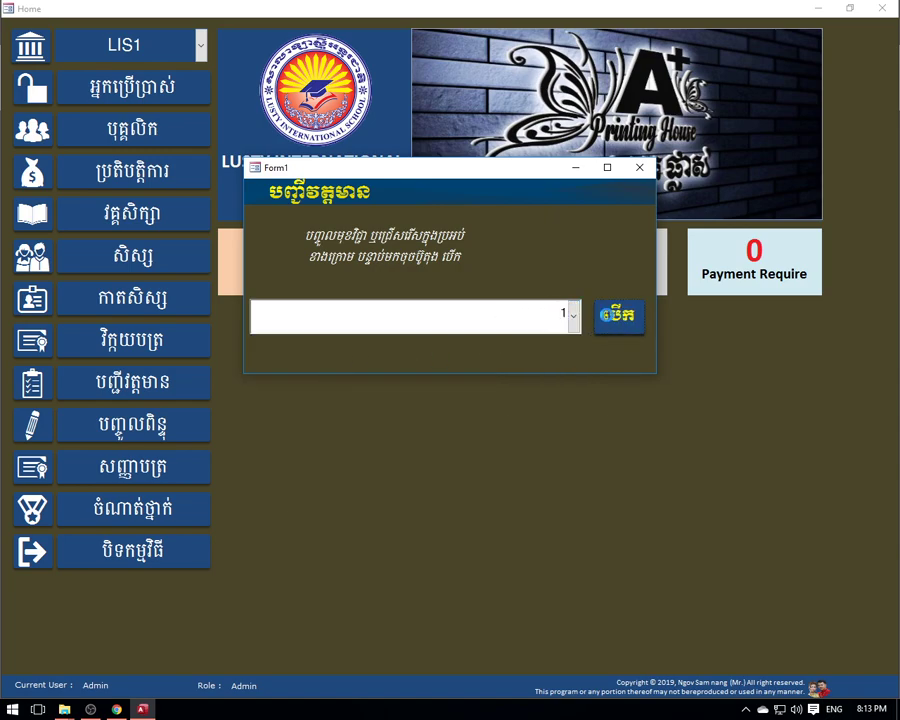
{"action": "left_click", "coordinate": [619, 315]}
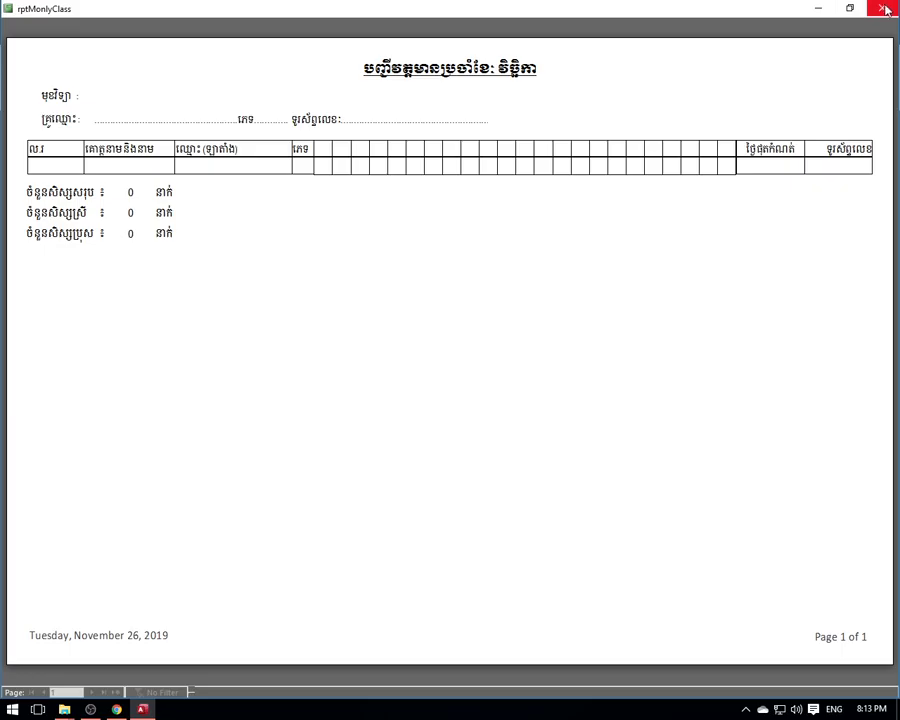
{"action": "left_click", "coordinate": [882, 8]}
{"action": "left_click", "coordinate": [639, 167]}
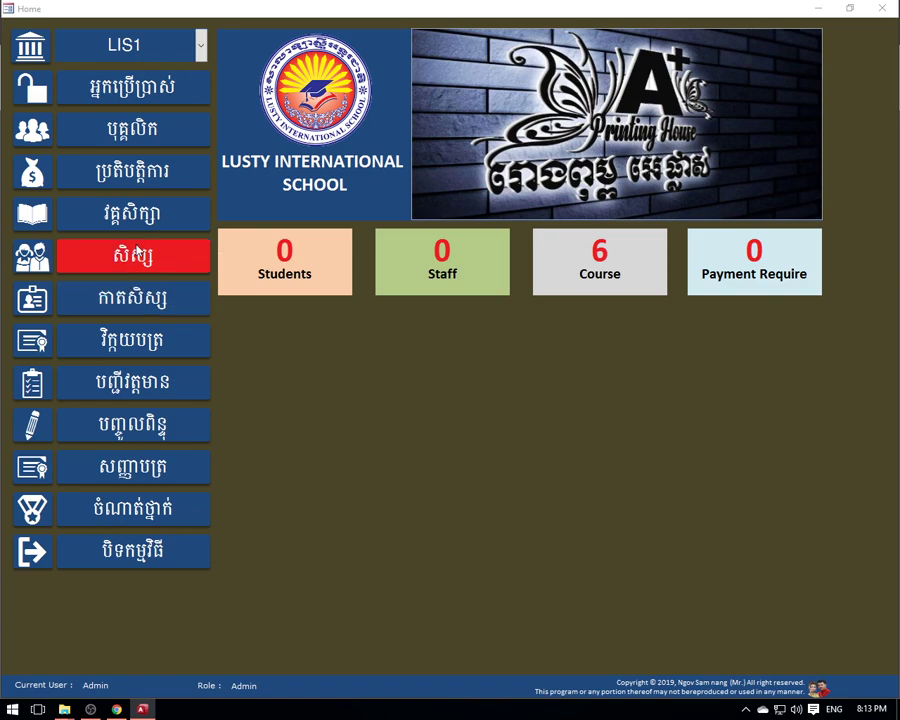
{"action": "left_click", "coordinate": [131, 218]}
{"action": "key", "text": "ctrl+w"}
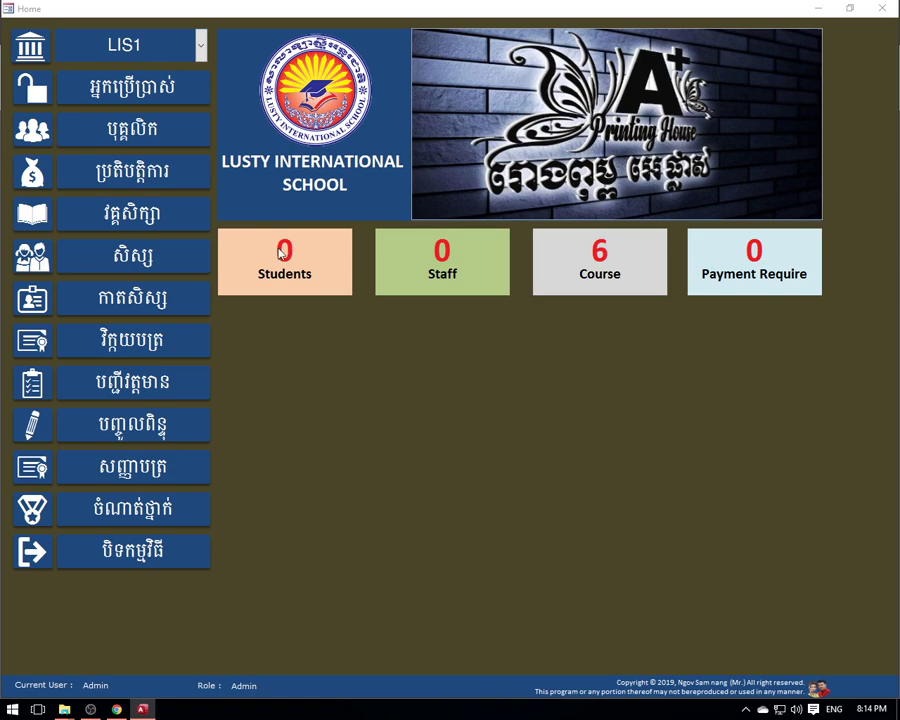
{"action": "left_click", "coordinate": [156, 262]}
{"action": "left_click", "coordinate": [882, 8]}
{"action": "left_click", "coordinate": [283, 277]}
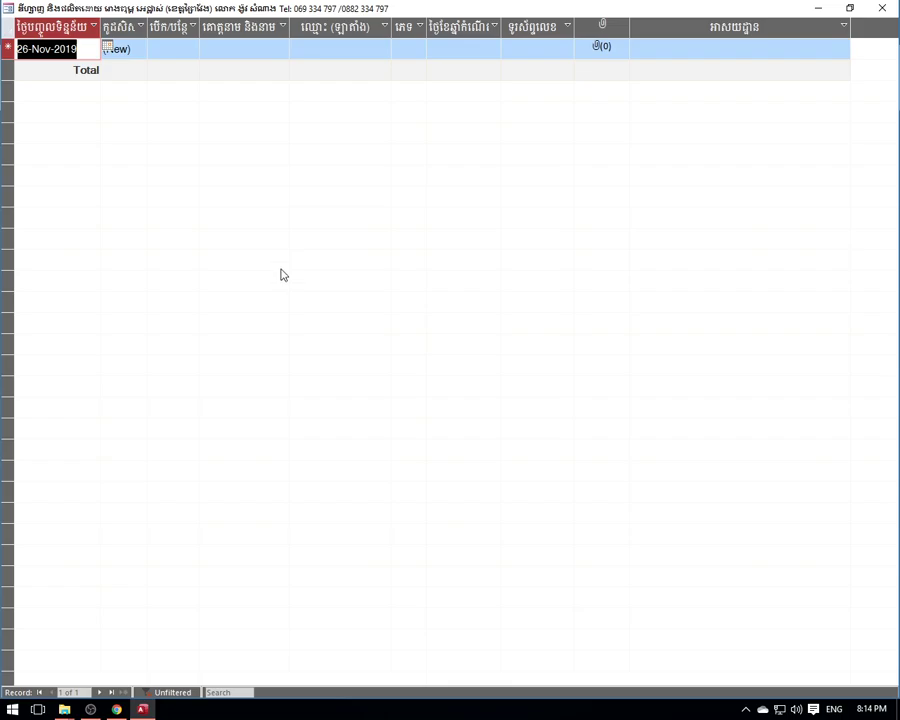
{"action": "left_click", "coordinate": [882, 8]}
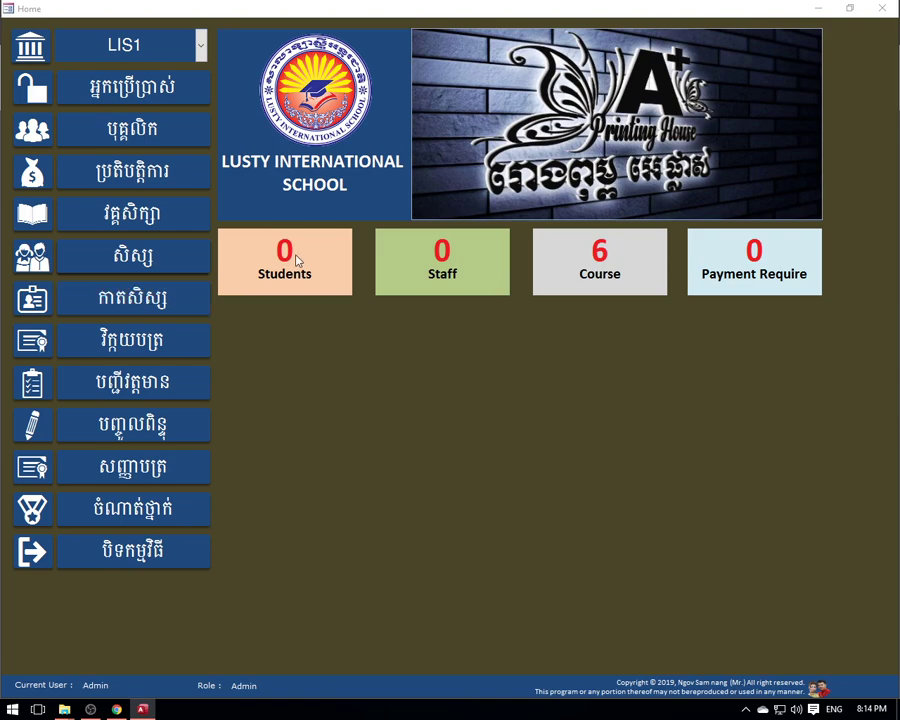
{"action": "left_click", "coordinate": [181, 304]}
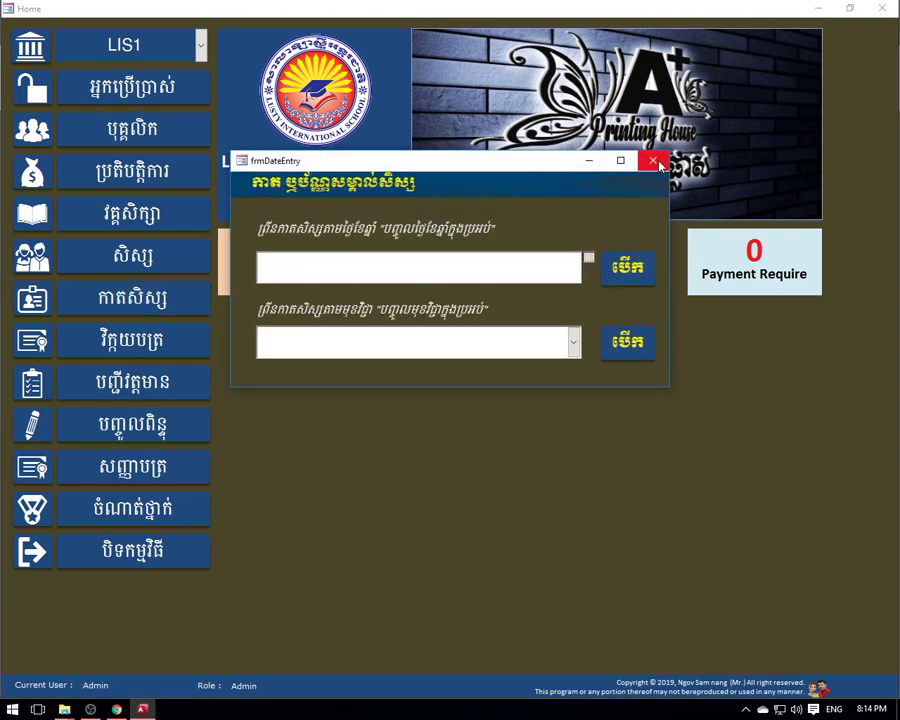
{"action": "left_click", "coordinate": [653, 160]}
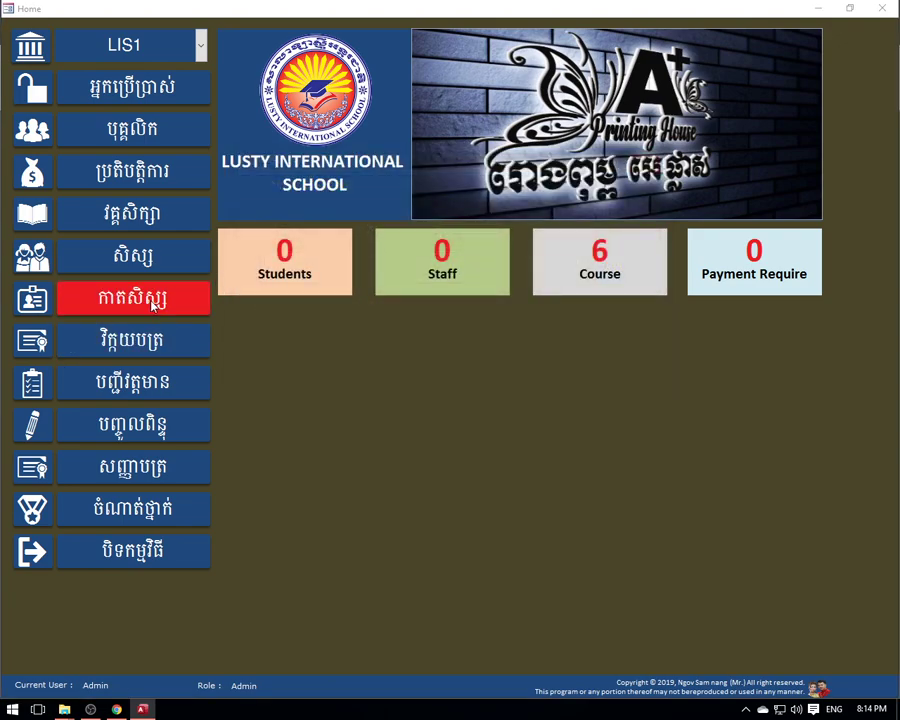
{"action": "left_click", "coordinate": [171, 255]}
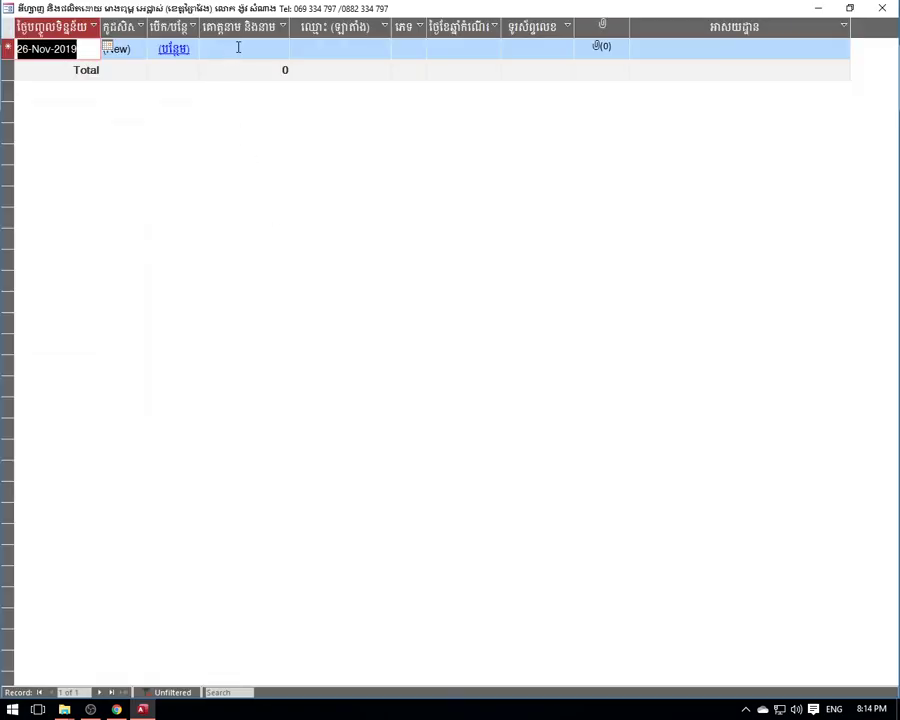
- Enter the student's Khmer full name and Latin name in the new row
{"action": "left_click", "coordinate": [237, 47]}
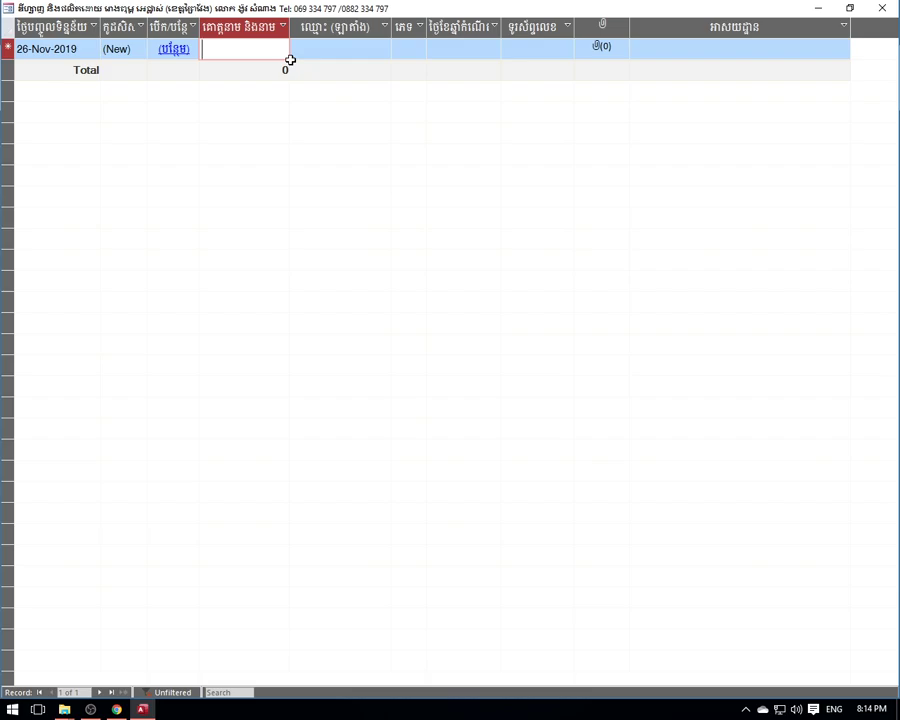
{"action": "type", "text": "n"}
{"action": "key", "text": "BackSpace"}
{"action": "key", "text": "alt+shift"}
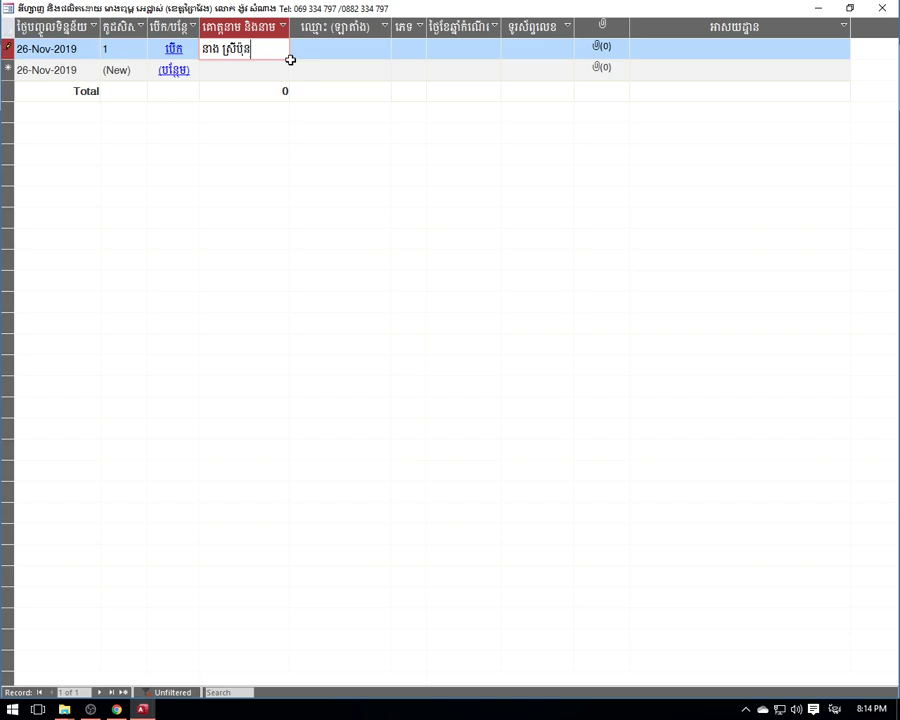
{"action": "key", "text": "Tab"}
{"action": "key", "text": "alt+shift"}
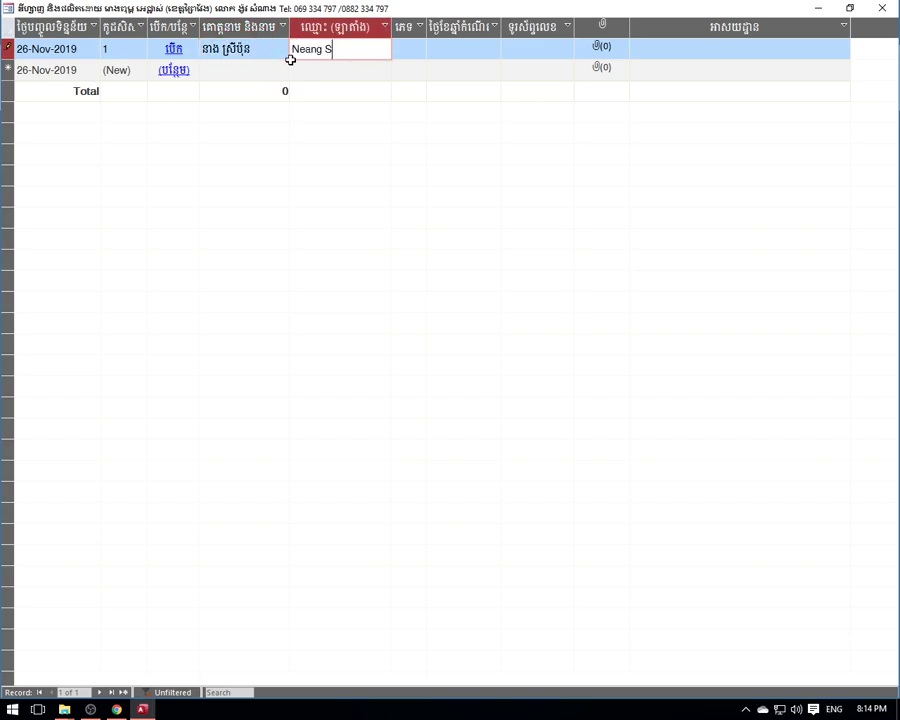
{"action": "key", "text": "Tab"}
{"action": "type", "text": "F"}
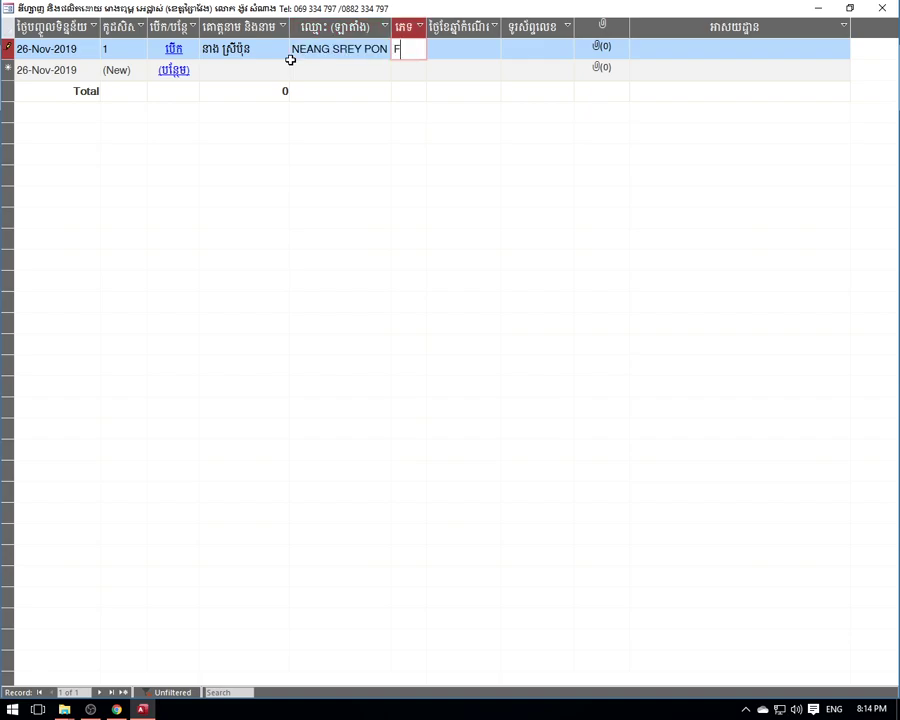
{"action": "key", "text": "Tab"}
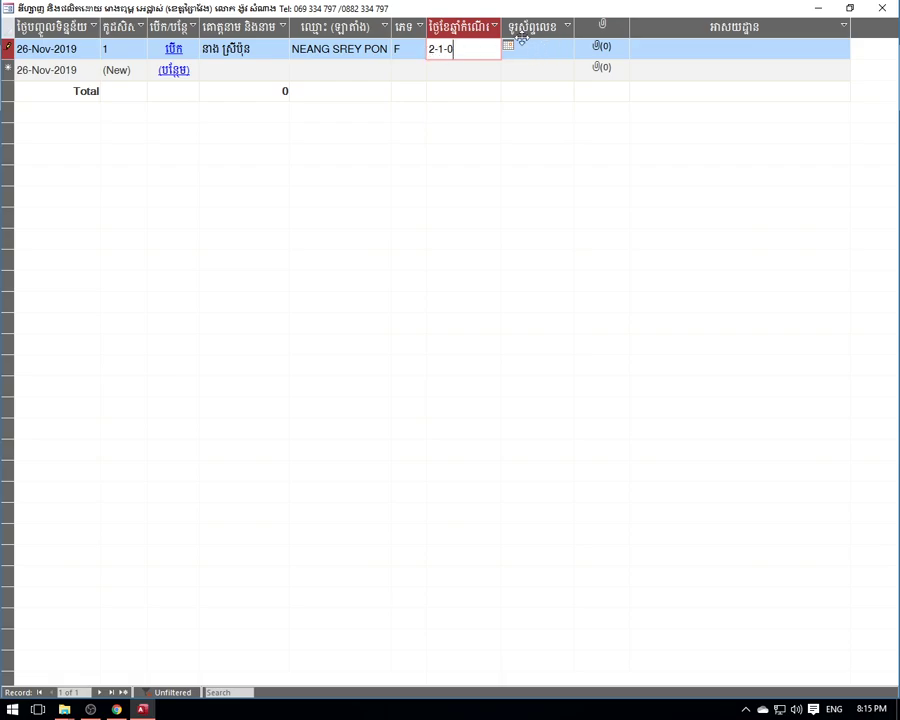
{"action": "left_click", "coordinate": [530, 50]}
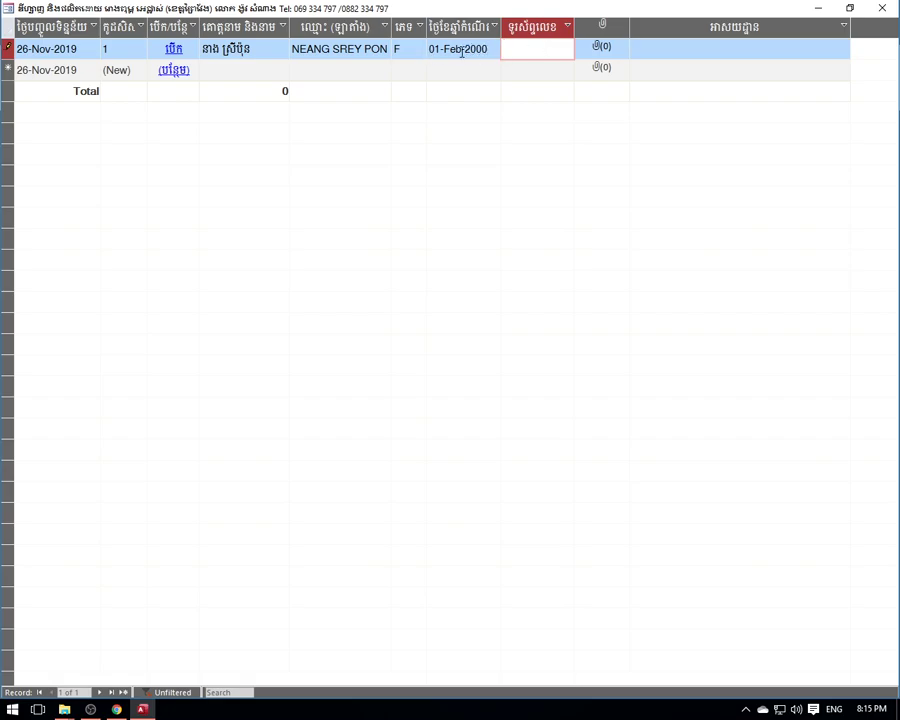
{"action": "left_click", "coordinate": [429, 50]}
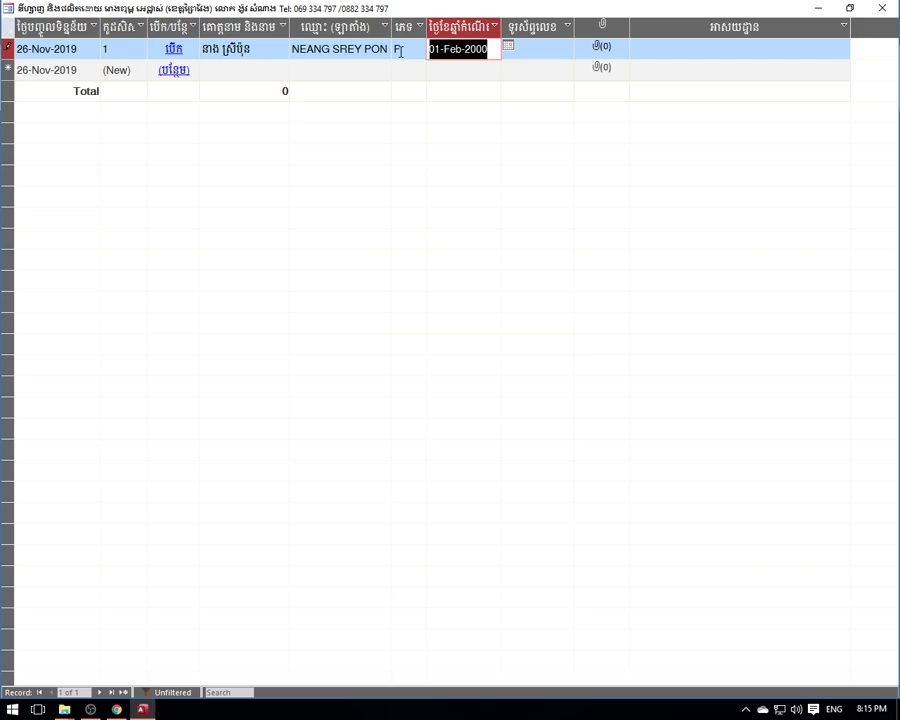
{"action": "type", "text": "3"}
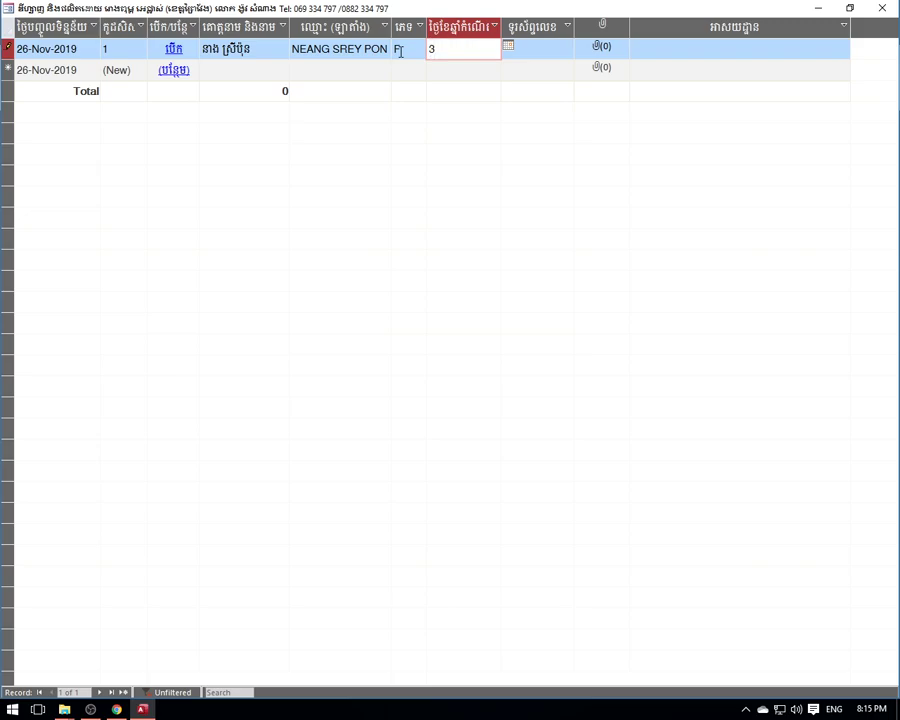
{"action": "type", "text": "-1"}
{"action": "key", "text": "BackSpace"}
{"action": "type", "text": "10"}
{"action": "key", "text": "BackSpace"}
{"action": "left_click", "coordinate": [540, 48]}
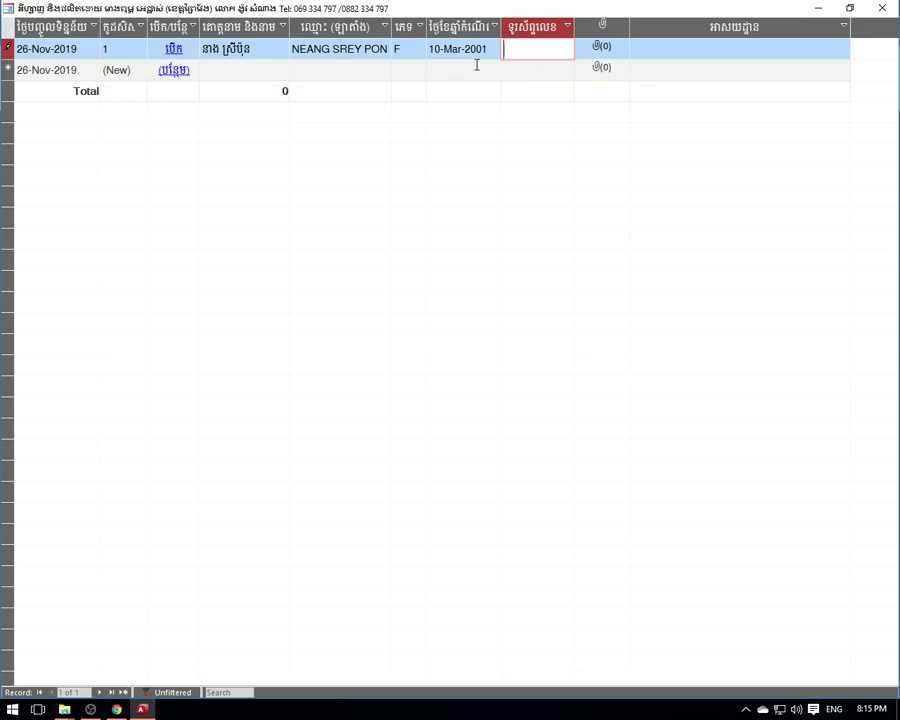
{"action": "left_click", "coordinate": [432, 48]}
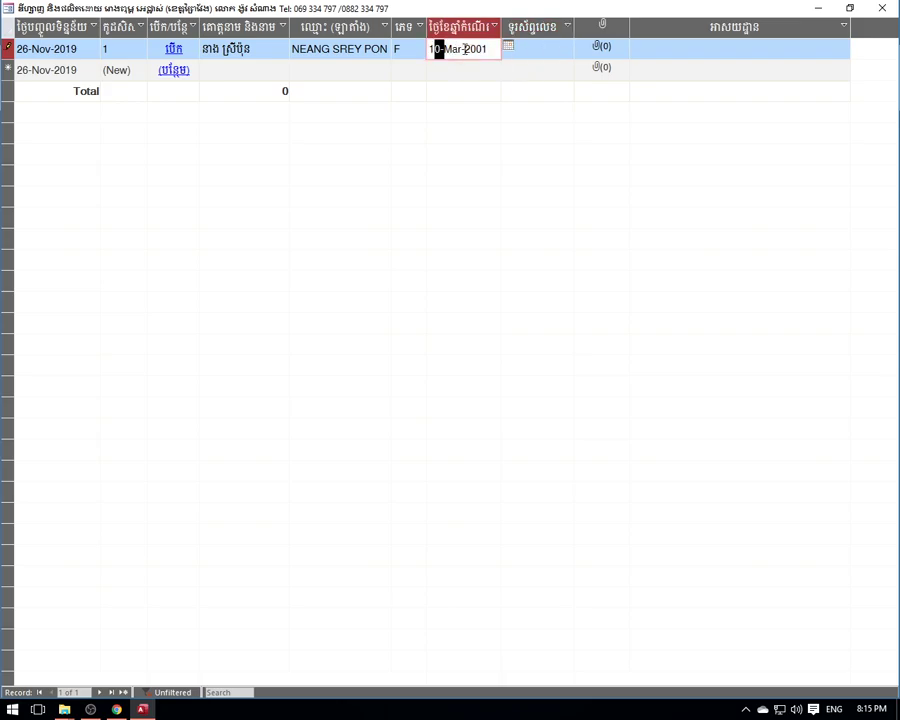
- Enter the student's phone number and save the record
{"action": "left_click", "coordinate": [538, 45]}
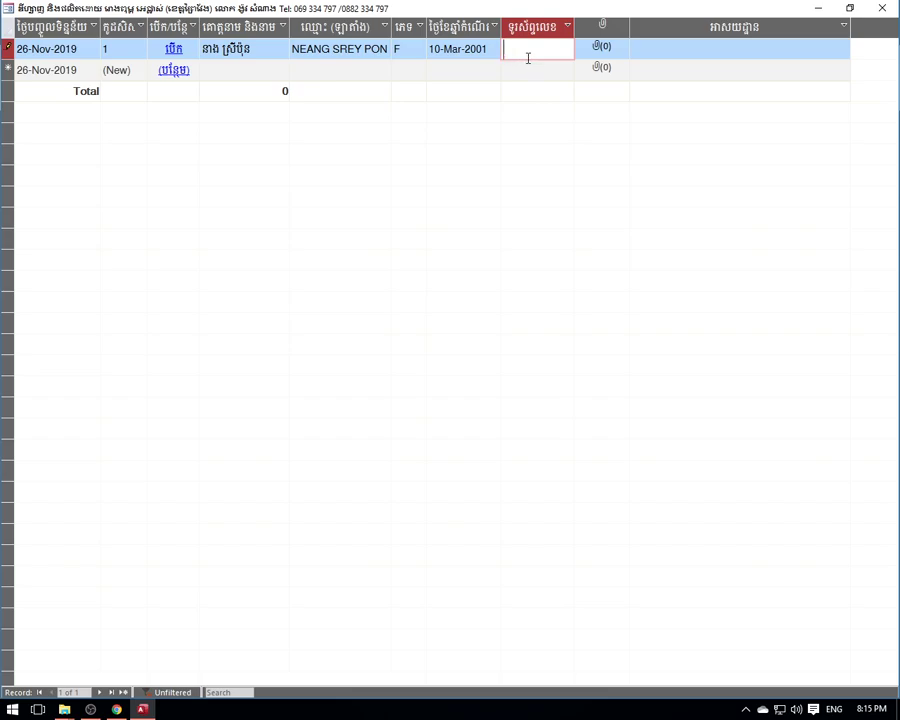
{"action": "key", "text": "shift+Return"}
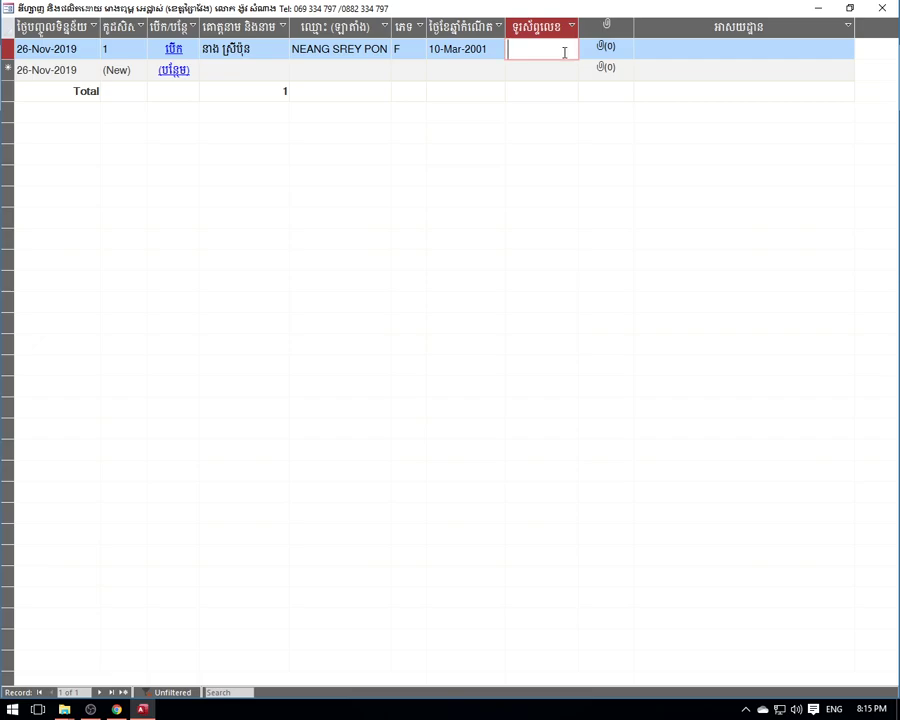
{"action": "type", "text": "321456987"}
{"action": "left_click", "coordinate": [525, 49]}
{"action": "left_click", "coordinate": [544, 49]}
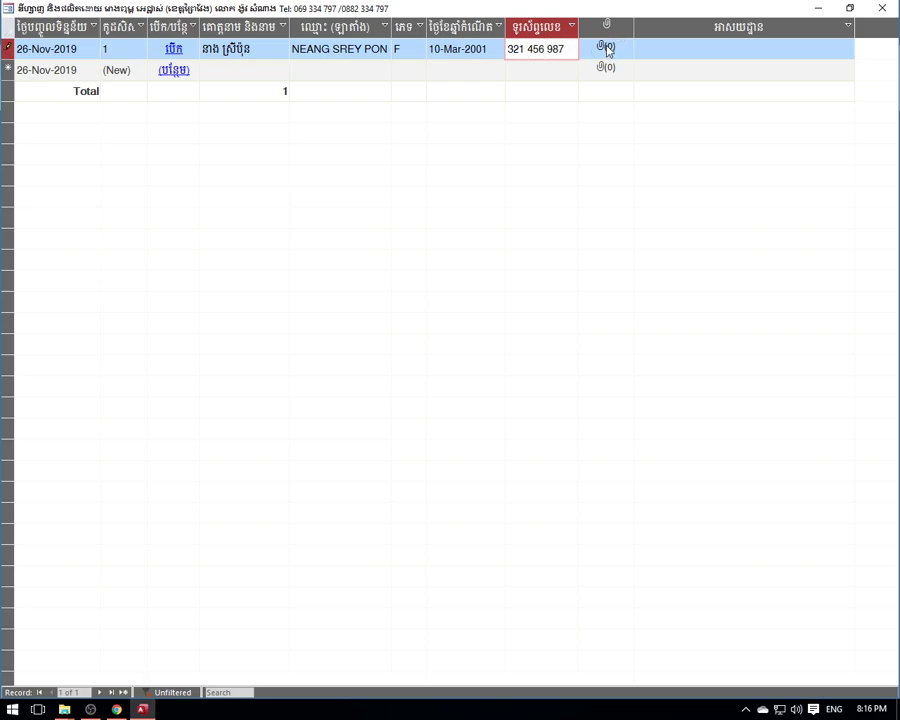
{"action": "left_click", "coordinate": [607, 48]}
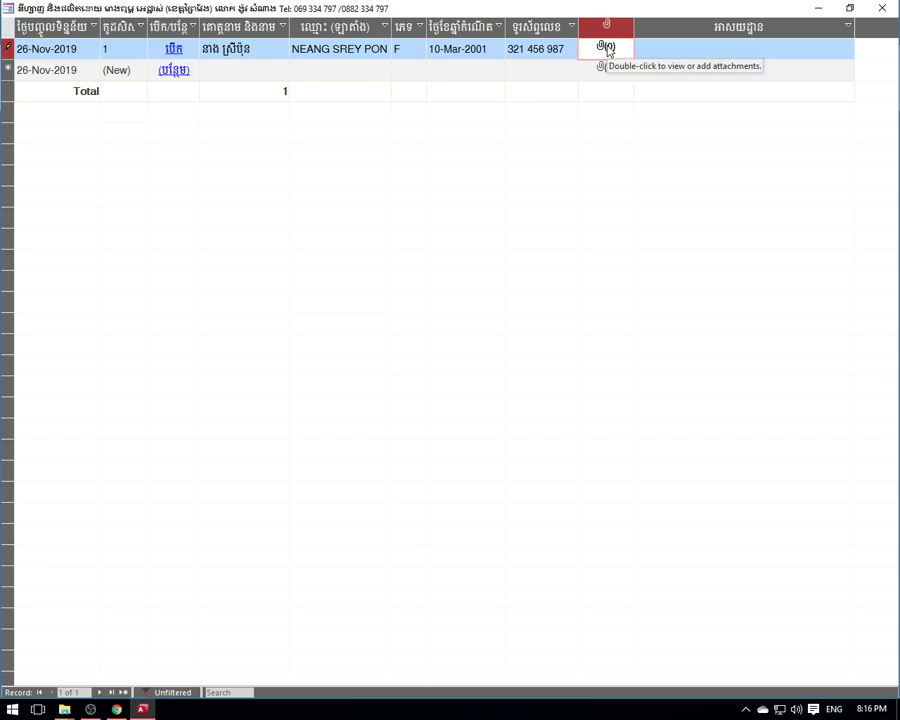
- Attach the student's portrait photo from the Desktop to the record's attachment field
{"action": "double_click", "coordinate": [607, 51]}
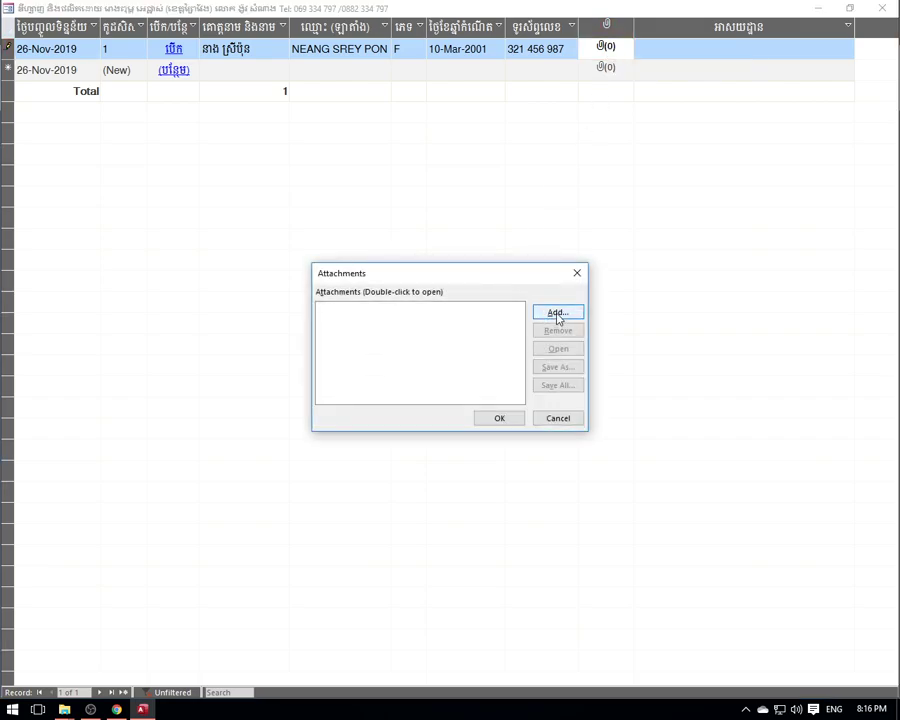
{"action": "left_click", "coordinate": [556, 314]}
{"action": "left_click_drag", "start_coordinate": [493, 133], "coordinate": [493, 84]}
{"action": "left_click", "coordinate": [74, 160]}
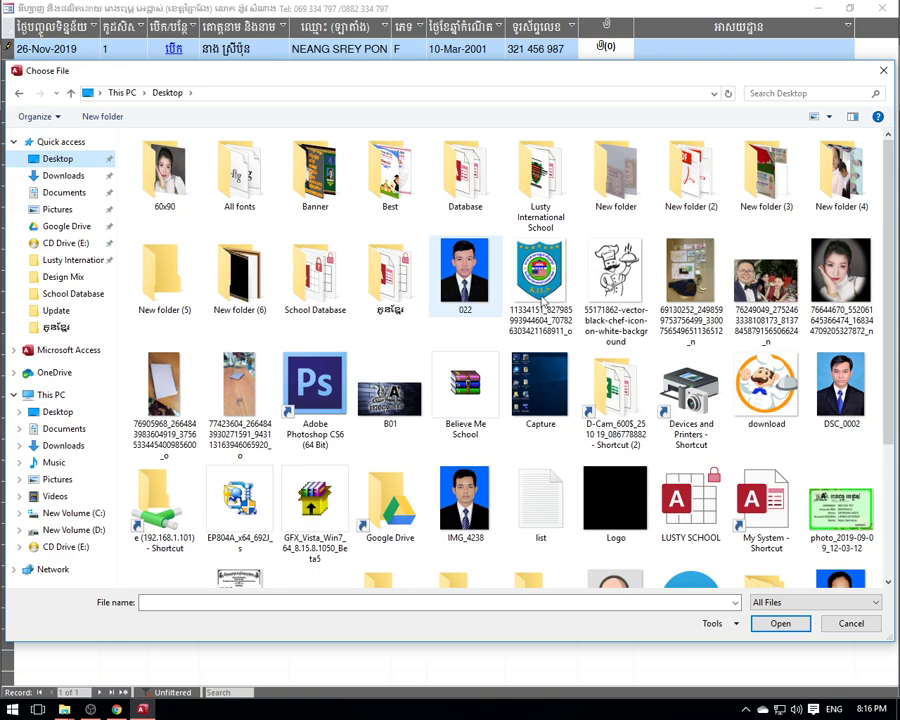
{"action": "left_click", "coordinate": [485, 265]}
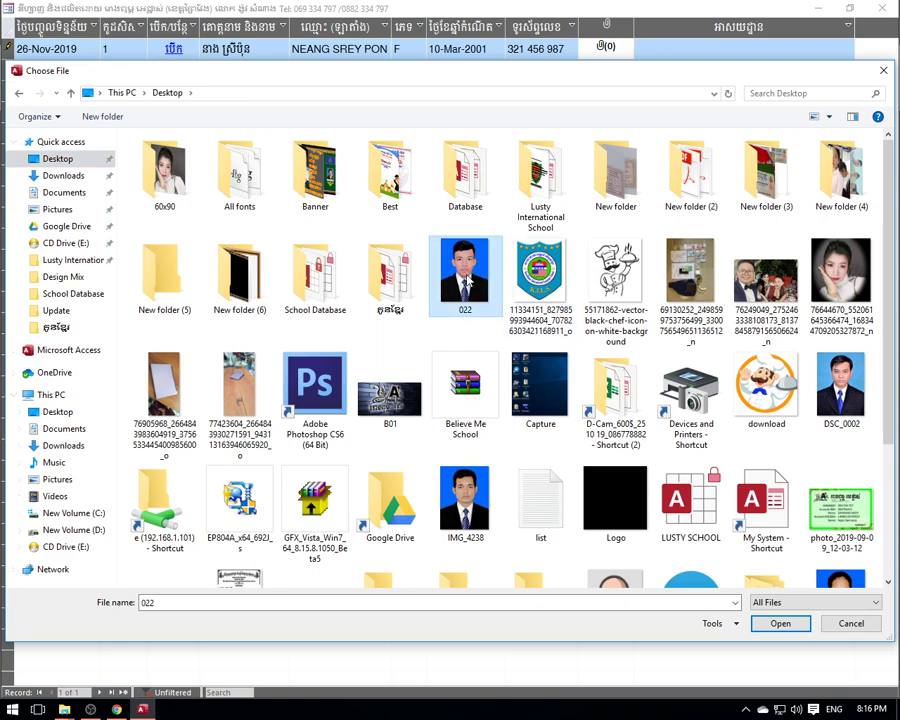
{"action": "scroll", "coordinate": [465, 270], "scroll_direction": "down", "scroll_amount": 3}
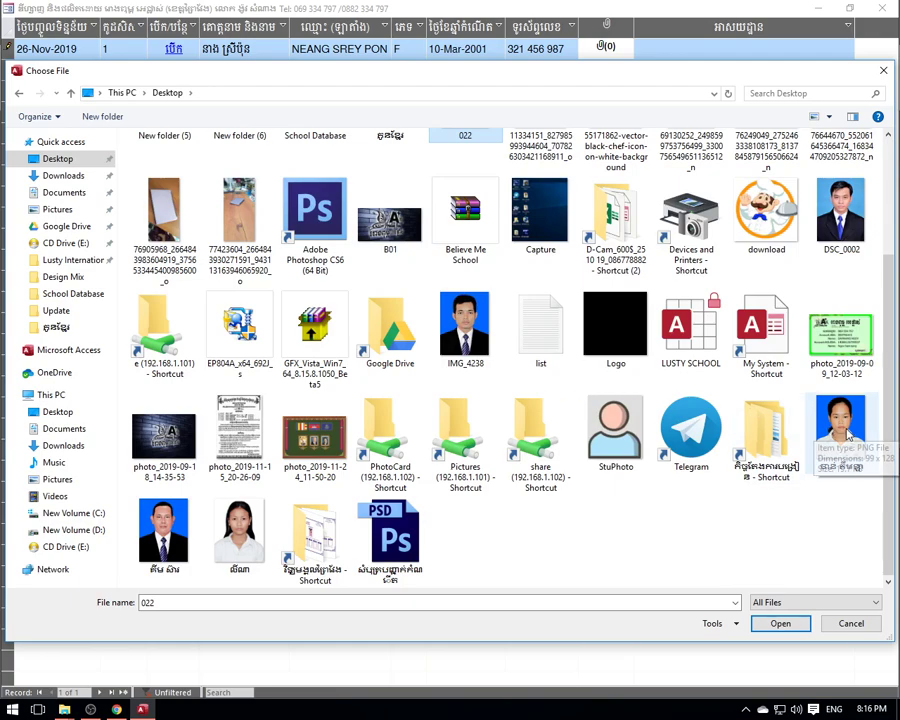
{"action": "left_click", "coordinate": [836, 434]}
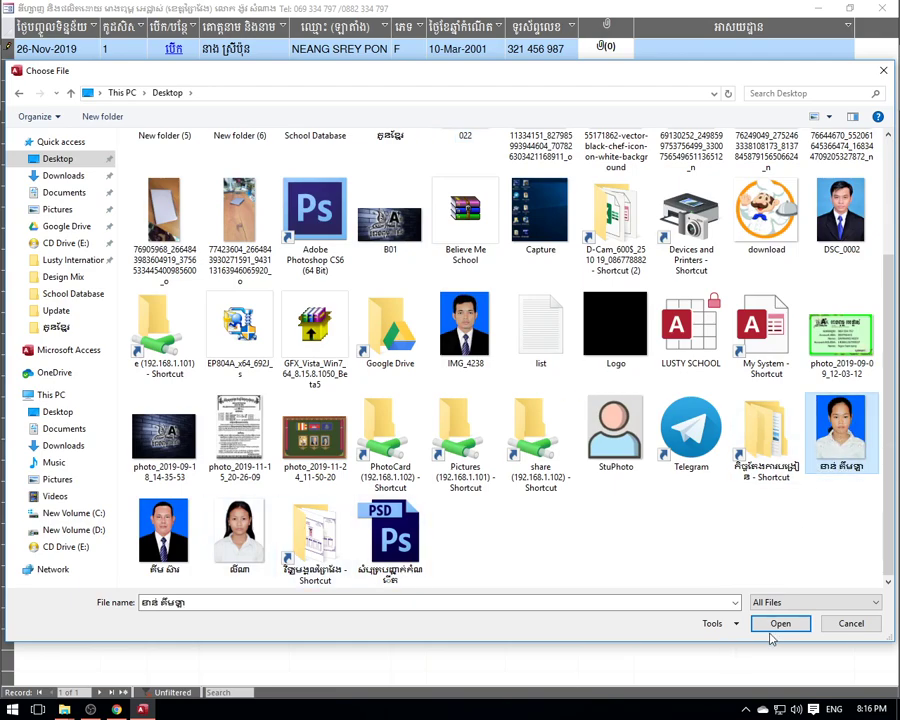
{"action": "left_click", "coordinate": [777, 626]}
{"action": "left_click", "coordinate": [500, 417]}
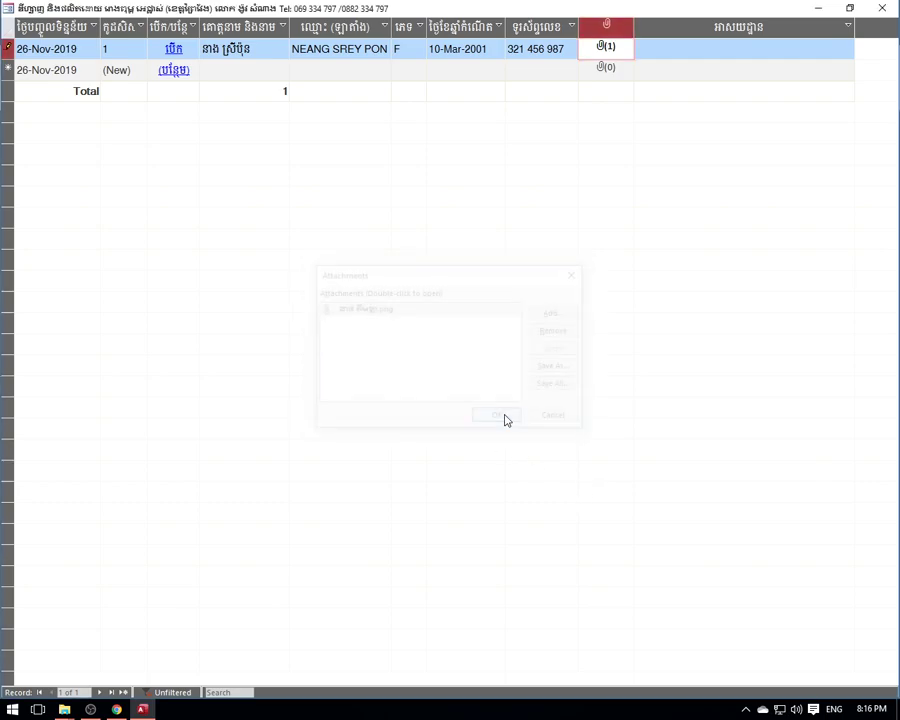
- Fill in the student's address with a Khmer place name
{"action": "left_click", "coordinate": [726, 57]}
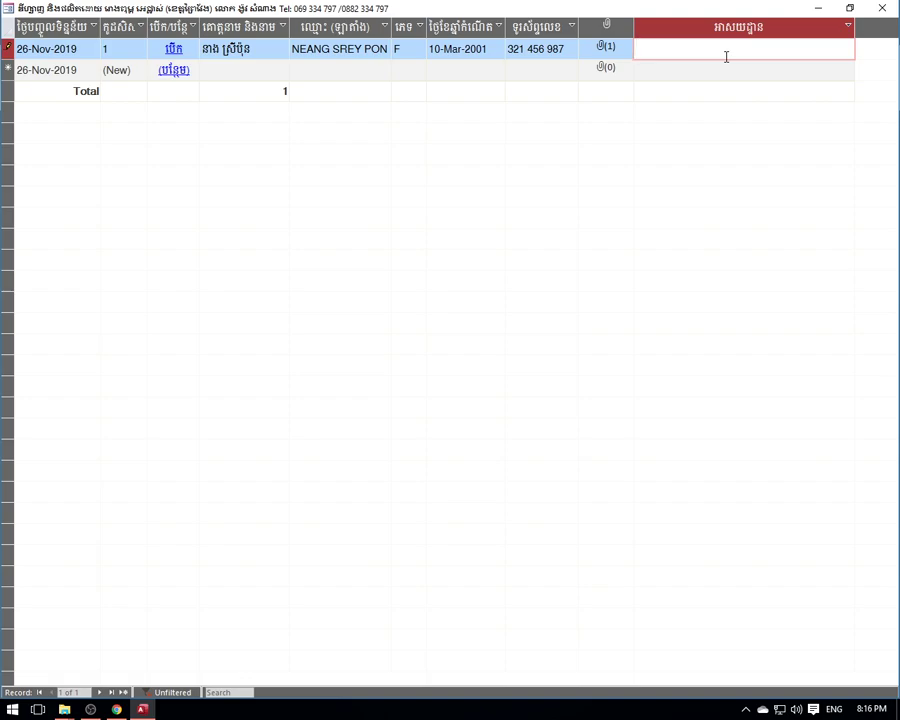
{"action": "type", "text": "ksdf"}
{"action": "key", "text": "BackSpace"}
{"action": "key", "text": "BackSpace"}
{"action": "key", "text": "BackSpace"}
{"action": "key", "text": "BackSpace"}
{"action": "key", "text": "alt+shift"}
{"action": "type", "text": "កំពង់ចាម"}
{"action": "left_click", "coordinate": [557, 48]}
{"action": "left_click", "coordinate": [476, 48]}
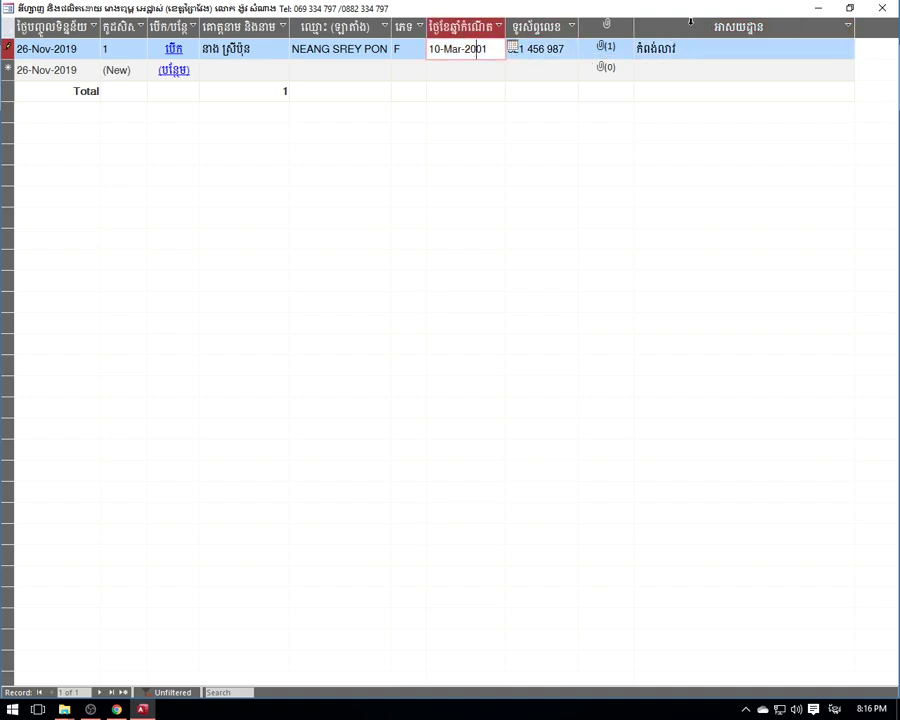
- Close and reopen the student list several times from the Home dashboard
{"action": "left_click", "coordinate": [882, 9]}
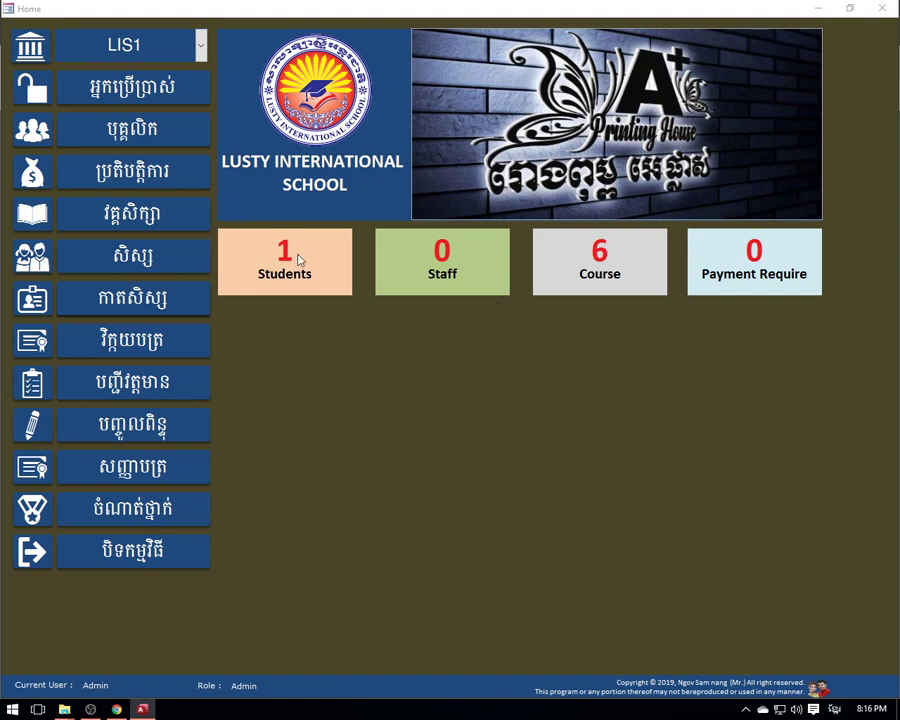
{"action": "left_click", "coordinate": [157, 261]}
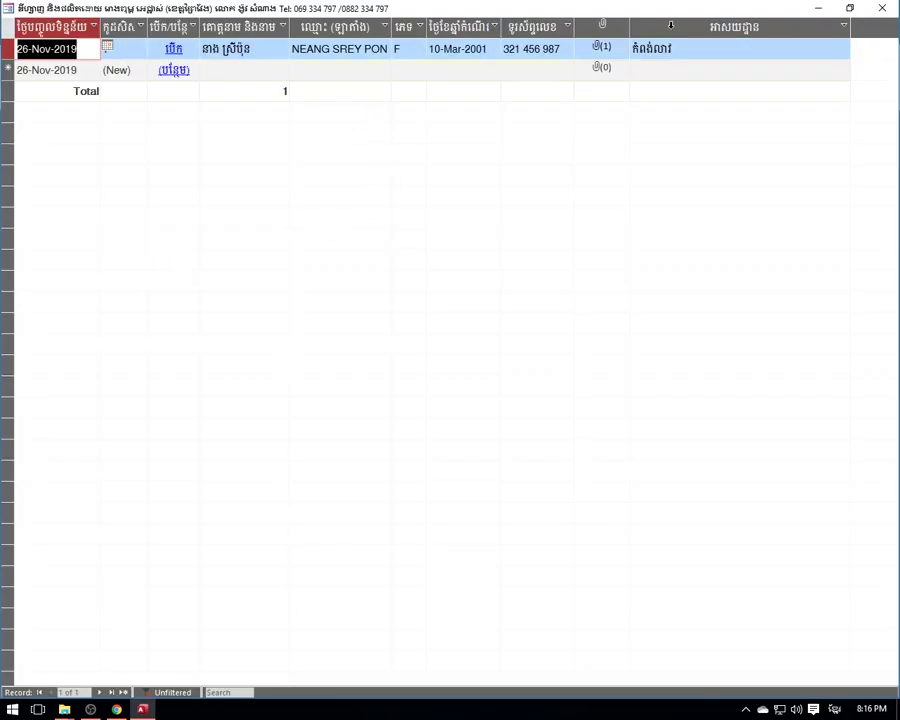
{"action": "left_click", "coordinate": [884, 8]}
{"action": "left_click", "coordinate": [195, 257]}
{"action": "left_click", "coordinate": [882, 8]}
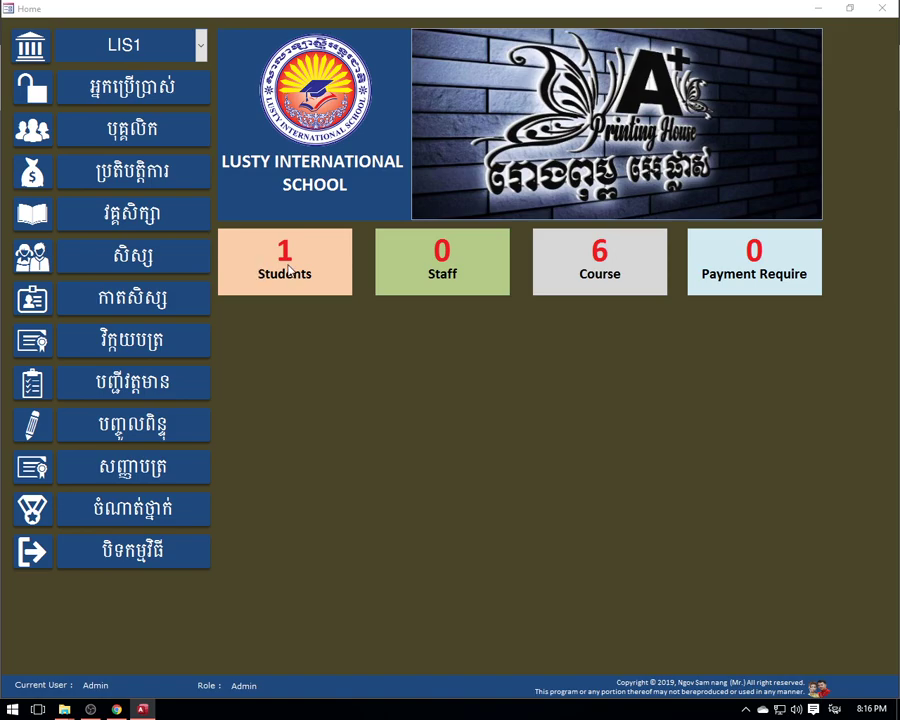
{"action": "left_click", "coordinate": [237, 263]}
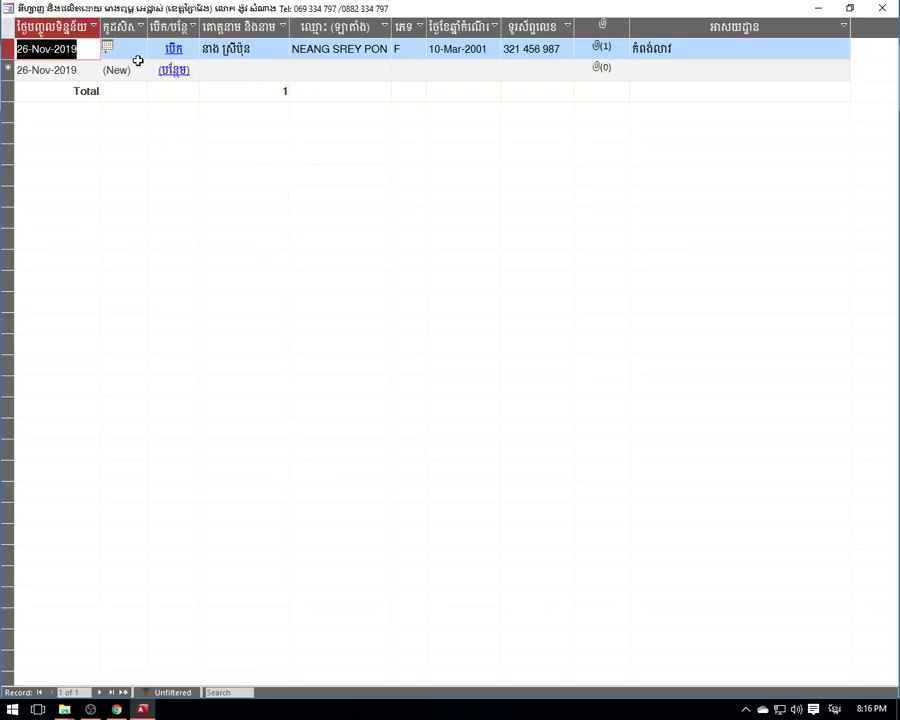
- Check the record's names, sex, birth date and phone, confirming the Latin name shows in capitals
{"action": "left_click", "coordinate": [250, 48]}
{"action": "left_click", "coordinate": [340, 48]}
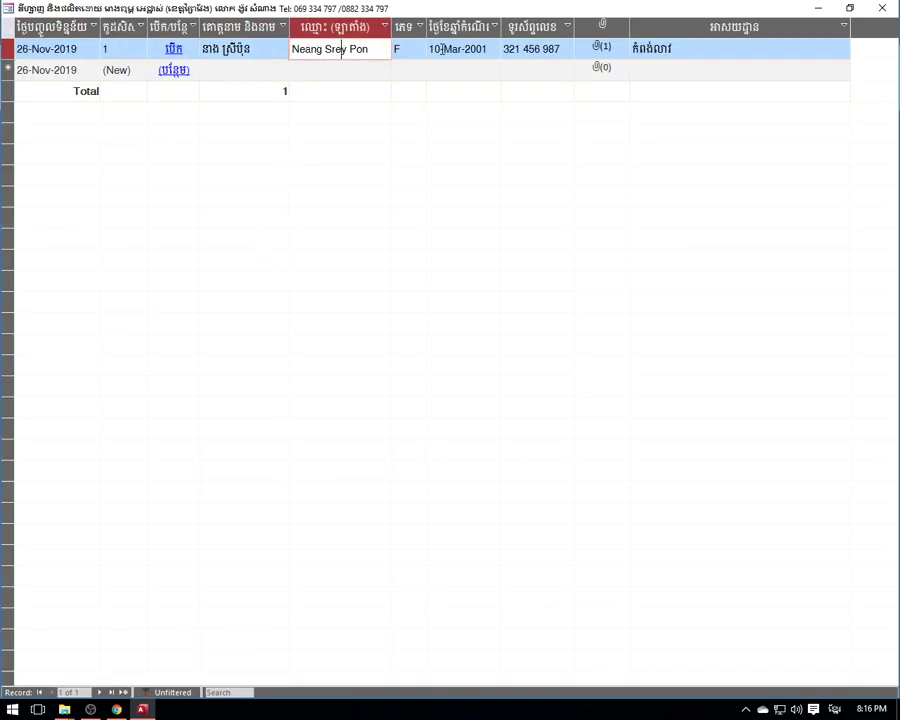
{"action": "left_click", "coordinate": [410, 49]}
{"action": "left_click", "coordinate": [435, 49]}
{"action": "left_click", "coordinate": [525, 50]}
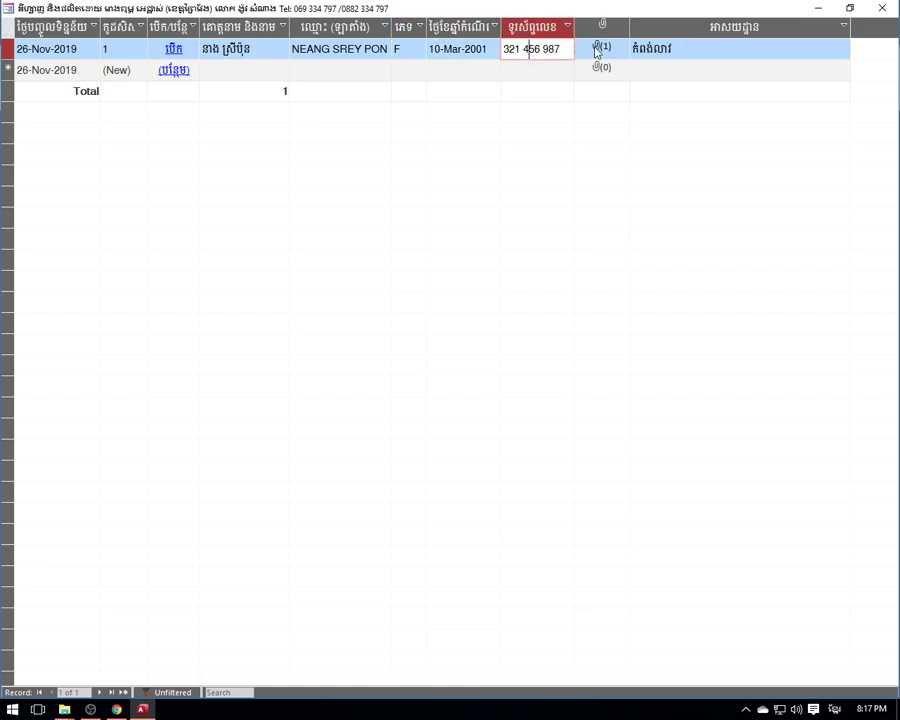
{"action": "left_click", "coordinate": [602, 49]}
{"action": "left_click", "coordinate": [660, 48]}
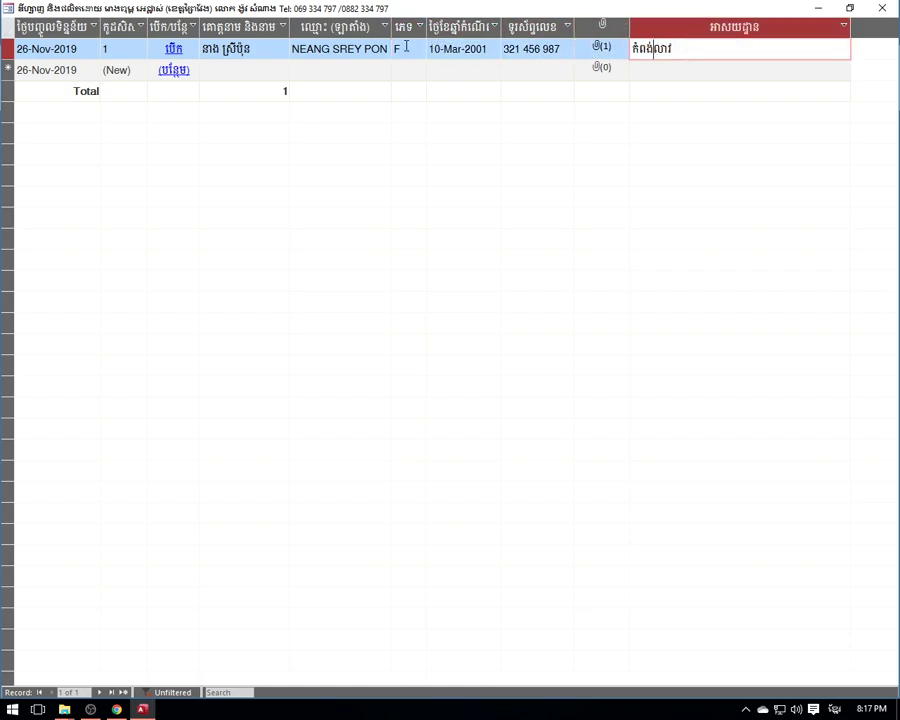
{"action": "left_click", "coordinate": [282, 48]}
{"action": "left_click", "coordinate": [332, 48]}
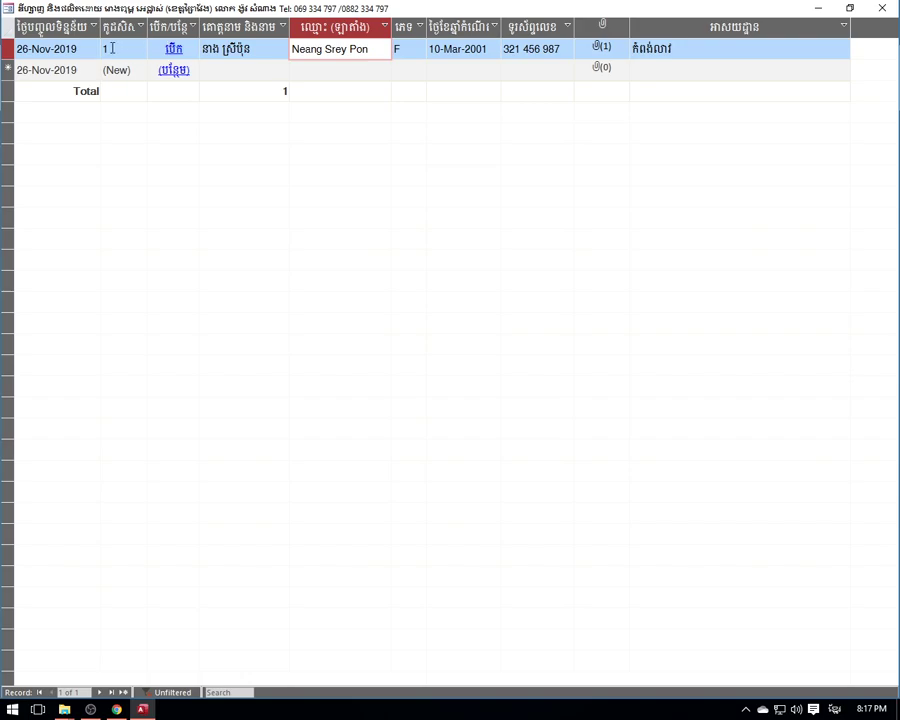
{"action": "left_click", "coordinate": [406, 48]}
{"action": "left_click", "coordinate": [457, 48]}
{"action": "left_click", "coordinate": [533, 50]}
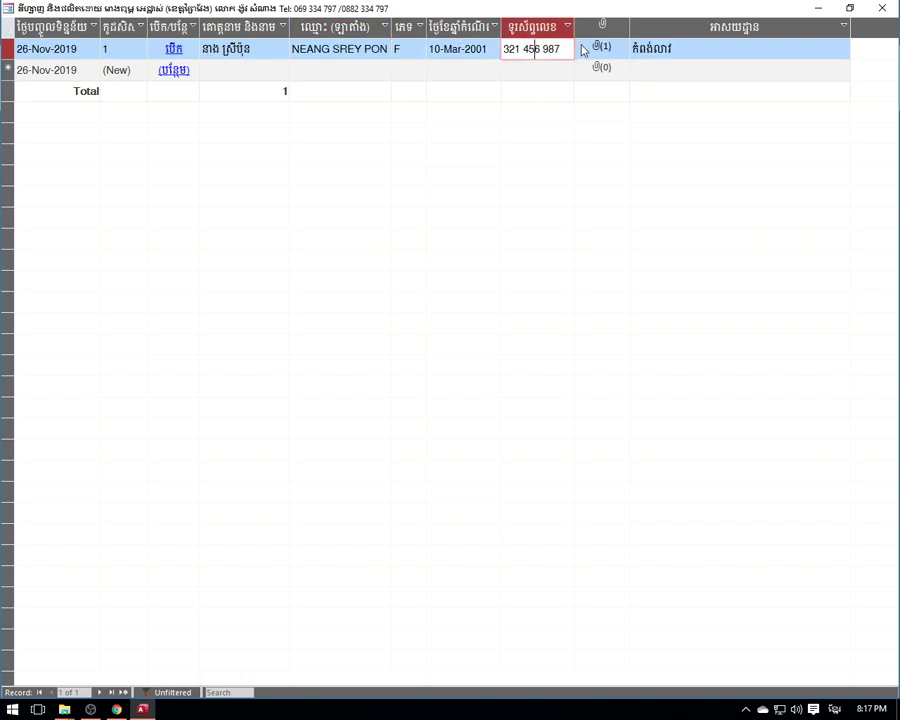
{"action": "left_click", "coordinate": [424, 48]}
{"action": "left_click", "coordinate": [466, 48]}
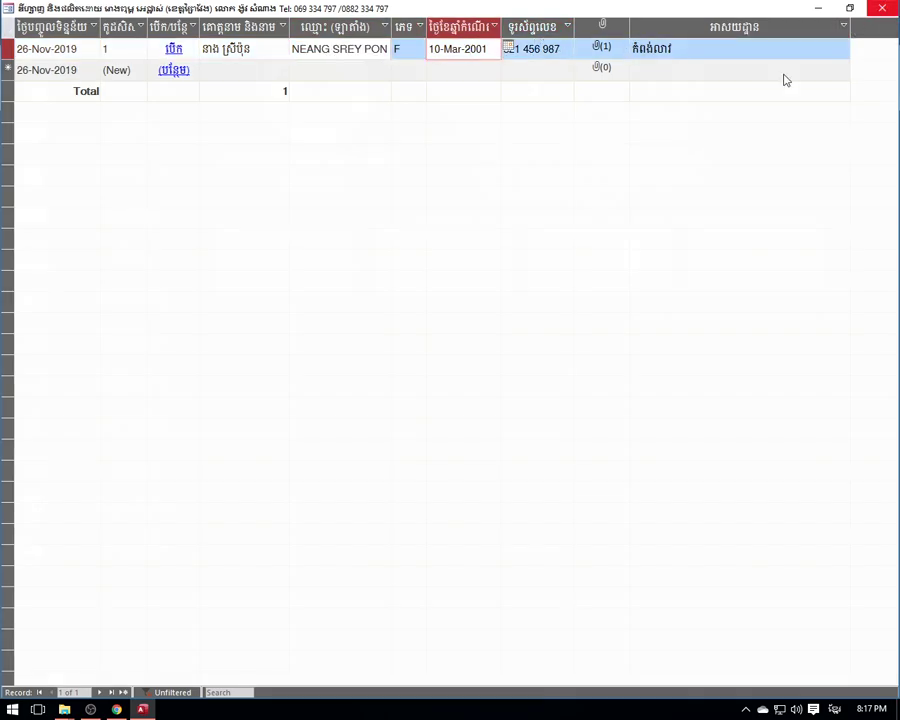
{"action": "key", "text": "ctrl+w"}
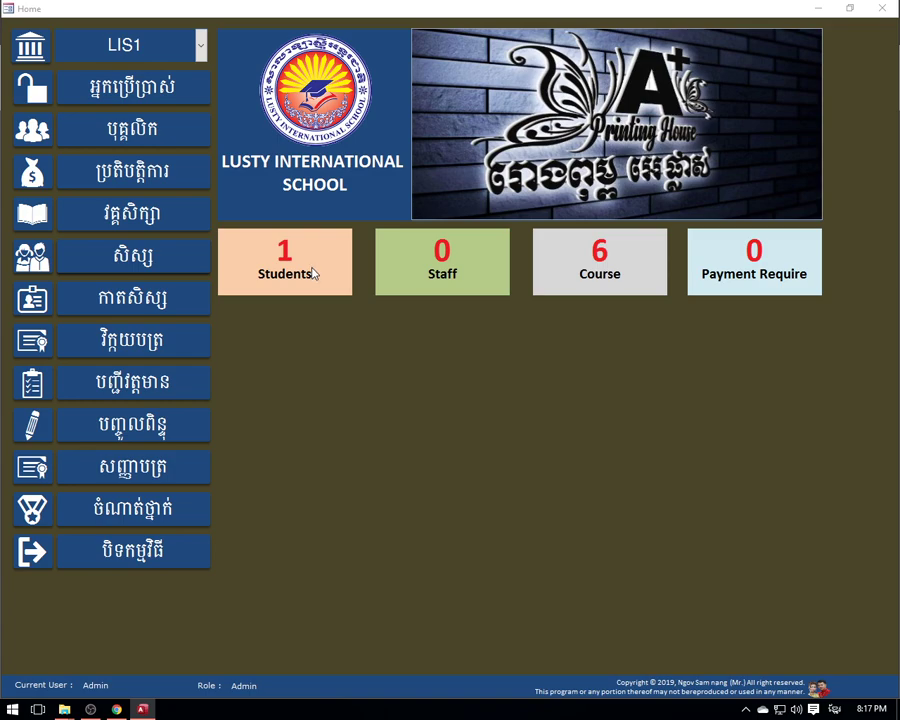
{"action": "left_click", "coordinate": [284, 282]}
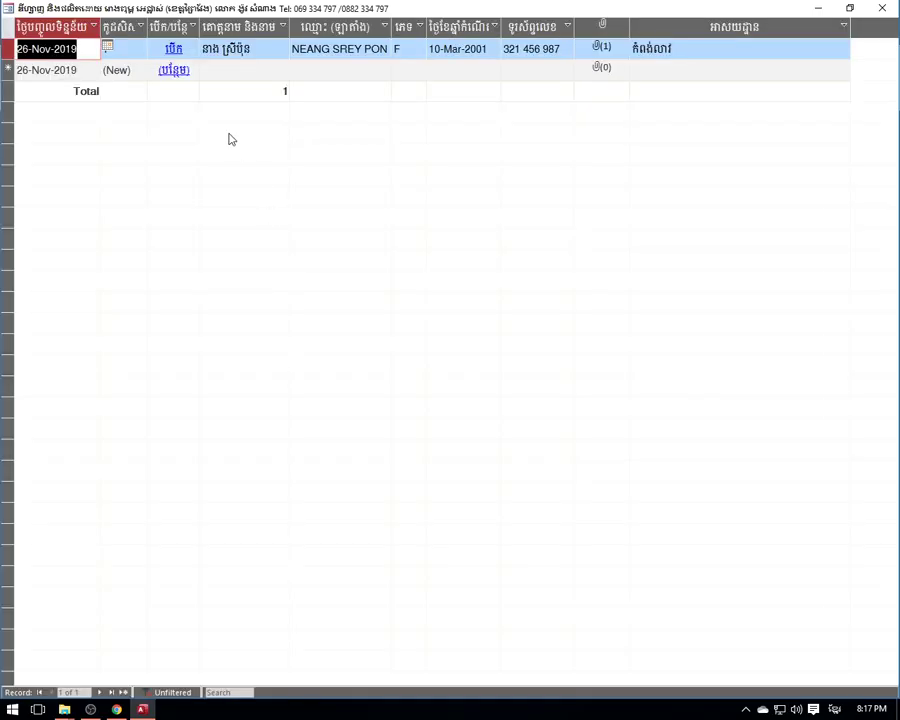
- Open the student's entry form from the row's Open link, reposition it, and reopen it
{"action": "left_click", "coordinate": [175, 58]}
{"action": "left_click_drag", "start_coordinate": [440, 136], "coordinate": [413, 89]}
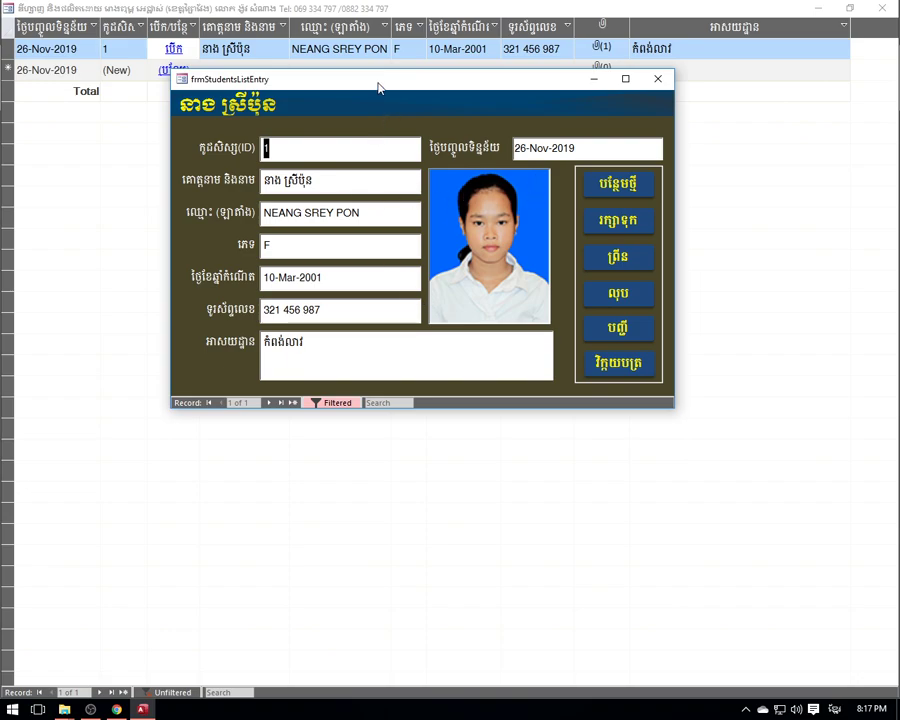
{"action": "left_click_drag", "start_coordinate": [378, 88], "coordinate": [369, 141]}
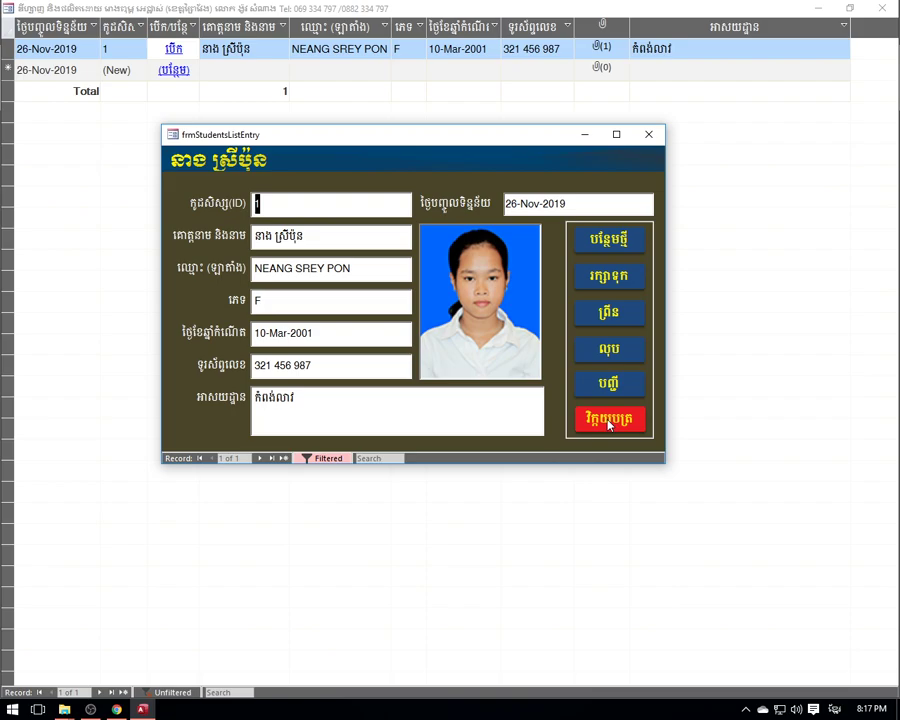
{"action": "left_click", "coordinate": [648, 134]}
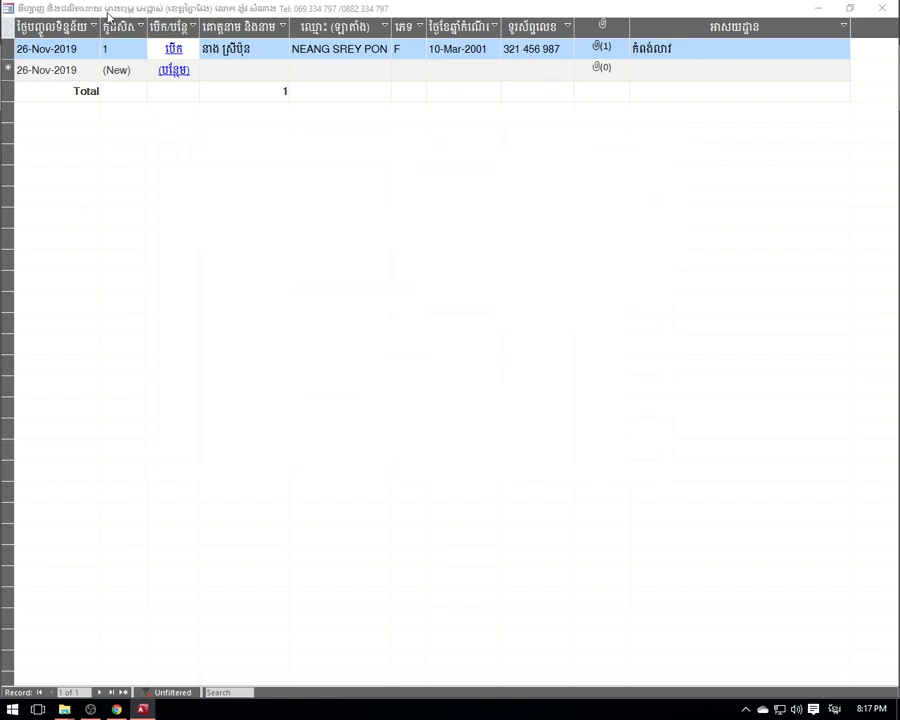
{"action": "left_click", "coordinate": [177, 52]}
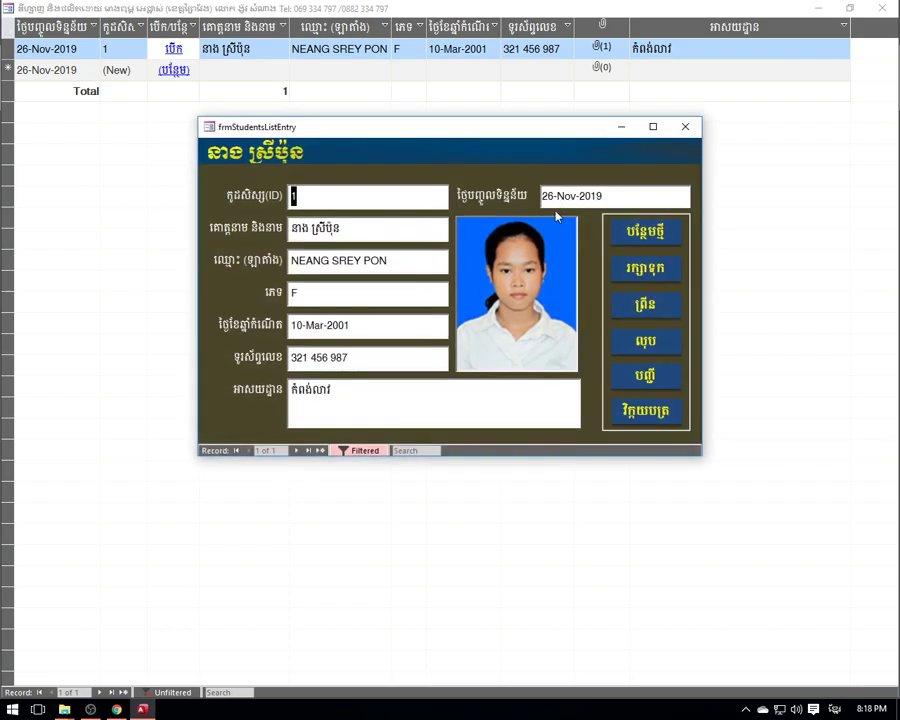
- Start a new invoice and check that its seller dropdown lists no staff
{"action": "left_click", "coordinate": [646, 412]}
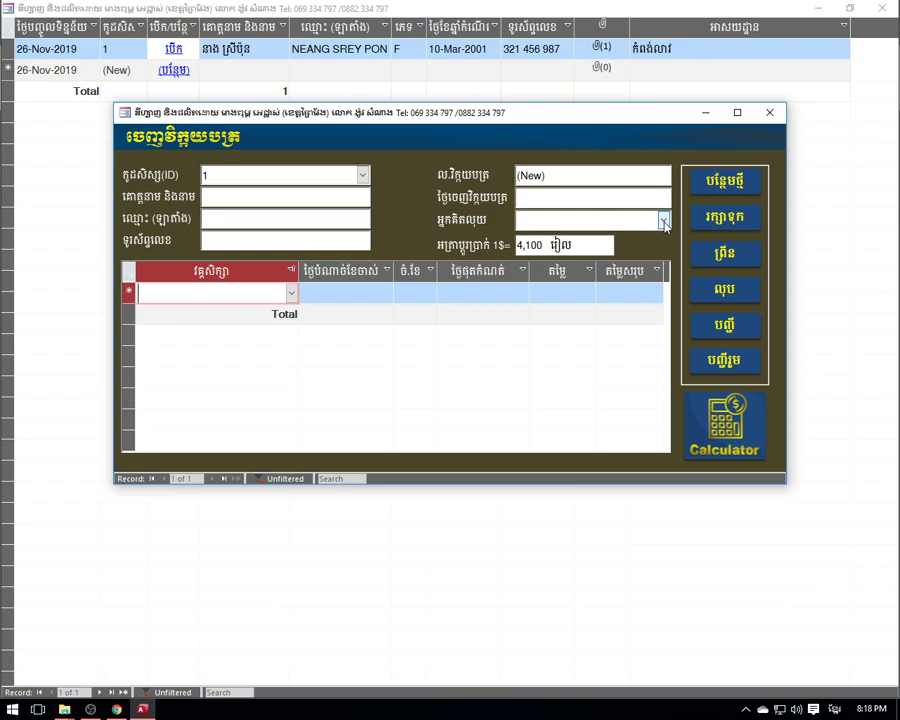
{"action": "left_click", "coordinate": [664, 224]}
{"action": "left_click", "coordinate": [664, 224]}
{"action": "left_click", "coordinate": [664, 224]}
{"action": "left_click", "coordinate": [664, 224]}
{"action": "left_click", "coordinate": [664, 224]}
{"action": "left_click", "coordinate": [664, 224]}
{"action": "left_click", "coordinate": [664, 224]}
{"action": "left_click", "coordinate": [664, 224]}
{"action": "left_click", "coordinate": [664, 224]}
{"action": "left_click", "coordinate": [664, 224]}
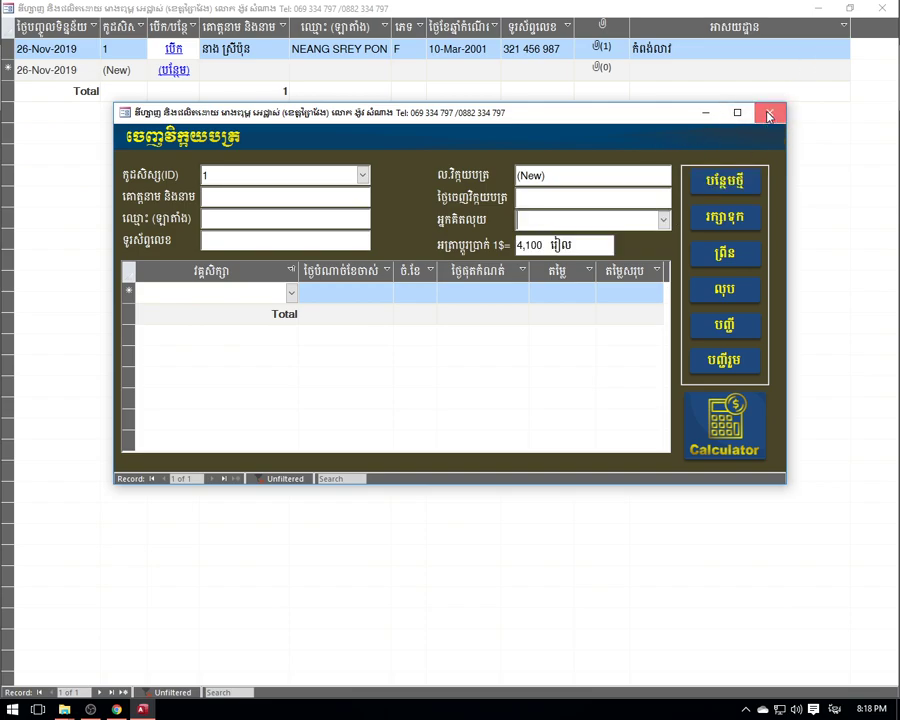
- Close the invoice form, student entry form and student list
{"action": "left_click", "coordinate": [768, 116]}
{"action": "left_click", "coordinate": [690, 128]}
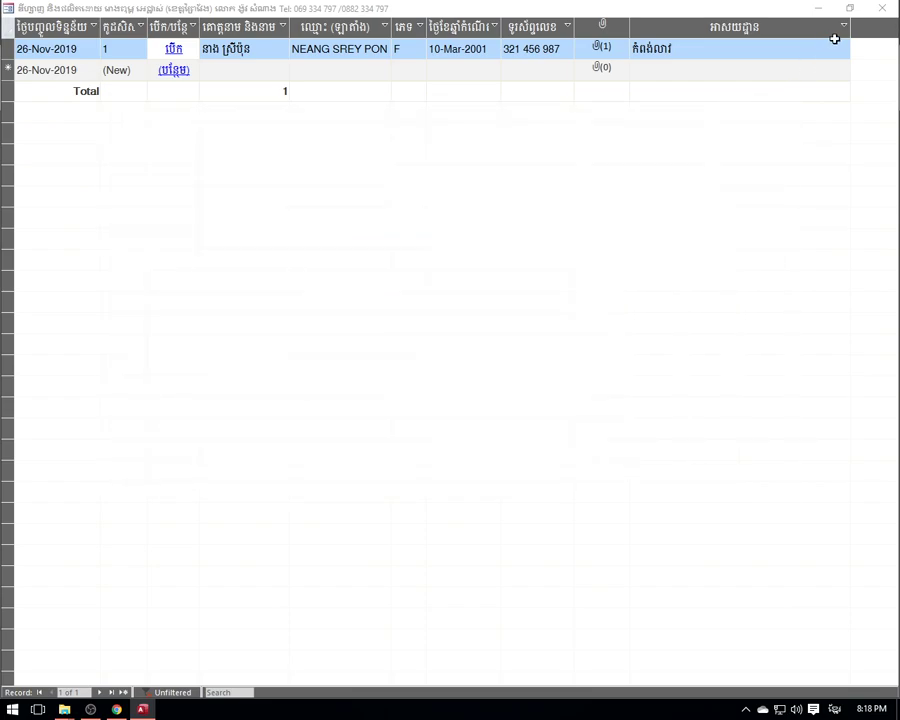
{"action": "left_click", "coordinate": [878, 9]}
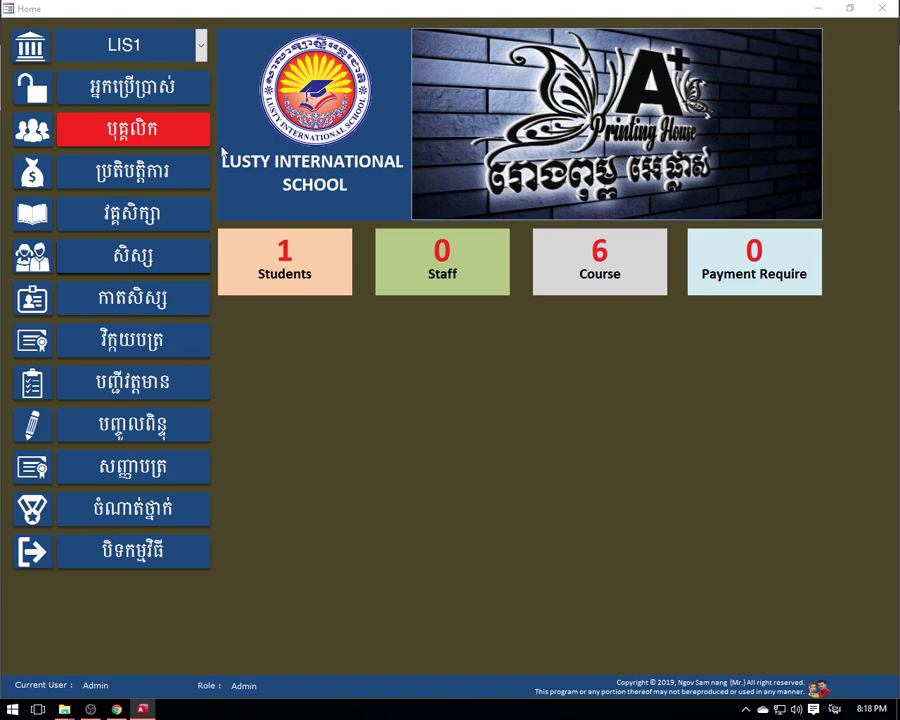
- Open the empty staff list and select the name cell of its new-record row
{"action": "left_click", "coordinate": [446, 267]}
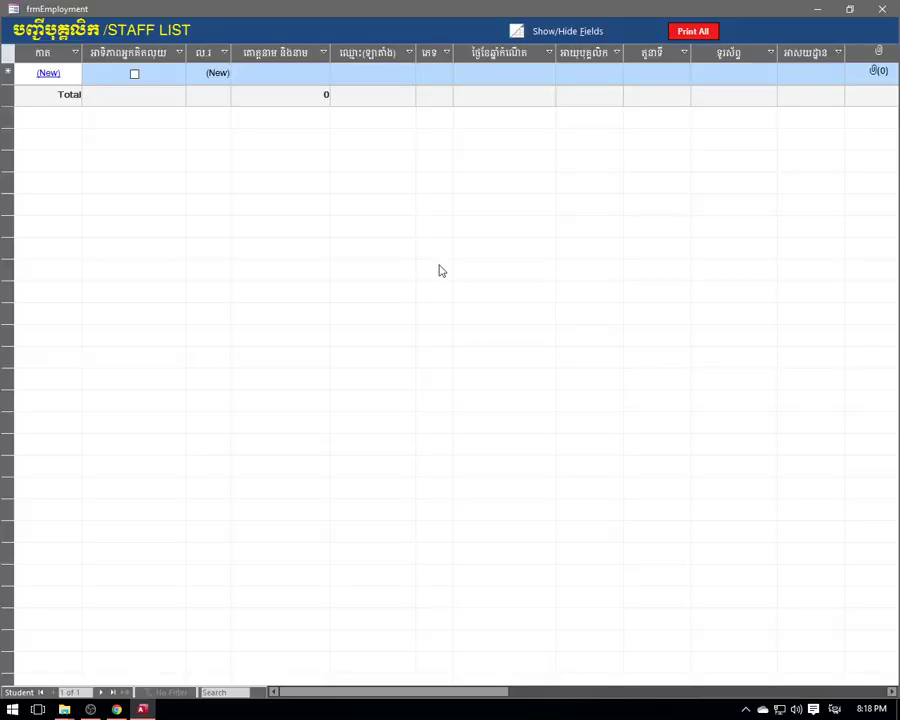
{"action": "left_click", "coordinate": [883, 10]}
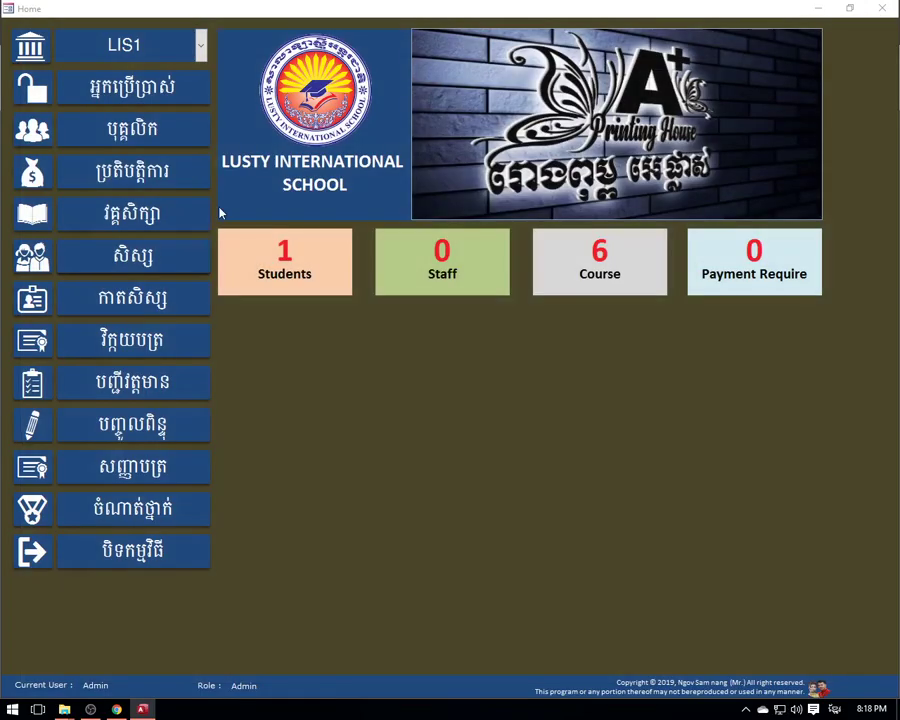
{"action": "left_click", "coordinate": [135, 138]}
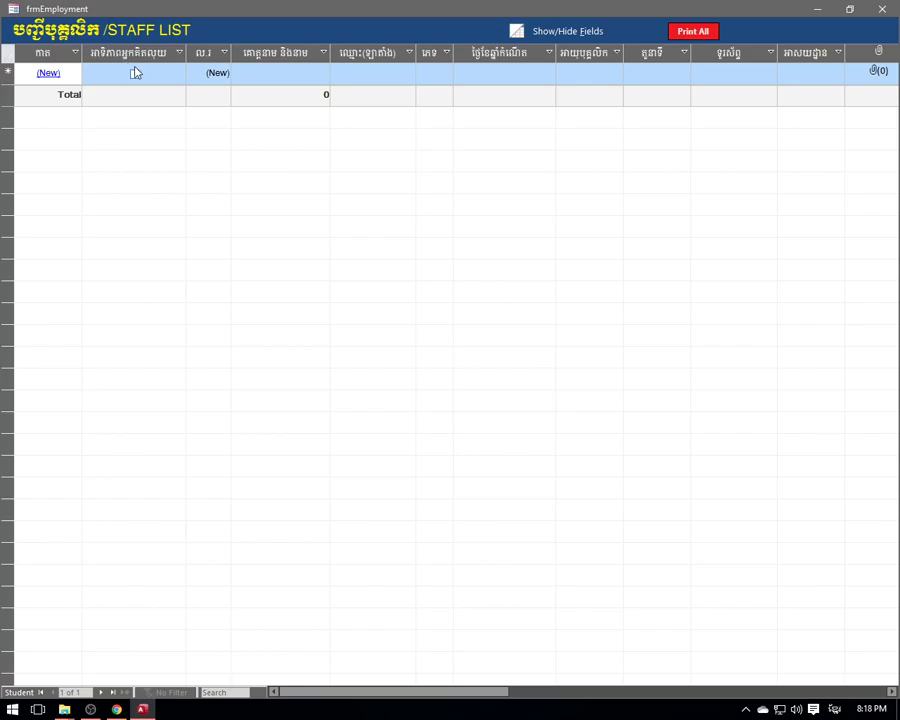
{"action": "left_click", "coordinate": [246, 74]}
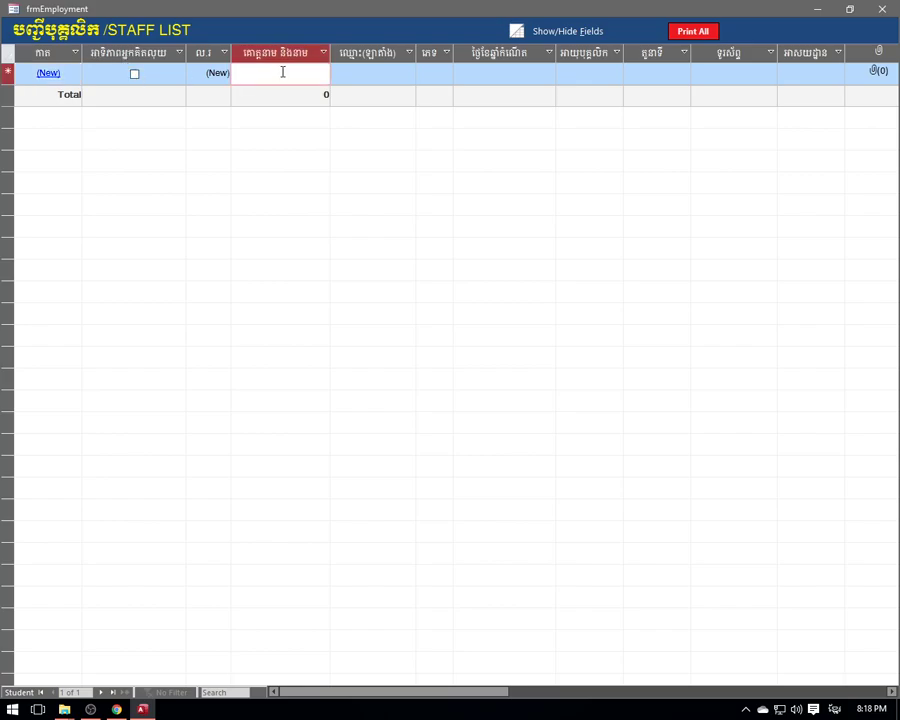
{"action": "left_click_drag", "start_coordinate": [355, 691], "coordinate": [484, 688]}
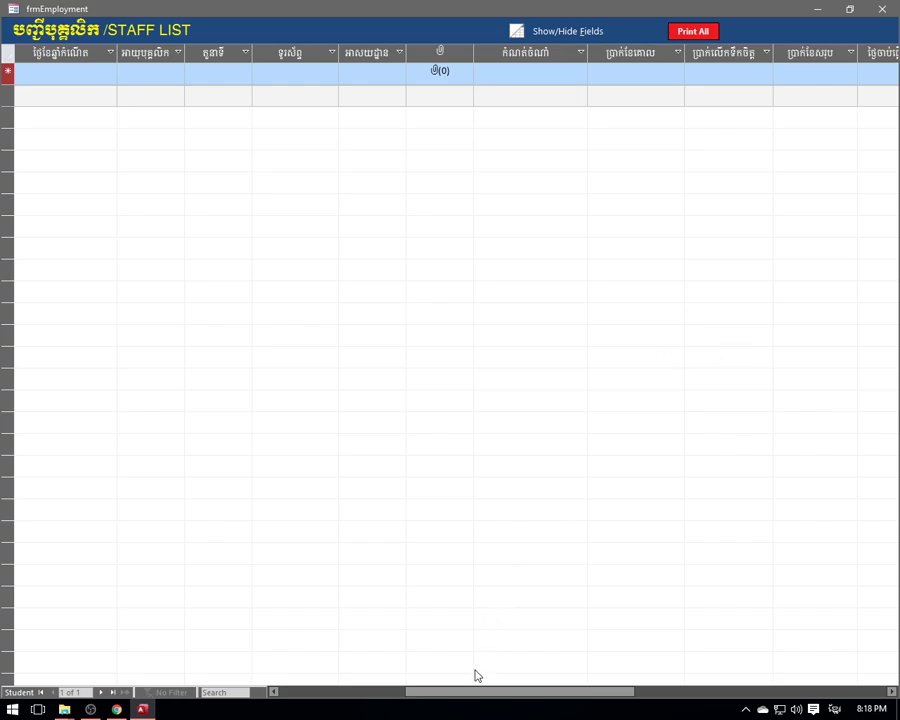
{"action": "left_click_drag", "start_coordinate": [484, 697], "coordinate": [383, 699]}
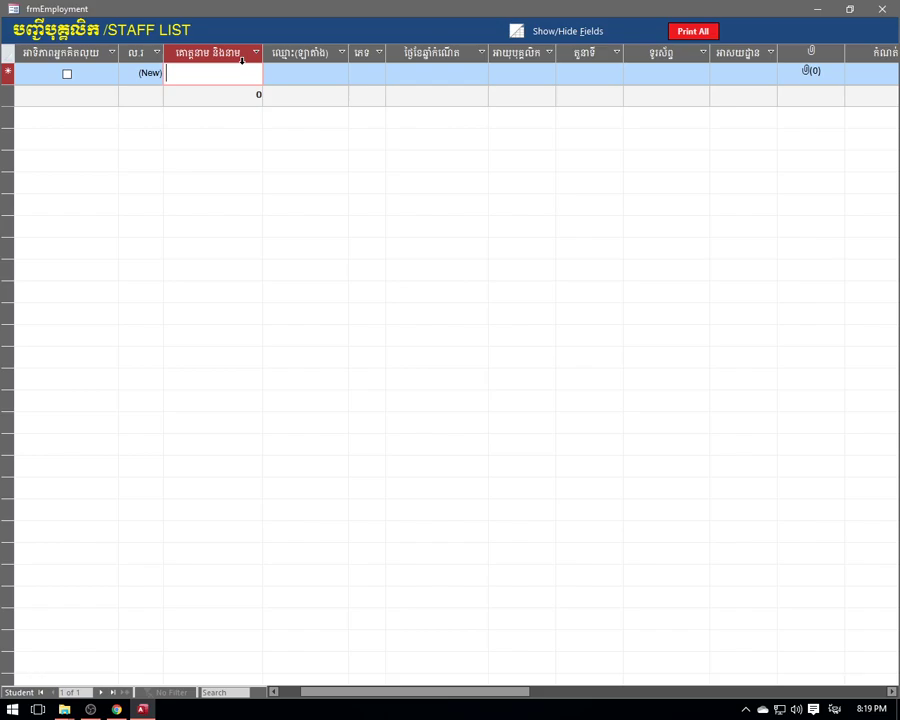
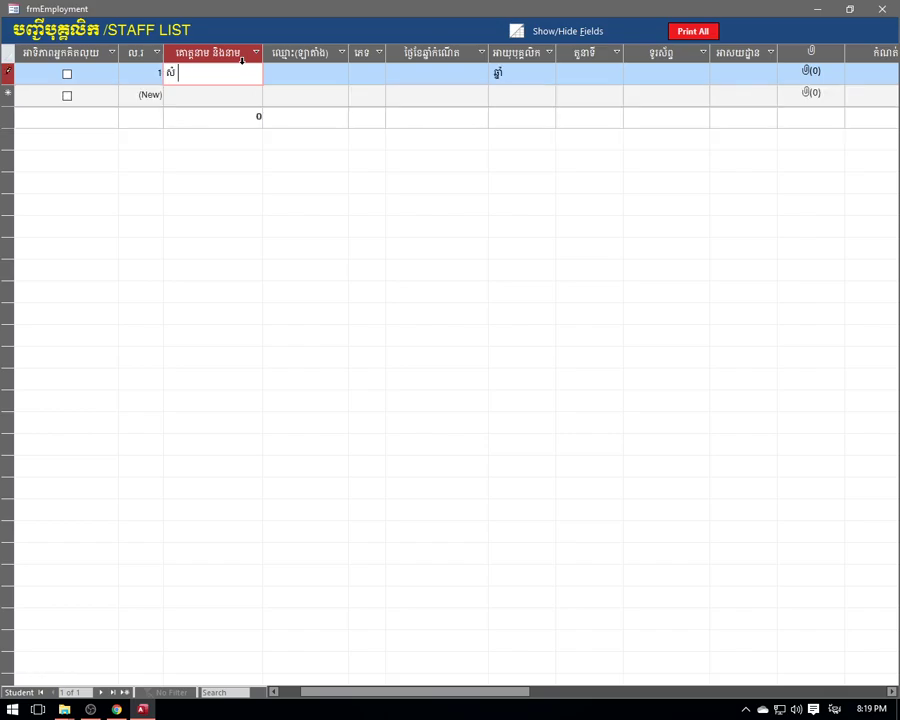
- Enter the first staff member's Khmer and Latin names and accept the sex field
{"action": "key", "text": "Tab"}
{"action": "type", "text": "សោម"}
{"action": "key", "text": "BackSpace"}
{"action": "key", "text": "BackSpace"}
{"action": "key", "text": "BackSpace"}
{"action": "key", "text": "alt+shift"}
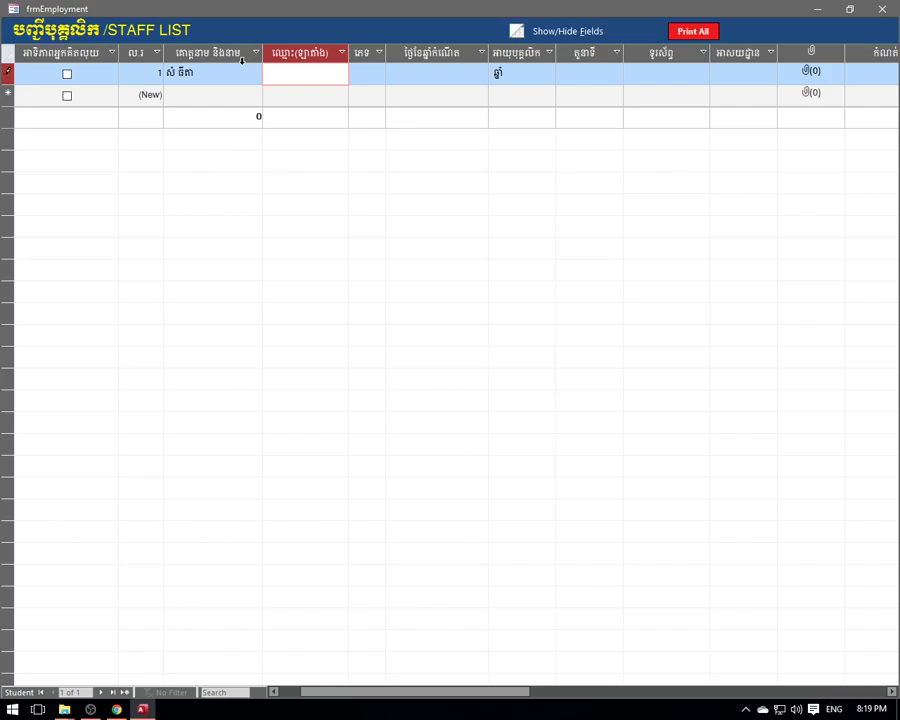
{"action": "key", "text": "Tab"}
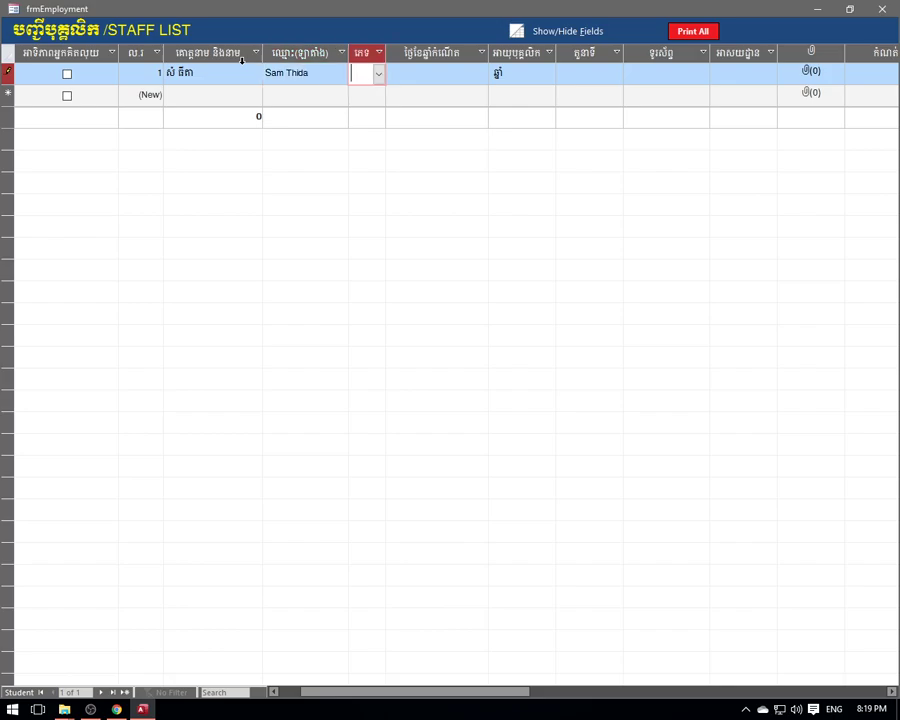
{"action": "key", "text": "Tab"}
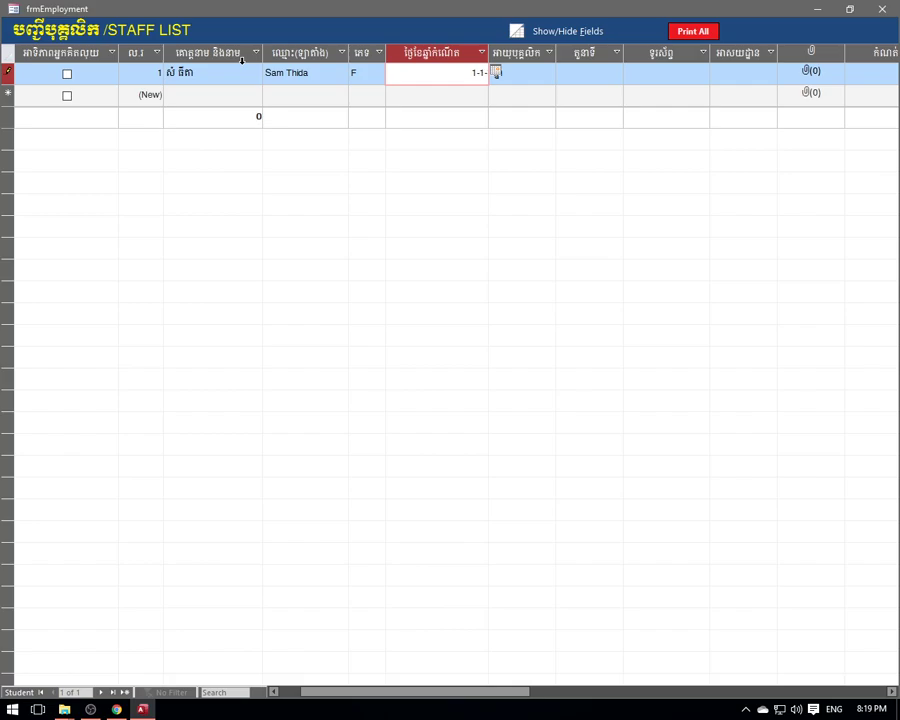
- Correct the birth date to 1/1/2002 so the age calculates as 17
{"action": "key", "text": "Tab"}
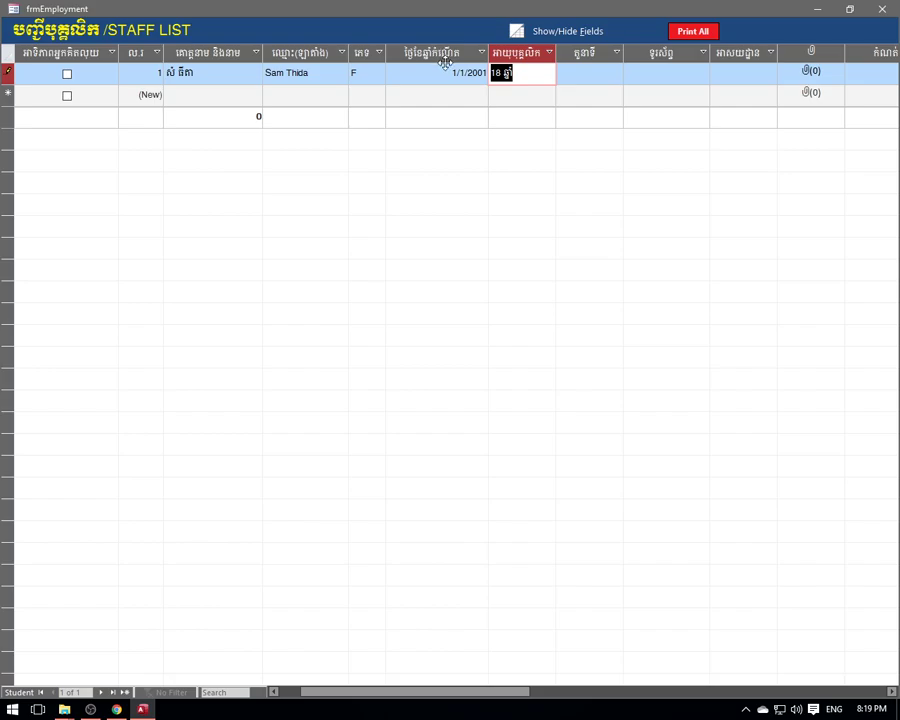
{"action": "left_click", "coordinate": [438, 72]}
{"action": "left_click_drag", "start_coordinate": [518, 73], "coordinate": [490, 73]}
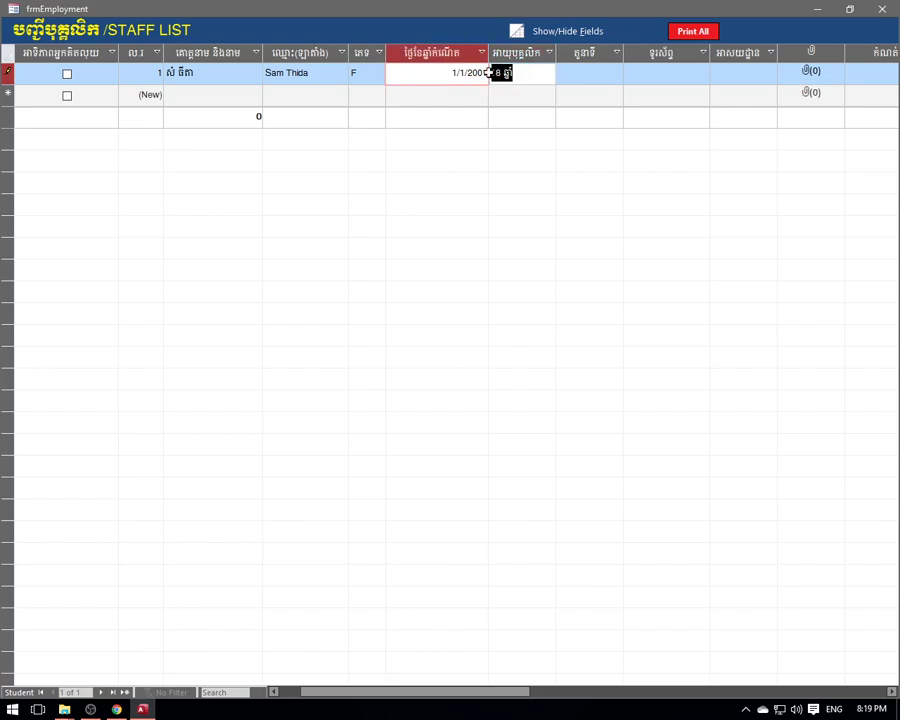
{"action": "left_click", "coordinate": [554, 75]}
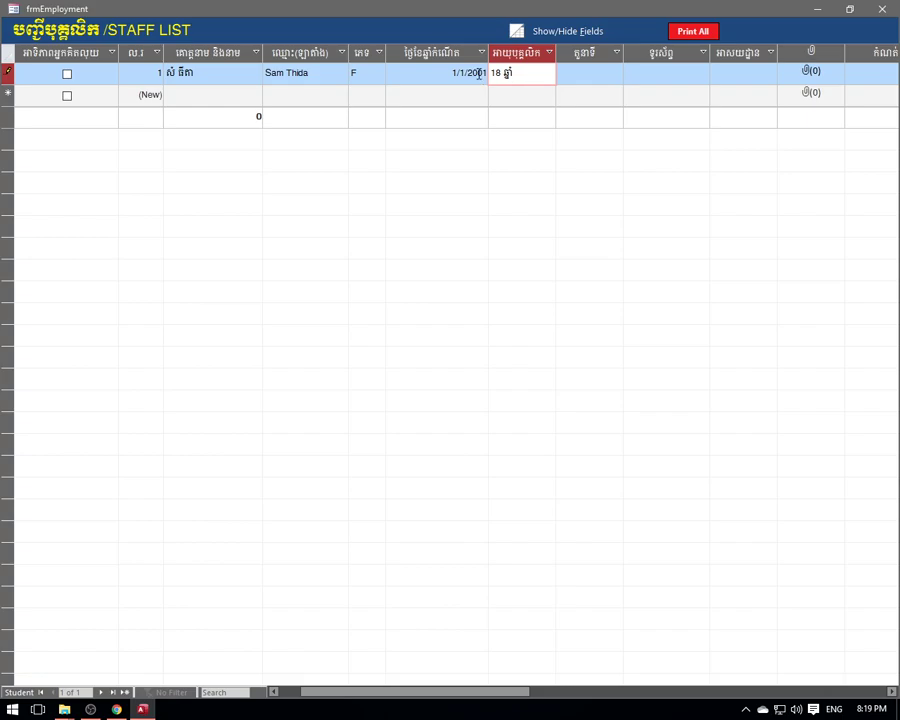
{"action": "left_click_drag", "start_coordinate": [471, 72], "coordinate": [488, 73]}
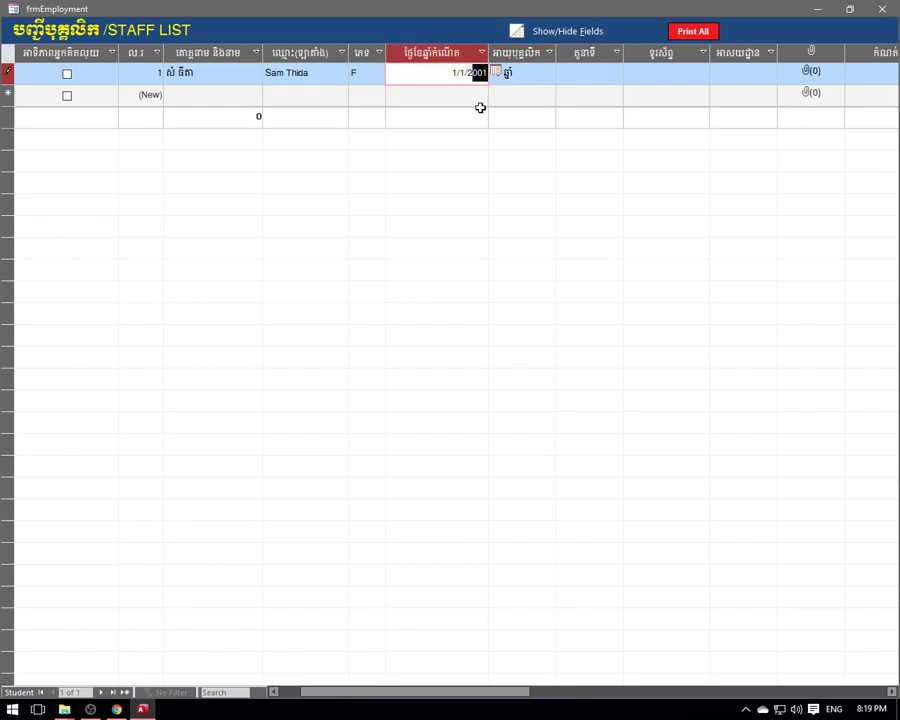
{"action": "left_click", "coordinate": [545, 72]}
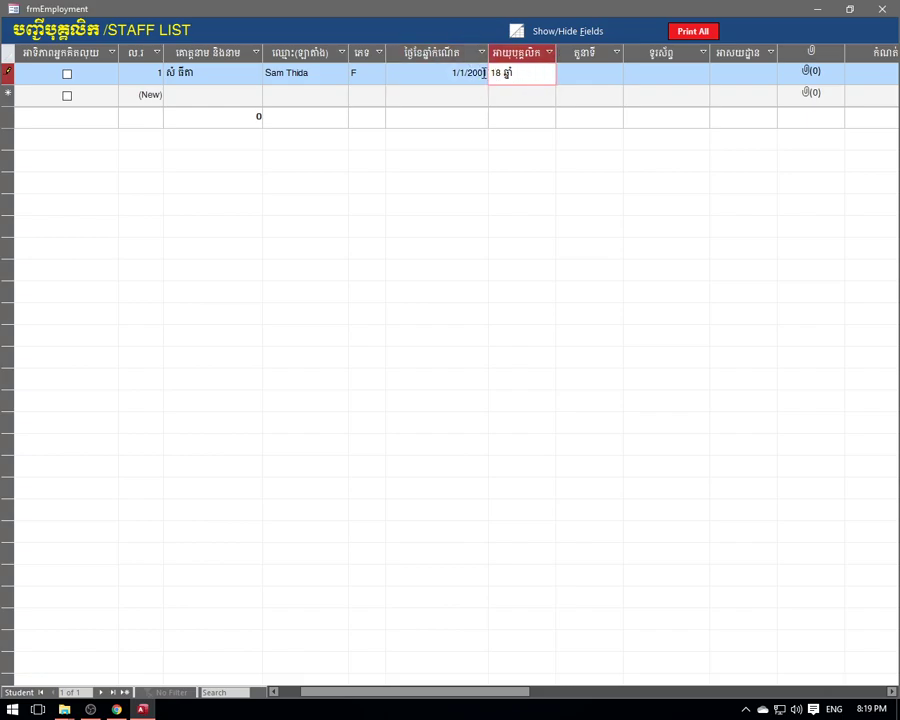
{"action": "left_click", "coordinate": [448, 73]}
{"action": "left_click_drag", "start_coordinate": [492, 72], "coordinate": [484, 72]}
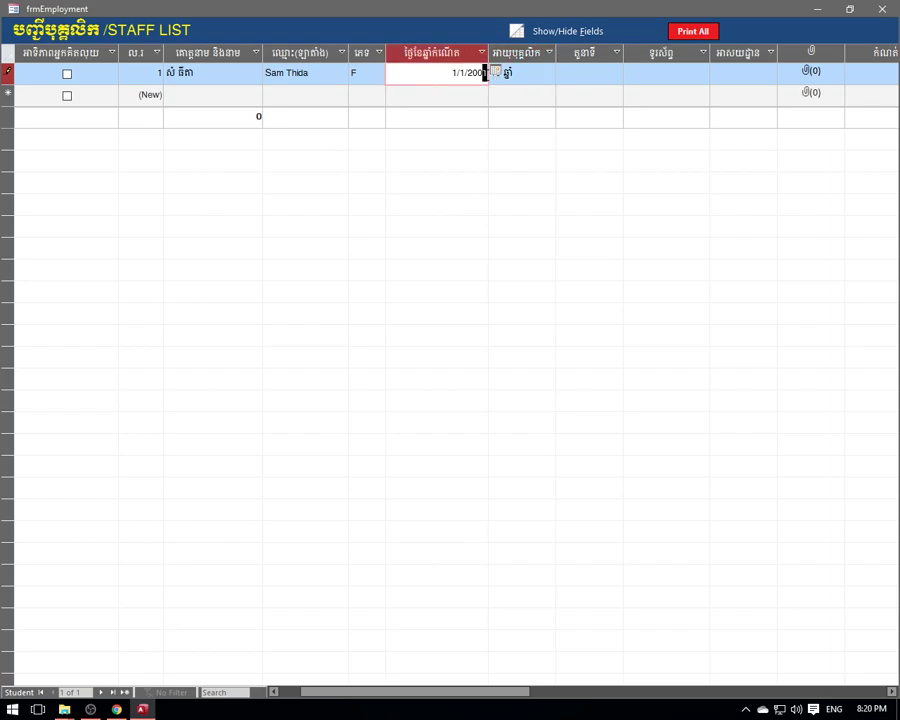
{"action": "left_click", "coordinate": [533, 72]}
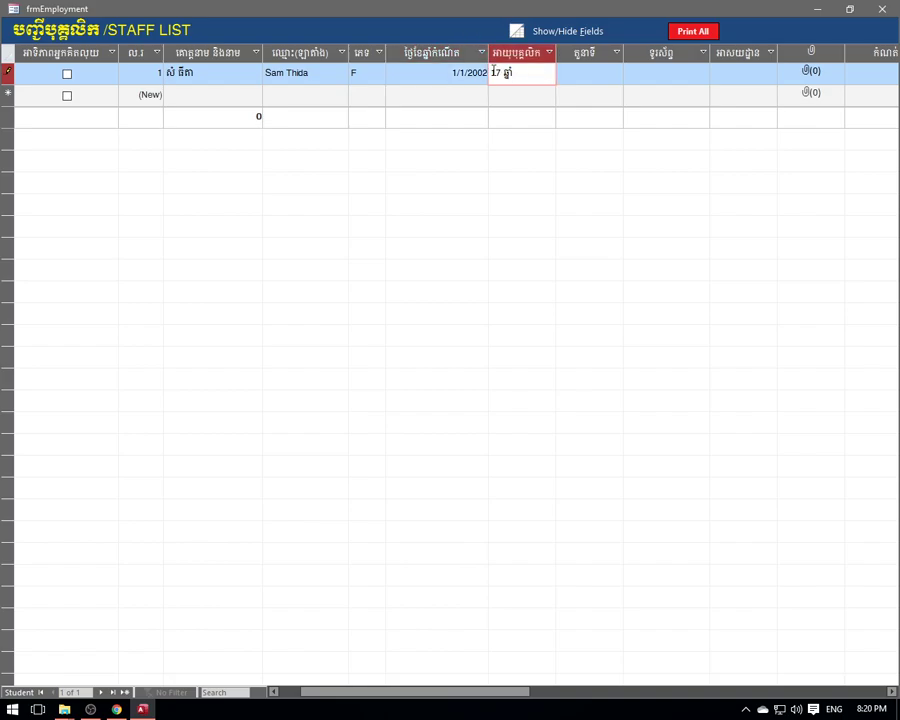
- Set the position to teacher and enter the staff member's phone number and address
{"action": "left_click", "coordinate": [586, 70]}
{"action": "left_click", "coordinate": [616, 74]}
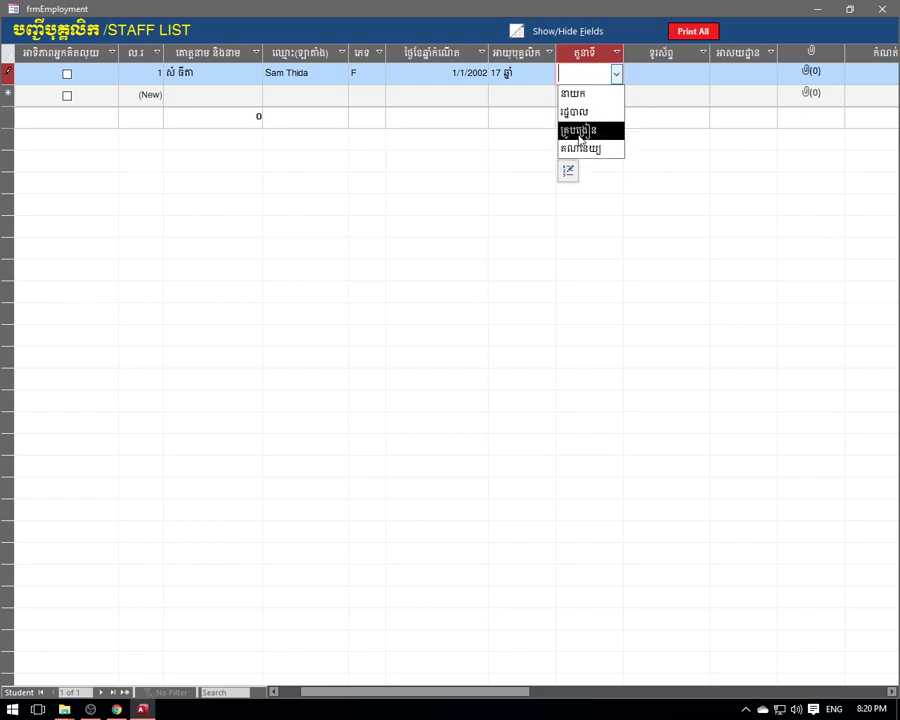
{"action": "left_click", "coordinate": [578, 130]}
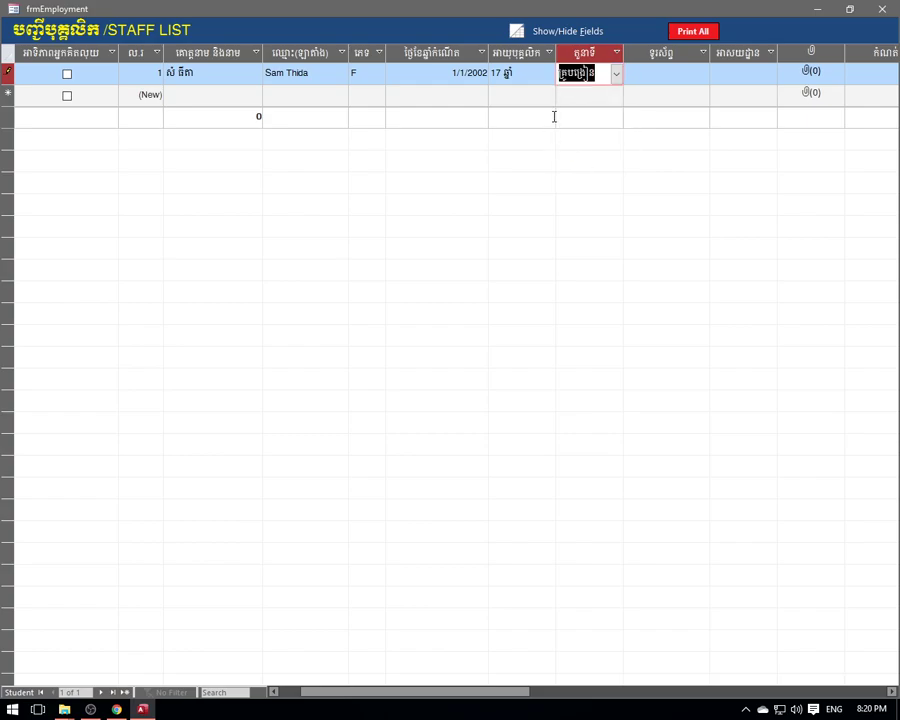
{"action": "left_click", "coordinate": [659, 77]}
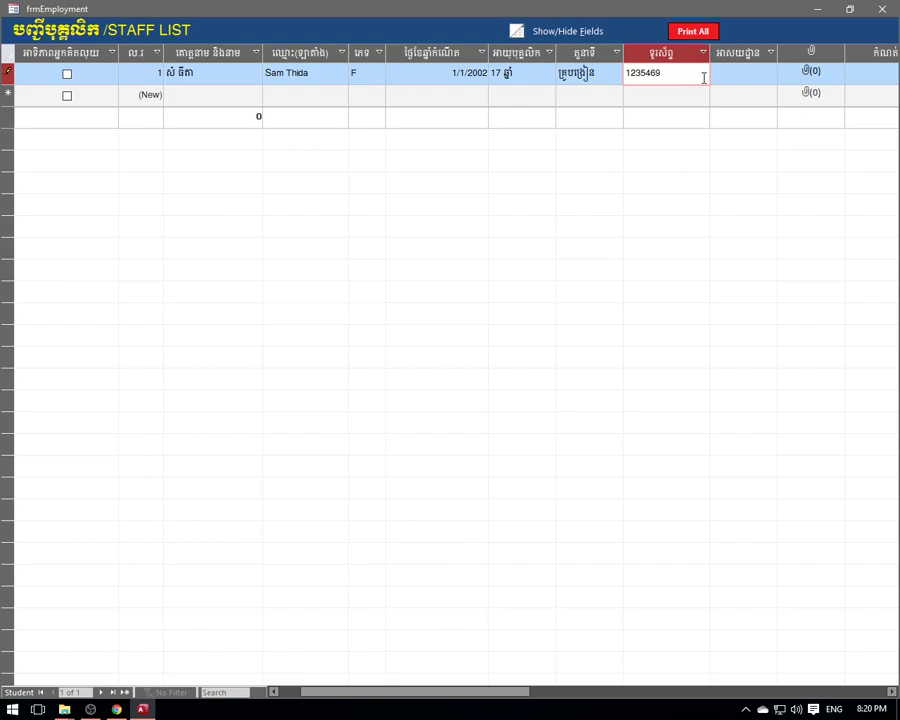
{"action": "left_click", "coordinate": [743, 74]}
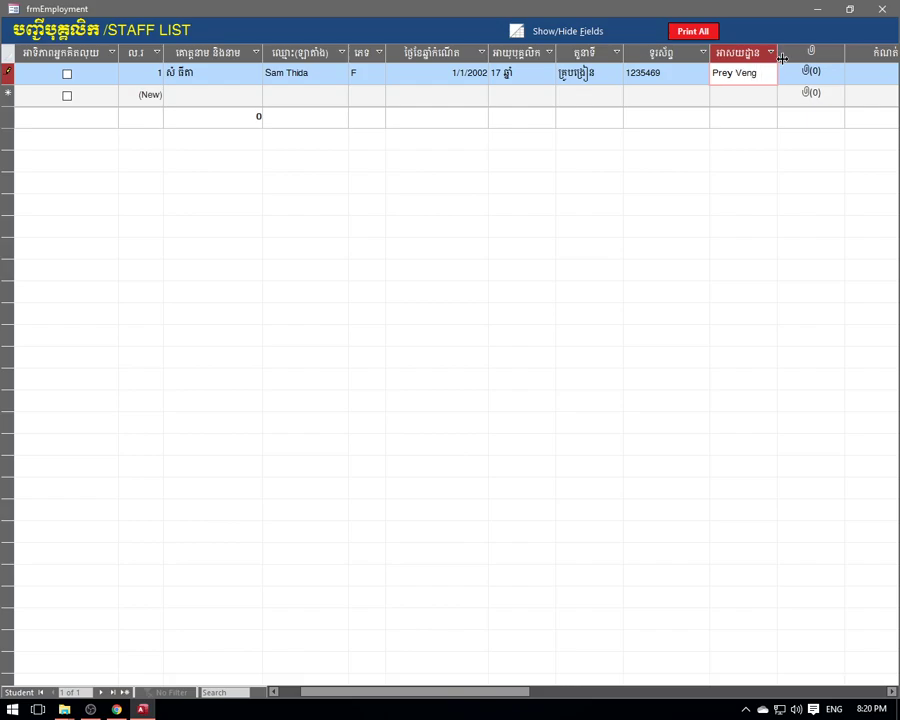
{"action": "left_click", "coordinate": [804, 76]}
{"action": "left_click_drag", "start_coordinate": [465, 691], "coordinate": [570, 691]}
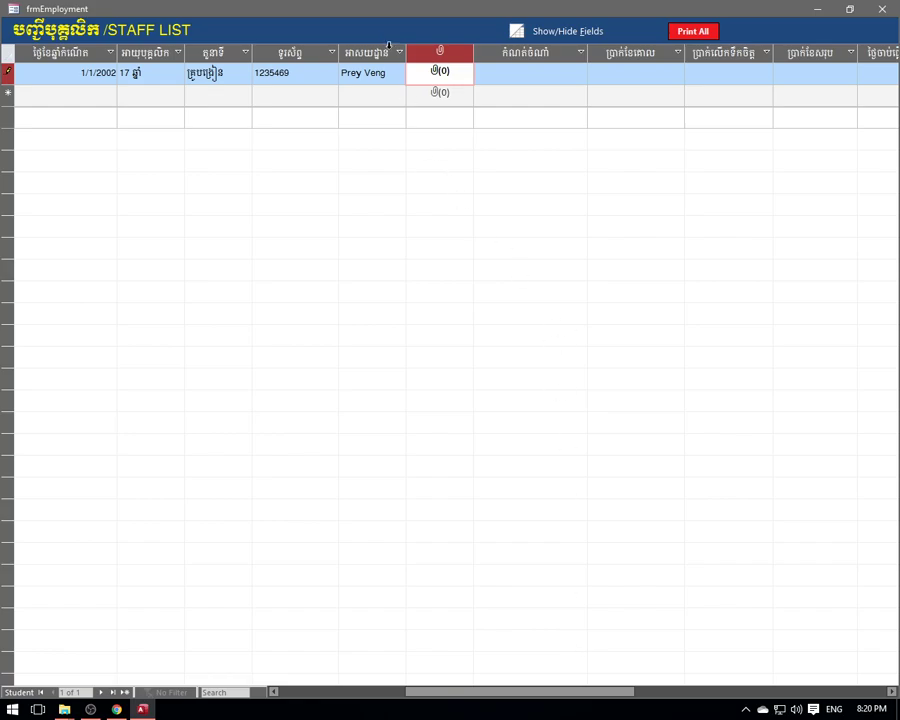
{"action": "double_click", "coordinate": [447, 79]}
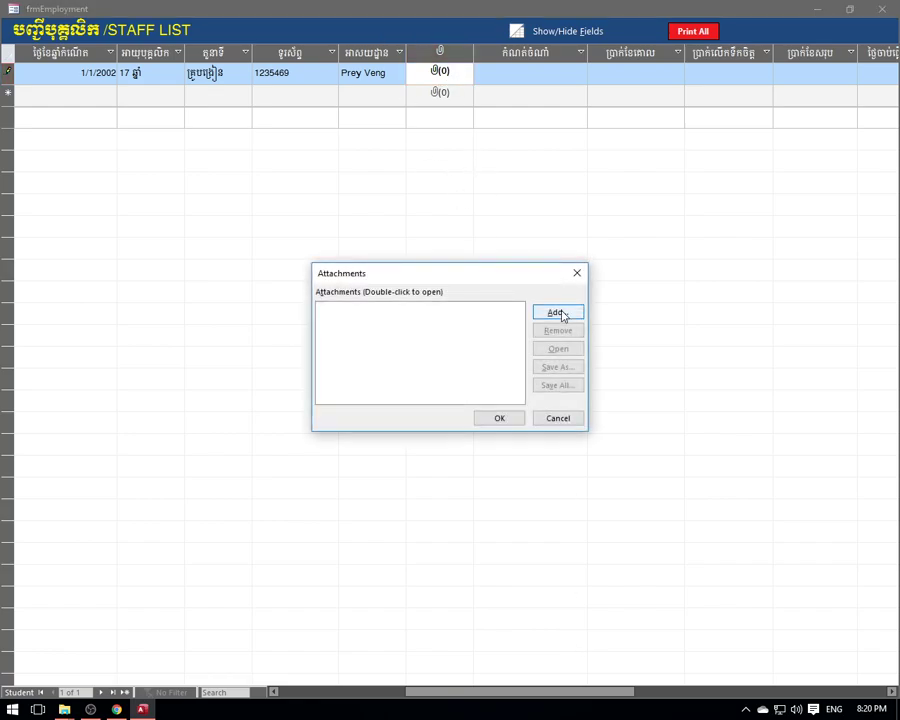
{"action": "left_click", "coordinate": [561, 314]}
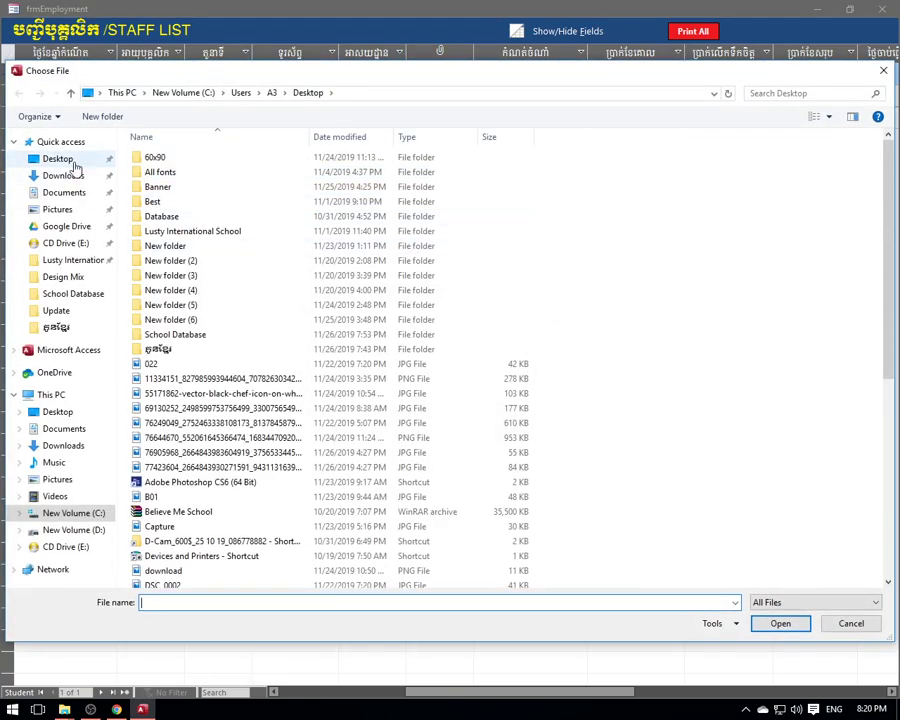
{"action": "left_click", "coordinate": [70, 163]}
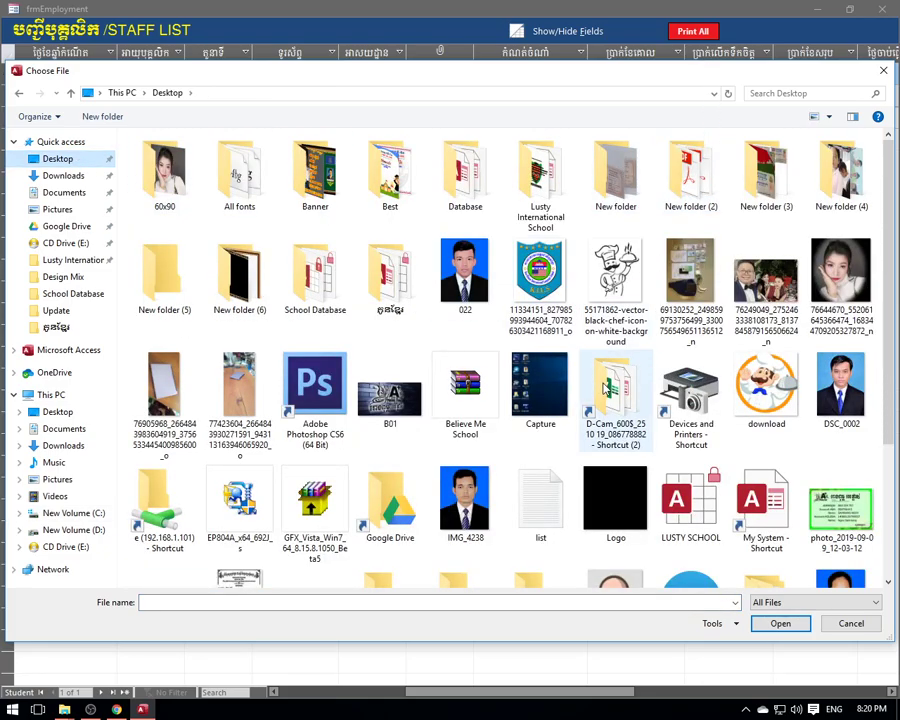
{"action": "scroll", "coordinate": [605, 388], "scroll_direction": "down", "scroll_amount": 3}
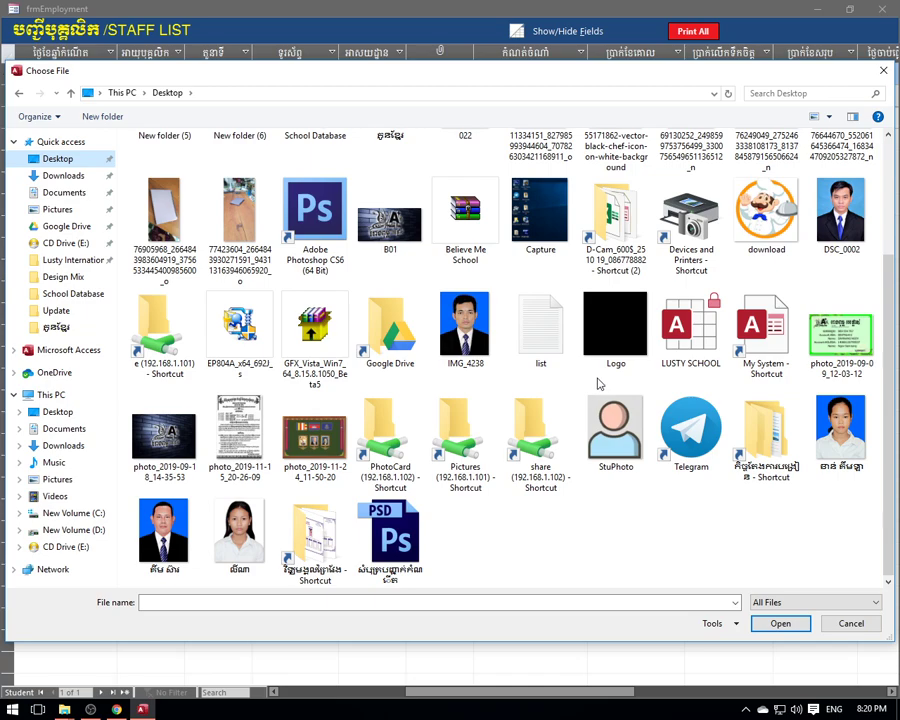
{"action": "left_click", "coordinate": [850, 623]}
{"action": "left_click", "coordinate": [568, 311]}
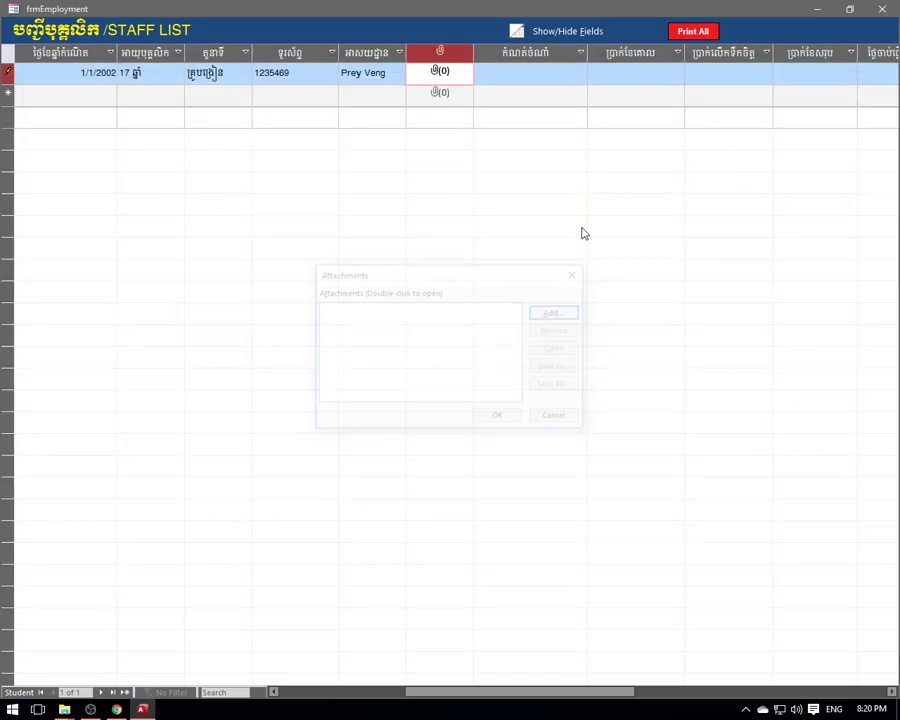
- Add an attachment to the first staff record, browsing from the Desktop into the network share shortcut
{"action": "double_click", "coordinate": [440, 74]}
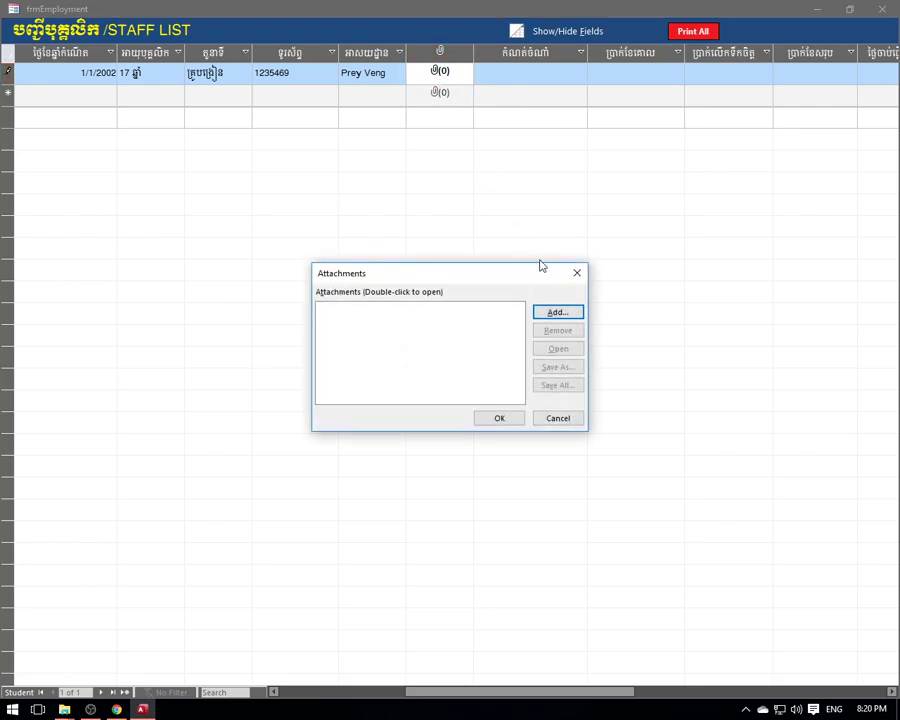
{"action": "left_click", "coordinate": [557, 313]}
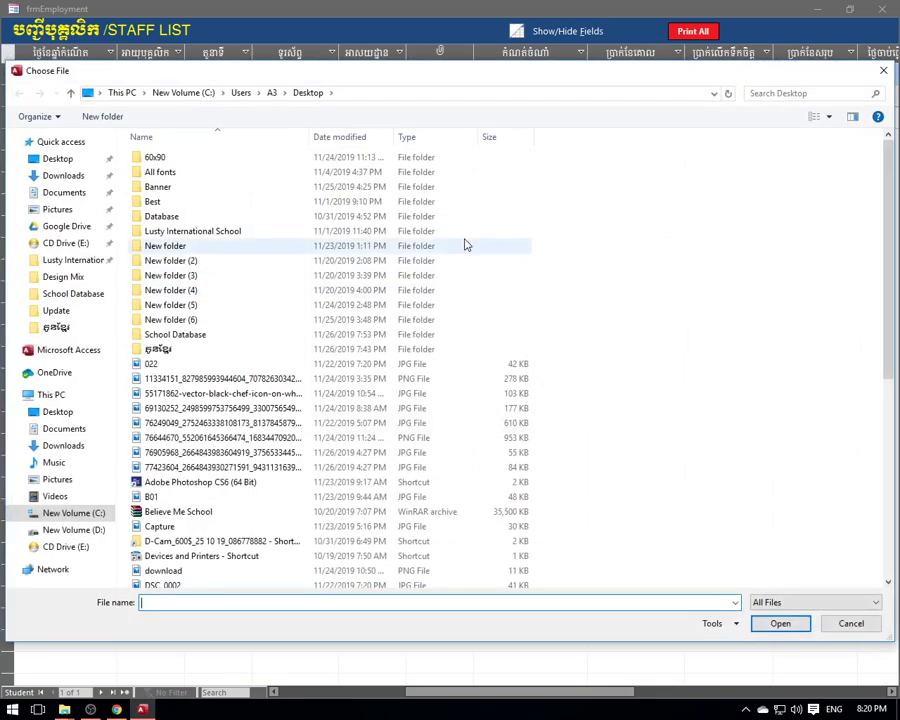
{"action": "scroll", "coordinate": [350, 237], "scroll_direction": "down", "scroll_amount": 4}
{"action": "scroll", "coordinate": [307, 275], "scroll_direction": "up", "scroll_amount": 4}
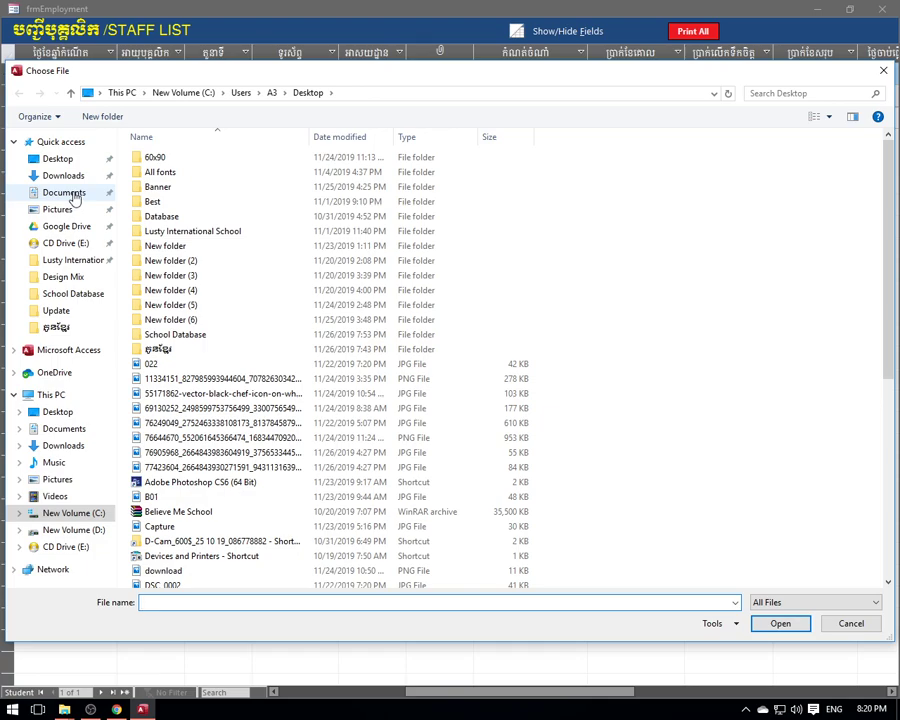
{"action": "left_click", "coordinate": [75, 197]}
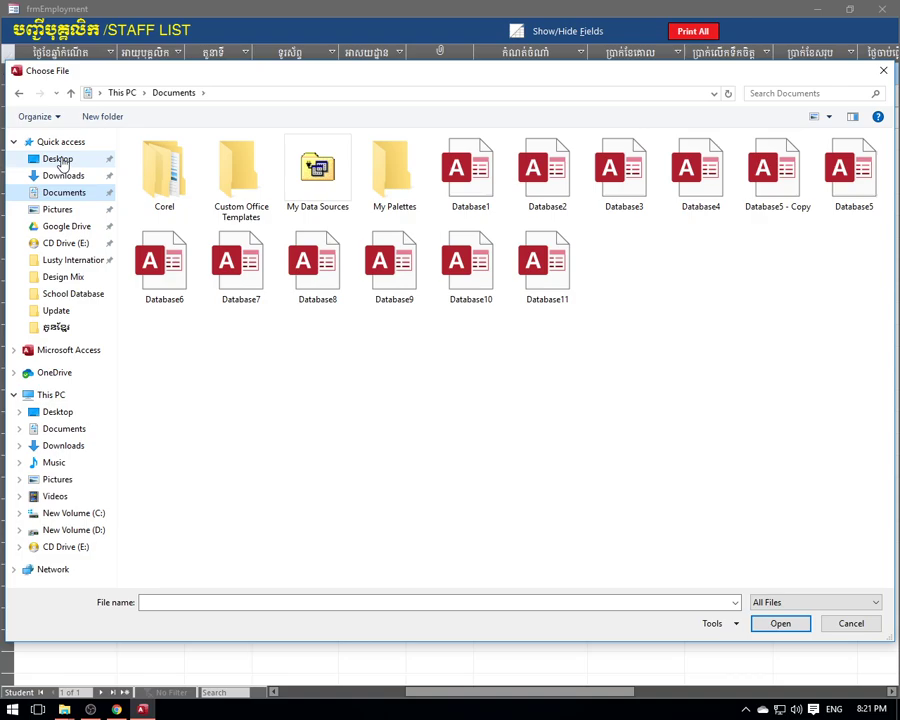
{"action": "left_click", "coordinate": [58, 159]}
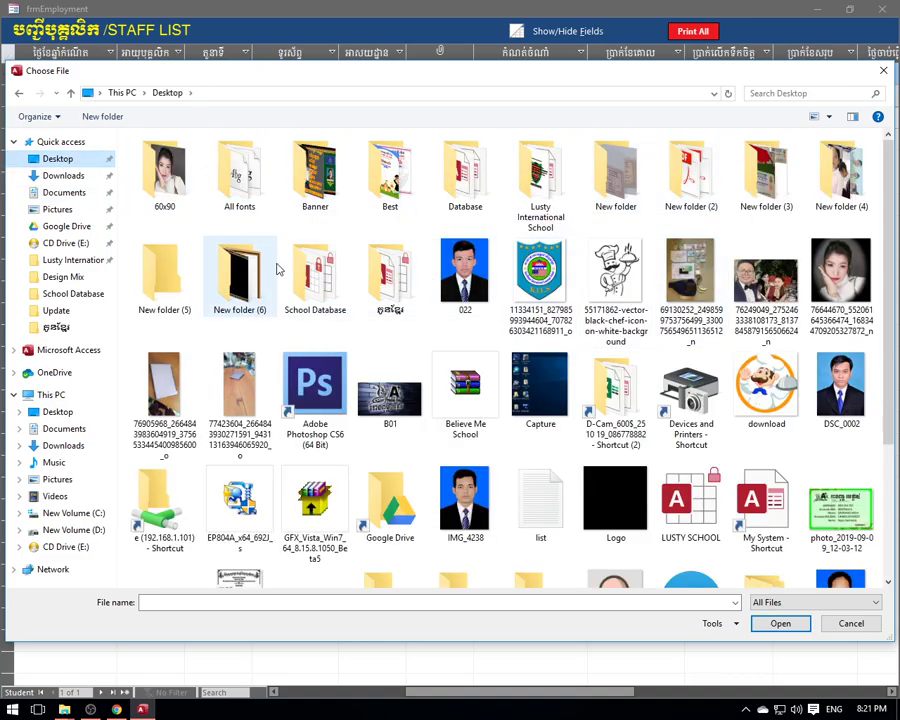
{"action": "scroll", "coordinate": [278, 267], "scroll_direction": "down", "scroll_amount": 2}
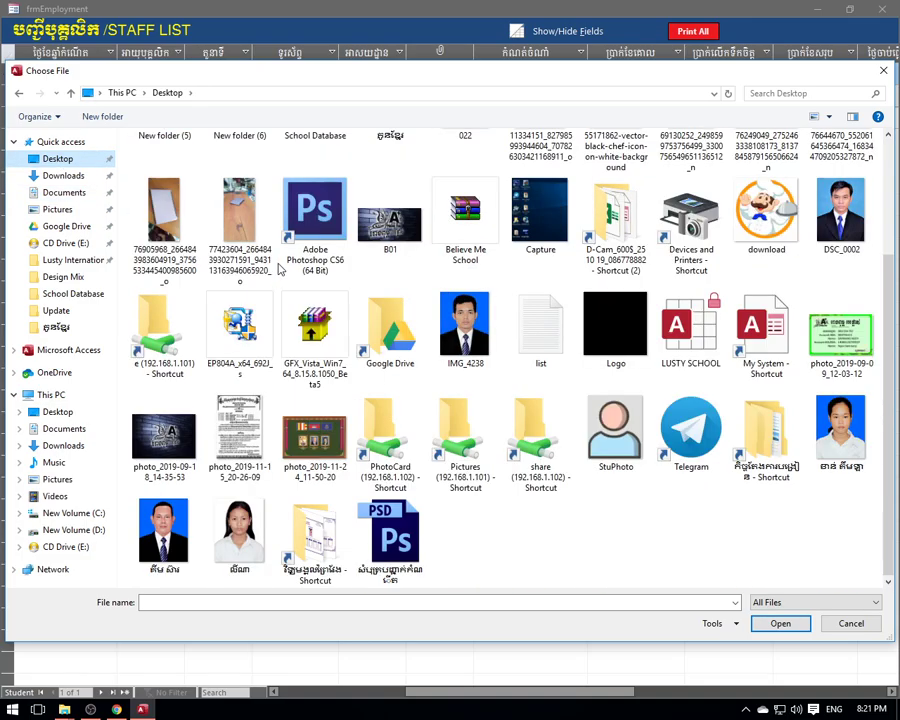
{"action": "left_click", "coordinate": [540, 442]}
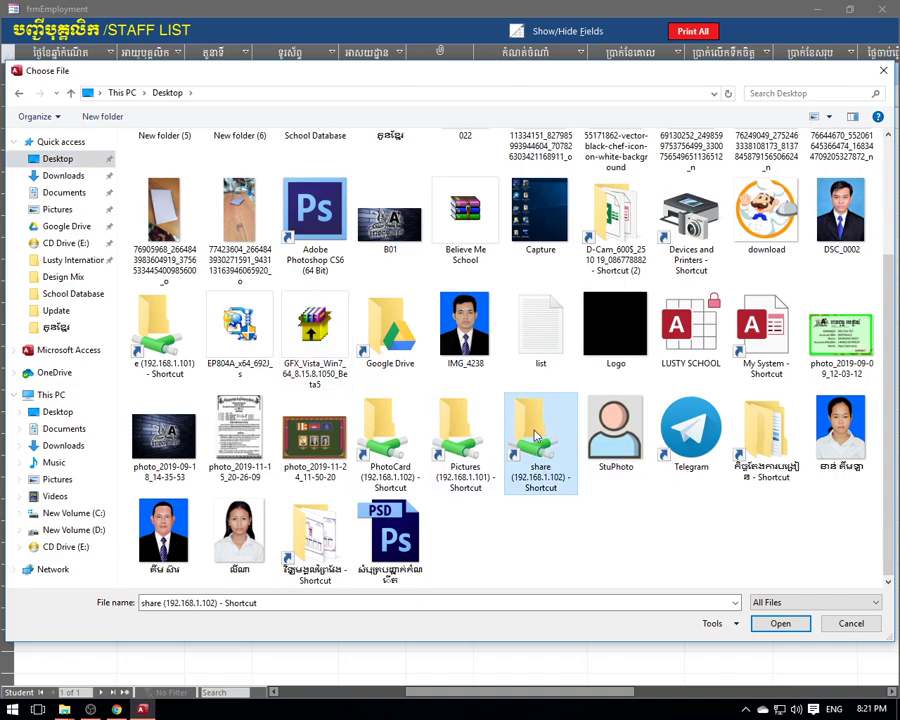
{"action": "double_click", "coordinate": [538, 436]}
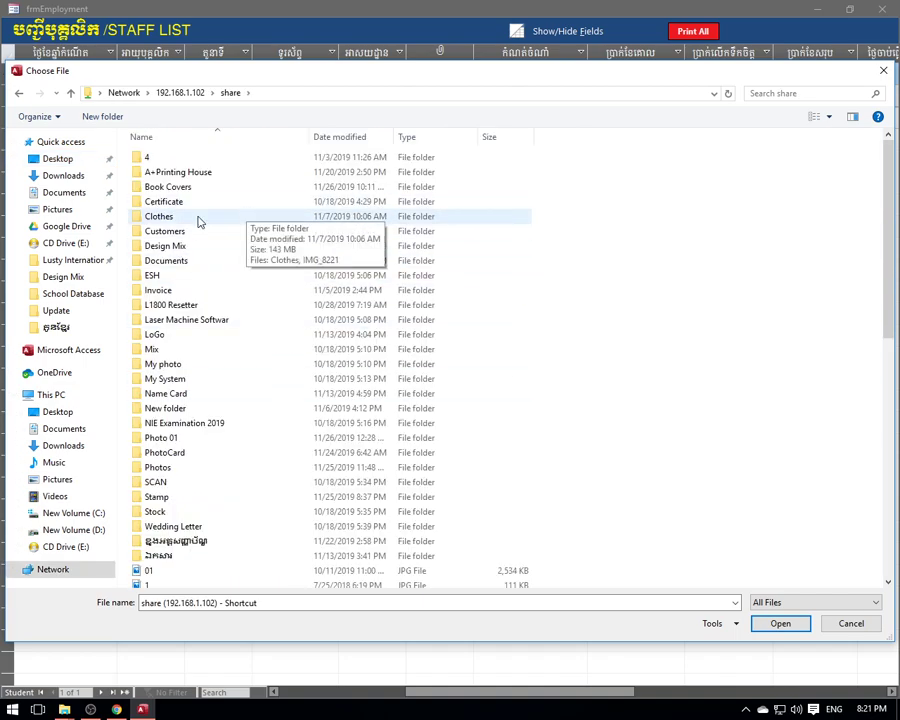
- Choose the admin database entry PDF from the share's Documents > CV folder
{"action": "double_click", "coordinate": [178, 262]}
{"action": "scroll", "coordinate": [229, 282], "scroll_direction": "down", "scroll_amount": 1}
{"action": "scroll", "coordinate": [229, 282], "scroll_direction": "up", "scroll_amount": 1}
{"action": "double_click", "coordinate": [151, 201]}
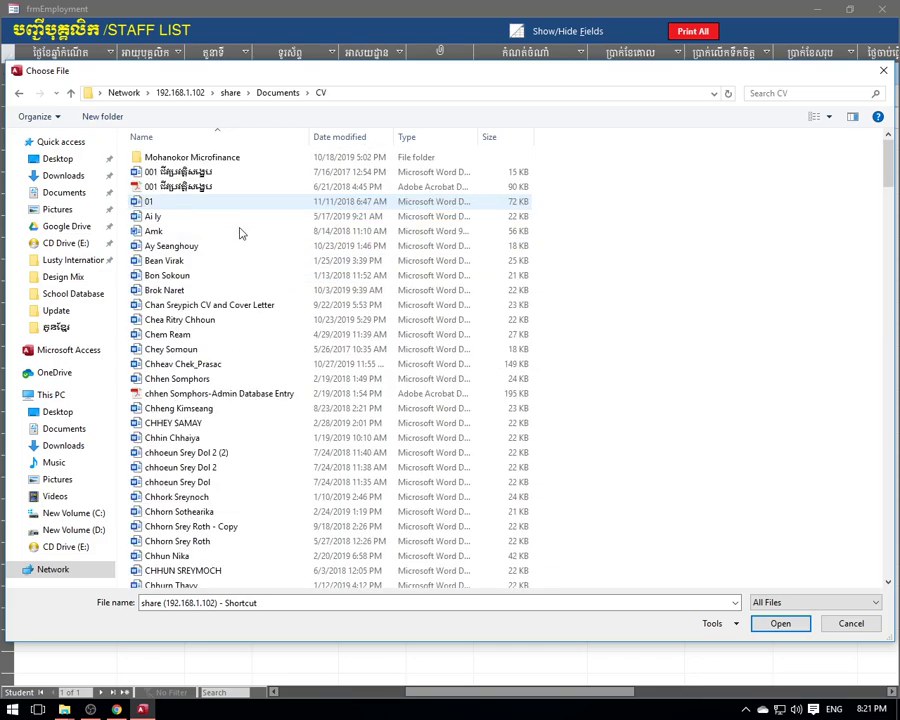
{"action": "scroll", "coordinate": [225, 240], "scroll_direction": "down", "scroll_amount": 1}
{"action": "scroll", "coordinate": [224, 314], "scroll_direction": "down", "scroll_amount": 7}
{"action": "scroll", "coordinate": [228, 290], "scroll_direction": "up", "scroll_amount": 8}
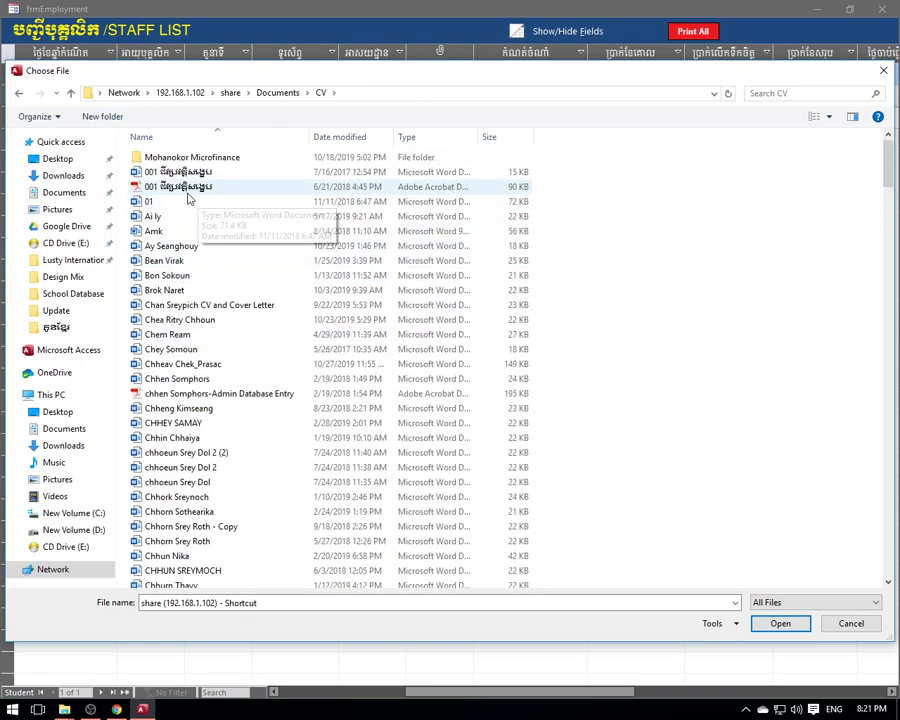
{"action": "left_click", "coordinate": [180, 395]}
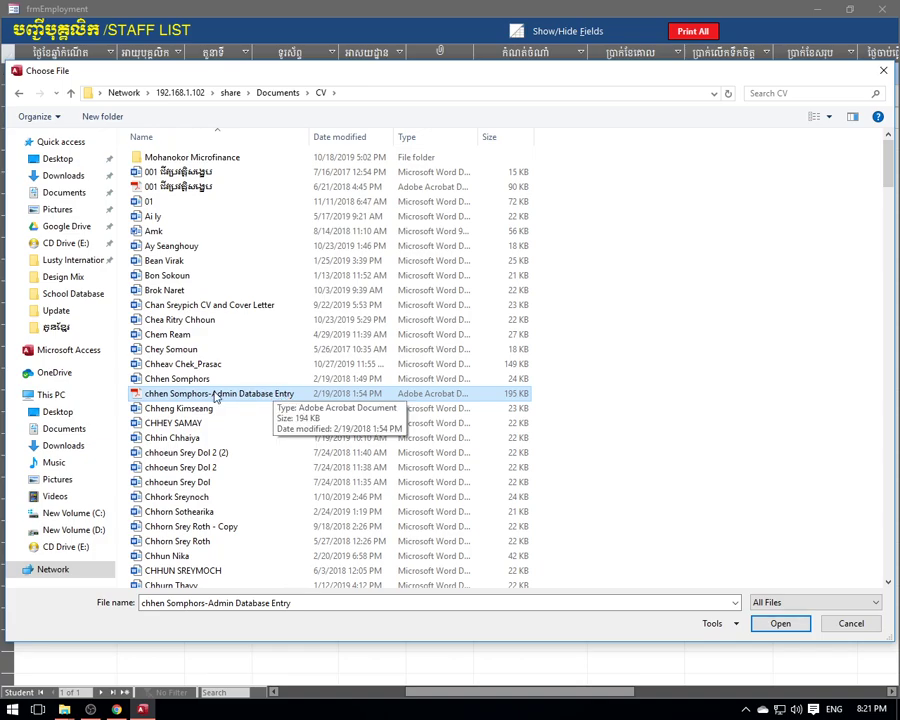
{"action": "left_click", "coordinate": [777, 624]}
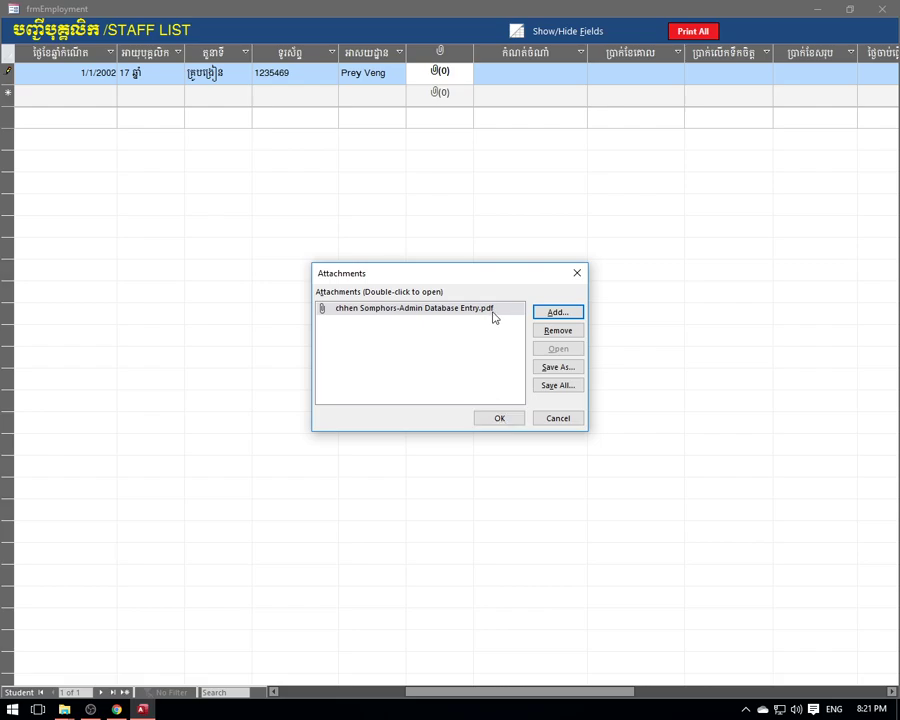
- Save the PDF attachment, then attach a Desktop portrait PNG as the second file
{"action": "left_click", "coordinate": [499, 418]}
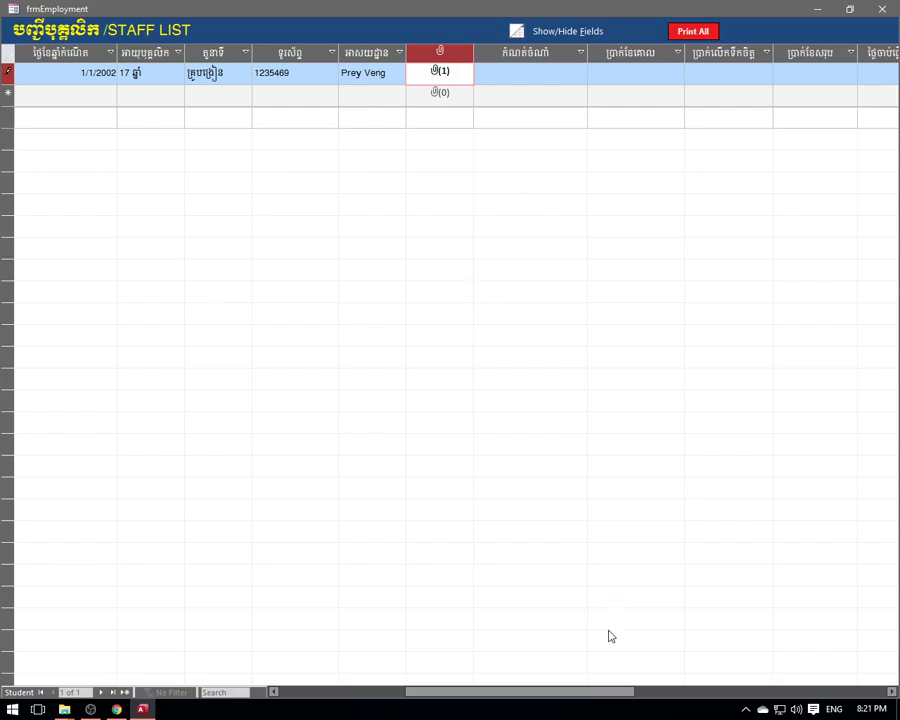
{"action": "left_click_drag", "start_coordinate": [570, 693], "coordinate": [608, 683]}
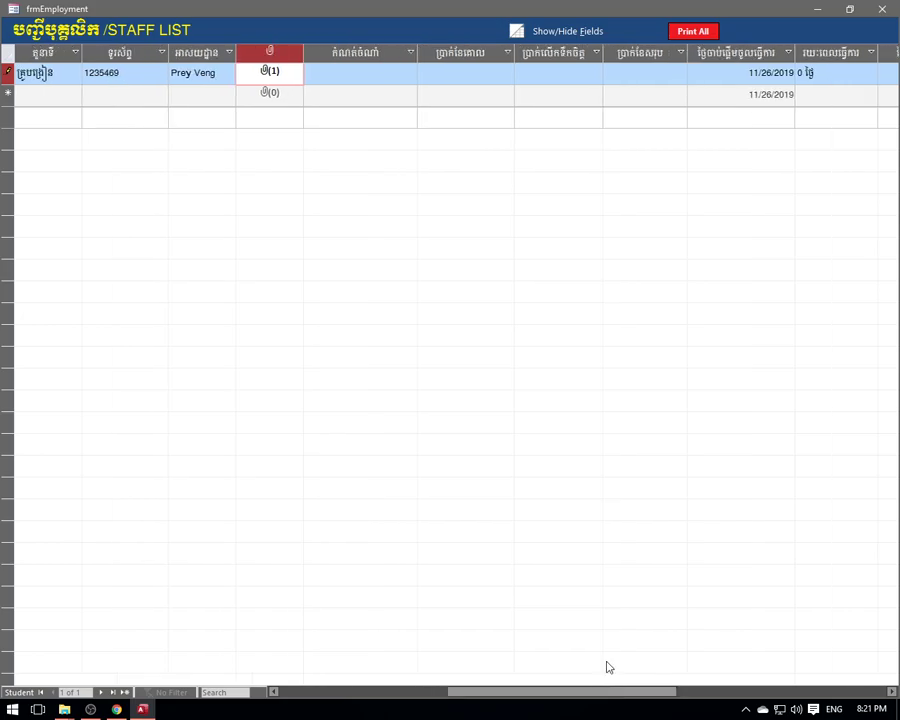
{"action": "double_click", "coordinate": [277, 78]}
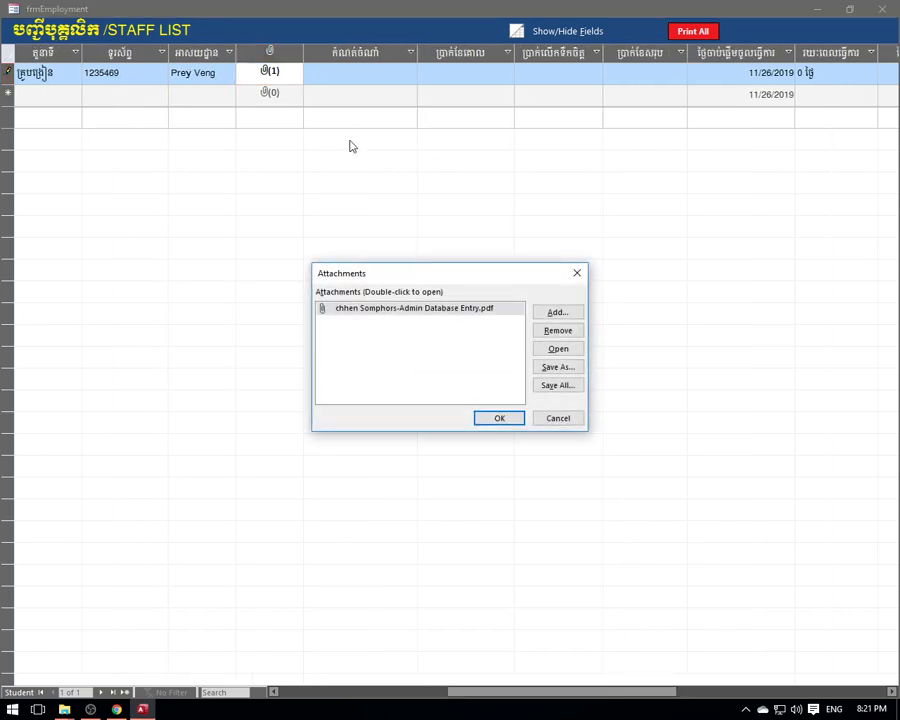
{"action": "left_click", "coordinate": [558, 313]}
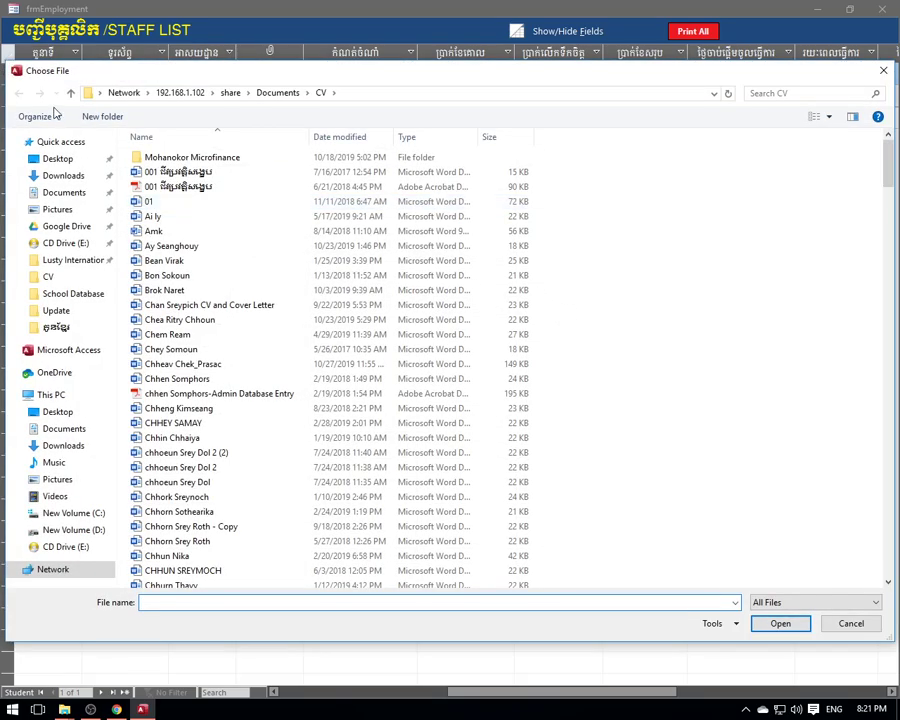
{"action": "left_click", "coordinate": [57, 160]}
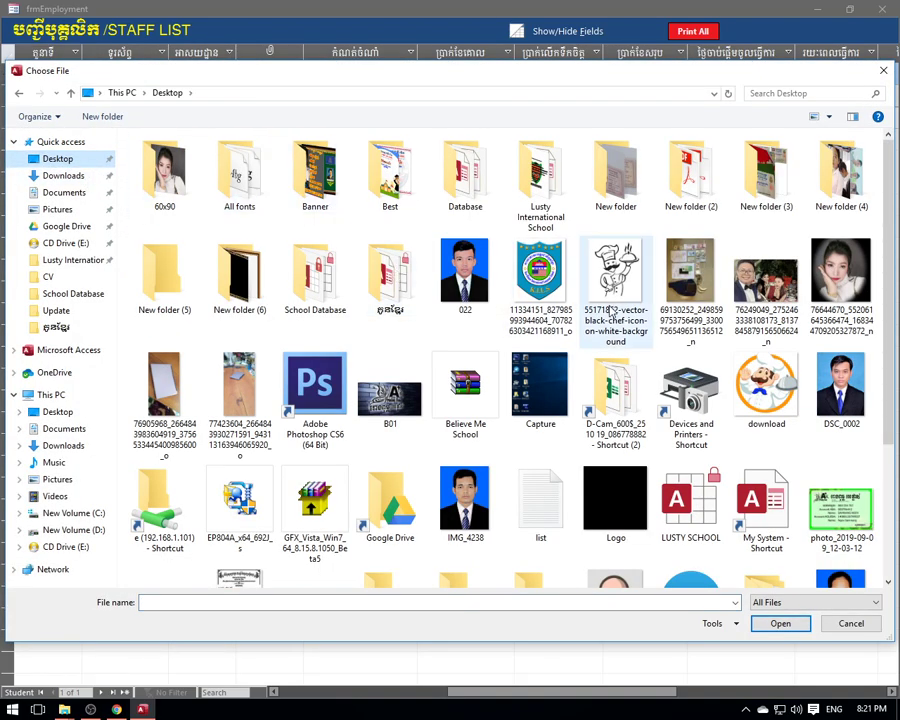
{"action": "left_click", "coordinate": [842, 266]}
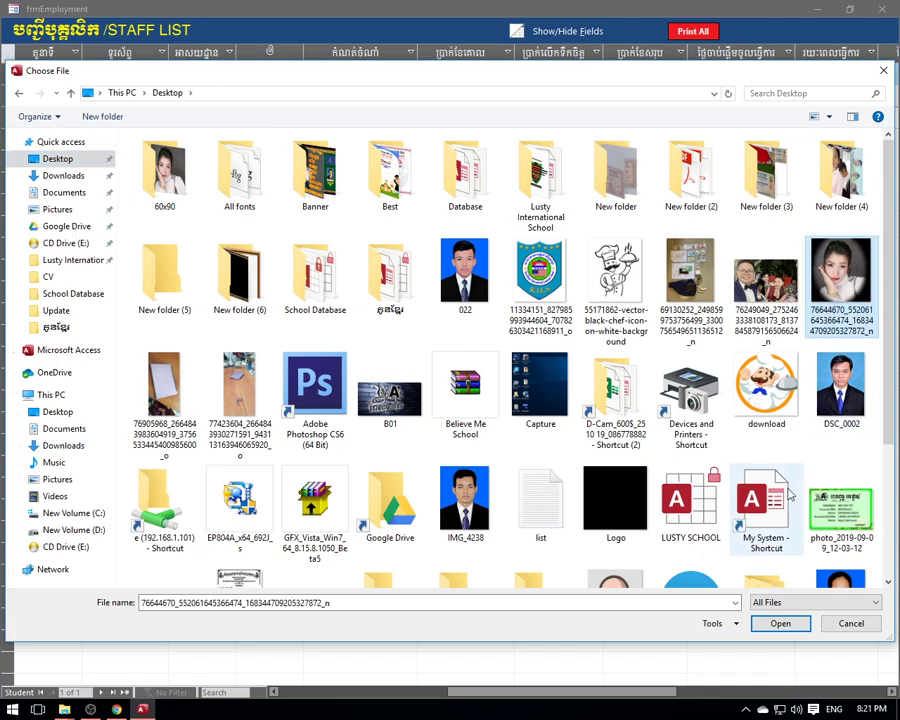
{"action": "left_click", "coordinate": [782, 624]}
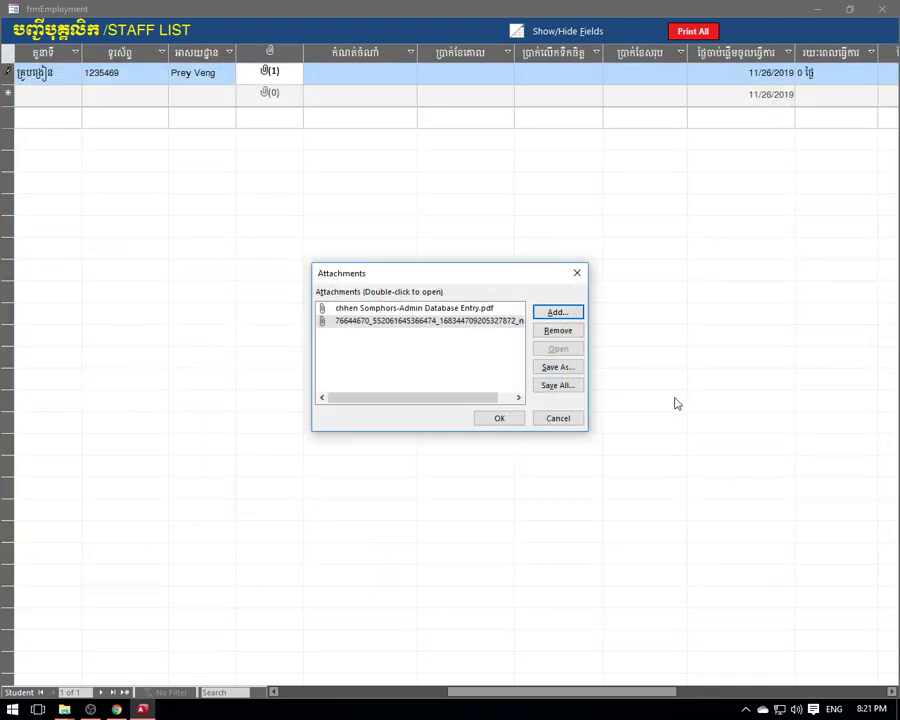
{"action": "left_click", "coordinate": [499, 419]}
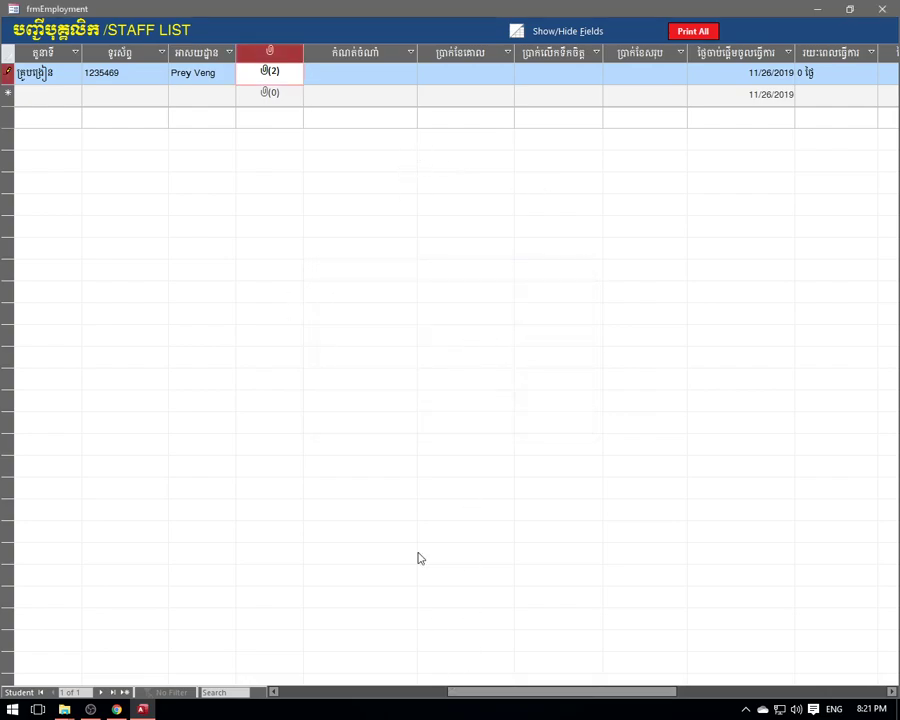
{"action": "double_click", "coordinate": [277, 79]}
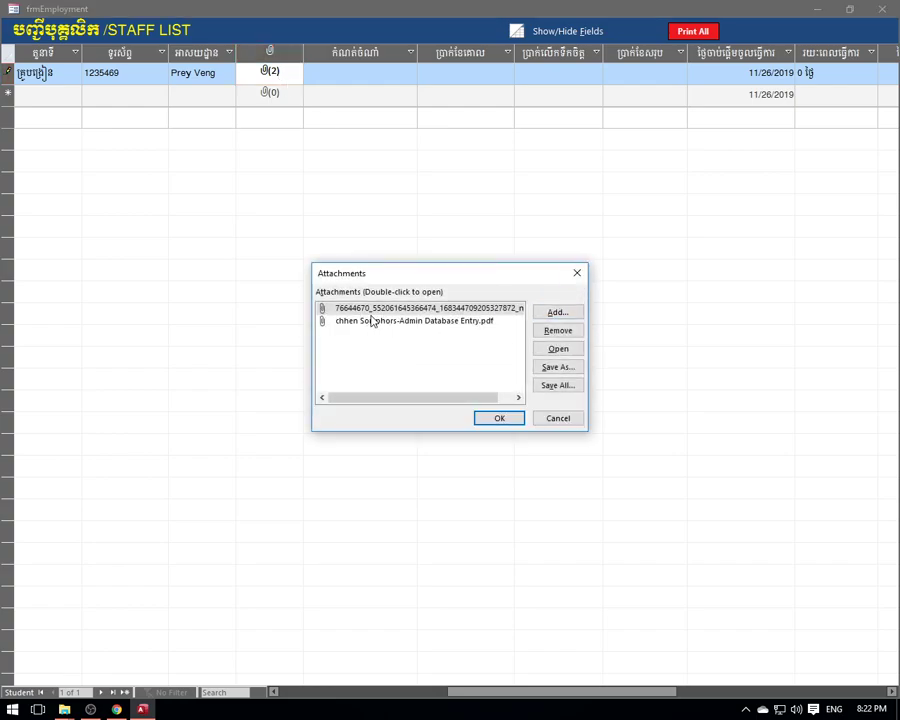
{"action": "left_click", "coordinate": [577, 273]}
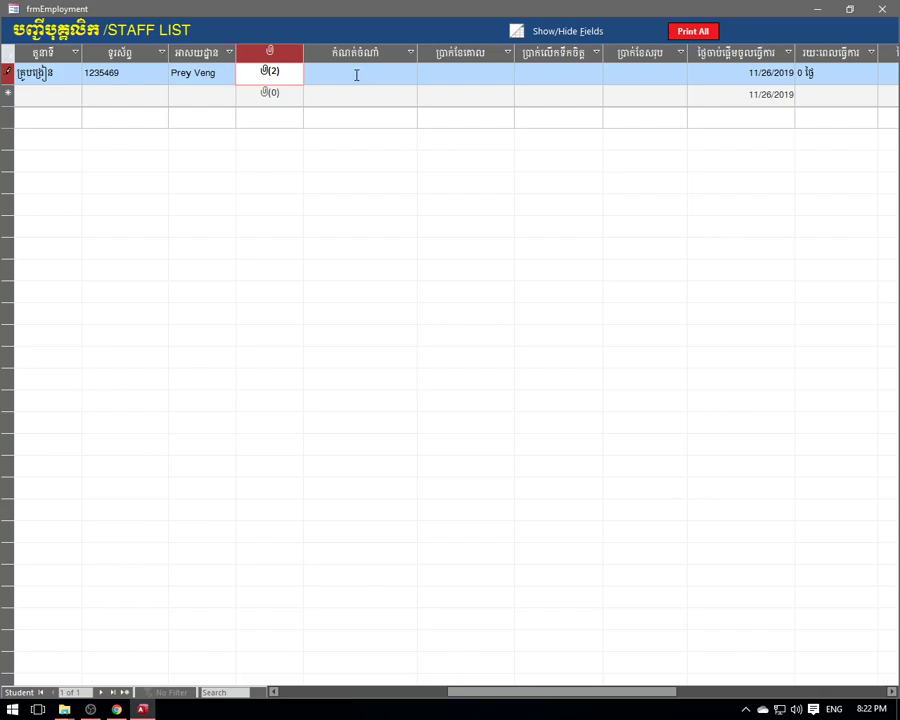
{"action": "left_click", "coordinate": [356, 75]}
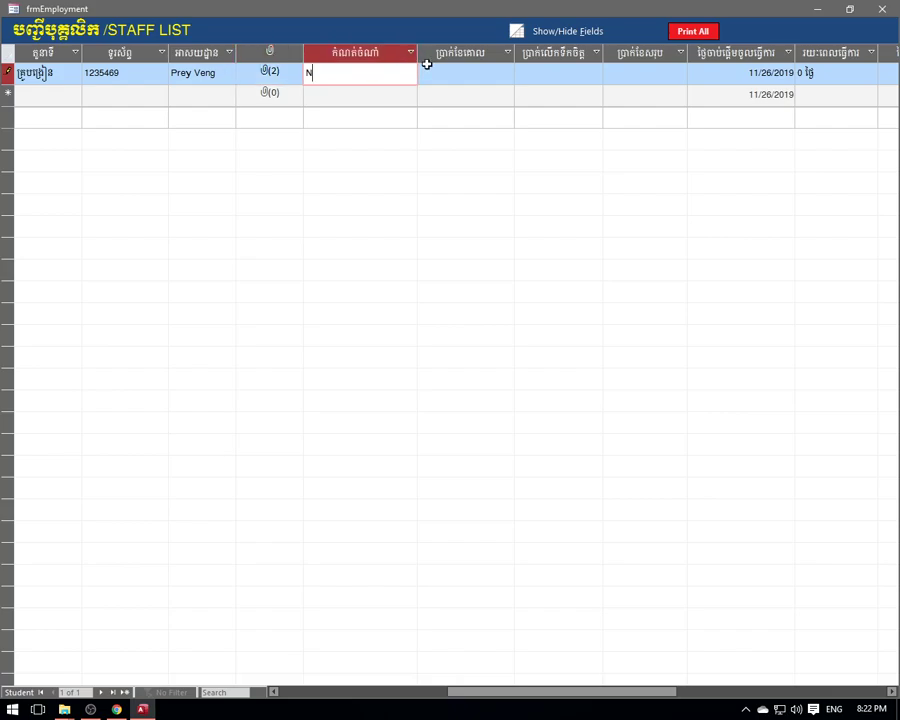
{"action": "key", "text": "BackSpace"}
{"action": "key", "text": "BackSpace"}
{"action": "key", "text": "BackSpace"}
{"action": "left_click", "coordinate": [278, 73]}
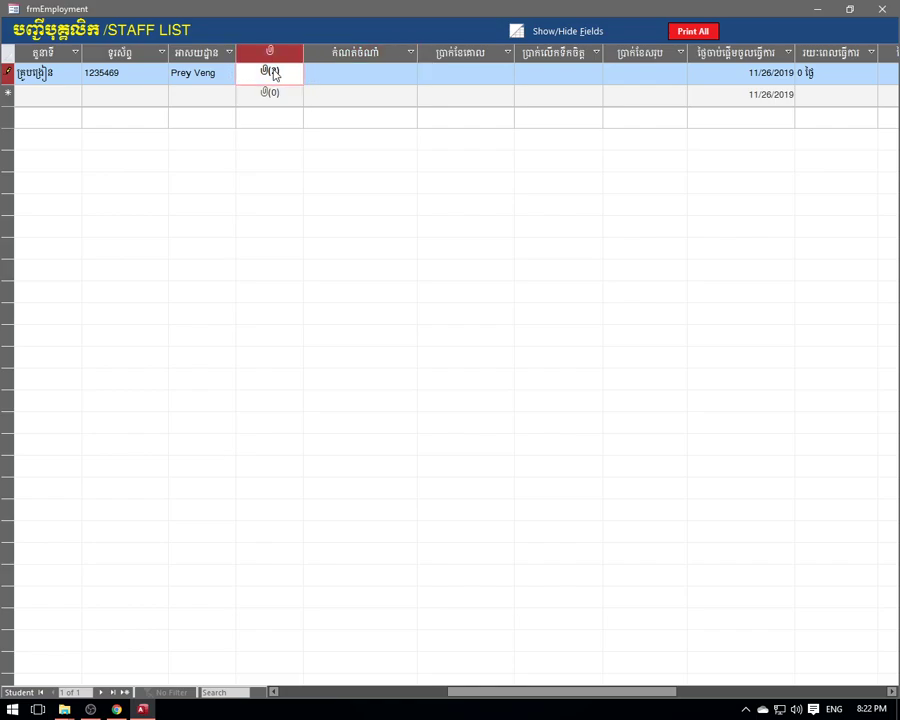
{"action": "double_click", "coordinate": [274, 74]}
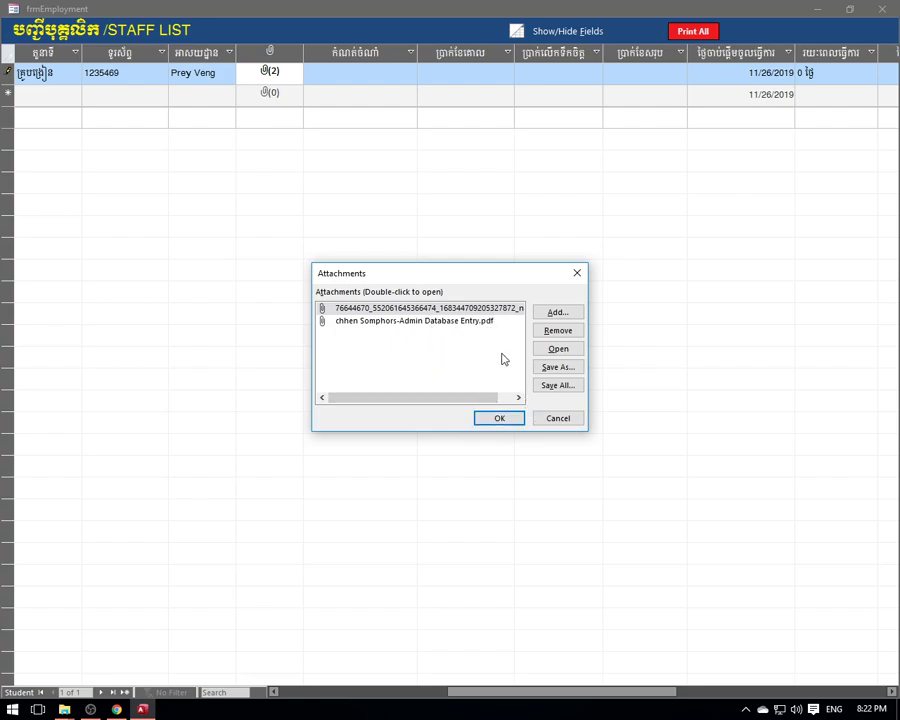
{"action": "left_click", "coordinate": [433, 322]}
{"action": "left_click", "coordinate": [430, 308]}
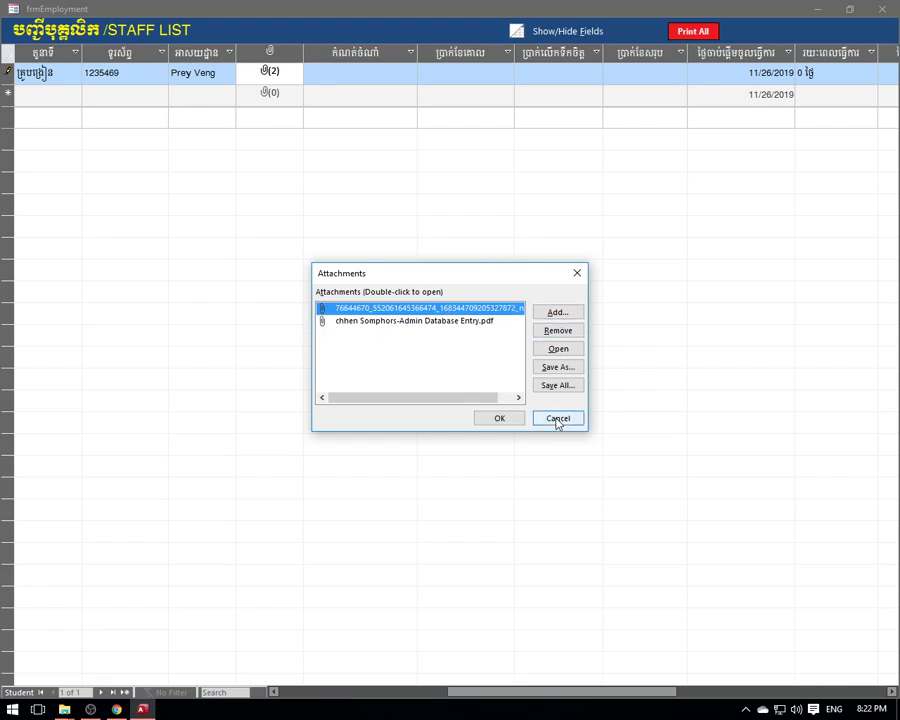
{"action": "left_click", "coordinate": [414, 321]}
{"action": "left_click", "coordinate": [422, 310]}
{"action": "left_click", "coordinate": [429, 322]}
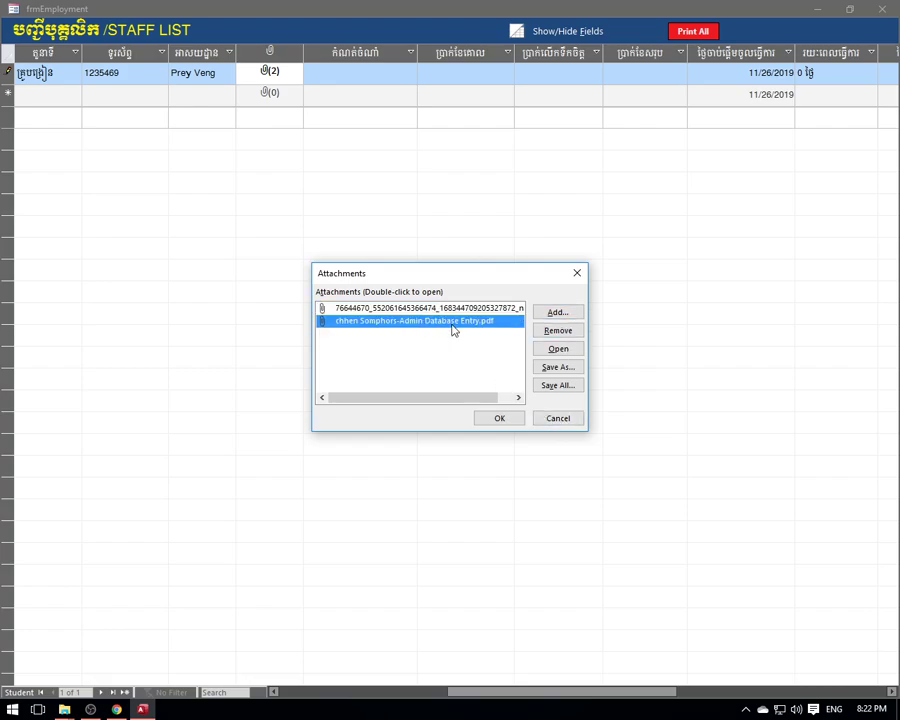
{"action": "left_click", "coordinate": [422, 308]}
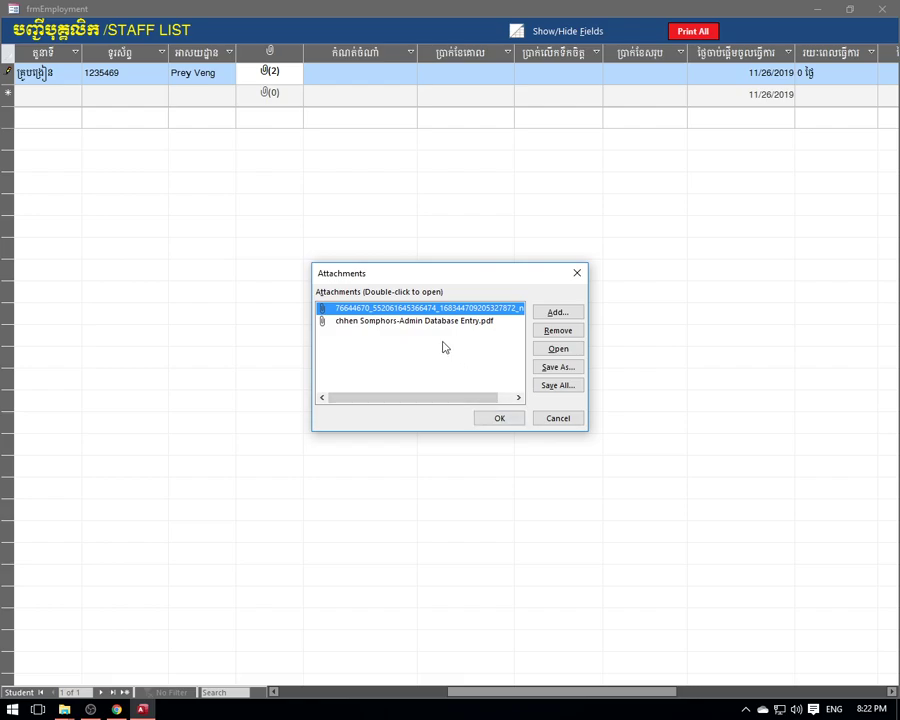
{"action": "left_click", "coordinate": [498, 418]}
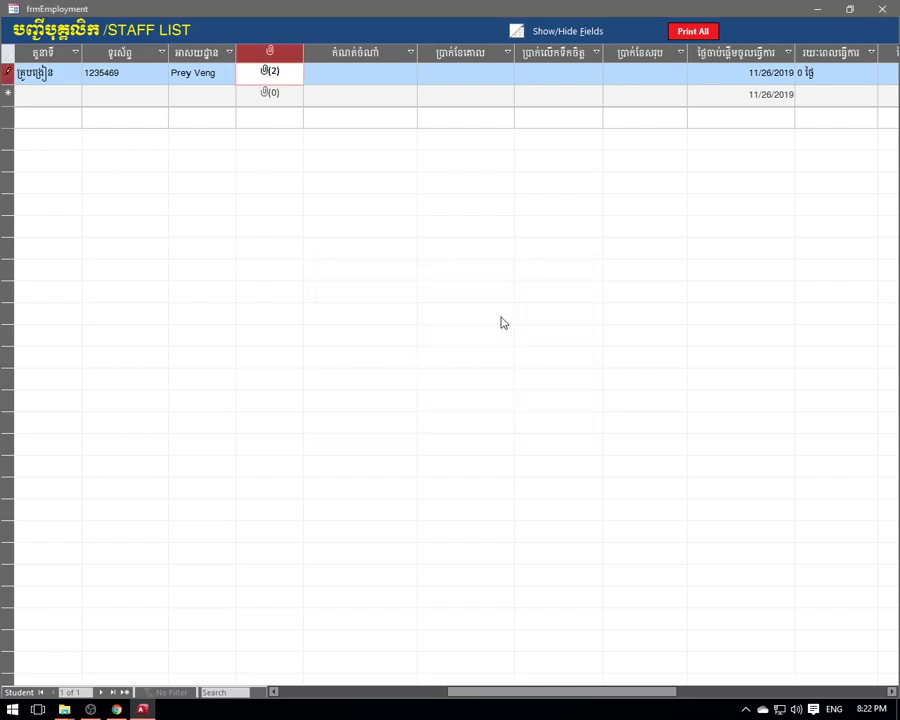
{"action": "double_click", "coordinate": [281, 78]}
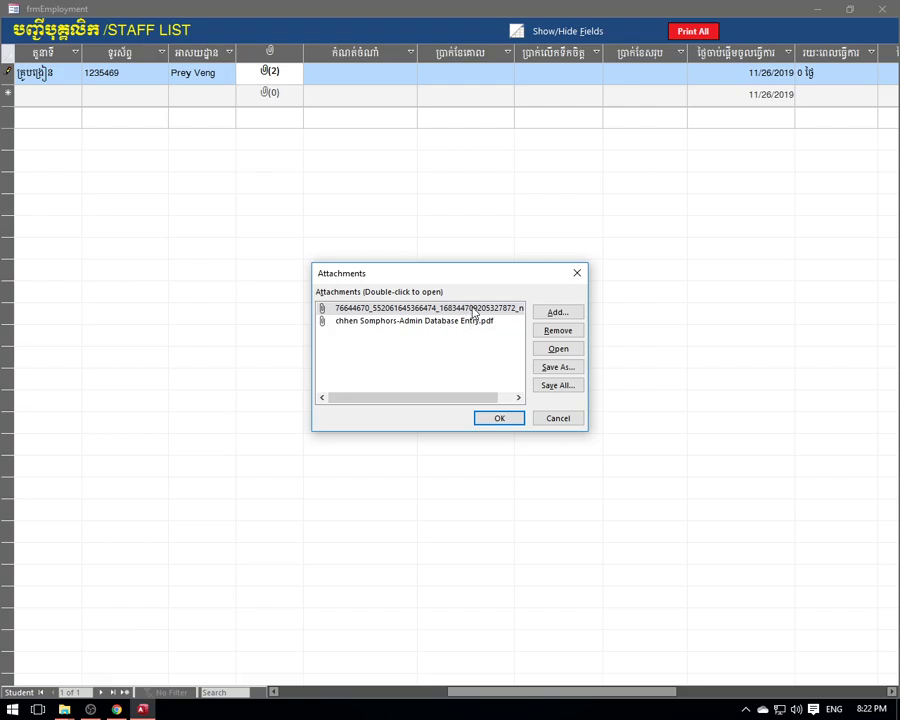
{"action": "left_click", "coordinate": [500, 419]}
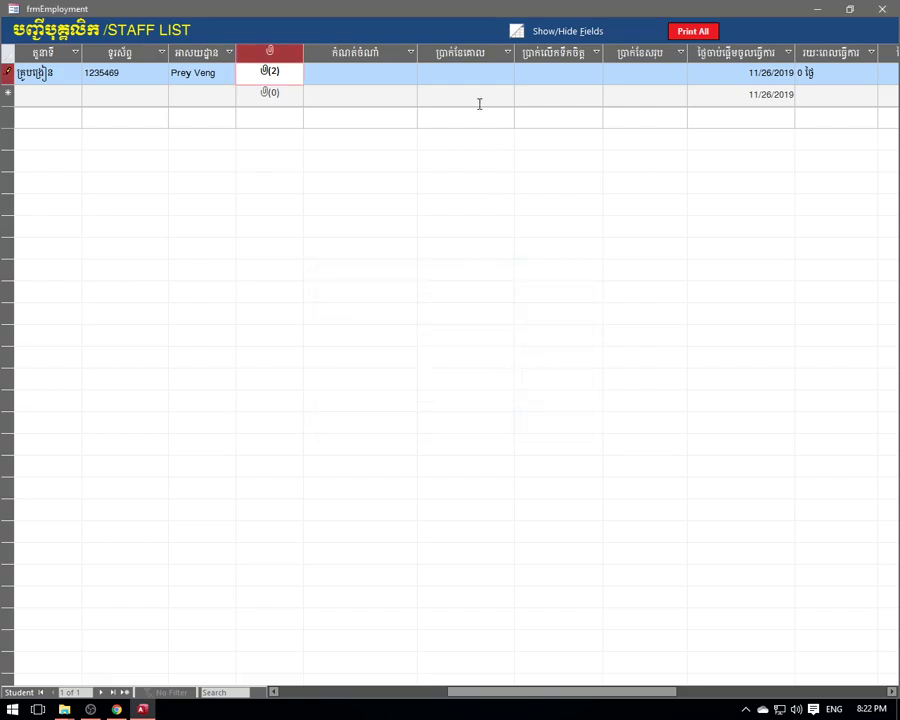
- Enter position Teacher of English, salary 200 and bonus 20, giving a $220.00 total and start date 11/26/2019
{"action": "left_click", "coordinate": [362, 70]}
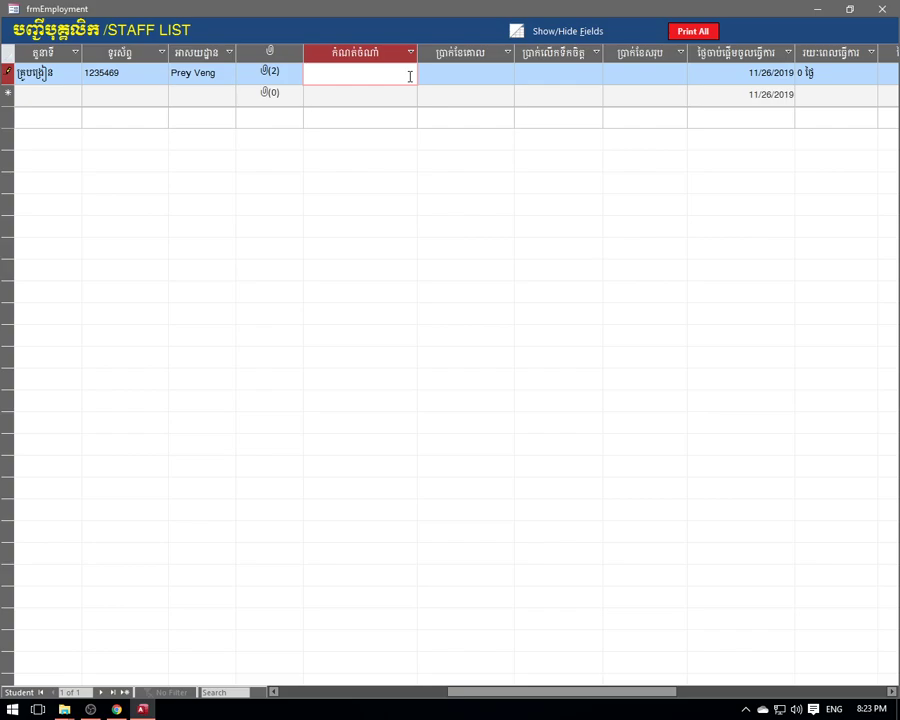
{"action": "type", "text": "eacher of English"}
{"action": "left_click", "coordinate": [474, 74]}
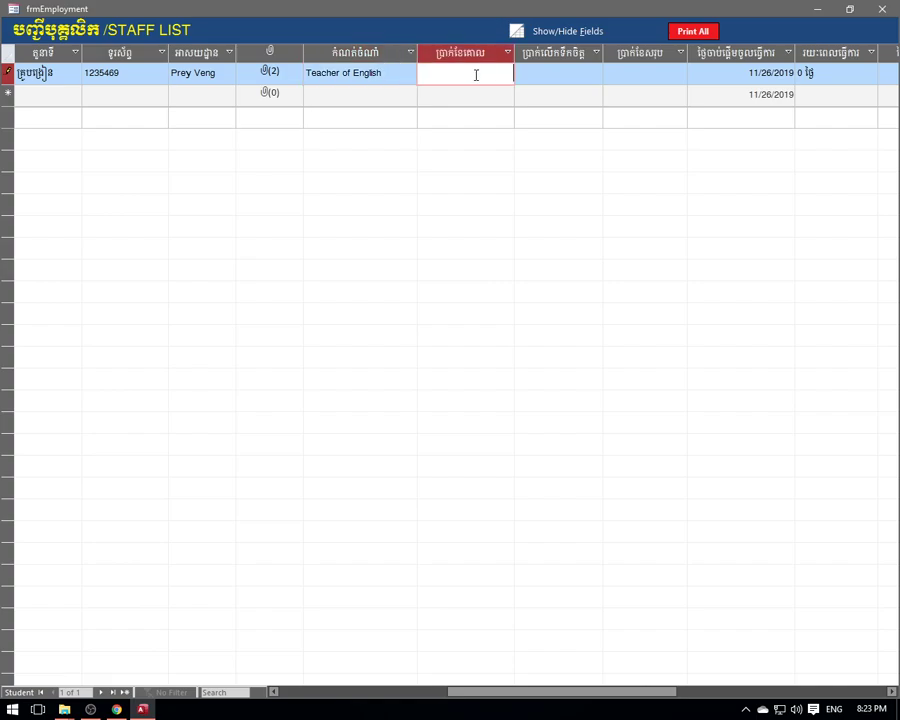
{"action": "left_click", "coordinate": [578, 73]}
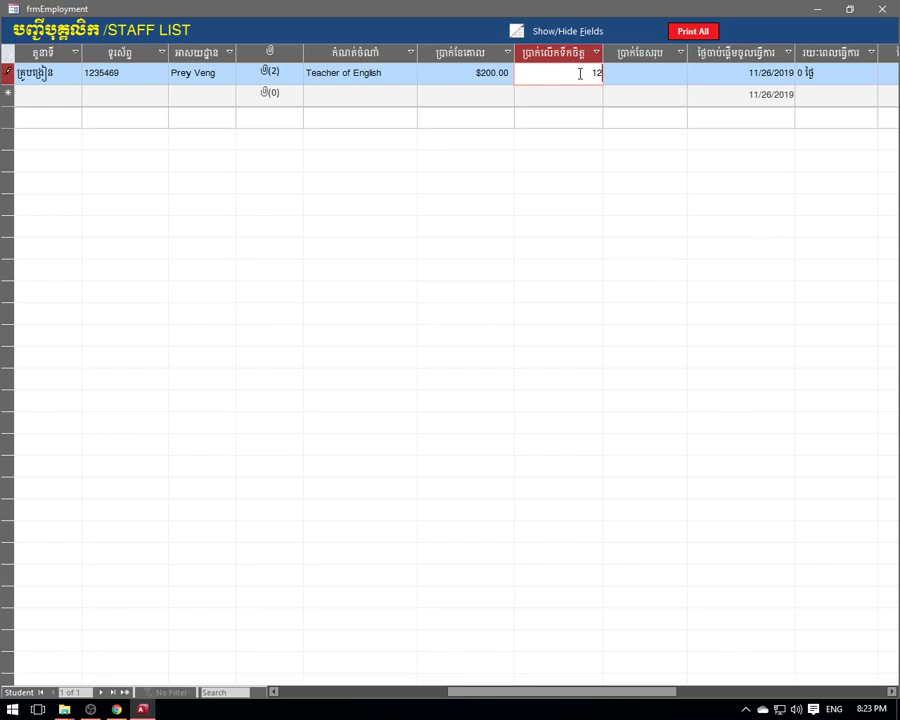
{"action": "type", "text": "20"}
{"action": "left_click_drag", "start_coordinate": [636, 76], "coordinate": [688, 77]}
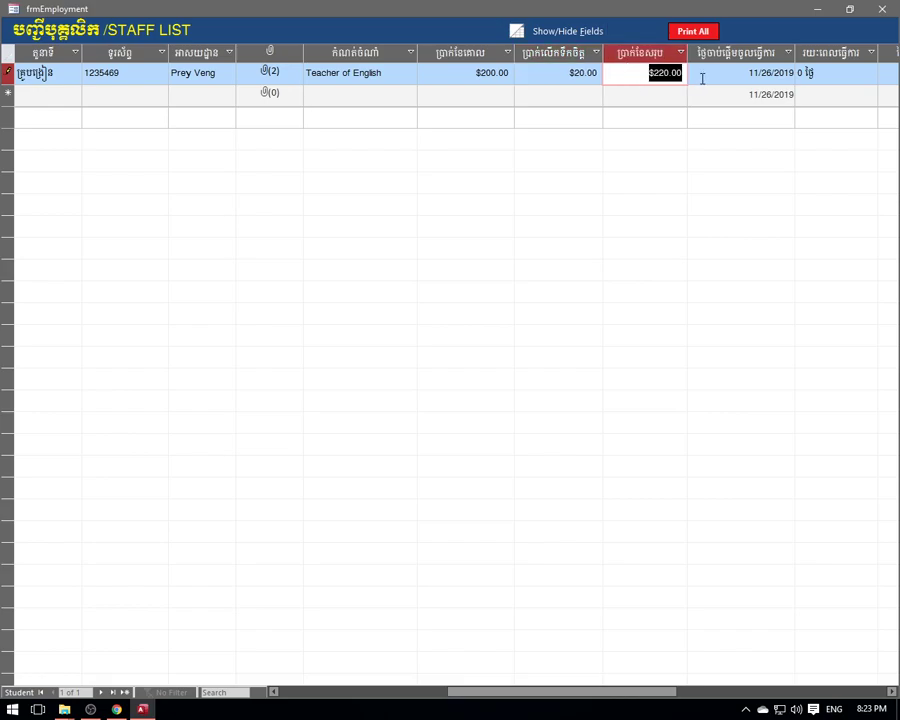
{"action": "left_click", "coordinate": [724, 74]}
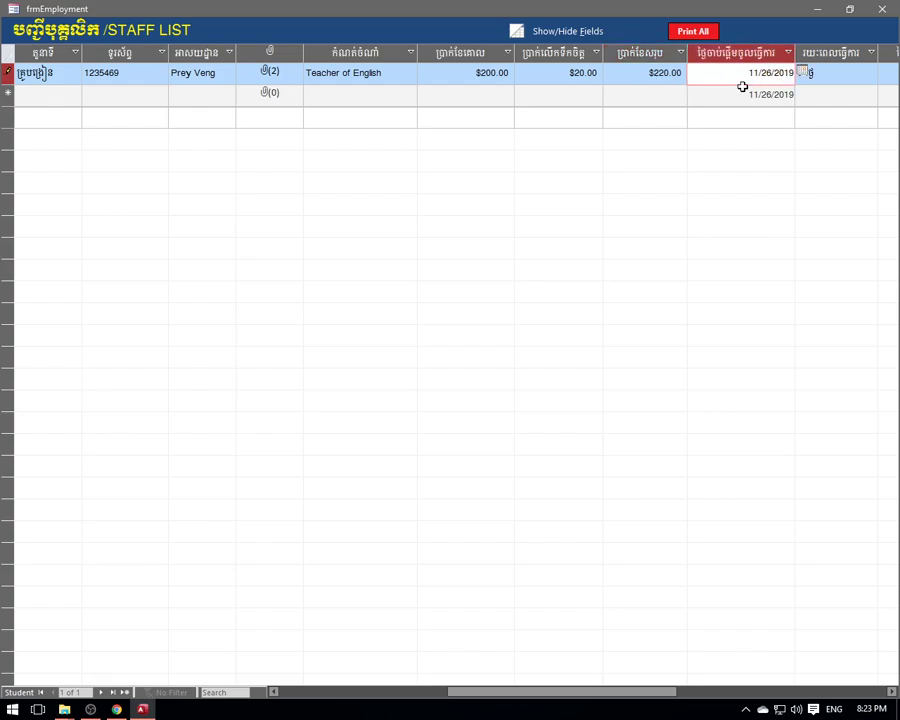
{"action": "left_click_drag", "start_coordinate": [532, 691], "coordinate": [574, 691]}
{"action": "left_click_drag", "start_coordinate": [596, 73], "coordinate": [650, 73]}
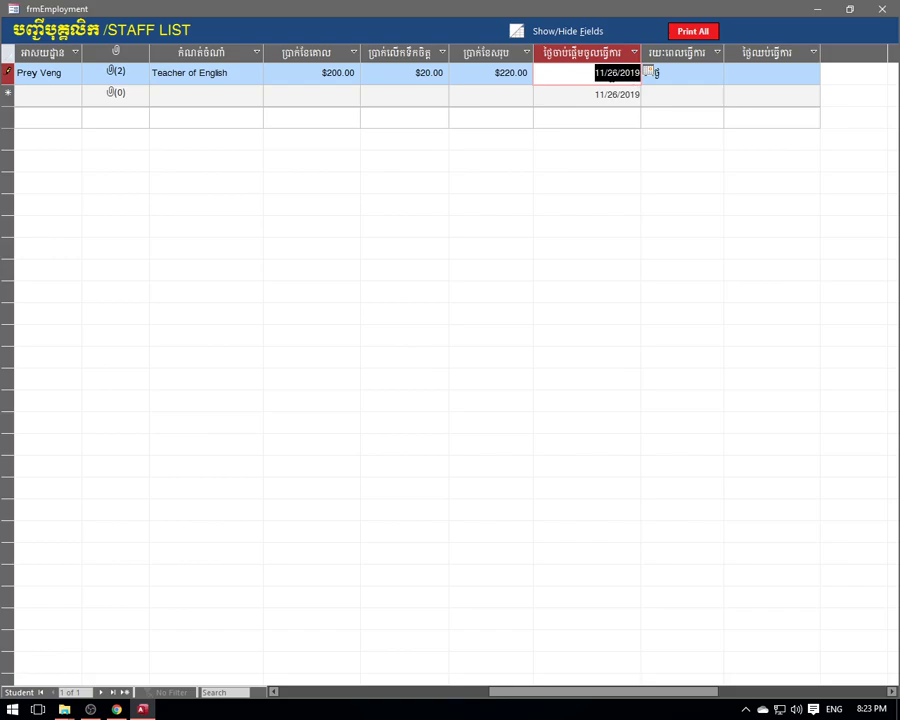
{"action": "left_click_drag", "start_coordinate": [556, 72], "coordinate": [628, 73]}
{"action": "left_click", "coordinate": [759, 73]}
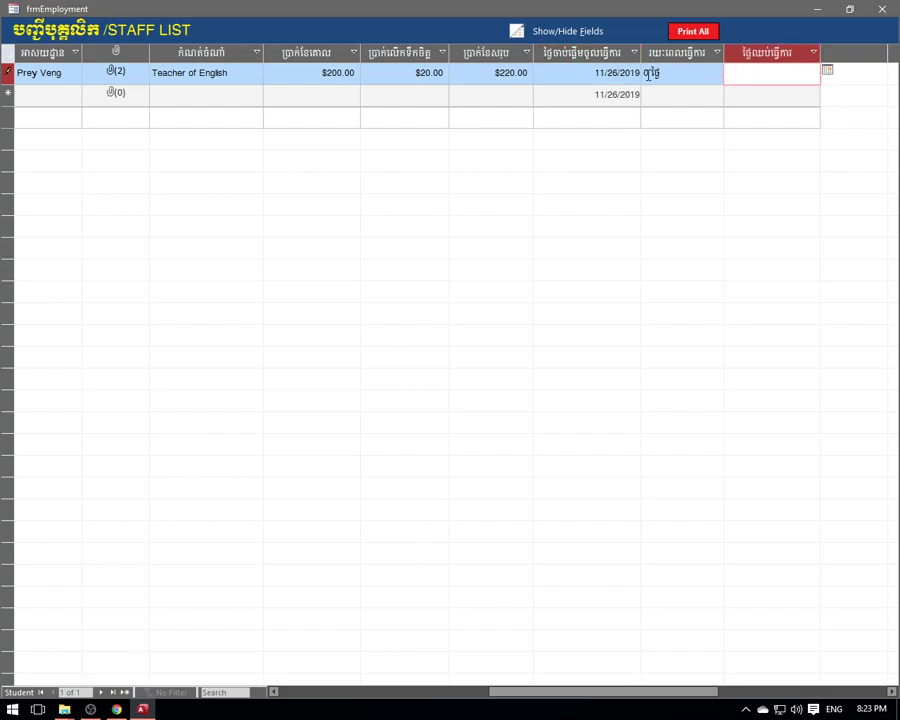
{"action": "left_click", "coordinate": [660, 72]}
{"action": "mouse_move", "coordinate": [657, 74]}
{"action": "left_mouse_down"}
{"action": "mouse_move", "coordinate": [594, 73]}
{"action": "mouse_move", "coordinate": [668, 72]}
{"action": "left_mouse_up"}
{"action": "key", "text": "shift+Tab"}
{"action": "left_click", "coordinate": [668, 71]}
{"action": "left_click", "coordinate": [588, 75]}
{"action": "left_click", "coordinate": [668, 74]}
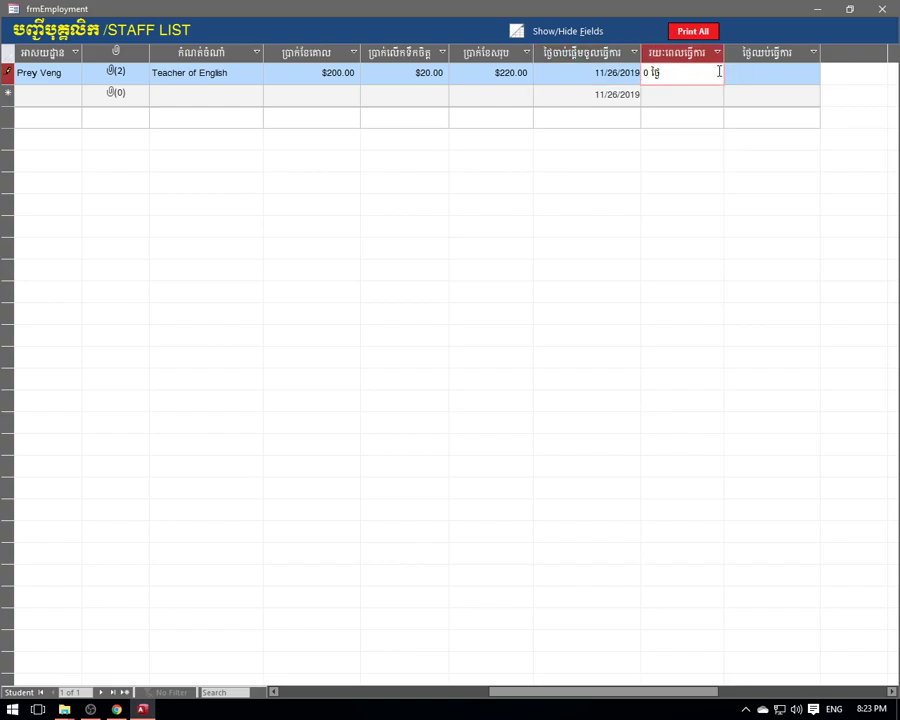
{"action": "left_click", "coordinate": [769, 71]}
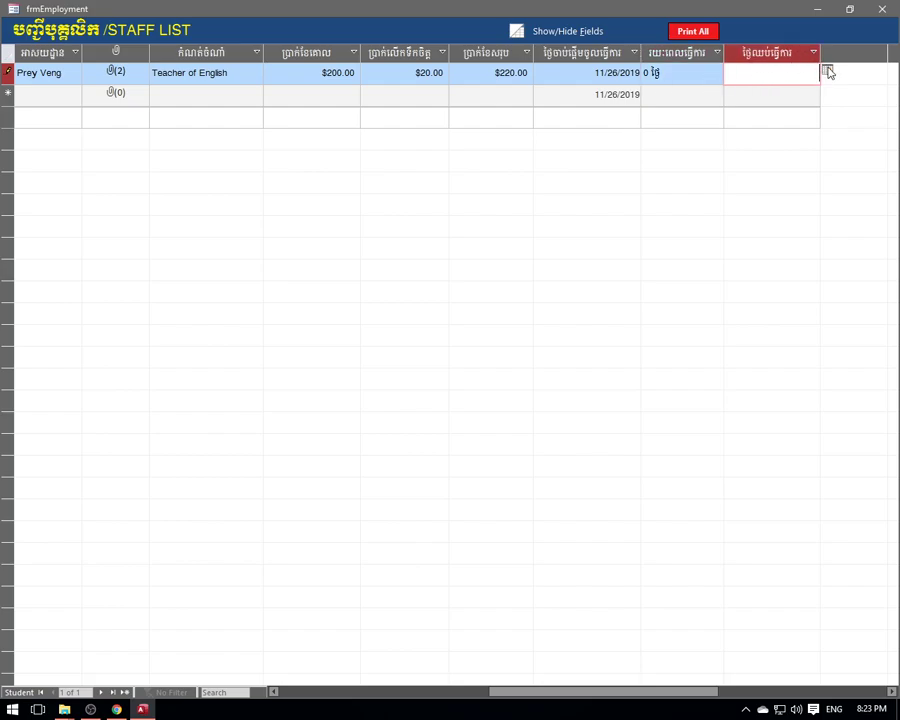
{"action": "left_click", "coordinate": [827, 70]}
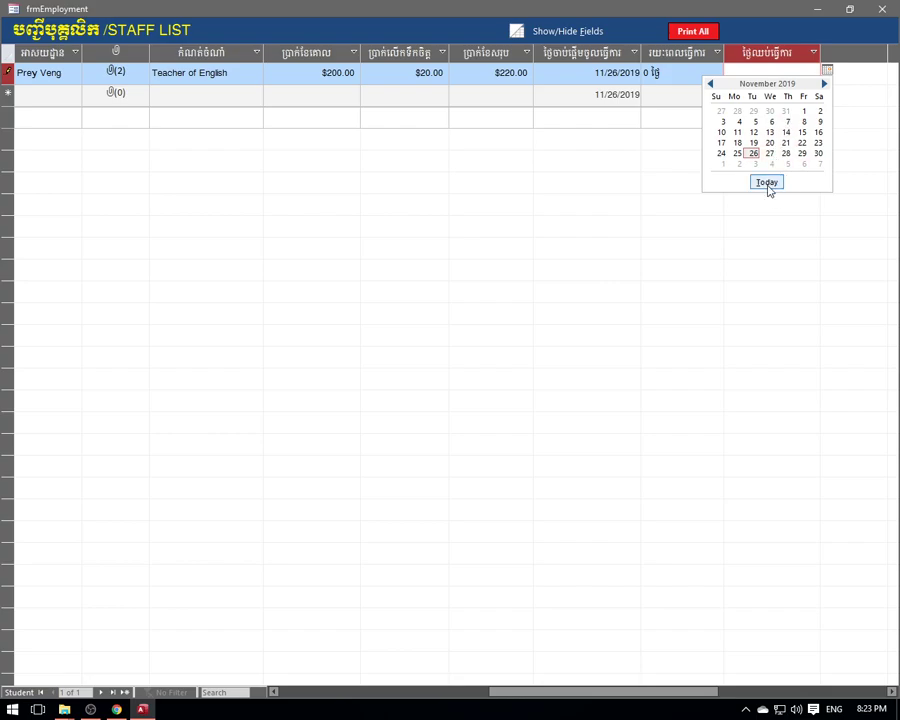
{"action": "left_click", "coordinate": [801, 69]}
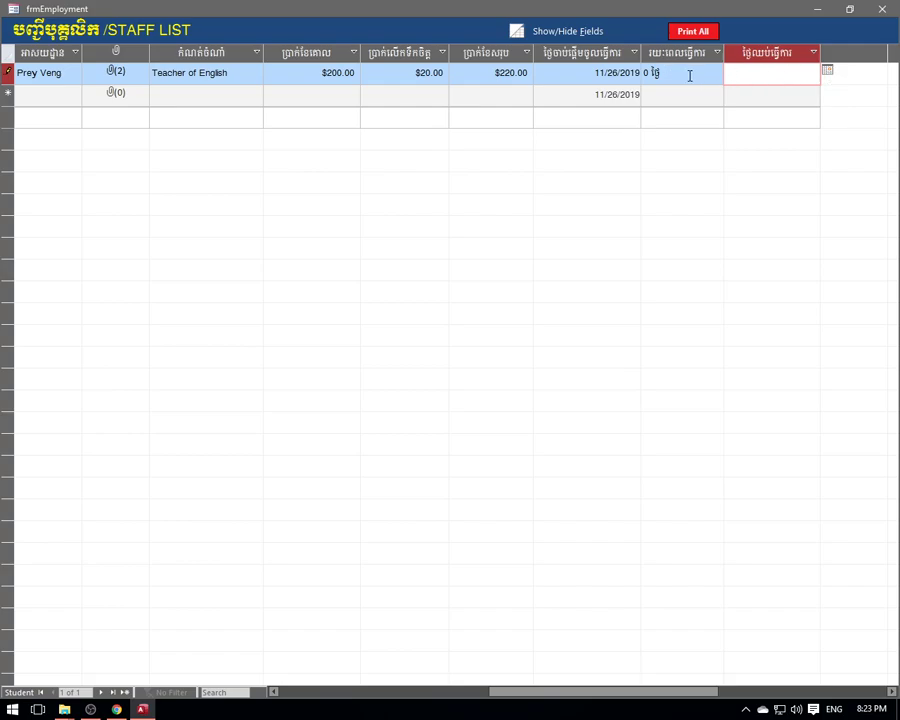
{"action": "left_click", "coordinate": [646, 73]}
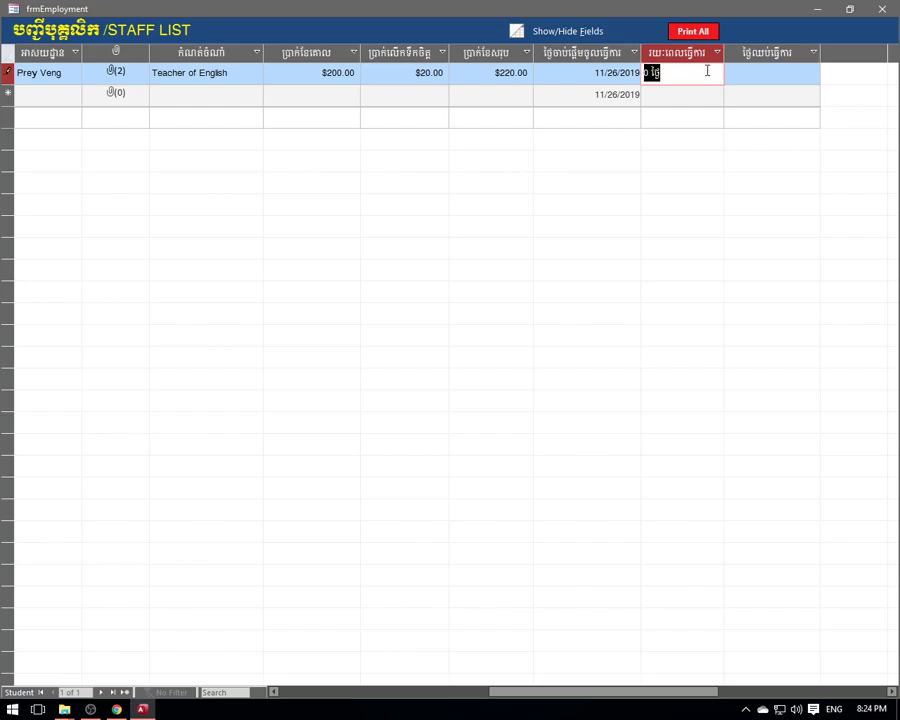
{"action": "left_click", "coordinate": [763, 74]}
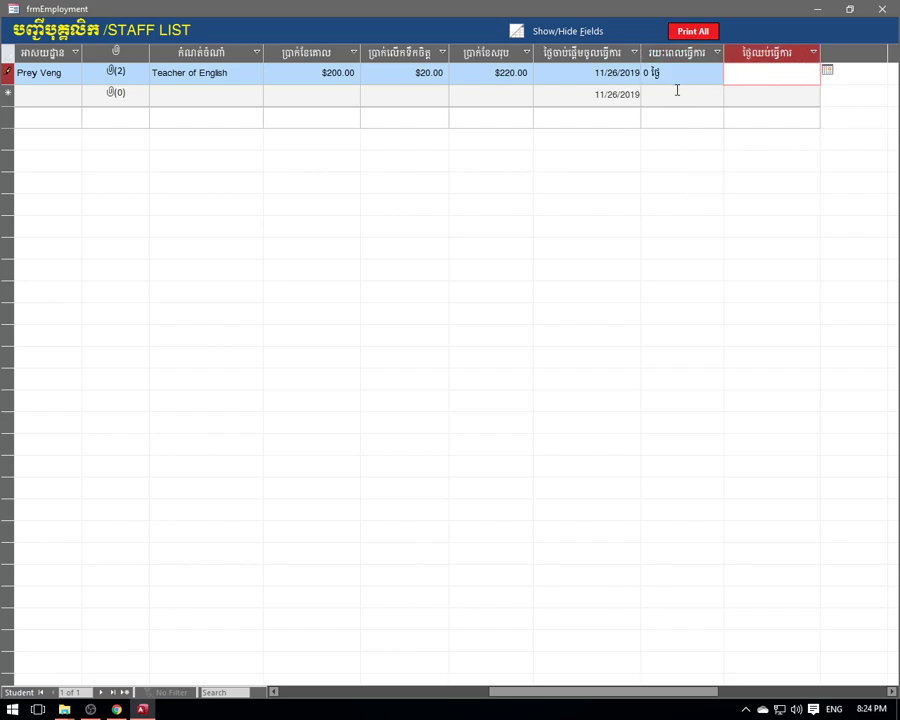
{"action": "left_click", "coordinate": [604, 94]}
{"action": "left_click", "coordinate": [578, 76]}
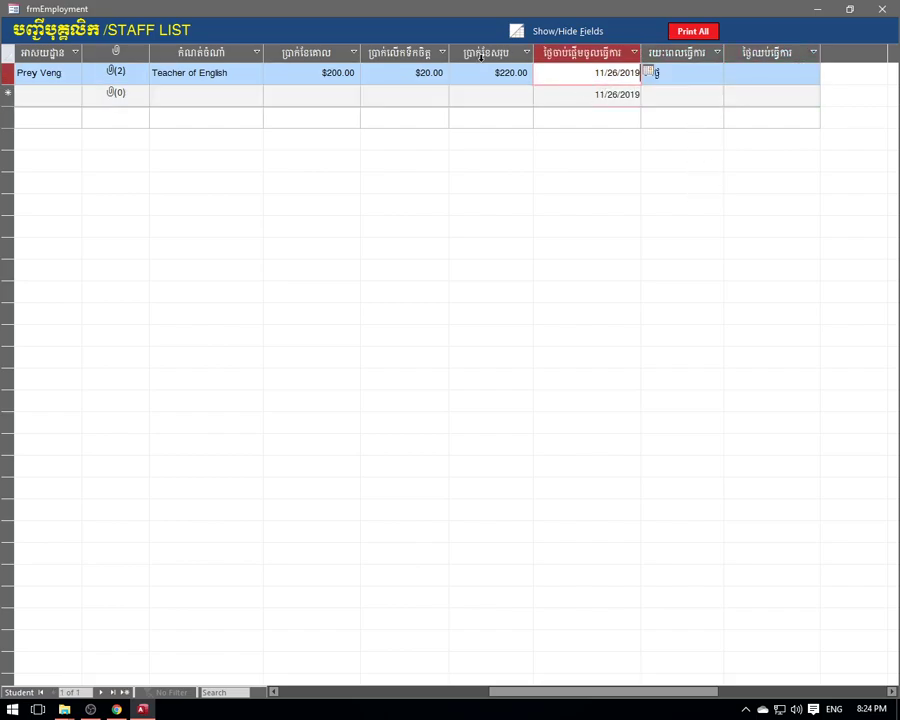
{"action": "left_click_drag", "start_coordinate": [693, 697], "coordinate": [456, 693]}
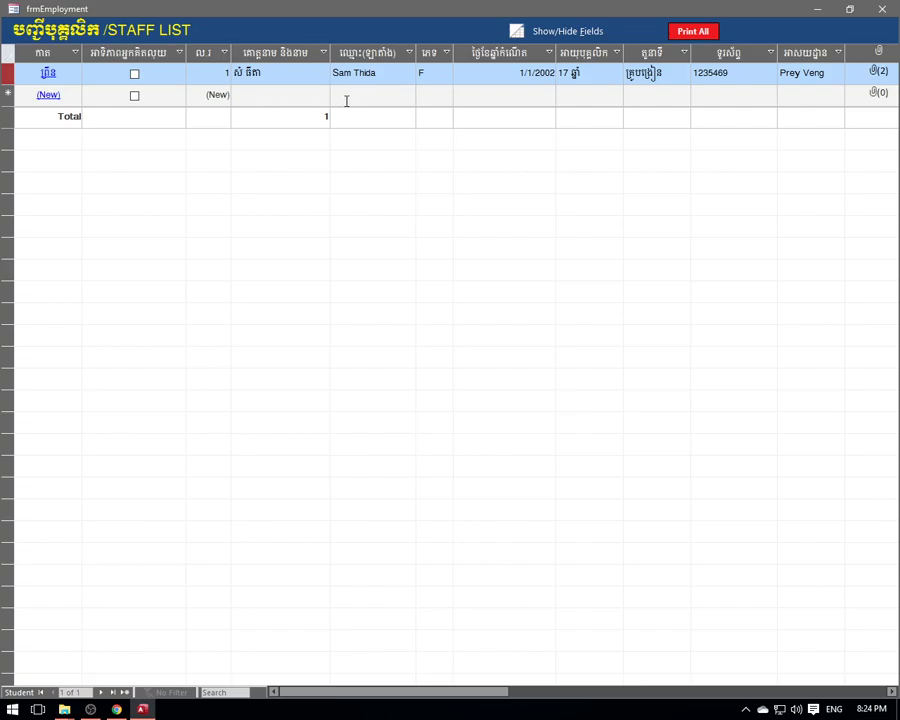
- Enter the second staff member's Khmer name, then their Latin name in English
{"action": "left_click", "coordinate": [291, 94]}
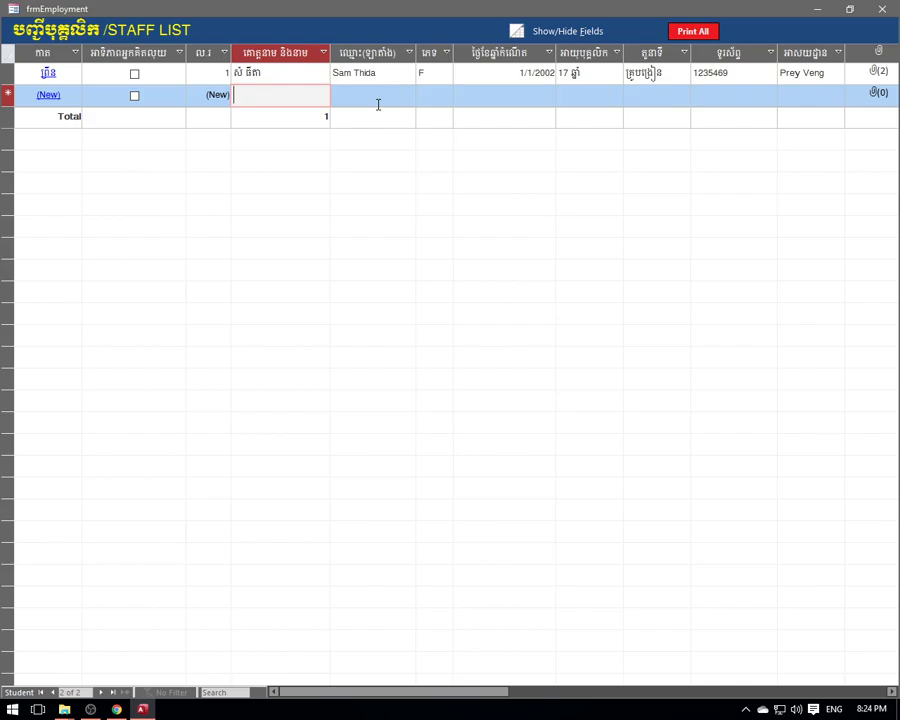
{"action": "key", "text": "alt+shift"}
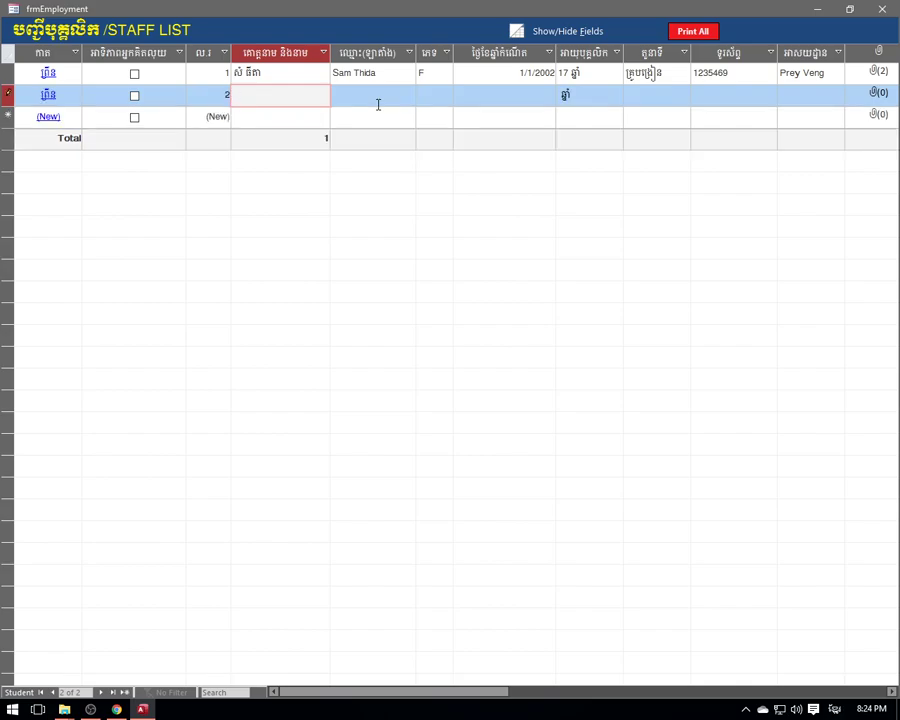
{"action": "left_click", "coordinate": [375, 99]}
{"action": "key", "text": "alt+shift"}
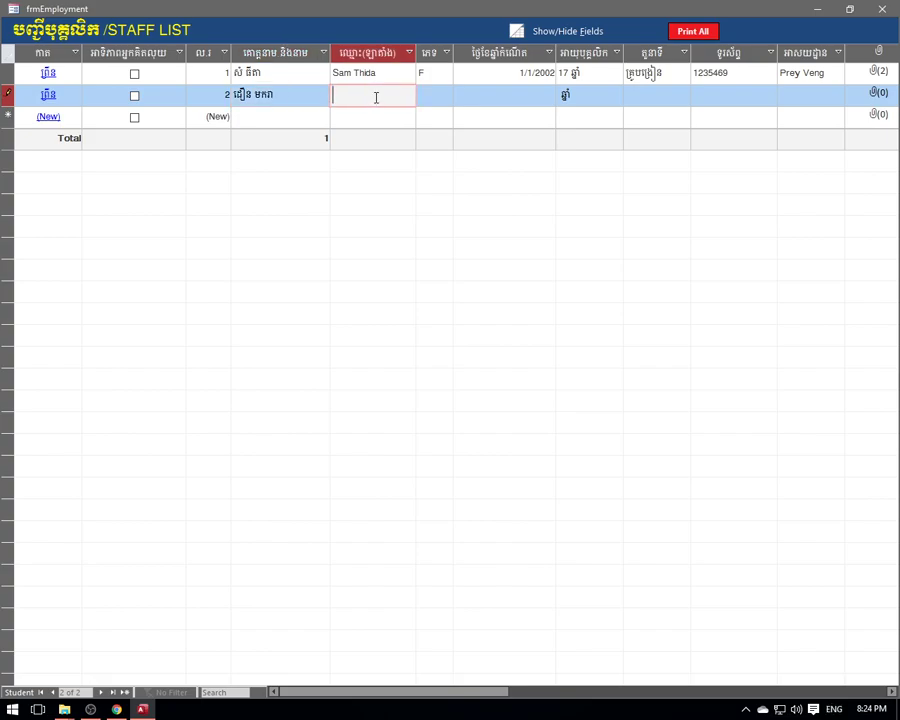
{"action": "type", "text": "D"}
{"action": "key", "text": "BackSpace"}
- Set record 2's sex to M and begin a new staff row
{"action": "left_click", "coordinate": [441, 92]}
{"action": "left_click", "coordinate": [424, 116]}
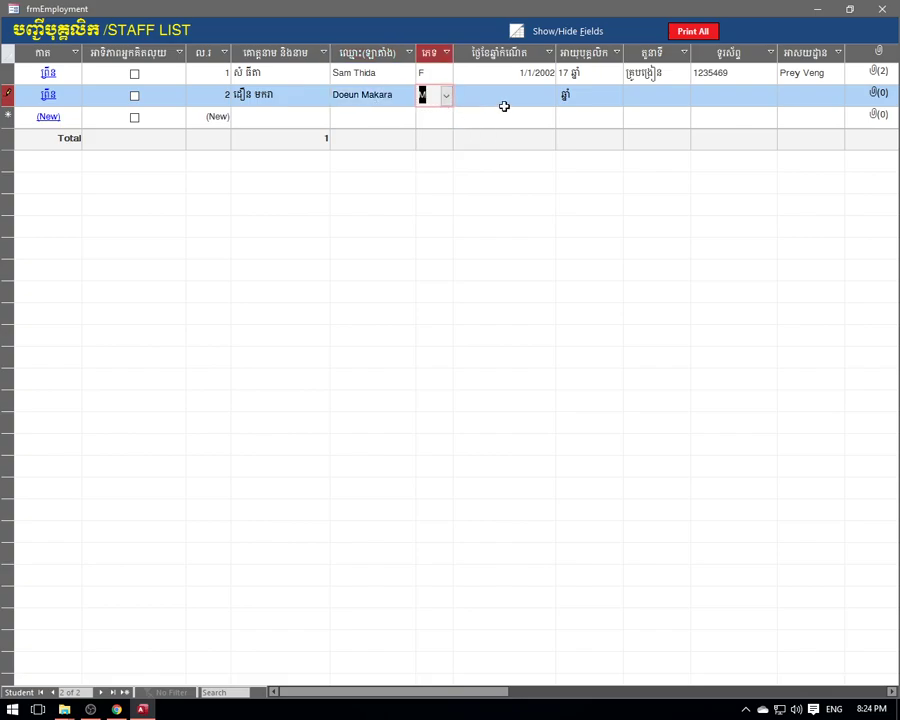
{"action": "left_click", "coordinate": [506, 92]}
{"action": "left_click", "coordinate": [322, 100]}
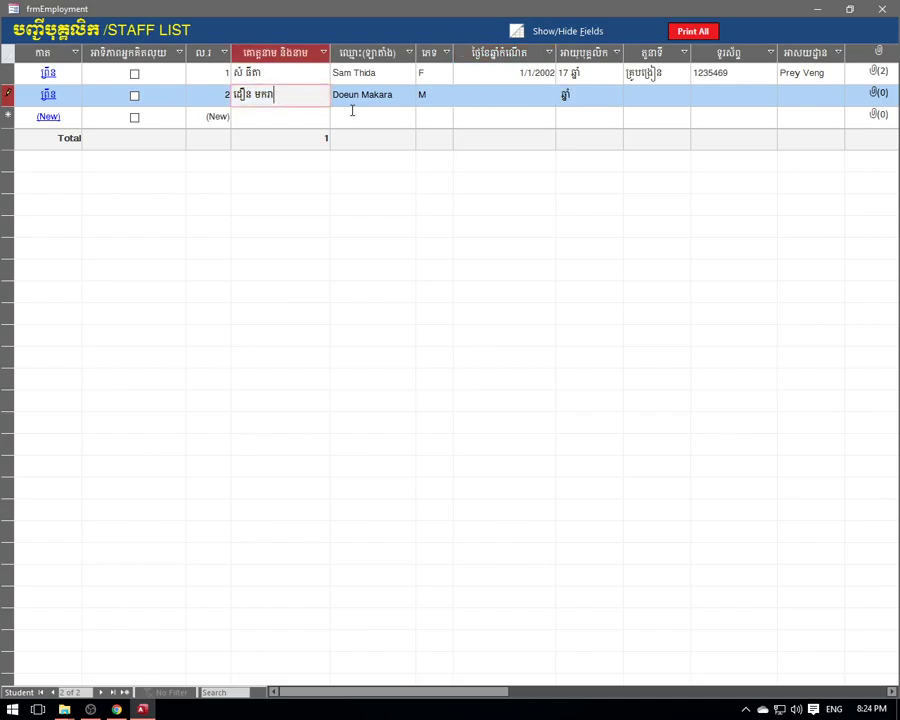
{"action": "left_click", "coordinate": [300, 115]}
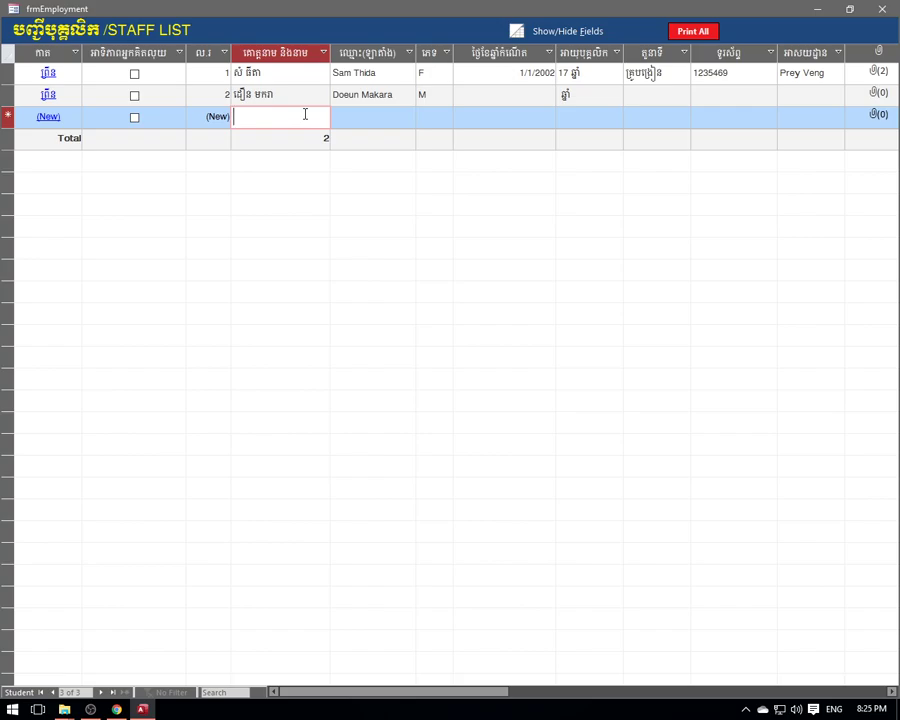
- Type the third staff member's Khmer name, correcting its first word
{"action": "type", "text": "sa"}
{"action": "key", "text": "BackSpace"}
{"action": "key", "text": "BackSpace"}
{"action": "key", "text": "alt+shift"}
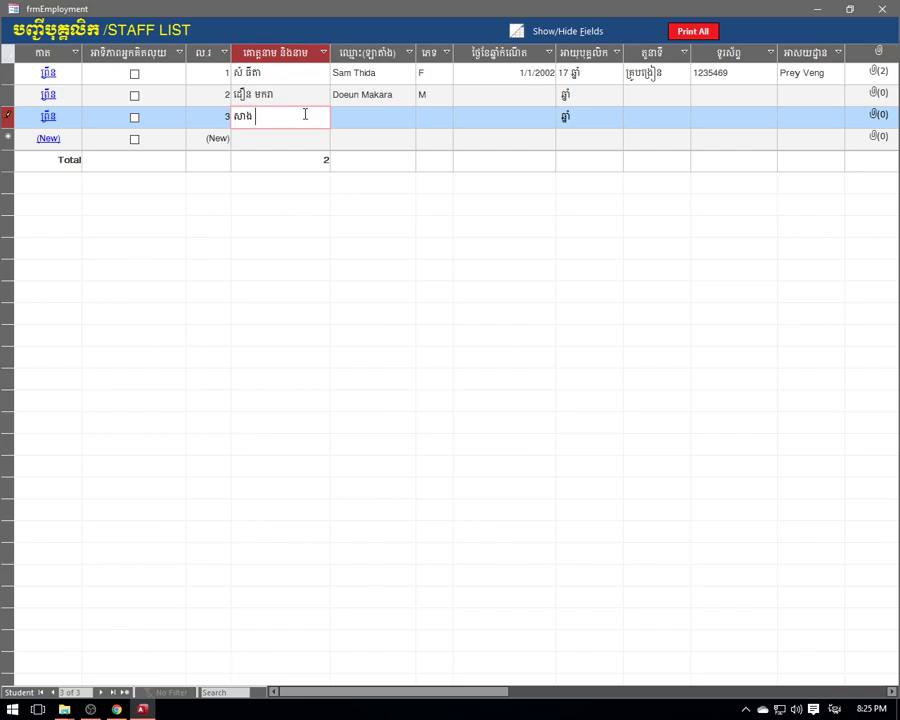
{"action": "left_click", "coordinate": [237, 115]}
{"action": "left_click_drag", "start_coordinate": [251, 116], "coordinate": [230, 116]}
{"action": "key", "text": "BackSpace"}
{"action": "type", "text": "សាង"}
- Enter record 3's Latin name, fixing the misspellings
{"action": "left_click", "coordinate": [412, 116]}
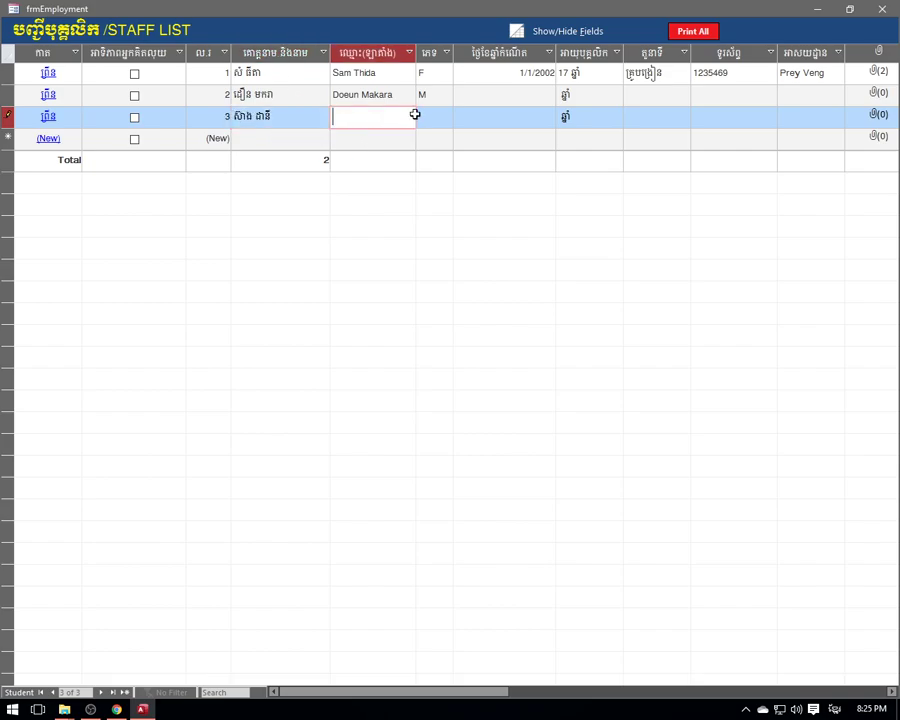
{"action": "key", "text": "BackSpace"}
{"action": "key", "text": "BackSpace"}
{"action": "key", "text": "Tab"}
{"action": "key", "text": "shift+Tab"}
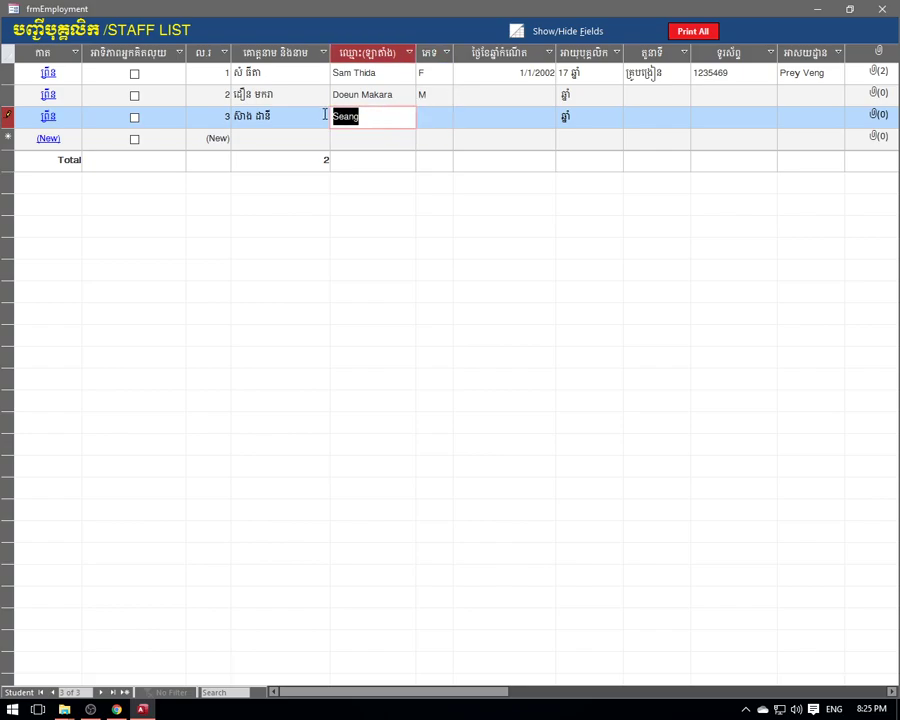
{"action": "key", "text": "BackSpace"}
{"action": "key", "text": "BackSpace"}
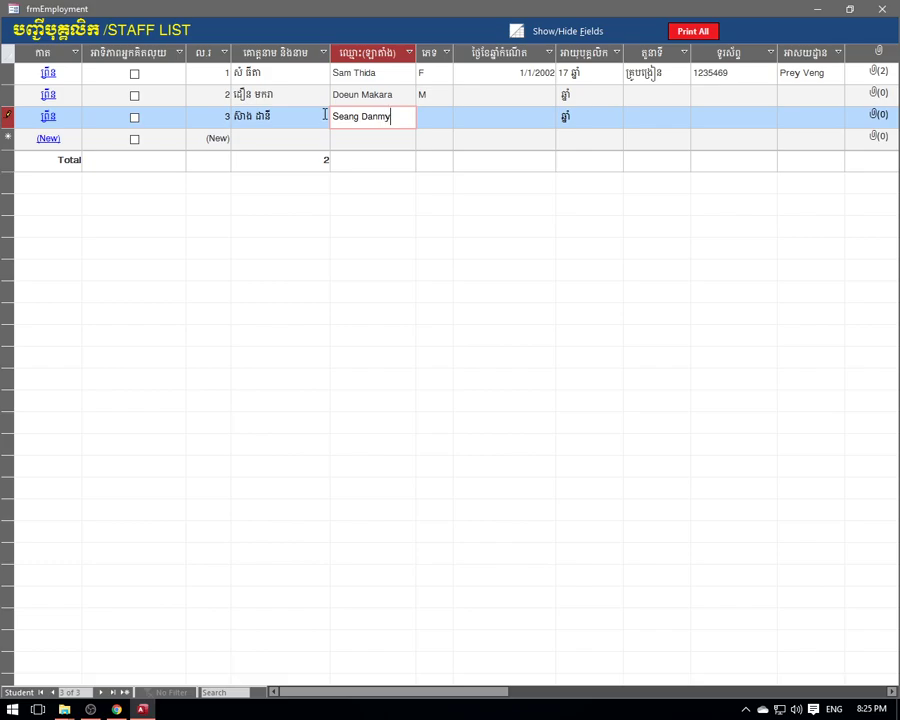
{"action": "key", "text": "BackSpace"}
{"action": "key", "text": "BackSpace"}
{"action": "key", "text": "BackSpace"}
- Set record 3's sex to F and birth date 1-10-90 so age shows 29
{"action": "left_click", "coordinate": [440, 121]}
{"action": "left_click", "coordinate": [446, 118]}
{"action": "left_click", "coordinate": [428, 155]}
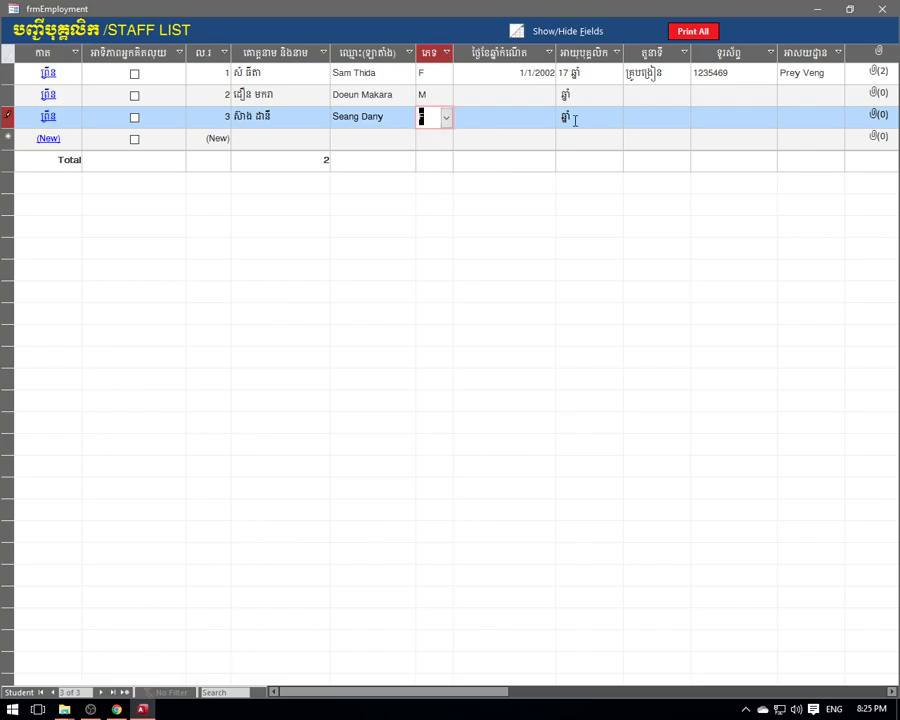
{"action": "left_click", "coordinate": [510, 120]}
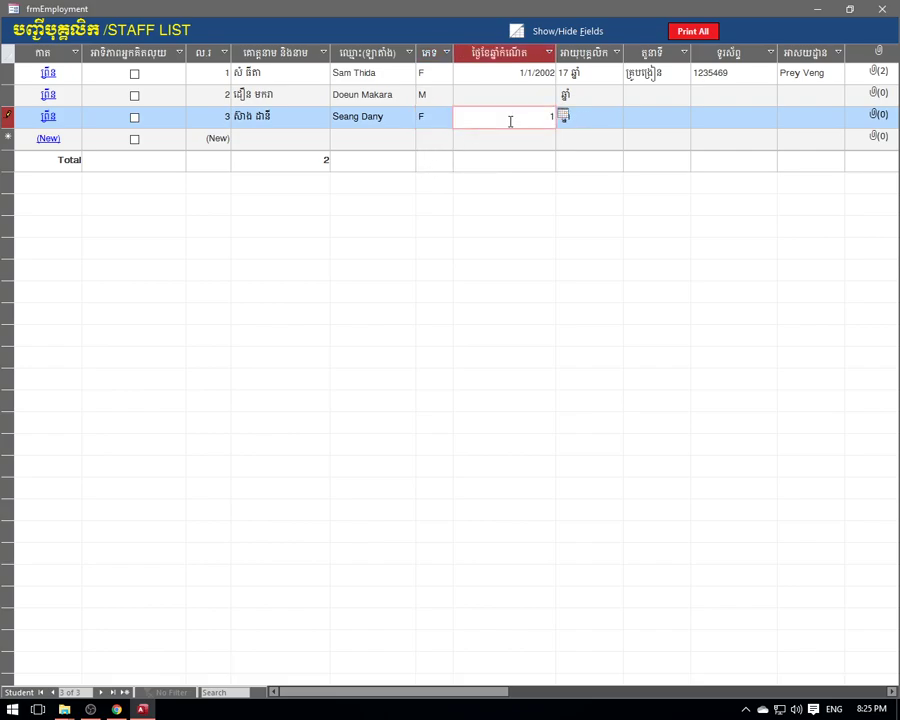
{"action": "type", "text": "1-10-90"}
{"action": "left_click", "coordinate": [599, 111]}
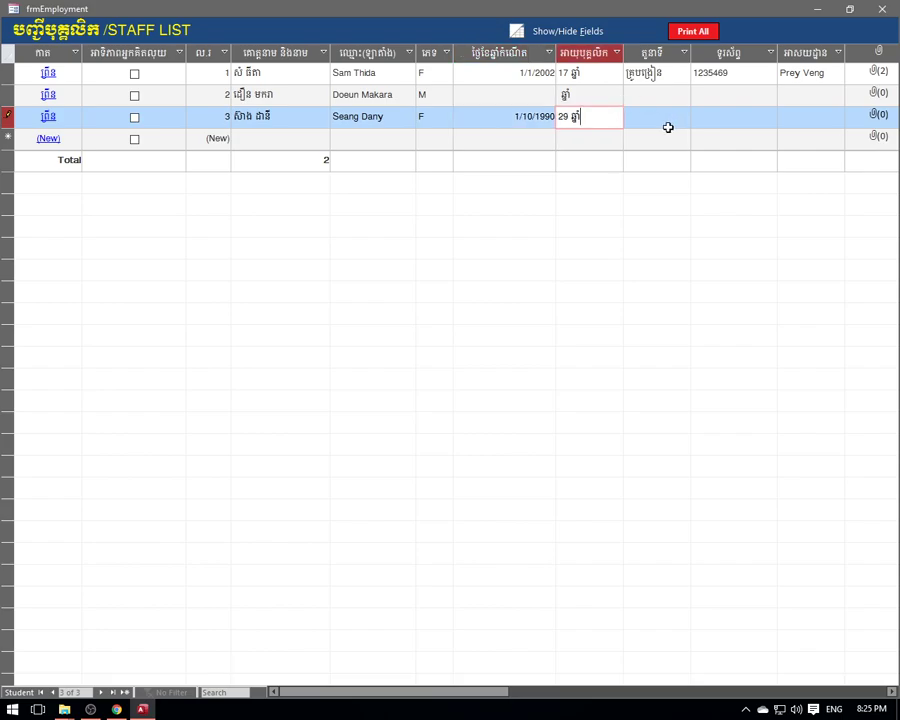
- Set record 3's position to គ្រូបង្រៀន and record 2's to គណនេយ្យ
{"action": "left_click", "coordinate": [640, 119]}
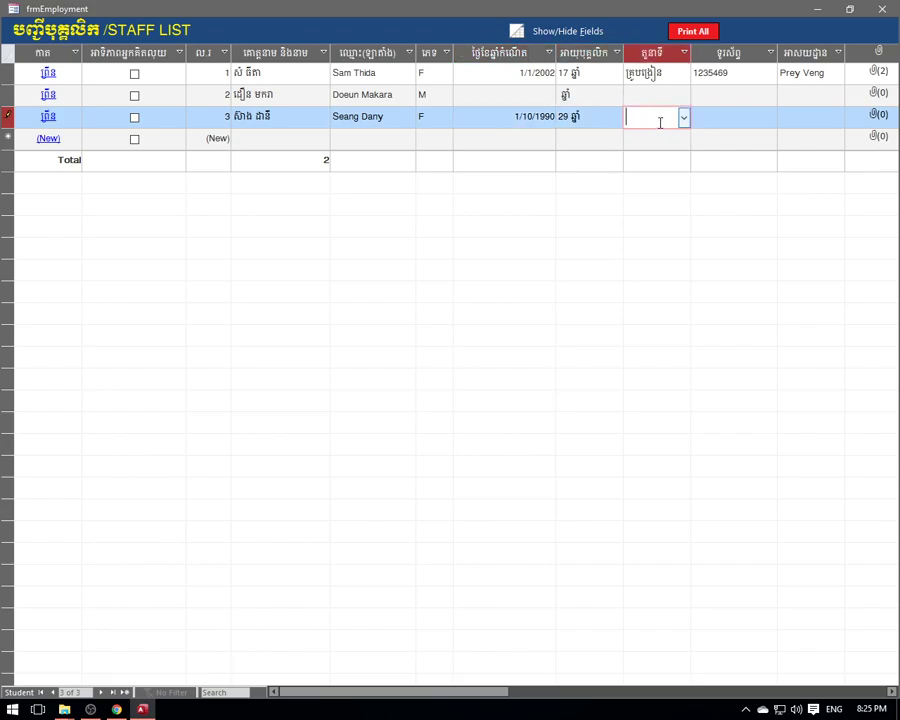
{"action": "left_click", "coordinate": [681, 118]}
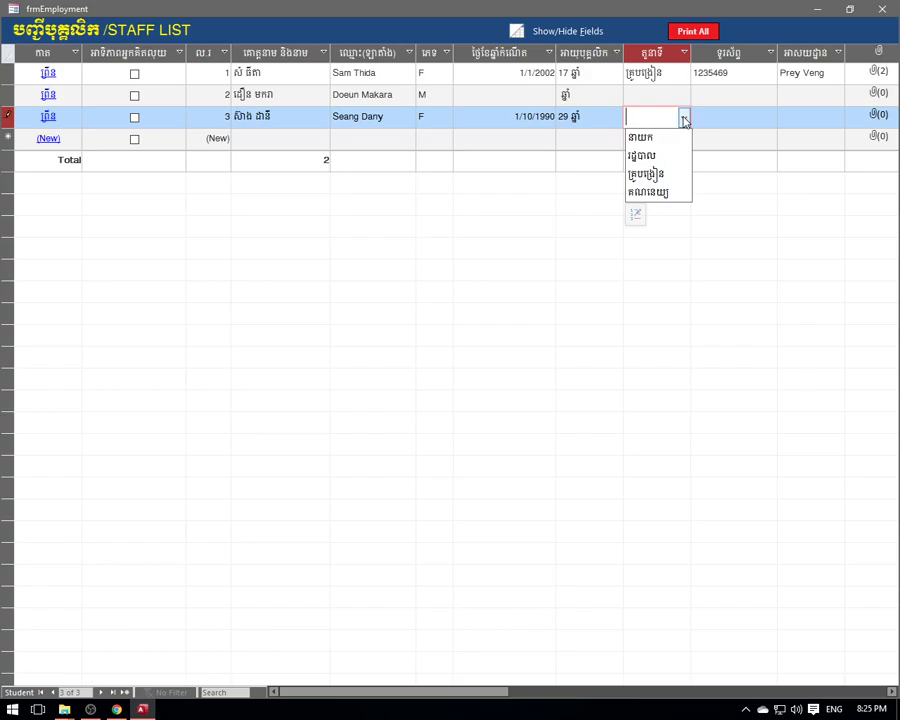
{"action": "left_click", "coordinate": [665, 178]}
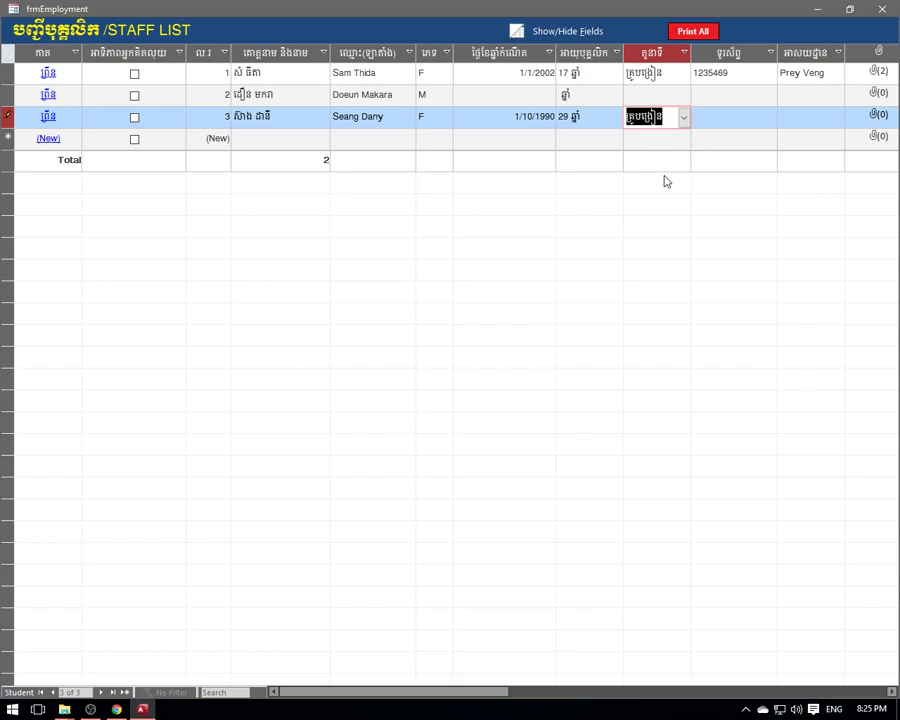
{"action": "left_click", "coordinate": [653, 92]}
{"action": "left_click", "coordinate": [684, 98]}
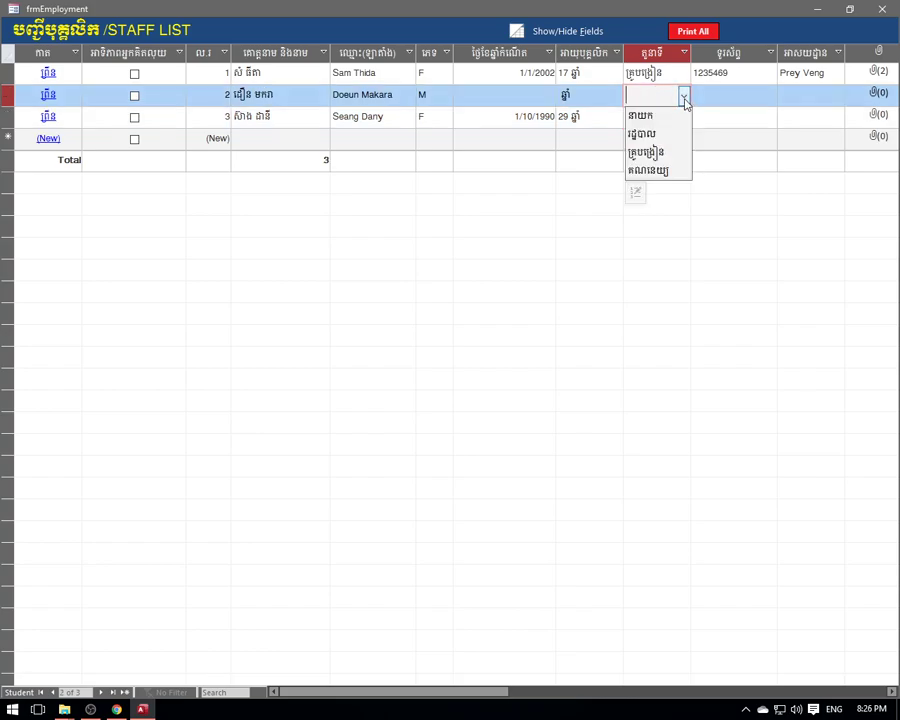
{"action": "left_click", "coordinate": [659, 172]}
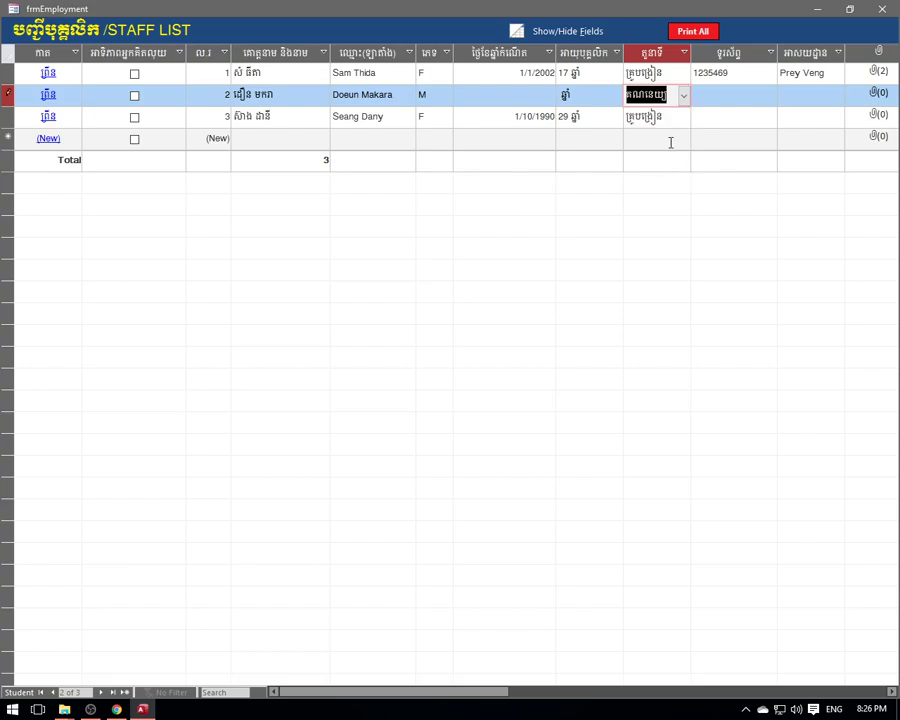
- Review the position choices in Edit List Items and close it unchanged with OK
{"action": "left_click", "coordinate": [683, 96]}
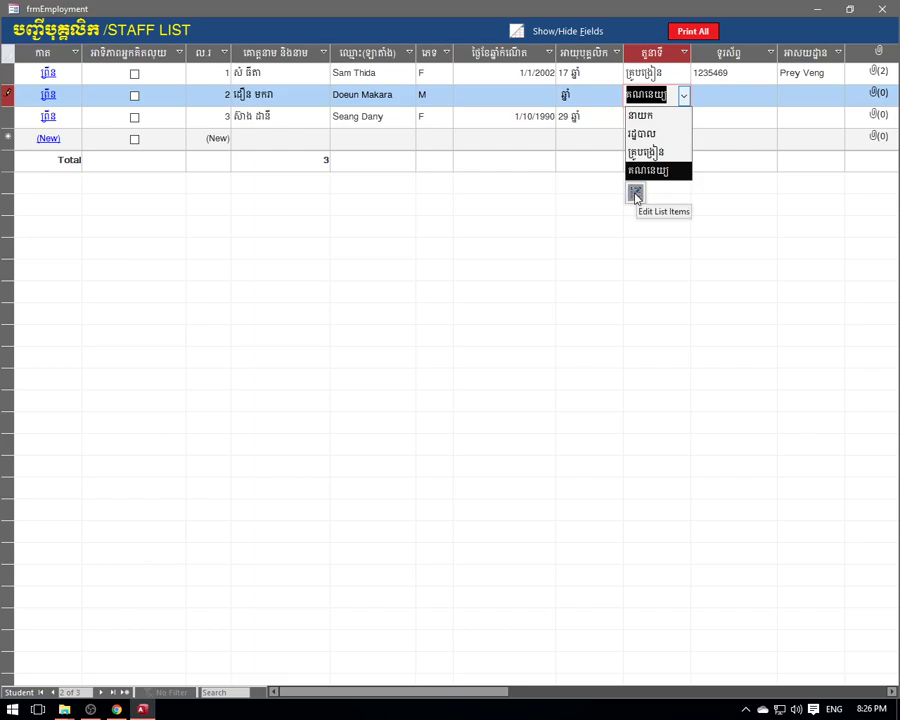
{"action": "left_click", "coordinate": [635, 195]}
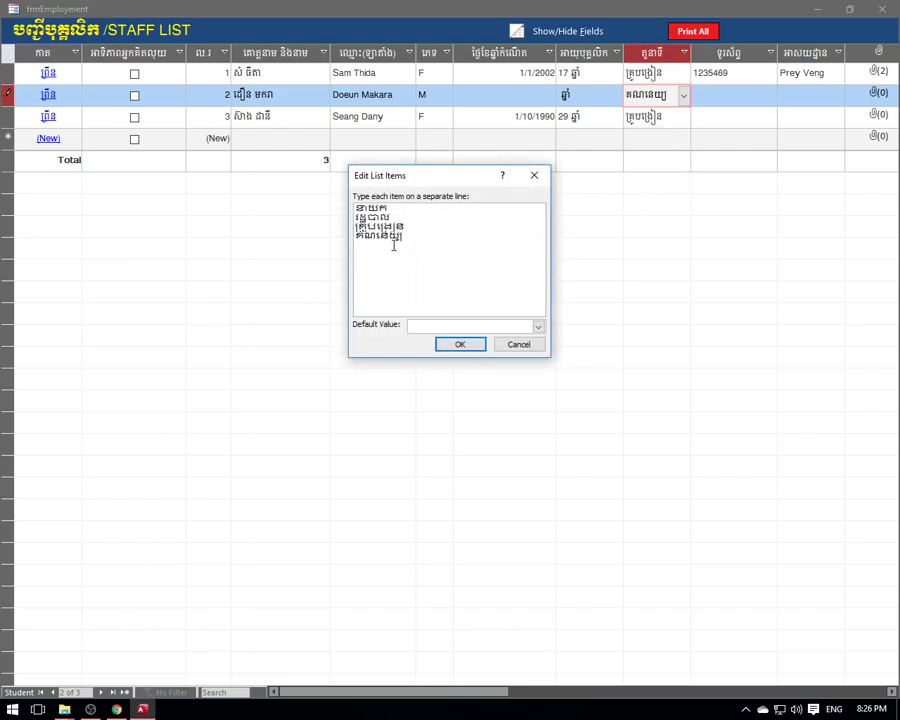
{"action": "left_click", "coordinate": [385, 258]}
{"action": "left_click_drag", "start_coordinate": [404, 236], "coordinate": [366, 250]}
{"action": "left_click", "coordinate": [366, 250]}
{"action": "left_click", "coordinate": [476, 347]}
{"action": "left_click", "coordinate": [684, 96]}
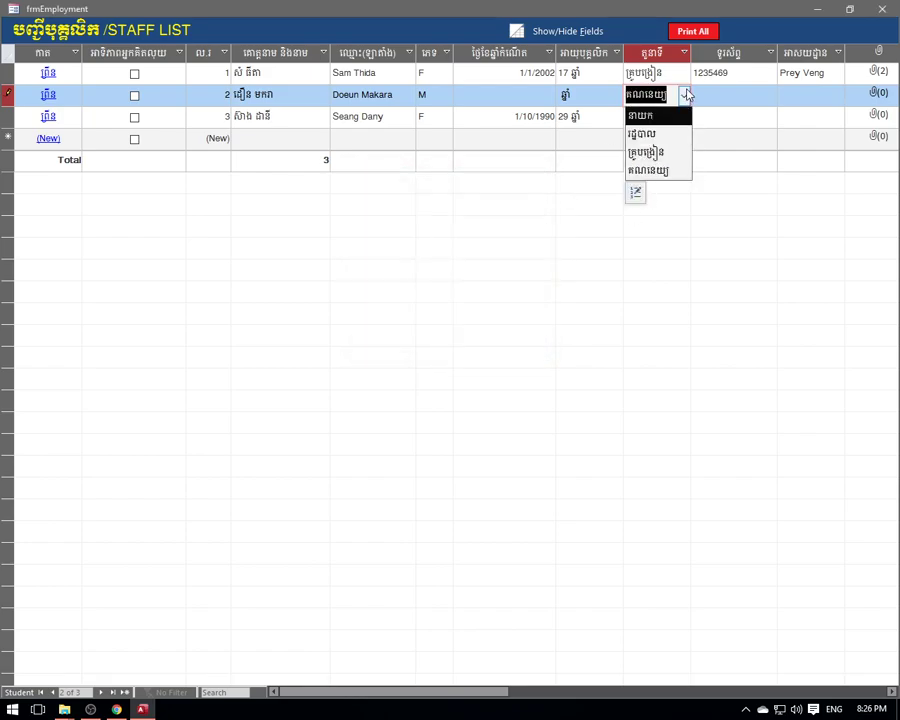
{"action": "left_click", "coordinate": [685, 95]}
- Reopen Edit List Items, cancel without changes, and check all three rows' positions
{"action": "left_click", "coordinate": [684, 96]}
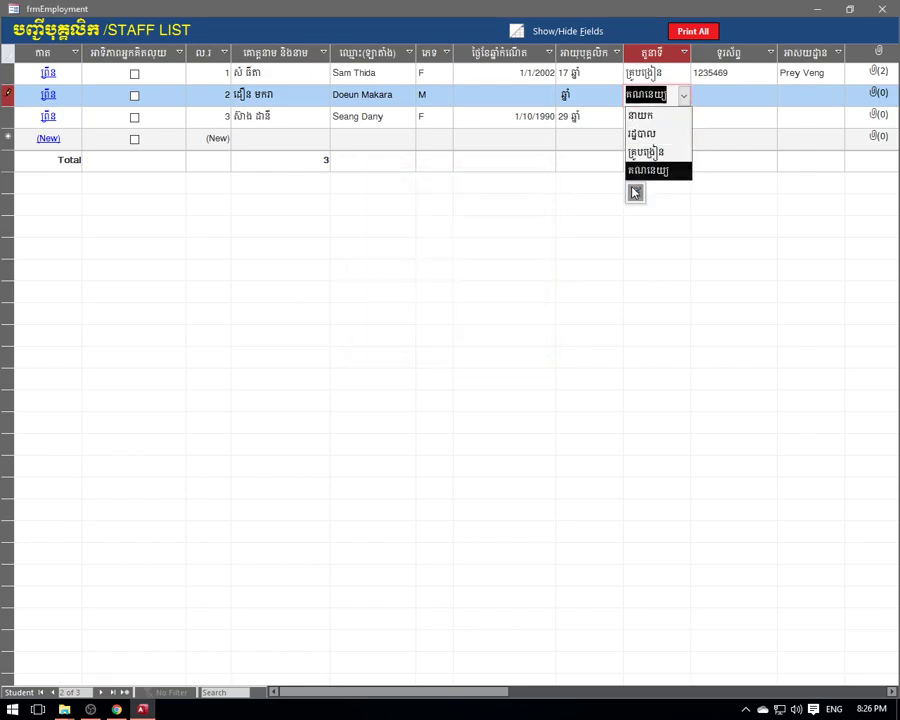
{"action": "left_click", "coordinate": [632, 193]}
{"action": "left_click_drag", "start_coordinate": [405, 236], "coordinate": [383, 238]}
{"action": "double_click", "coordinate": [381, 240]}
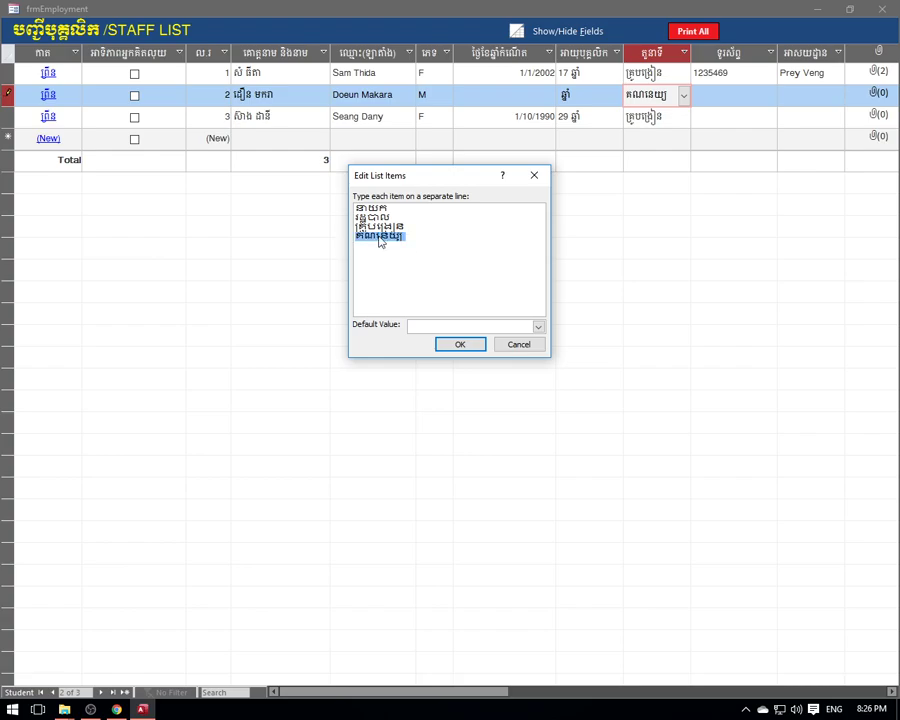
{"action": "left_click", "coordinate": [520, 344]}
{"action": "left_click", "coordinate": [655, 74]}
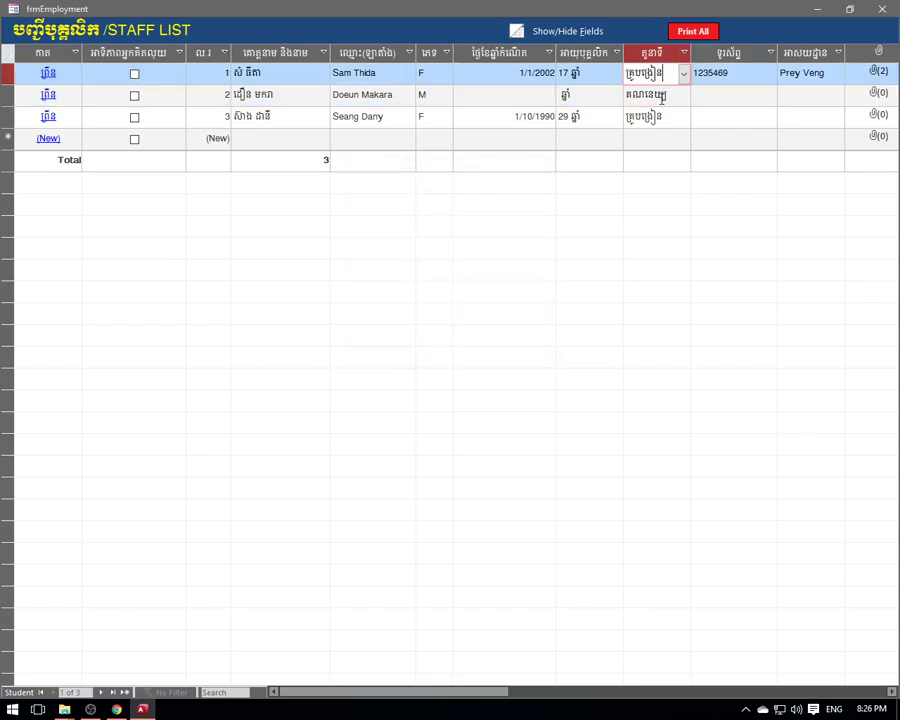
{"action": "left_click", "coordinate": [666, 94]}
{"action": "left_click", "coordinate": [660, 117]}
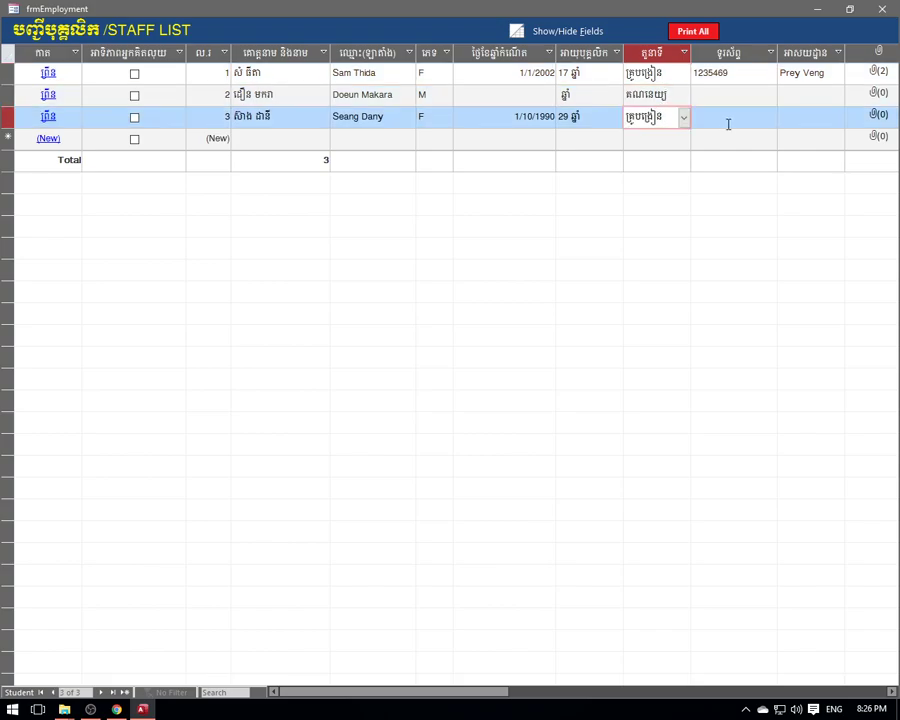
- Type phone numbers for staff rows 2 and 3, then each row's home address
{"action": "left_click", "coordinate": [710, 94]}
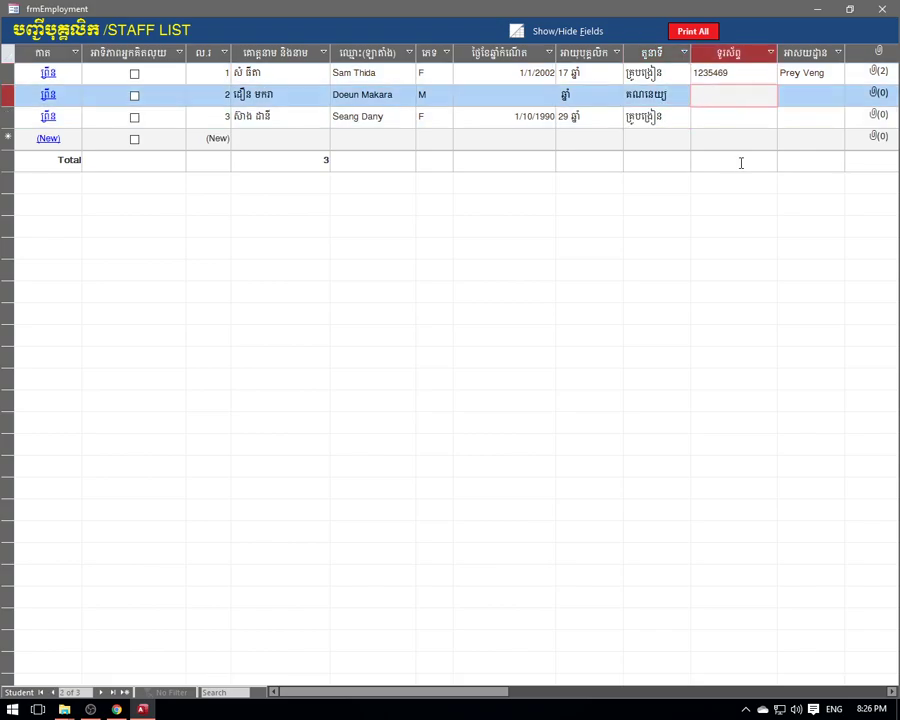
{"action": "type", "text": "12345697"}
{"action": "left_click", "coordinate": [708, 127]}
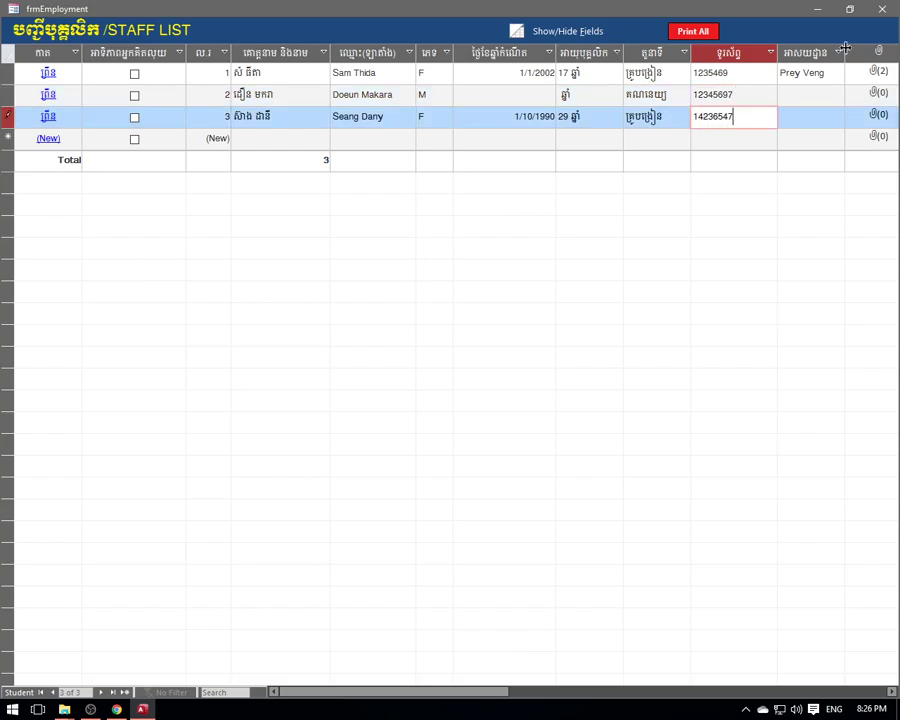
{"action": "left_click", "coordinate": [781, 92]}
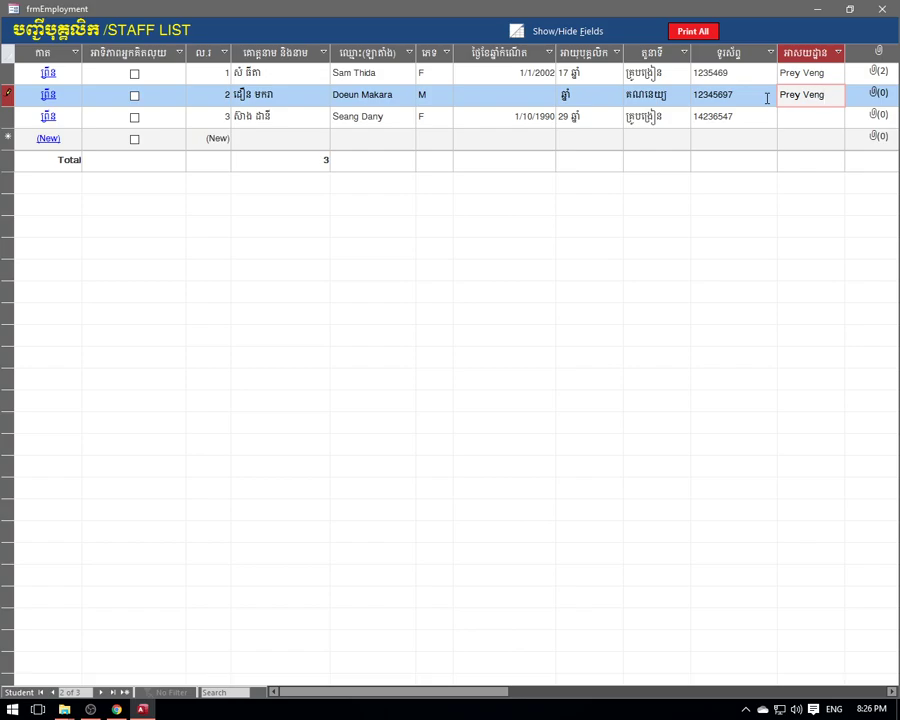
{"action": "key", "text": "Tab"}
{"action": "left_click", "coordinate": [736, 116]}
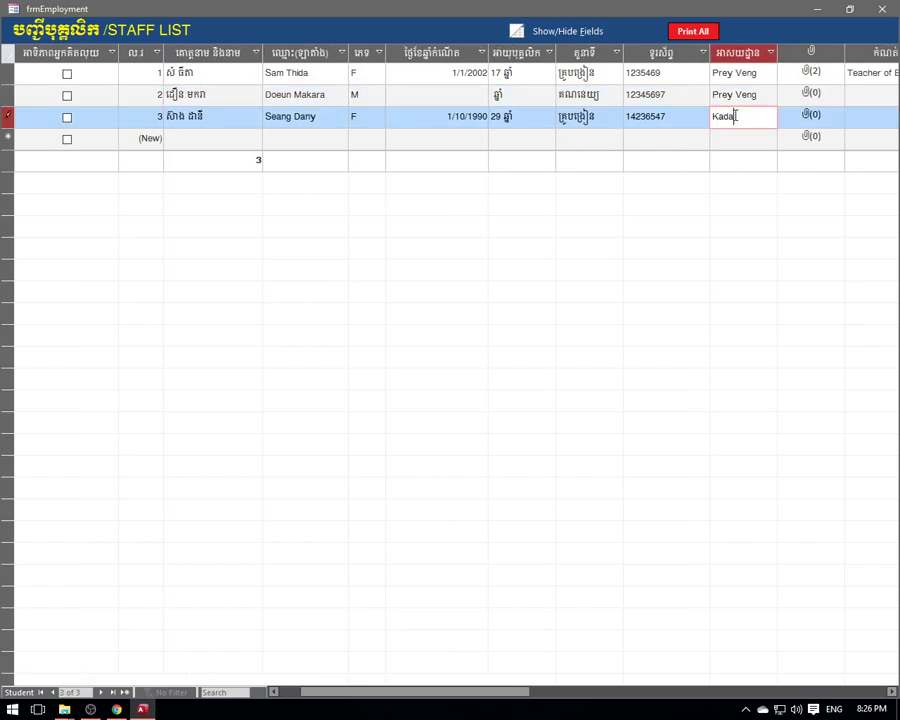
{"action": "type", "text": "Kadal"}
{"action": "left_click", "coordinate": [811, 95]}
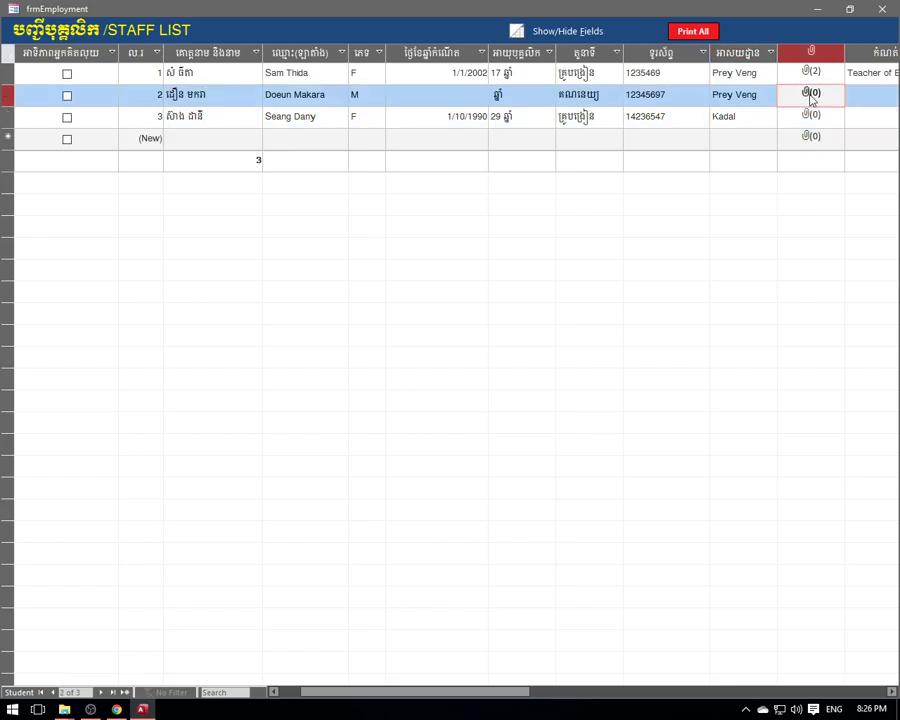
- Attach the Desktop photo IMG_4238 to the second staff record
{"action": "double_click", "coordinate": [811, 94]}
{"action": "left_click", "coordinate": [556, 311]}
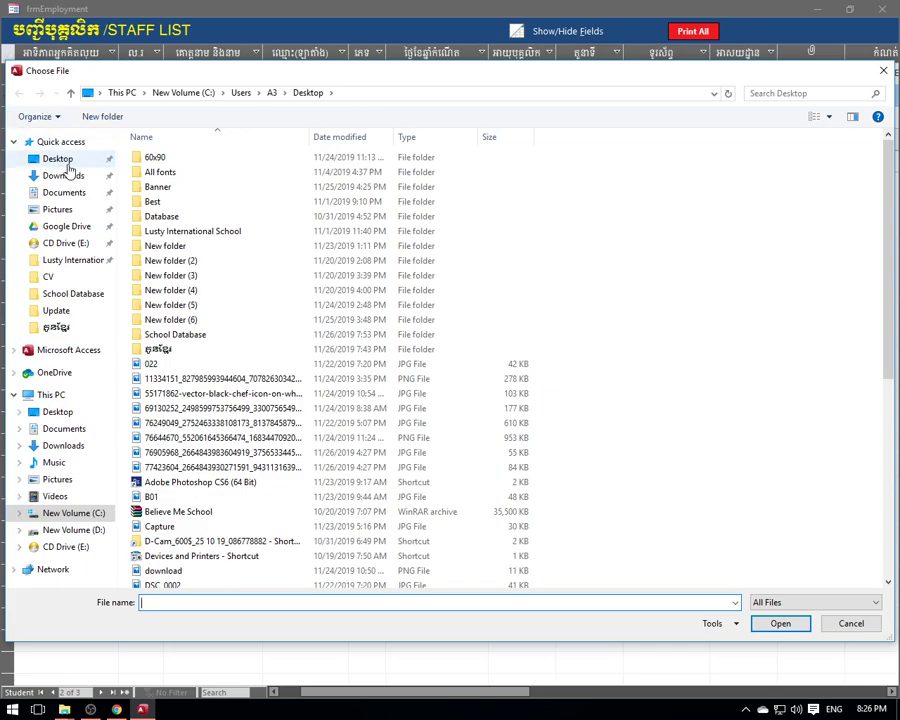
{"action": "left_click", "coordinate": [58, 159]}
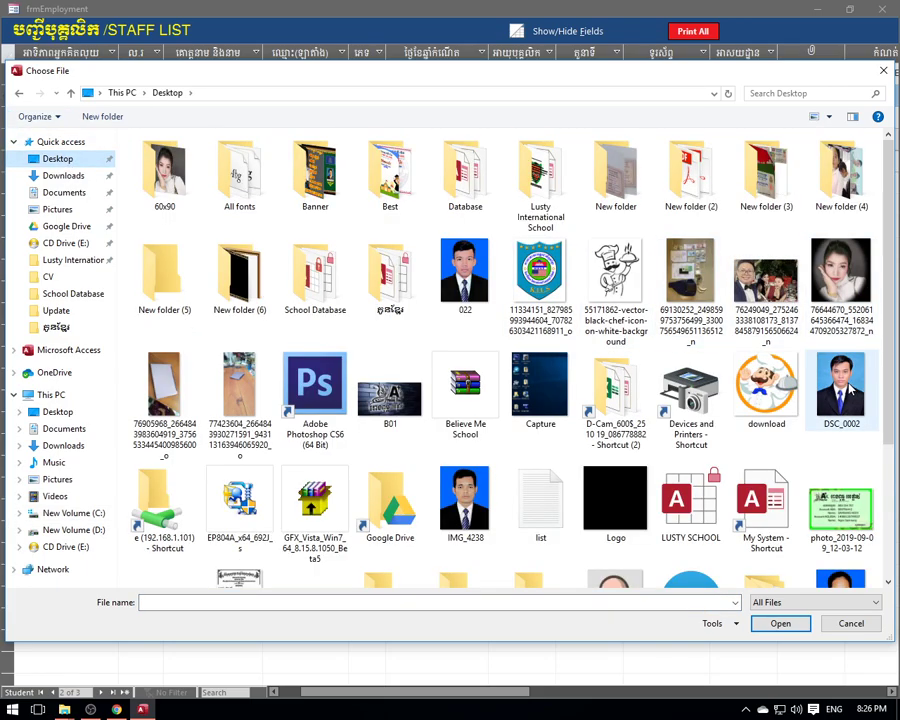
{"action": "scroll", "coordinate": [760, 380], "scroll_direction": "down", "scroll_amount": 2}
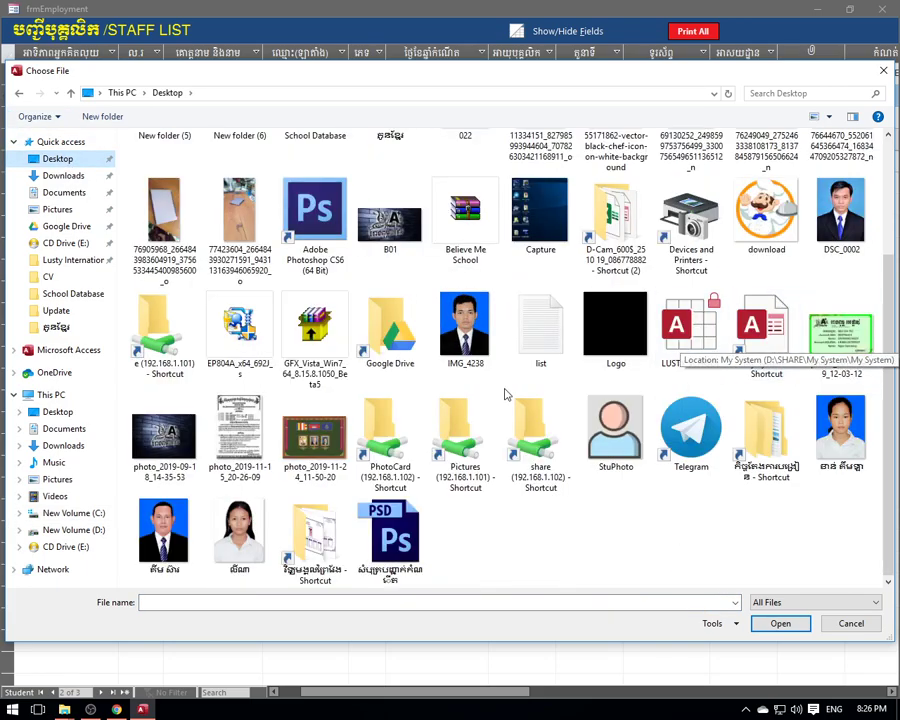
{"action": "left_click", "coordinate": [442, 352]}
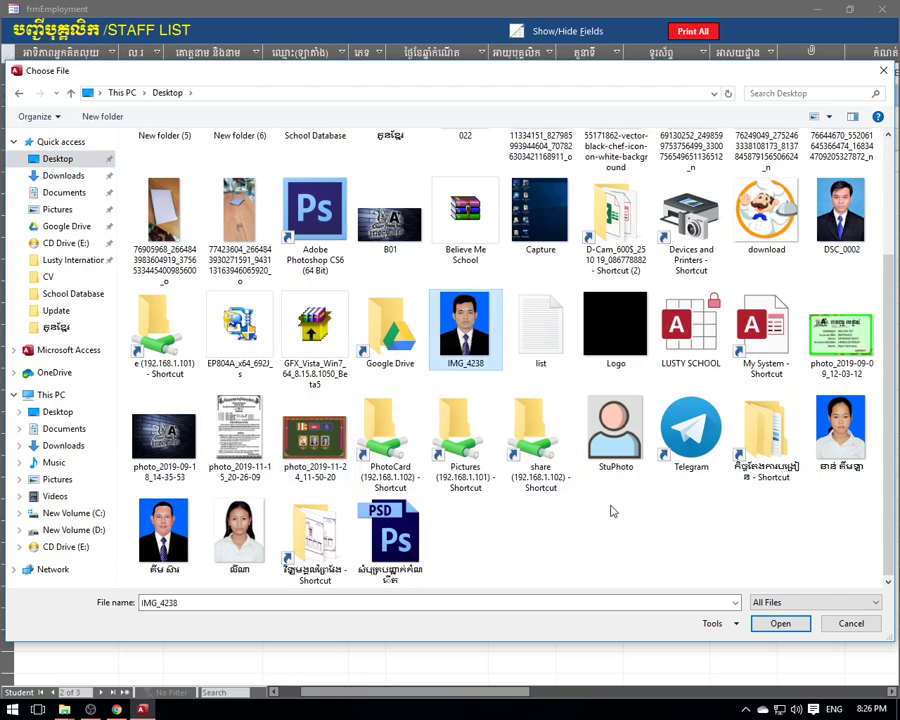
{"action": "left_click", "coordinate": [780, 623]}
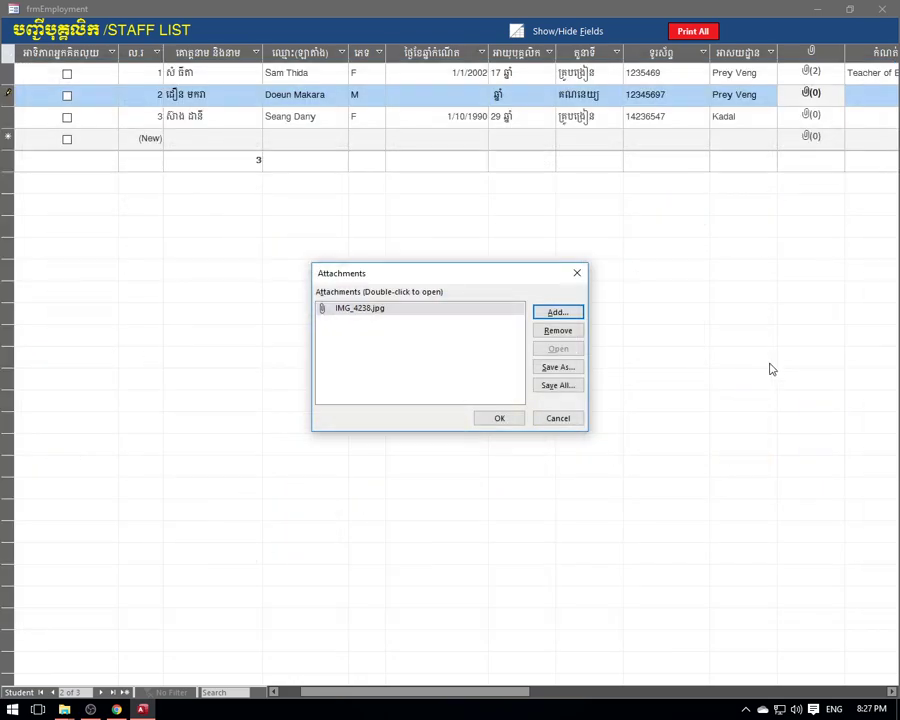
{"action": "left_click", "coordinate": [505, 418]}
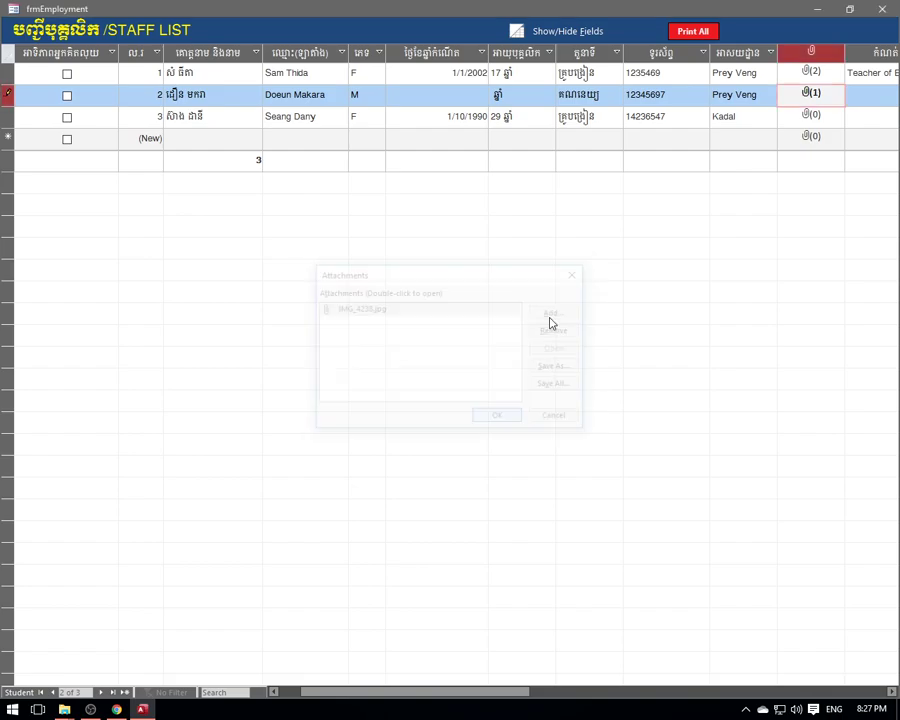
- Attach the third staff member's Desktop photo, then close the staff list
{"action": "left_click", "coordinate": [580, 94]}
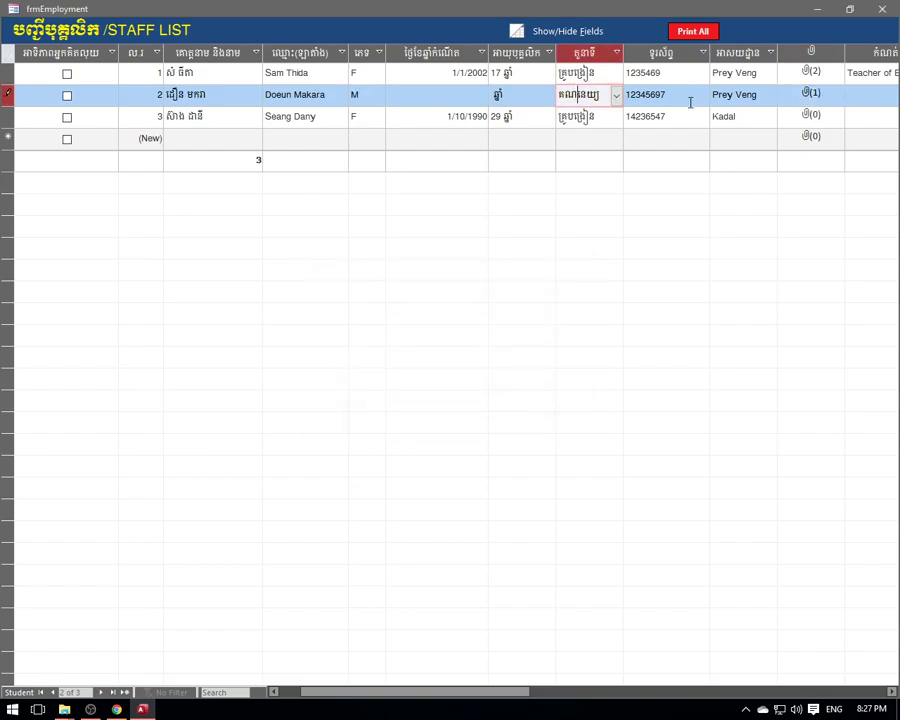
{"action": "double_click", "coordinate": [826, 116]}
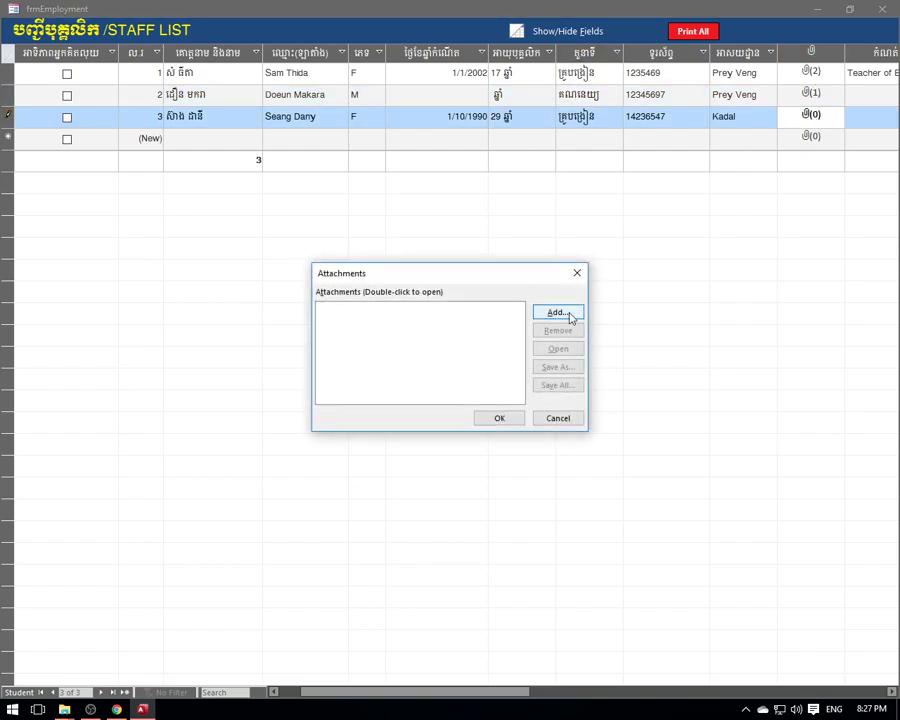
{"action": "left_click", "coordinate": [566, 313]}
{"action": "mouse_move", "coordinate": [735, 87]}
{"action": "left_mouse_down"}
{"action": "mouse_move", "coordinate": [729, 374]}
{"action": "mouse_move", "coordinate": [719, 97]}
{"action": "left_mouse_up"}
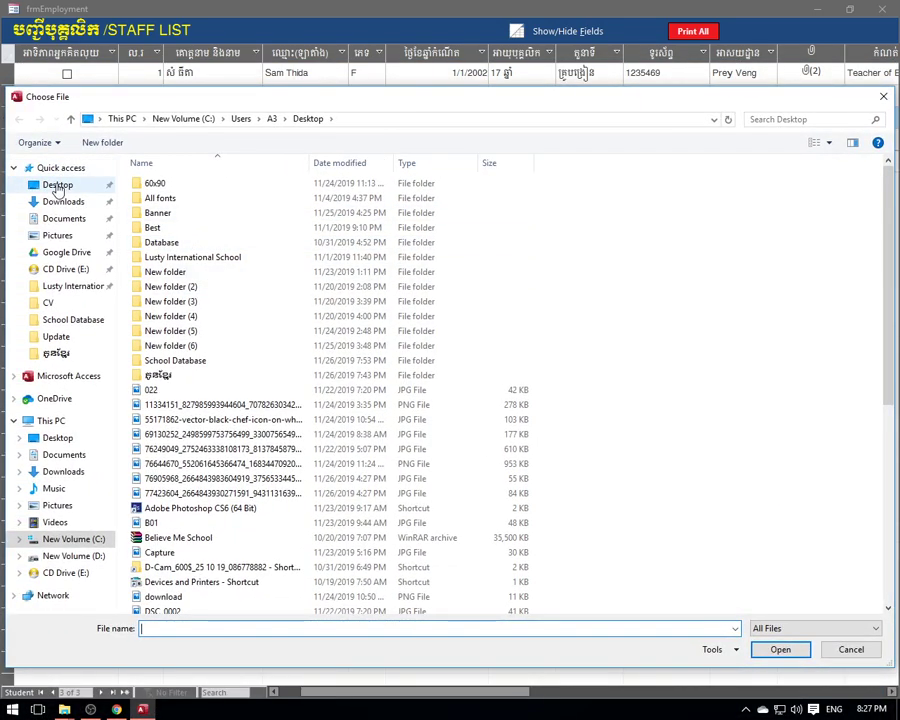
{"action": "left_click", "coordinate": [57, 186]}
{"action": "scroll", "coordinate": [688, 383], "scroll_direction": "down", "scroll_amount": 3}
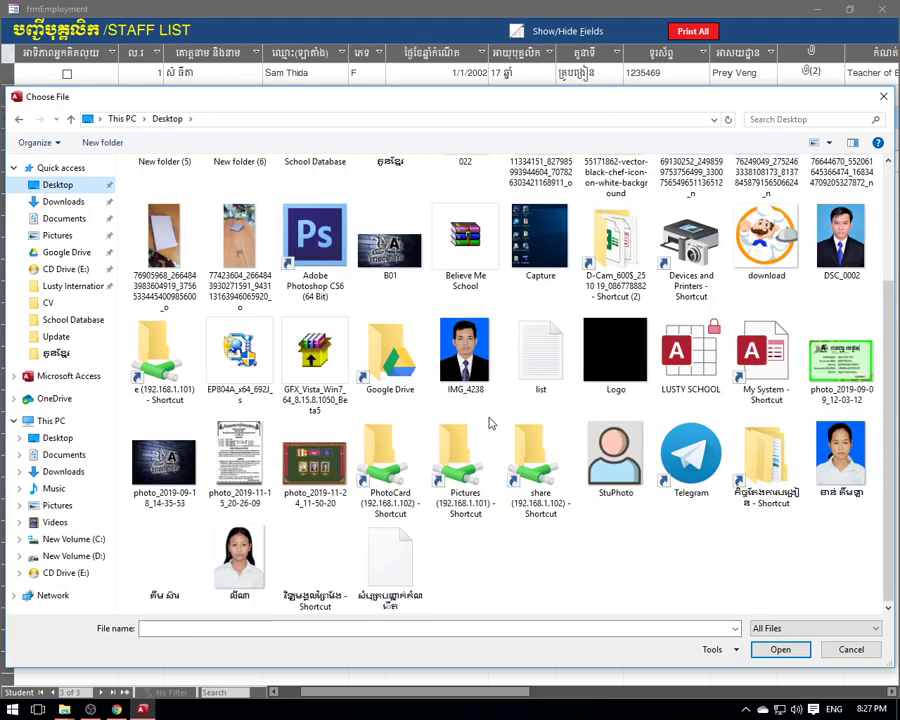
{"action": "left_click", "coordinate": [239, 560]}
{"action": "left_click", "coordinate": [780, 649]}
{"action": "left_click", "coordinate": [502, 419]}
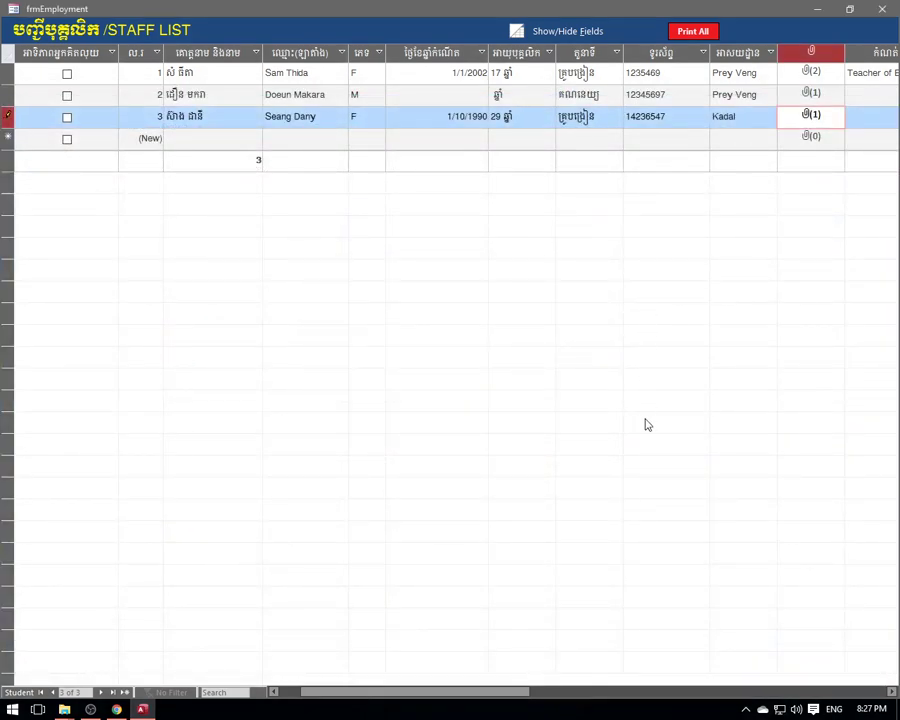
{"action": "left_click_drag", "start_coordinate": [497, 692], "coordinate": [392, 673]}
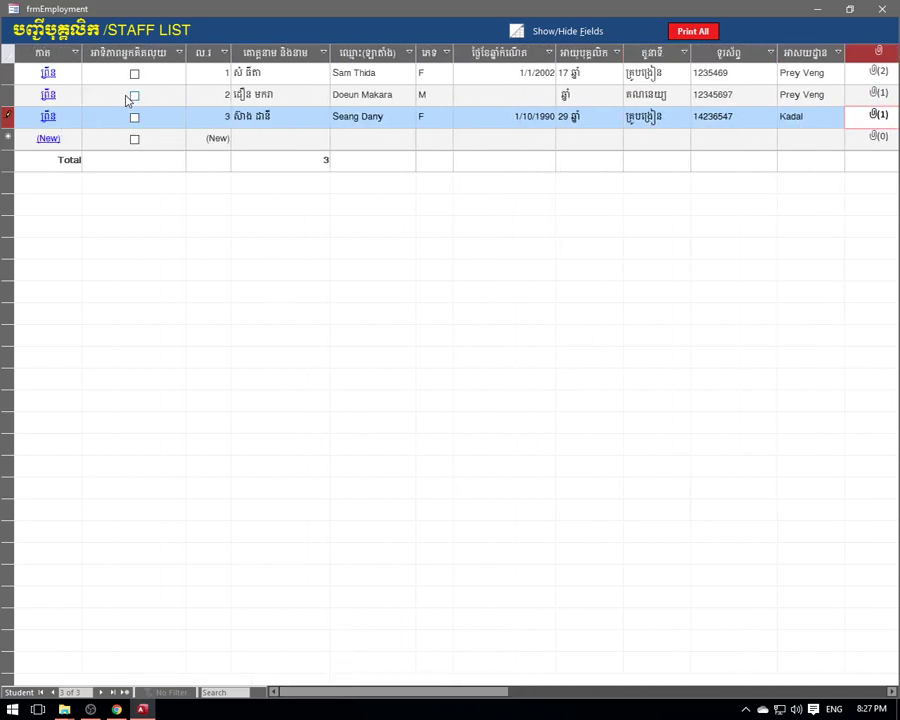
{"action": "left_click", "coordinate": [880, 9]}
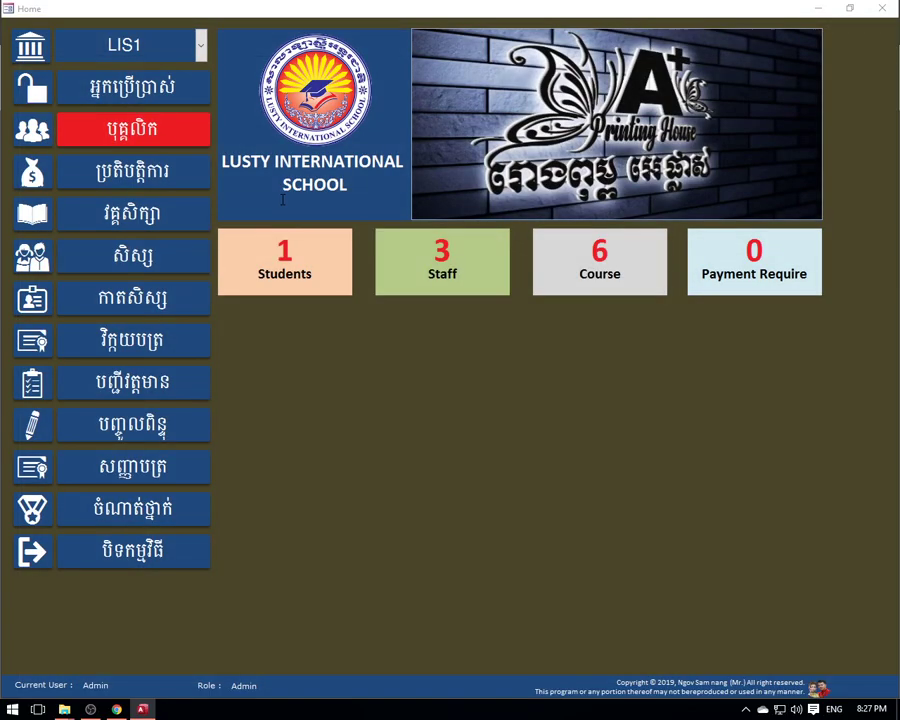
- Check the seller list on a student's new invoice form before any staff member is a seller
{"action": "left_click", "coordinate": [446, 268]}
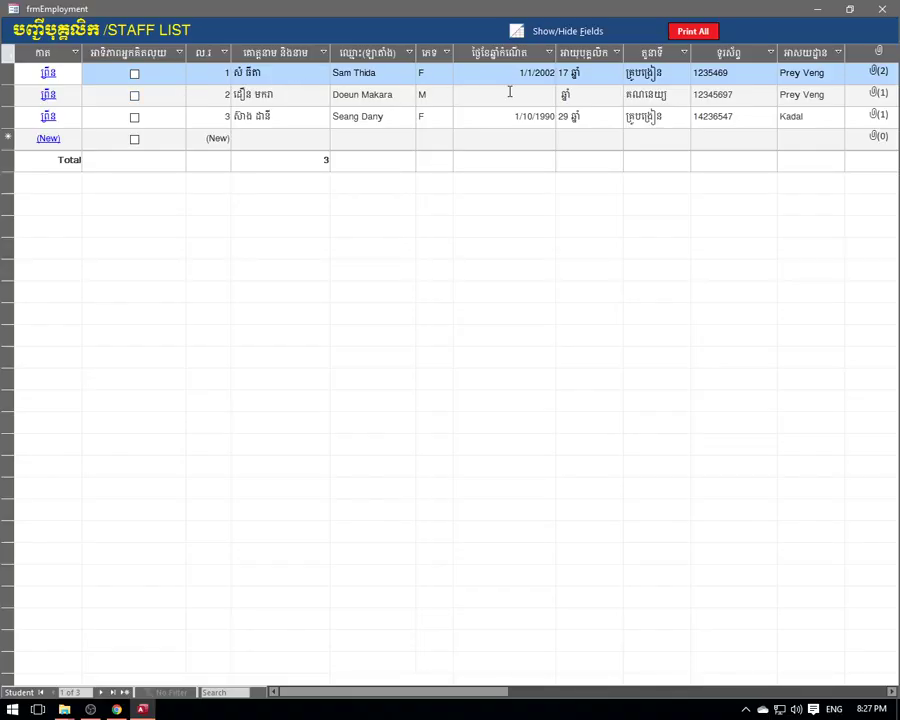
{"action": "left_click", "coordinate": [881, 9]}
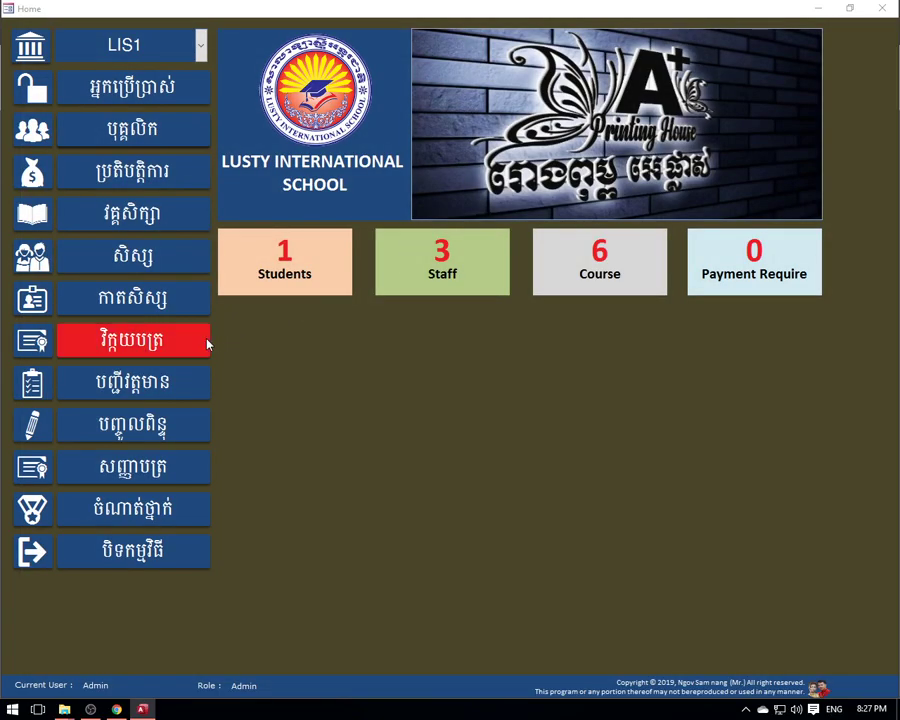
{"action": "left_click", "coordinate": [281, 268]}
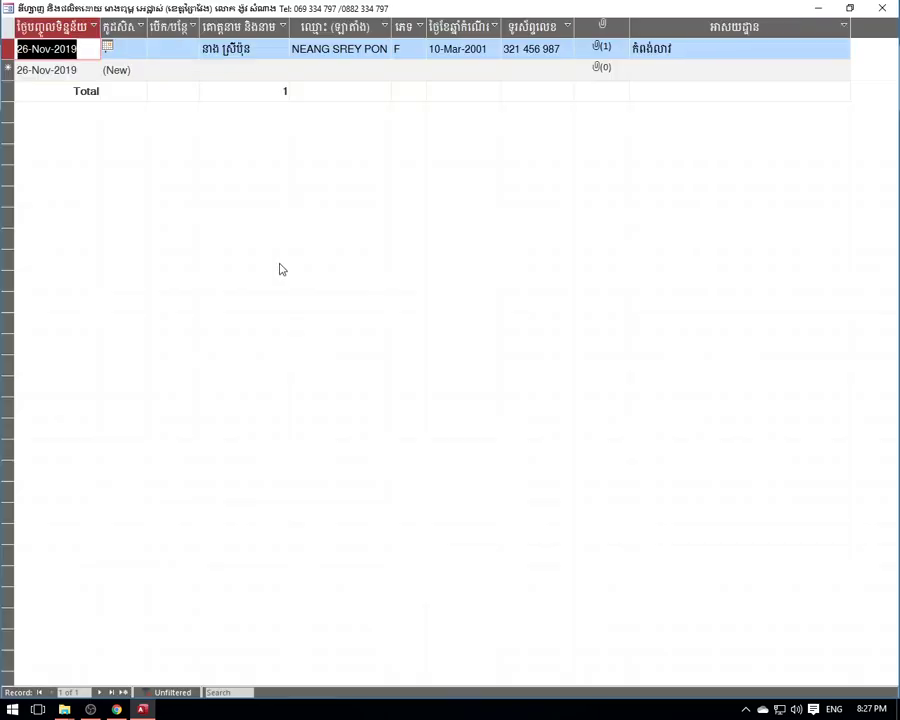
{"action": "left_click", "coordinate": [173, 48]}
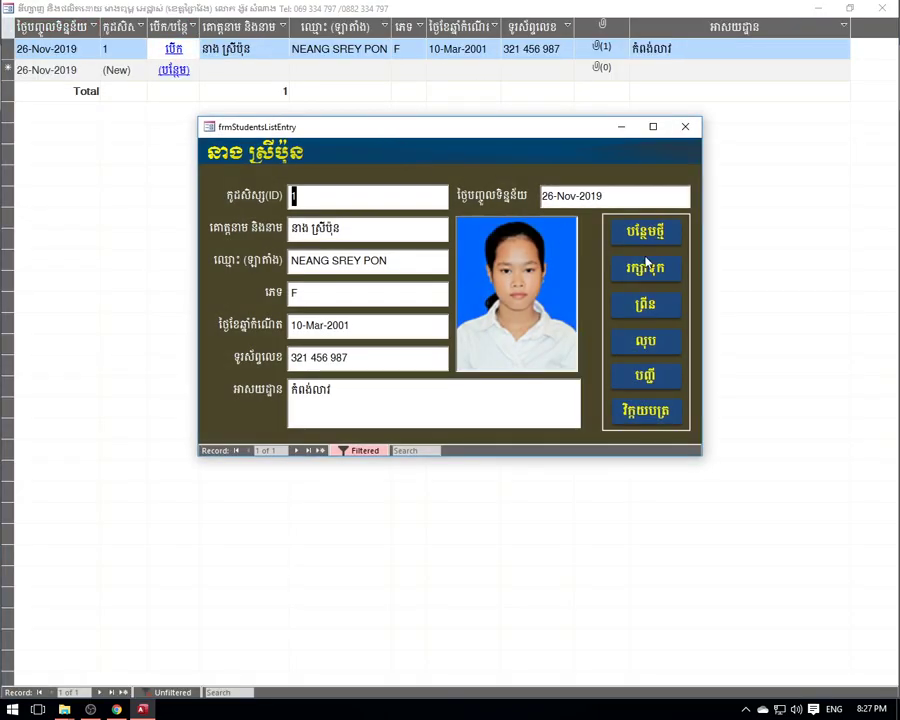
{"action": "left_click", "coordinate": [645, 414]}
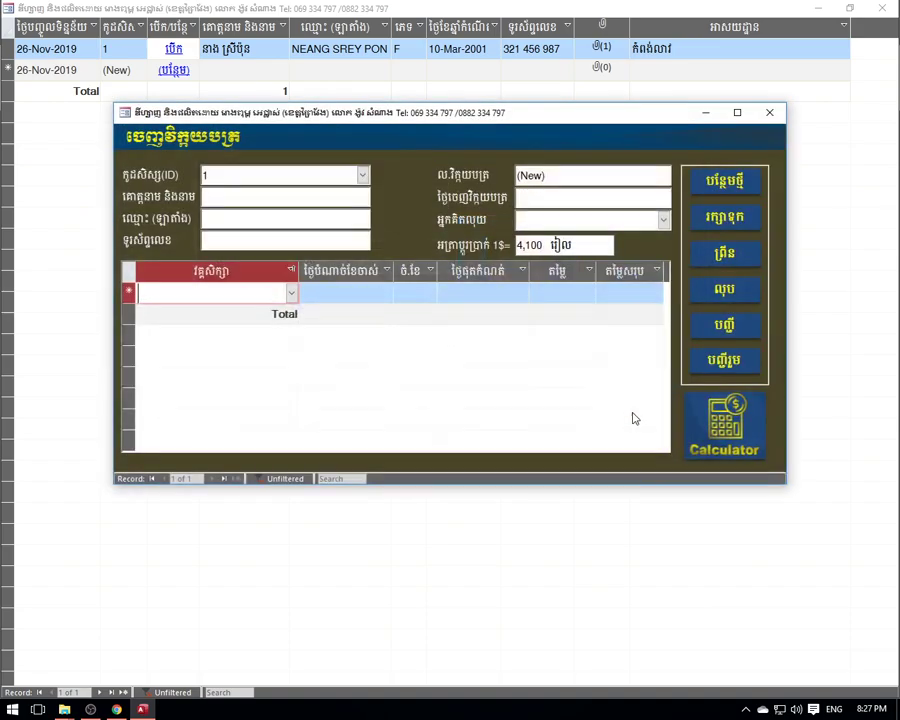
{"action": "left_click", "coordinate": [695, 217]}
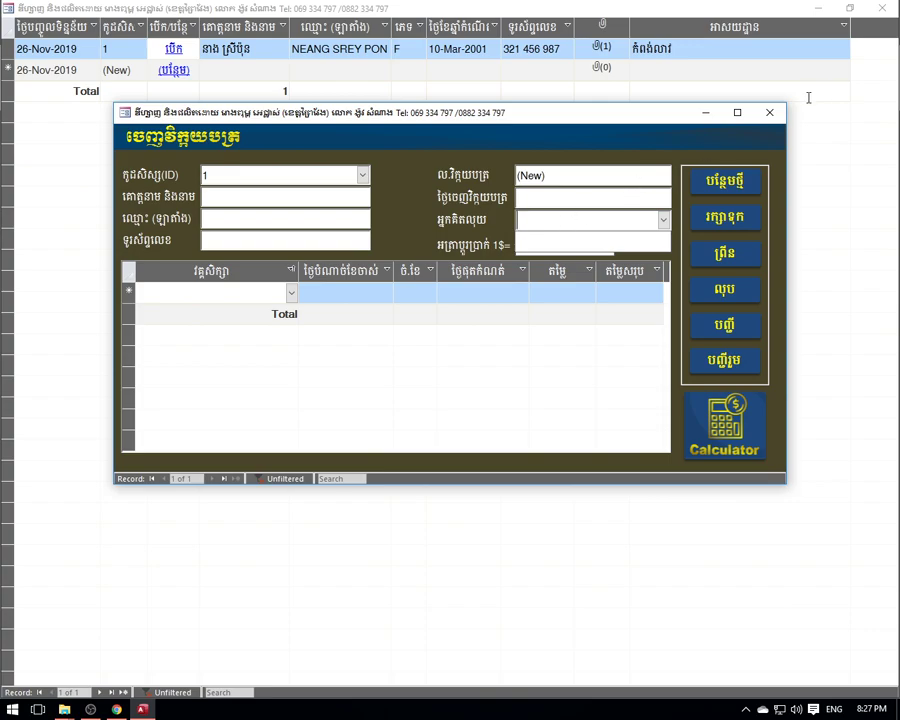
{"action": "left_click", "coordinate": [769, 112]}
{"action": "left_click", "coordinate": [686, 127]}
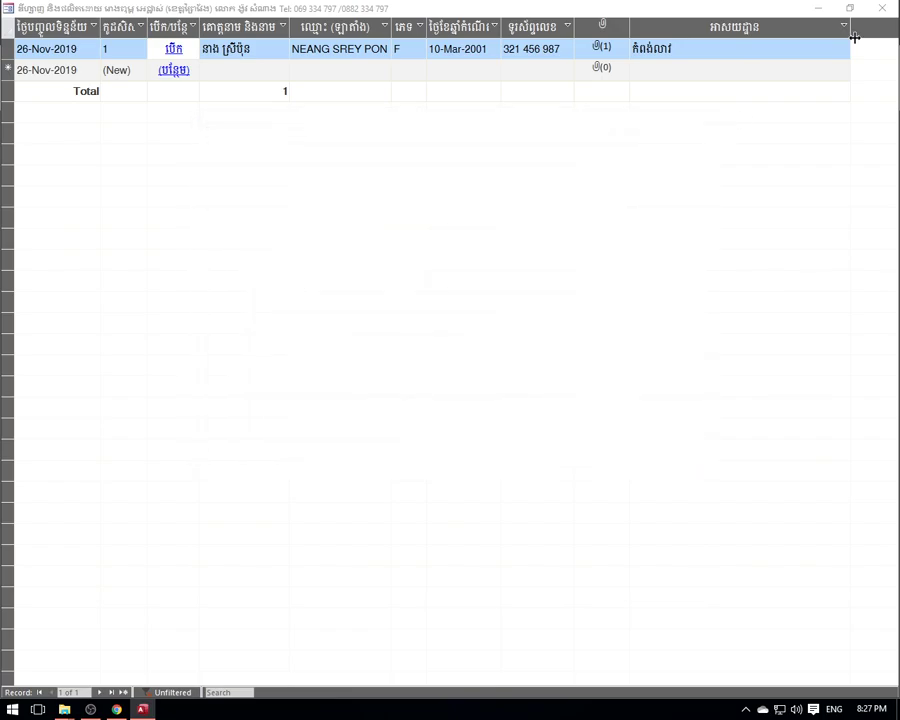
{"action": "left_click", "coordinate": [880, 8]}
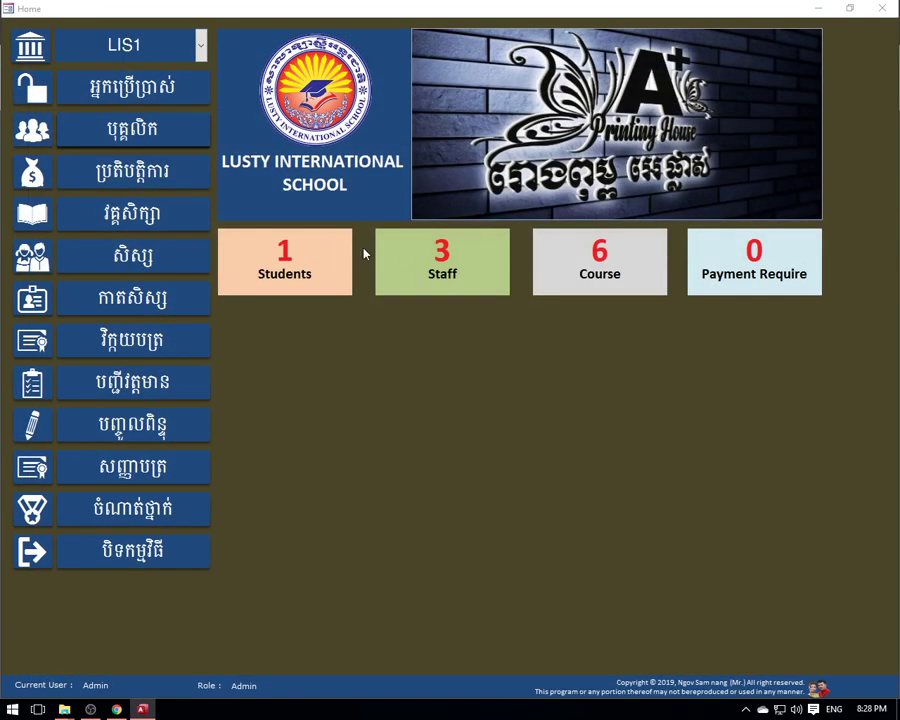
- Mark the second staff member as a seller in the staff list
{"action": "left_click", "coordinate": [437, 268]}
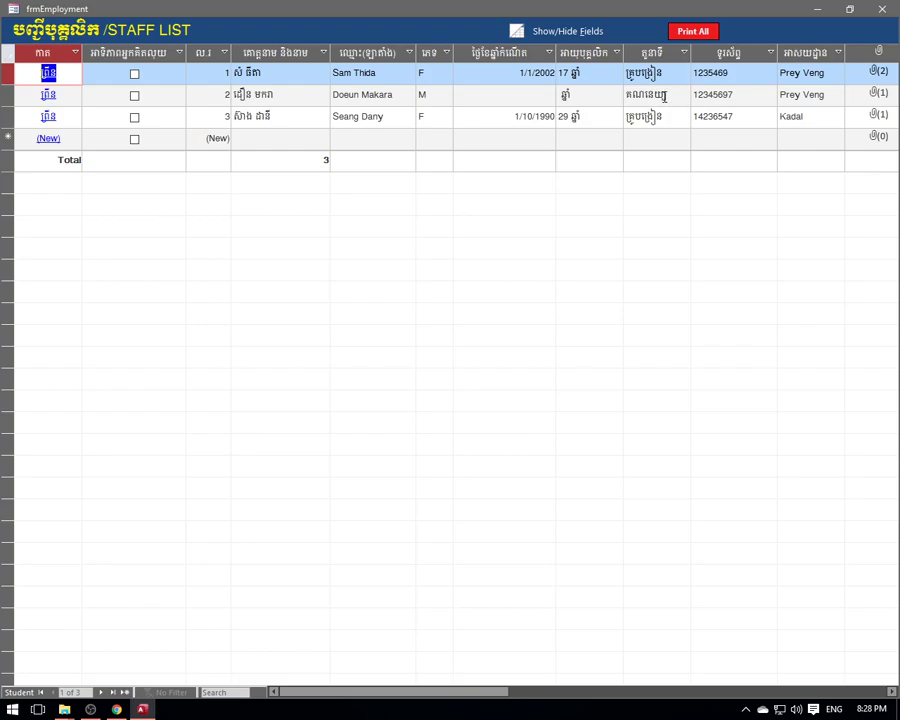
{"action": "left_click", "coordinate": [604, 95]}
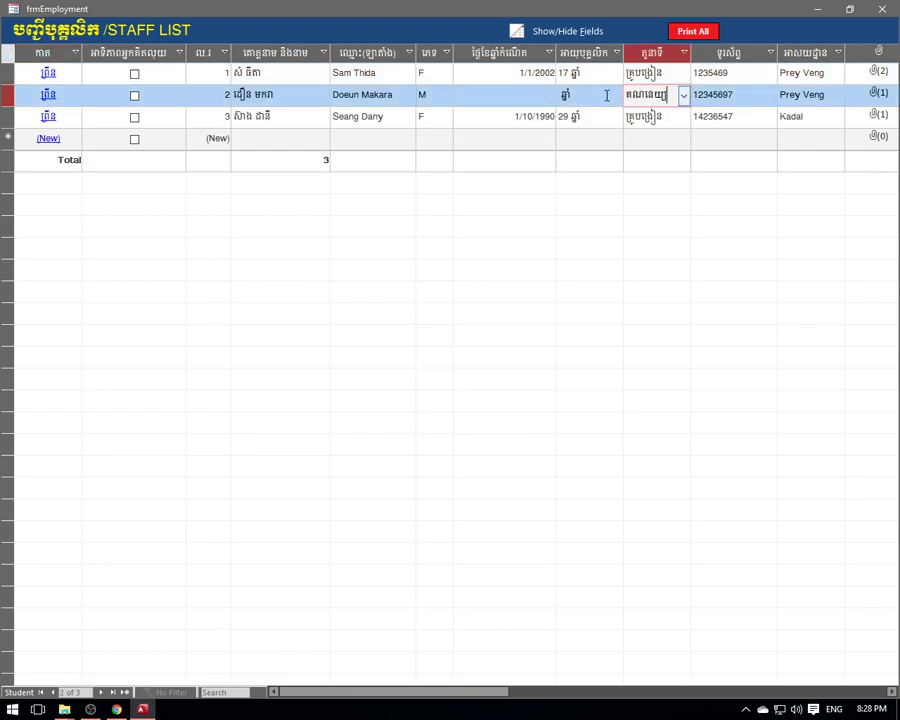
{"action": "left_click", "coordinate": [252, 94]}
{"action": "left_click", "coordinate": [134, 97]}
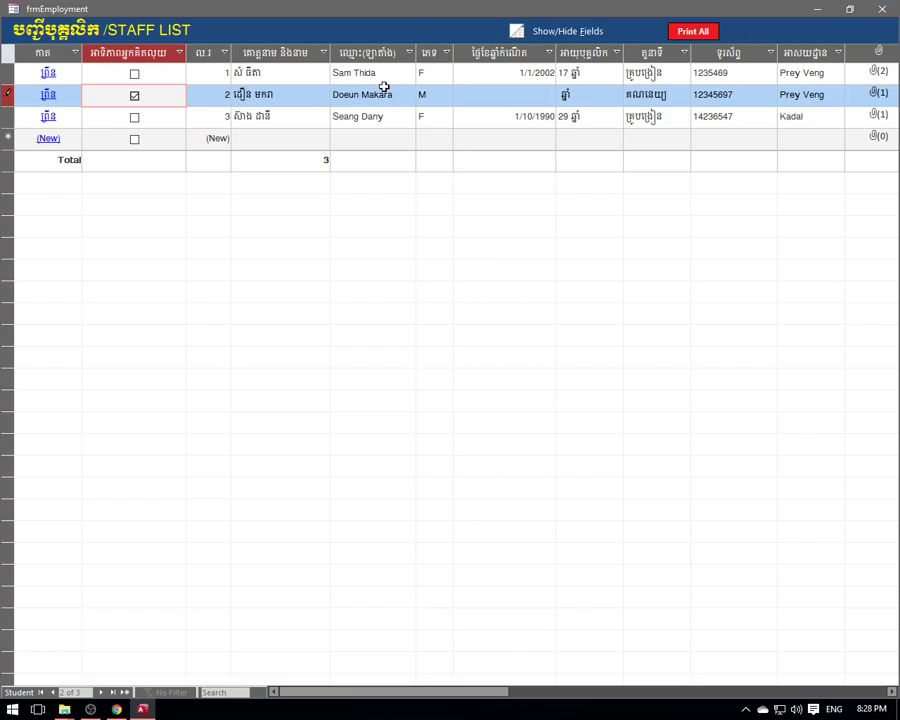
{"action": "left_click", "coordinate": [884, 8]}
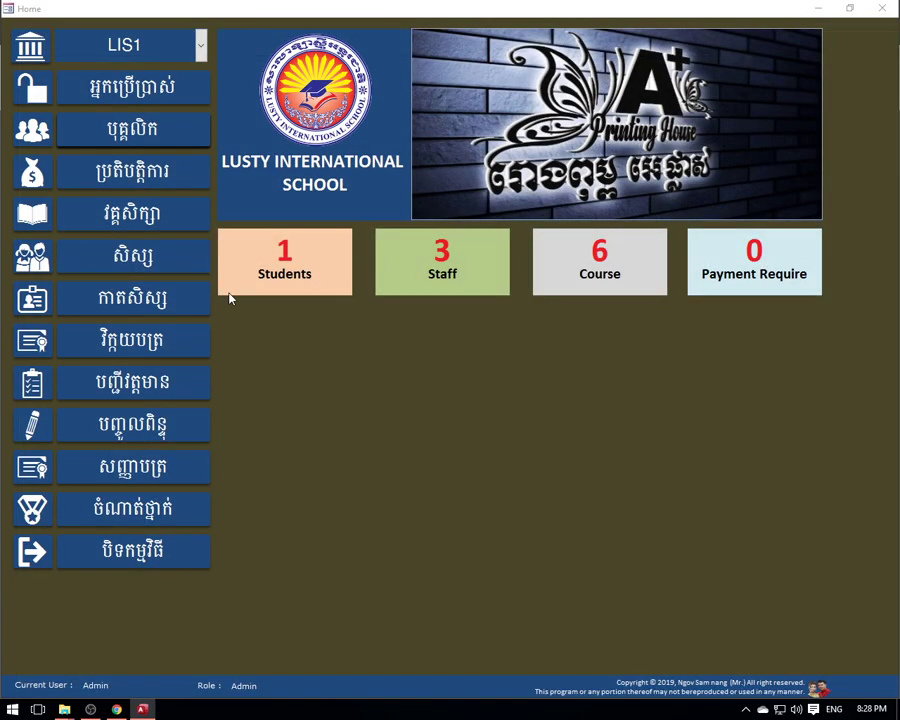
- Confirm that the invoice form's seller list now offers the second staff member
{"action": "left_click", "coordinate": [303, 268]}
{"action": "left_click", "coordinate": [174, 48]}
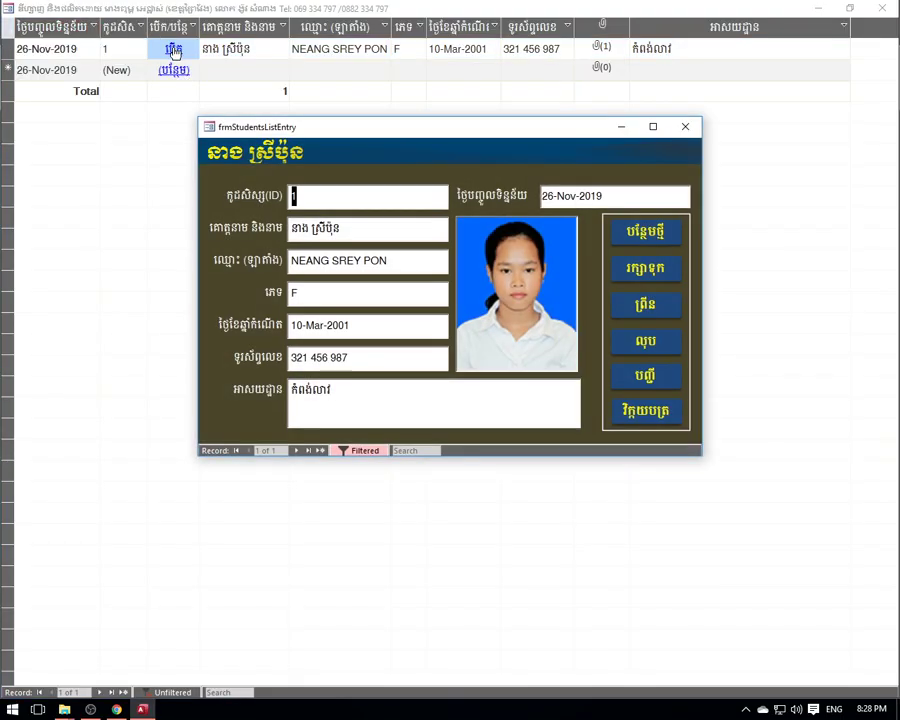
{"action": "left_click", "coordinate": [645, 411]}
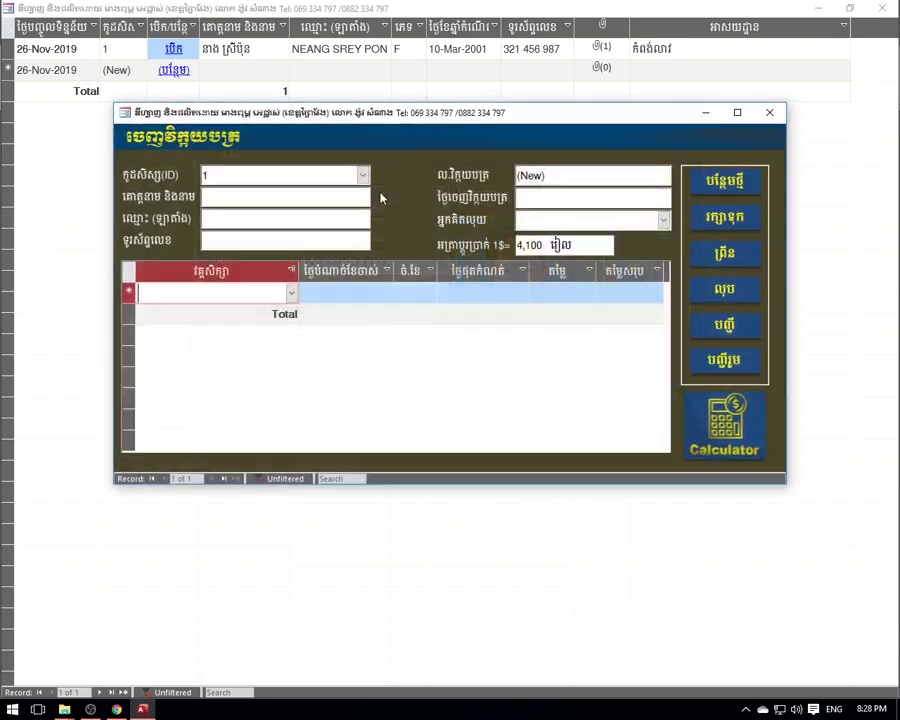
{"action": "left_click", "coordinate": [663, 220]}
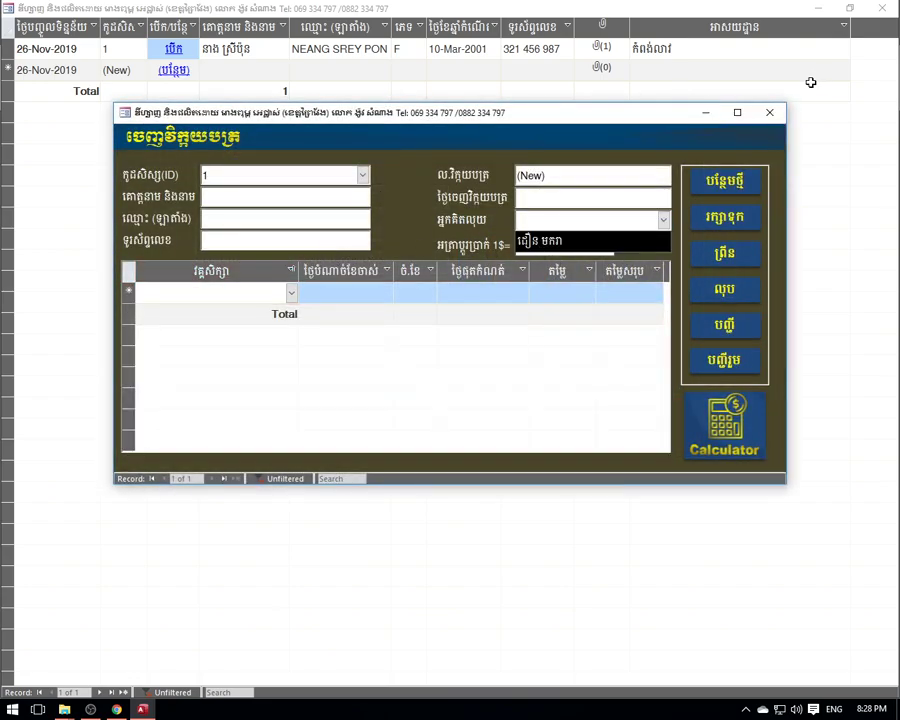
{"action": "left_click", "coordinate": [734, 112]}
{"action": "left_click", "coordinate": [769, 112]}
{"action": "left_click", "coordinate": [685, 126]}
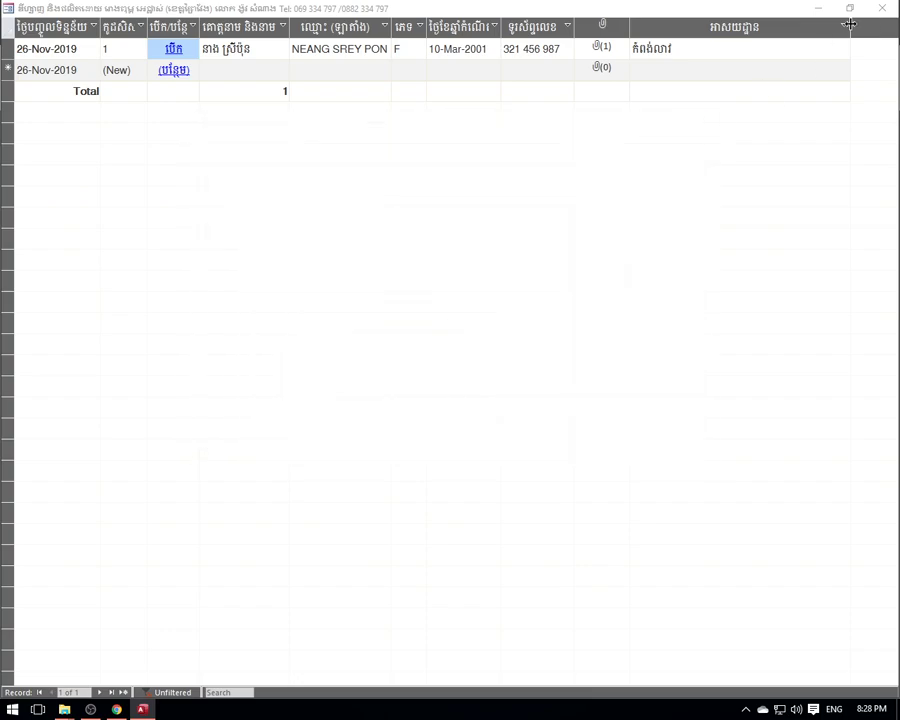
{"action": "left_click", "coordinate": [880, 9]}
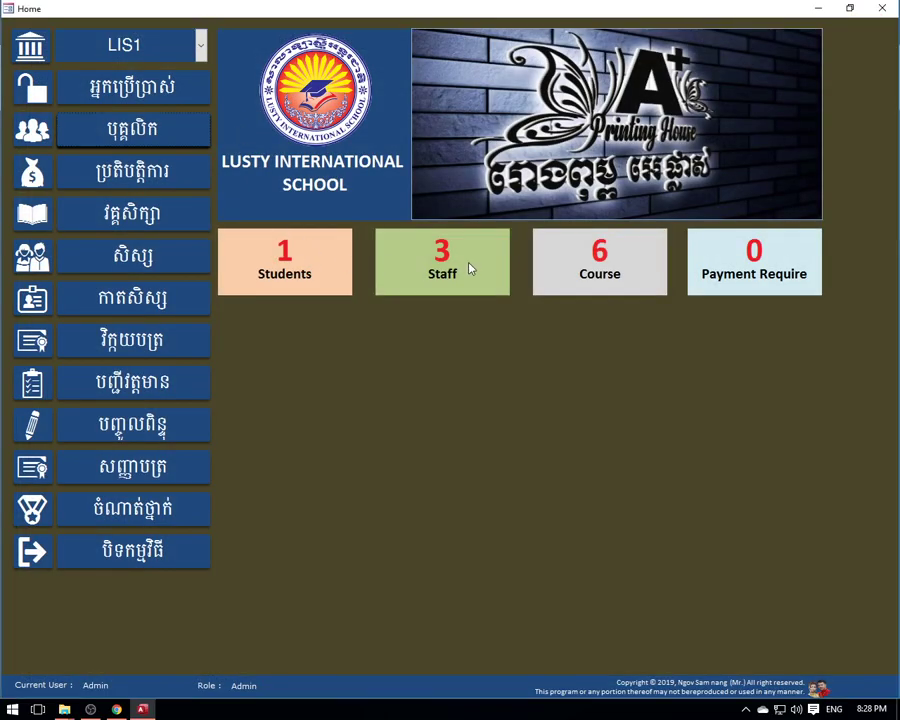
- Mark the first and third staff members as sellers and check the invoice form's seller list
{"action": "left_click", "coordinate": [470, 266]}
{"action": "left_click", "coordinate": [135, 76]}
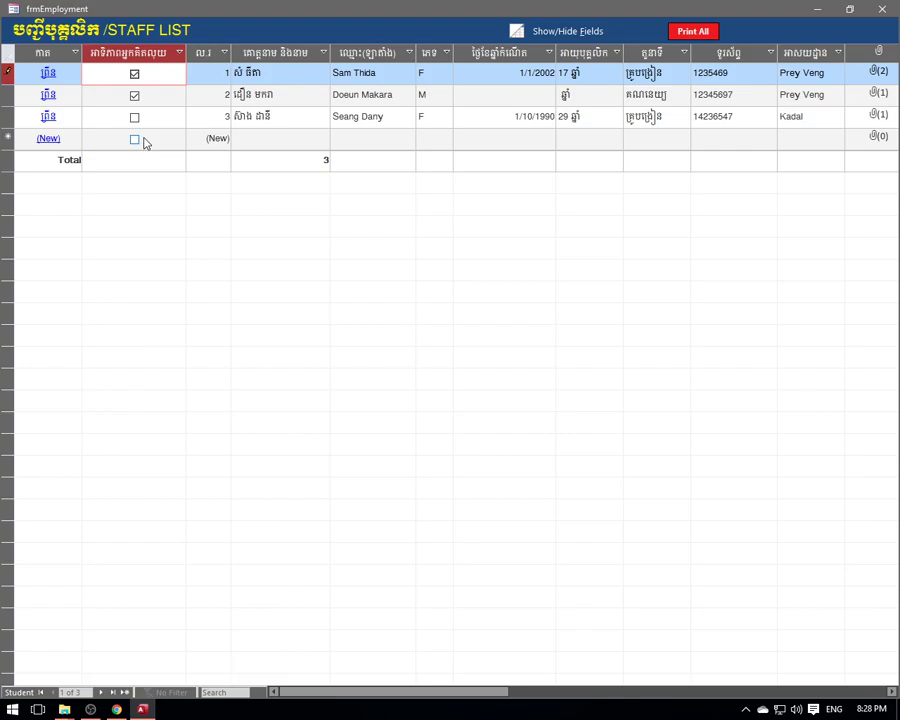
{"action": "left_click", "coordinate": [134, 118]}
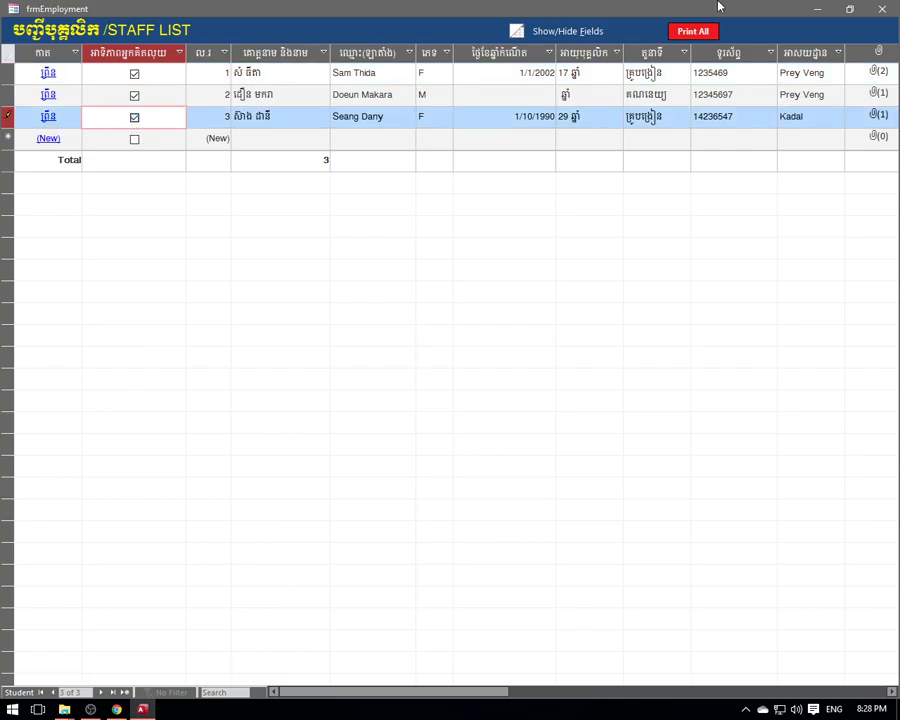
{"action": "left_click", "coordinate": [880, 9]}
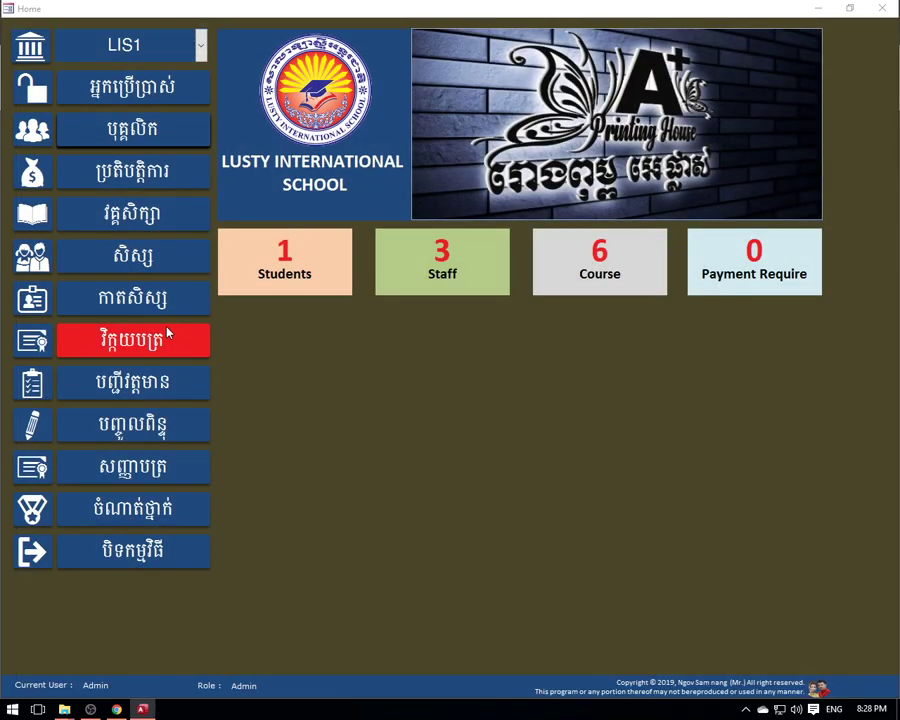
{"action": "left_click", "coordinate": [148, 341]}
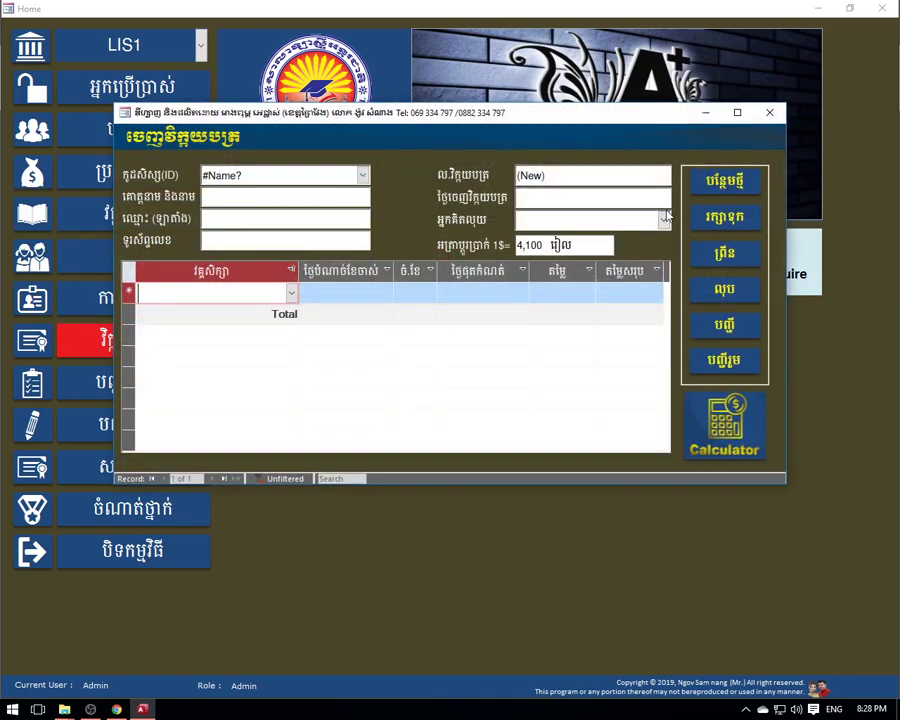
{"action": "left_click", "coordinate": [663, 221]}
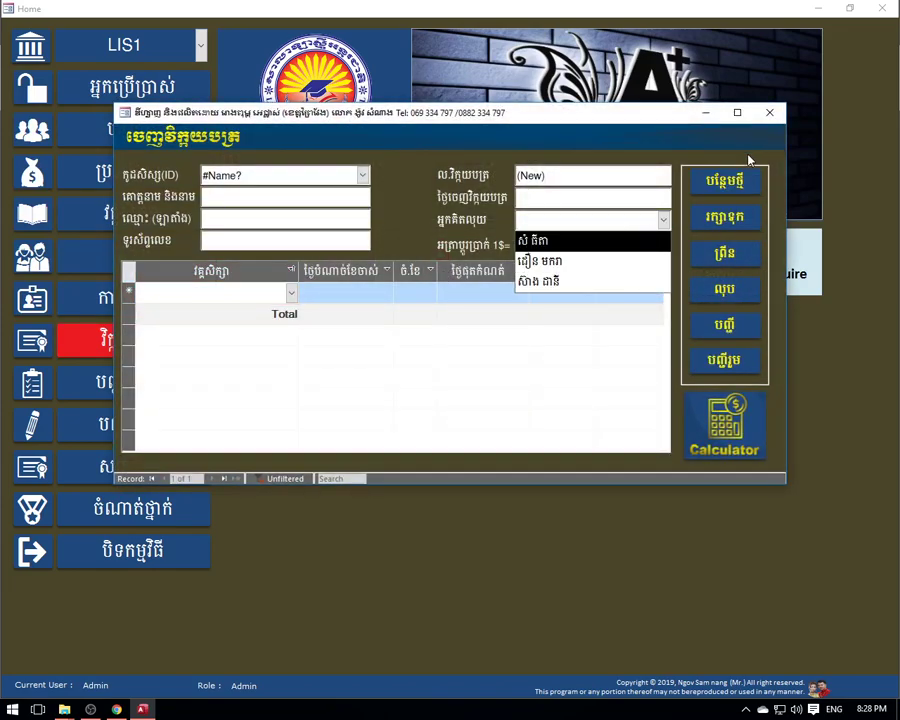
{"action": "left_click", "coordinate": [769, 114]}
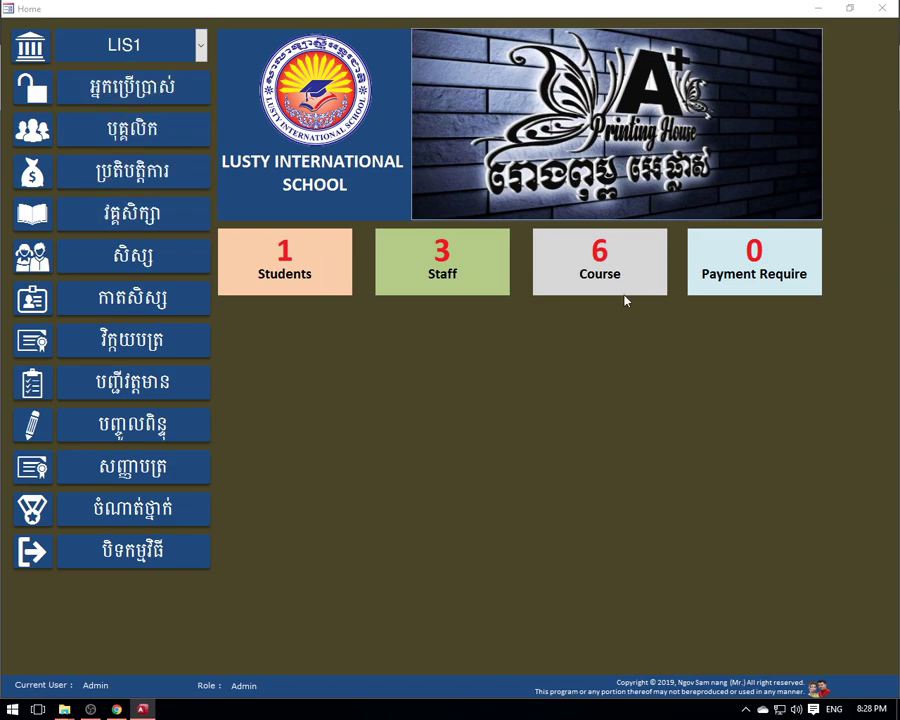
- Clear the seller marks on the first and third staff members
{"action": "left_click", "coordinate": [468, 269]}
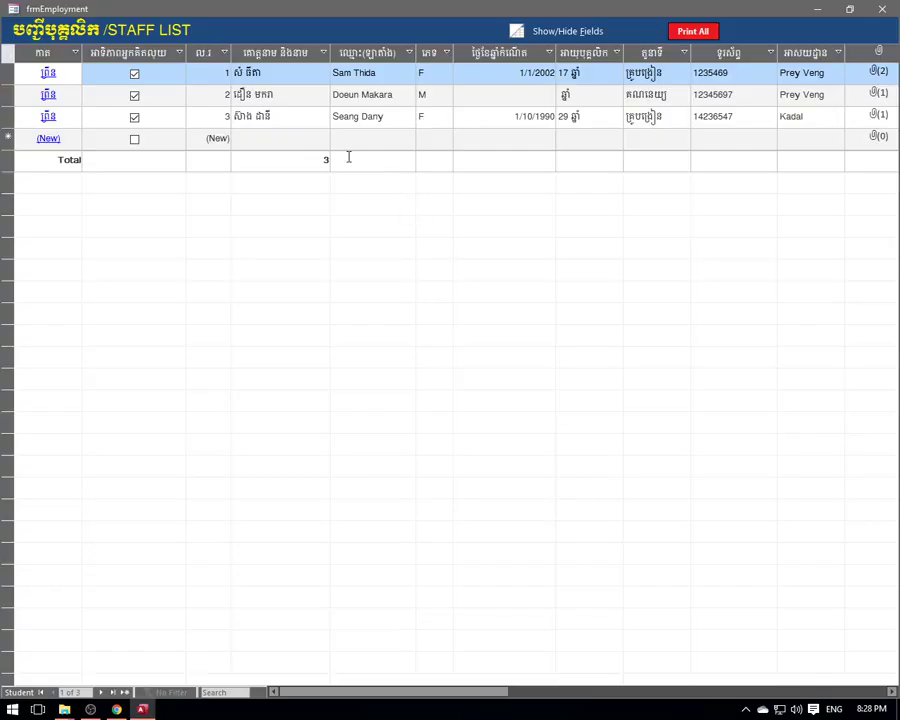
{"action": "left_click", "coordinate": [134, 74]}
{"action": "left_click", "coordinate": [134, 117]}
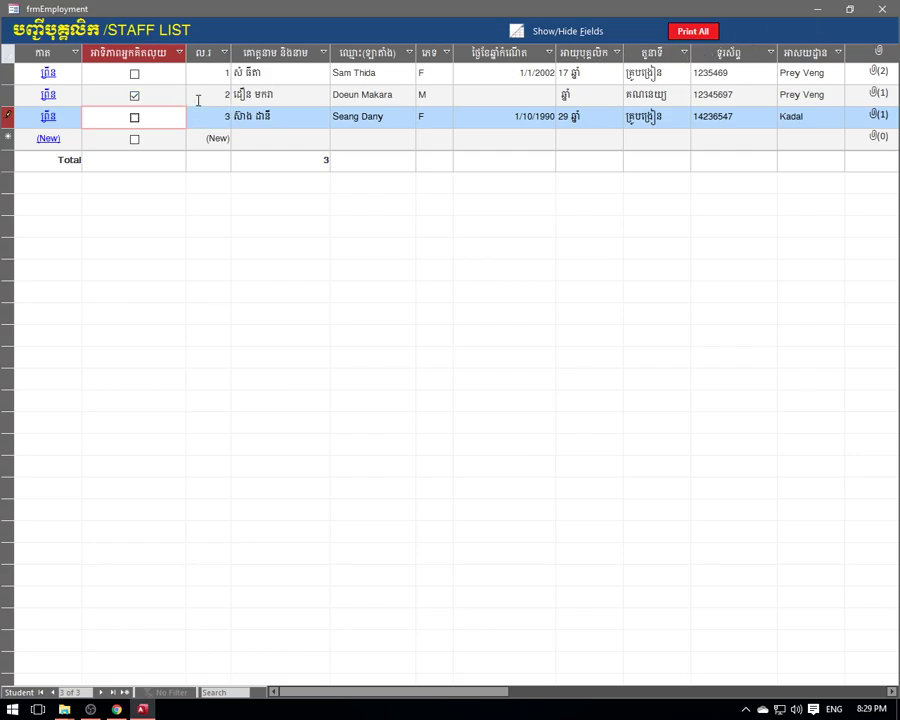
{"action": "left_click", "coordinate": [888, 10]}
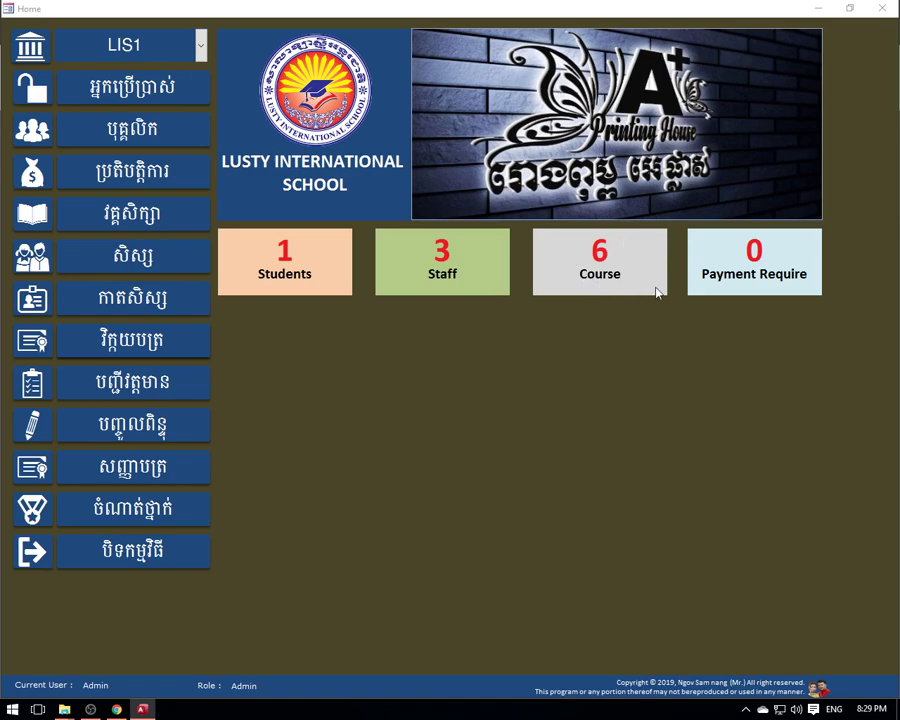
- Start a new student record with the student's name in Khmer script
{"action": "left_click", "coordinate": [296, 263]}
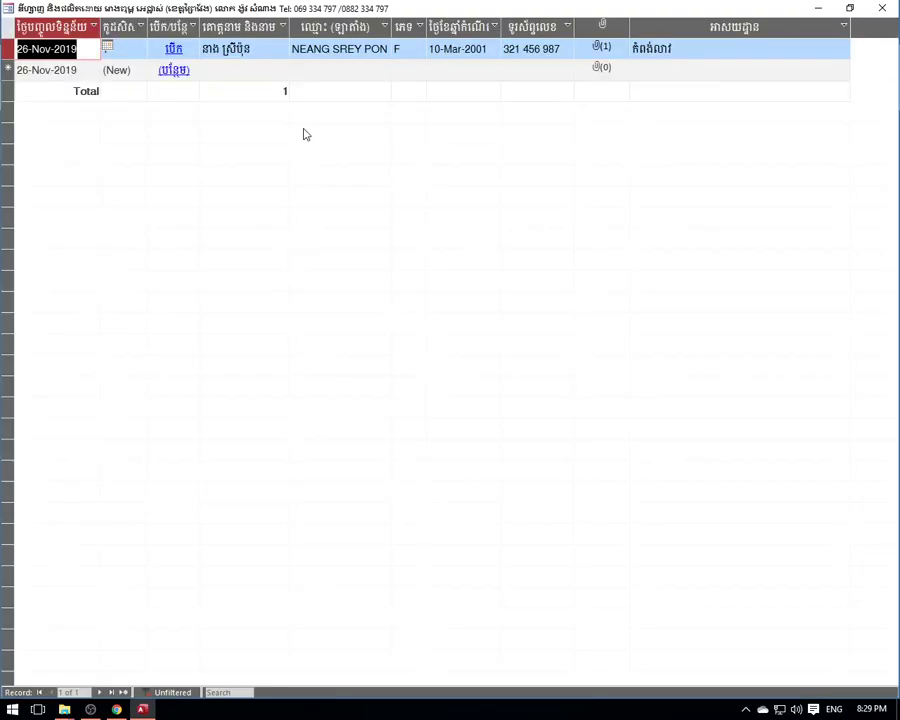
{"action": "left_click", "coordinate": [237, 69]}
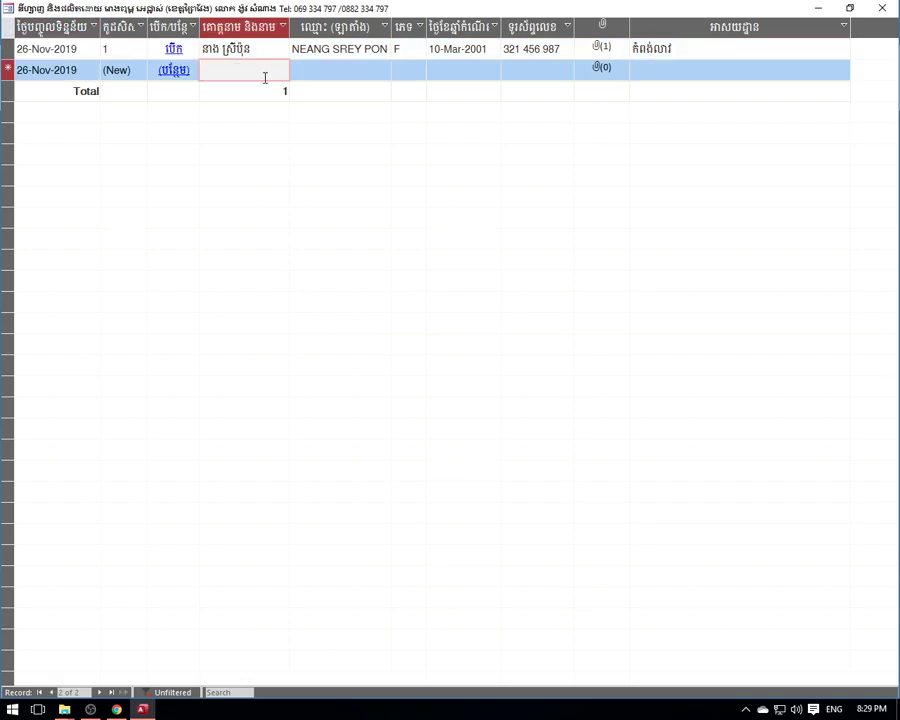
{"action": "type", "text": "Bo"}
{"action": "key", "text": "alt+shift"}
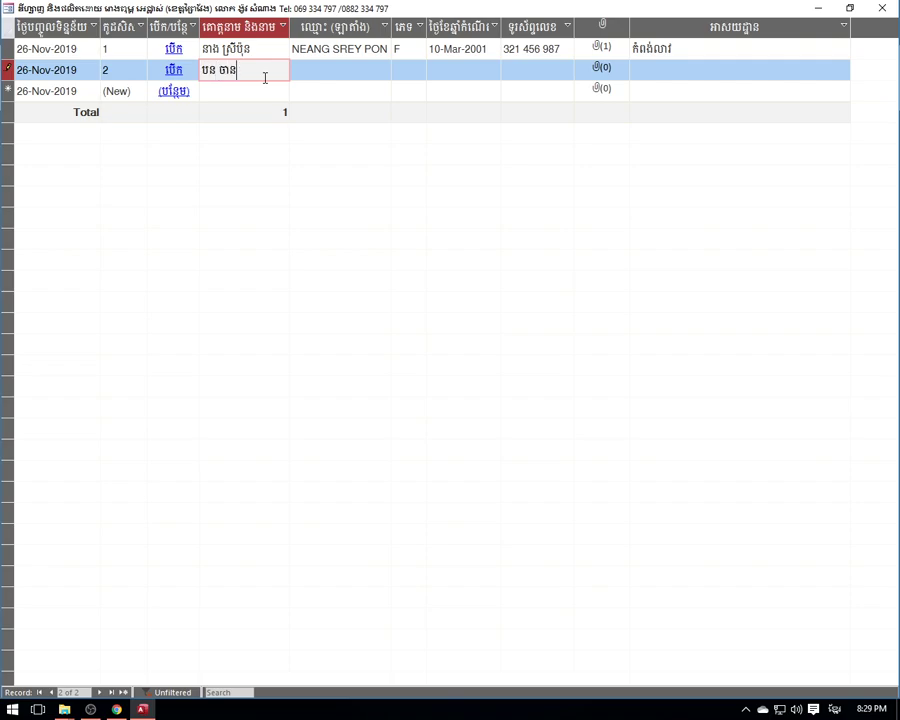
{"action": "key", "text": "Tab"}
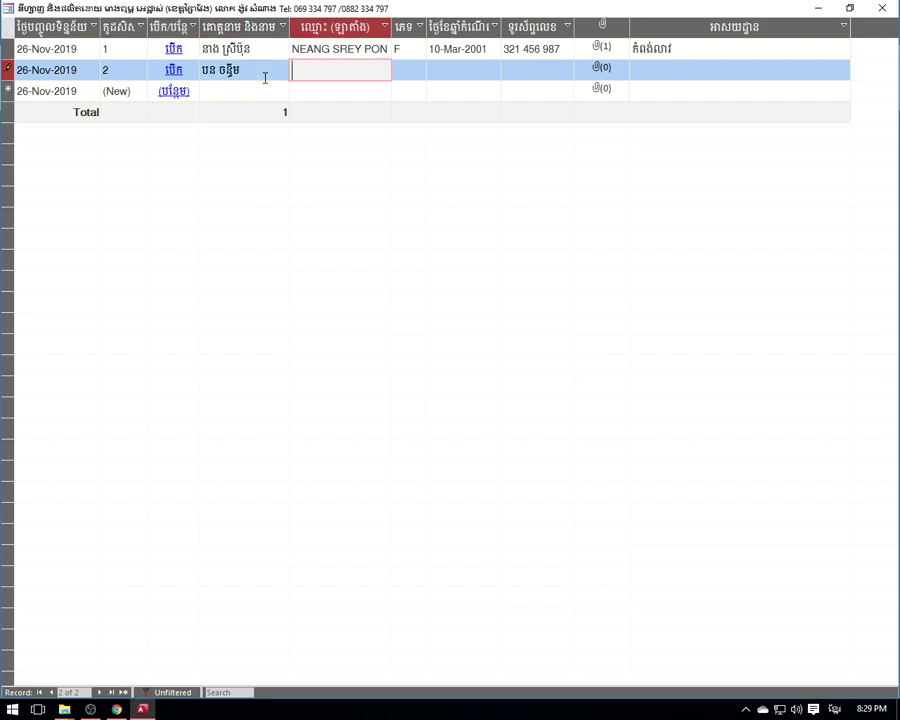
{"action": "key", "text": "alt+shift"}
{"action": "key", "text": "Tab"}
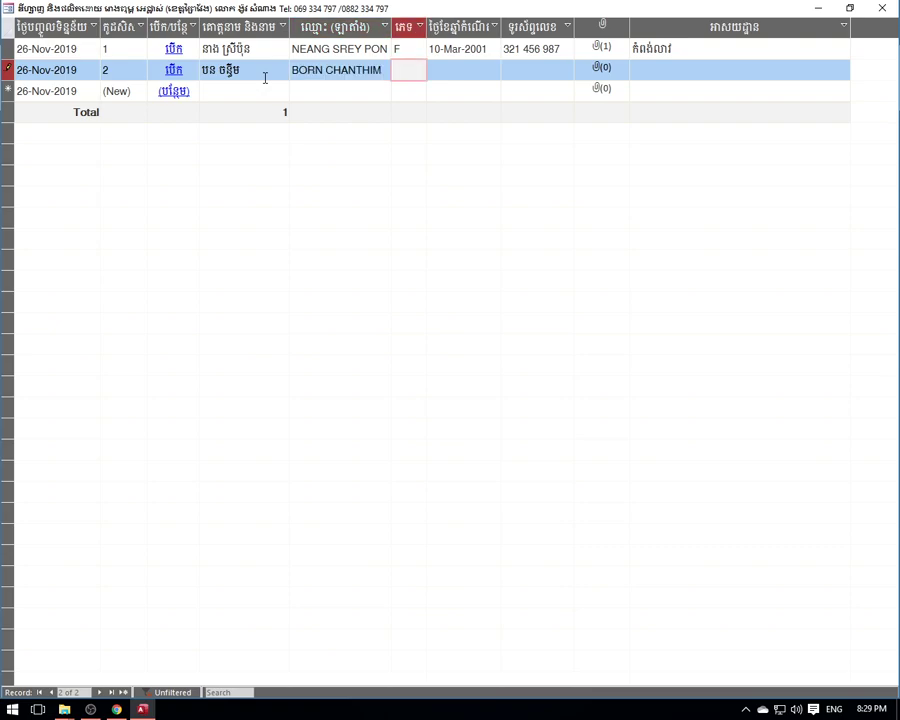
{"action": "type", "text": "F"}
{"action": "key", "text": "Tab"}
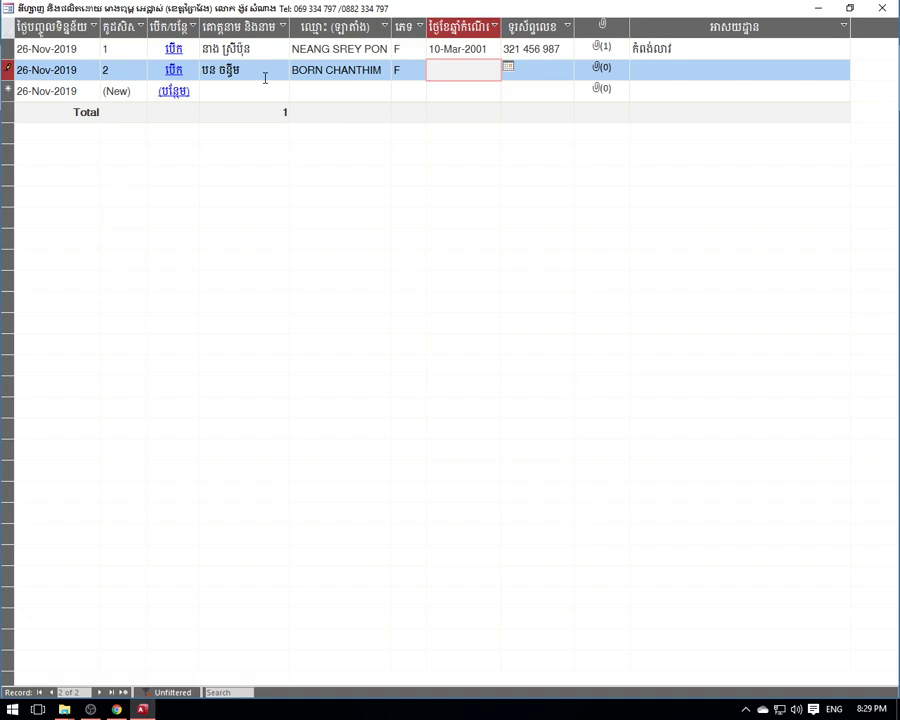
{"action": "type", "text": "20"}
{"action": "key", "text": "BackSpace"}
{"action": "key", "text": "BackSpace"}
{"action": "type", "text": "9-20-0"}
{"action": "key", "text": "Tab"}
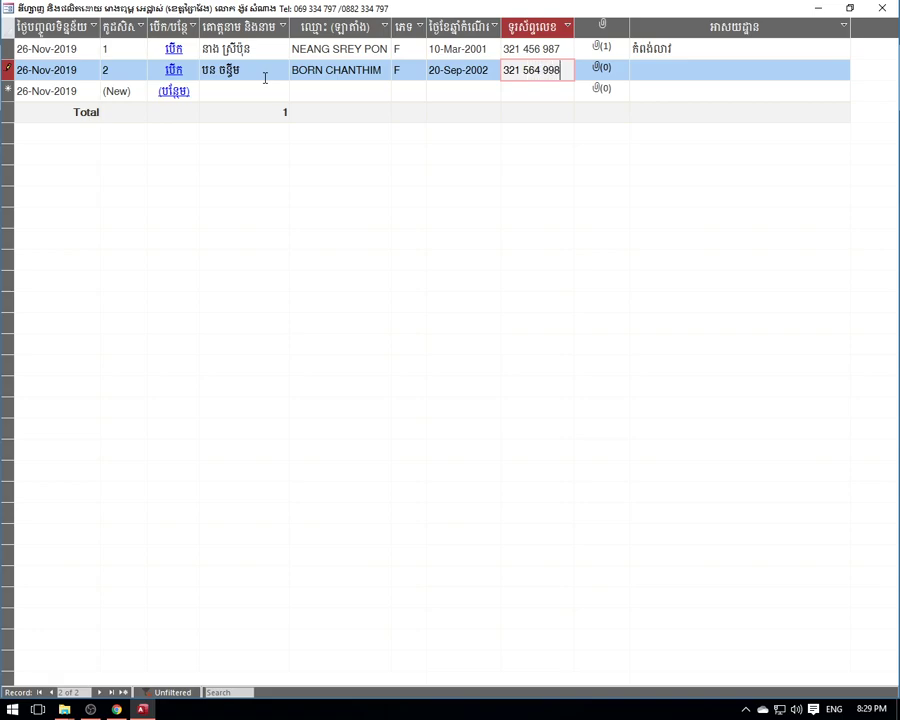
{"action": "key", "text": "Tab"}
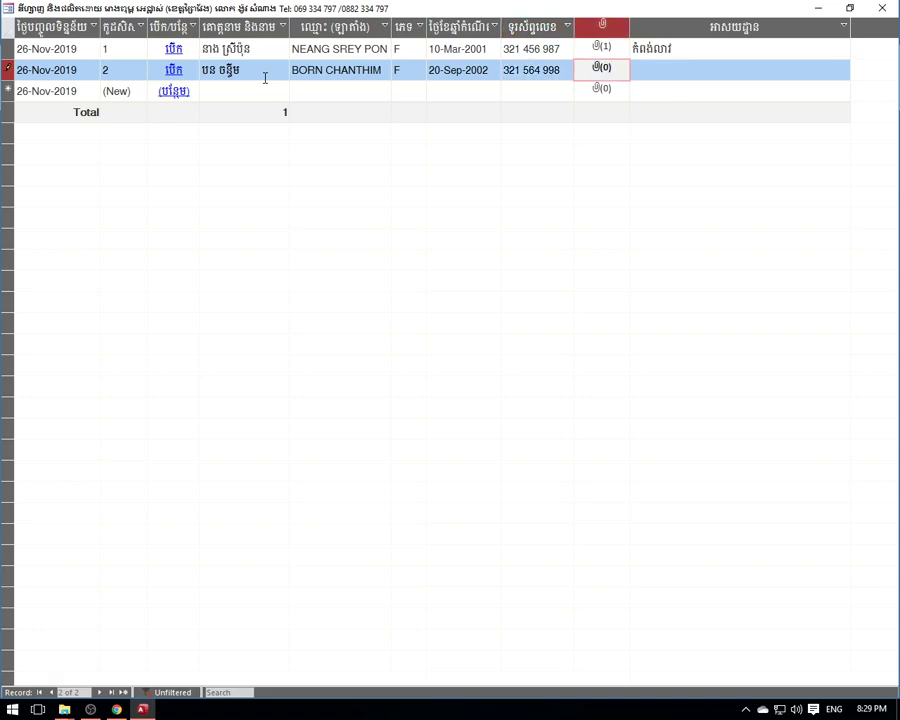
- Attach the student's photo from the Desktop to the second record
{"action": "double_click", "coordinate": [600, 68]}
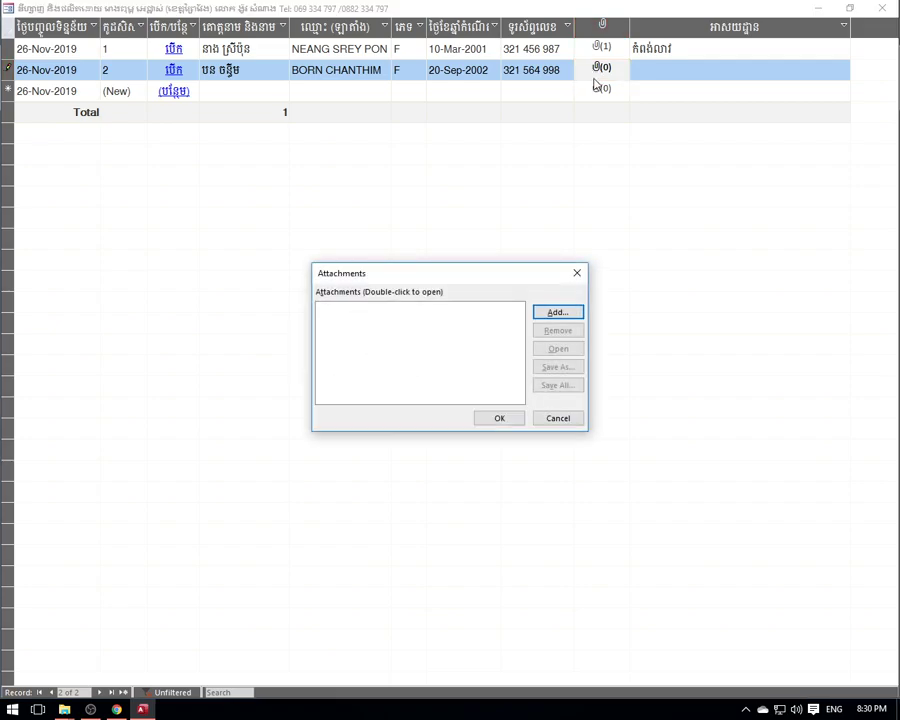
{"action": "left_click", "coordinate": [560, 312]}
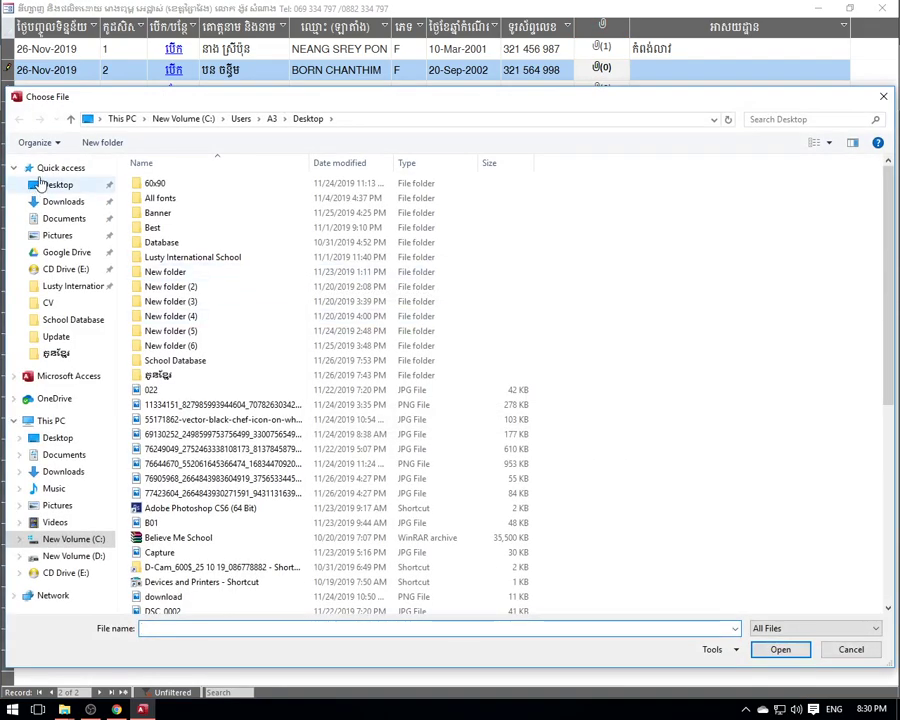
{"action": "left_click", "coordinate": [45, 185]}
{"action": "scroll", "coordinate": [815, 327], "scroll_direction": "down", "scroll_amount": 2}
{"action": "scroll", "coordinate": [820, 320], "scroll_direction": "up", "scroll_amount": 2}
{"action": "left_click", "coordinate": [838, 302]}
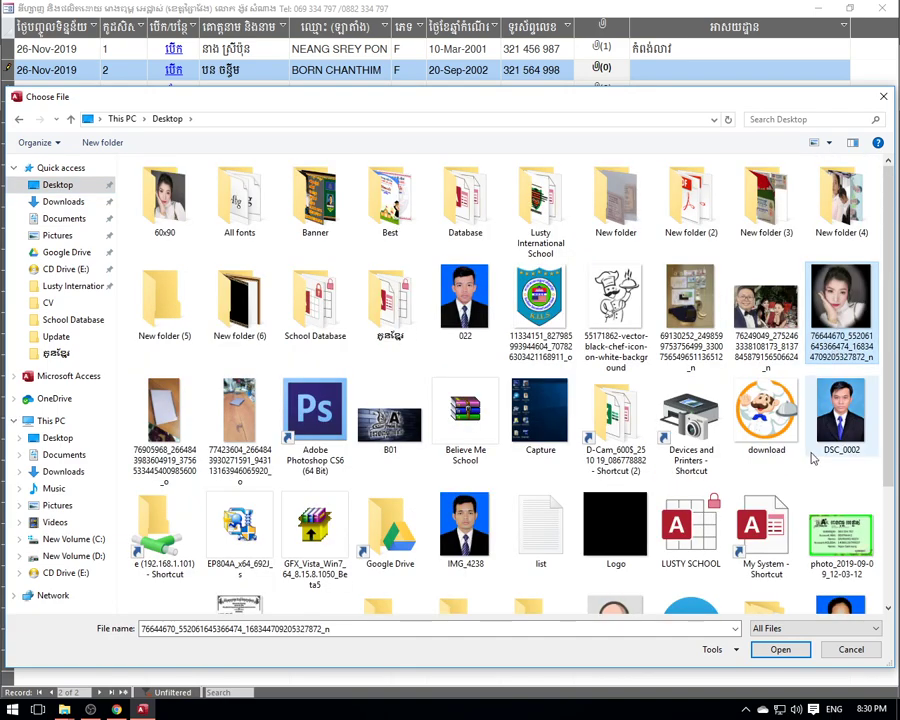
{"action": "scroll", "coordinate": [808, 441], "scroll_direction": "down", "scroll_amount": 3}
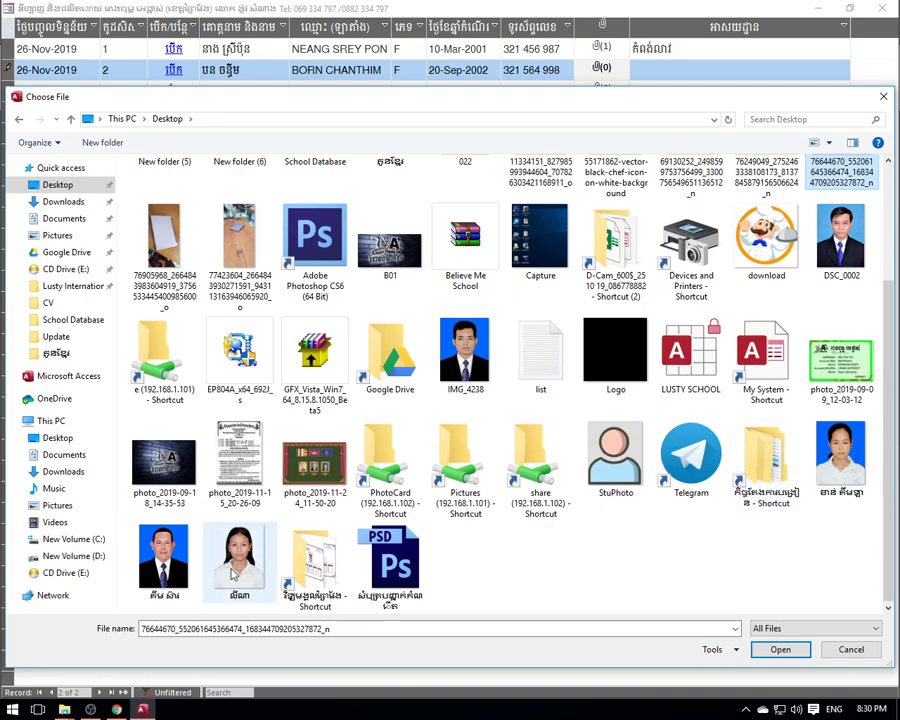
{"action": "scroll", "coordinate": [680, 390], "scroll_direction": "up", "scroll_amount": 3}
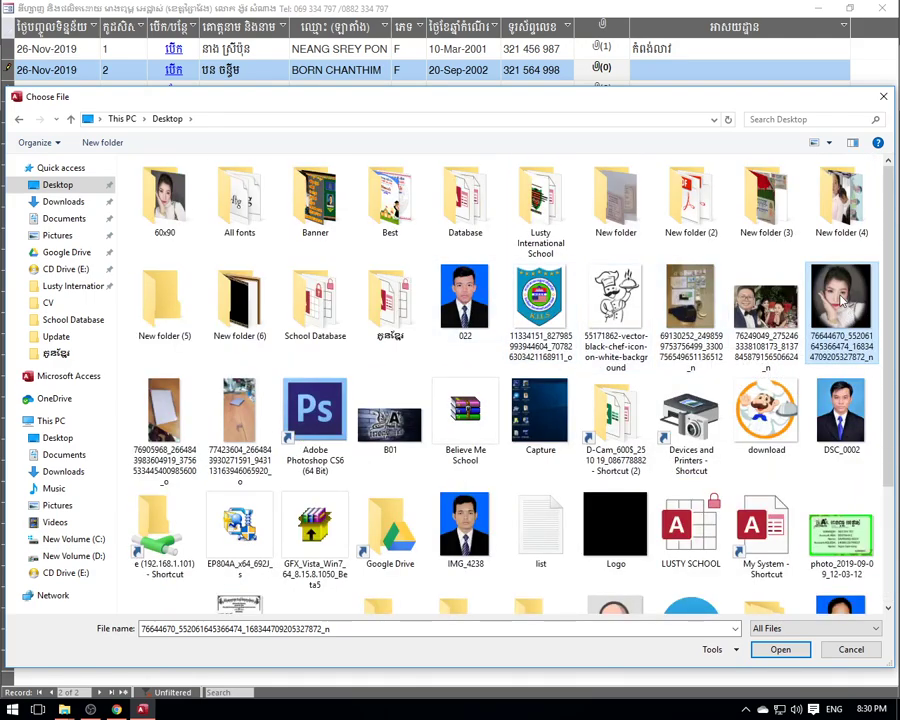
{"action": "left_click", "coordinate": [780, 649]}
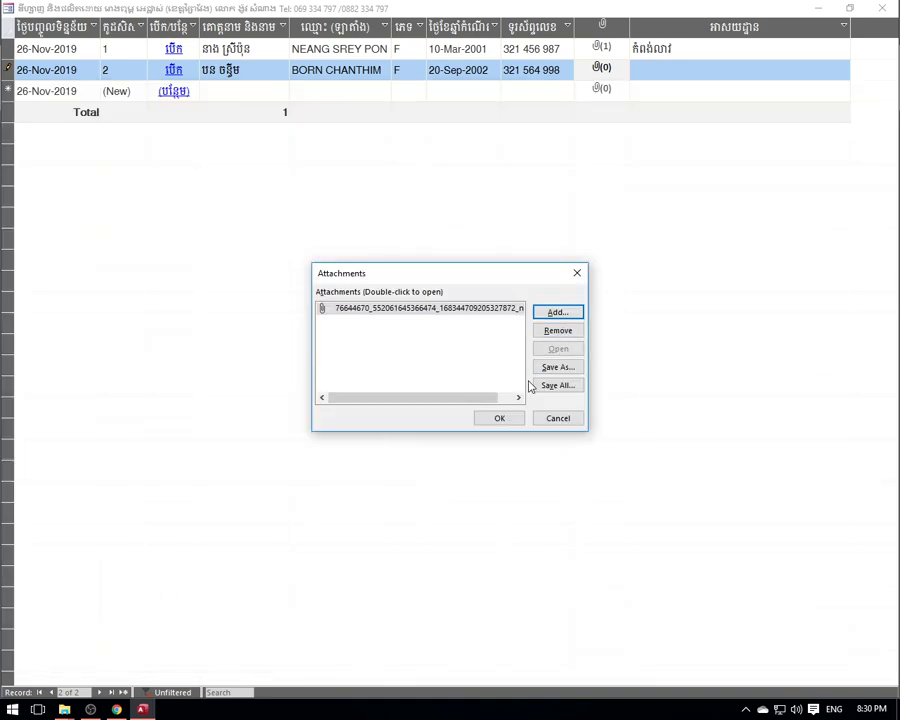
{"action": "left_click", "coordinate": [505, 420]}
- Enter the student's address province, save, then retype it in Khmer script
{"action": "left_click", "coordinate": [667, 67]}
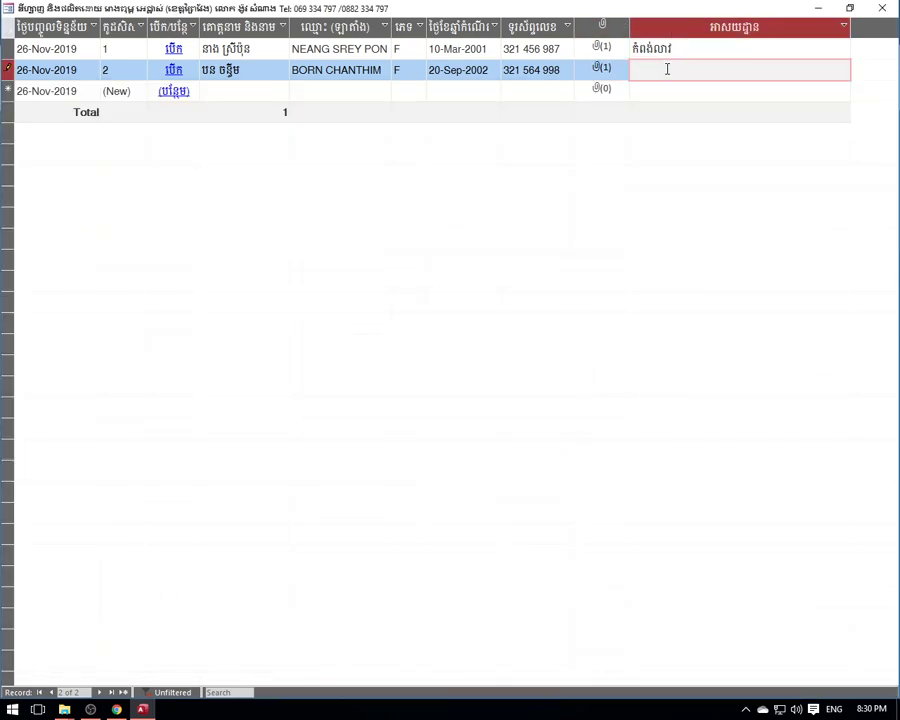
{"action": "type", "text": "Prey Veng"}
{"action": "left_click", "coordinate": [712, 51]}
{"action": "left_click_drag", "start_coordinate": [688, 70], "coordinate": [602, 63]}
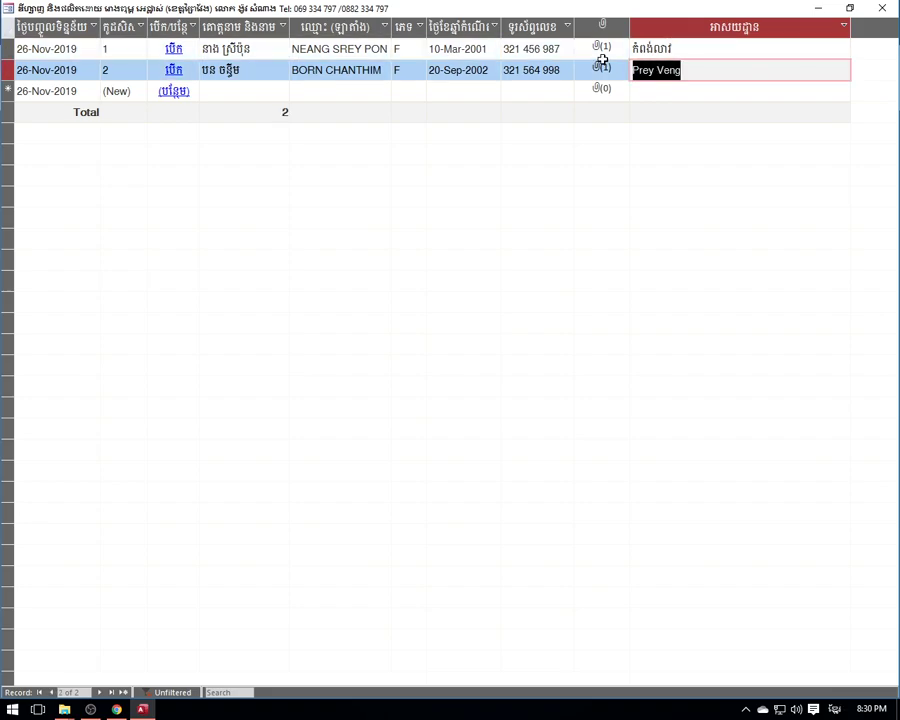
{"action": "type", "text": "ព្រៃ"}
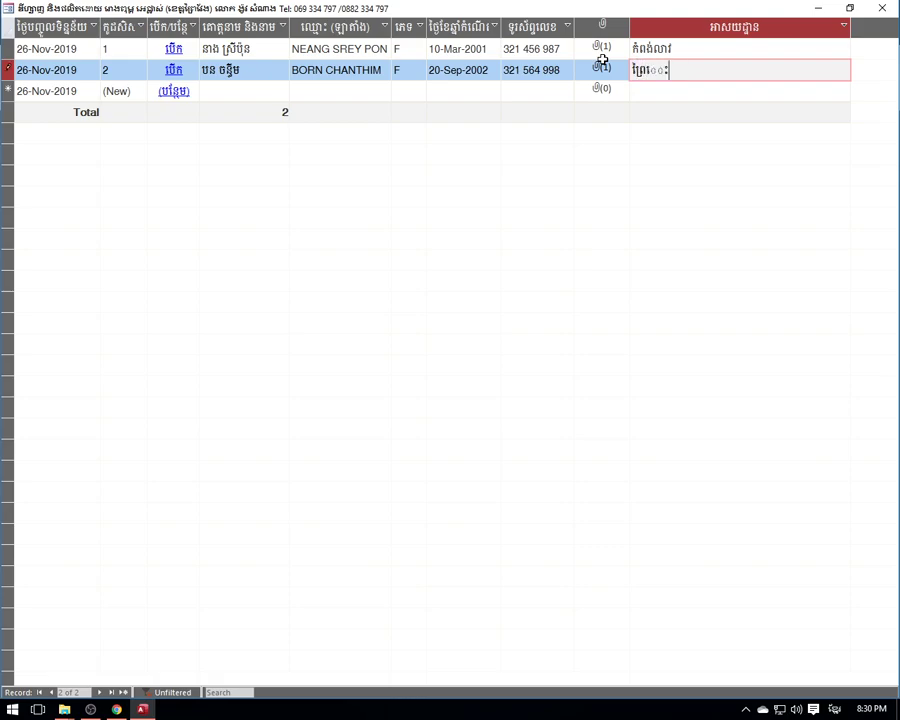
{"action": "type", "text": "វែង"}
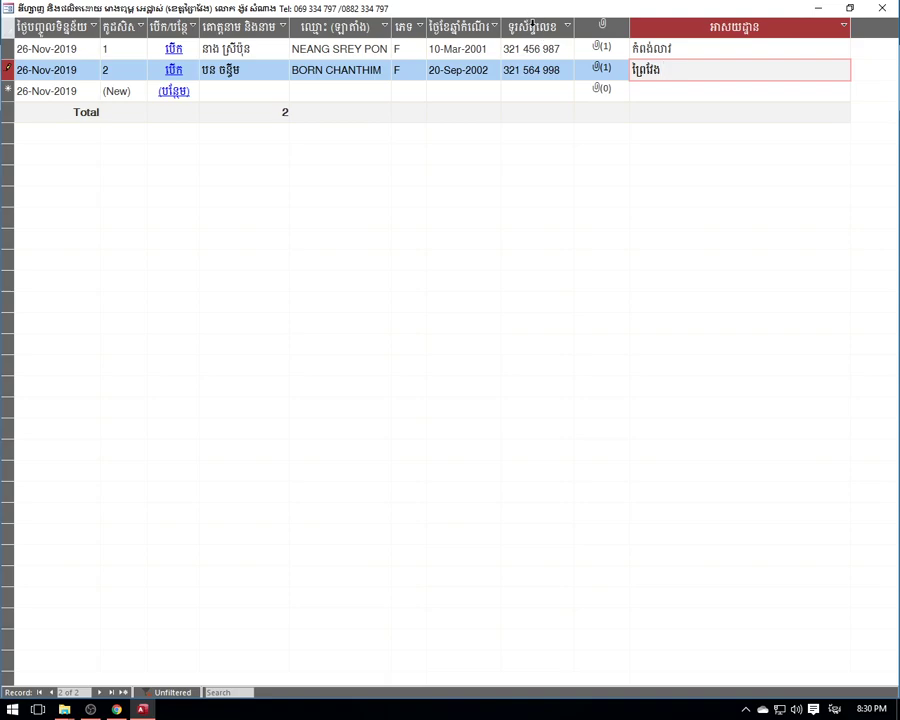
- Start a new student record with the student's Khmer and Latin names
{"action": "left_click", "coordinate": [240, 86]}
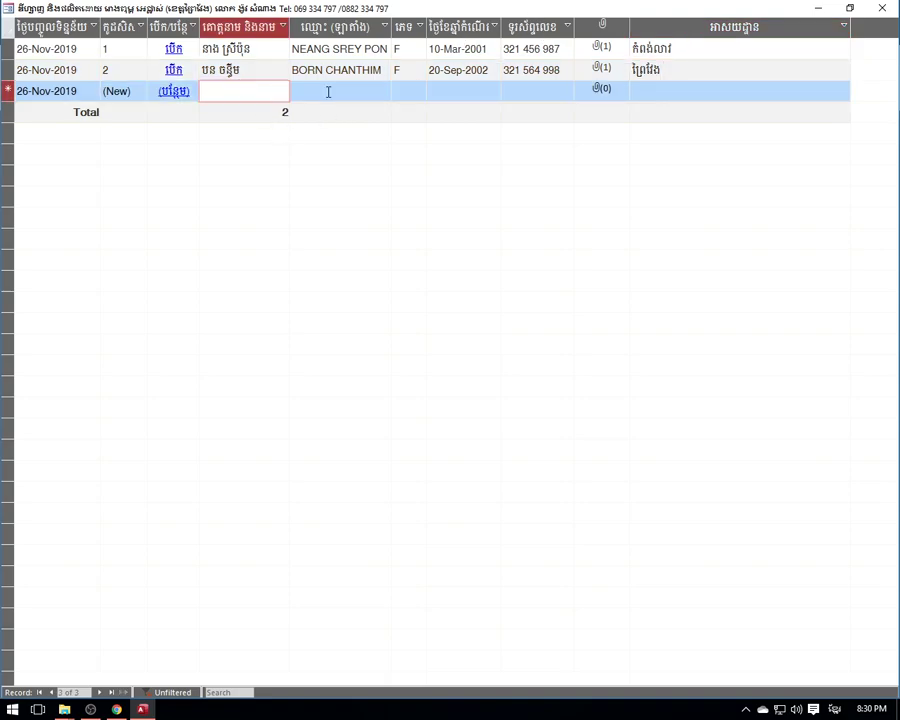
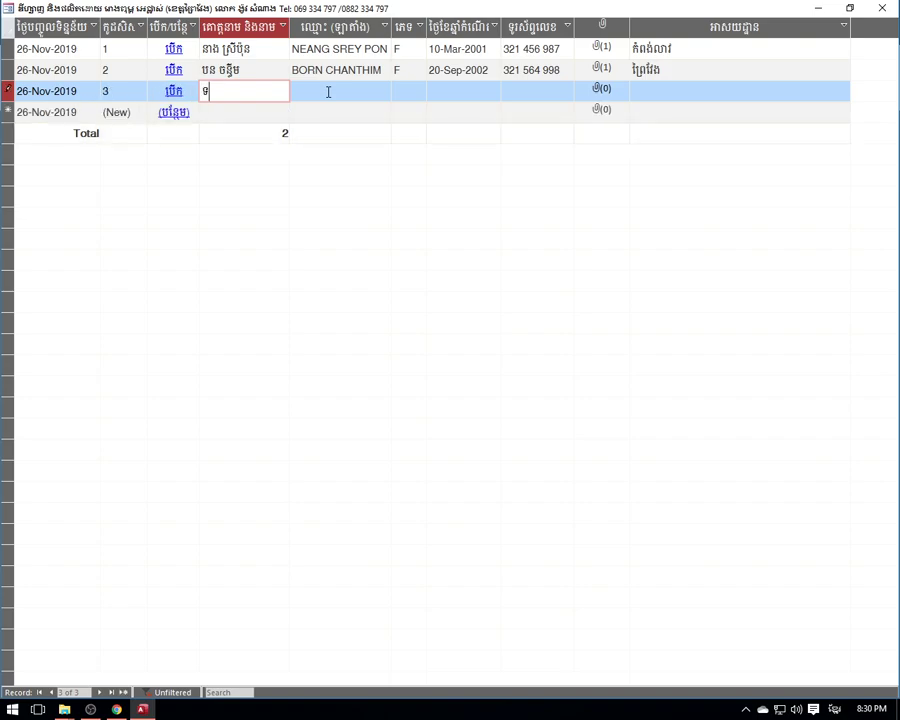
{"action": "left_click", "coordinate": [328, 91]}
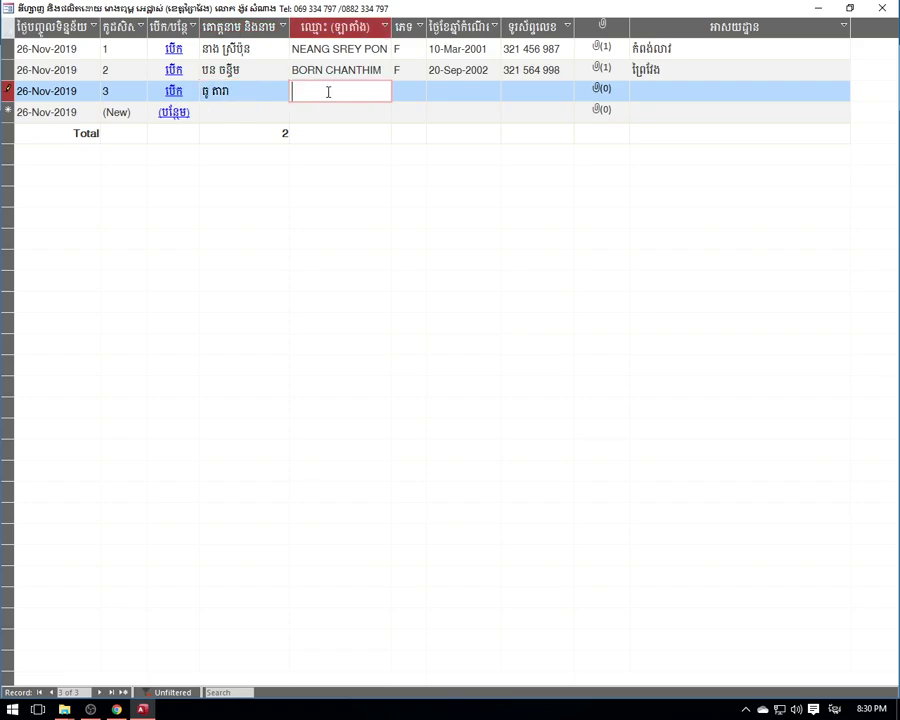
{"action": "key", "text": "alt+shift"}
- Enter gender M, birth date 01-Jan-2001 and the student's phone number
{"action": "key", "text": "Tab"}
{"action": "type", "text": "m"}
{"action": "key", "text": "Tab"}
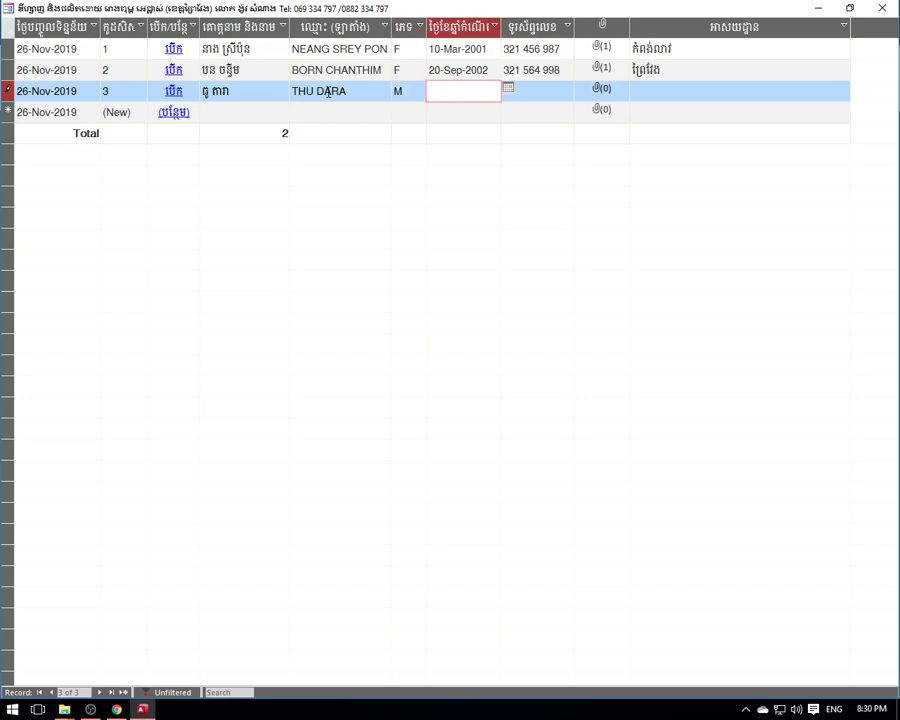
{"action": "type", "text": "1-Jan-2001"}
{"action": "key", "text": "Tab"}
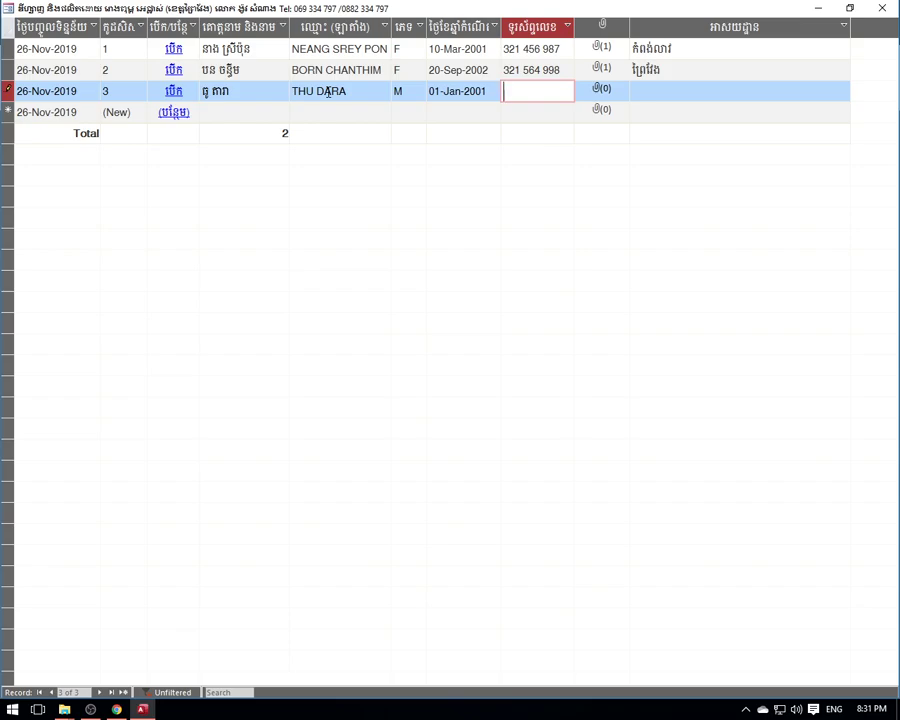
{"action": "type", "text": "333 333 111"}
{"action": "key", "text": "Tab"}
- Attach the Desktop photo 022.jpg to the third student
{"action": "double_click", "coordinate": [604, 91]}
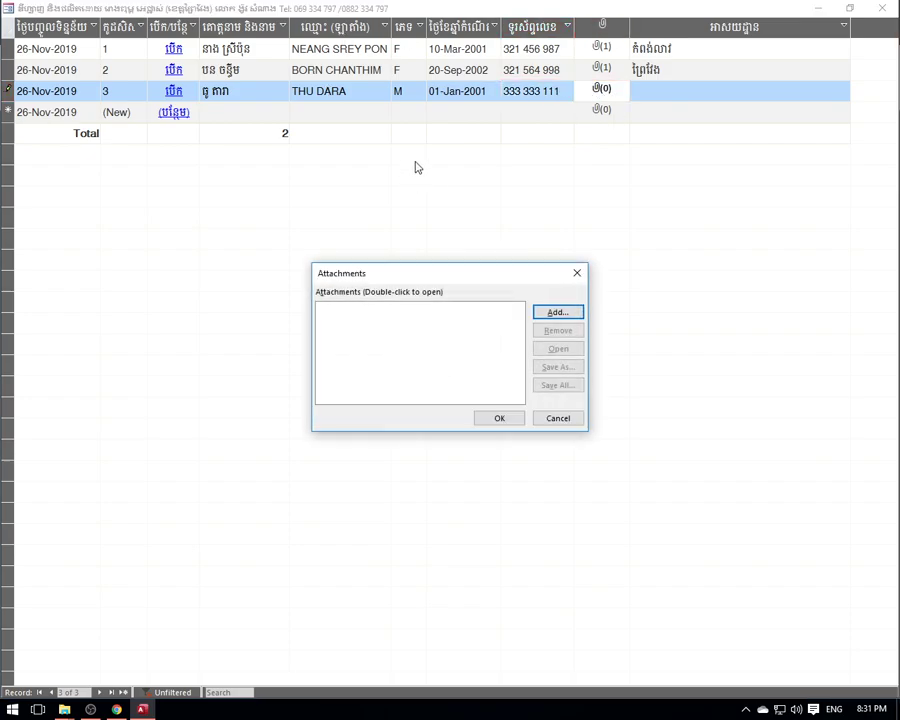
{"action": "left_click", "coordinate": [557, 312]}
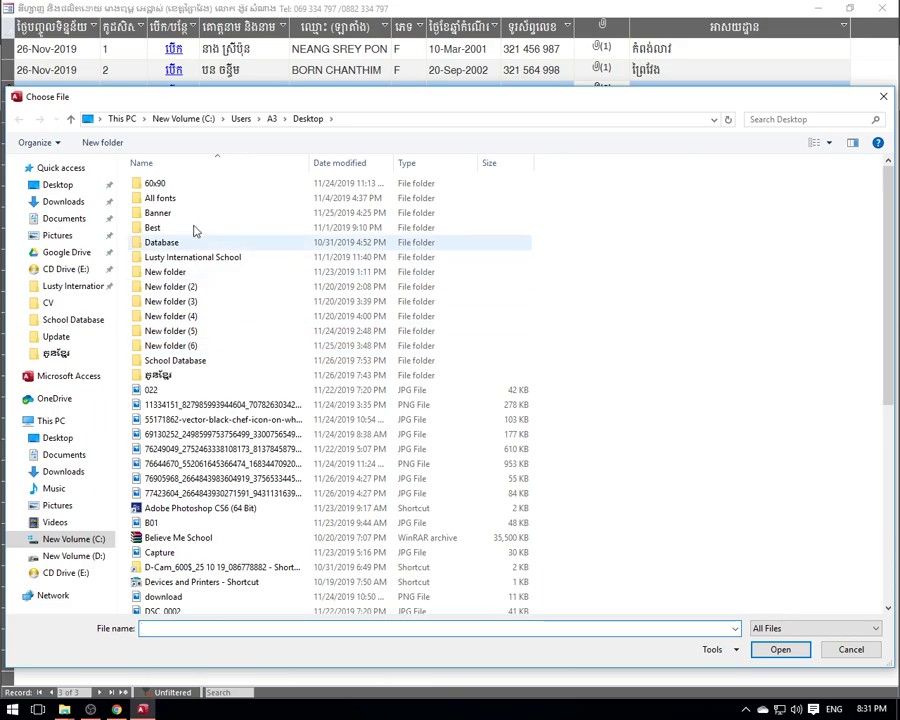
{"action": "left_click", "coordinate": [57, 185]}
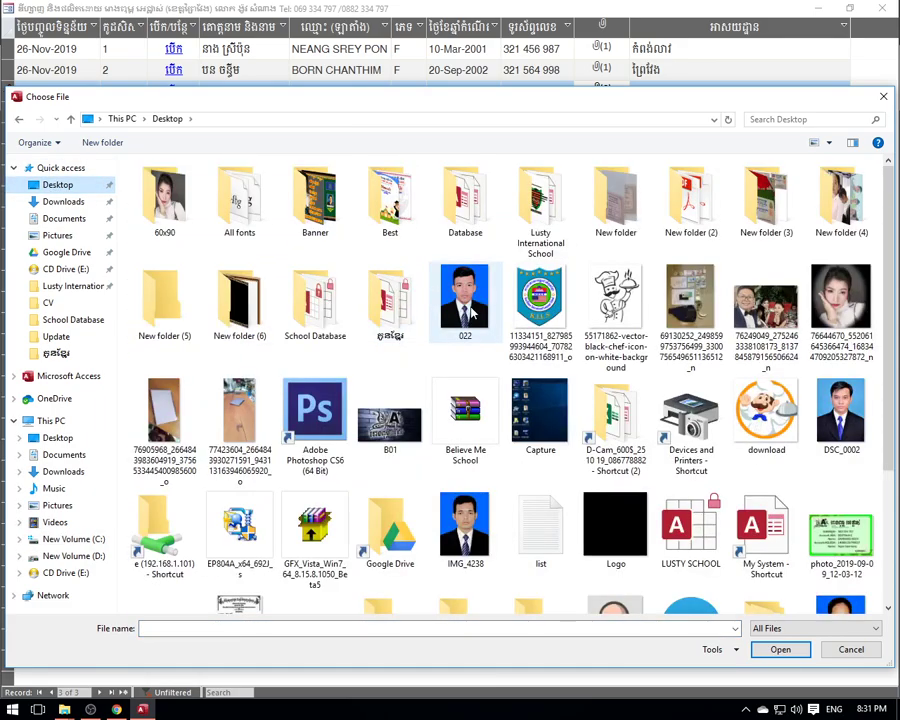
{"action": "left_click", "coordinate": [472, 315]}
{"action": "left_click", "coordinate": [780, 649]}
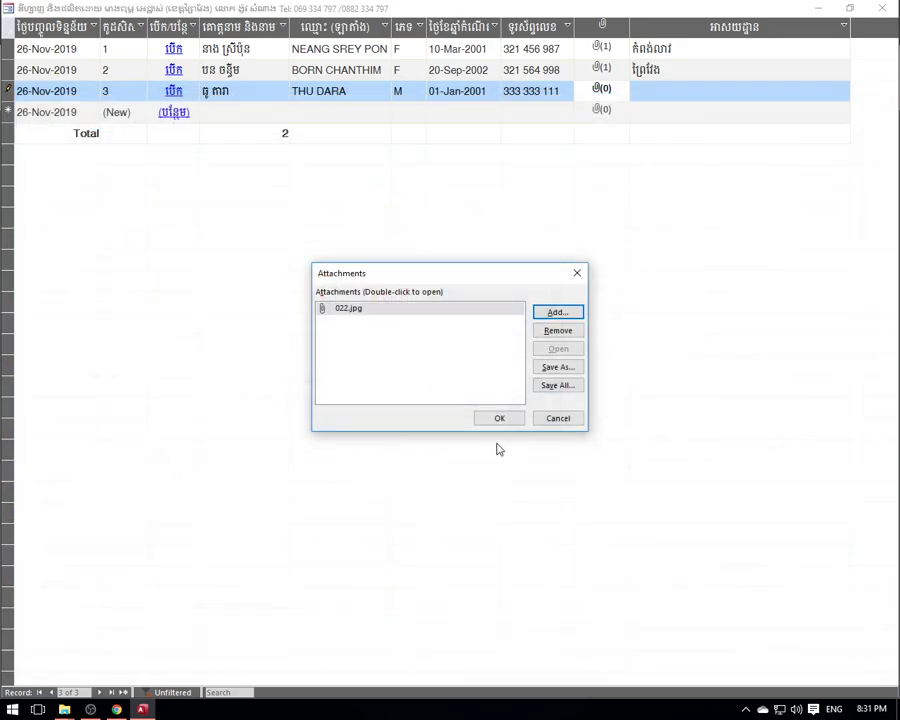
{"action": "left_click", "coordinate": [500, 418]}
- Enter the student's address in Khmer and close the student list
{"action": "left_click", "coordinate": [689, 91]}
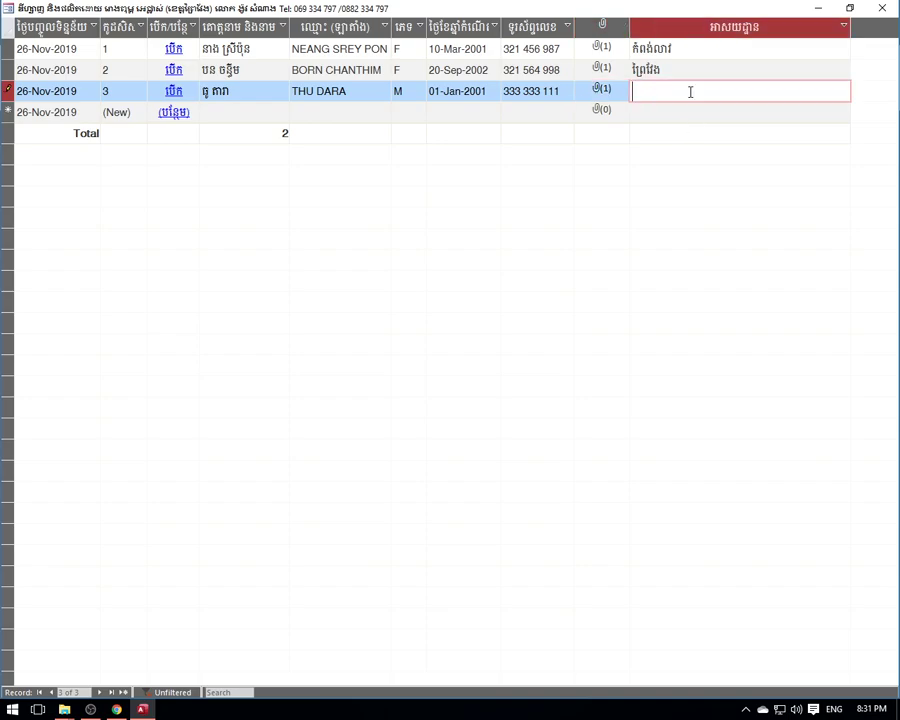
{"action": "type", "text": "B"}
{"action": "key", "text": "BackSpace"}
{"action": "key", "text": "alt+shift"}
{"action": "type", "text": "ព្រៃវែង"}
{"action": "left_click", "coordinate": [882, 8]}
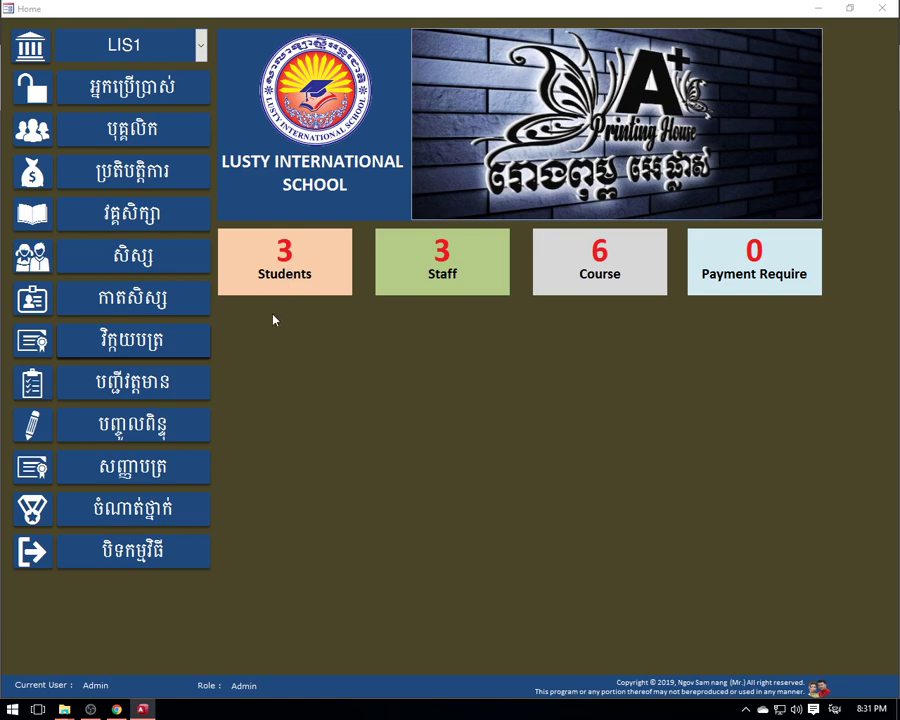
- Preview the attendance sheets for classes 1 and 2
{"action": "left_click", "coordinate": [147, 394]}
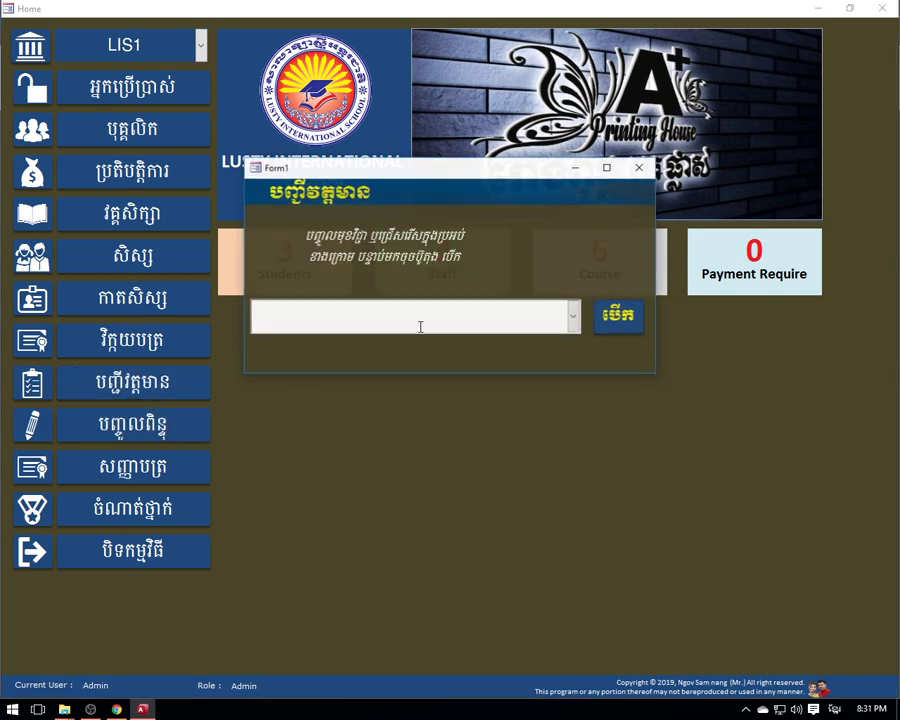
{"action": "left_click", "coordinate": [536, 315]}
{"action": "left_click", "coordinate": [388, 346]}
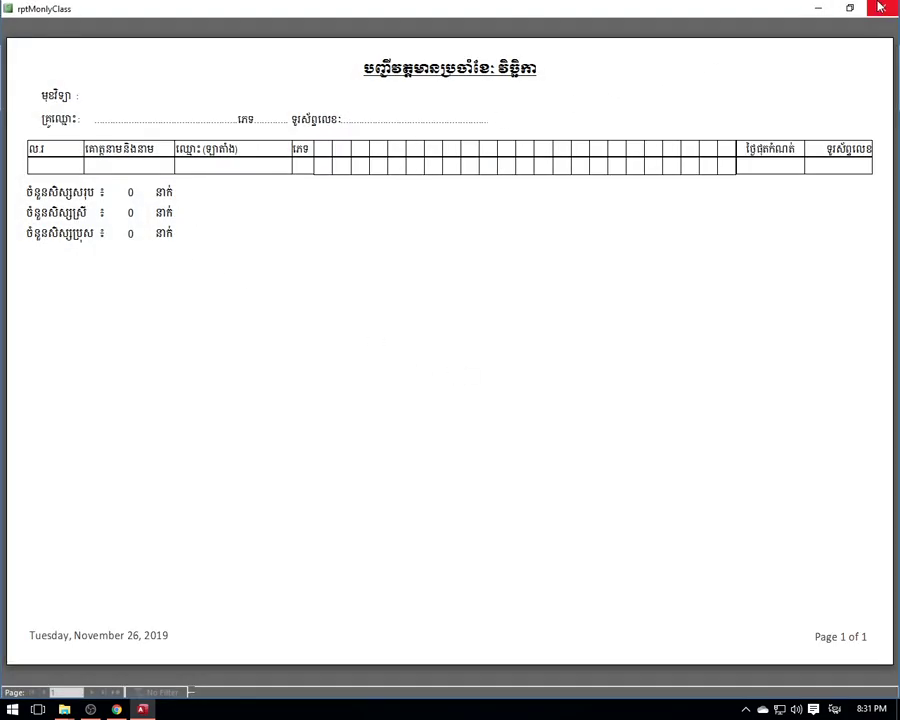
{"action": "left_click", "coordinate": [881, 8]}
{"action": "left_click", "coordinate": [573, 313]}
{"action": "left_click", "coordinate": [460, 368]}
{"action": "left_click", "coordinate": [630, 322]}
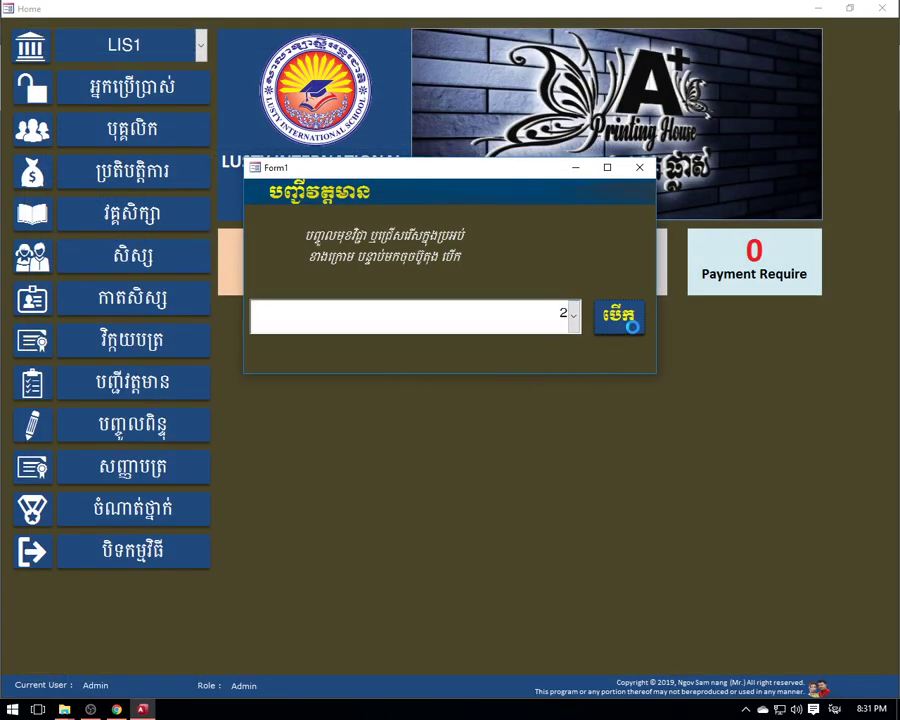
{"action": "left_click", "coordinate": [881, 8]}
- Preview attendance sheets for the C2 English File L2 class and class 5, then reopen the students list
{"action": "left_click", "coordinate": [563, 316]}
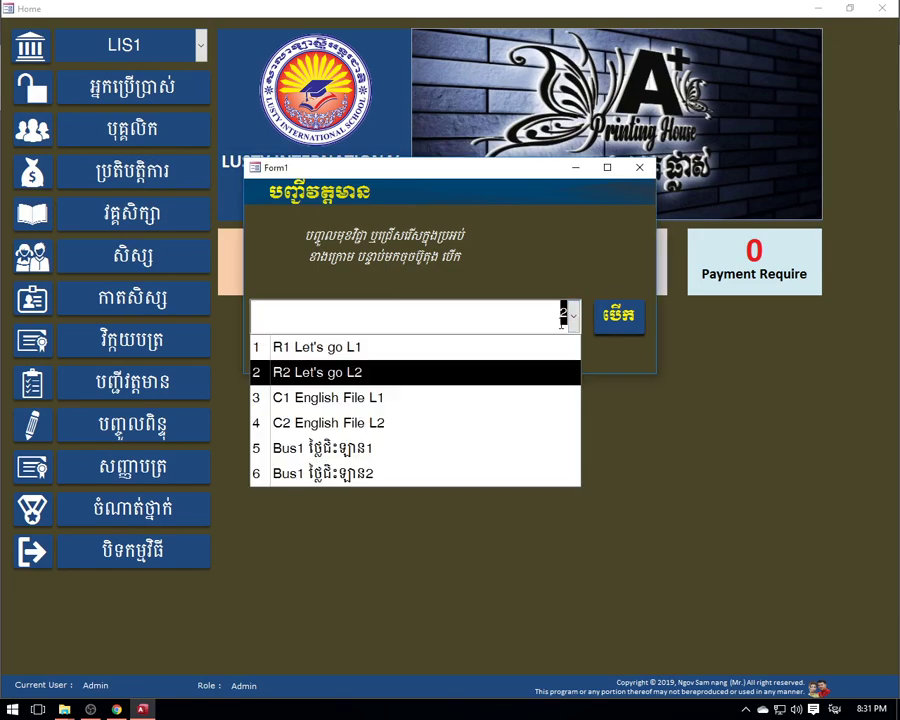
{"action": "left_click", "coordinate": [432, 430]}
{"action": "left_click", "coordinate": [605, 326]}
{"action": "left_click", "coordinate": [881, 8]}
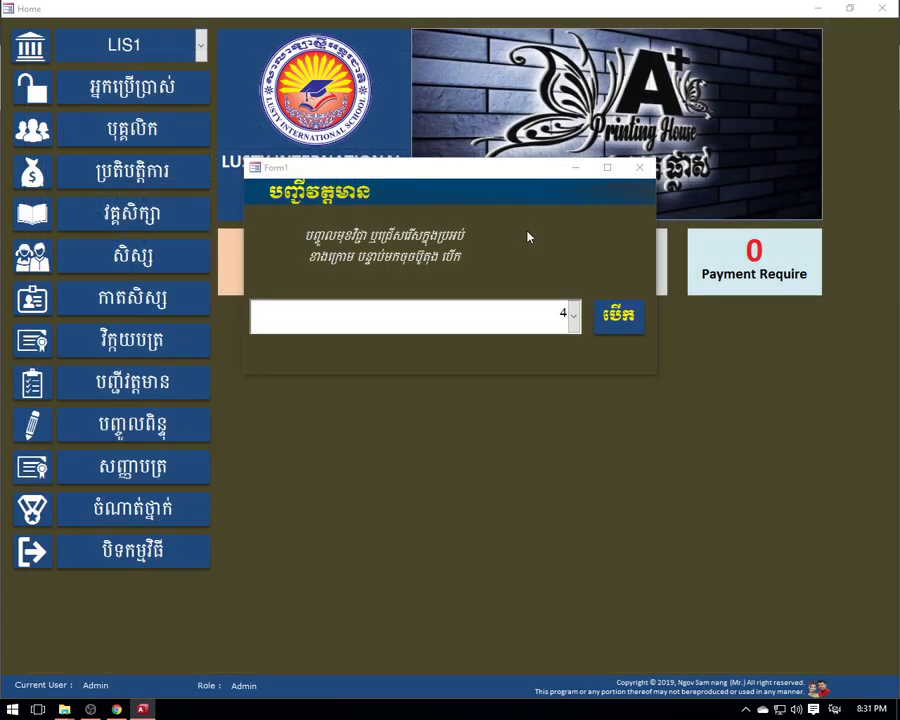
{"action": "left_click", "coordinate": [573, 316]}
{"action": "left_click", "coordinate": [395, 445]}
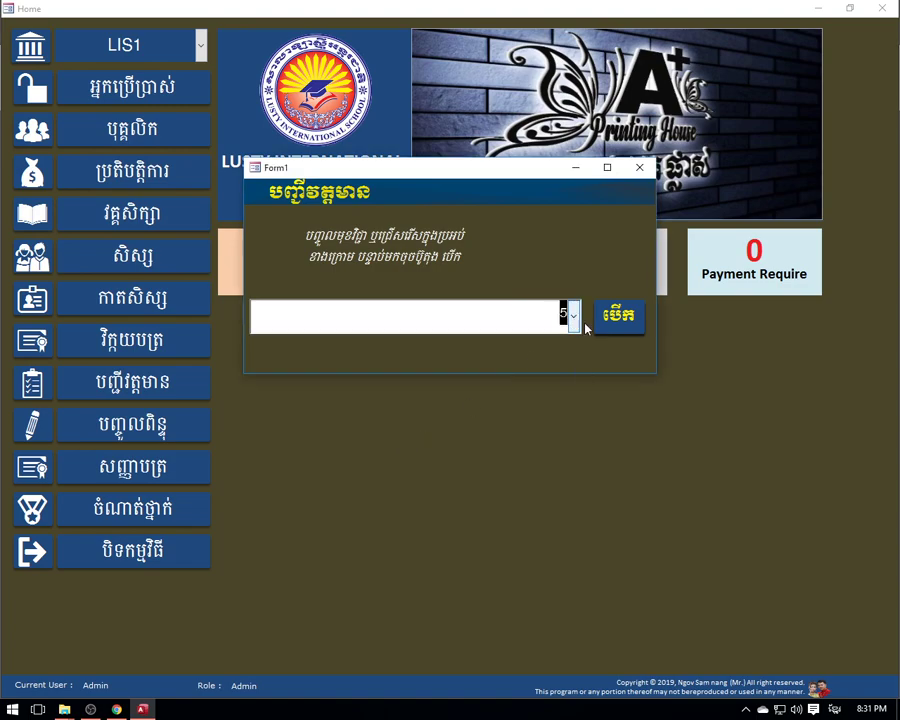
{"action": "left_click", "coordinate": [605, 318]}
{"action": "left_click", "coordinate": [881, 8]}
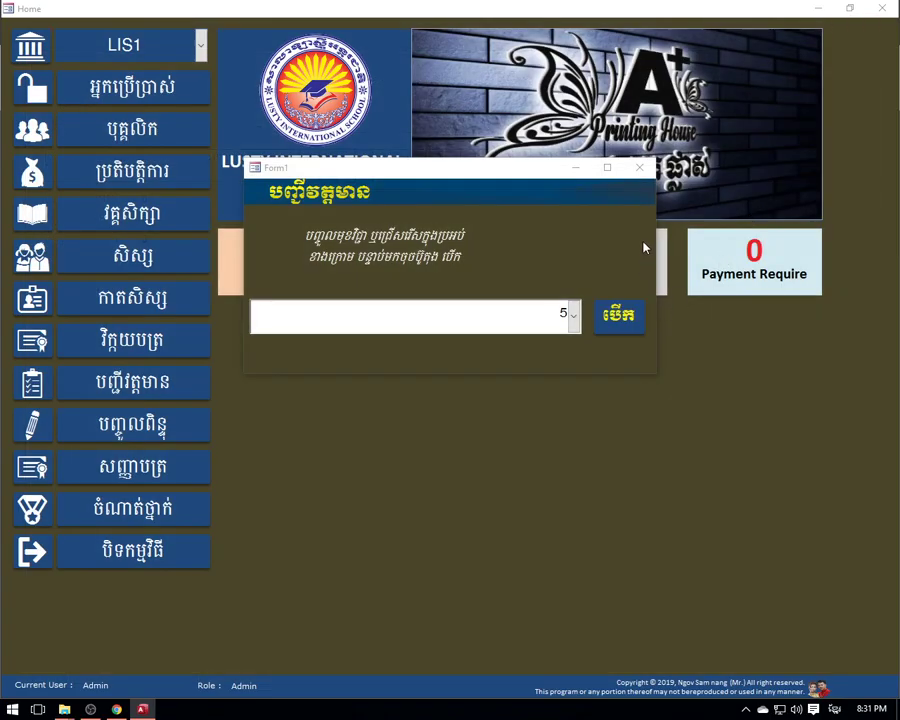
{"action": "left_click", "coordinate": [639, 167]}
{"action": "left_click", "coordinate": [307, 287]}
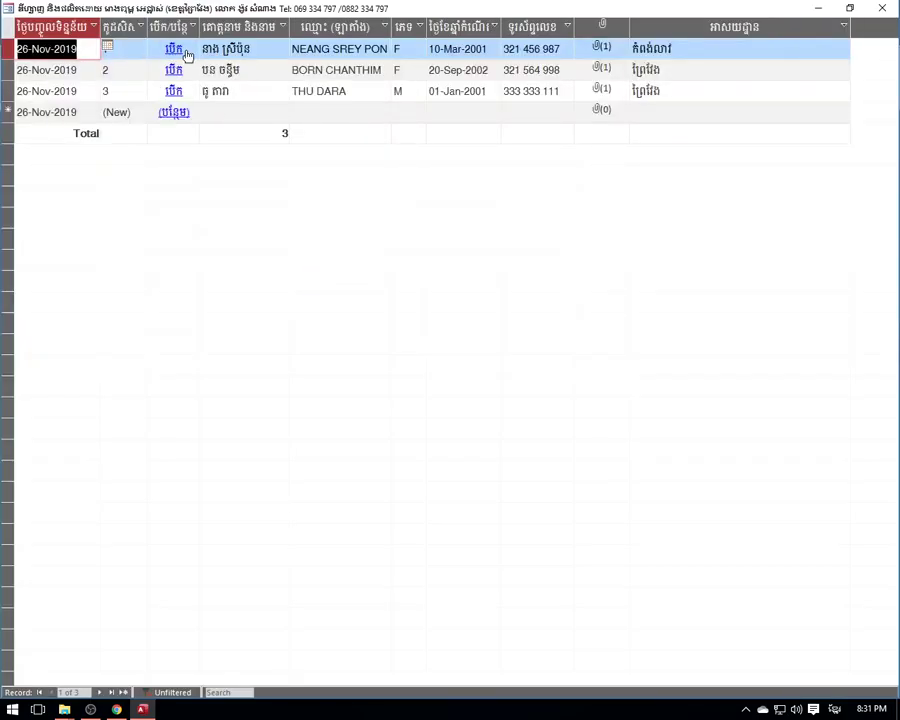
- Open the first student's card and start a new invoice for them
{"action": "left_click", "coordinate": [176, 50]}
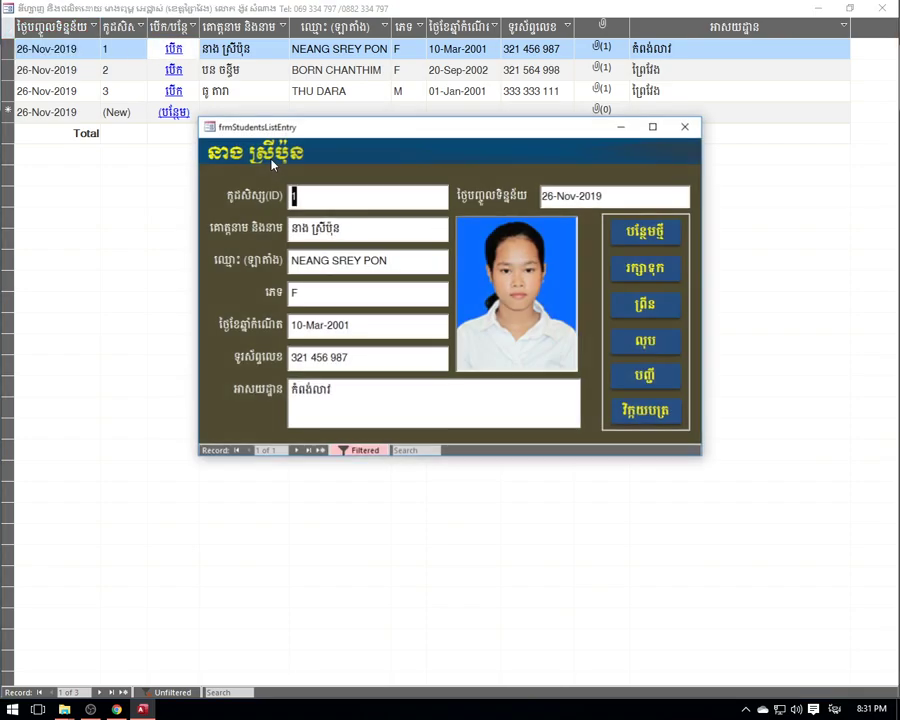
{"action": "left_click", "coordinate": [640, 411]}
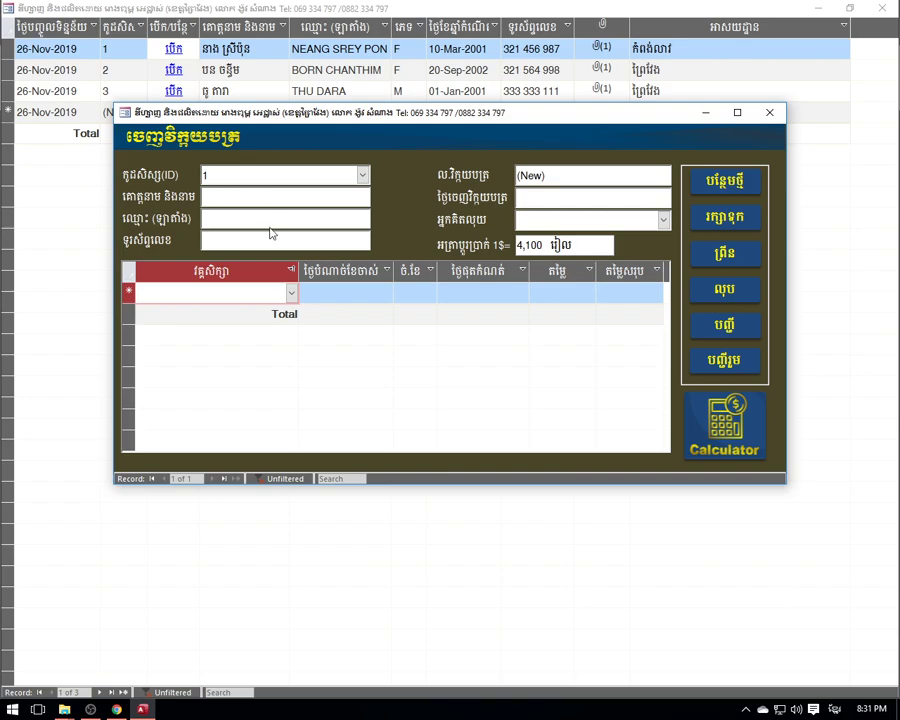
{"action": "double_click", "coordinate": [214, 176]}
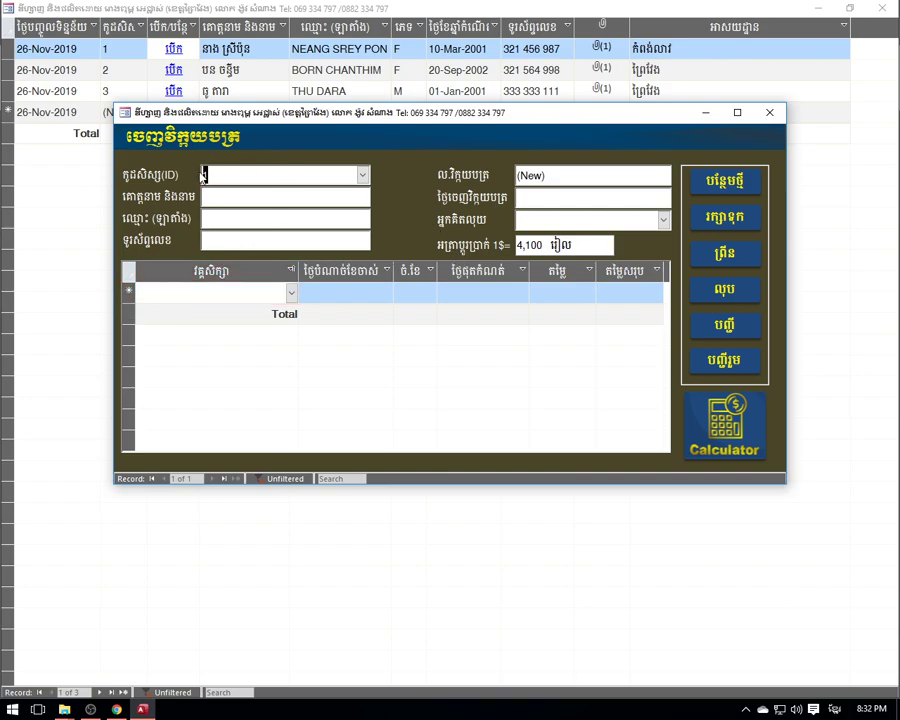
{"action": "left_click", "coordinate": [362, 176]}
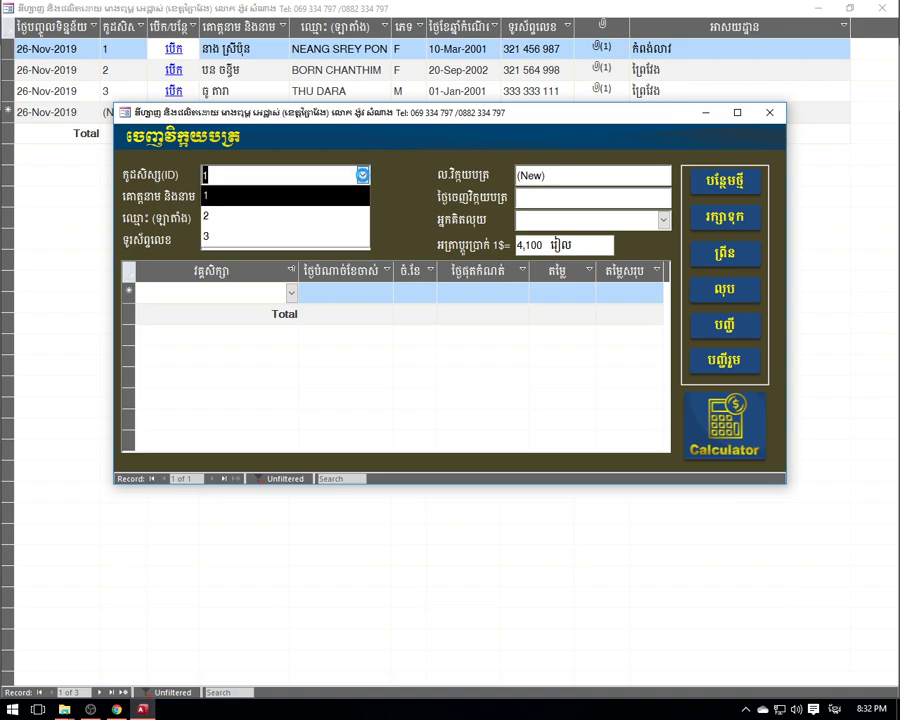
{"action": "left_click", "coordinate": [362, 176]}
{"action": "left_click", "coordinate": [362, 176]}
{"action": "left_click", "coordinate": [362, 176]}
{"action": "left_click", "coordinate": [362, 176]}
{"action": "left_click", "coordinate": [362, 176]}
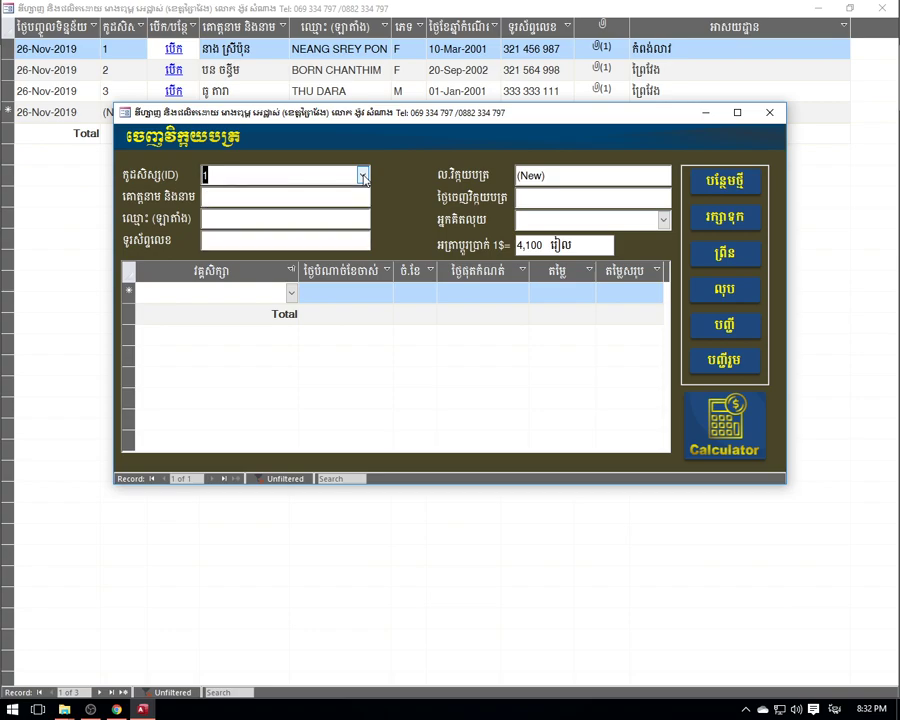
{"action": "left_click", "coordinate": [262, 177]}
{"action": "double_click", "coordinate": [252, 186]}
- Choose the cashier and step through invoice header N0.000001 dated 26-Nov-2019
{"action": "left_click", "coordinate": [662, 220]}
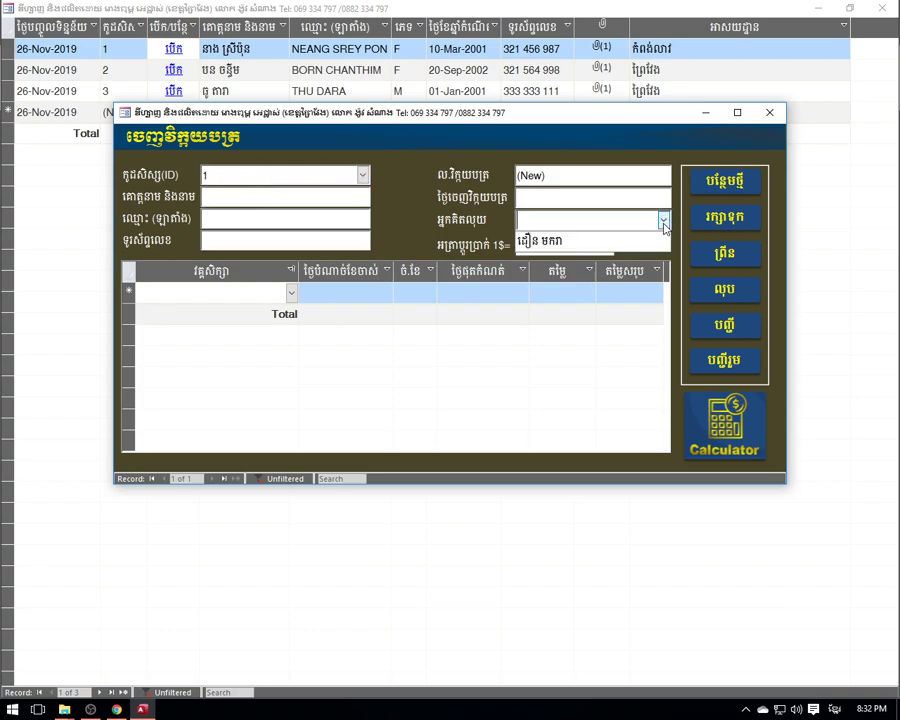
{"action": "left_click", "coordinate": [547, 242]}
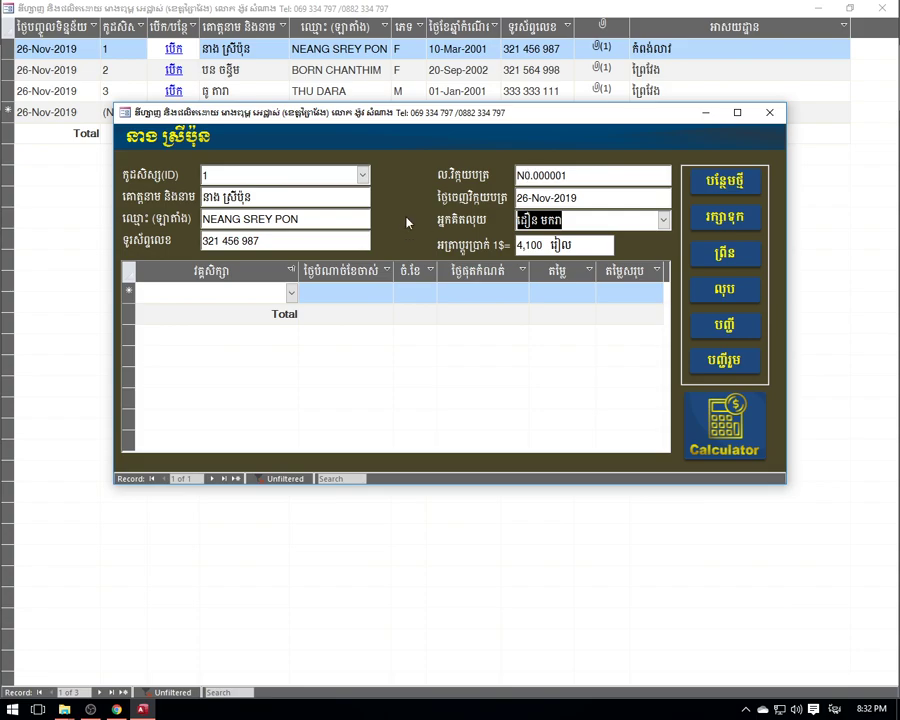
{"action": "left_click", "coordinate": [180, 173]}
{"action": "key", "text": "Tab"}
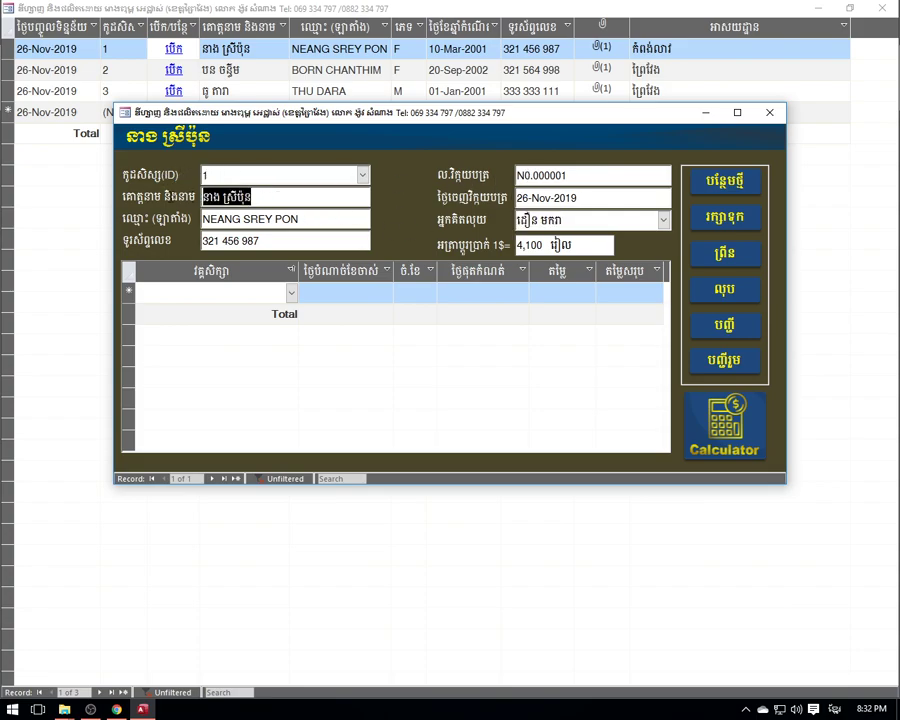
{"action": "key", "text": "Tab"}
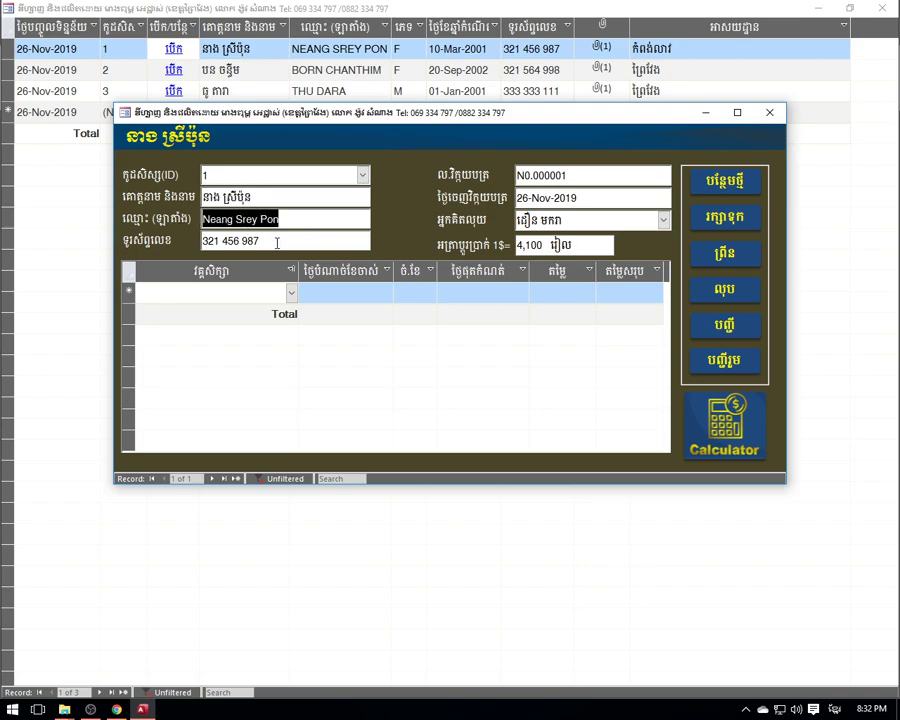
{"action": "key", "text": "Tab"}
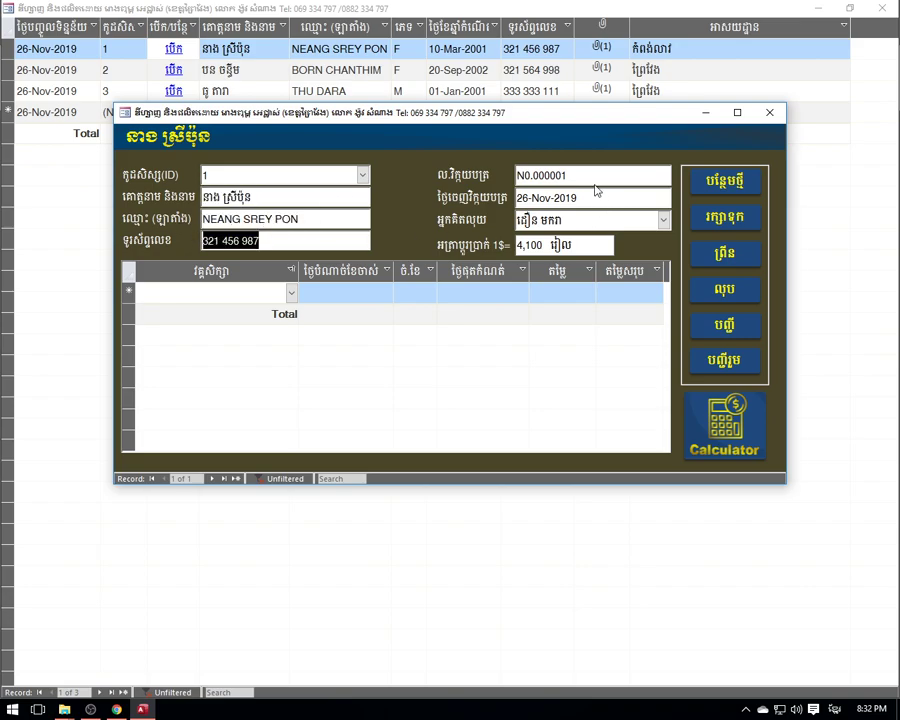
{"action": "key", "text": "Tab"}
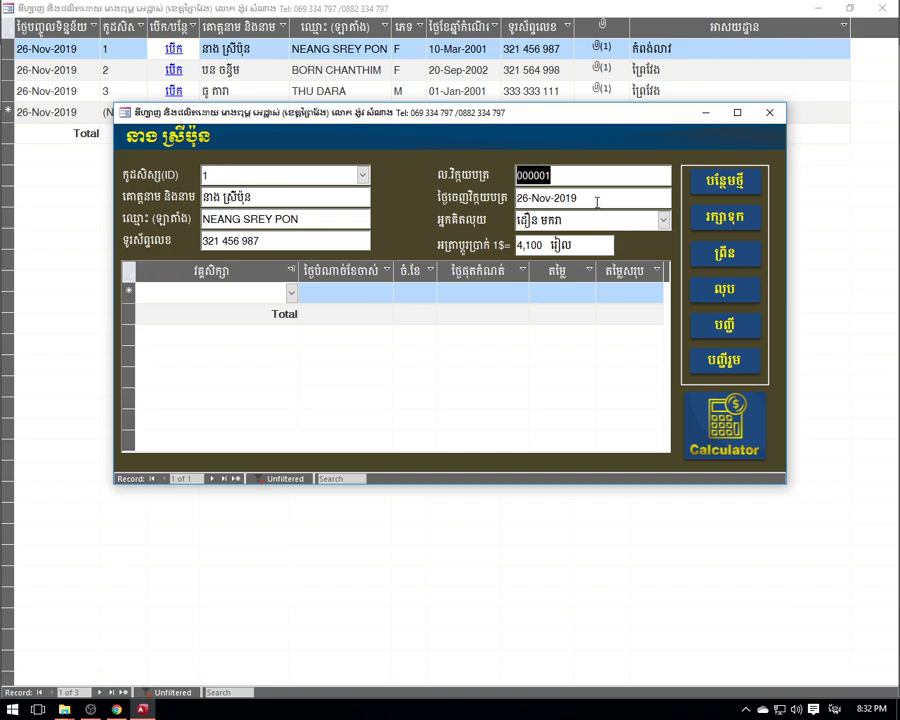
{"action": "key", "text": "Tab"}
{"action": "key", "text": "Tab"}
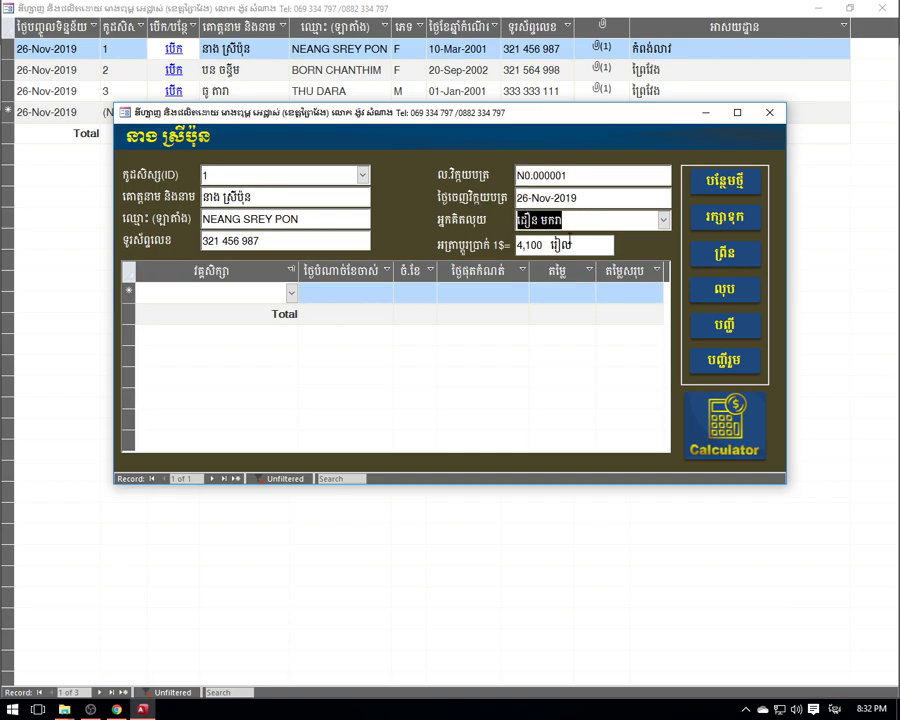
{"action": "key", "text": "Tab"}
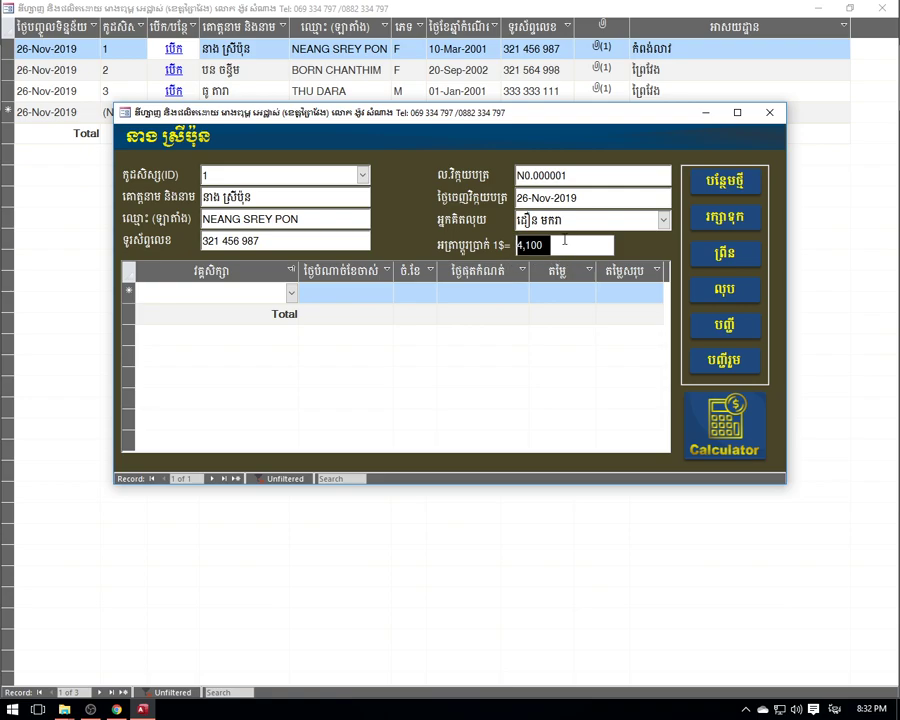
- Compare course prices on the first invoice line, settling on R2_Let's go L2
{"action": "left_click", "coordinate": [291, 294]}
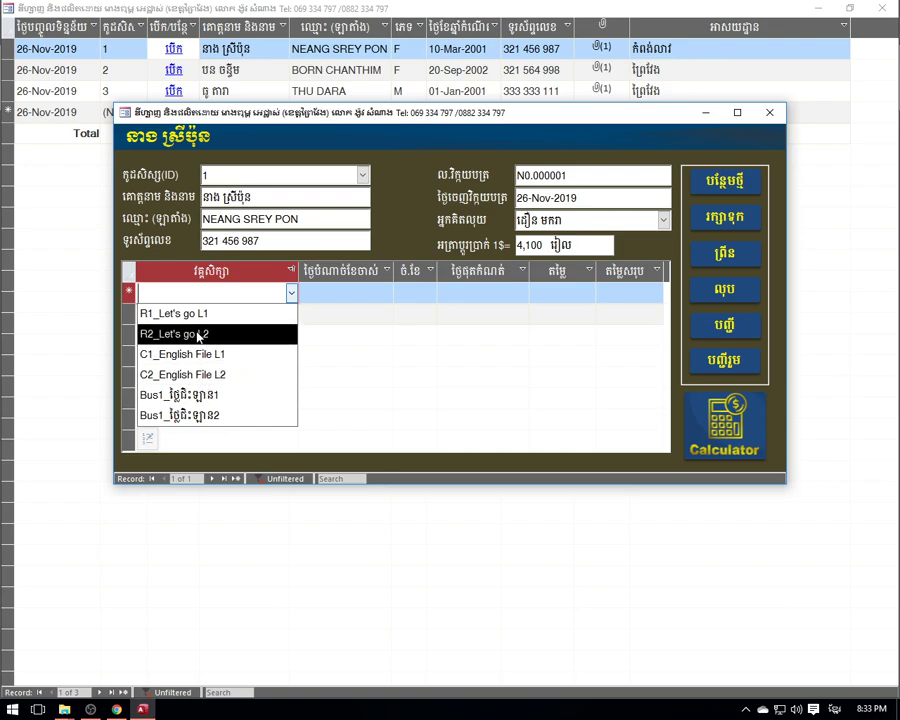
{"action": "left_click", "coordinate": [198, 337]}
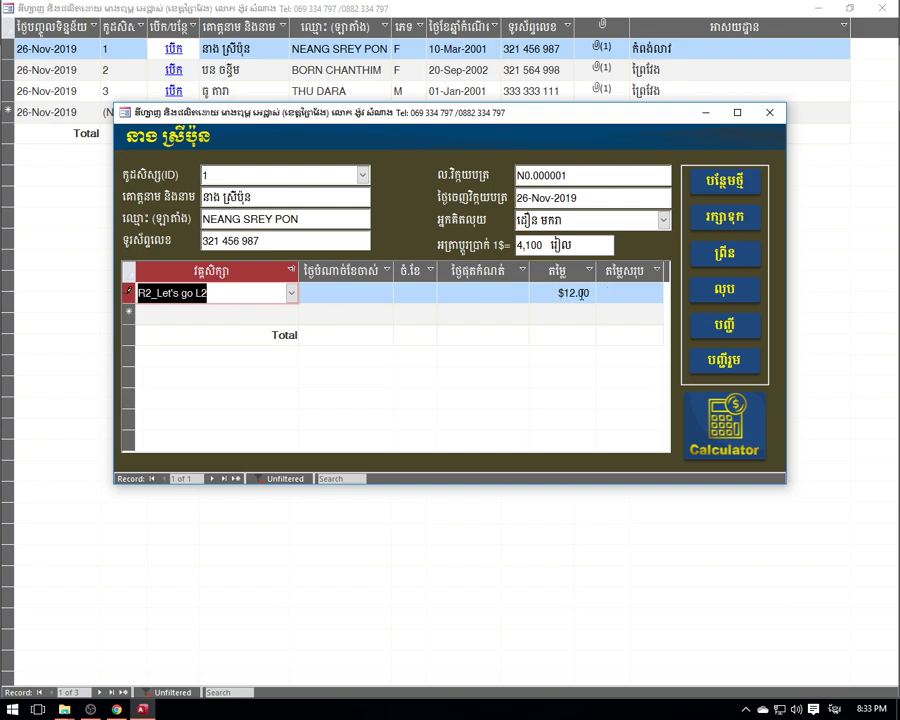
{"action": "left_click", "coordinate": [291, 293]}
{"action": "left_click", "coordinate": [192, 316]}
{"action": "left_click", "coordinate": [291, 293]}
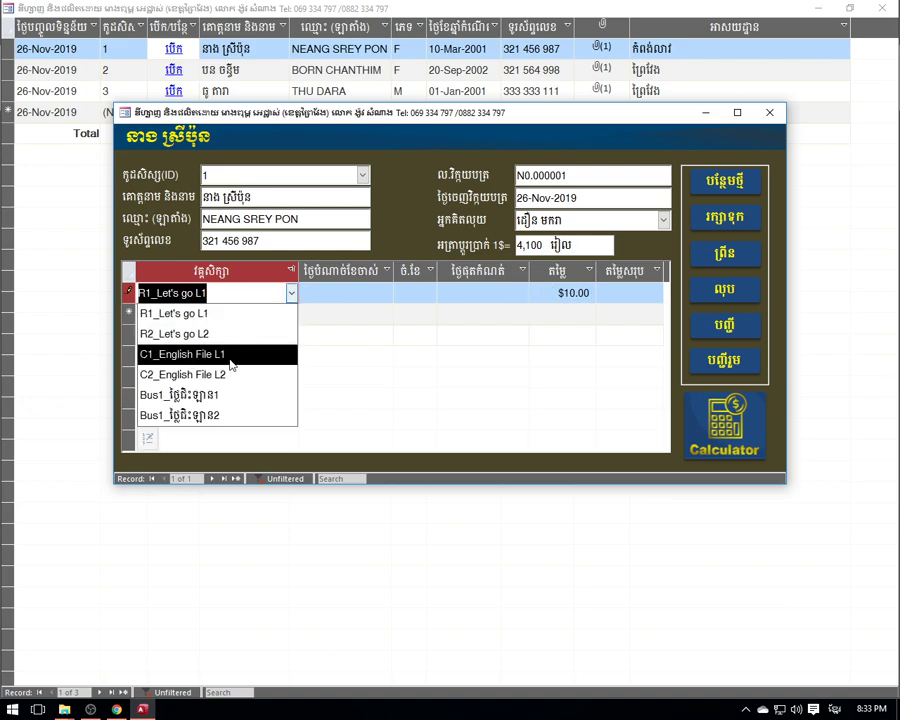
{"action": "left_click", "coordinate": [237, 354]}
{"action": "left_click", "coordinate": [606, 293]}
{"action": "left_click", "coordinate": [532, 291]}
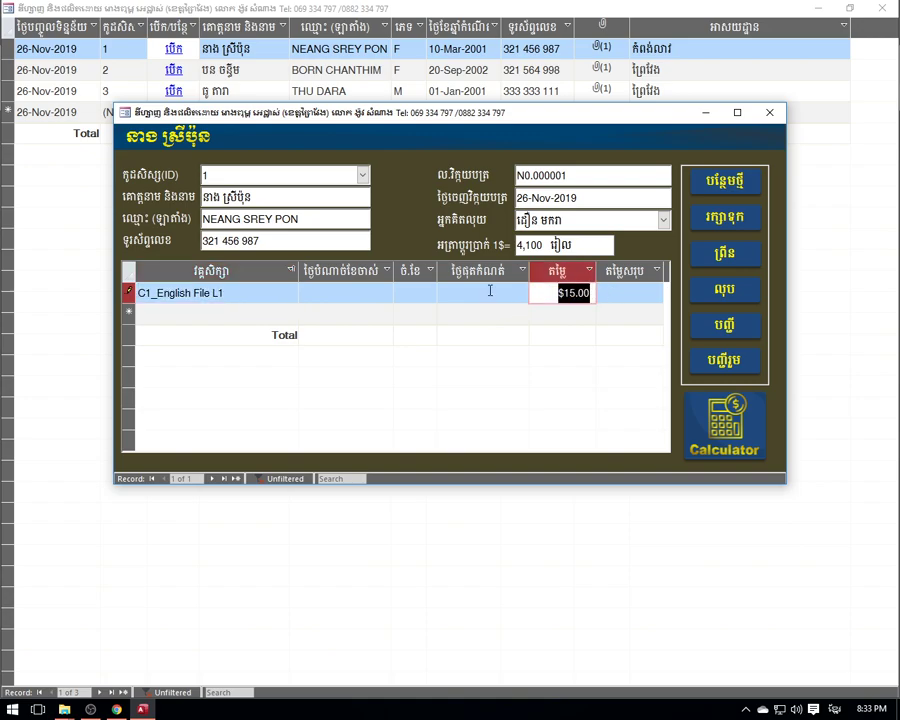
{"action": "left_click", "coordinate": [265, 294]}
{"action": "left_click", "coordinate": [291, 293]}
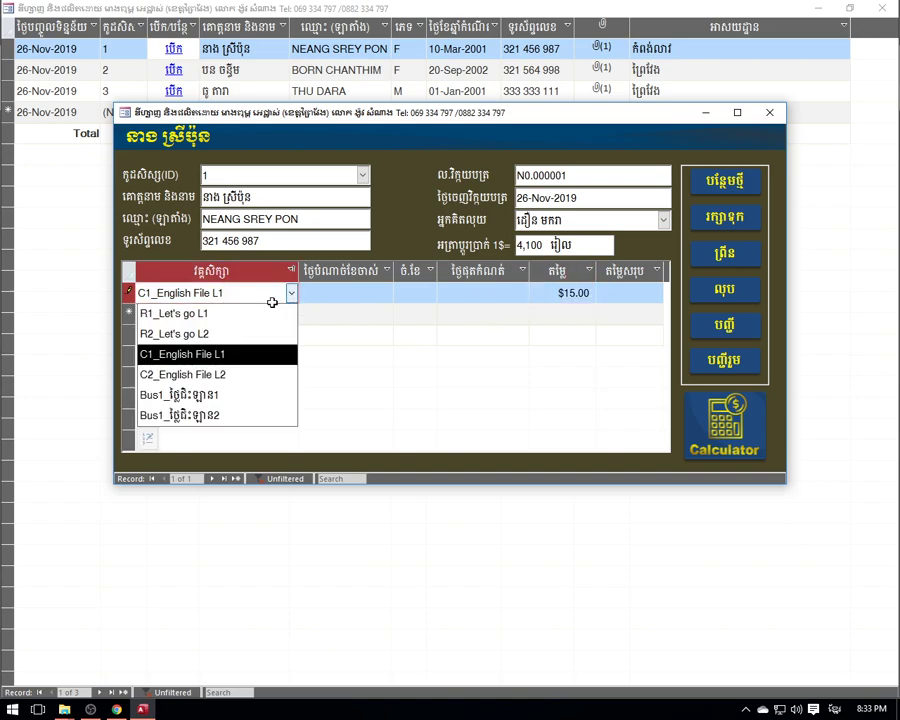
{"action": "left_click", "coordinate": [190, 374]}
{"action": "left_click", "coordinate": [558, 292]}
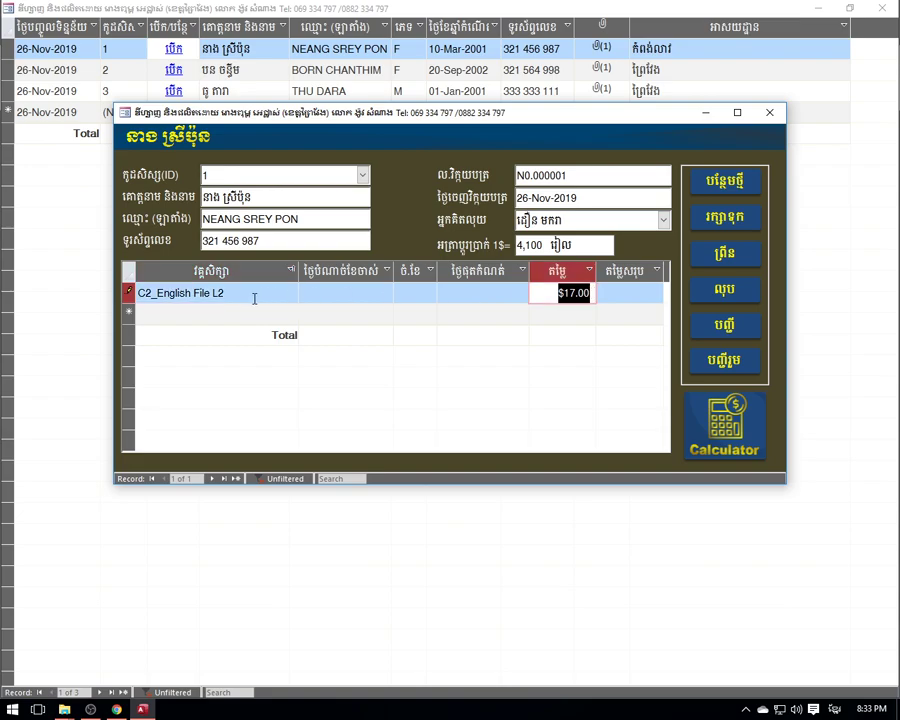
{"action": "left_click", "coordinate": [251, 297]}
{"action": "left_click", "coordinate": [291, 293]}
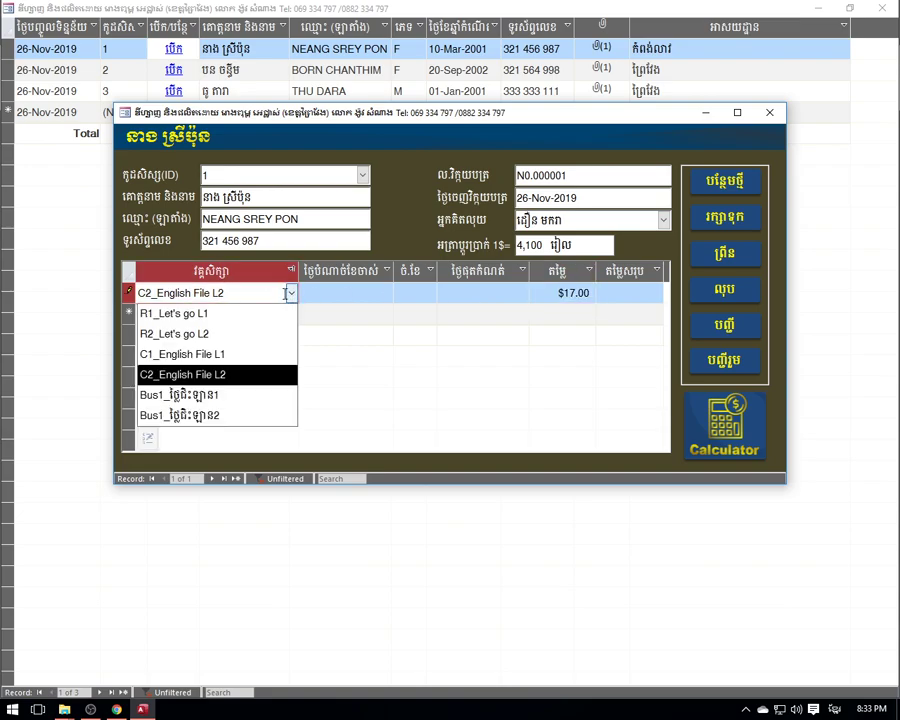
{"action": "left_click", "coordinate": [198, 395]}
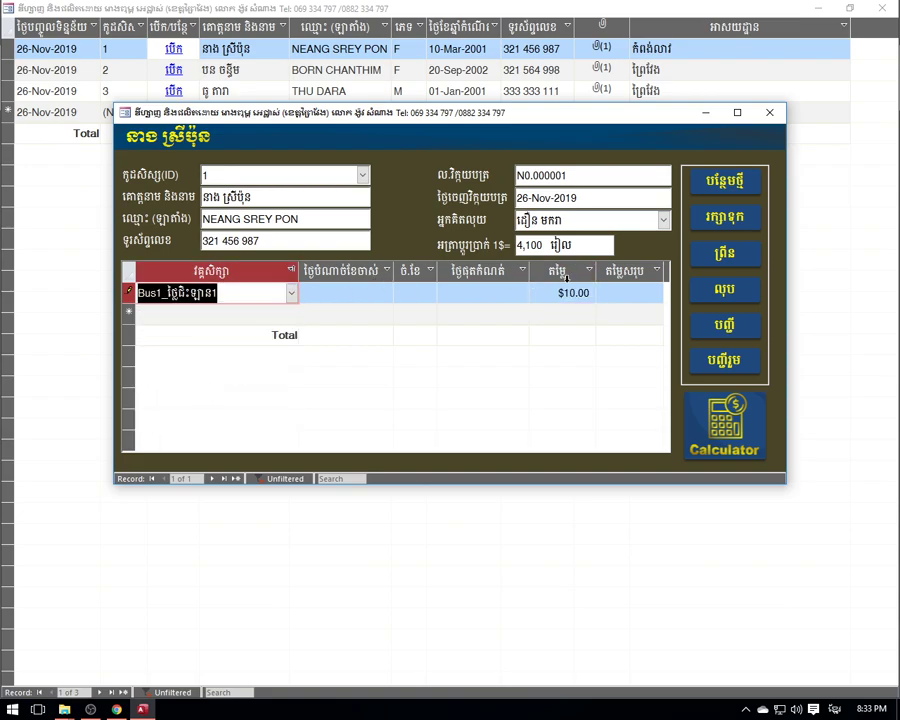
{"action": "left_click", "coordinate": [292, 294]}
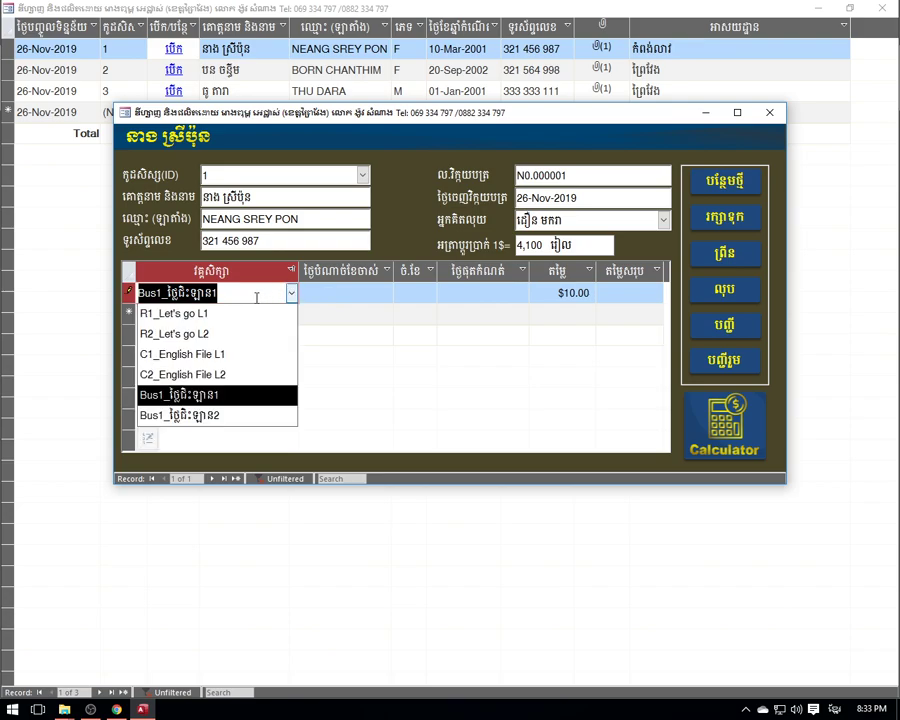
{"action": "left_click", "coordinate": [214, 334]}
- Start the course today, 26-Nov-2019, for 3 months, expiring 24-Feb-2020, totalling $36.00
{"action": "left_click", "coordinate": [354, 293]}
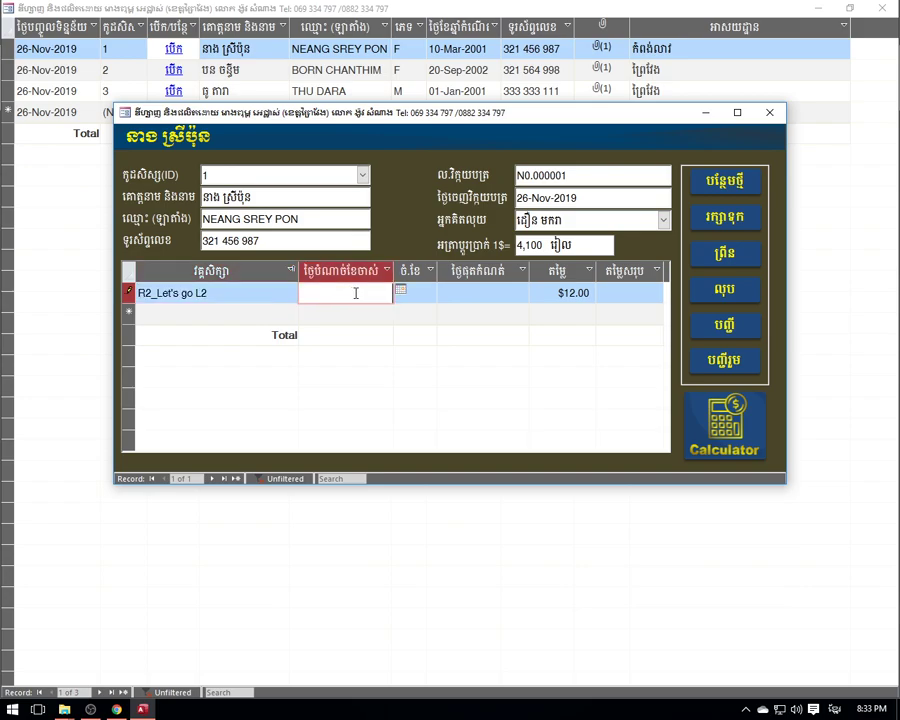
{"action": "left_click", "coordinate": [399, 291]}
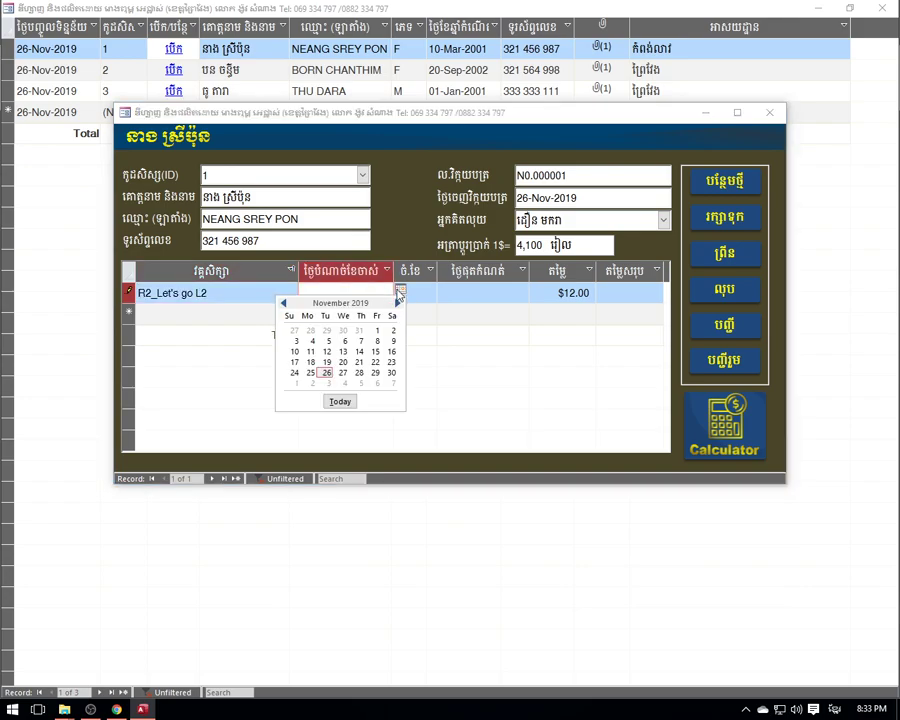
{"action": "left_click", "coordinate": [341, 402]}
{"action": "left_click", "coordinate": [416, 292]}
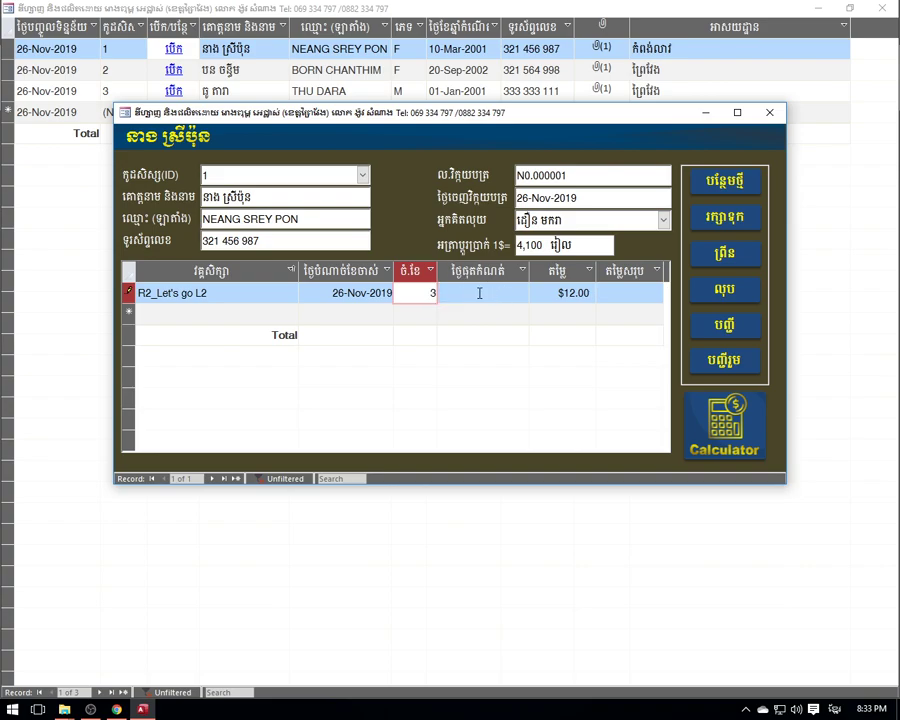
{"action": "left_click", "coordinate": [468, 292]}
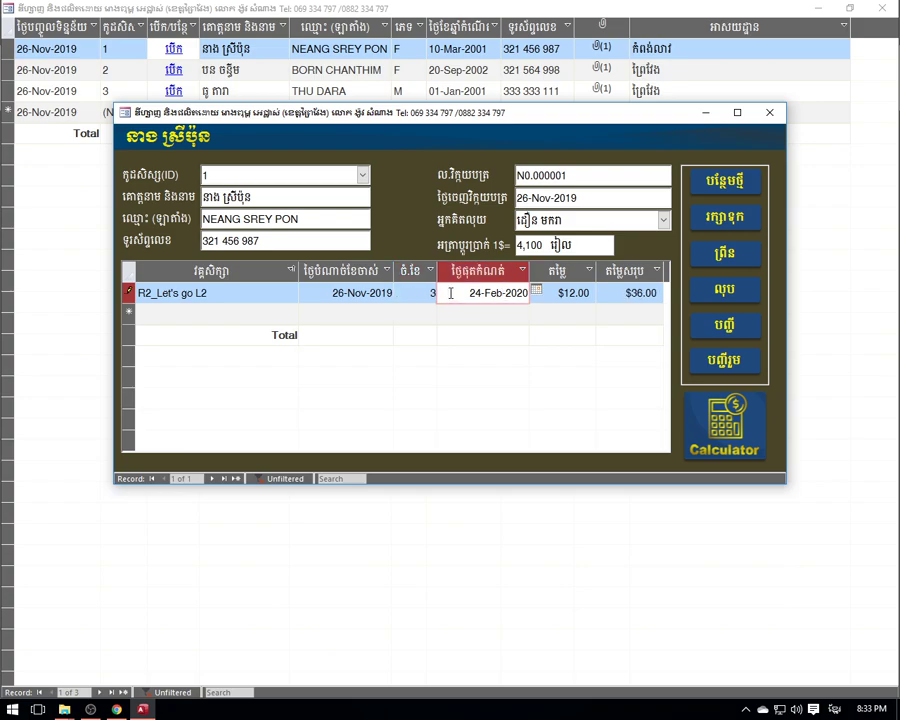
{"action": "left_click", "coordinate": [614, 293]}
{"action": "left_click", "coordinate": [557, 292]}
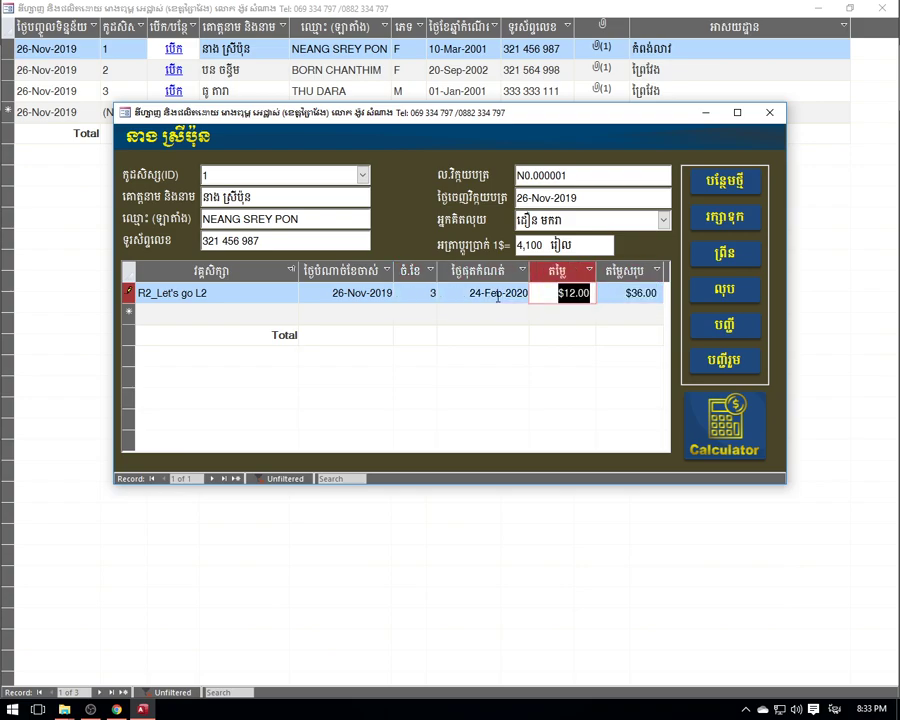
{"action": "left_click", "coordinate": [438, 292]}
{"action": "left_click_drag", "start_coordinate": [632, 293], "coordinate": [660, 292]}
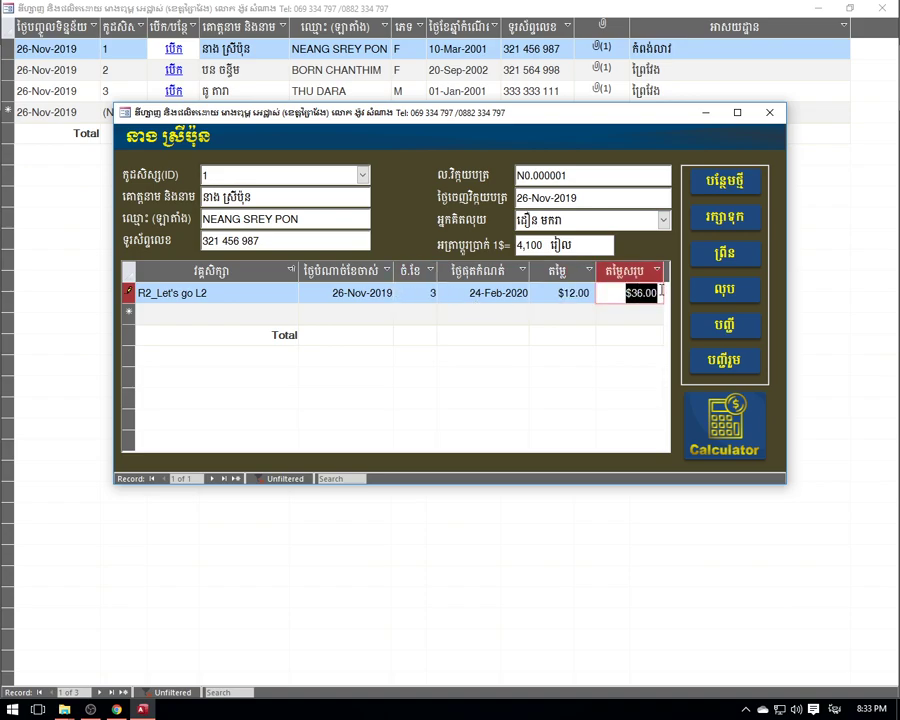
- Set the Total row to Sum, showing $36.00, and begin a second invoice line
{"action": "left_click", "coordinate": [604, 336]}
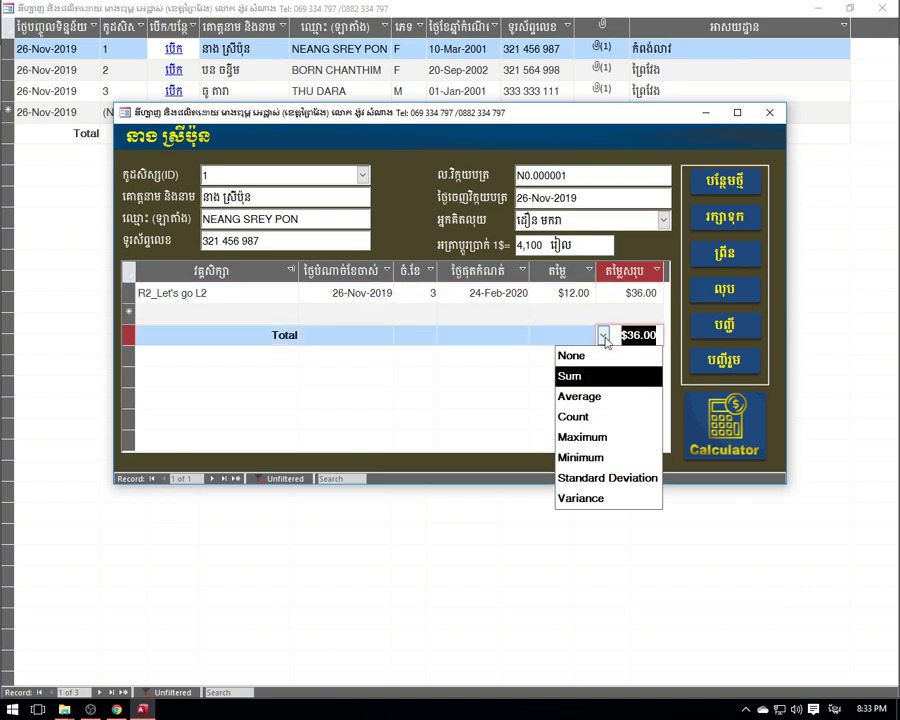
{"action": "left_click", "coordinate": [604, 337]}
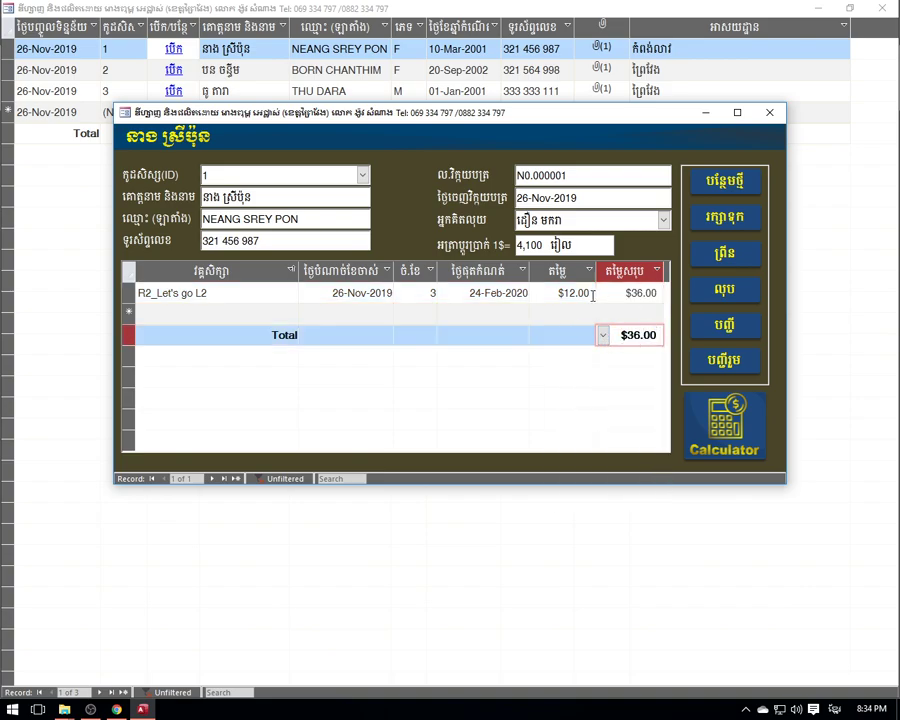
{"action": "left_click", "coordinate": [223, 292]}
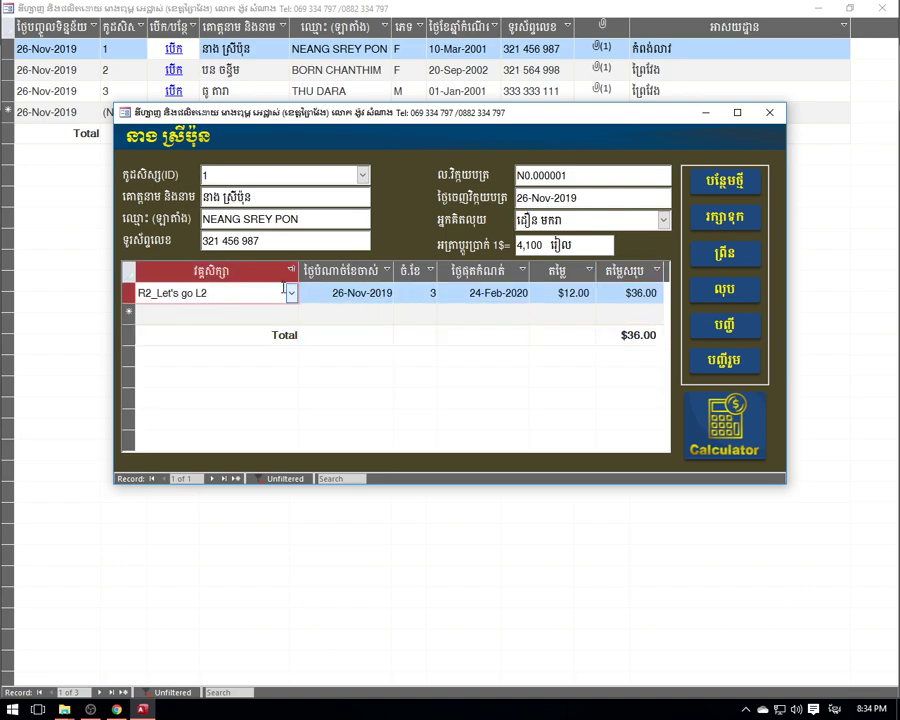
{"action": "left_click", "coordinate": [234, 316]}
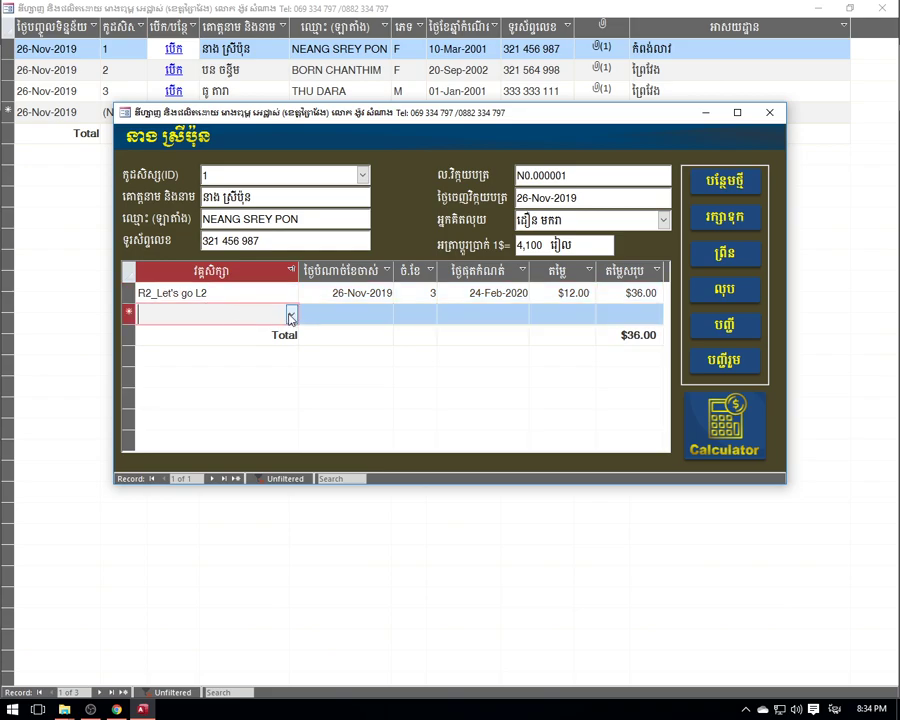
{"action": "left_click", "coordinate": [291, 315]}
{"action": "left_click", "coordinate": [200, 414]}
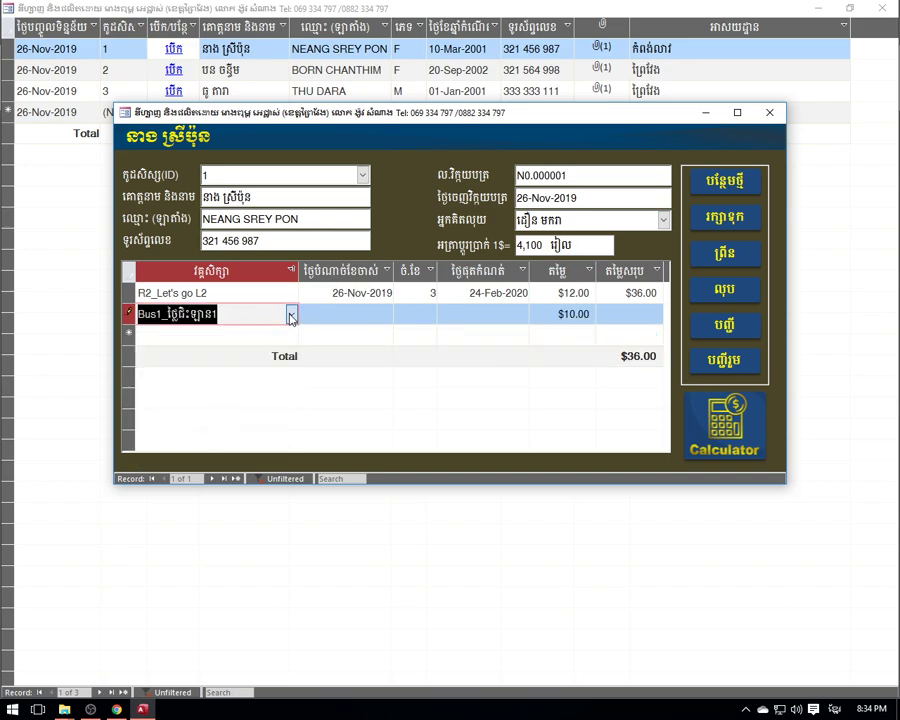
{"action": "left_click", "coordinate": [291, 314]}
{"action": "left_click", "coordinate": [215, 416]}
{"action": "left_click", "coordinate": [345, 315]}
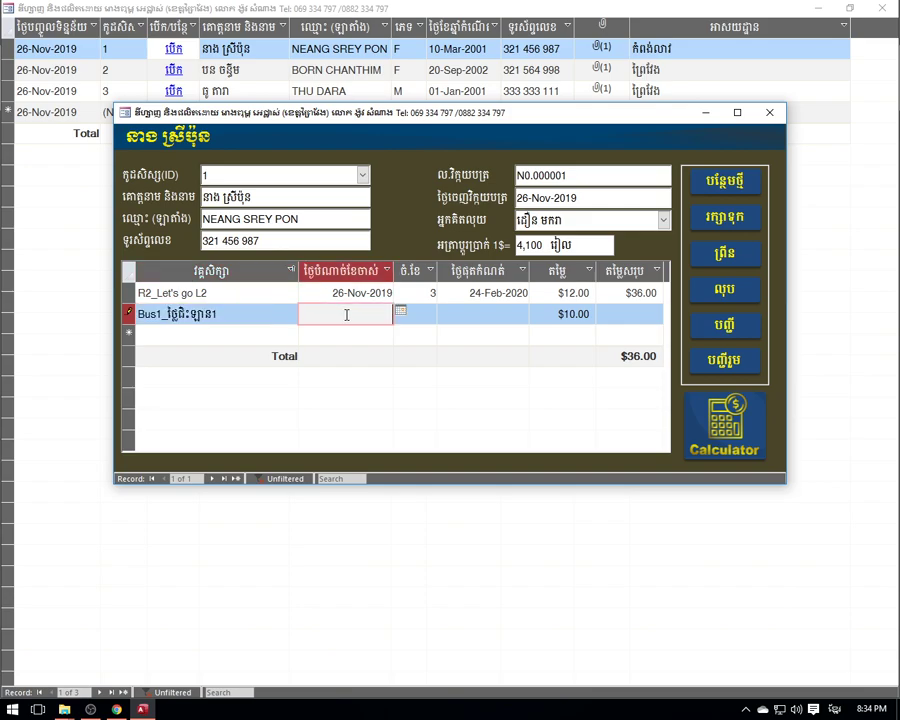
{"action": "left_click", "coordinate": [400, 313]}
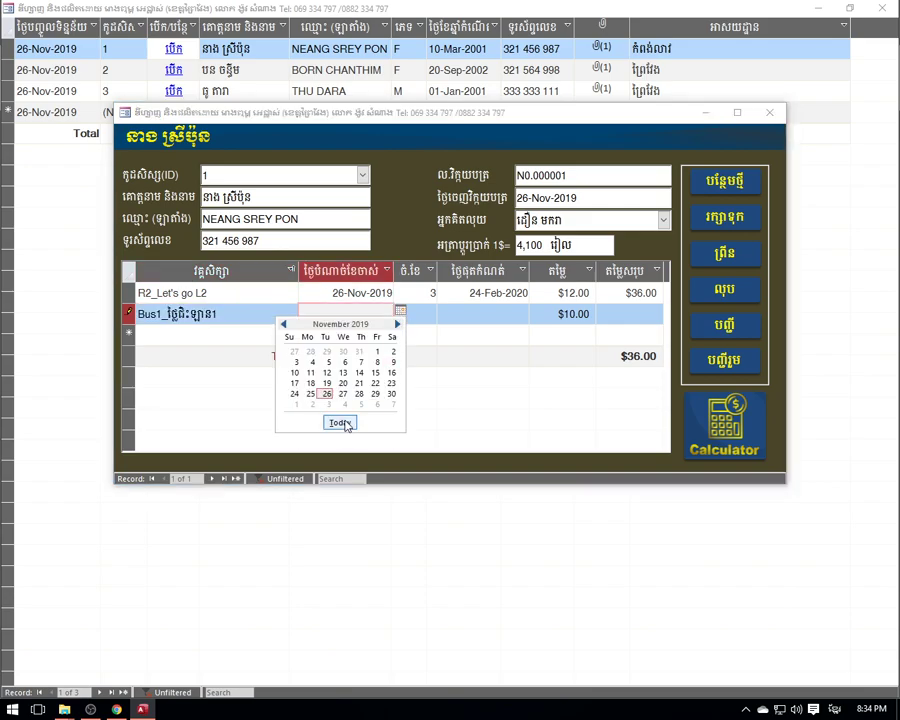
{"action": "left_click", "coordinate": [340, 422]}
{"action": "left_click", "coordinate": [432, 313]}
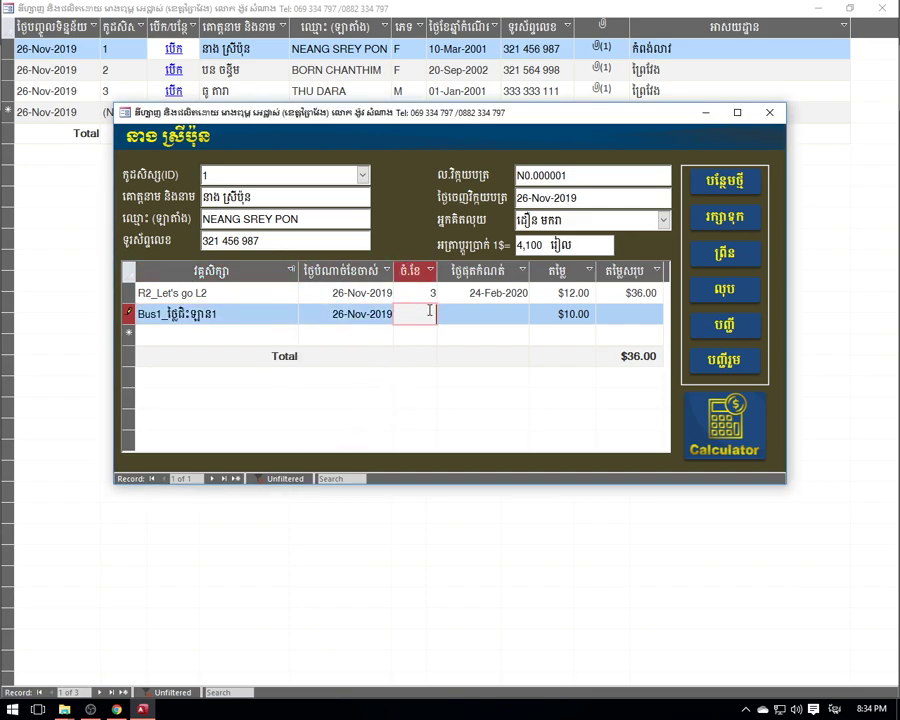
{"action": "type", "text": "3"}
{"action": "left_click", "coordinate": [510, 316]}
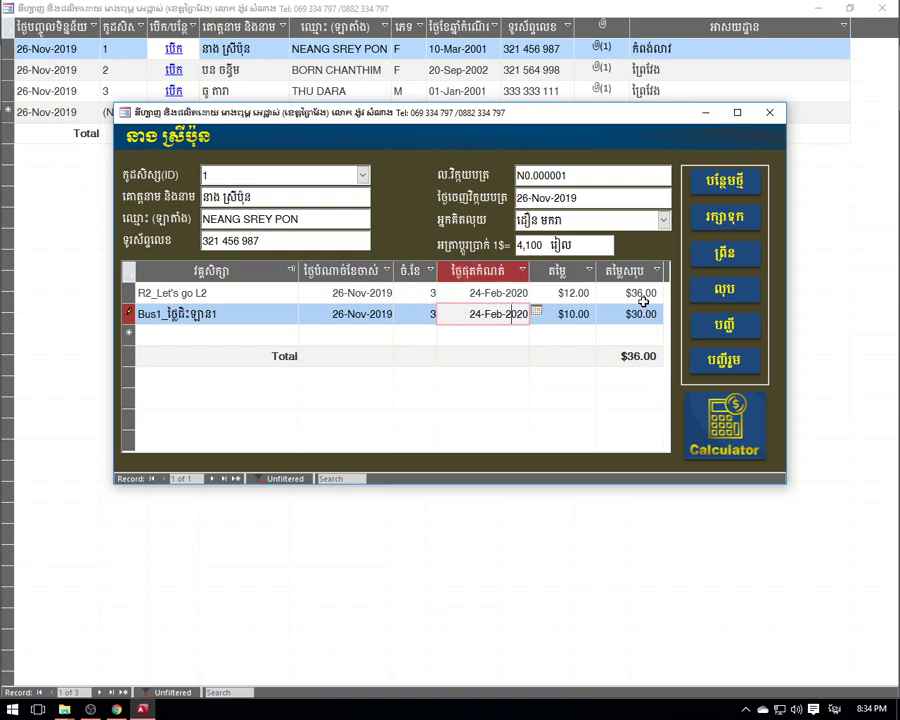
{"action": "left_click", "coordinate": [640, 357]}
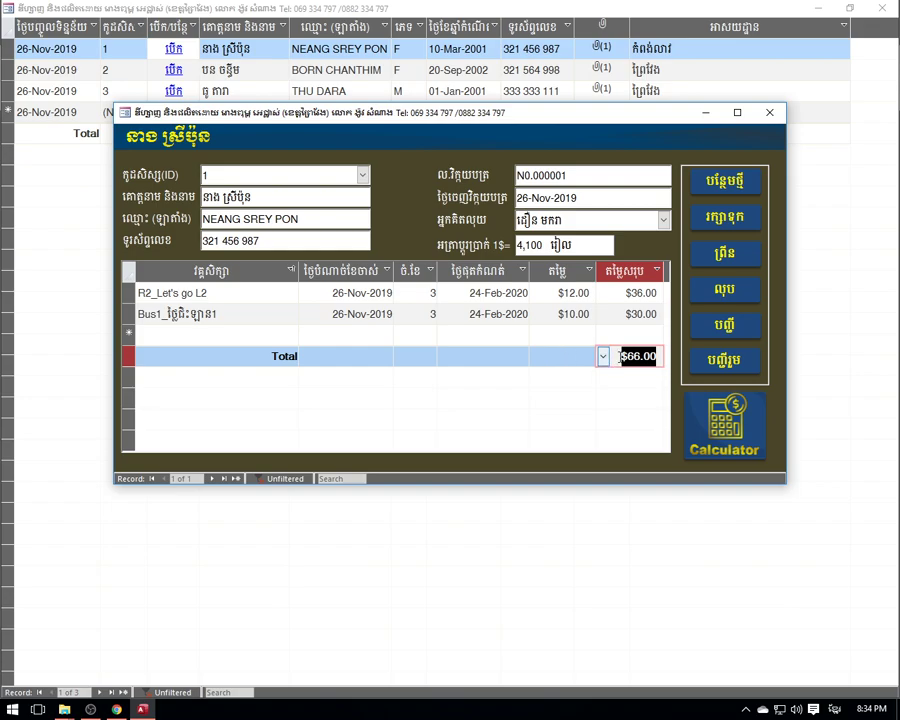
{"action": "left_click", "coordinate": [453, 295]}
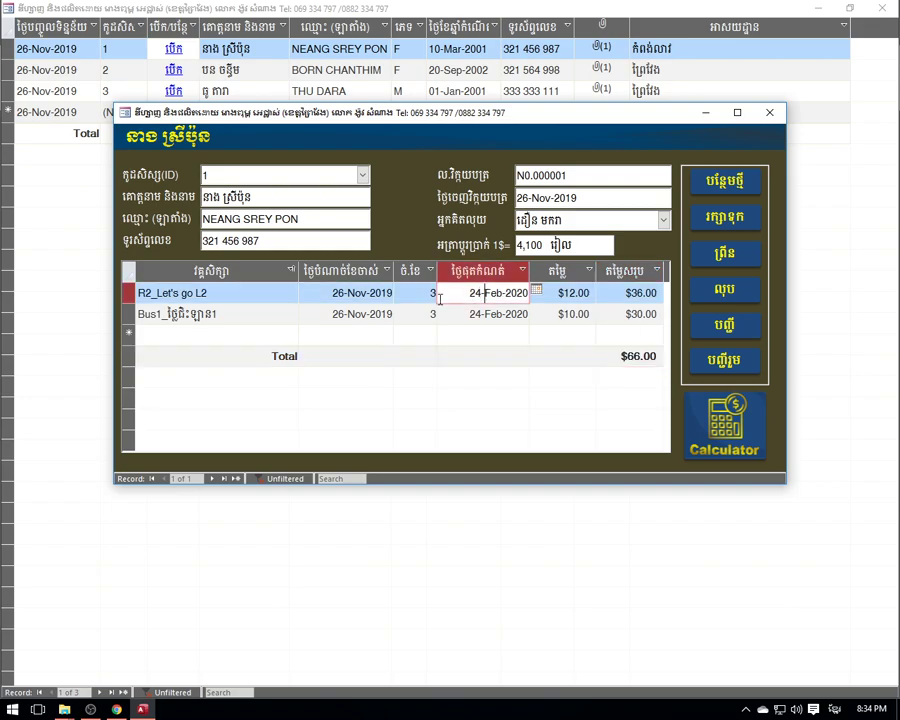
{"action": "left_click", "coordinate": [199, 333]}
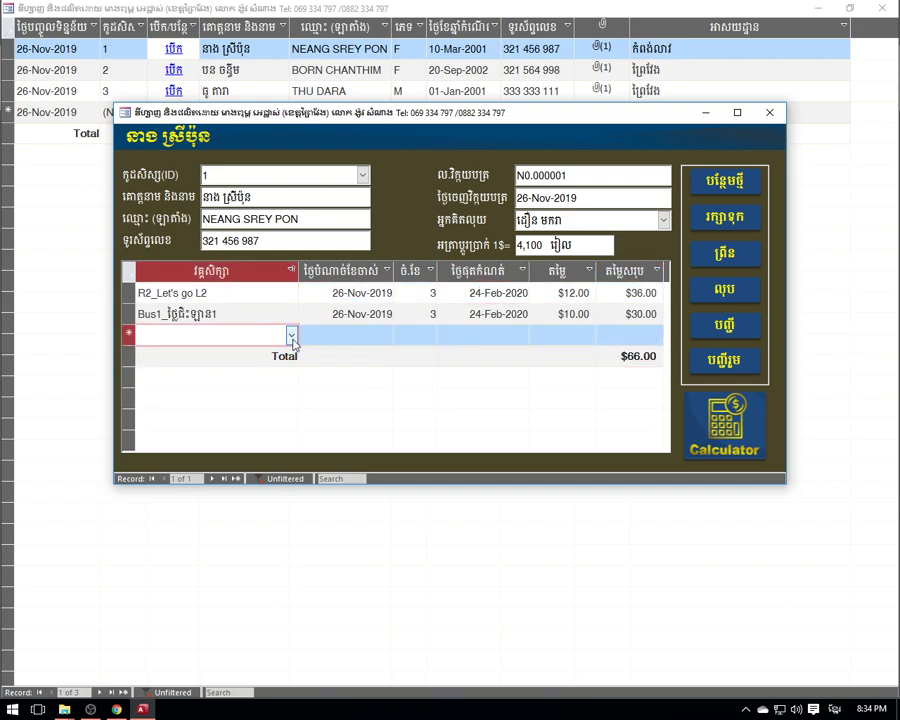
{"action": "left_click", "coordinate": [230, 294]}
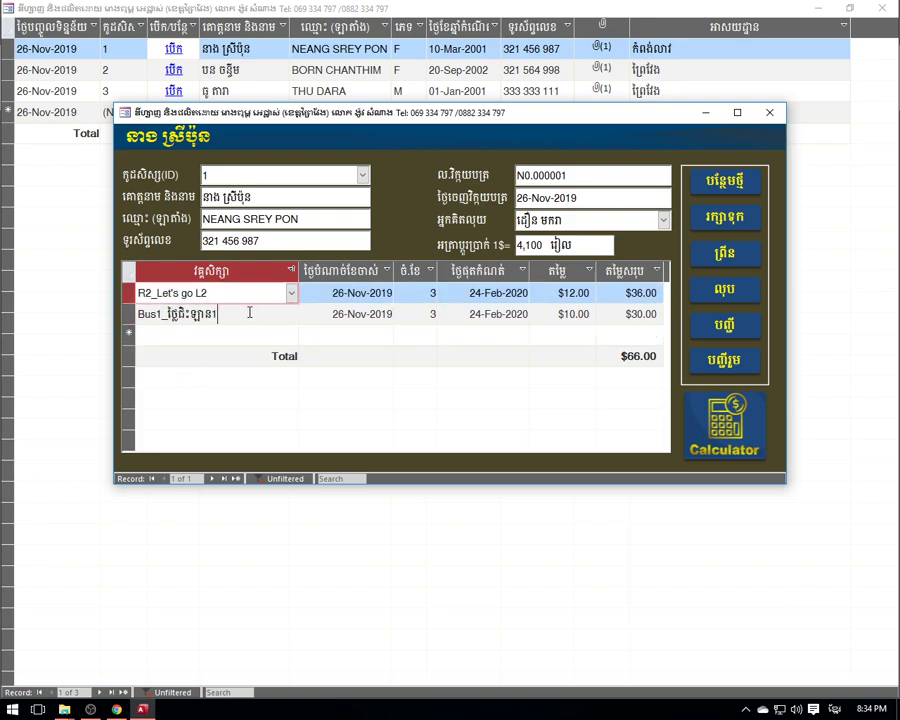
{"action": "left_click", "coordinate": [252, 314]}
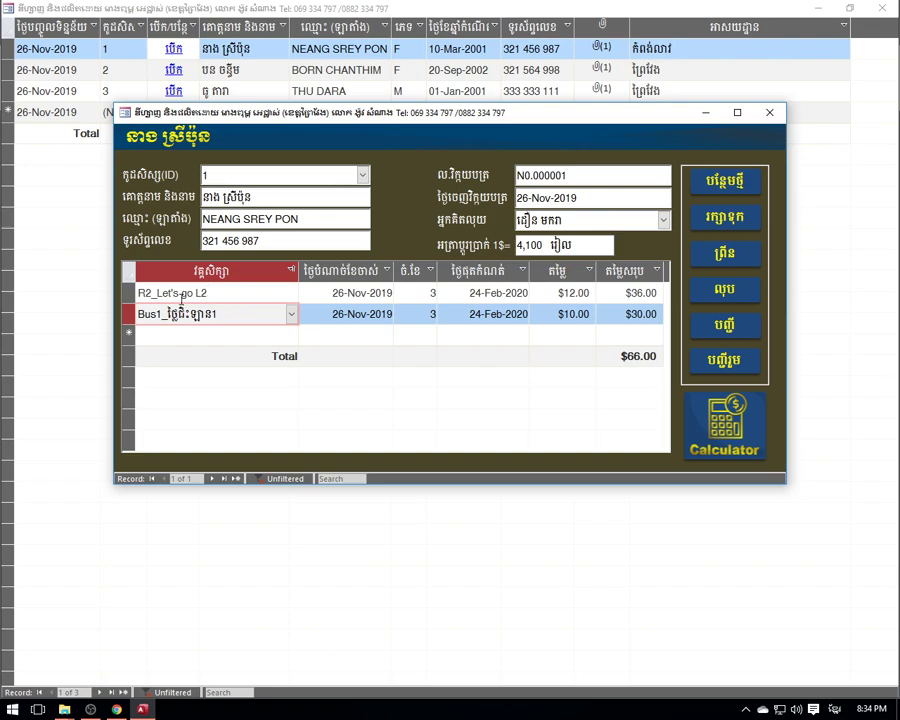
{"action": "left_click", "coordinate": [235, 340]}
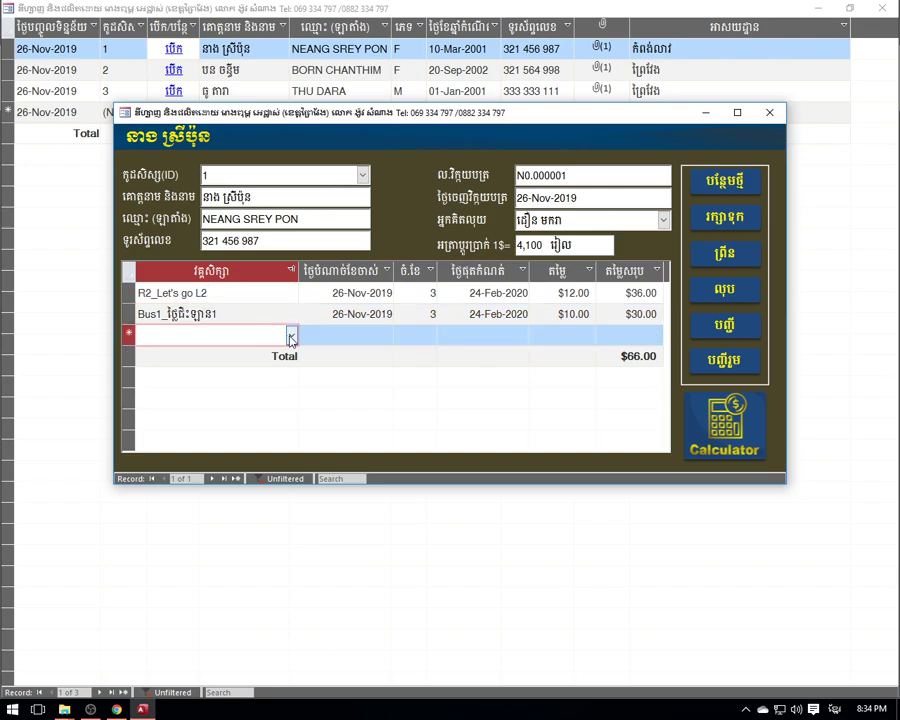
{"action": "left_click", "coordinate": [291, 335]}
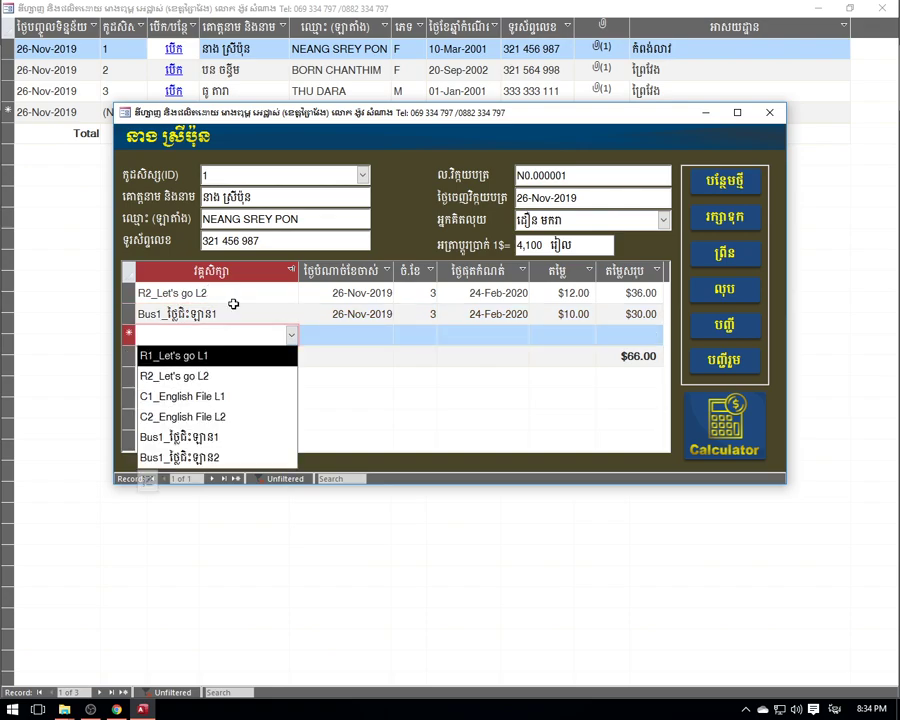
{"action": "left_click", "coordinate": [237, 313]}
{"action": "left_click", "coordinate": [258, 334]}
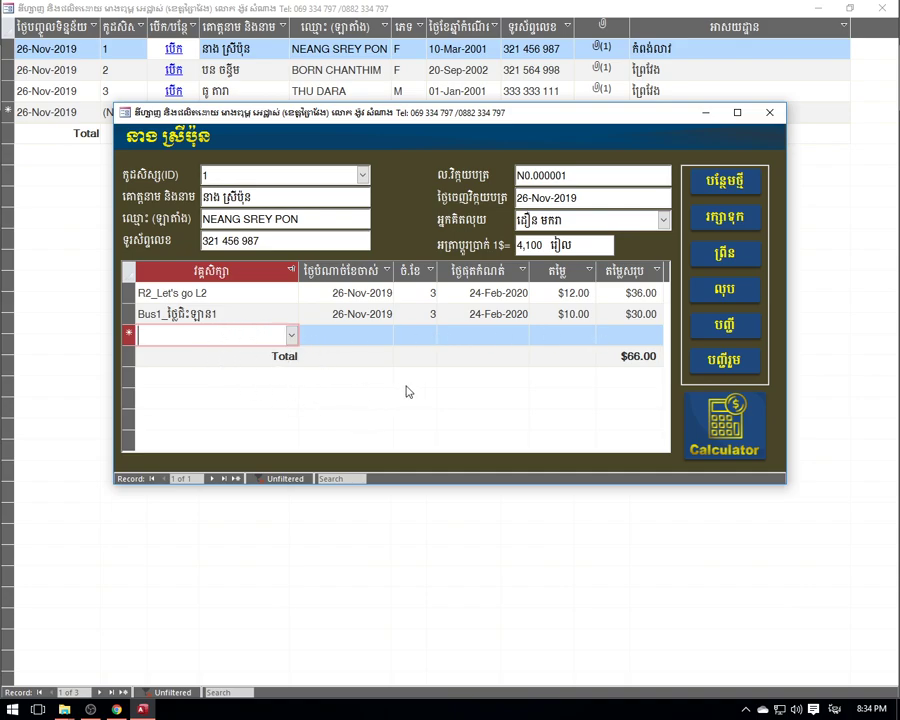
- Review the Bus1 and R2_Let's go L2 lines, then save the $66.00 invoice
{"action": "left_click", "coordinate": [253, 300]}
{"action": "left_click", "coordinate": [272, 305]}
{"action": "left_click", "coordinate": [275, 302]}
{"action": "left_click", "coordinate": [258, 313]}
{"action": "left_click", "coordinate": [251, 314]}
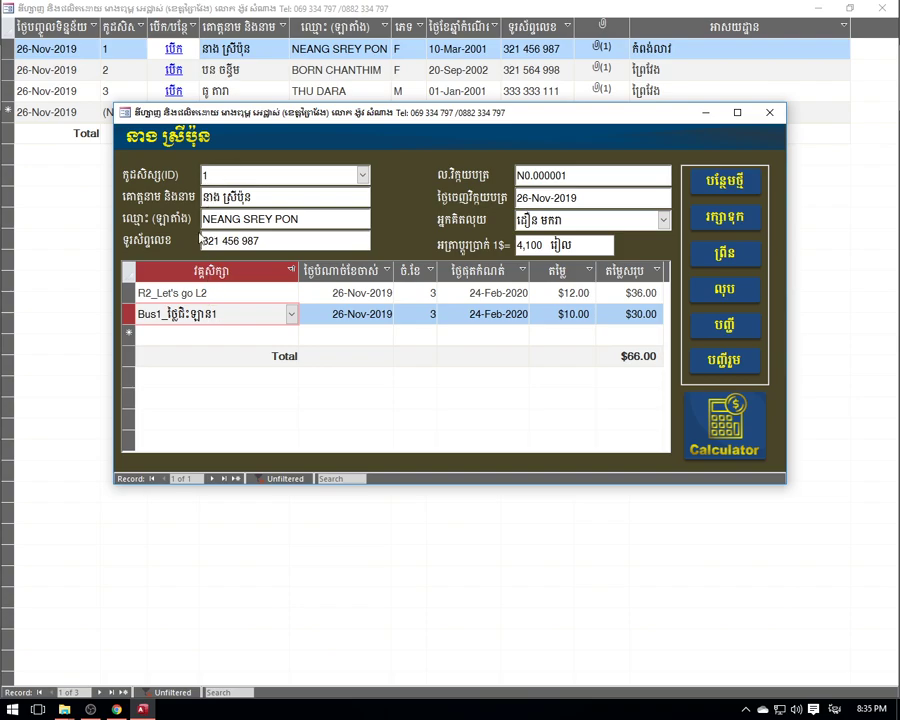
{"action": "left_click", "coordinate": [213, 294]}
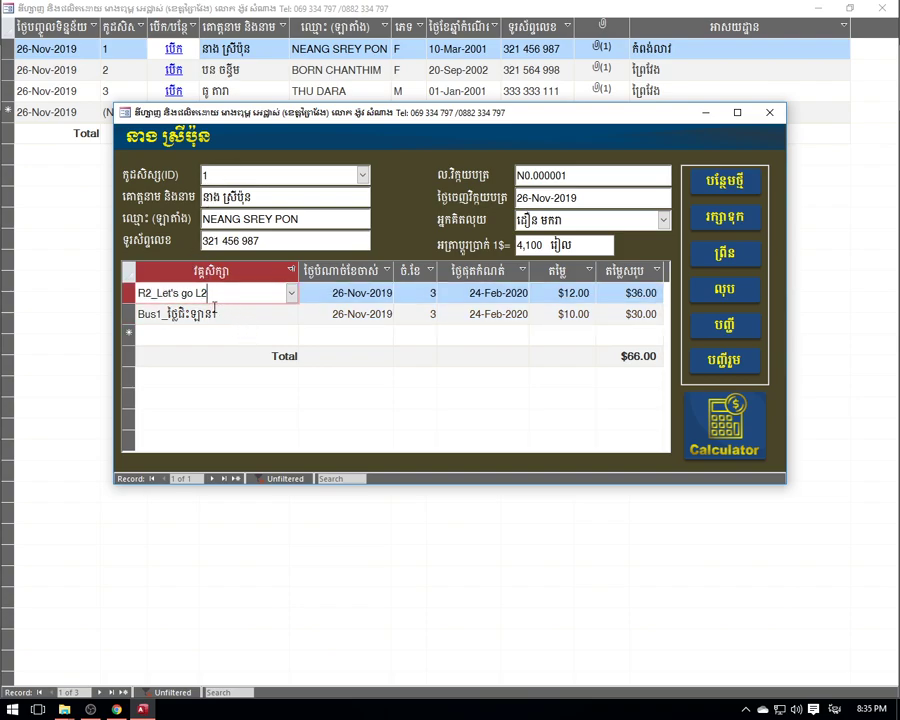
{"action": "left_click", "coordinate": [205, 314]}
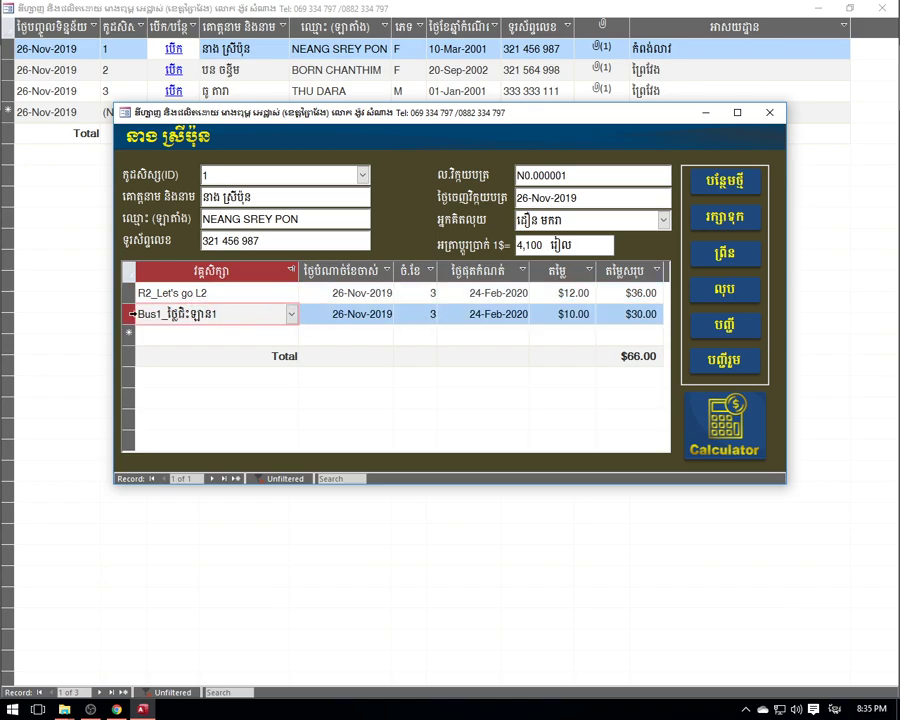
{"action": "left_click", "coordinate": [127, 314]}
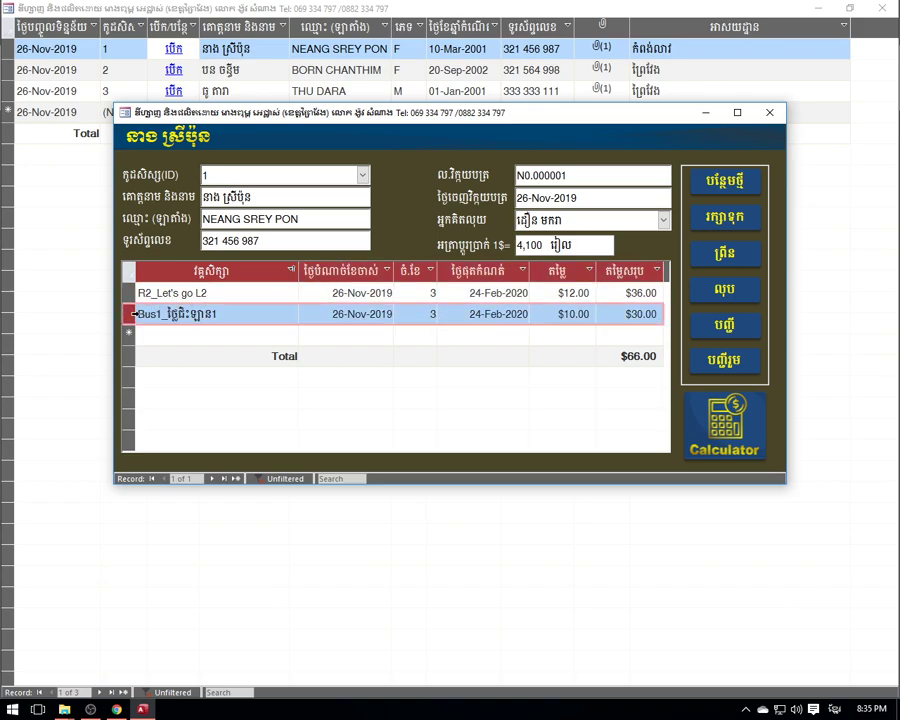
{"action": "left_click", "coordinate": [188, 293]}
{"action": "left_click", "coordinate": [127, 293]}
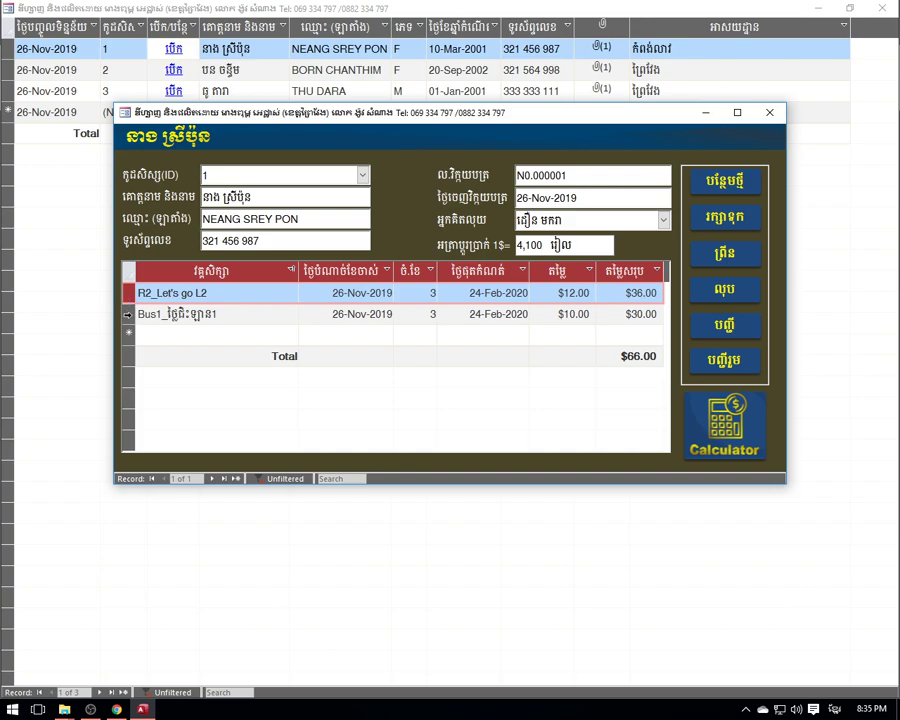
{"action": "left_click", "coordinate": [247, 309]}
{"action": "key", "text": "Up"}
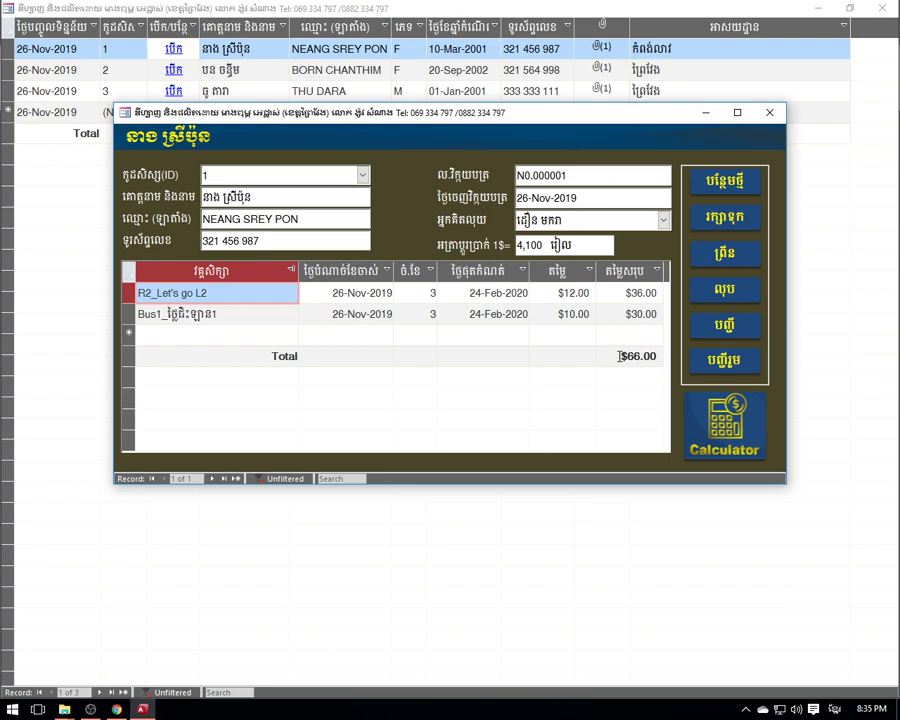
{"action": "left_click", "coordinate": [724, 216]}
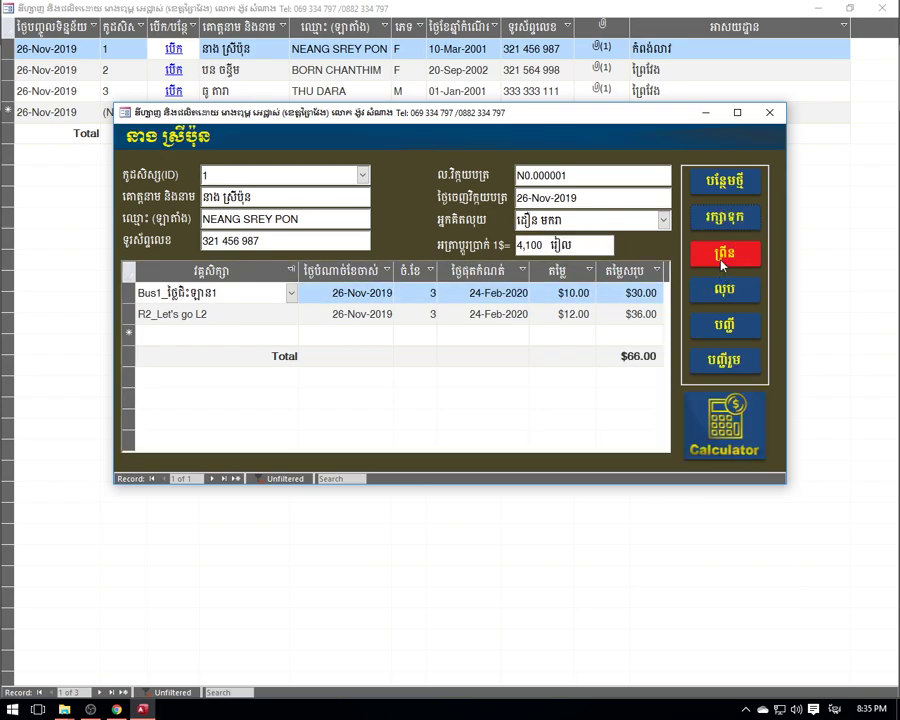
- Preview the tblInvoices report showing $66.00 and 270,600 riel
{"action": "left_click", "coordinate": [724, 256]}
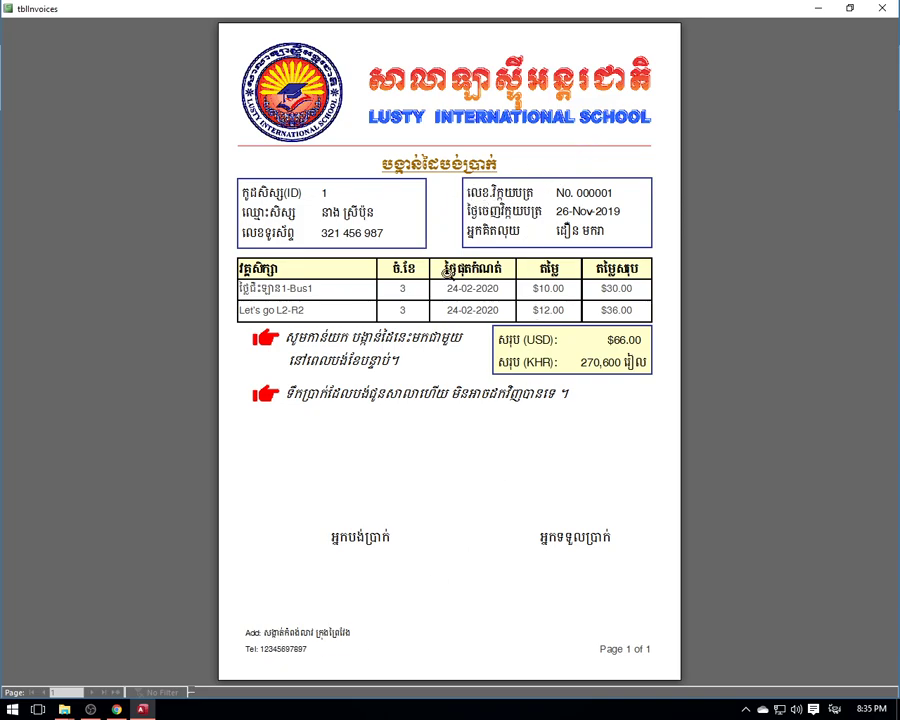
{"action": "scroll", "coordinate": [282, 61], "scroll_direction": "down", "scroll_amount": 1}
{"action": "scroll", "coordinate": [282, 61], "scroll_direction": "up", "scroll_amount": 1}
- Toggle the invoice report between Report View and maximized Print Preview, then close it
{"action": "right_click", "coordinate": [461, 7]}
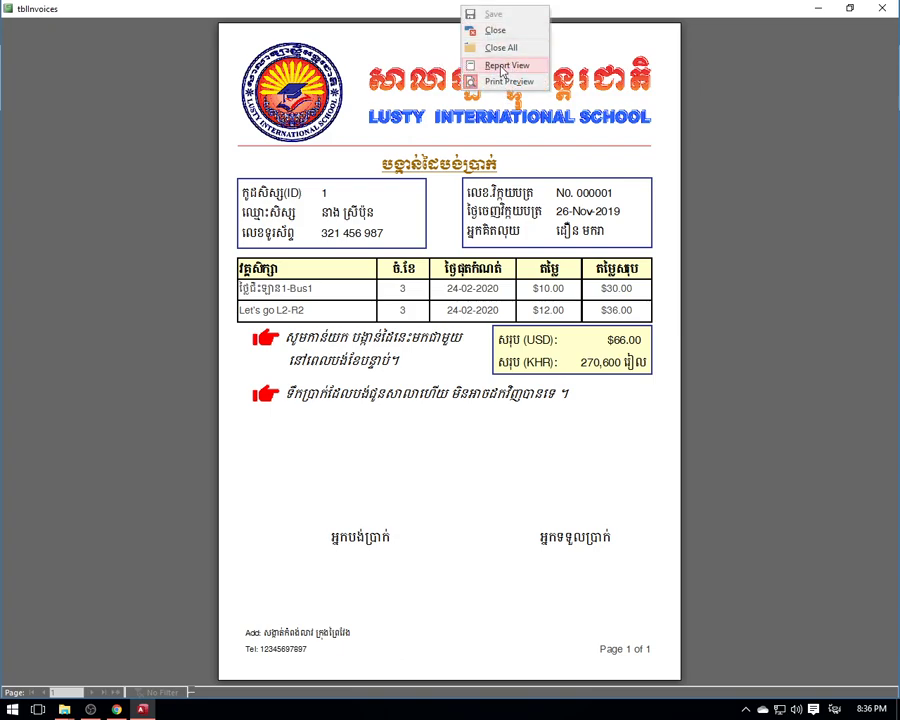
{"action": "left_click", "coordinate": [501, 67]}
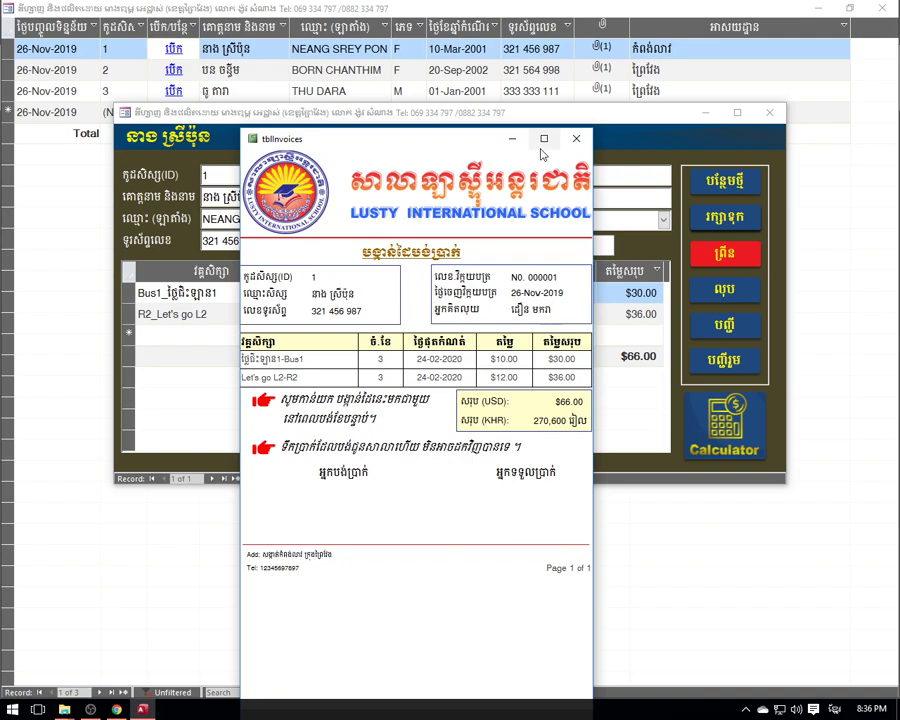
{"action": "left_click", "coordinate": [543, 139]}
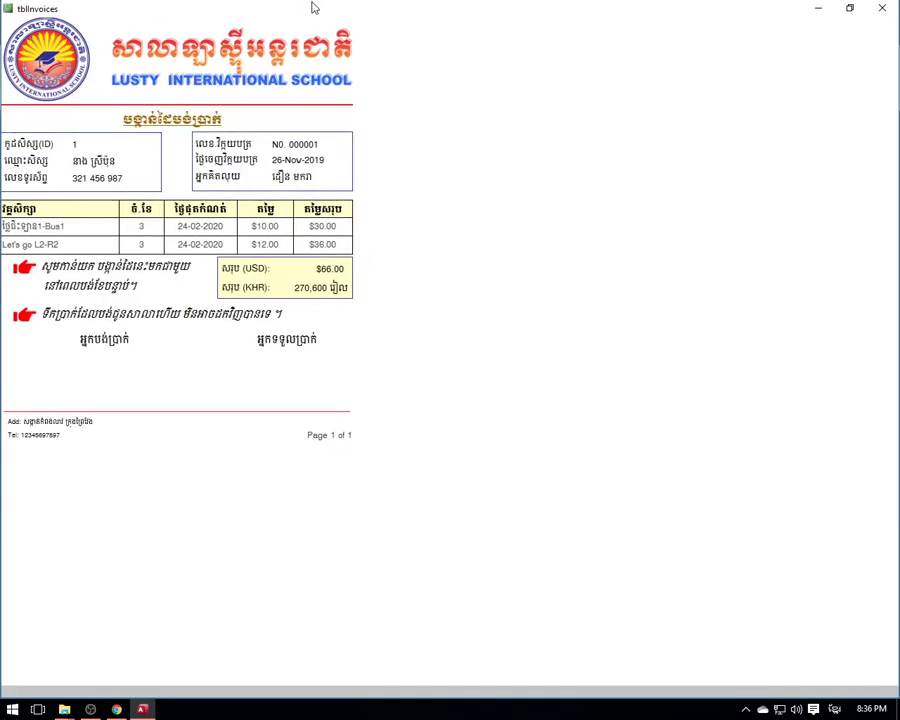
{"action": "right_click", "coordinate": [305, 15]}
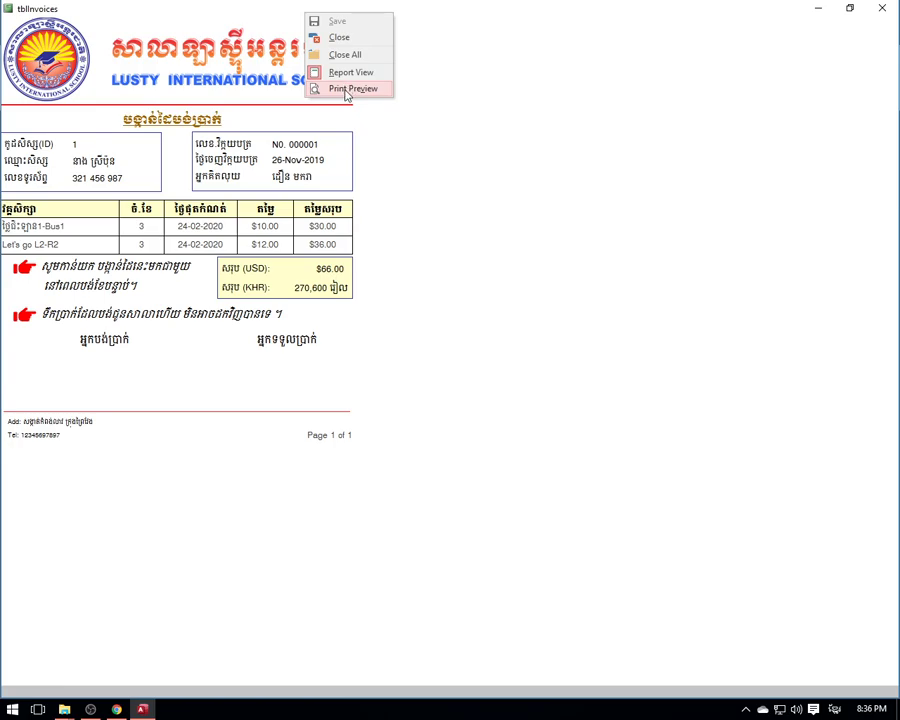
{"action": "left_click", "coordinate": [346, 91]}
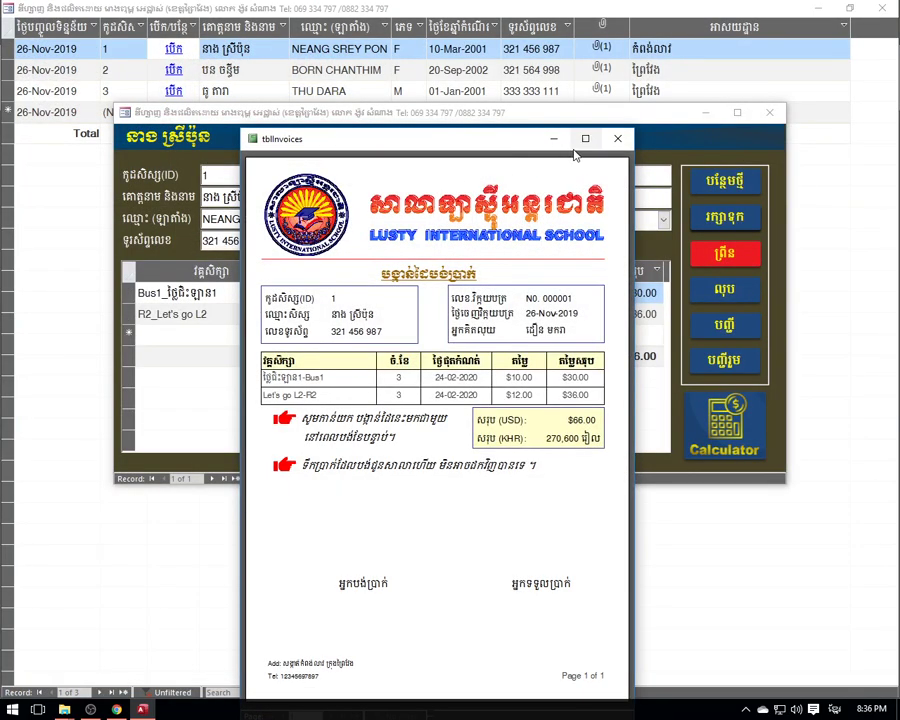
{"action": "left_click", "coordinate": [585, 139]}
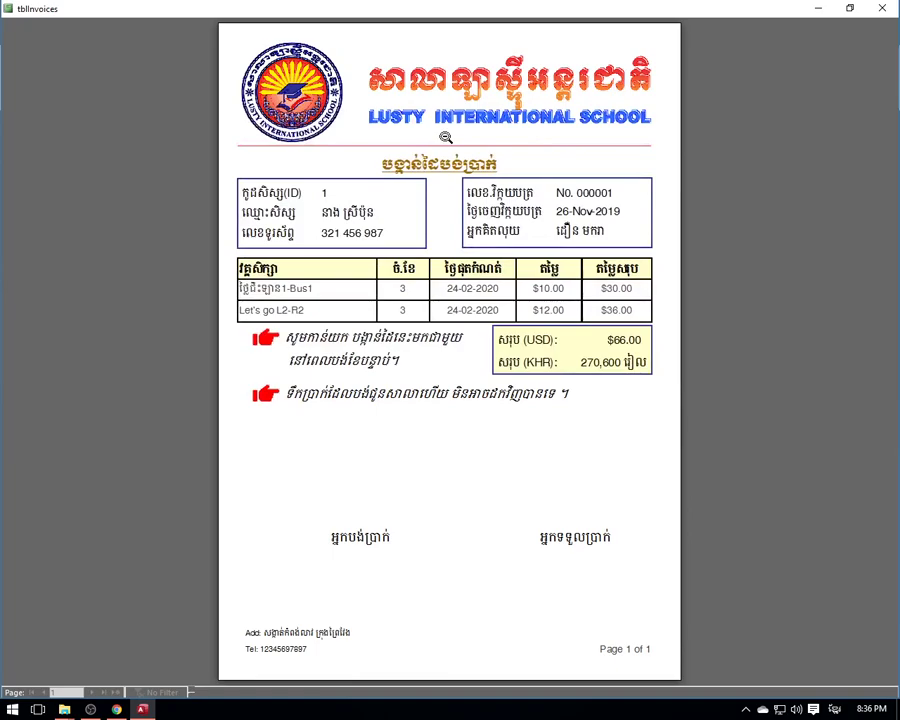
{"action": "right_click", "coordinate": [364, 293]}
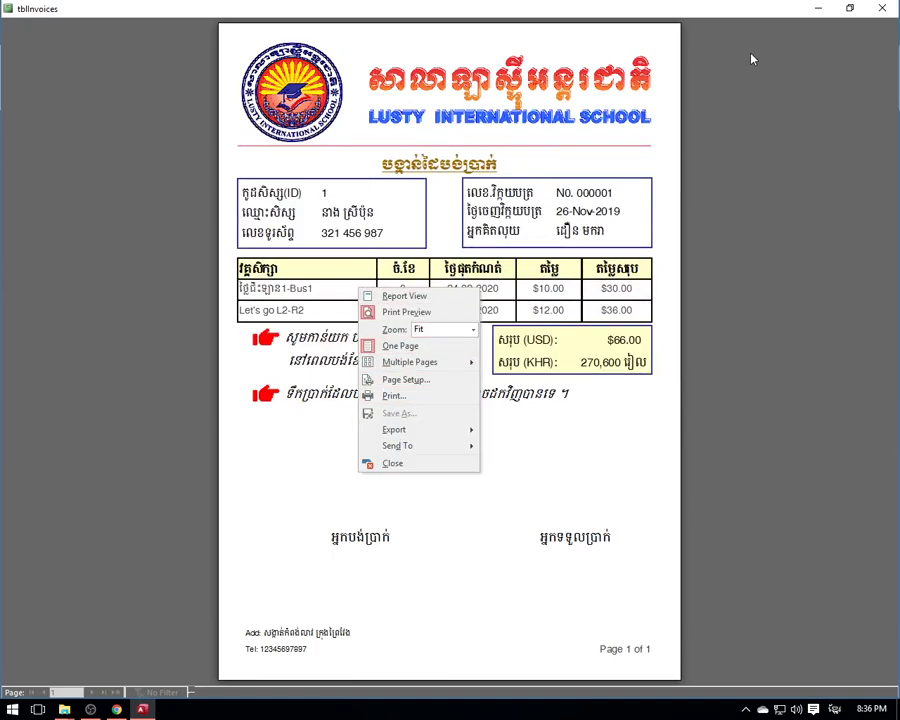
{"action": "left_click", "coordinate": [882, 8]}
- Reopen the invoice preview, explore its page and print options, and close it
{"action": "left_click", "coordinate": [726, 258]}
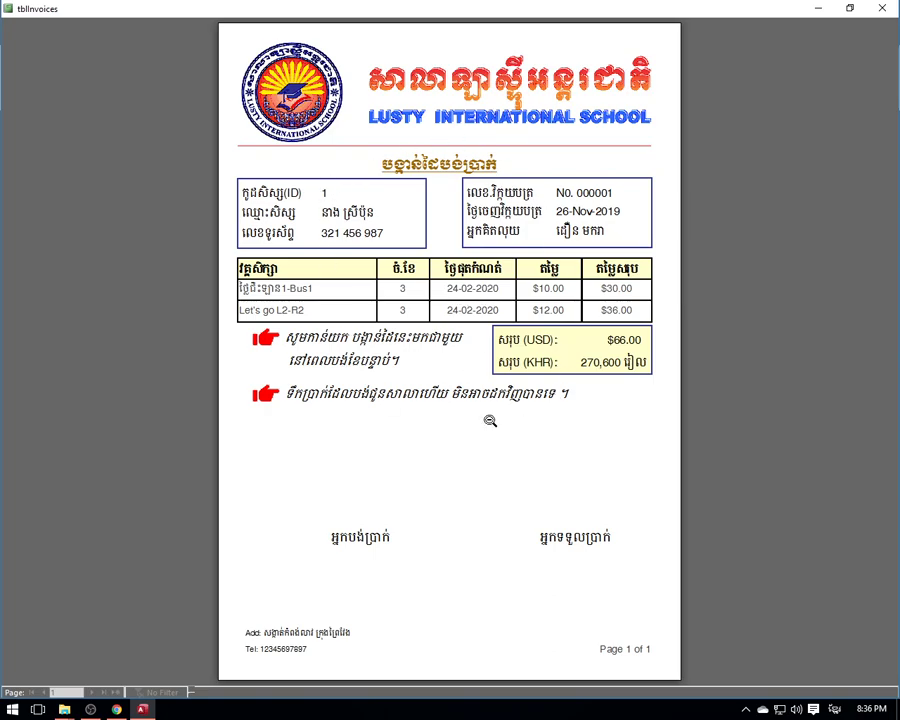
{"action": "right_click", "coordinate": [414, 287]}
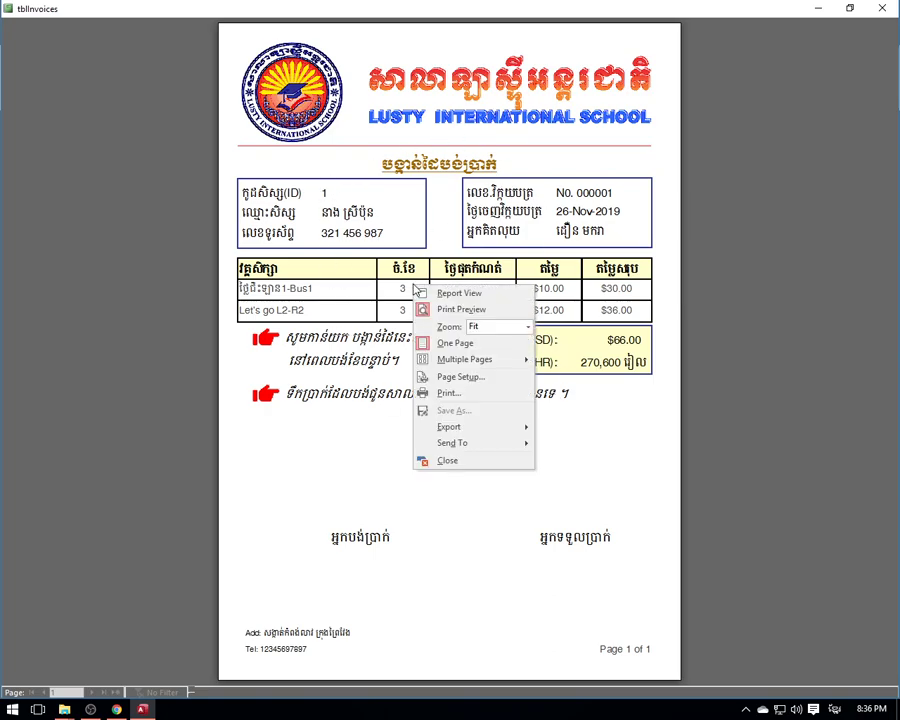
{"action": "right_click", "coordinate": [423, 193]}
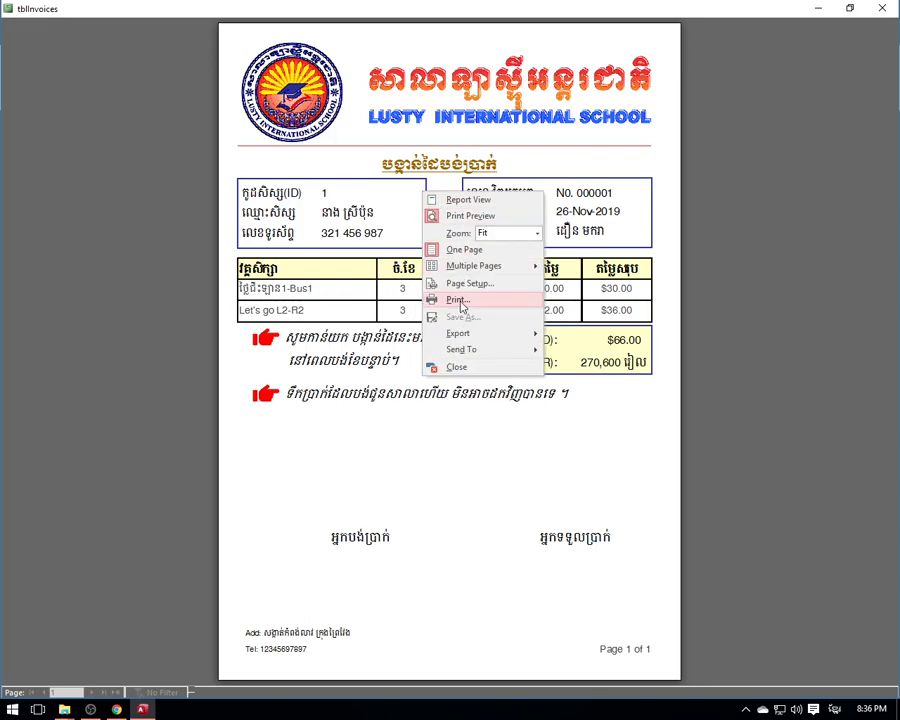
{"action": "left_click", "coordinate": [570, 6]}
{"action": "right_click", "coordinate": [467, 191]}
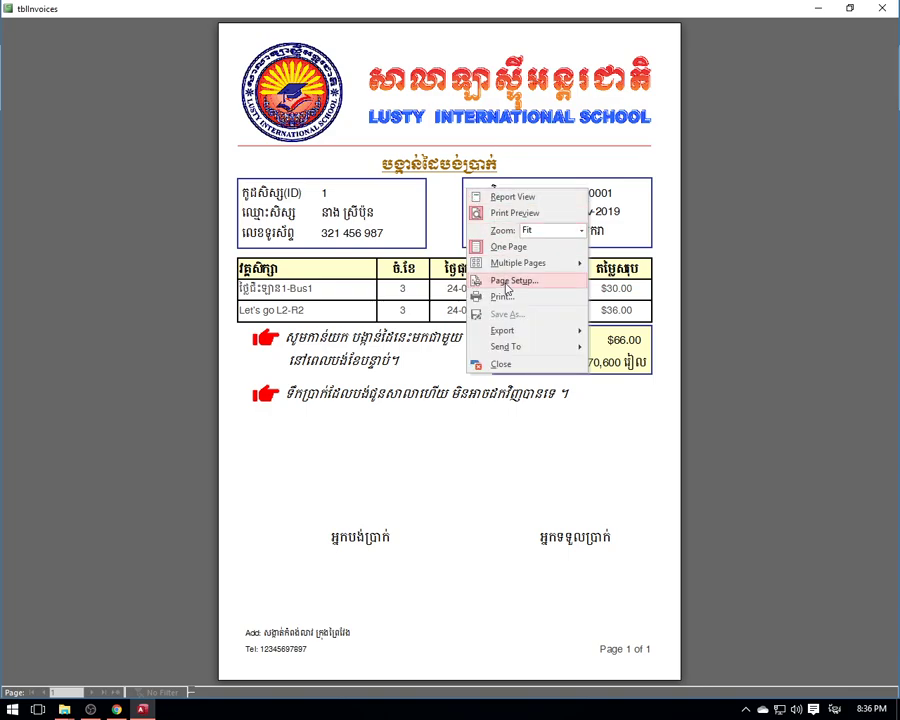
{"action": "left_click", "coordinate": [615, 13]}
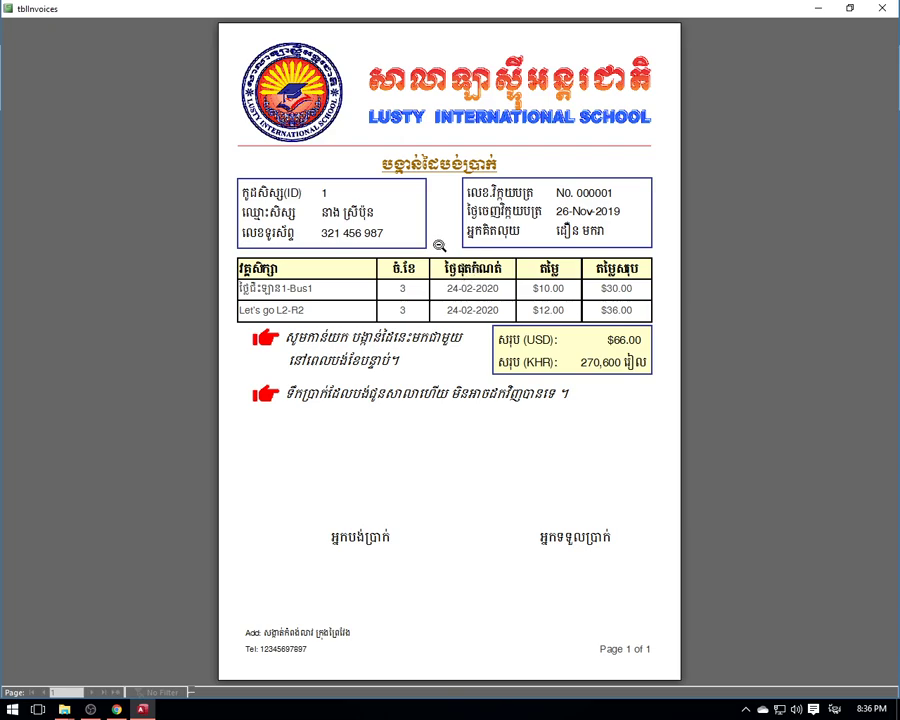
{"action": "right_click", "coordinate": [437, 241]}
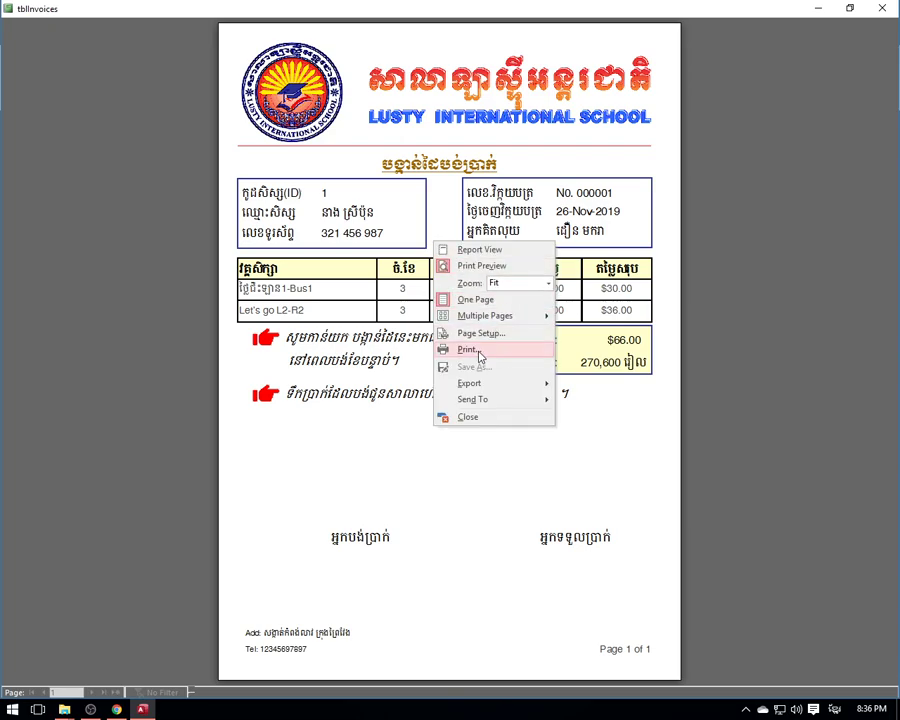
{"action": "right_click", "coordinate": [460, 205]}
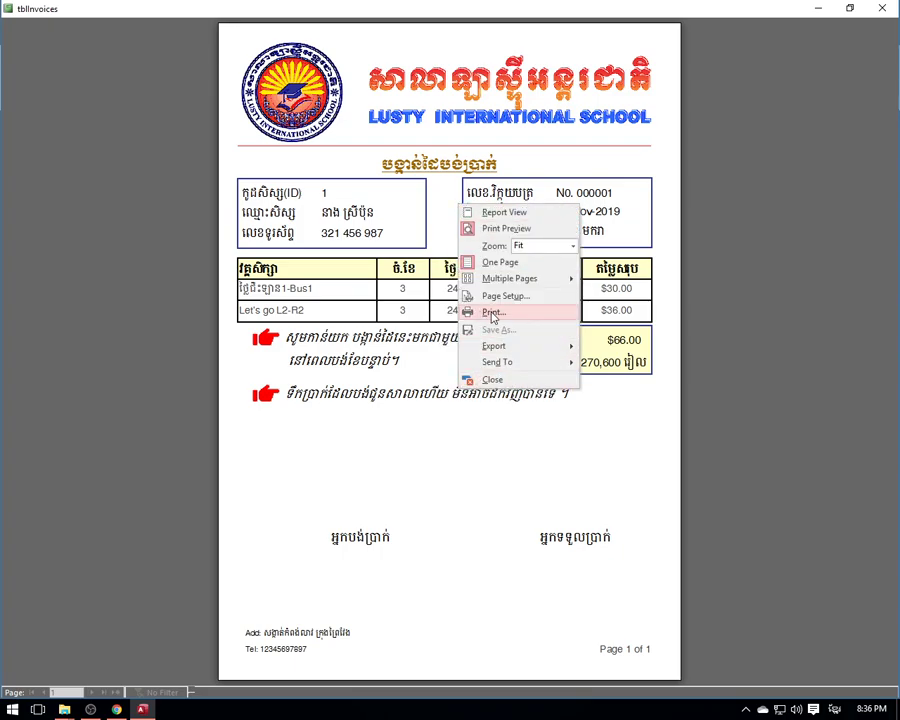
{"action": "right_click", "coordinate": [399, 261]}
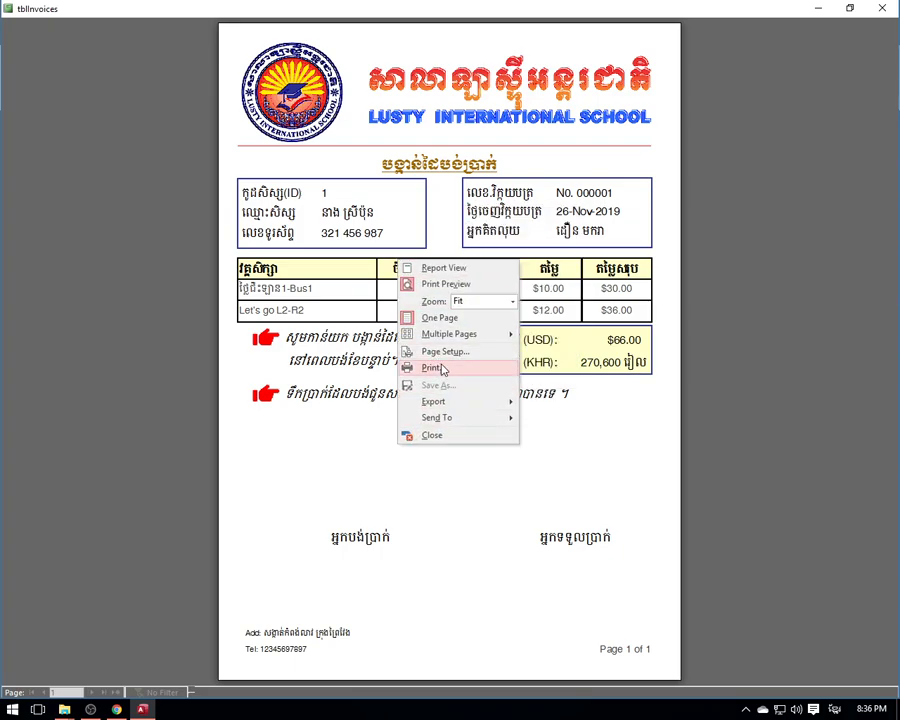
{"action": "left_click", "coordinate": [883, 10]}
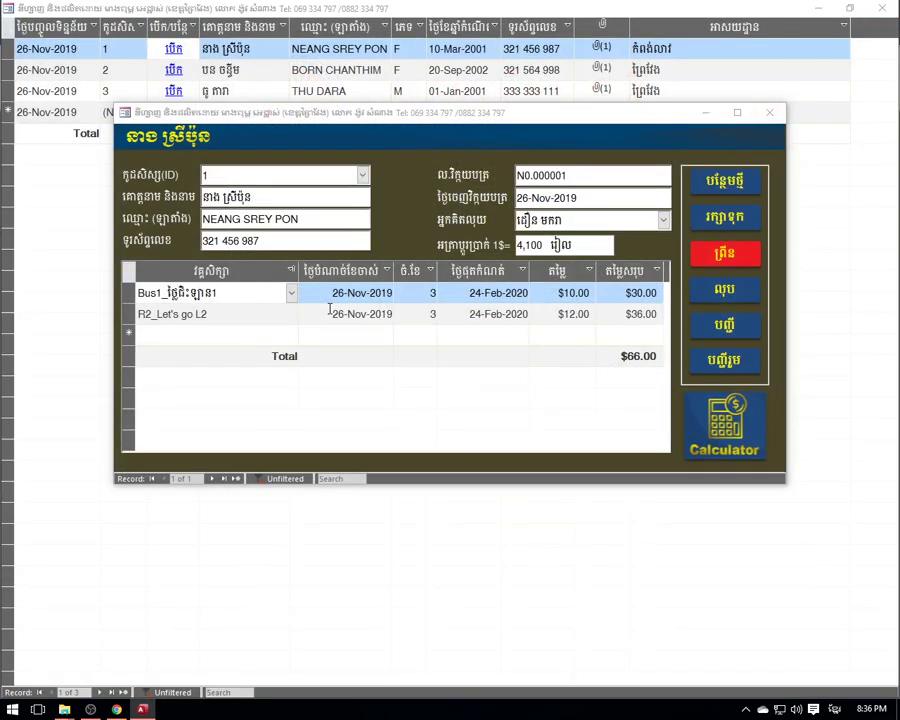
- Change the second invoice line's item to R1_Let's go L1
{"action": "left_click", "coordinate": [288, 297]}
{"action": "left_click", "coordinate": [293, 298]}
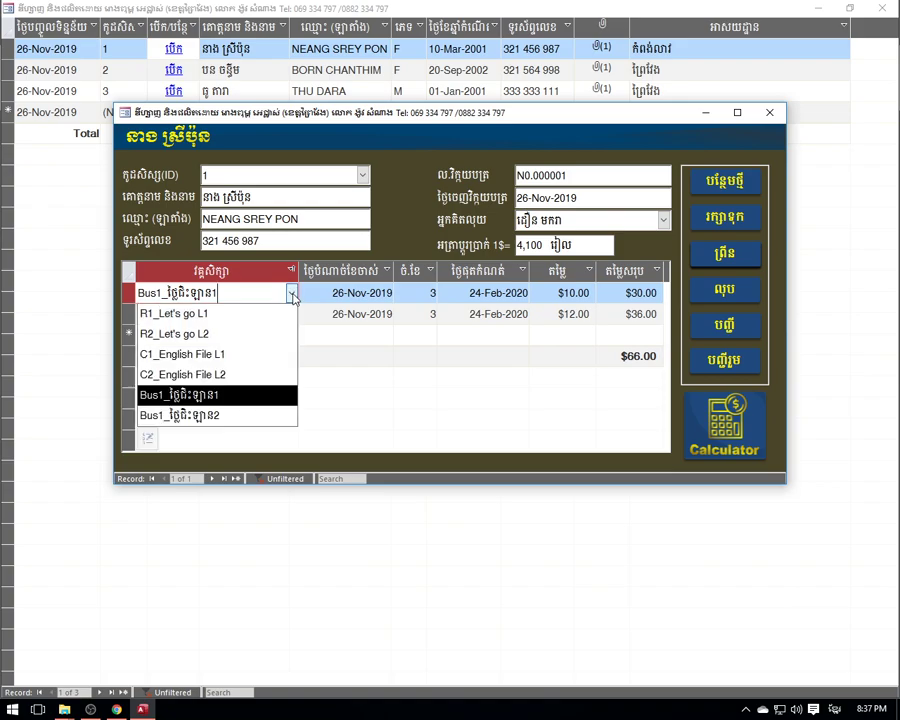
{"action": "left_click", "coordinate": [293, 298]}
{"action": "left_click", "coordinate": [261, 314]}
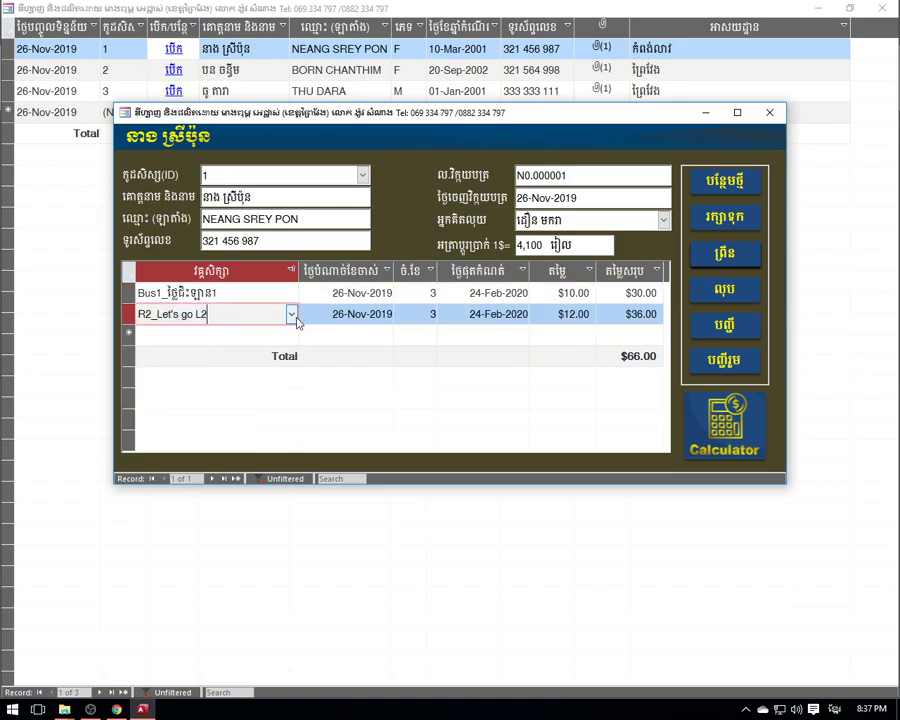
{"action": "left_click", "coordinate": [291, 316]}
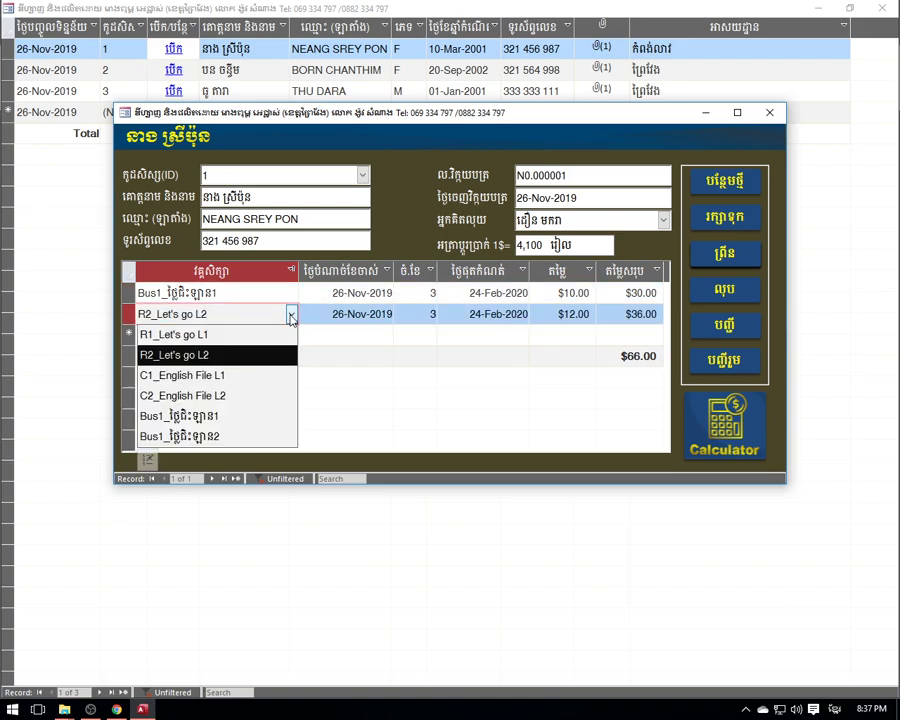
{"action": "left_click", "coordinate": [226, 336]}
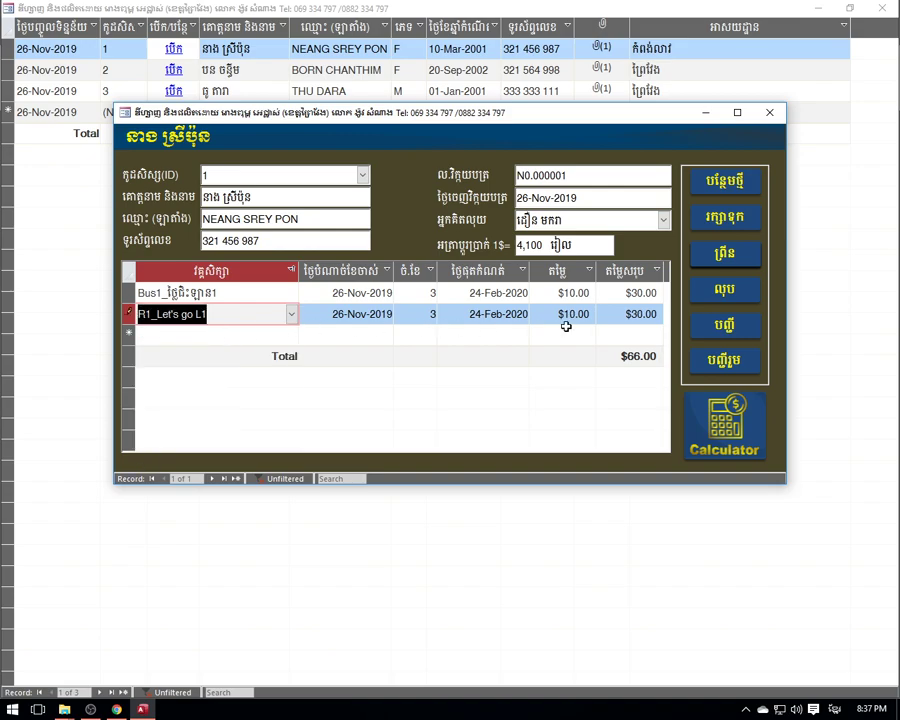
- Step through the course lines' total cells so the invoice total refreshes to $60.00
{"action": "left_click", "coordinate": [608, 312]}
{"action": "left_click", "coordinate": [627, 298]}
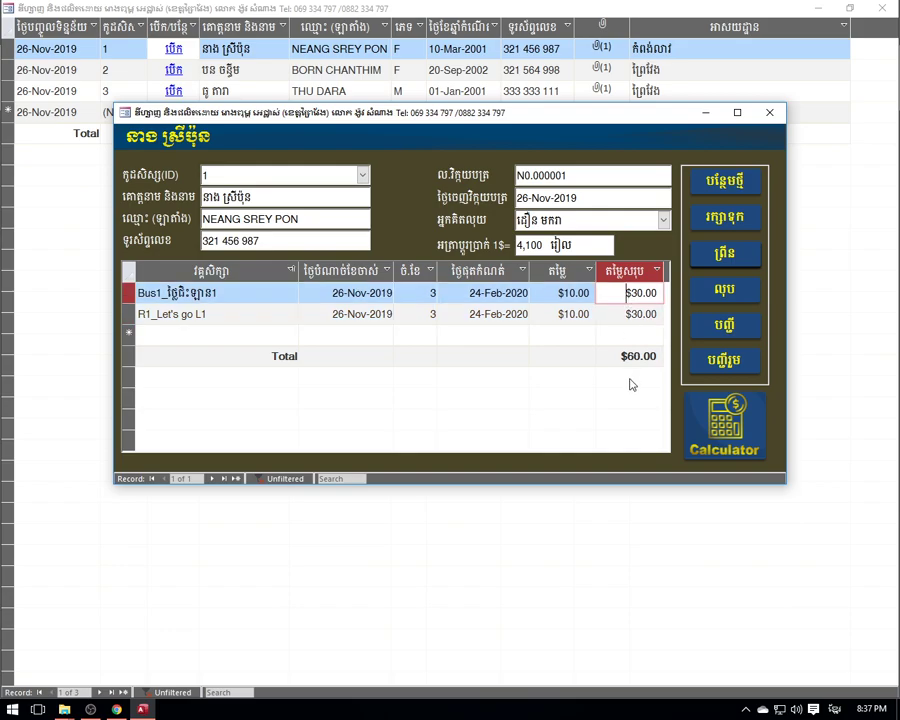
{"action": "key", "text": "Down"}
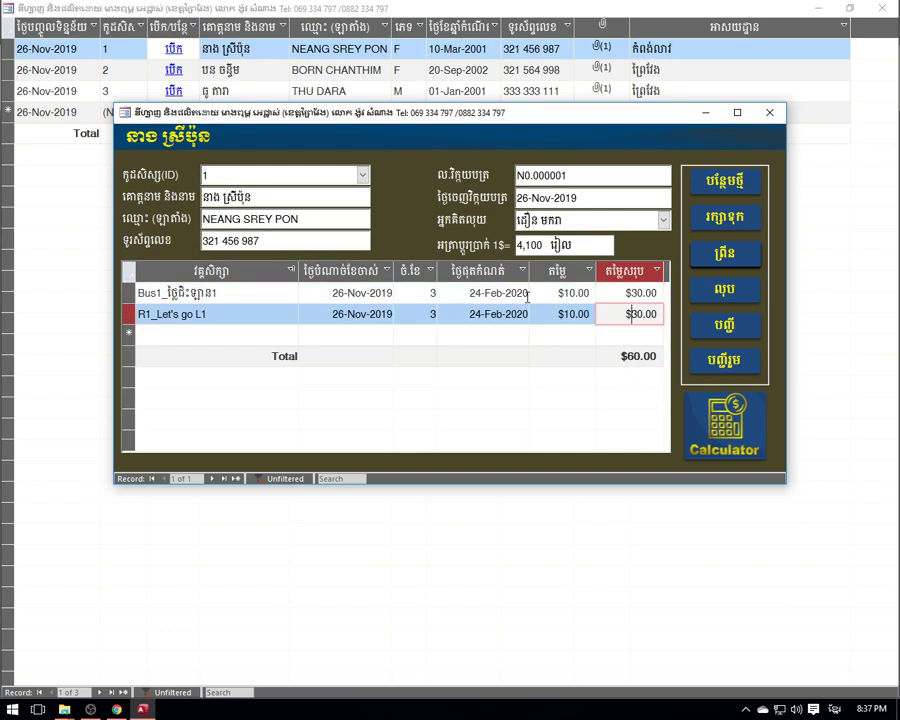
{"action": "left_click", "coordinate": [439, 292]}
{"action": "left_click", "coordinate": [350, 293]}
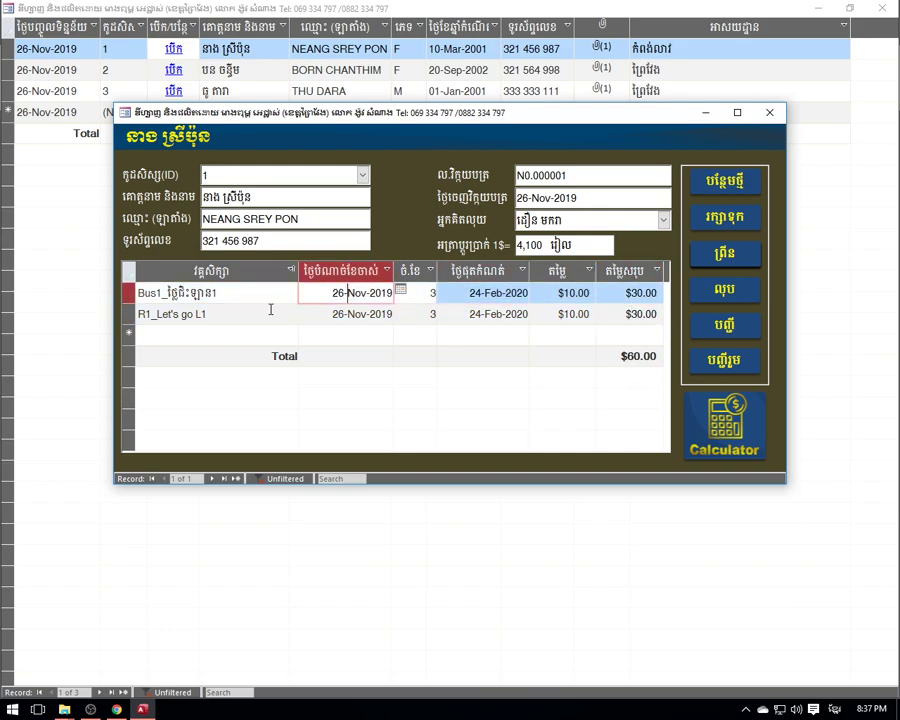
{"action": "left_click", "coordinate": [249, 312]}
- Preview the printable invoice report, close it, and preview it again
{"action": "left_click", "coordinate": [735, 252]}
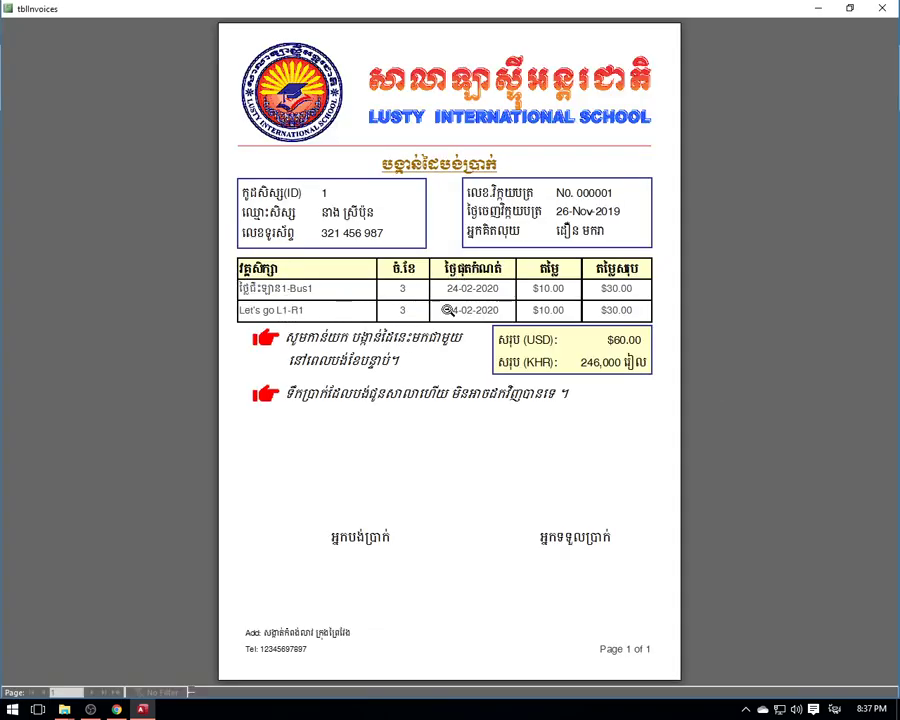
{"action": "key", "text": "Escape"}
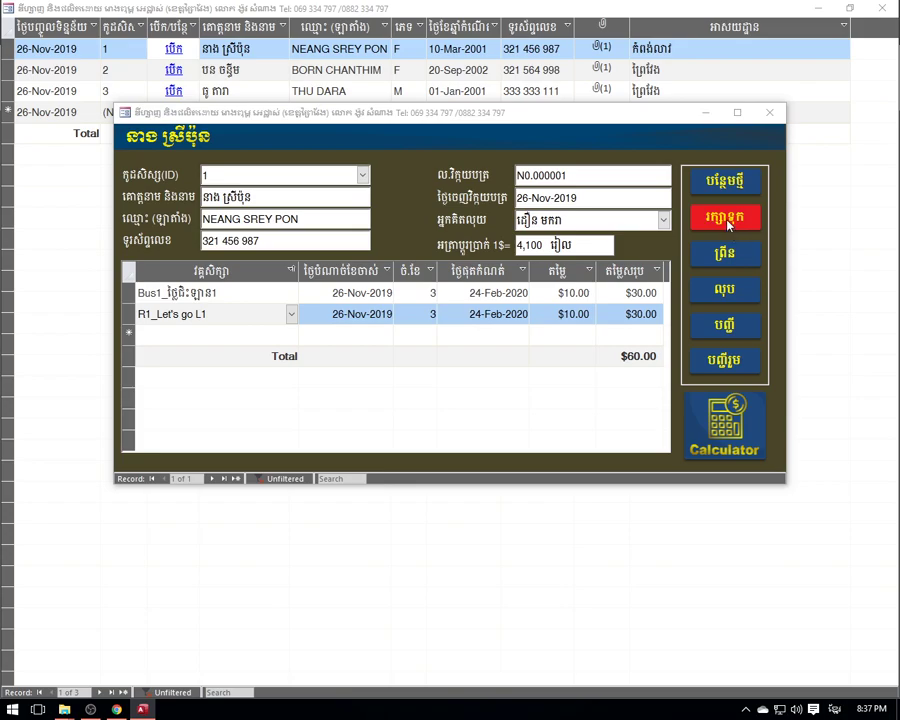
{"action": "left_click", "coordinate": [555, 292]}
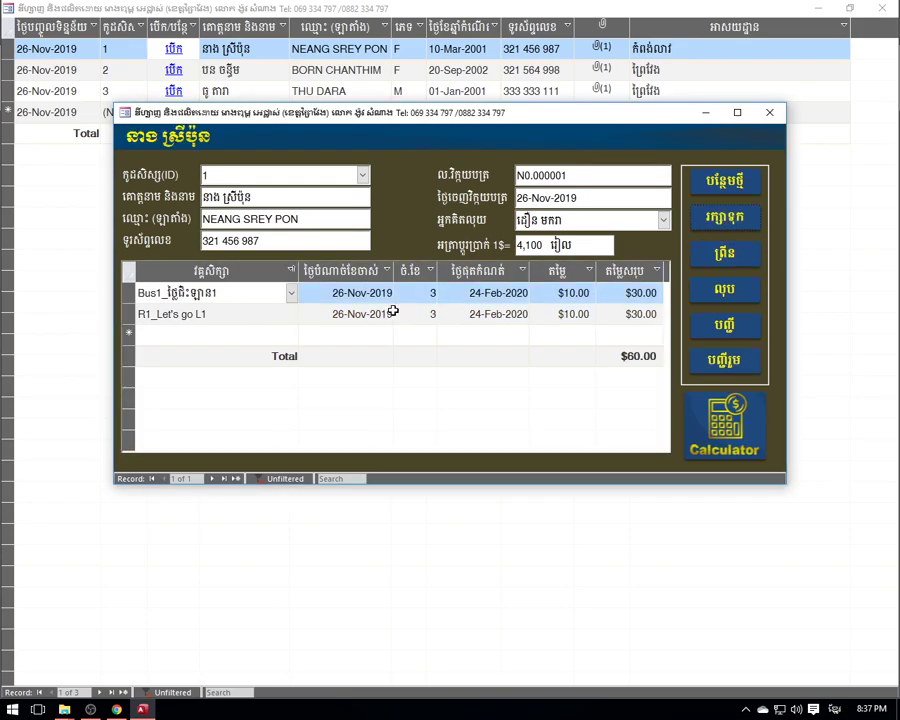
{"action": "left_click", "coordinate": [724, 252]}
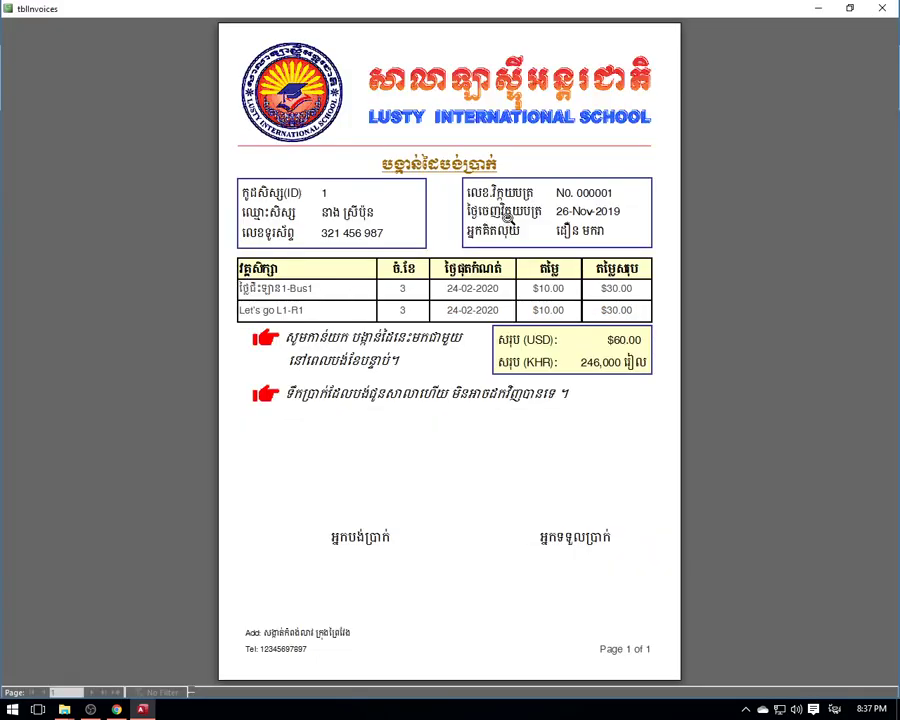
{"action": "left_click", "coordinate": [889, 8]}
{"action": "left_click", "coordinate": [724, 252]}
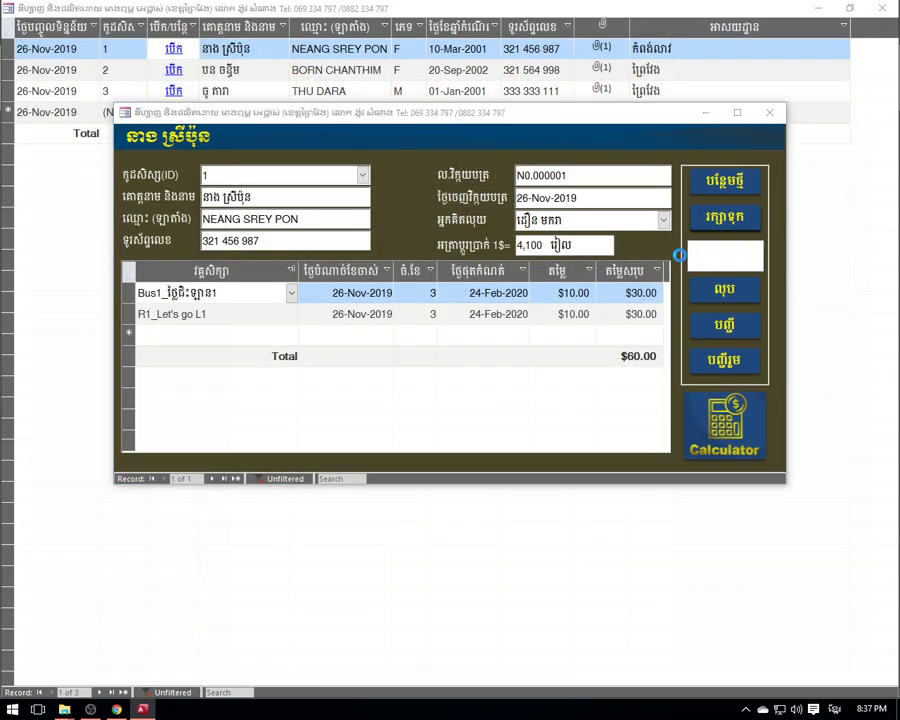
- Show the invoice preview's context menu with its PDF or XPS export options, then reopen it
{"action": "right_click", "coordinate": [396, 175]}
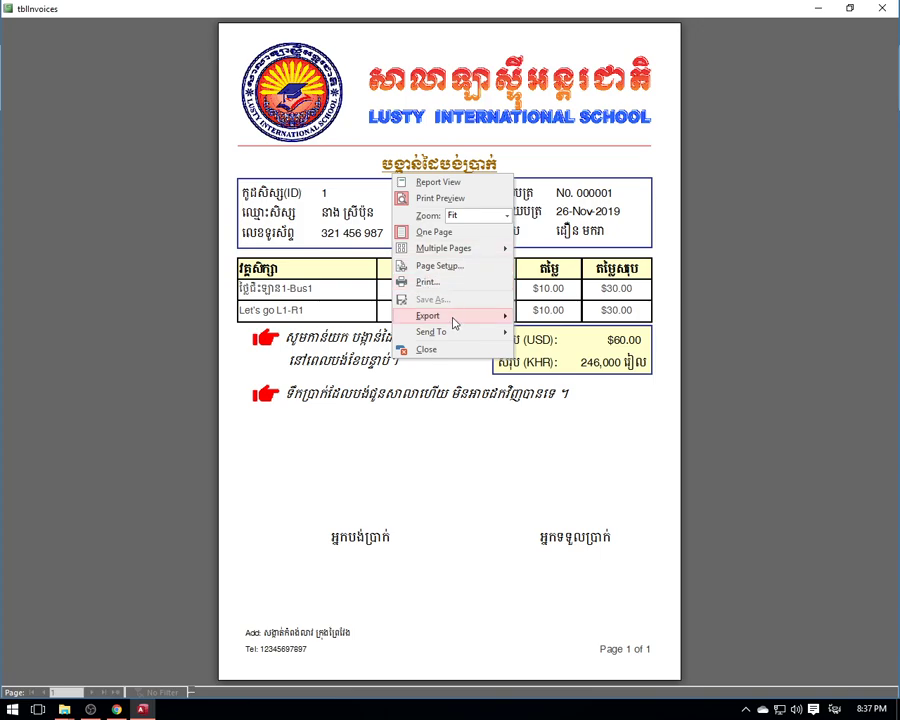
{"action": "mouse_move", "coordinate": [450, 318]}
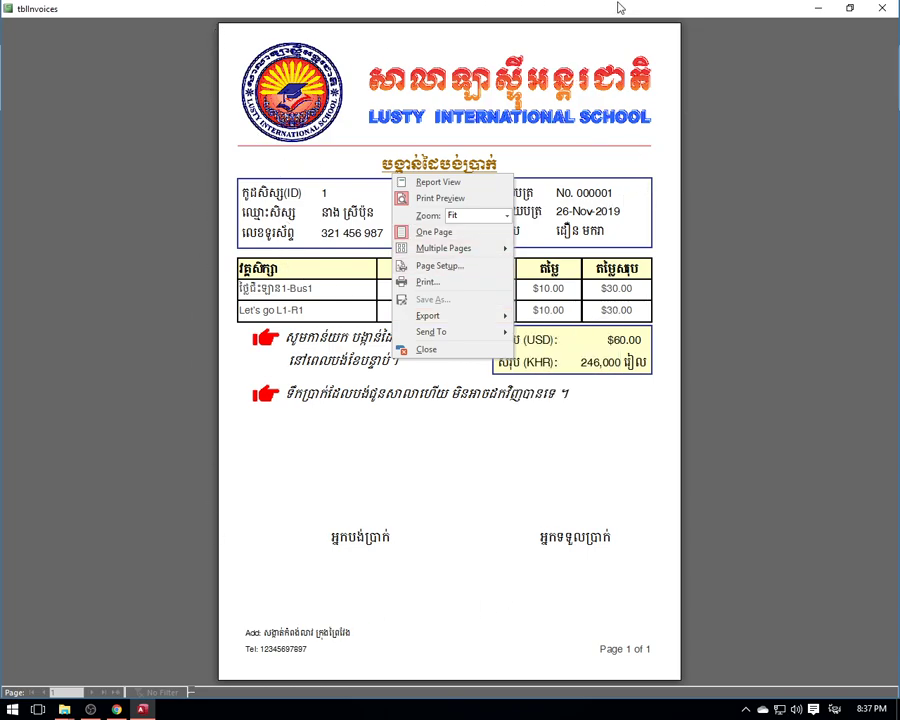
{"action": "left_click", "coordinate": [493, 12]}
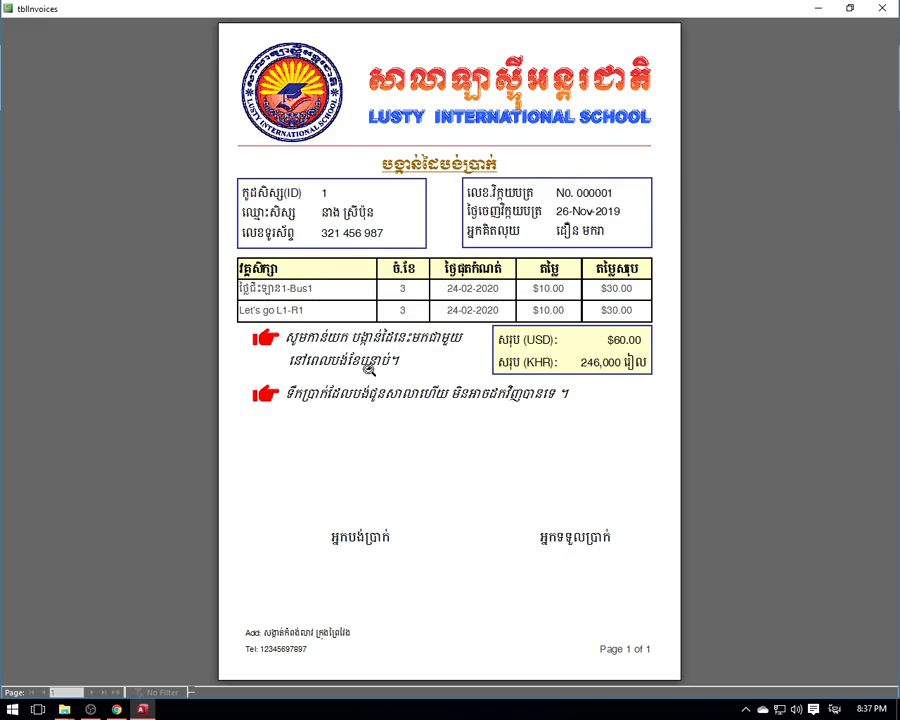
{"action": "right_click", "coordinate": [461, 217]}
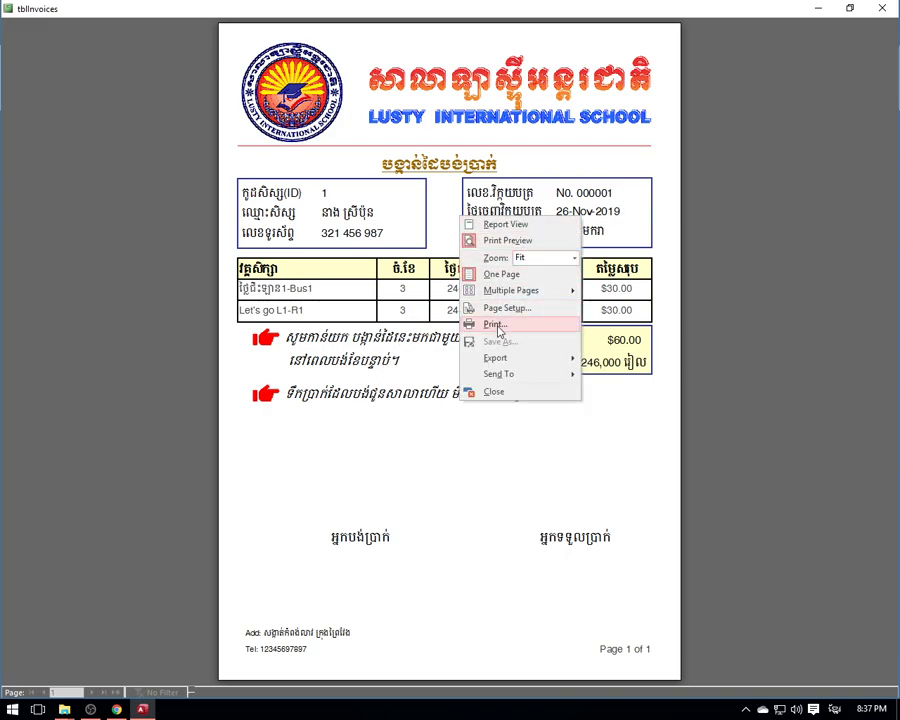
- Check the Print settings with Canon TS6100 series as printer, then close without printing, along with the preview
{"action": "left_click", "coordinate": [496, 325]}
{"action": "left_click", "coordinate": [405, 207]}
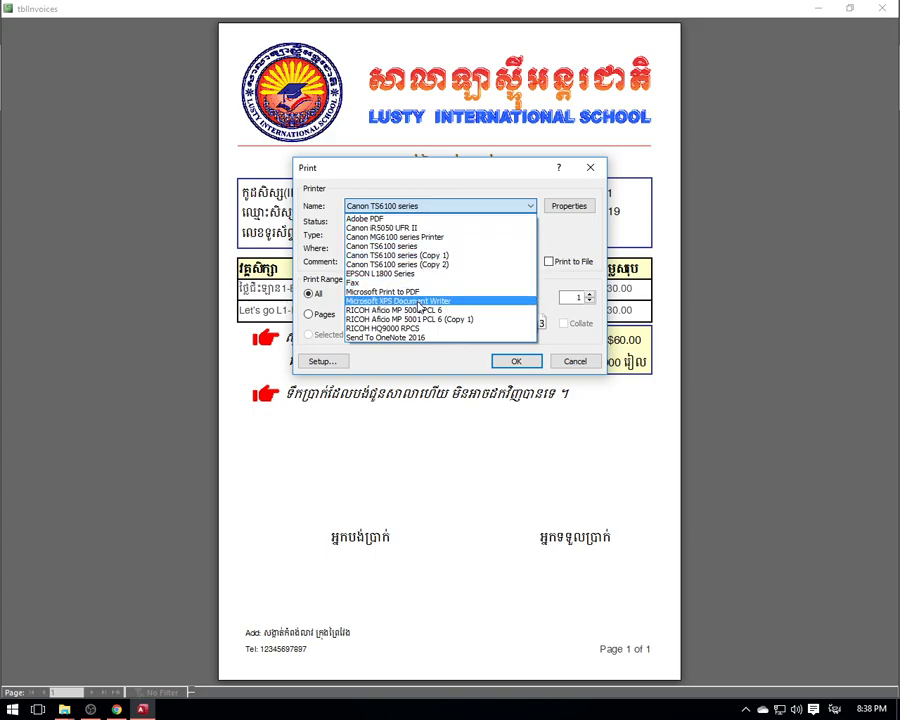
{"action": "left_click", "coordinate": [600, 168]}
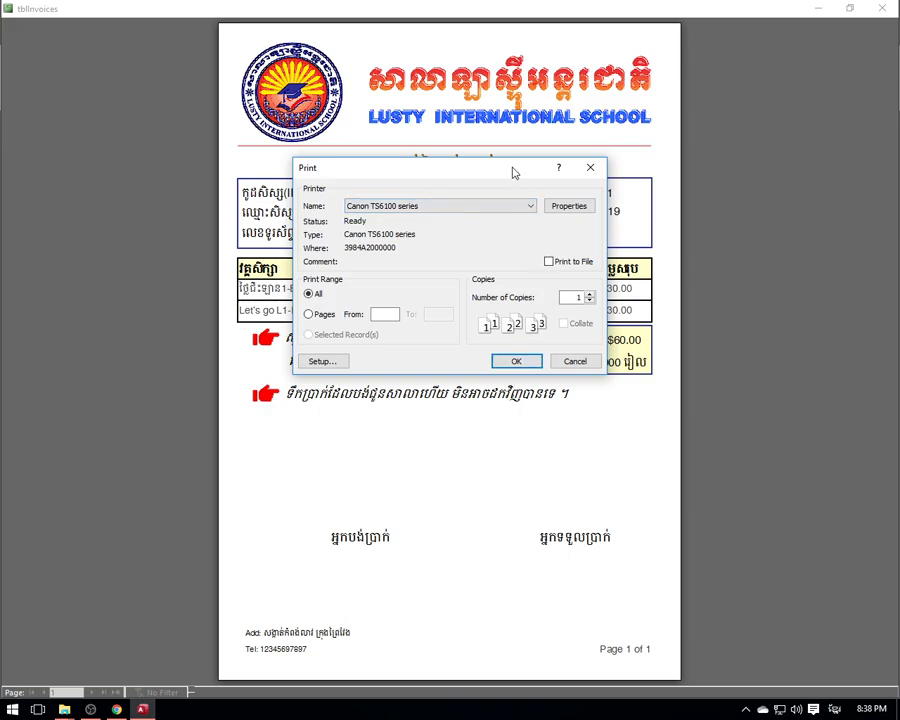
{"action": "left_click_drag", "start_coordinate": [512, 173], "coordinate": [484, 98]}
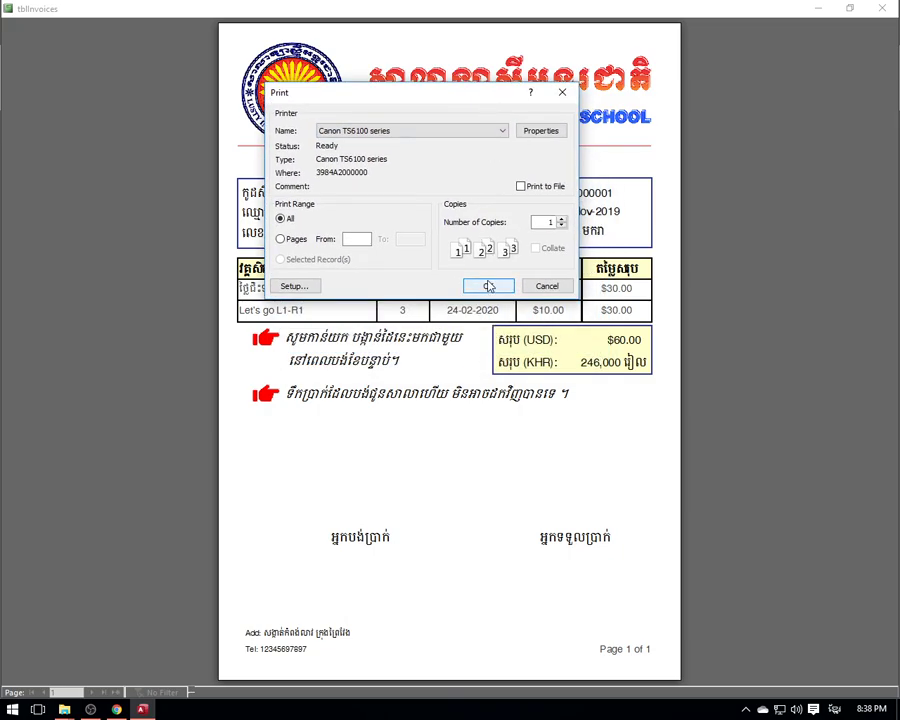
{"action": "left_click_drag", "start_coordinate": [490, 98], "coordinate": [470, 89]}
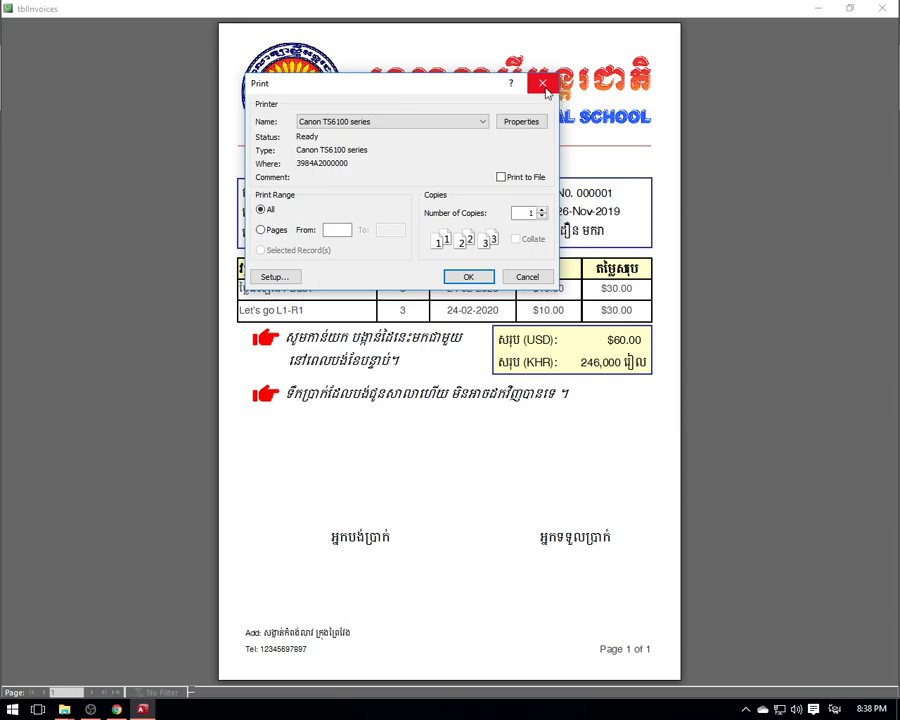
{"action": "left_click", "coordinate": [544, 88]}
{"action": "left_click", "coordinate": [882, 8]}
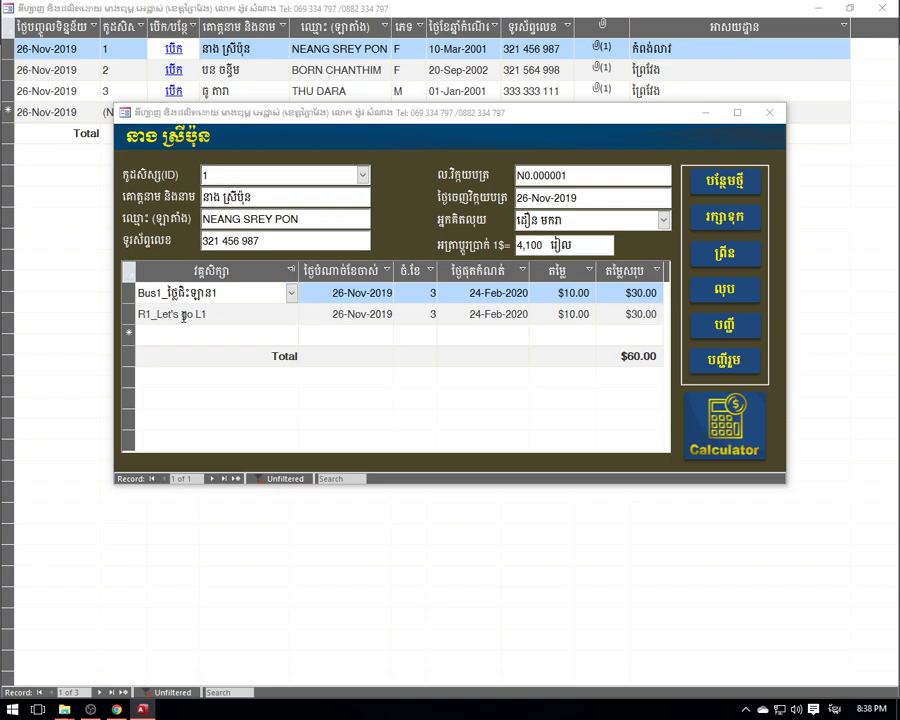
- Close the invoice and student forms and open the class list for R2 Let's go L2
{"action": "left_click", "coordinate": [767, 115]}
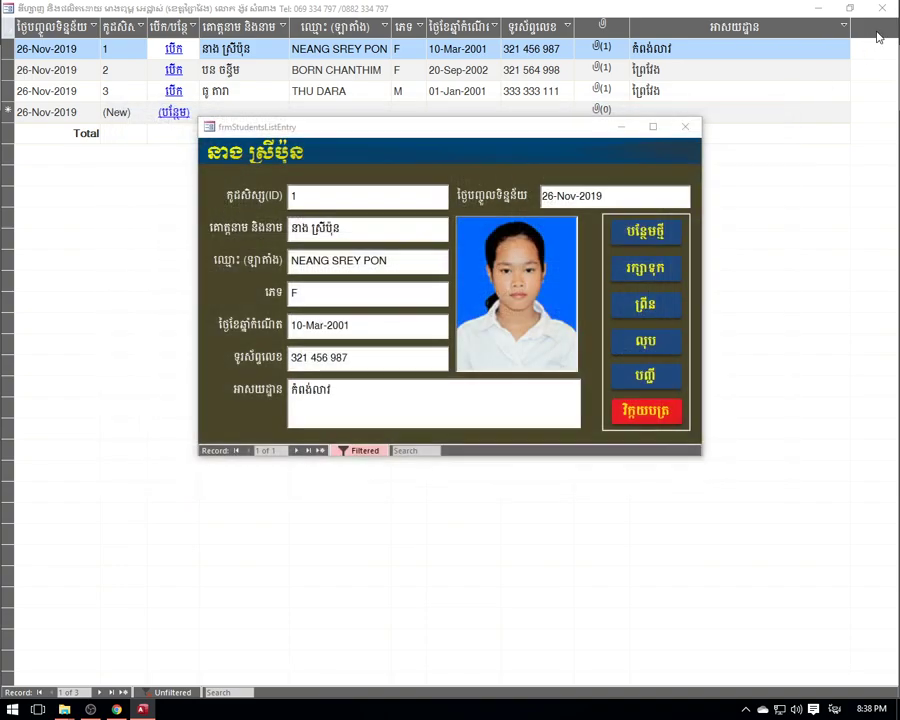
{"action": "left_click", "coordinate": [685, 126]}
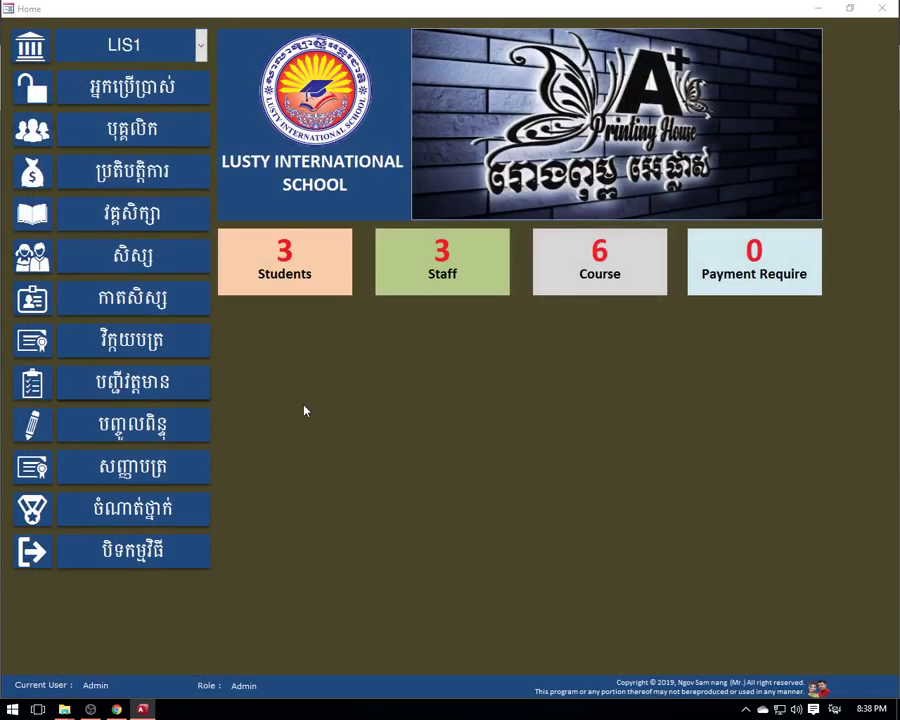
{"action": "left_click", "coordinate": [137, 390]}
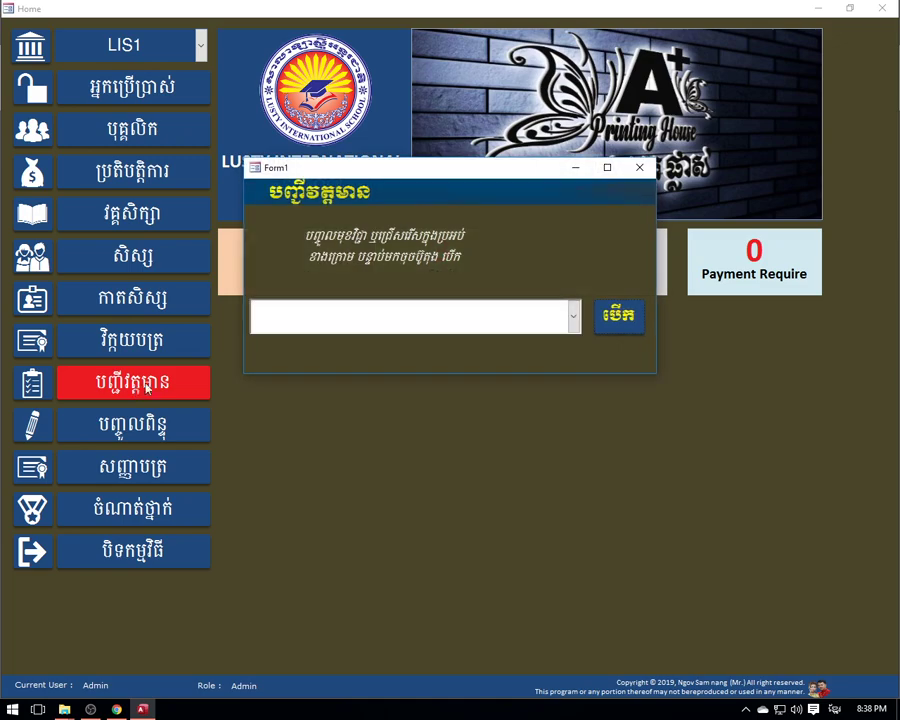
{"action": "left_click", "coordinate": [570, 317]}
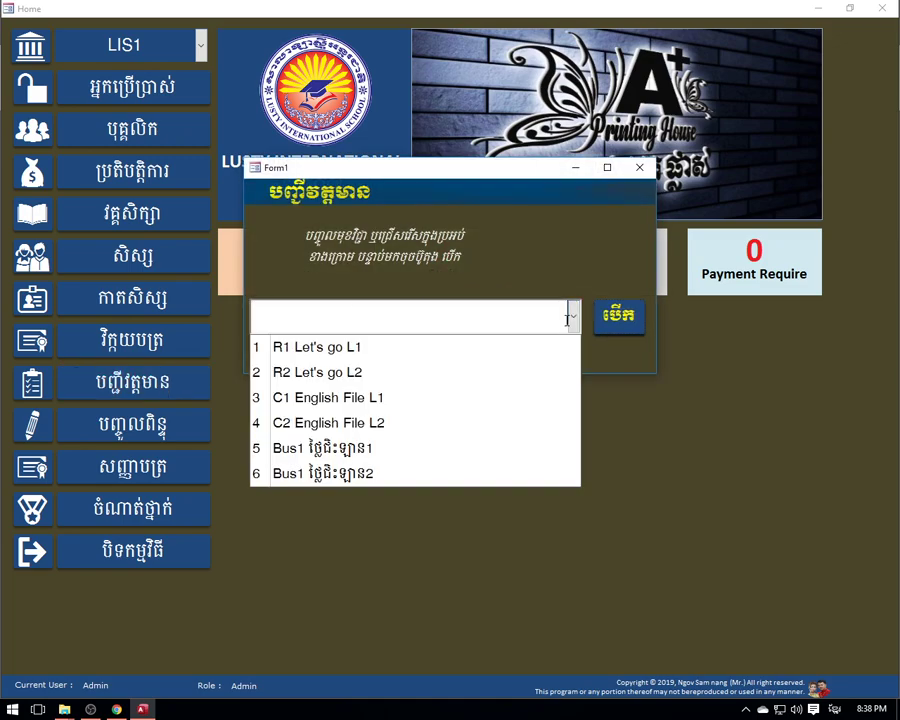
{"action": "left_click", "coordinate": [352, 374]}
{"action": "left_click", "coordinate": [619, 316]}
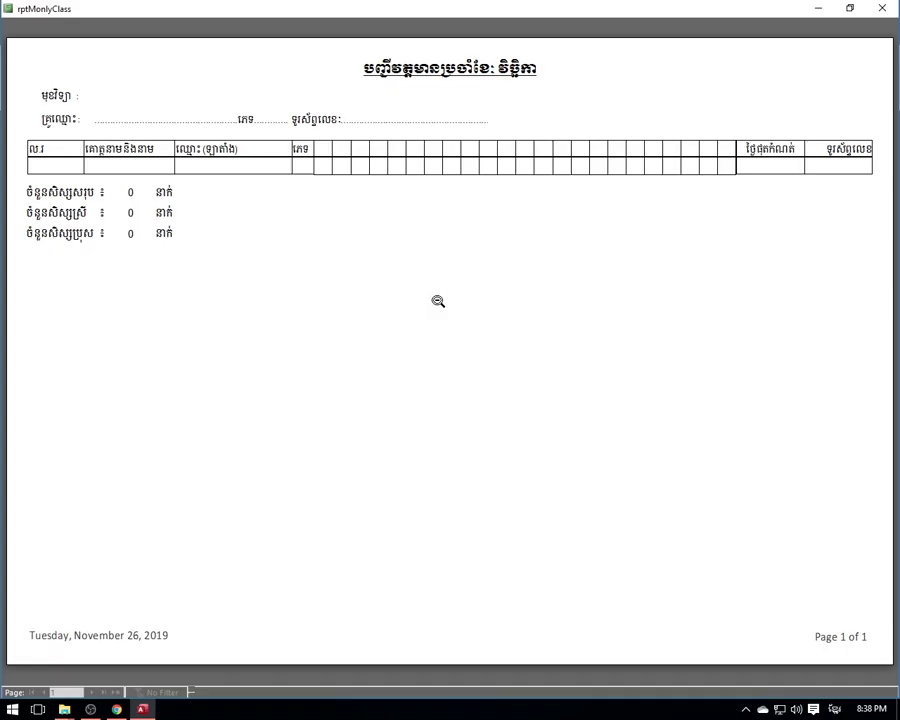
- Close the empty class list report and choose R1 Let's go L1 instead
{"action": "left_click", "coordinate": [882, 8]}
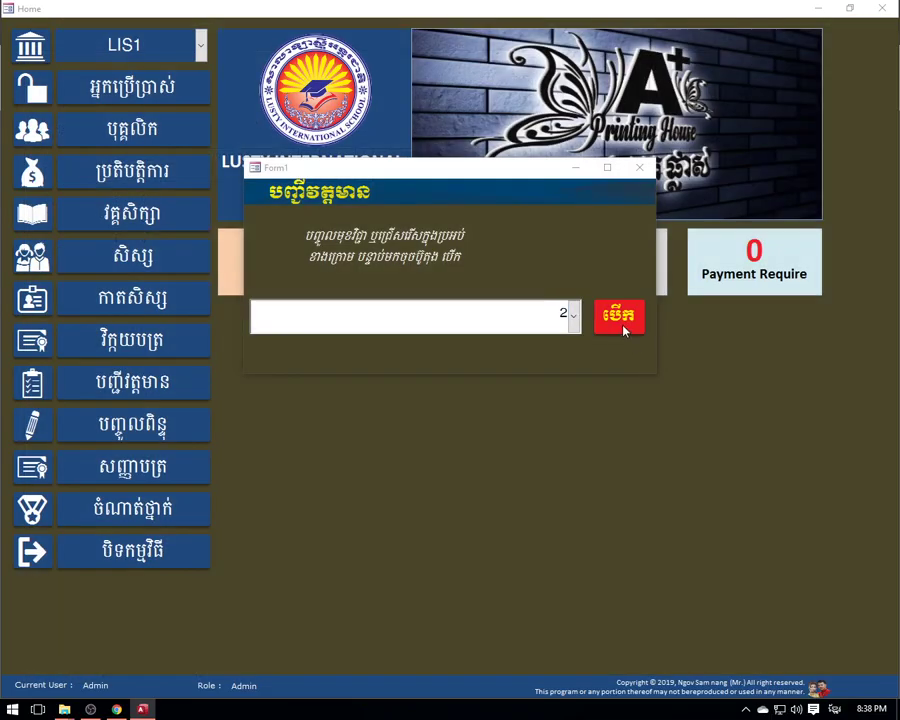
{"action": "left_click", "coordinate": [575, 315]}
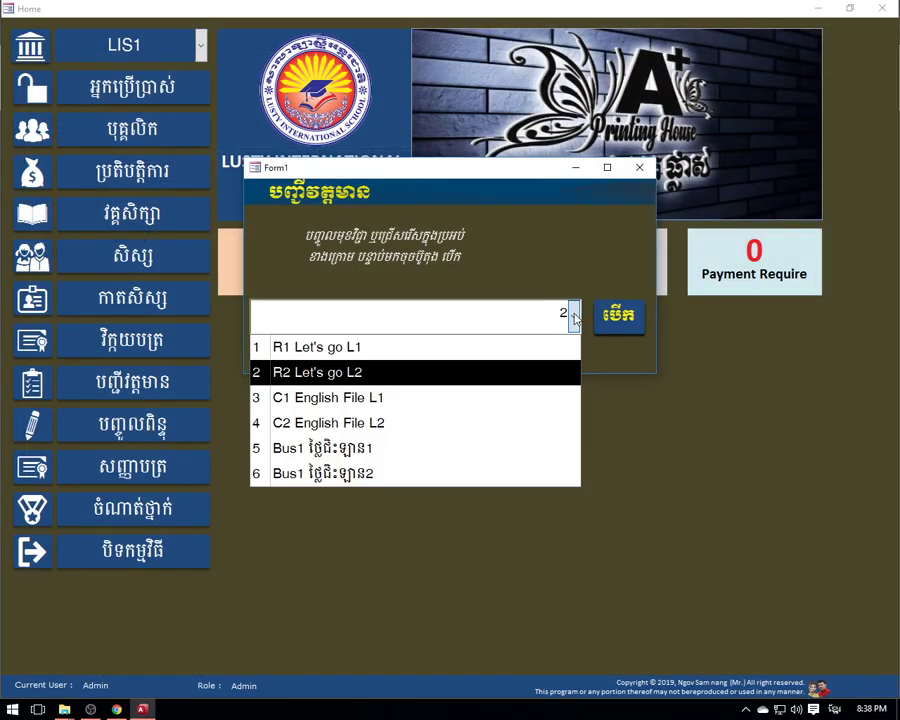
{"action": "left_click", "coordinate": [332, 356]}
- Preview the rptMonlyClass report for R1 Let's go L1 and check today's date on the calendar
{"action": "left_click", "coordinate": [626, 316]}
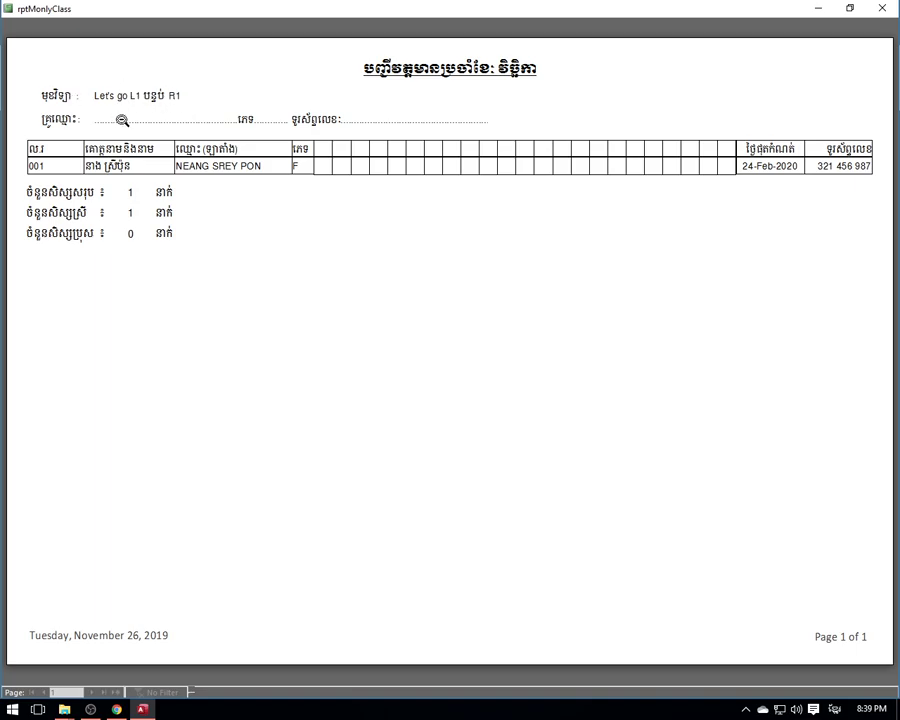
{"action": "left_click", "coordinate": [145, 100]}
{"action": "left_click", "coordinate": [145, 100]}
{"action": "left_click", "coordinate": [870, 712]}
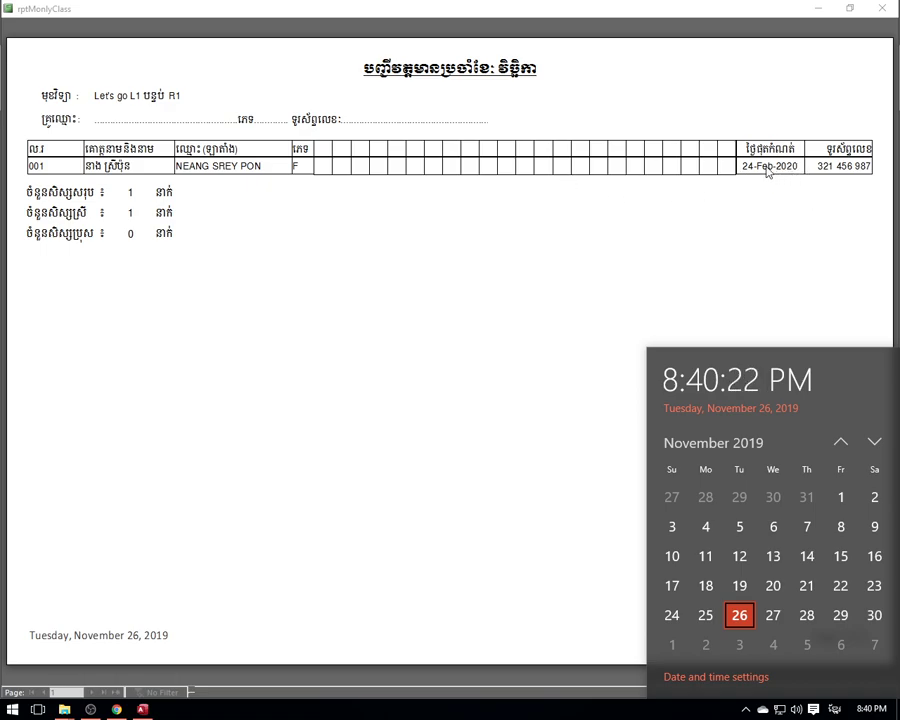
- Dismiss the calendar, zoom the R1 report in and out, then close it
{"action": "left_click", "coordinate": [759, 80]}
{"action": "left_click", "coordinate": [767, 96]}
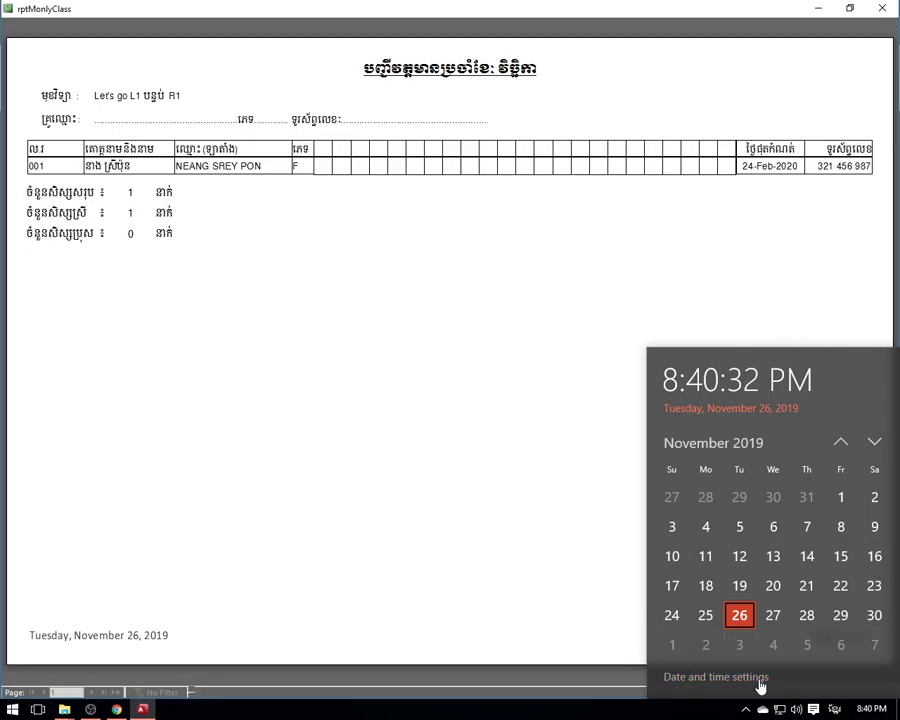
{"action": "left_click", "coordinate": [745, 709]}
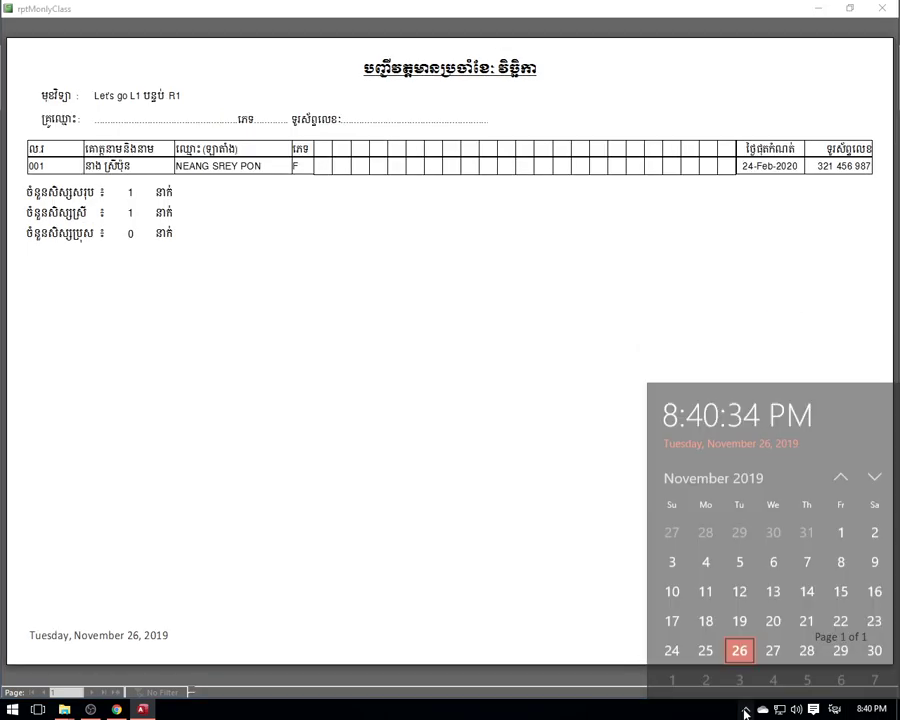
{"action": "left_click", "coordinate": [750, 266]}
{"action": "left_click", "coordinate": [790, 66]}
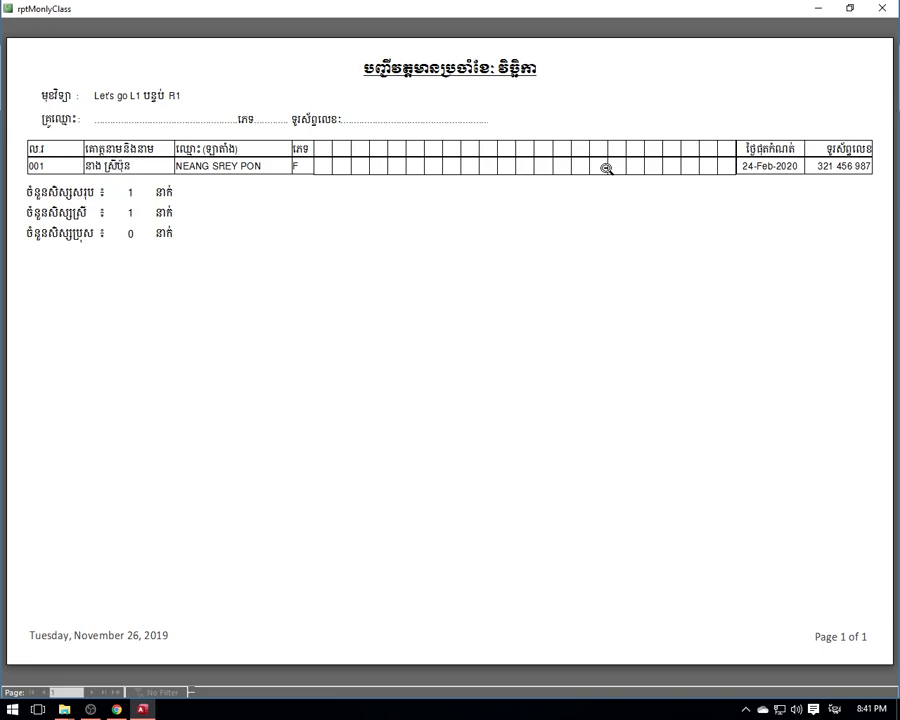
{"action": "key", "text": "Escape"}
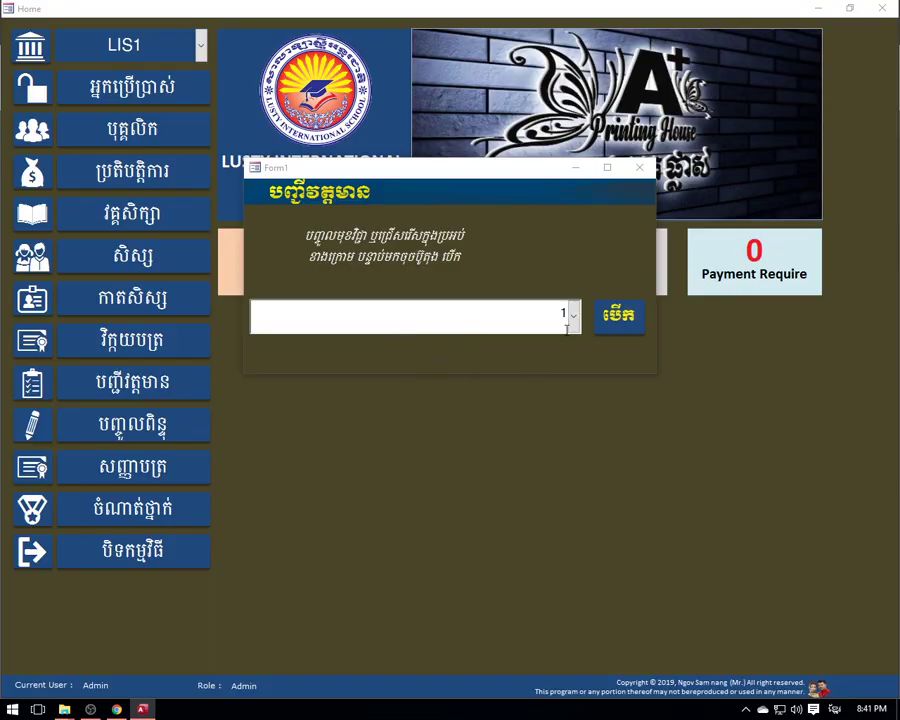
- Preview the monthly class list for course 5 and close it
{"action": "left_click", "coordinate": [570, 314]}
{"action": "left_click", "coordinate": [402, 446]}
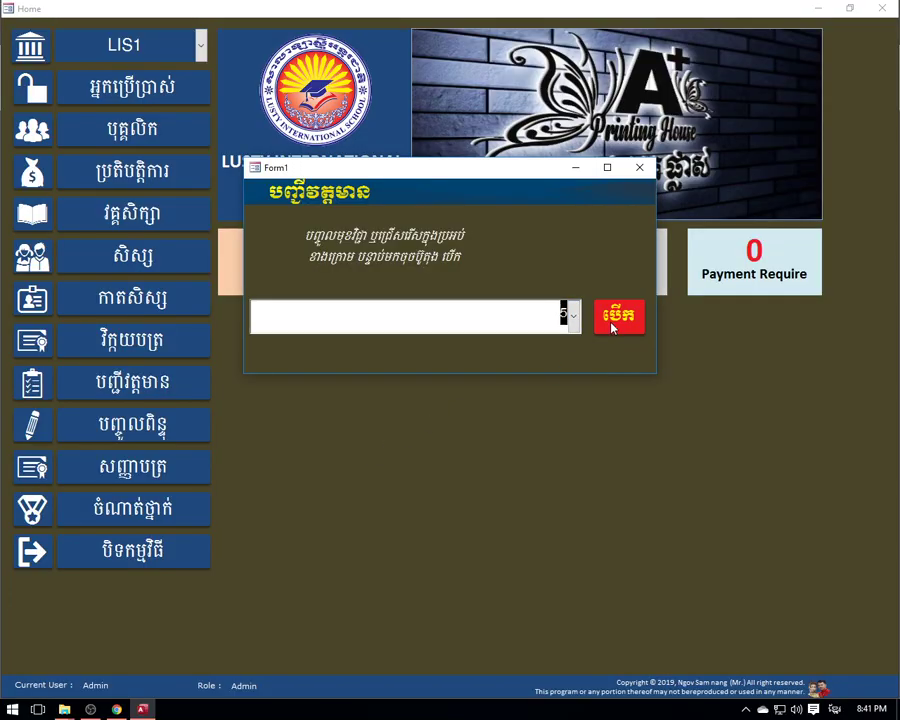
{"action": "left_click", "coordinate": [618, 318]}
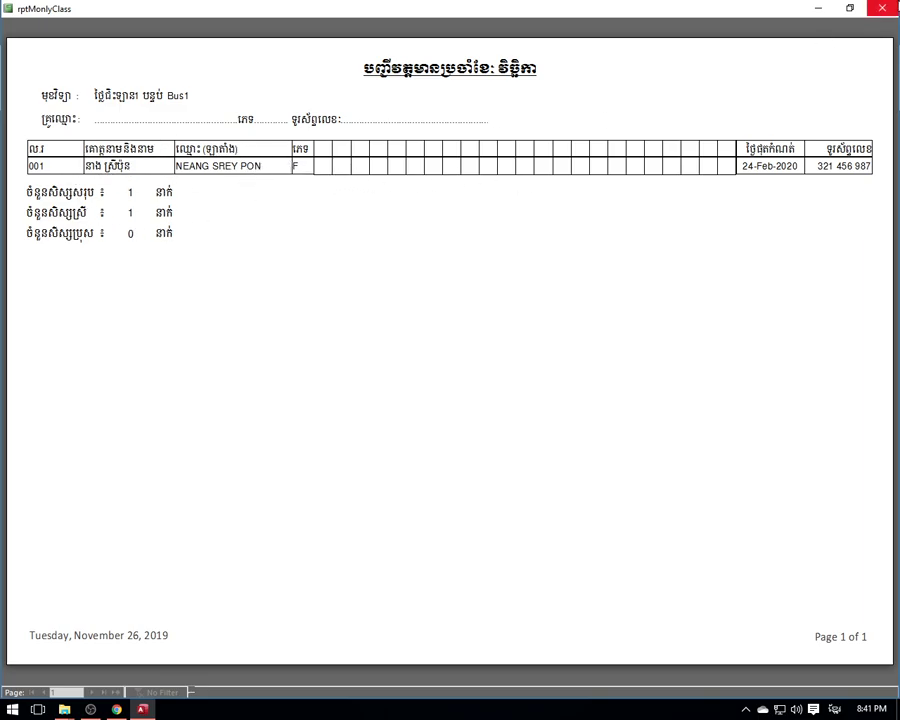
{"action": "left_click", "coordinate": [882, 8]}
- Preview the empty report for the second Bus1 class, then close it and the class chooser
{"action": "left_click", "coordinate": [573, 314]}
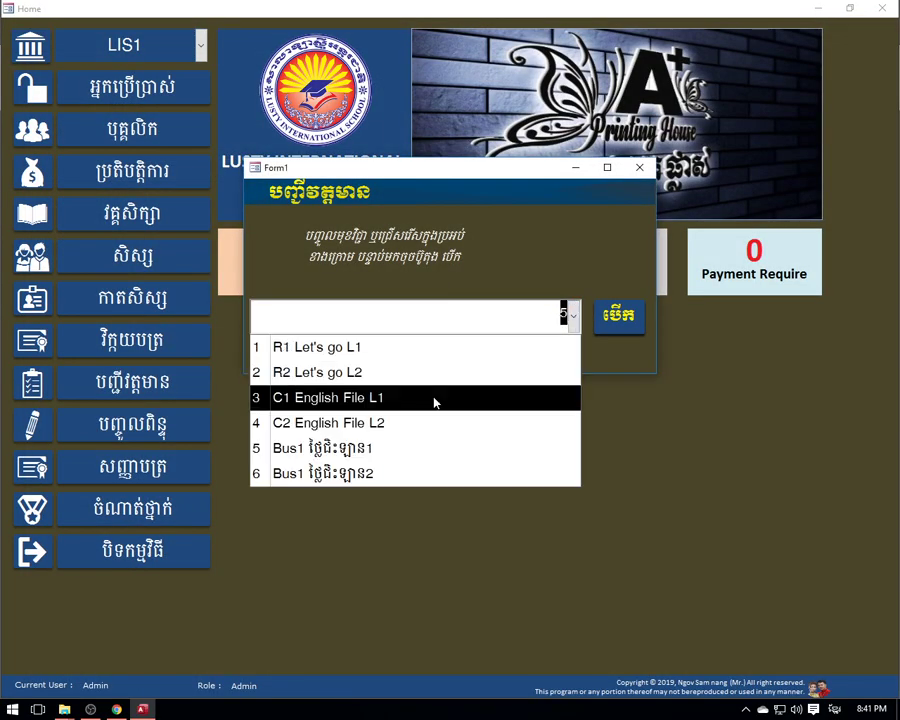
{"action": "left_click", "coordinate": [396, 476]}
{"action": "left_click", "coordinate": [618, 318]}
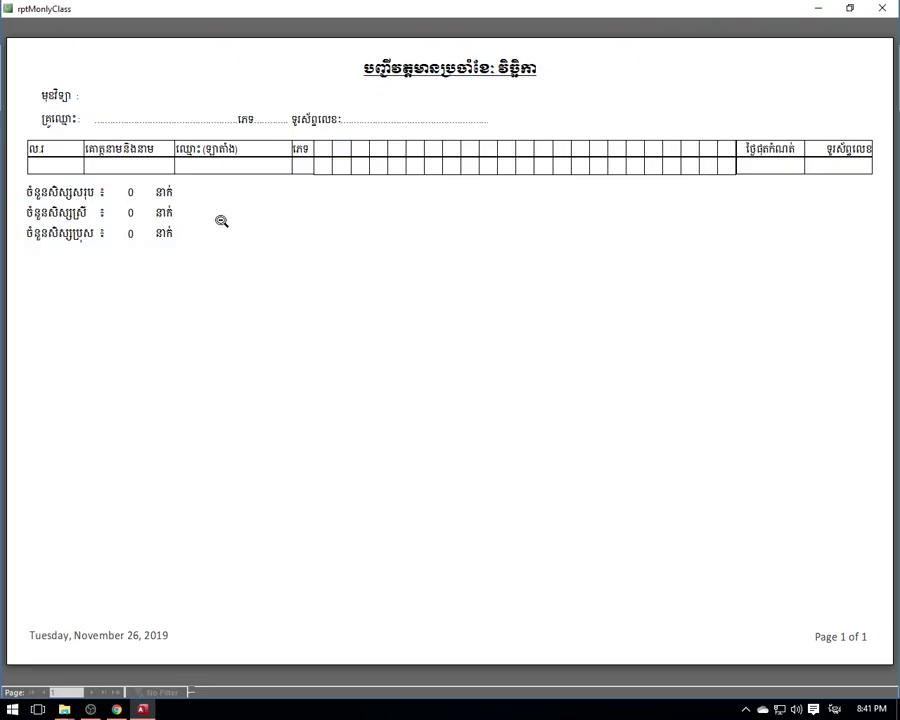
{"action": "left_click", "coordinate": [882, 8]}
{"action": "left_click", "coordinate": [642, 167]}
- Start a new invoice for student 2 and choose the cashier
{"action": "left_click", "coordinate": [281, 268]}
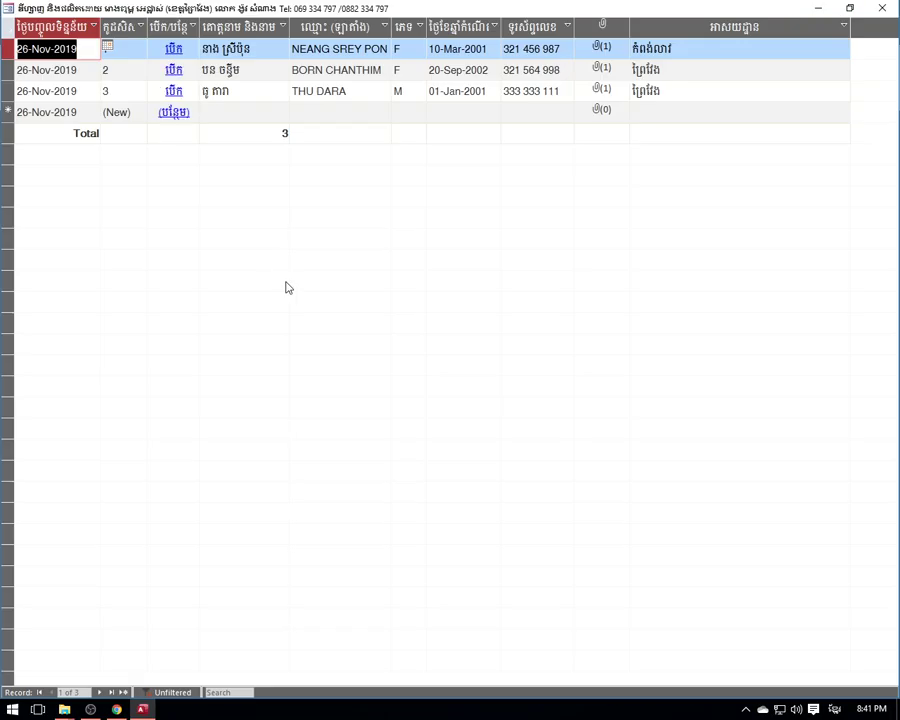
{"action": "left_click", "coordinate": [174, 71]}
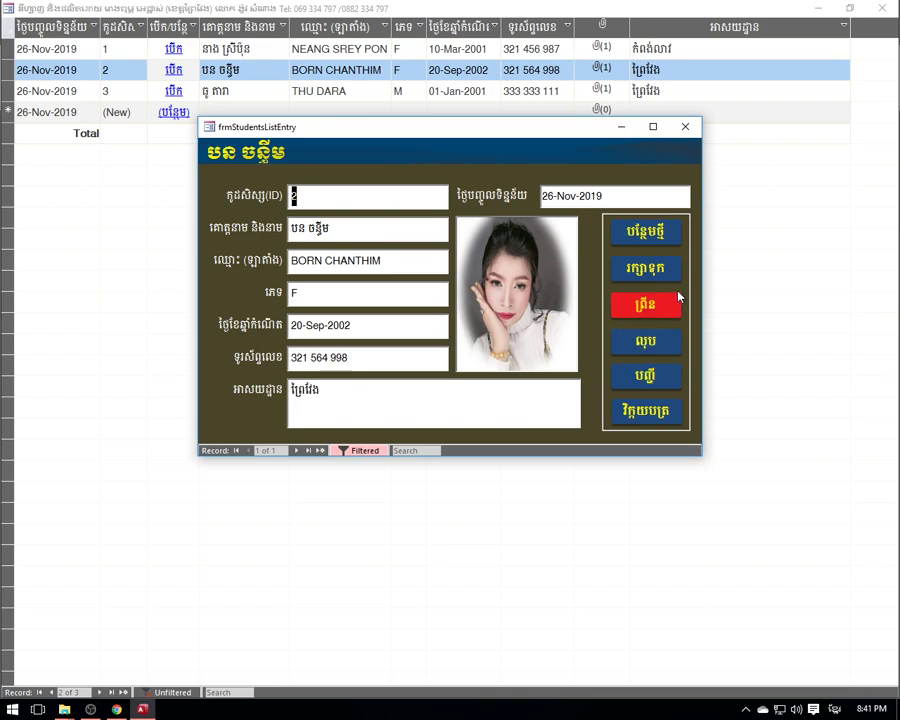
{"action": "left_click", "coordinate": [658, 411]}
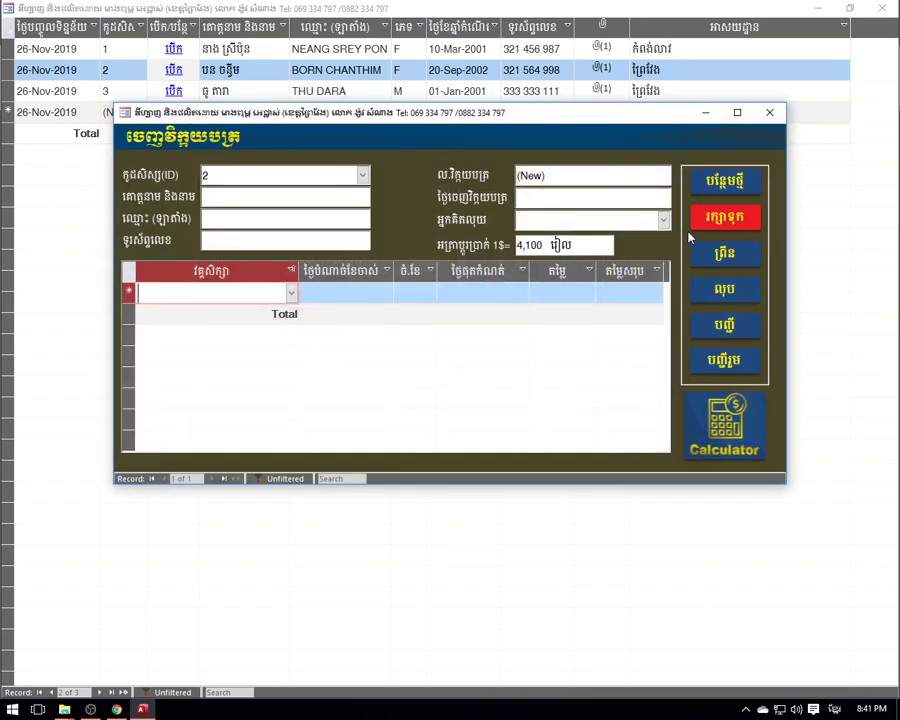
{"action": "left_click", "coordinate": [663, 220]}
{"action": "left_click", "coordinate": [556, 245]}
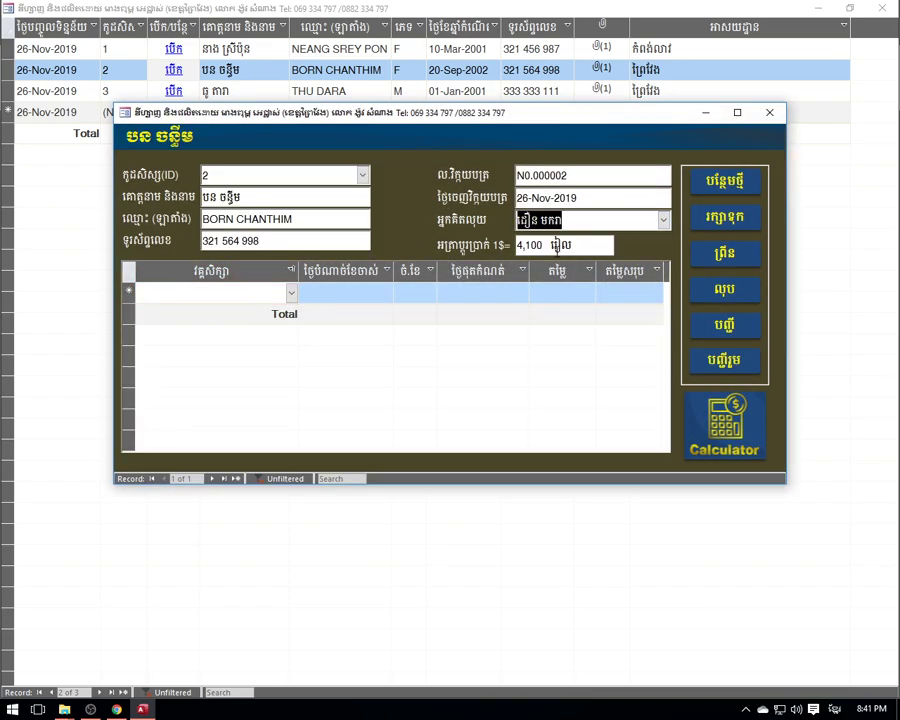
- Add a Let's go L1 invoice line starting today for 6 months
{"action": "left_click", "coordinate": [284, 292]}
{"action": "left_click", "coordinate": [291, 292]}
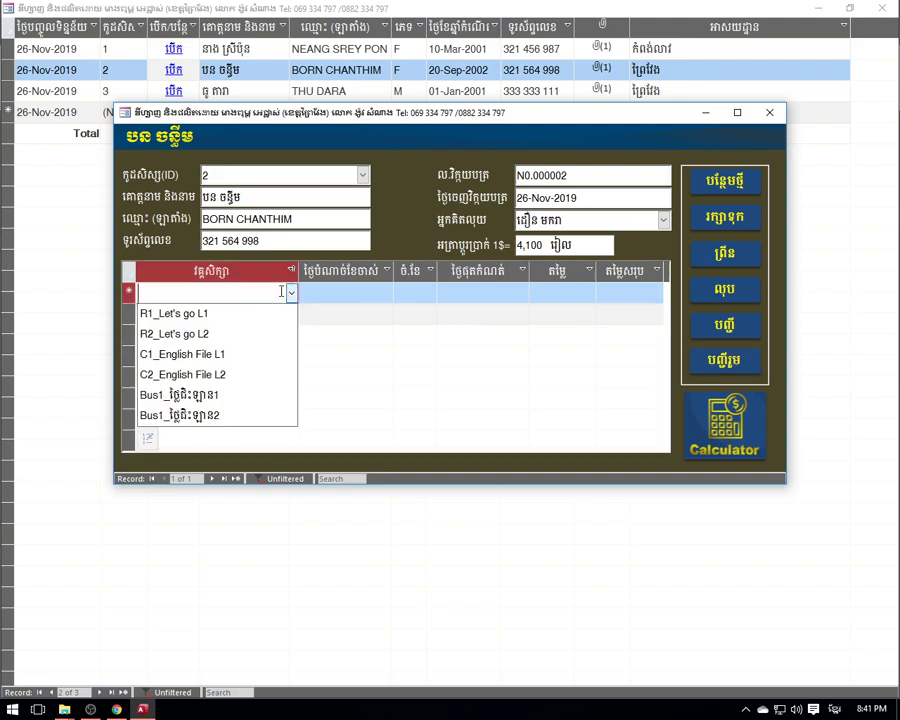
{"action": "left_click", "coordinate": [200, 313]}
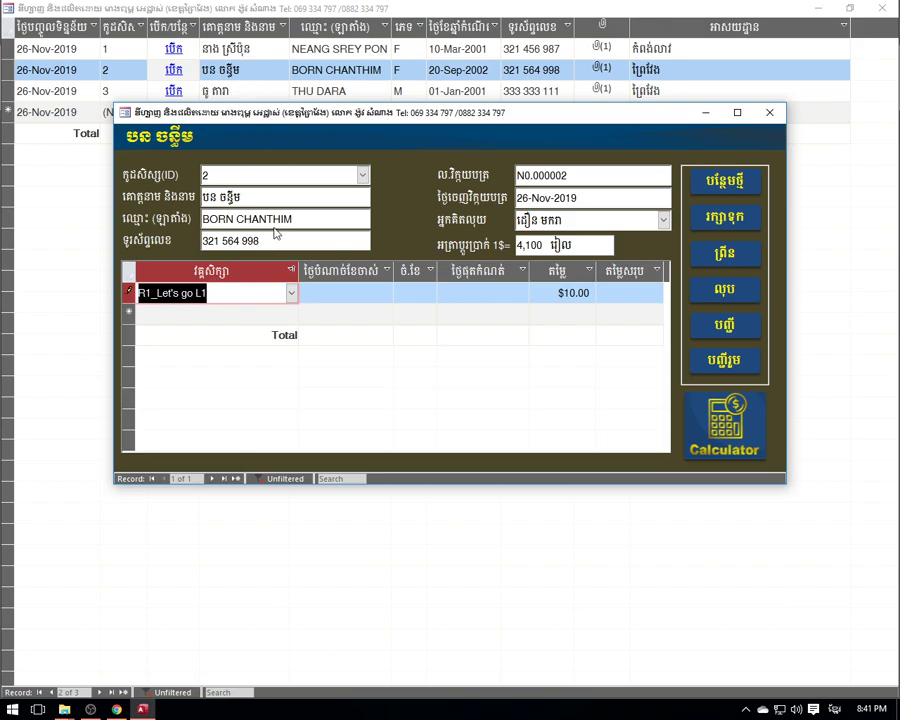
{"action": "left_click", "coordinate": [335, 293]}
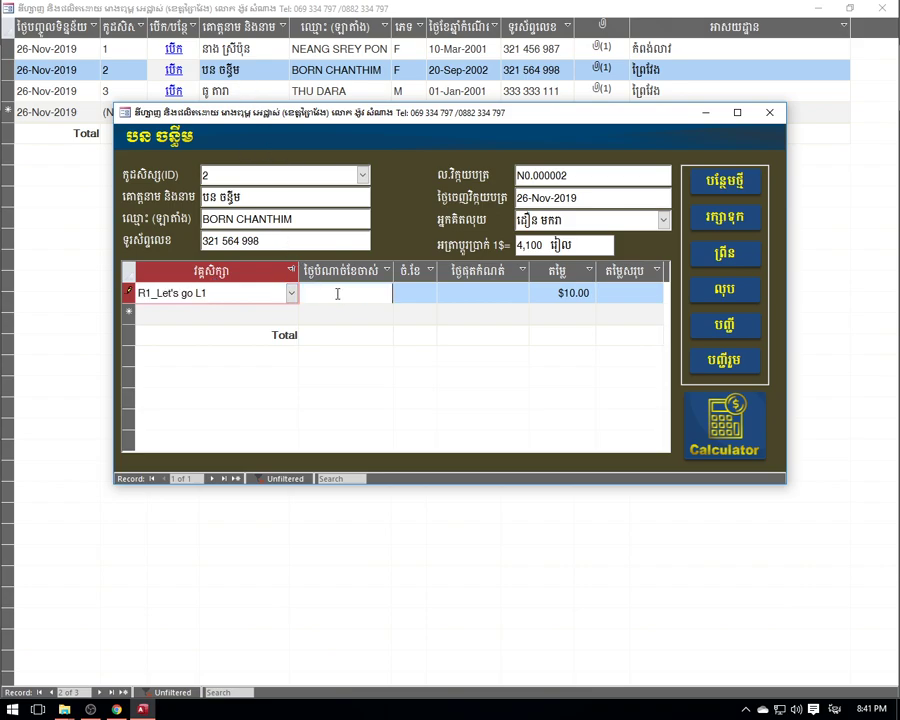
{"action": "left_click", "coordinate": [401, 293]}
{"action": "left_click", "coordinate": [343, 401]}
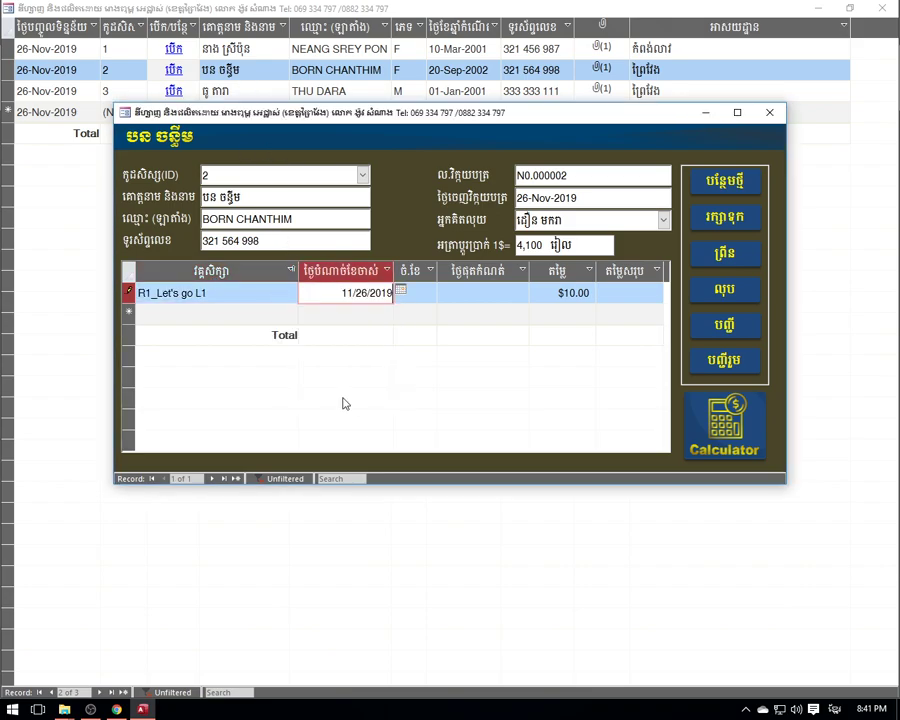
{"action": "left_click", "coordinate": [430, 293]}
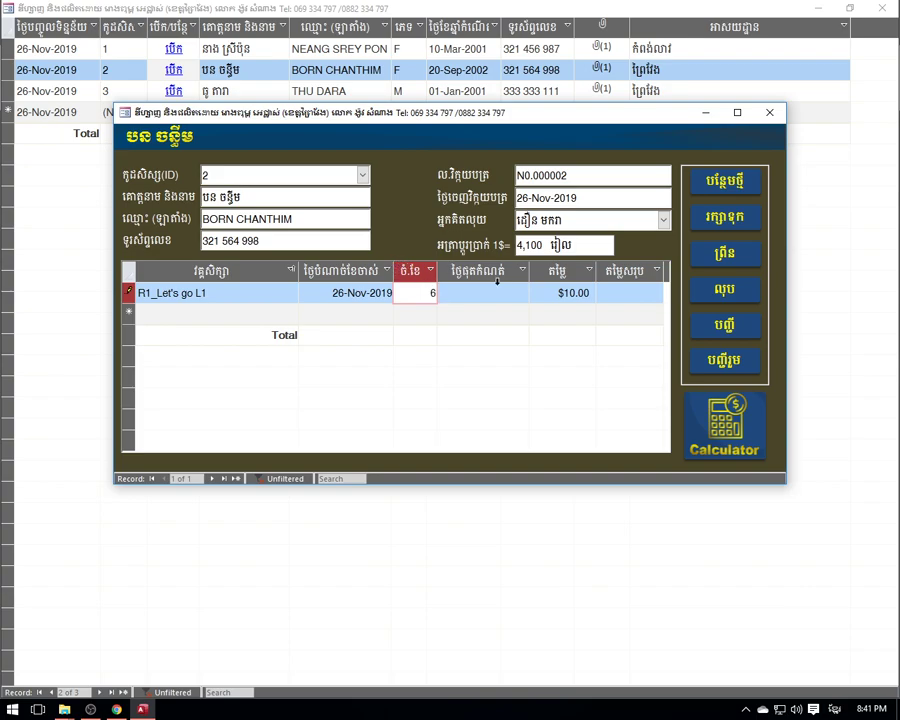
{"action": "key", "text": "Return"}
{"action": "key", "text": "Return"}
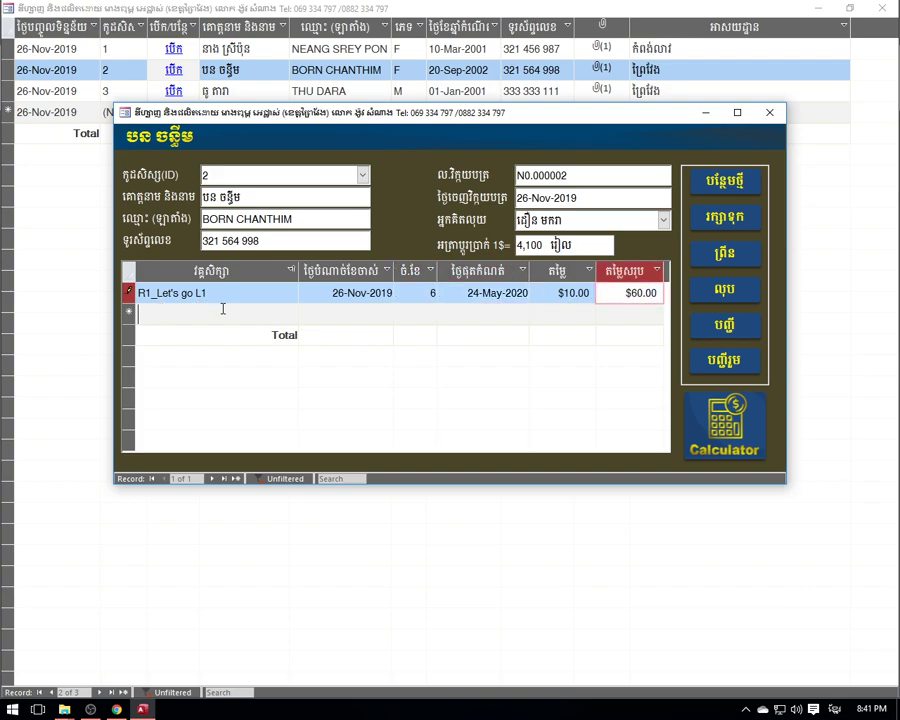
- Add a second invoice line for the Bus1 transport item
{"action": "left_click", "coordinate": [222, 310]}
{"action": "left_click", "coordinate": [292, 313]}
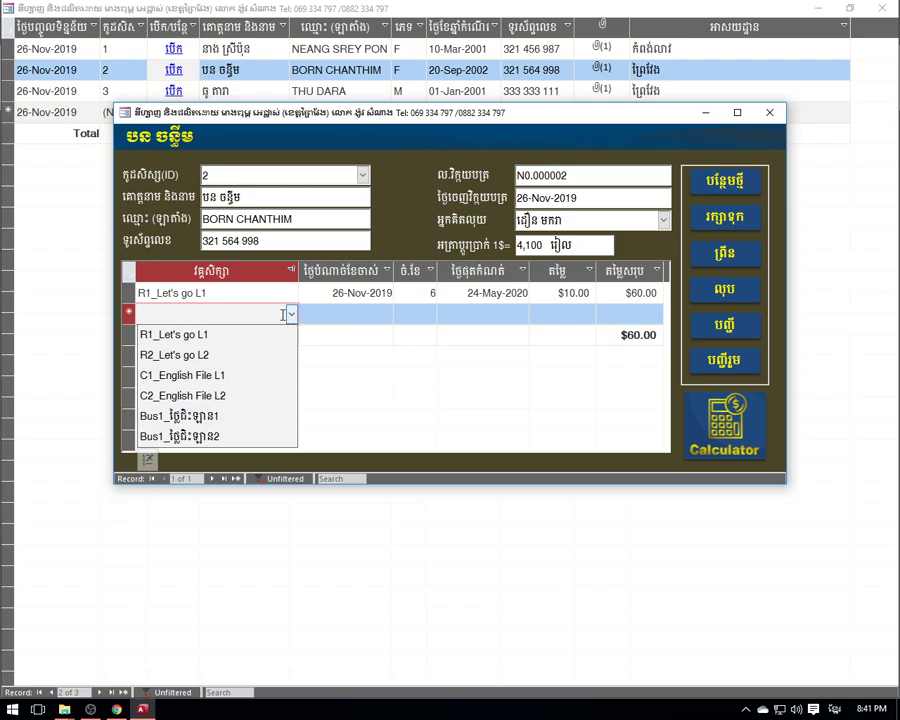
{"action": "left_click", "coordinate": [215, 417]}
{"action": "left_click", "coordinate": [334, 316]}
{"action": "left_click", "coordinate": [253, 315]}
{"action": "left_click", "coordinate": [369, 311]}
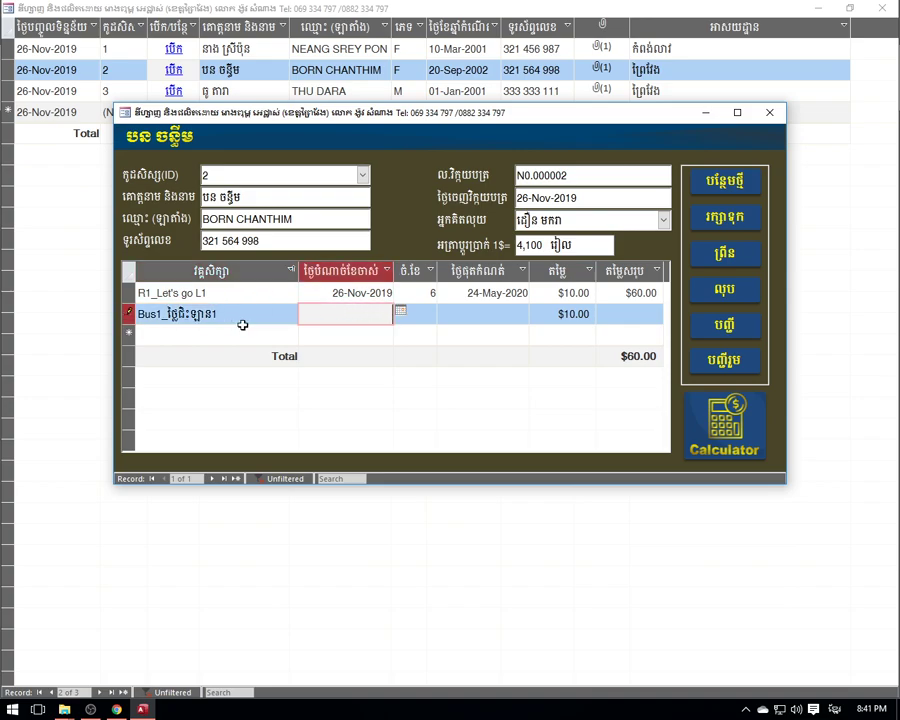
- Give the Bus1 line today's start date and 6 months, and calculate its total
{"action": "left_click", "coordinate": [248, 316]}
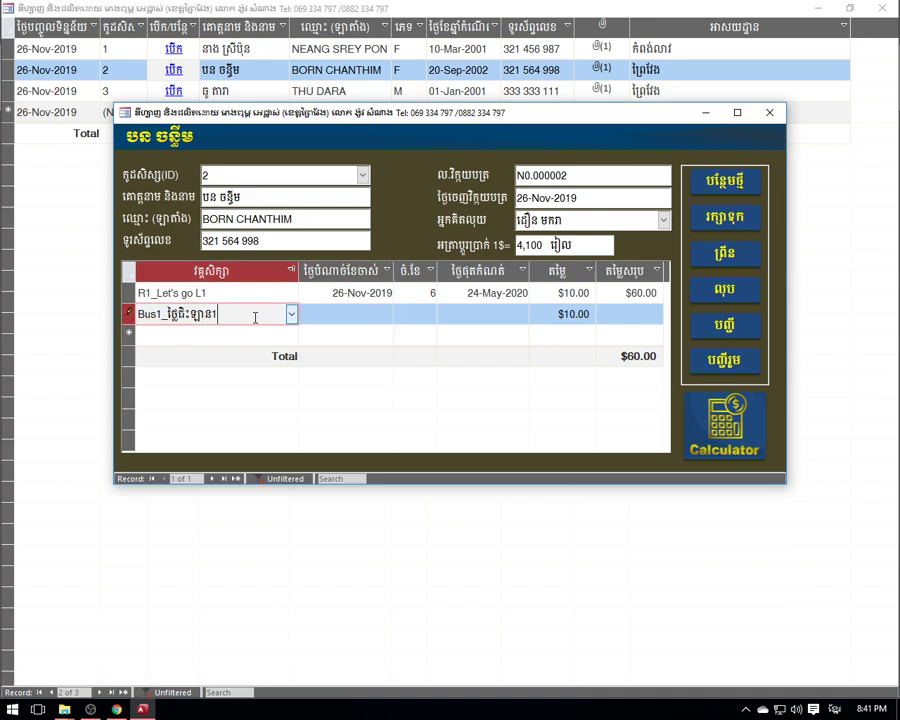
{"action": "left_click", "coordinate": [378, 314]}
{"action": "left_click", "coordinate": [400, 312]}
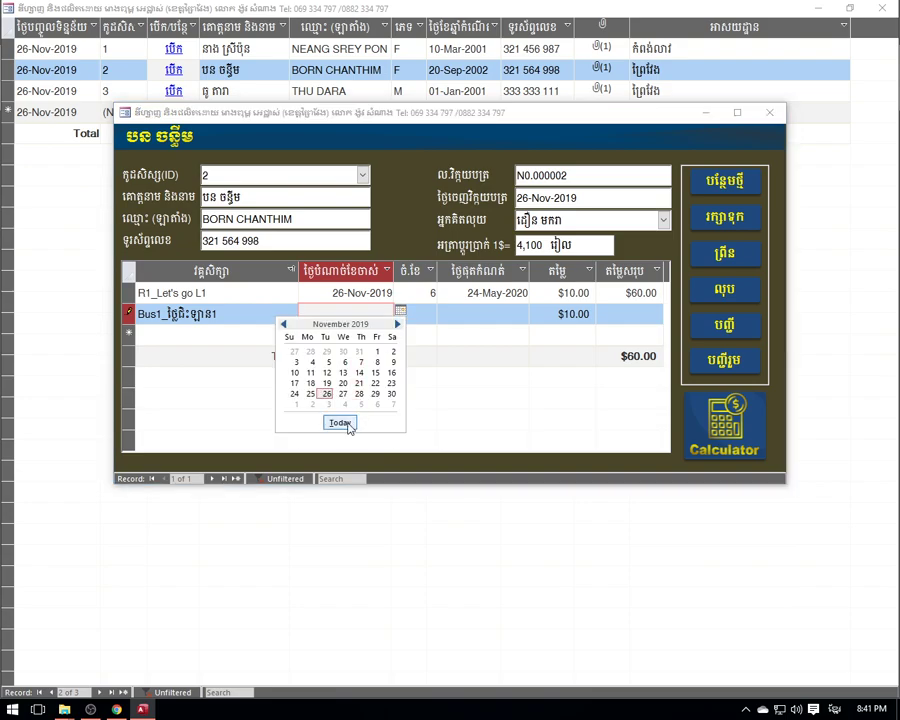
{"action": "left_click", "coordinate": [326, 393]}
{"action": "left_click", "coordinate": [413, 318]}
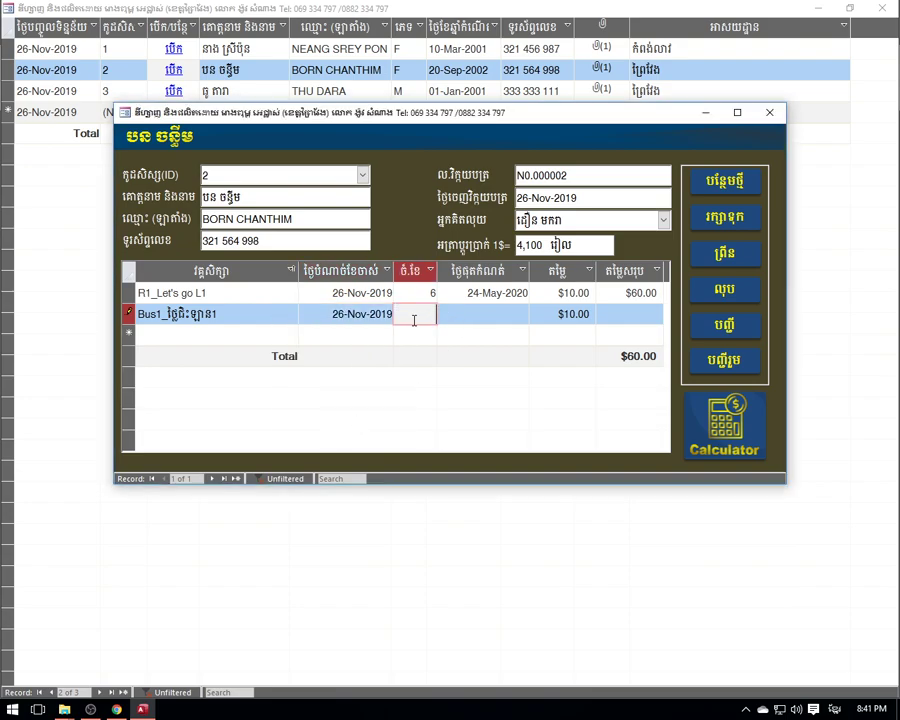
{"action": "left_click", "coordinate": [498, 293]}
{"action": "left_click", "coordinate": [498, 313]}
{"action": "left_click", "coordinate": [640, 313]}
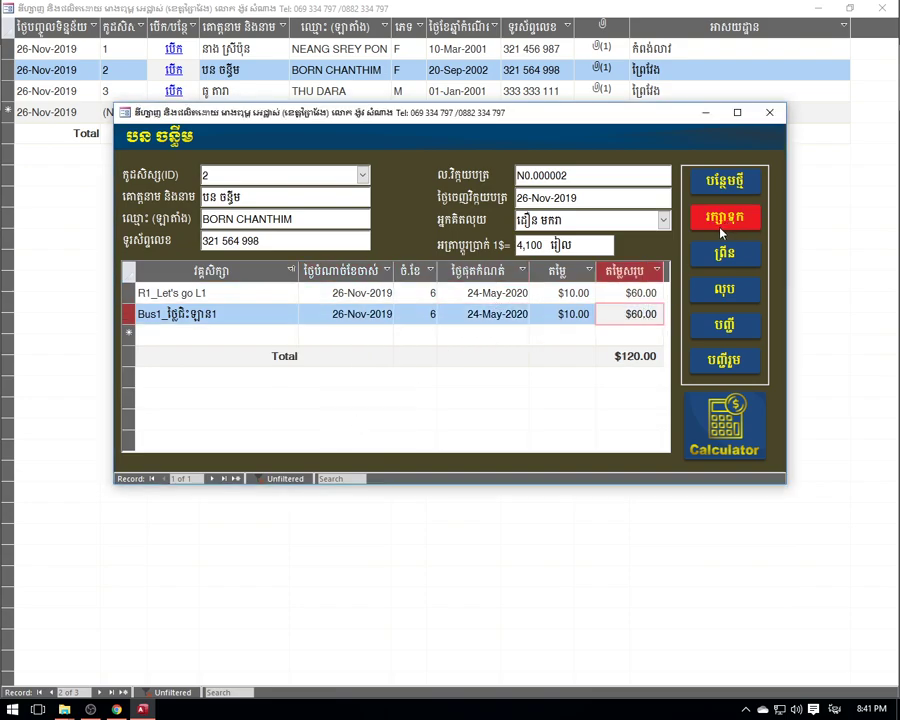
- Save the $120.00 invoice, preview it for printing, then close the preview and invoice form
{"action": "left_click", "coordinate": [724, 217]}
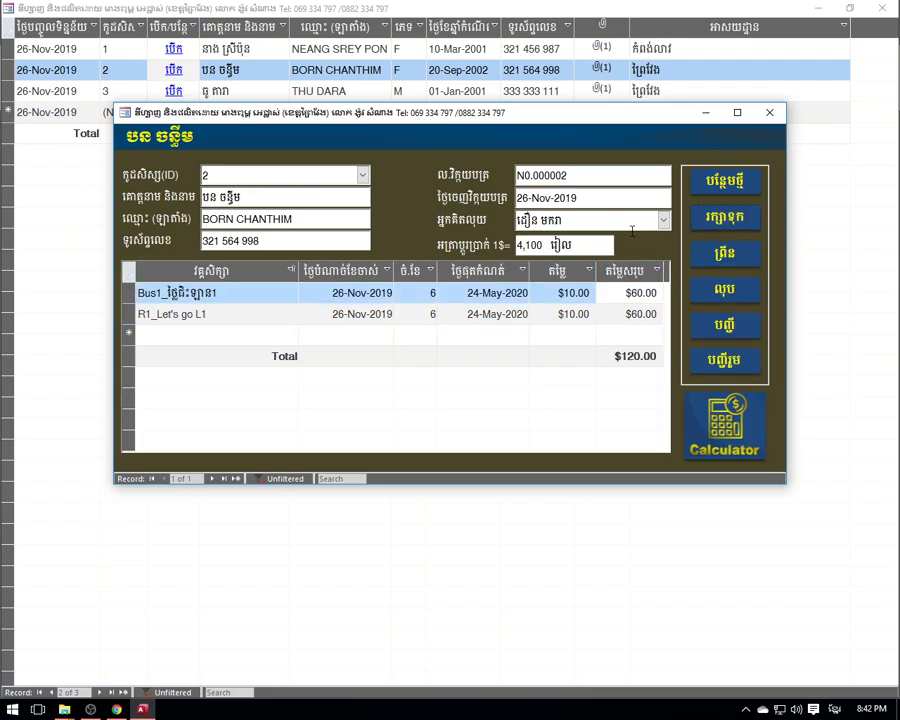
{"action": "left_click", "coordinate": [724, 253]}
{"action": "right_click", "coordinate": [364, 183]}
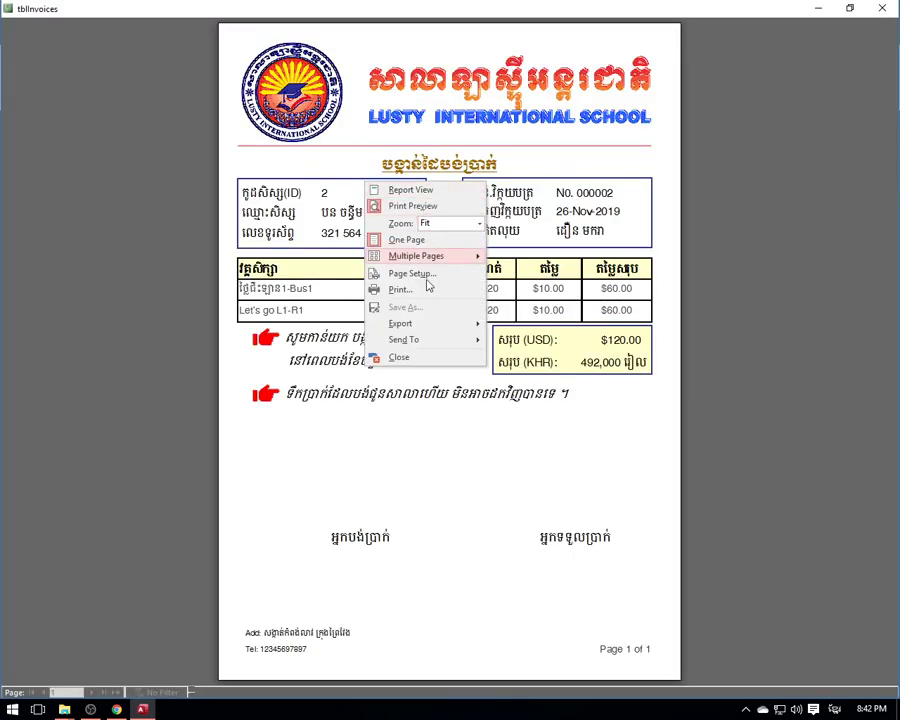
{"action": "left_click", "coordinate": [882, 8]}
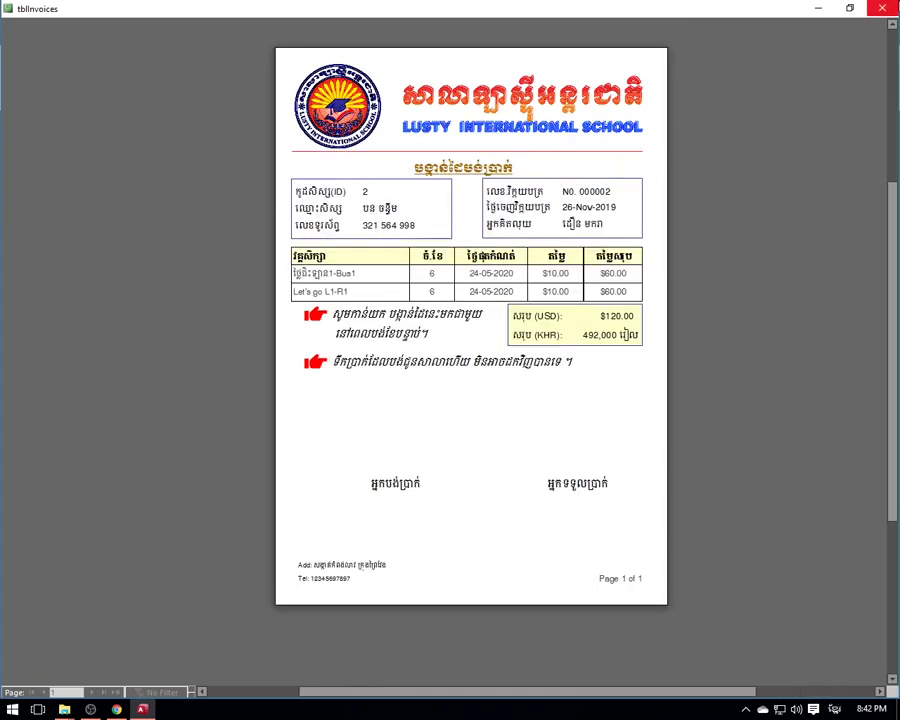
{"action": "left_click", "coordinate": [882, 8]}
{"action": "left_click", "coordinate": [762, 110]}
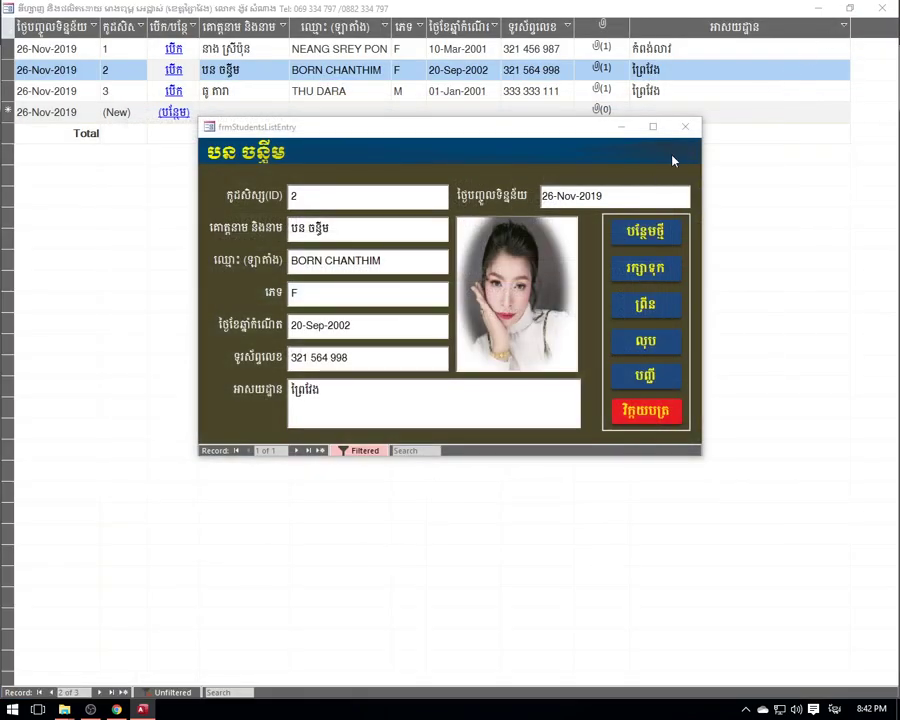
- Switch to student 3's record, start a new invoice, and choose the cashier
{"action": "left_click", "coordinate": [684, 134]}
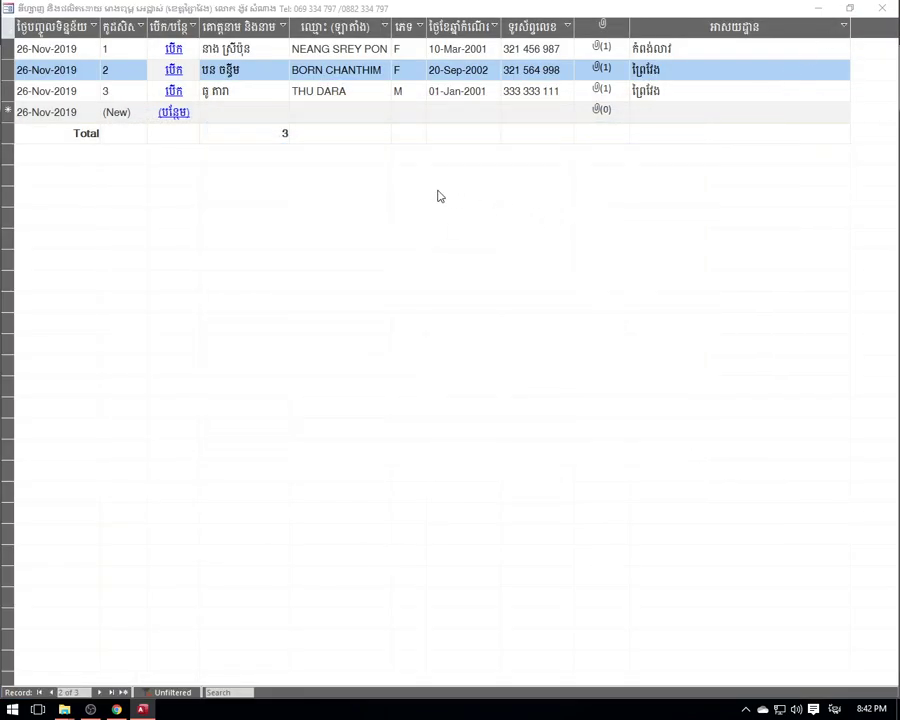
{"action": "left_click", "coordinate": [173, 92]}
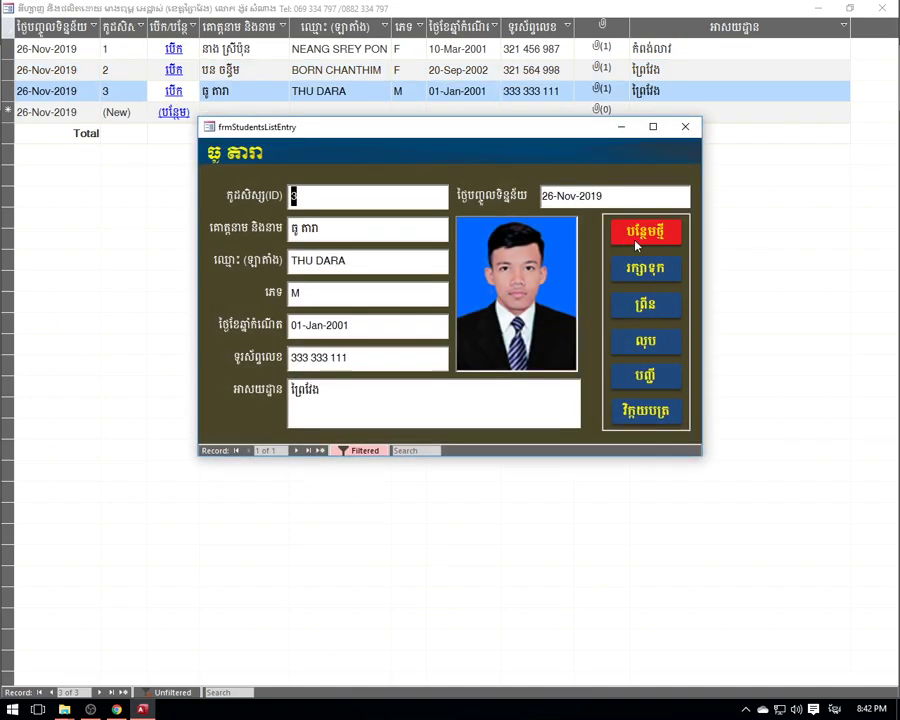
{"action": "left_click", "coordinate": [645, 412]}
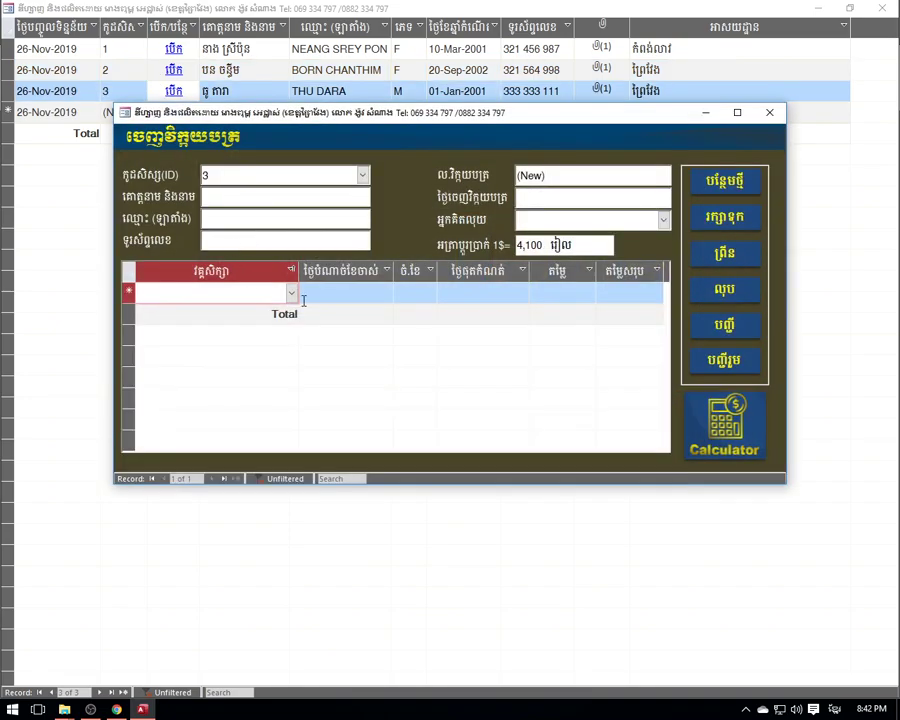
{"action": "left_click", "coordinate": [584, 222]}
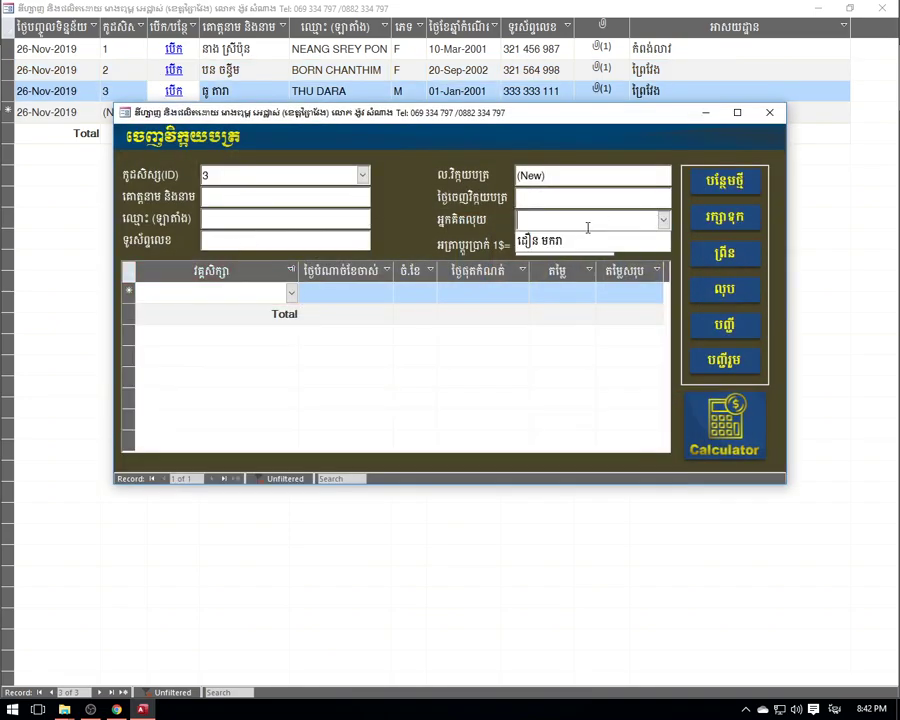
{"action": "left_click", "coordinate": [560, 244]}
- Add a C2_English File L2 line starting today for 3 months, and save the invoice
{"action": "left_click", "coordinate": [291, 293]}
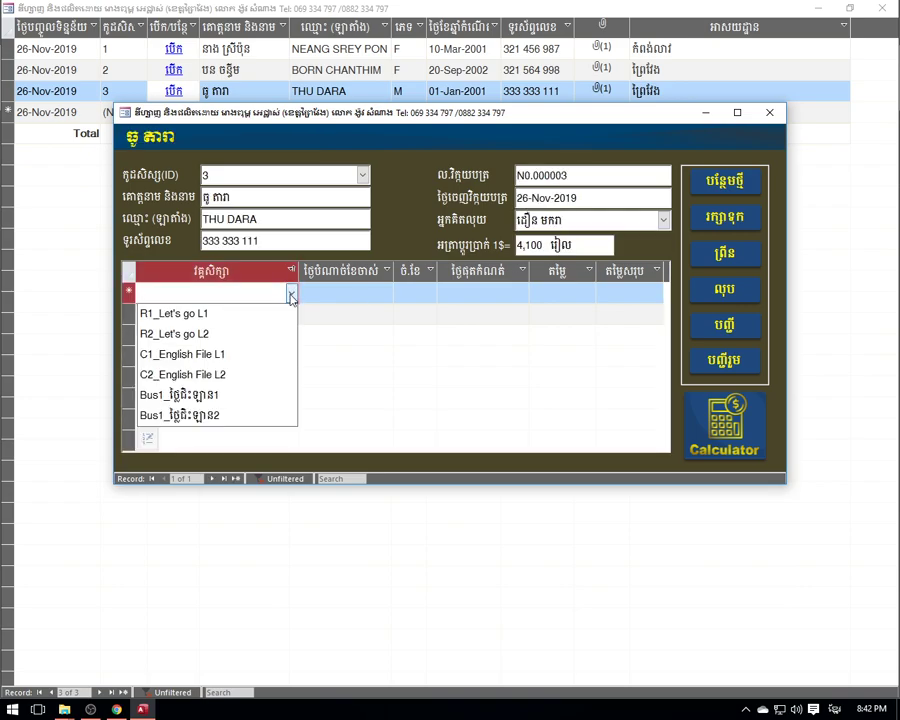
{"action": "left_click", "coordinate": [216, 376]}
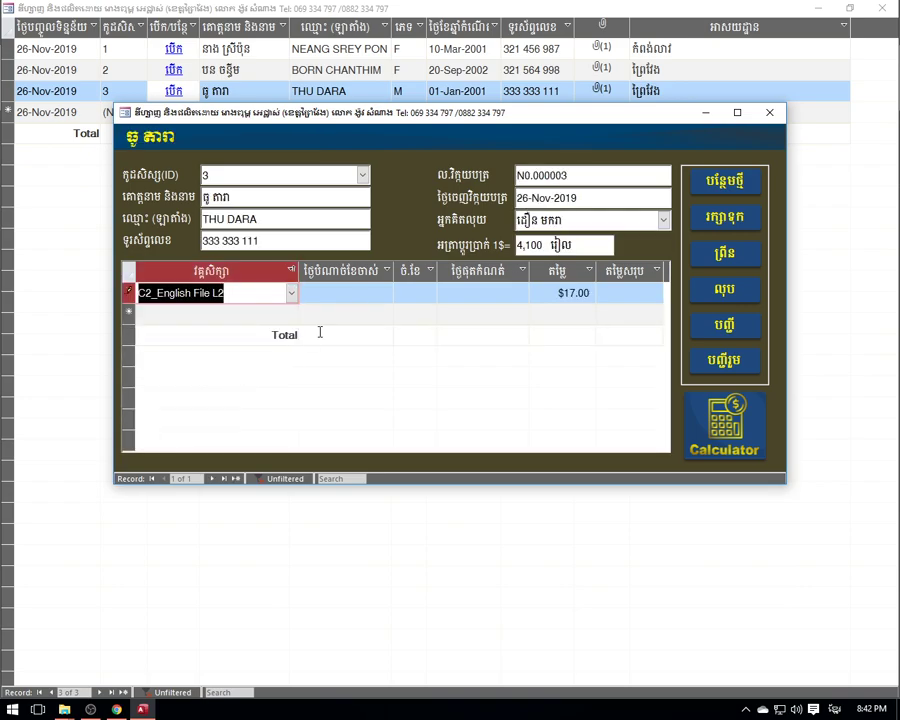
{"action": "left_click", "coordinate": [357, 294]}
{"action": "left_click", "coordinate": [400, 291]}
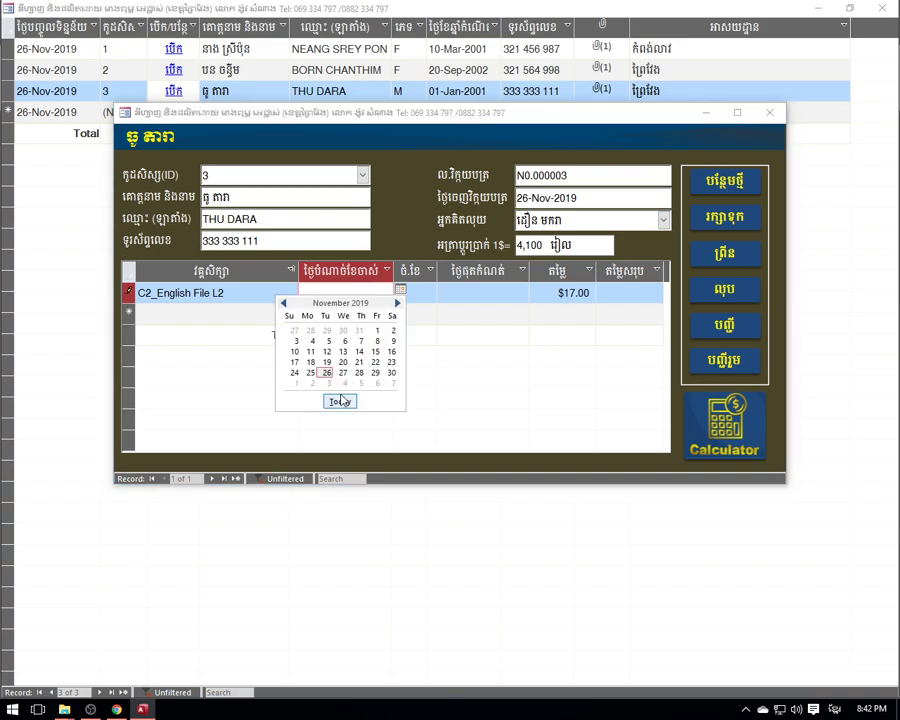
{"action": "left_click", "coordinate": [341, 399]}
{"action": "left_click", "coordinate": [416, 293]}
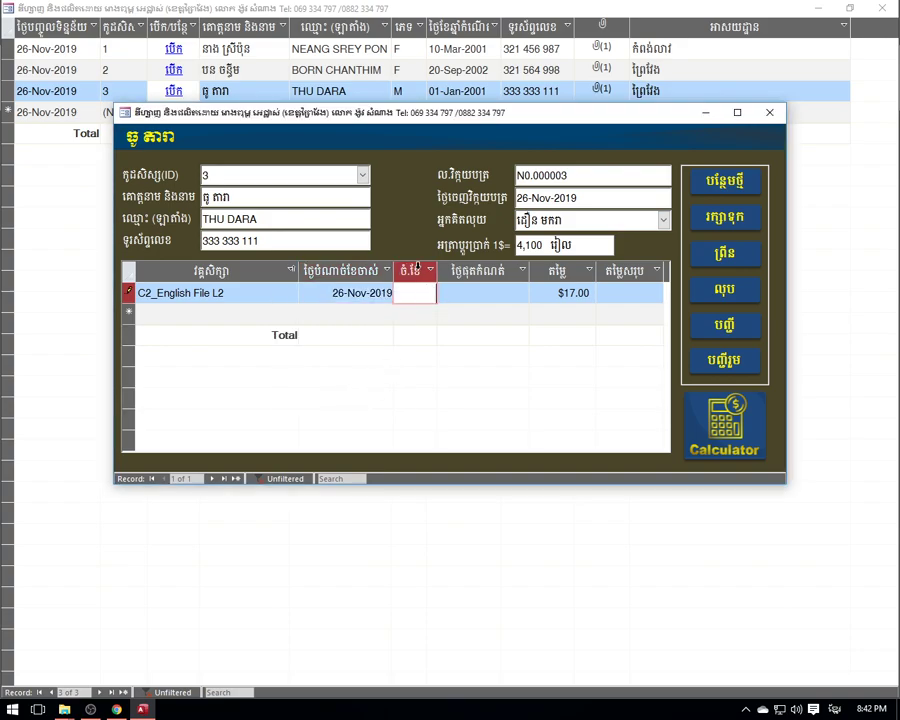
{"action": "left_click", "coordinate": [490, 293]}
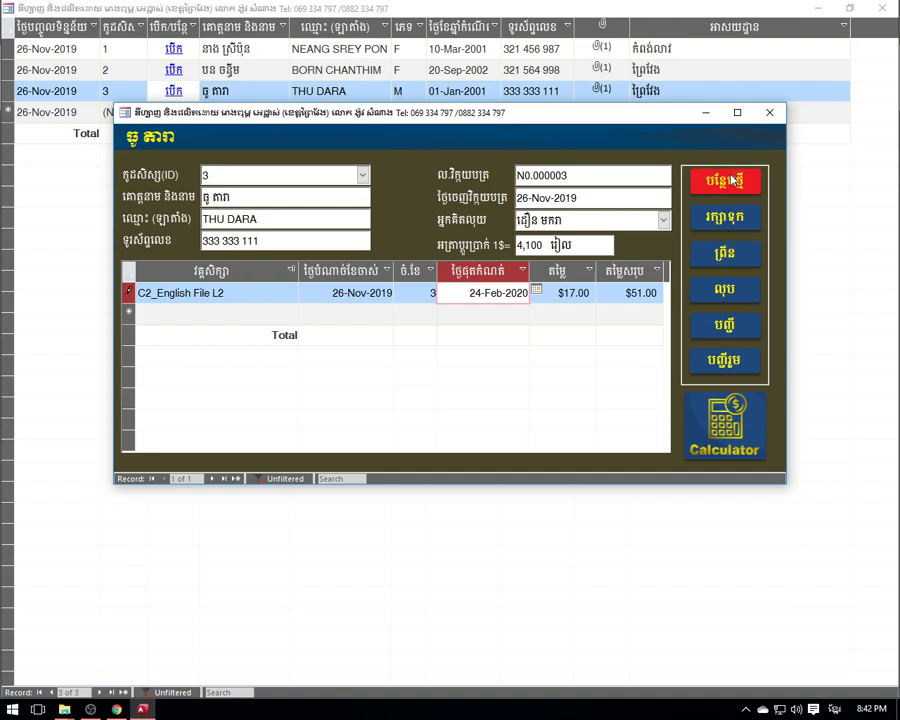
{"action": "left_click", "coordinate": [722, 214]}
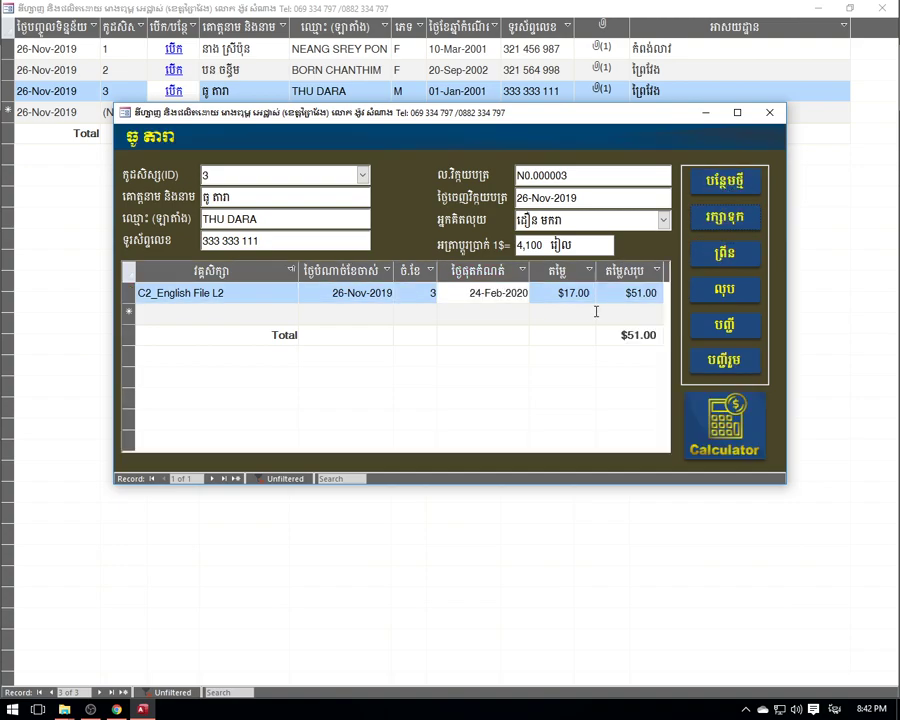
- Preview the $51.00 invoice, then close the preview and the invoice form
{"action": "left_click", "coordinate": [209, 313]}
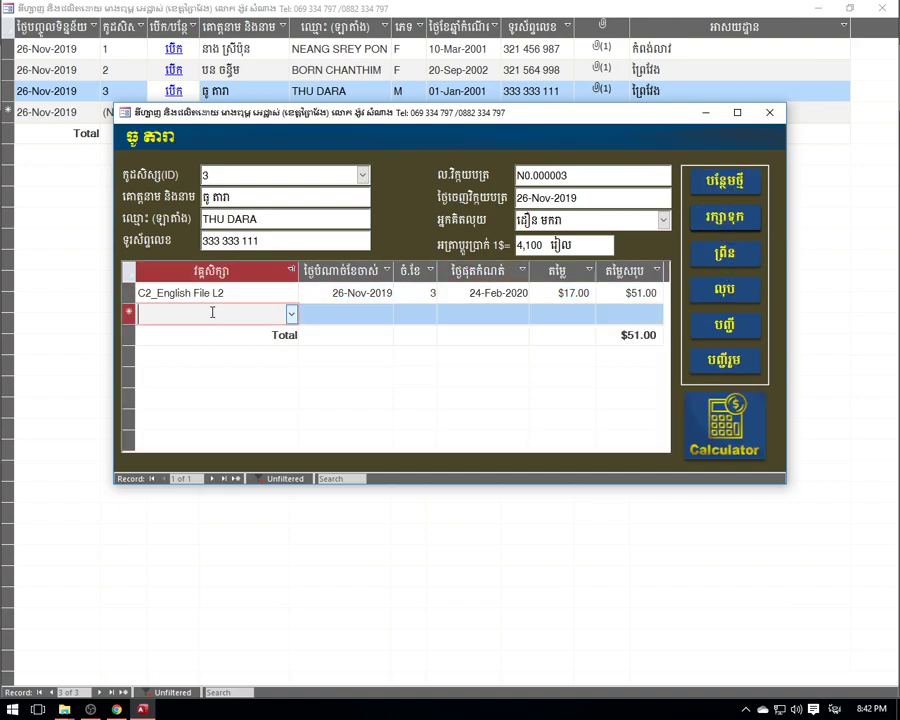
{"action": "left_click", "coordinate": [293, 316]}
{"action": "left_click", "coordinate": [293, 316]}
{"action": "left_click", "coordinate": [151, 293]}
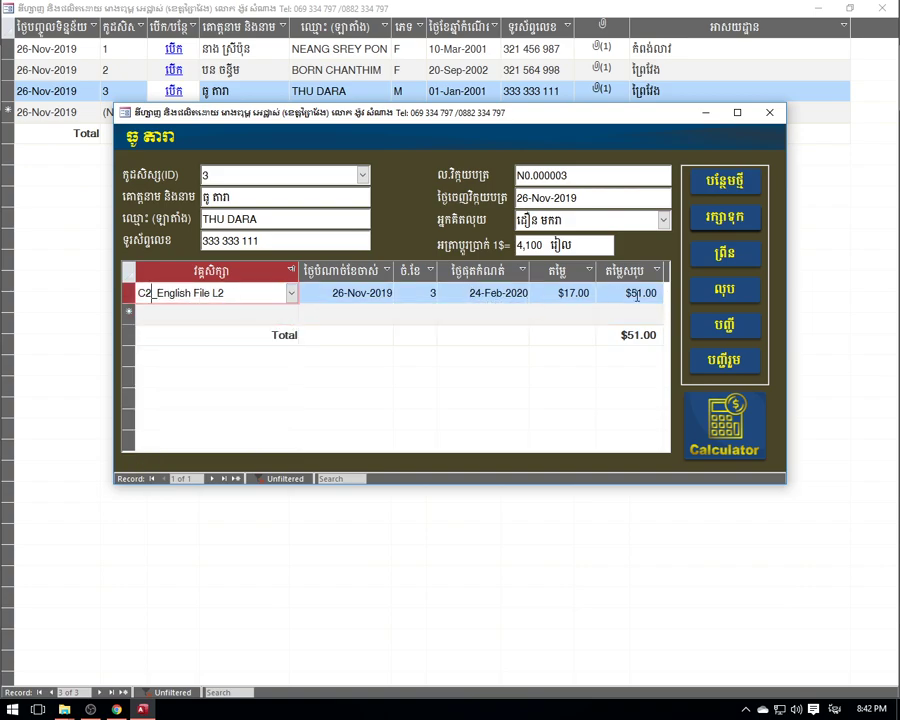
{"action": "left_click", "coordinate": [724, 252]}
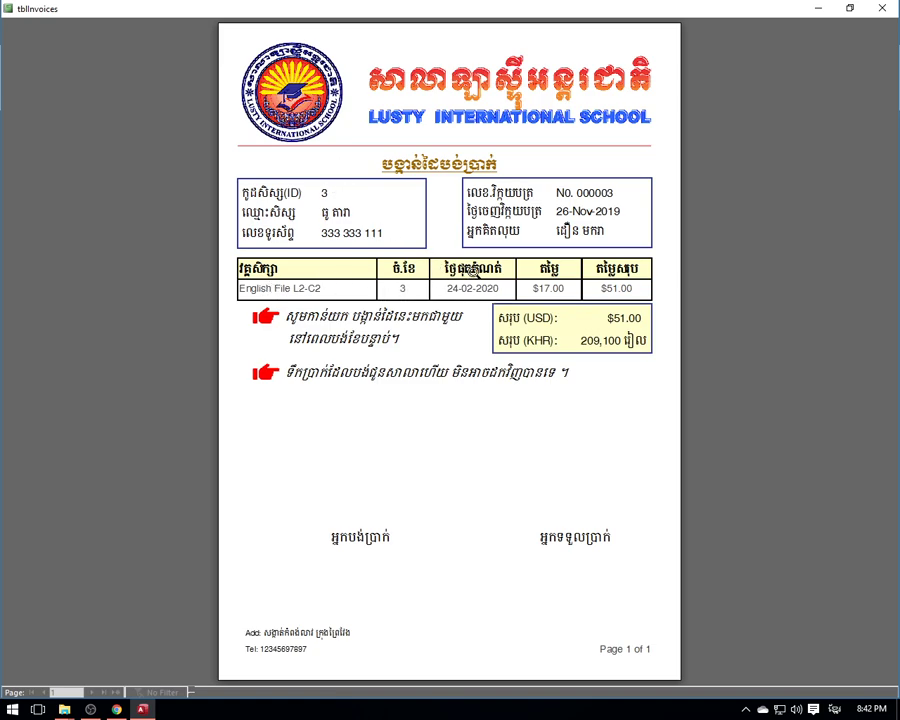
{"action": "left_click", "coordinate": [882, 8]}
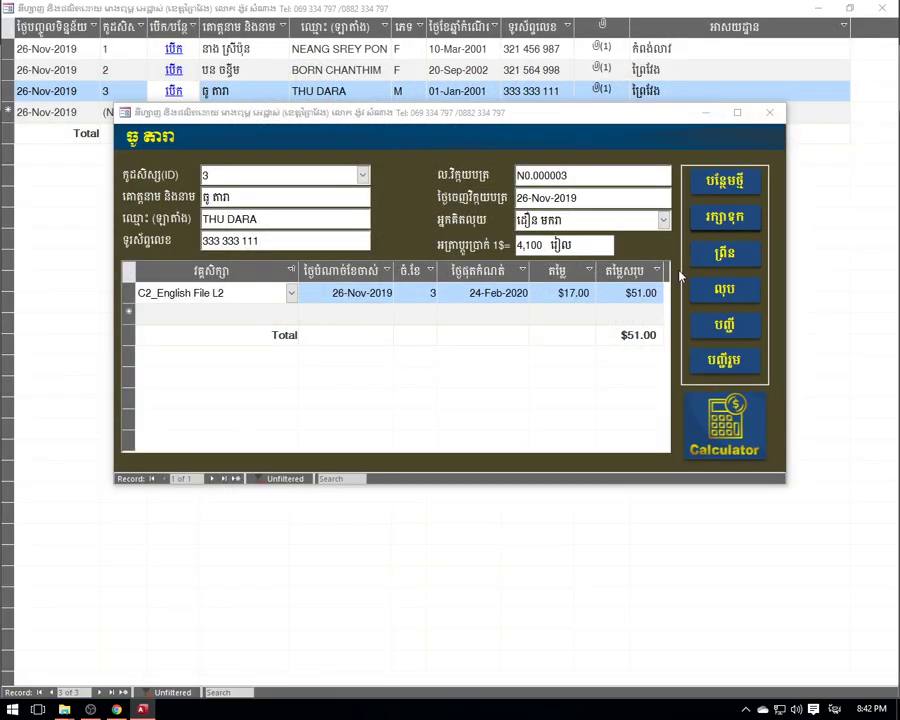
{"action": "left_click", "coordinate": [770, 116]}
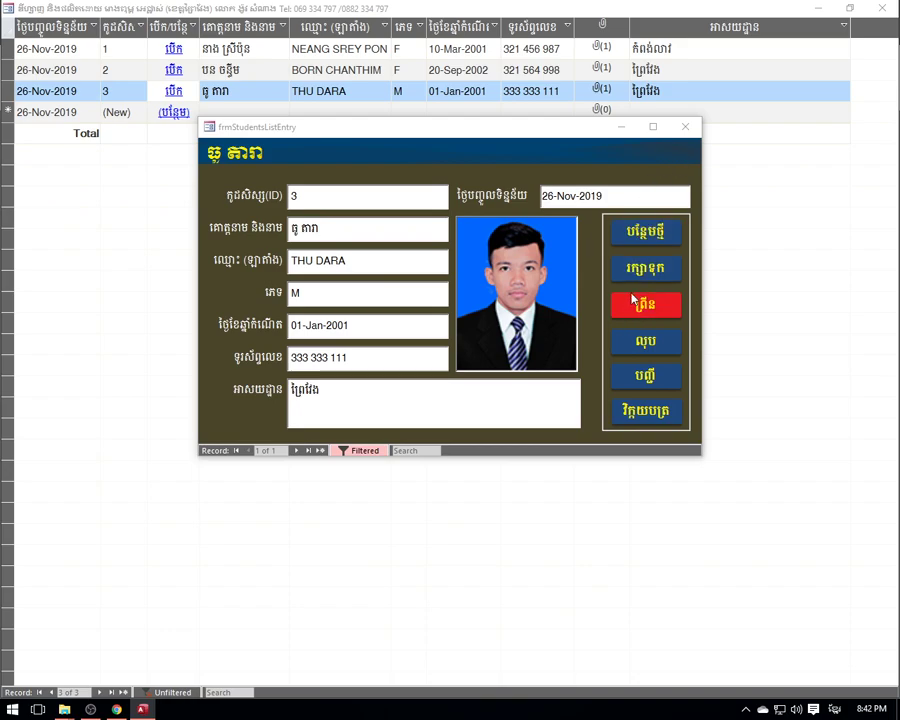
- Return Home, open the attendance list dialog, and preview R1 Let's go L1's report
{"action": "left_click", "coordinate": [686, 129]}
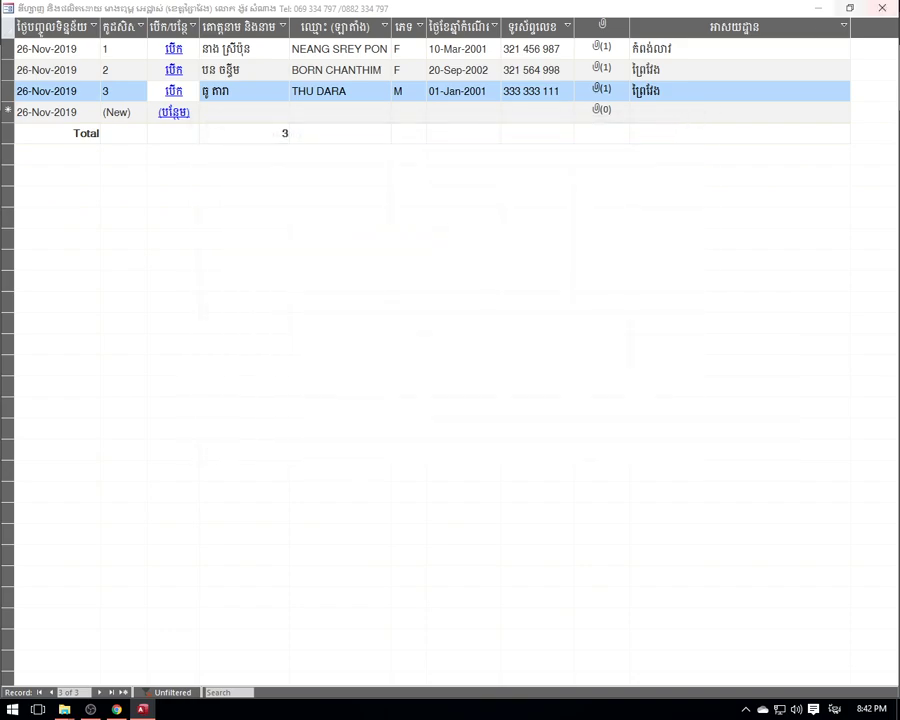
{"action": "left_click", "coordinate": [882, 8]}
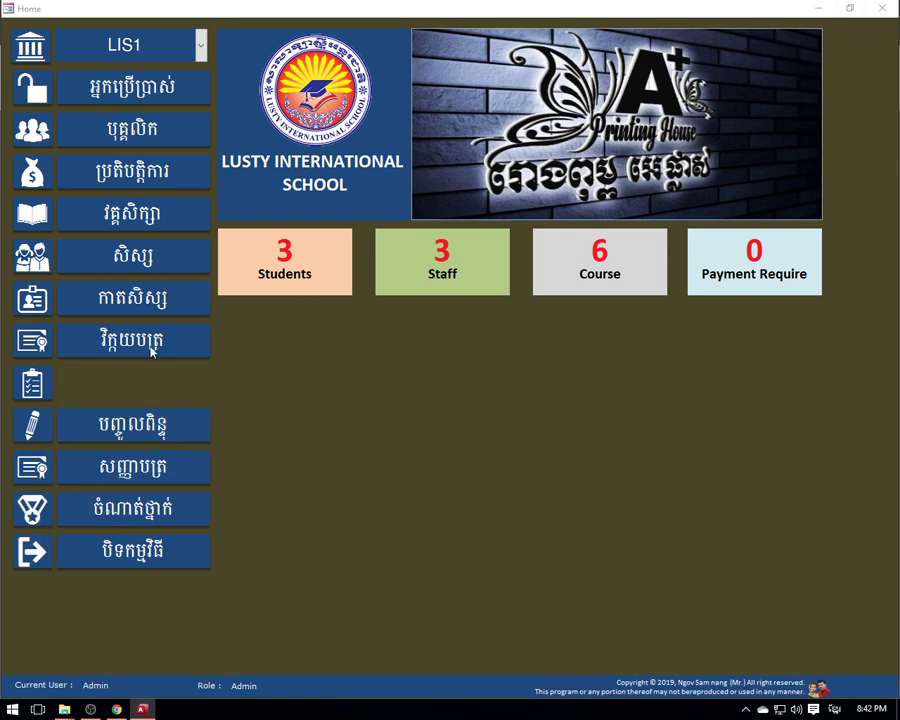
{"action": "left_click", "coordinate": [150, 388]}
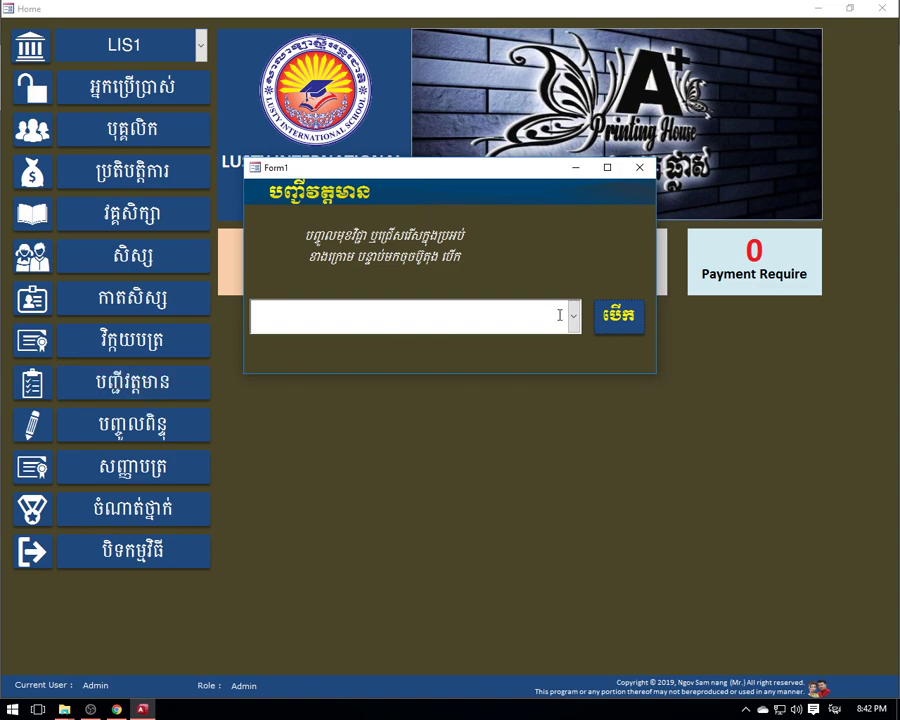
{"action": "left_click", "coordinate": [572, 316]}
{"action": "left_click", "coordinate": [341, 350]}
{"action": "left_click", "coordinate": [624, 325]}
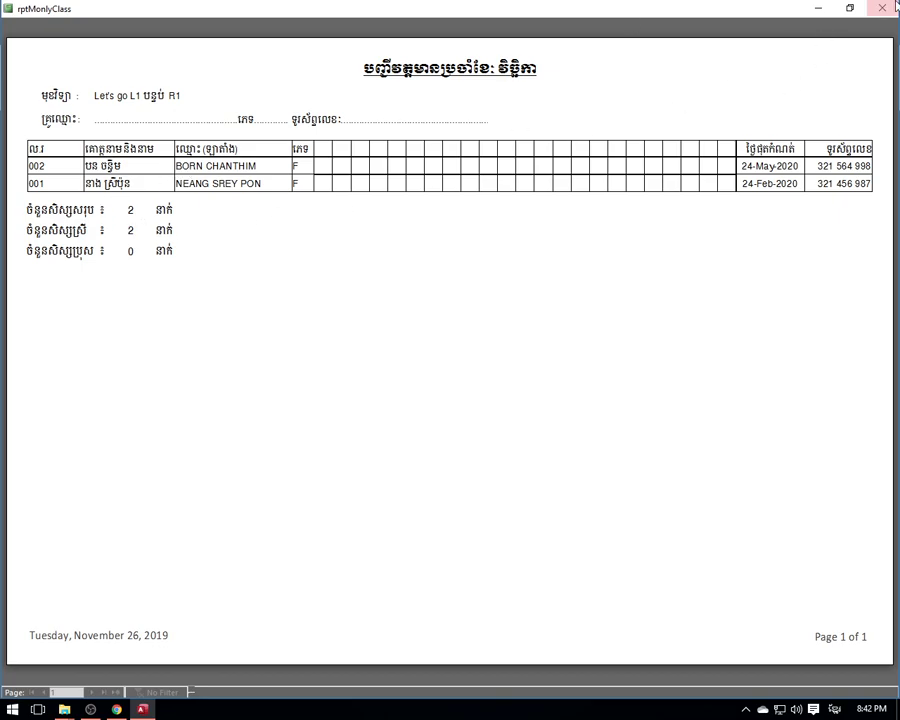
{"action": "key", "text": "Escape"}
- Preview and close the attendance reports for C2 English File L2 and class 5, Bus1
{"action": "left_click", "coordinate": [572, 314]}
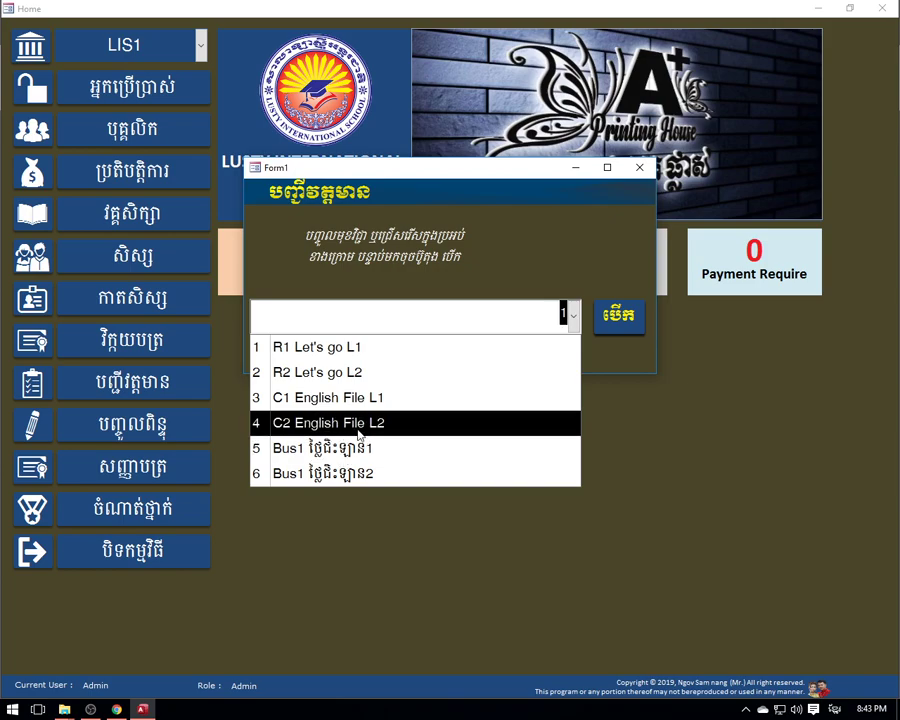
{"action": "left_click", "coordinate": [354, 432]}
{"action": "left_click", "coordinate": [619, 315]}
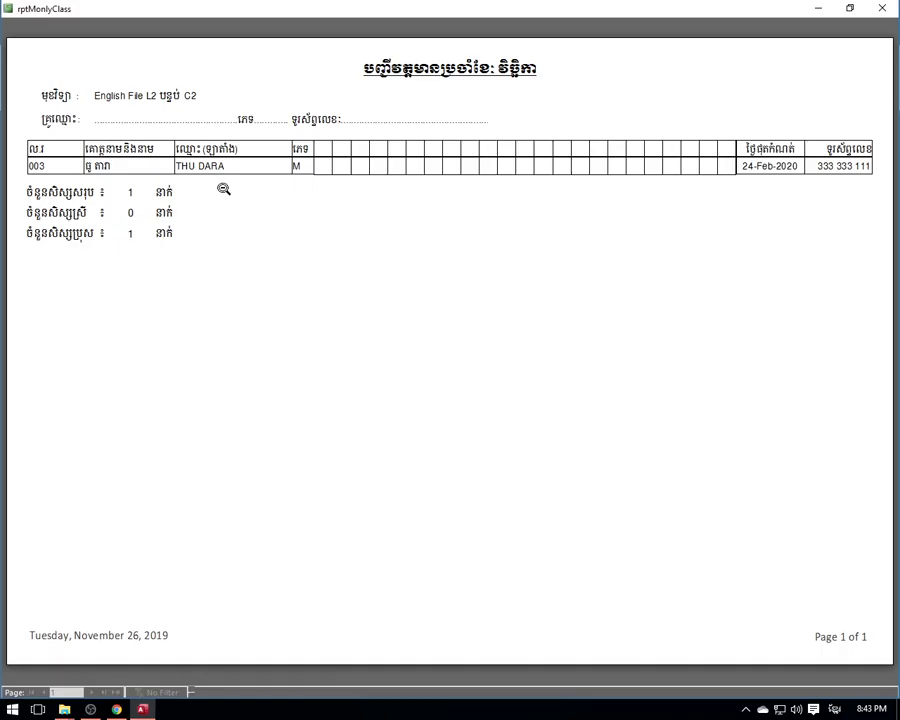
{"action": "left_click", "coordinate": [882, 8]}
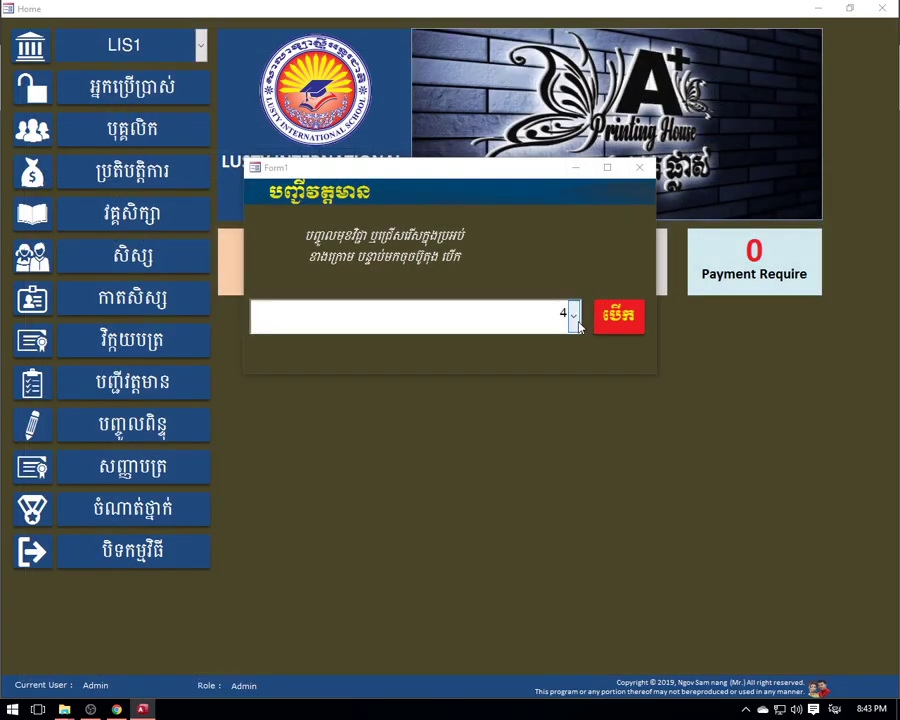
{"action": "left_click", "coordinate": [577, 322]}
{"action": "left_click", "coordinate": [412, 452]}
{"action": "left_click", "coordinate": [596, 334]}
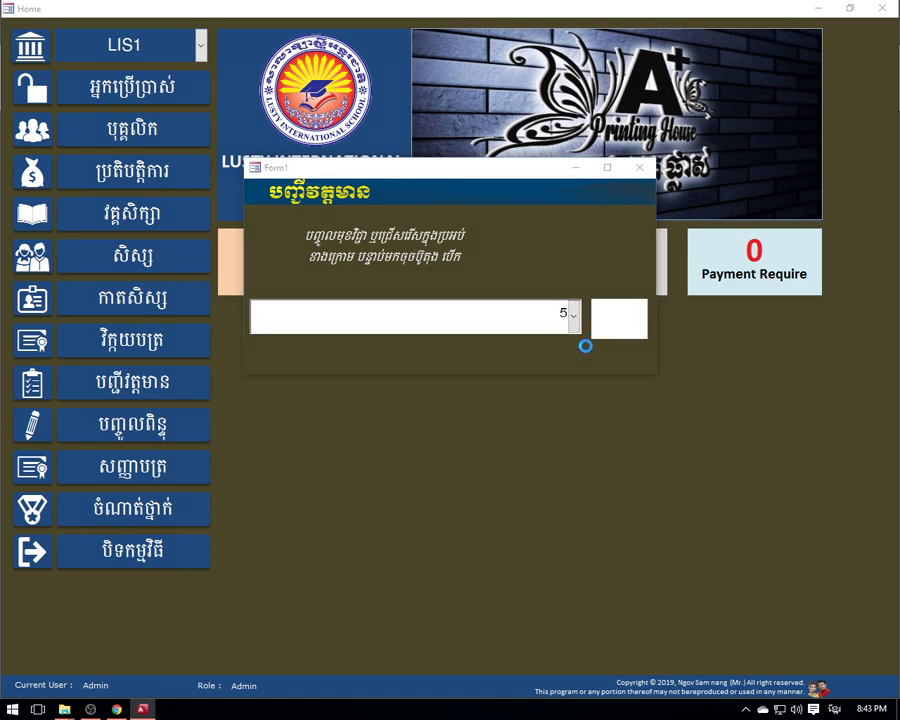
{"action": "left_click", "coordinate": [882, 8]}
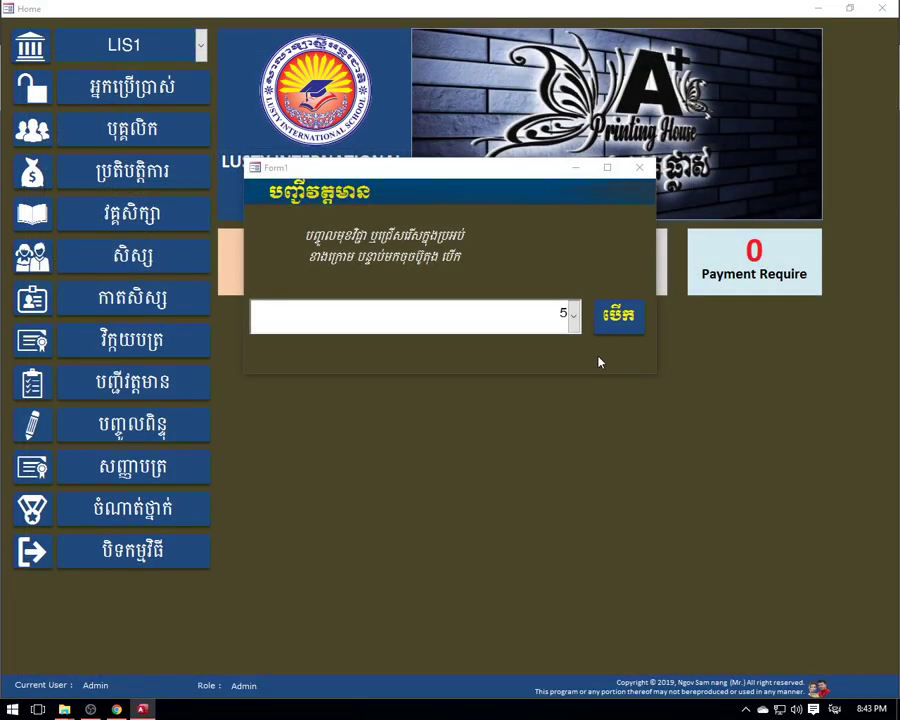
- Preview class 6's attendance report, then select class 5, Bus1, again and open it
{"action": "left_click", "coordinate": [574, 318]}
{"action": "left_click", "coordinate": [423, 468]}
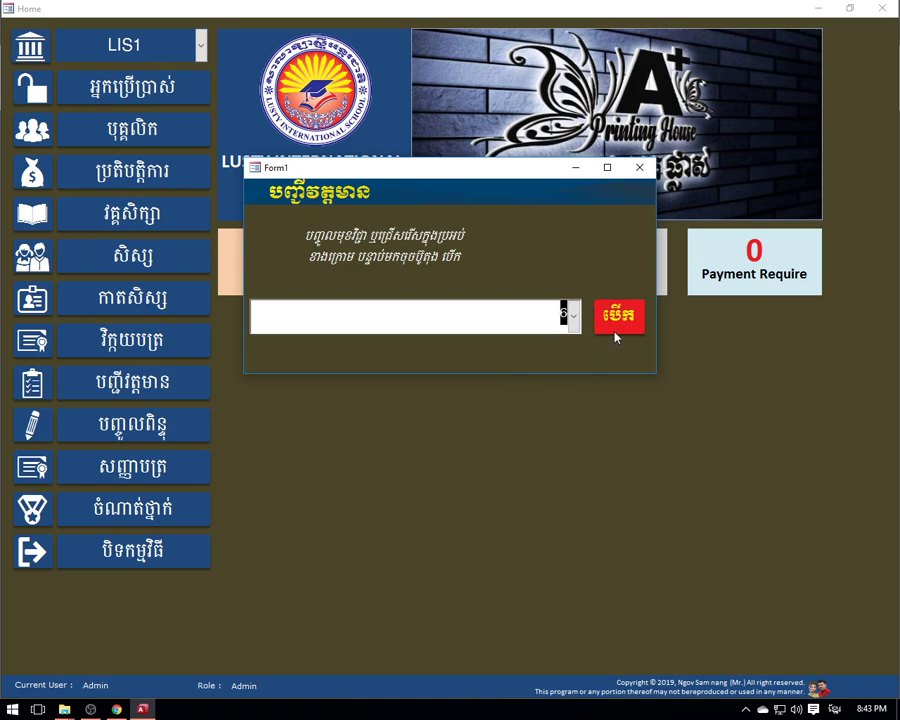
{"action": "left_click", "coordinate": [617, 316]}
{"action": "left_click", "coordinate": [870, 8]}
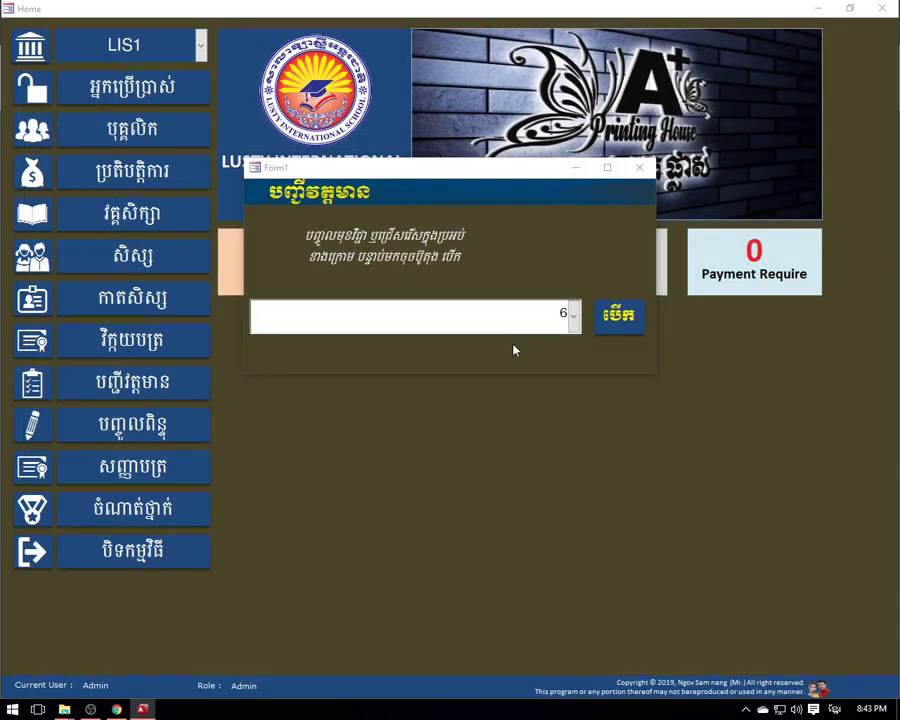
{"action": "left_click", "coordinate": [573, 315]}
{"action": "left_click", "coordinate": [423, 446]}
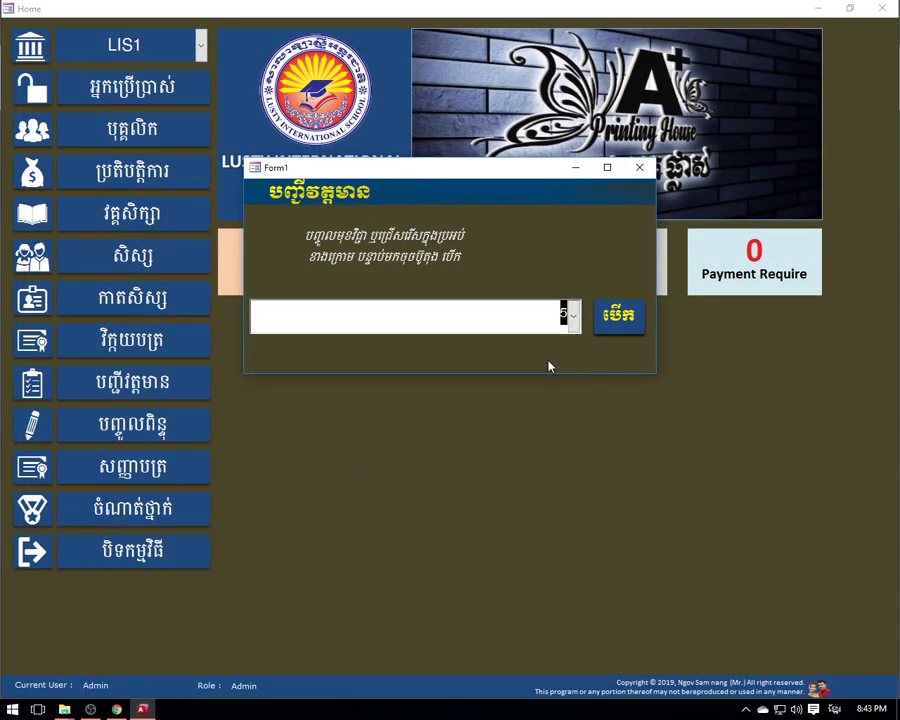
{"action": "left_click", "coordinate": [617, 316]}
- Preview the Bus1 attendance report once more, then close the preview
{"action": "left_click", "coordinate": [878, 8]}
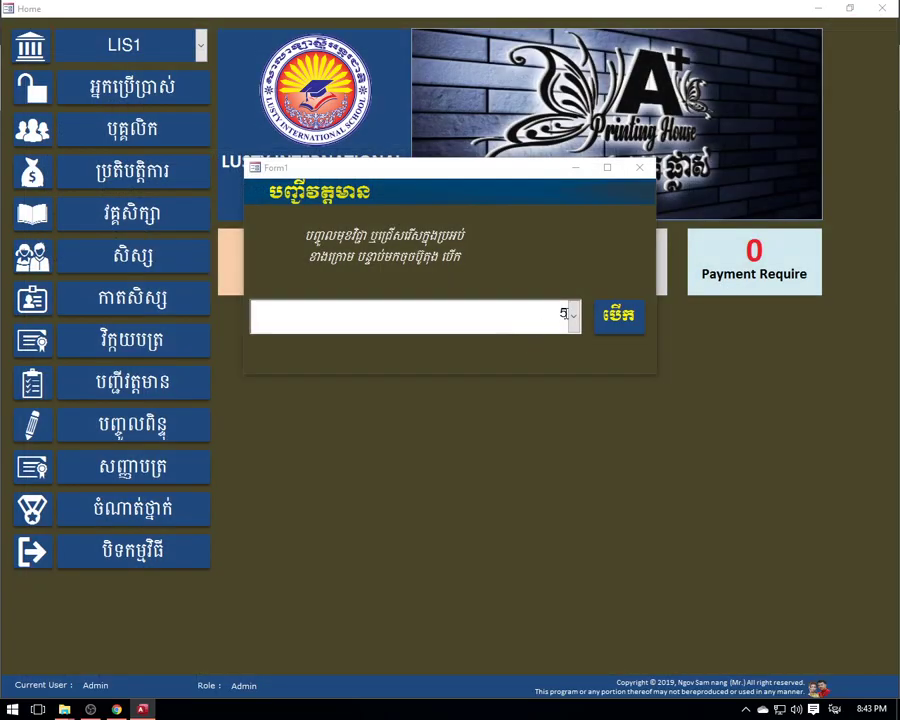
{"action": "left_click", "coordinate": [618, 316]}
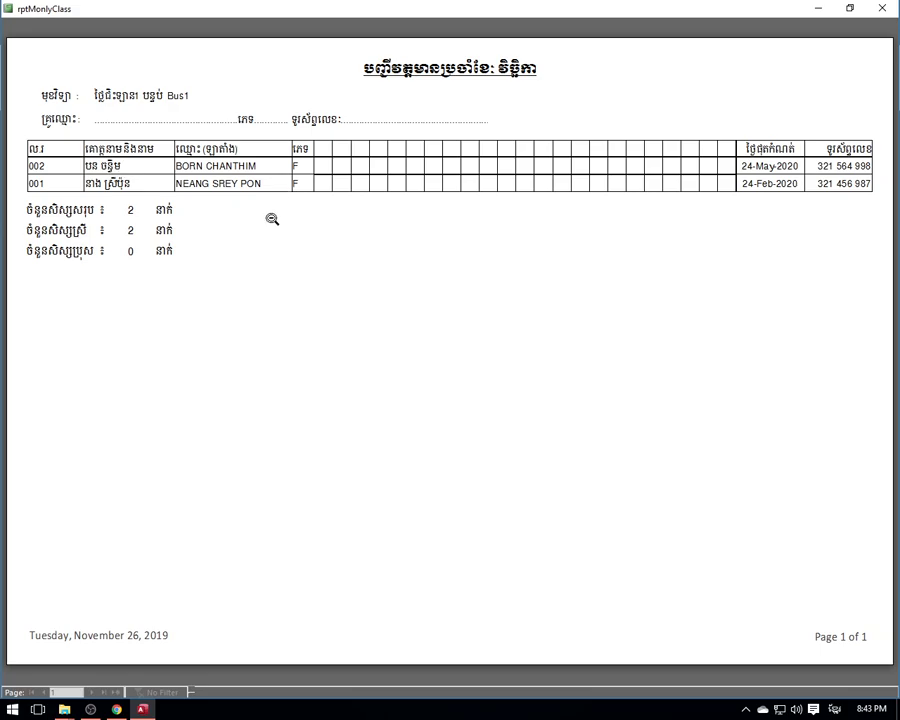
{"action": "left_click", "coordinate": [882, 8]}
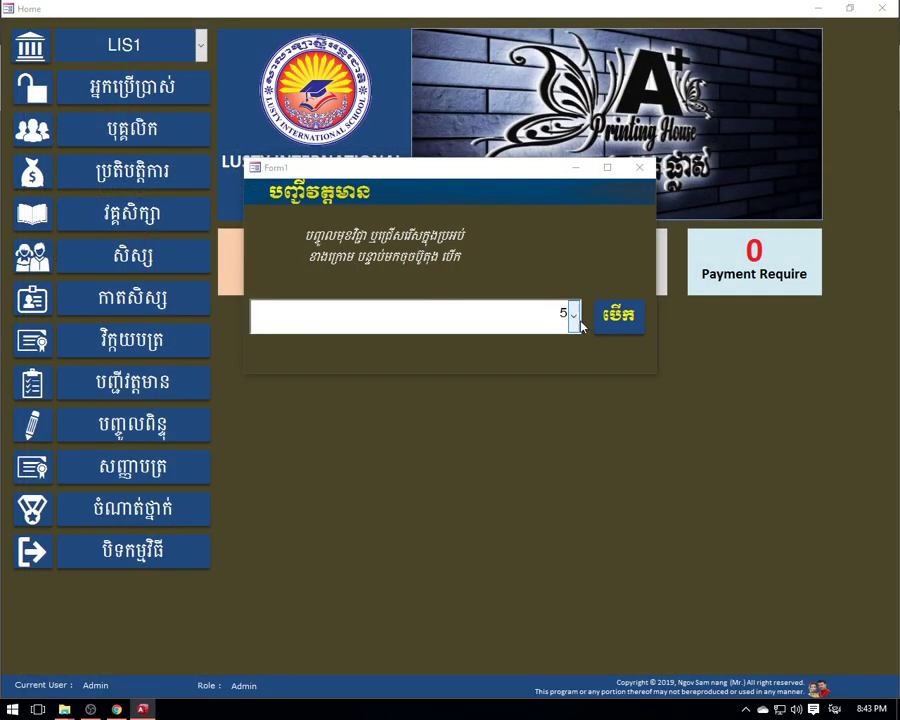
- Preview the attendance report for class C2 English File L2, then close the dialog
{"action": "left_click", "coordinate": [562, 313]}
{"action": "left_click", "coordinate": [573, 313]}
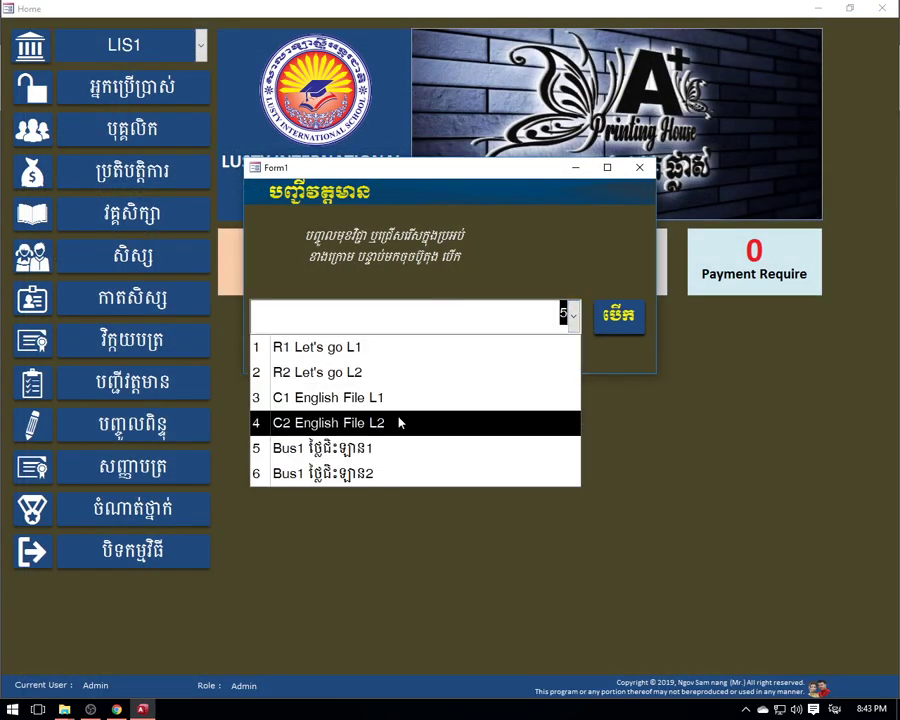
{"action": "left_click", "coordinate": [400, 423]}
{"action": "left_click", "coordinate": [603, 325]}
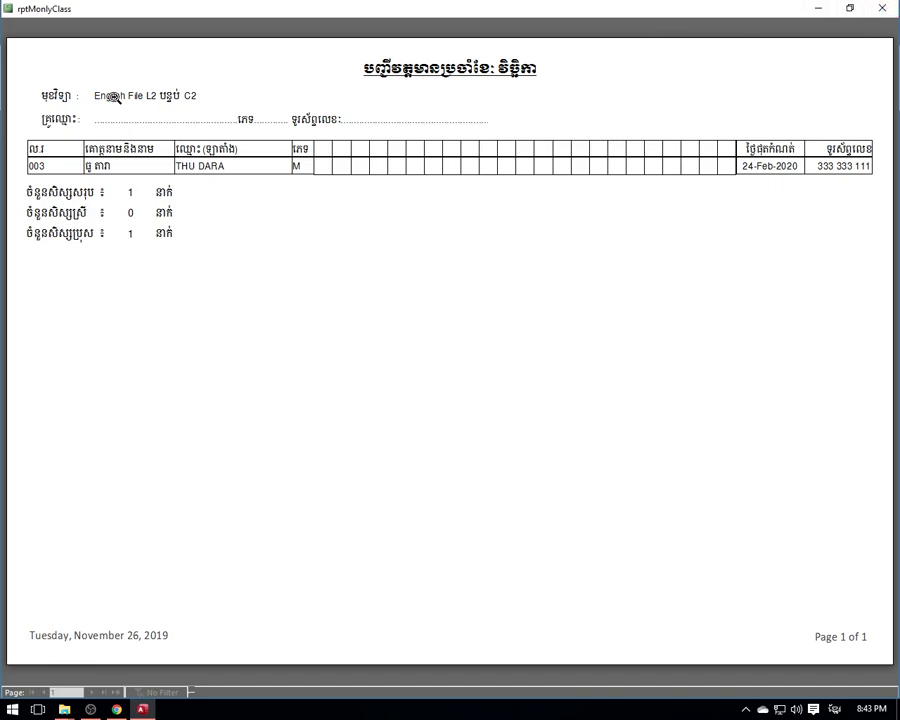
{"action": "left_click", "coordinate": [882, 7]}
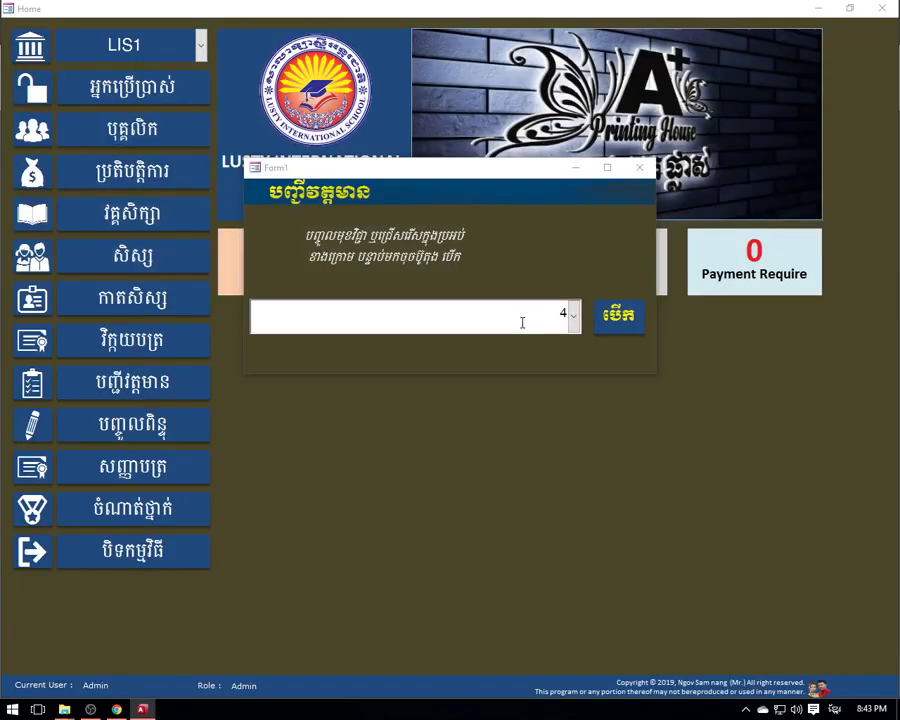
{"action": "left_click", "coordinate": [640, 168]}
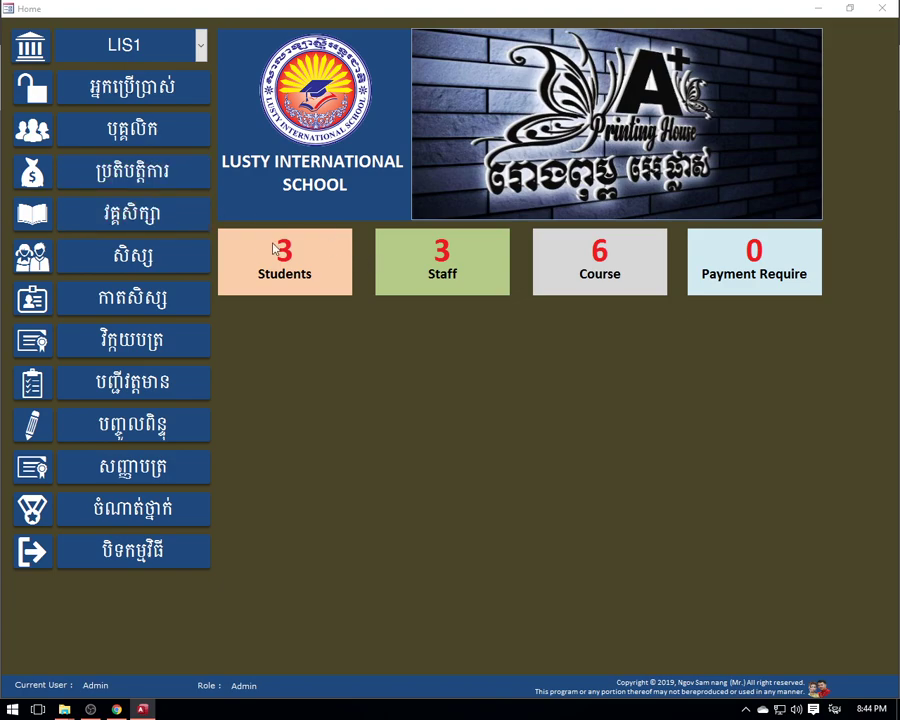
- Reopen the attendance list, preview class R1 Let's go L1, and close the dialog
{"action": "left_click", "coordinate": [160, 390]}
{"action": "left_click", "coordinate": [572, 316]}
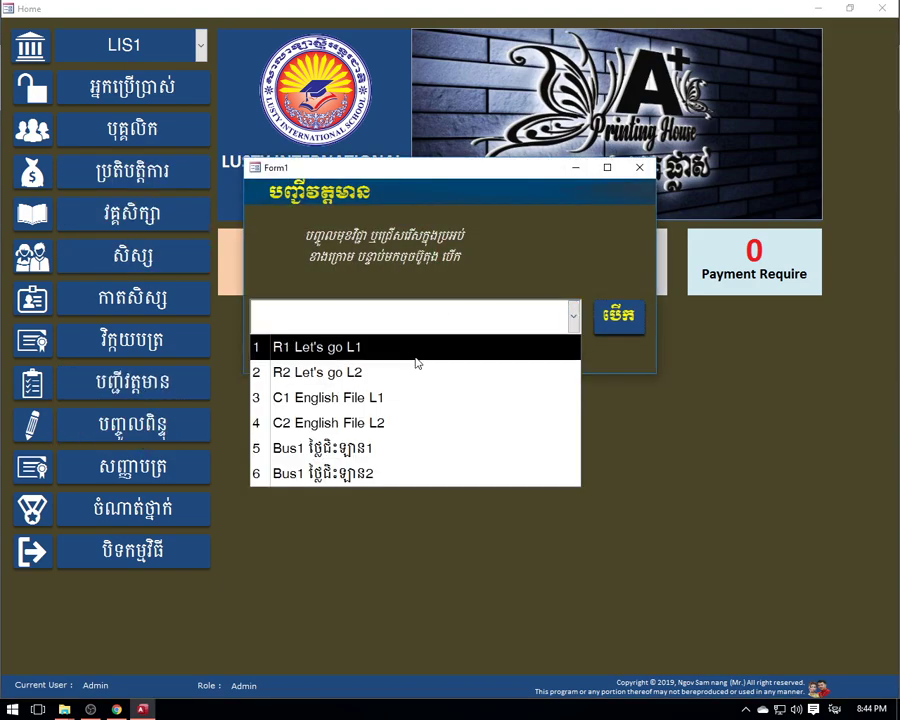
{"action": "left_click", "coordinate": [414, 350]}
{"action": "left_click", "coordinate": [606, 331]}
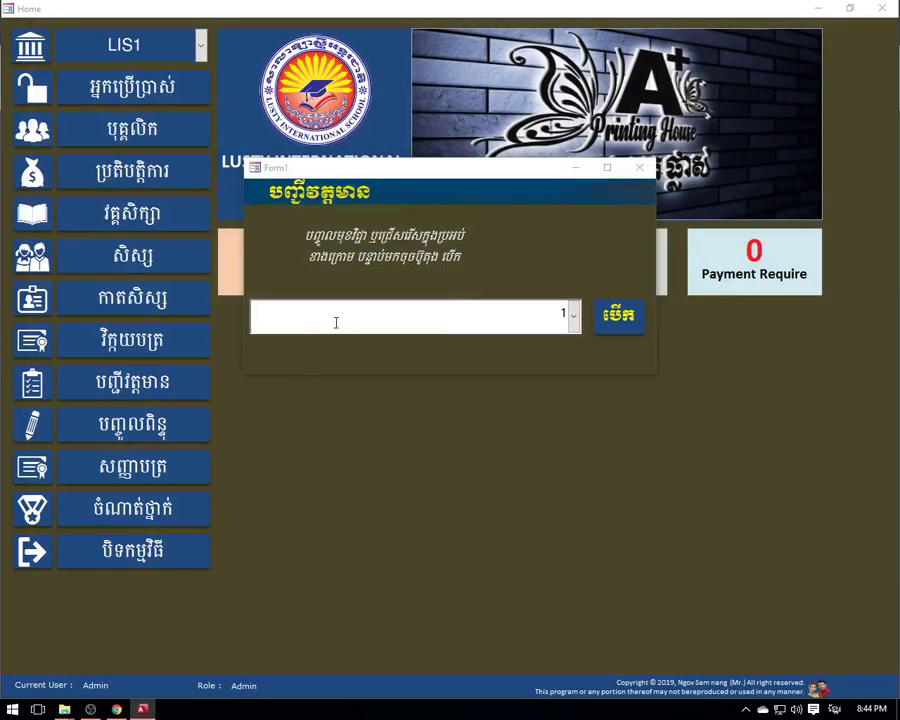
{"action": "left_click", "coordinate": [639, 167]}
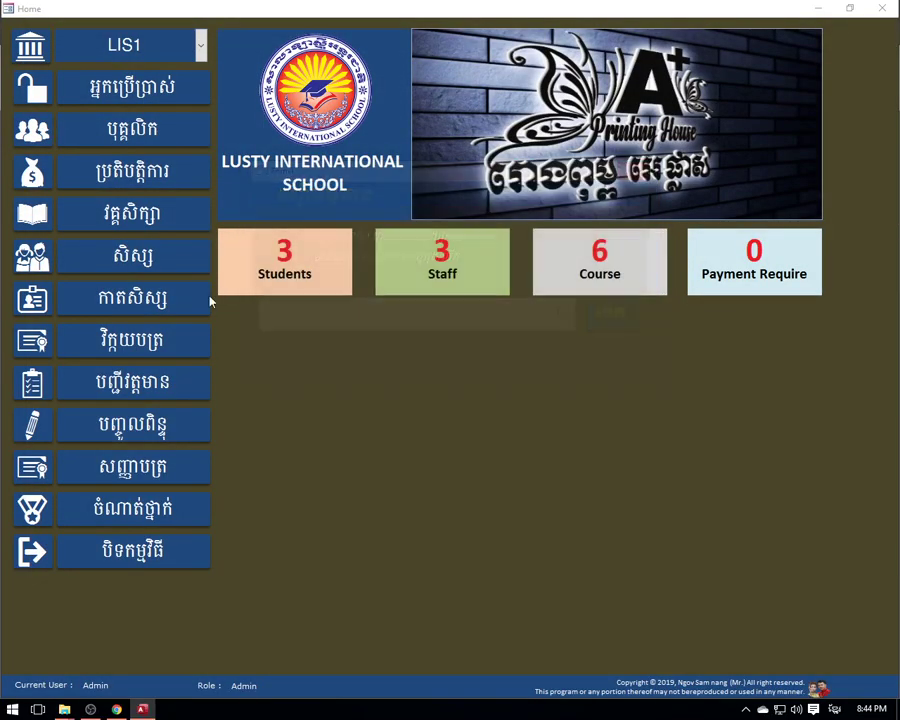
- Preview the student ID cards for today's date in the card dialog
{"action": "left_click", "coordinate": [145, 295]}
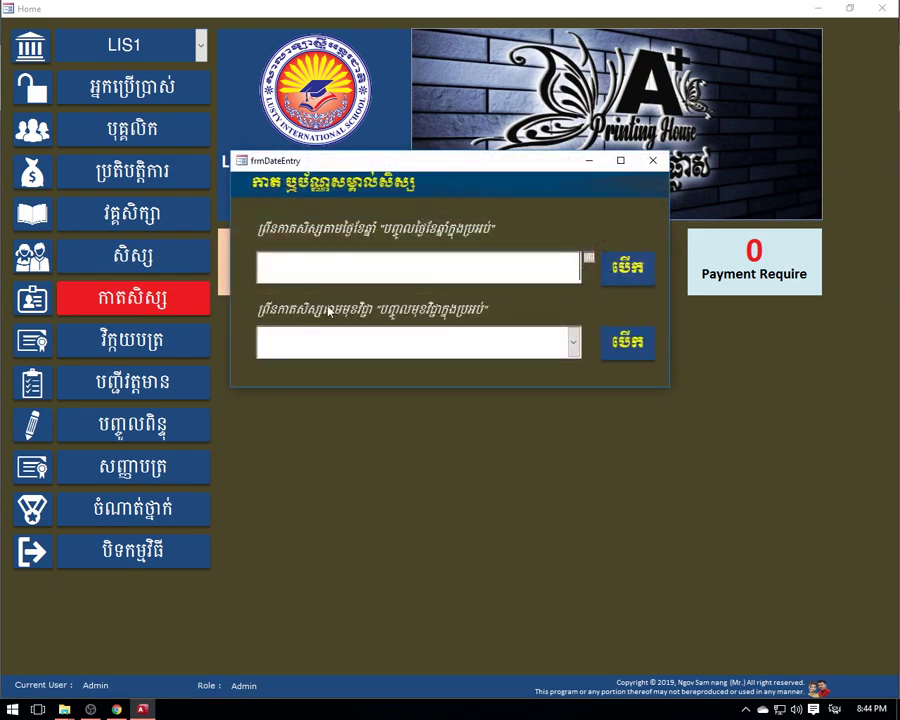
{"action": "left_click", "coordinate": [588, 261]}
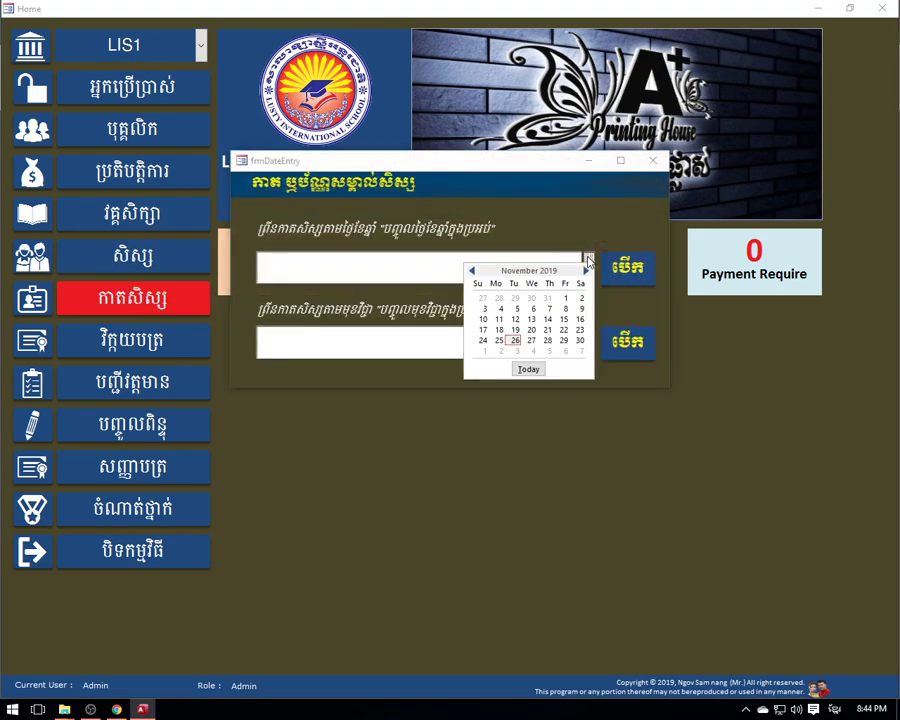
{"action": "left_click", "coordinate": [560, 233]}
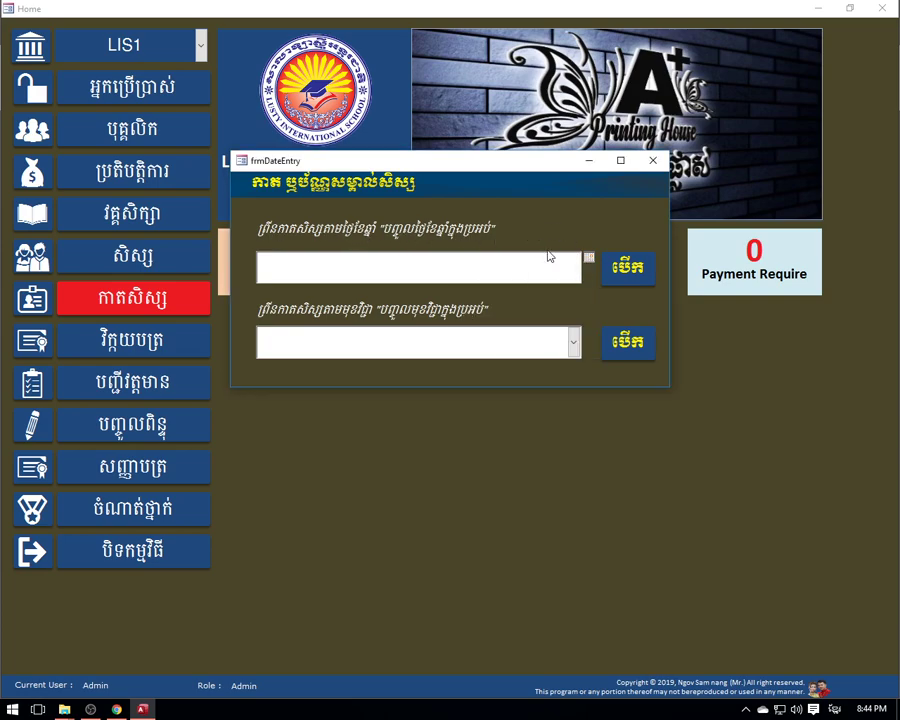
{"action": "left_click", "coordinate": [588, 261]}
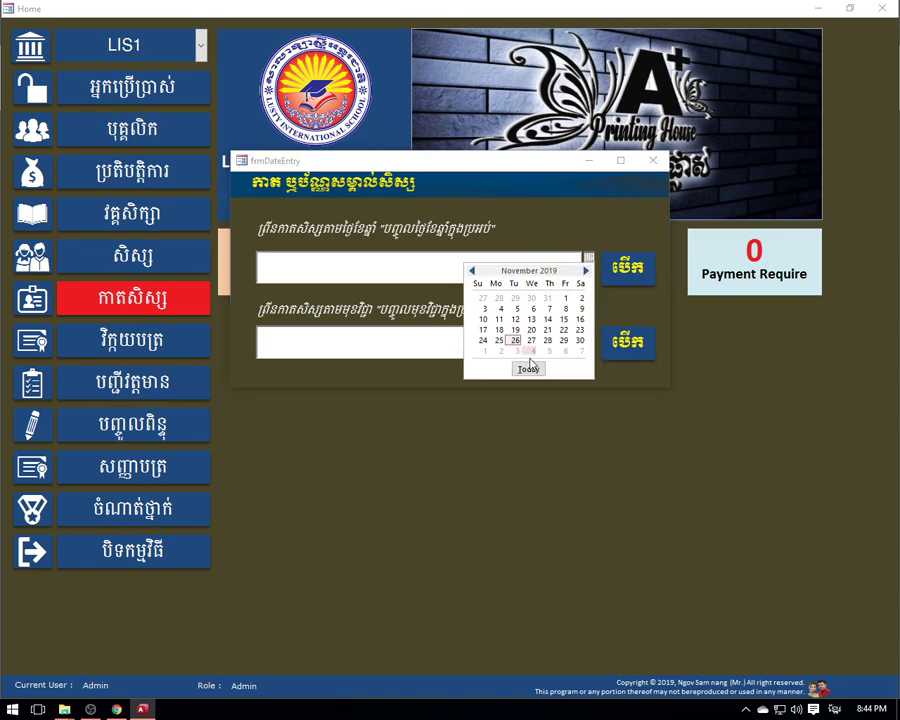
{"action": "left_click", "coordinate": [528, 368]}
{"action": "left_click", "coordinate": [628, 267]}
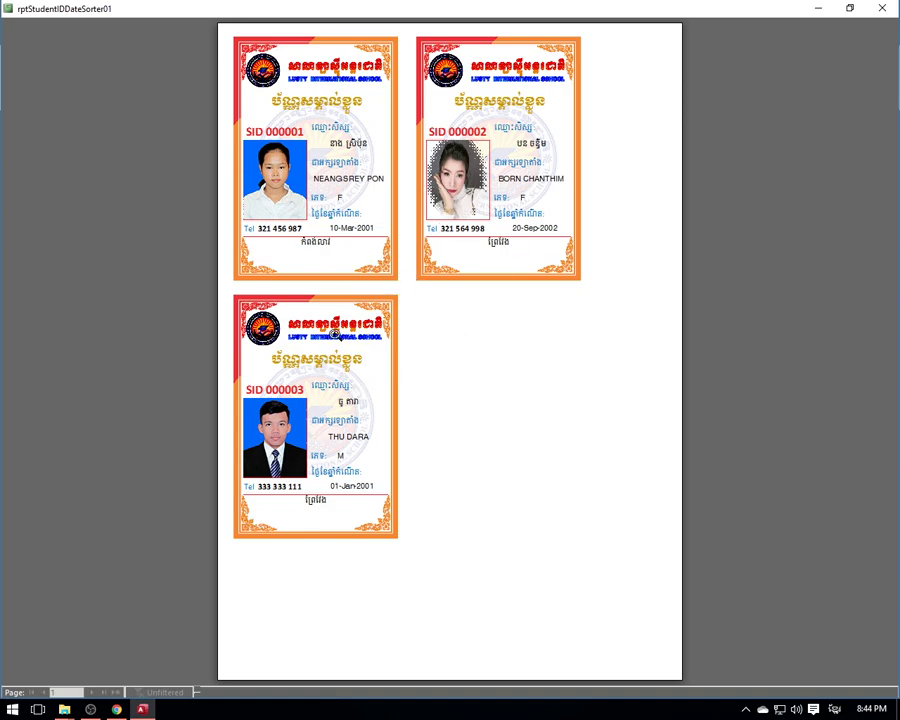
{"action": "left_click", "coordinate": [883, 8]}
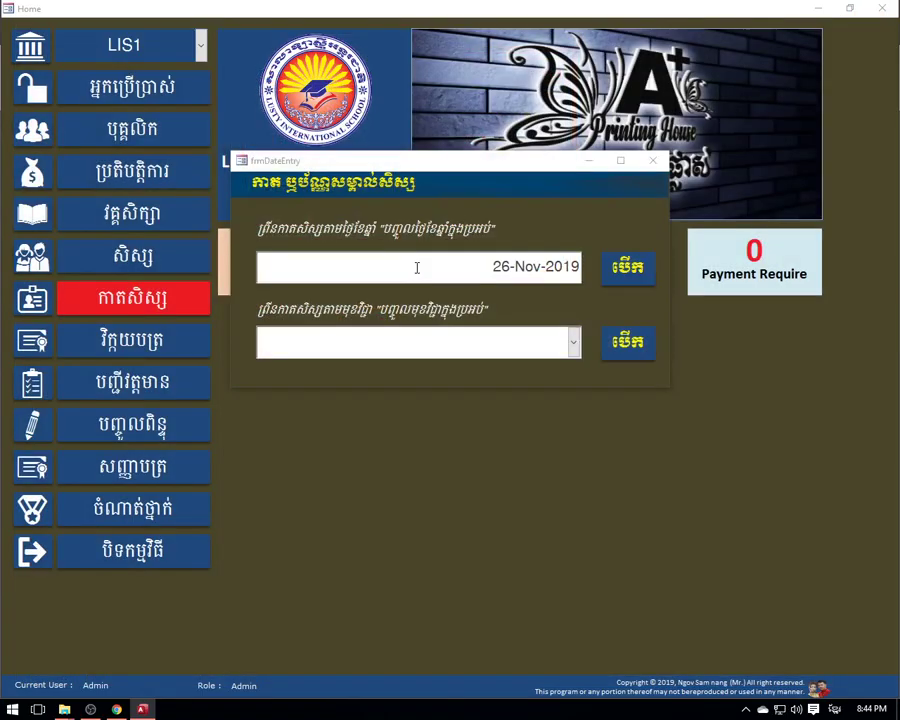
- Preview the ID cards for classes R1-Let's go L1 and R2-Let's go L2
{"action": "left_click", "coordinate": [572, 342]}
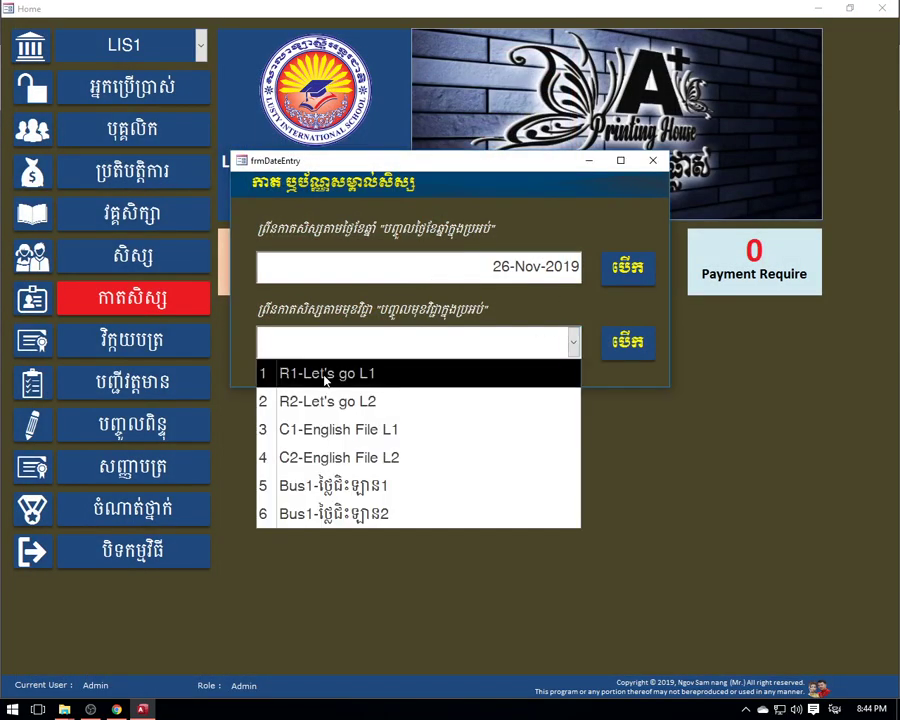
{"action": "left_click", "coordinate": [325, 374]}
{"action": "left_click", "coordinate": [618, 341]}
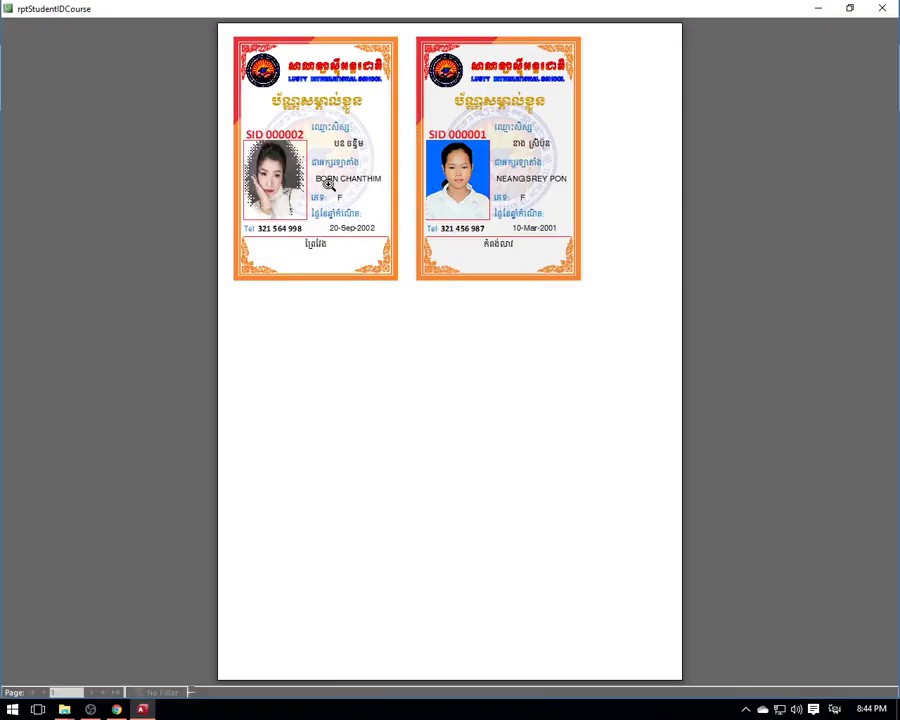
{"action": "key", "text": "Escape"}
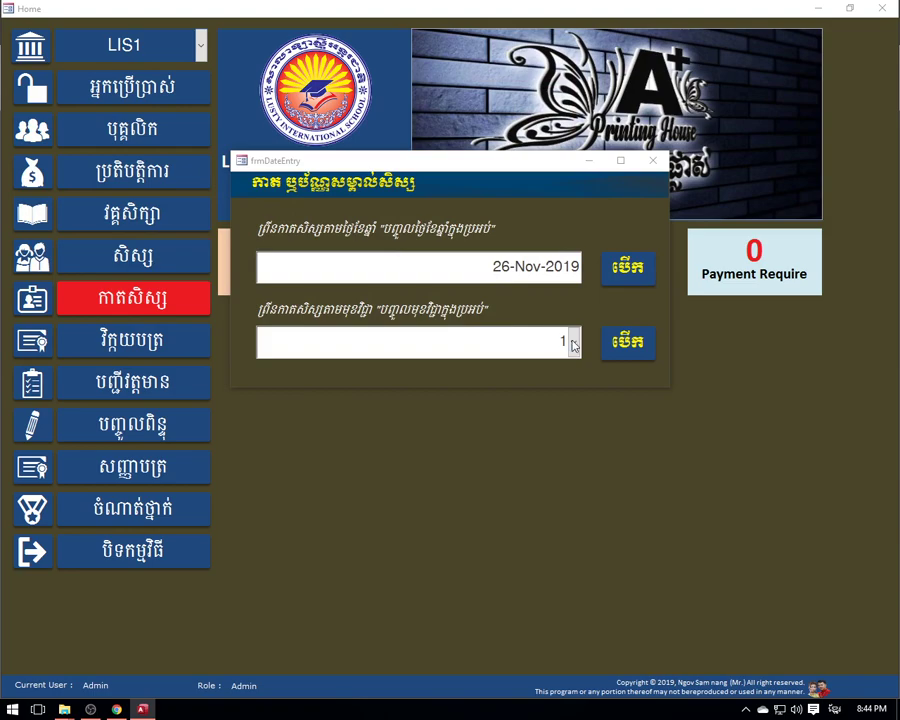
{"action": "left_click", "coordinate": [572, 343]}
{"action": "left_click", "coordinate": [436, 401]}
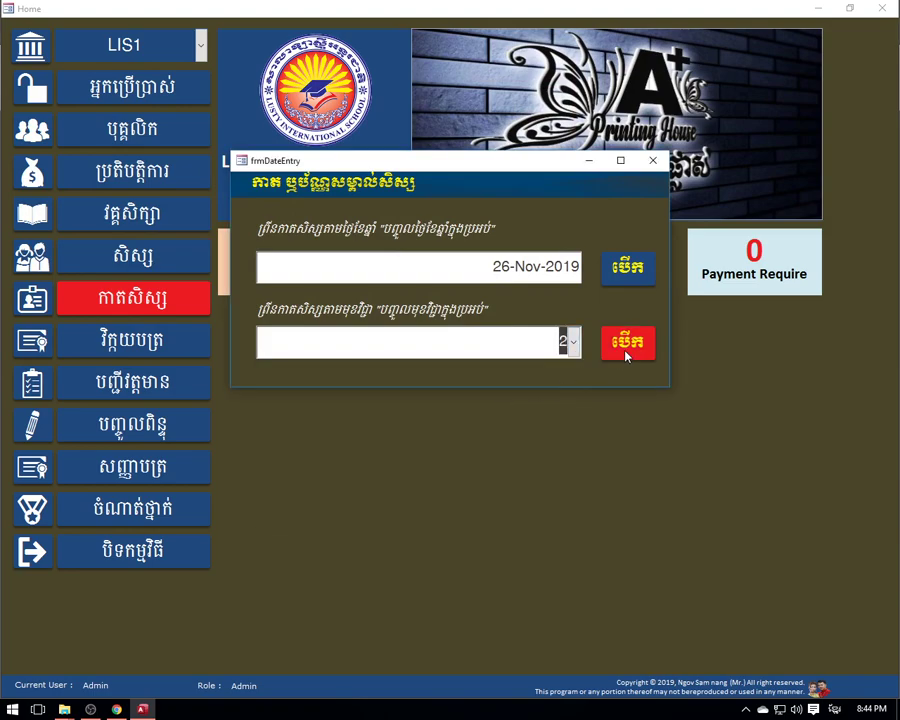
{"action": "left_click", "coordinate": [626, 354]}
{"action": "key", "text": "Escape"}
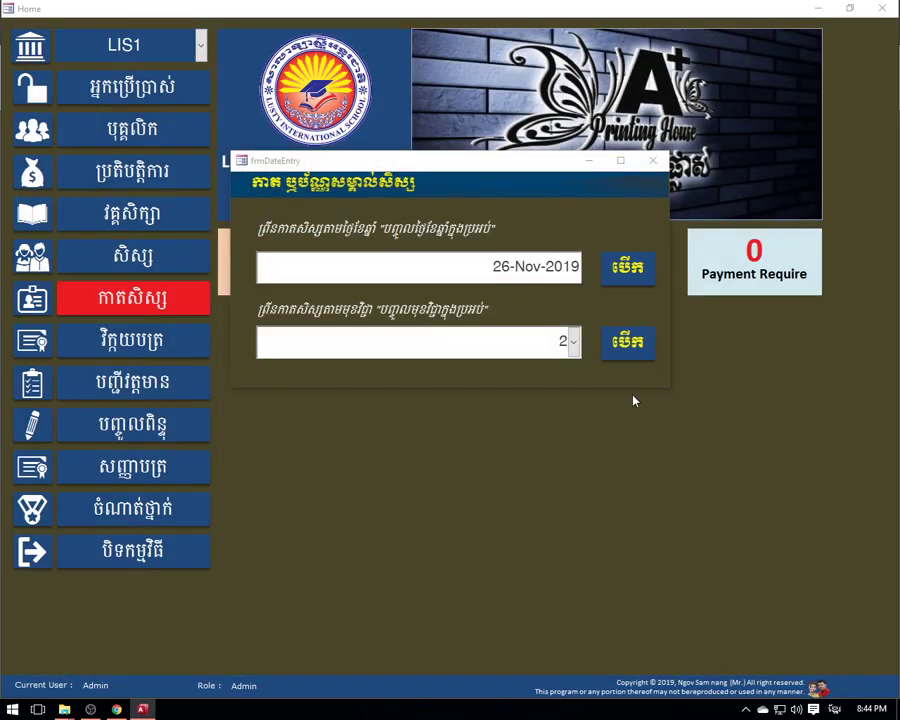
- Preview ID cards for C1-English File L1 and C2-English File L2, then close the dialog
{"action": "left_click", "coordinate": [572, 342]}
{"action": "left_click", "coordinate": [442, 430]}
{"action": "left_click", "coordinate": [625, 343]}
{"action": "key", "text": "Escape"}
{"action": "left_click", "coordinate": [572, 342]}
{"action": "left_click", "coordinate": [460, 455]}
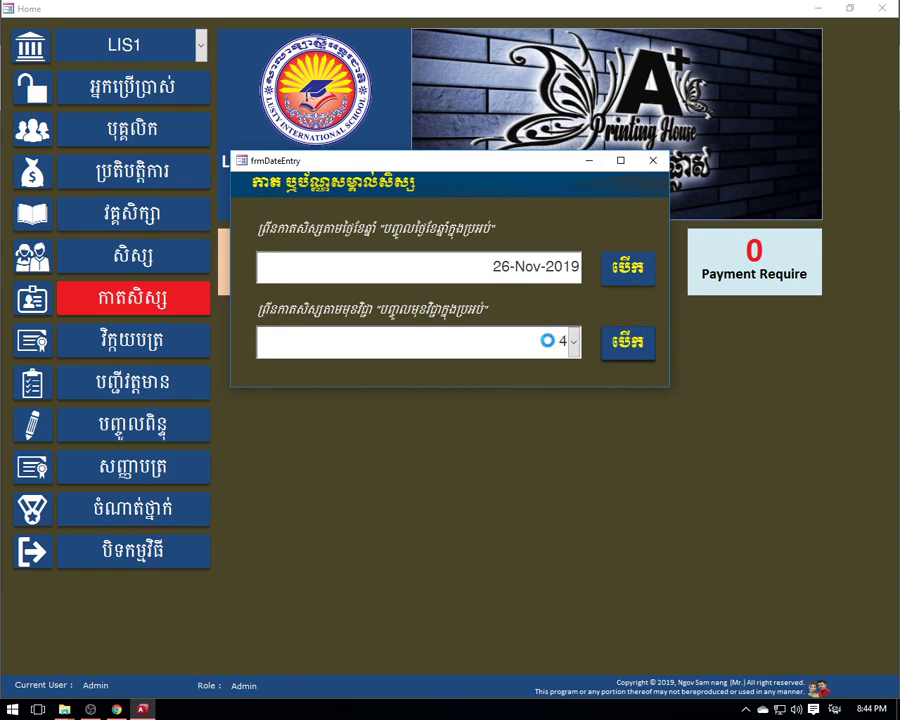
{"action": "left_click", "coordinate": [627, 342]}
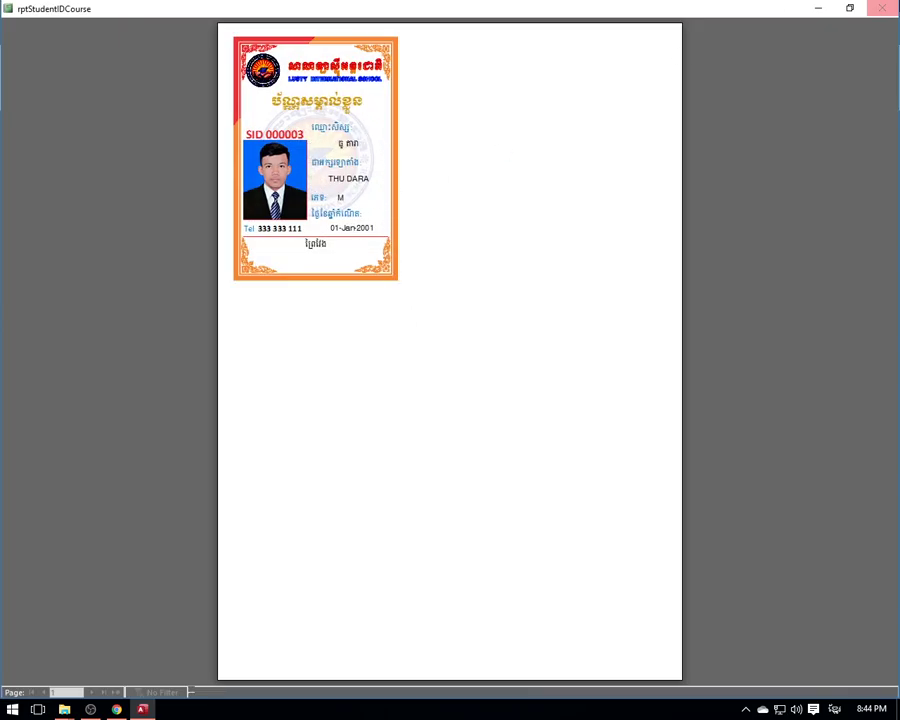
{"action": "left_click", "coordinate": [883, 9]}
{"action": "left_click", "coordinate": [652, 160]}
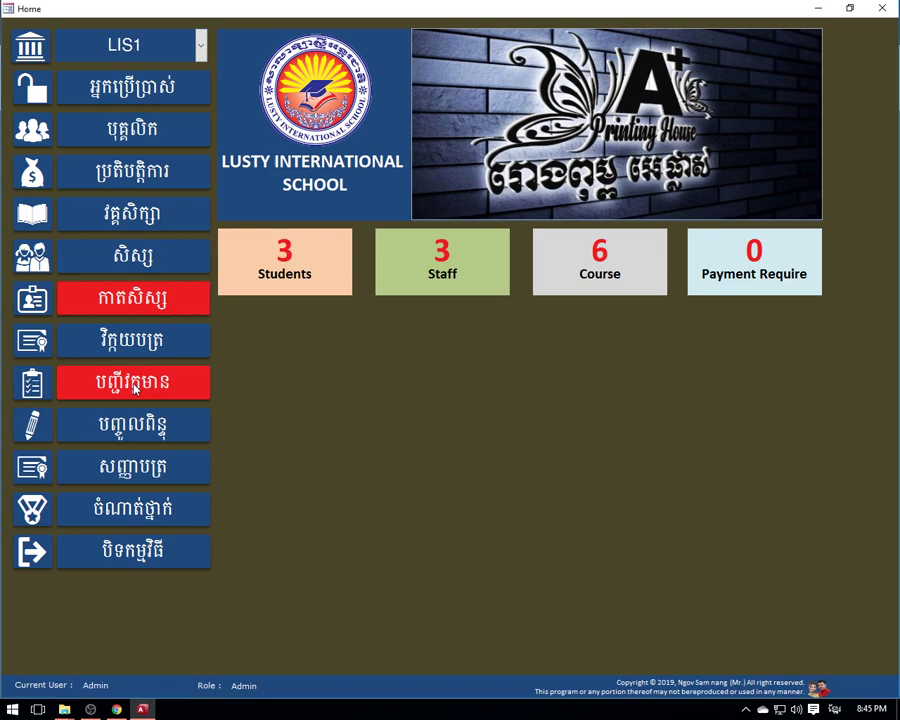
{"action": "left_click", "coordinate": [135, 390]}
{"action": "left_click", "coordinate": [572, 316]}
{"action": "left_click", "coordinate": [402, 342]}
{"action": "left_click", "coordinate": [618, 316]}
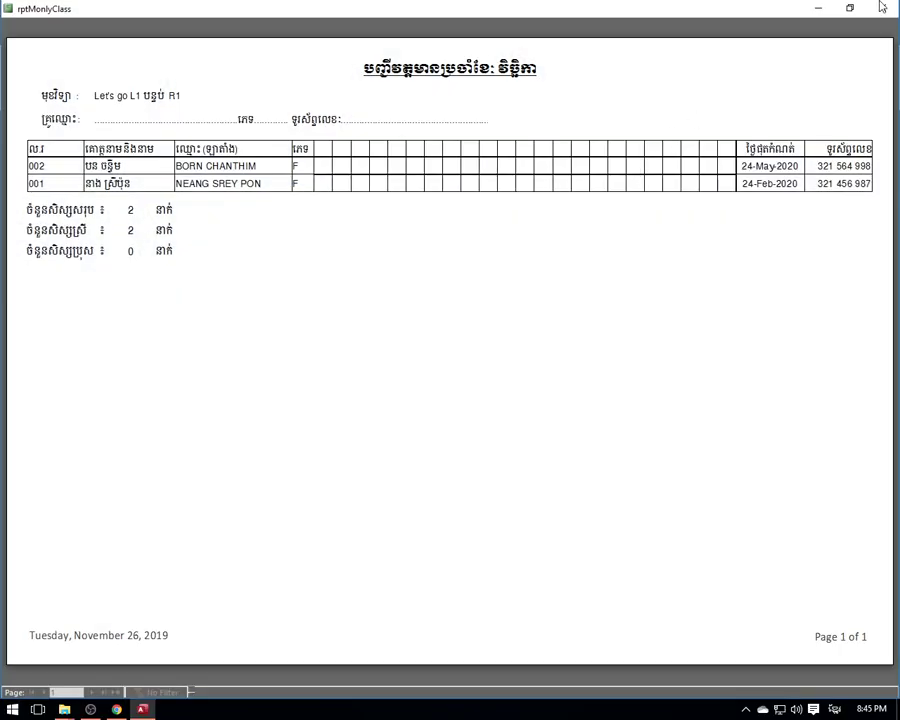
{"action": "left_click", "coordinate": [880, 8]}
{"action": "left_click", "coordinate": [640, 167]}
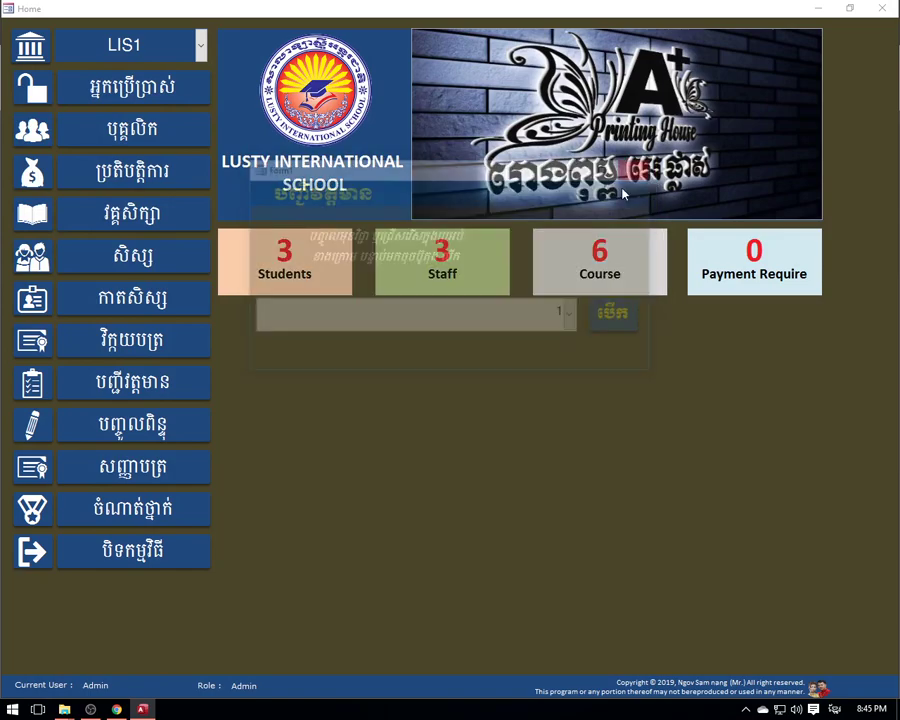
- Open the exam-score grid for class R1 Let's go L1
{"action": "left_click", "coordinate": [133, 428]}
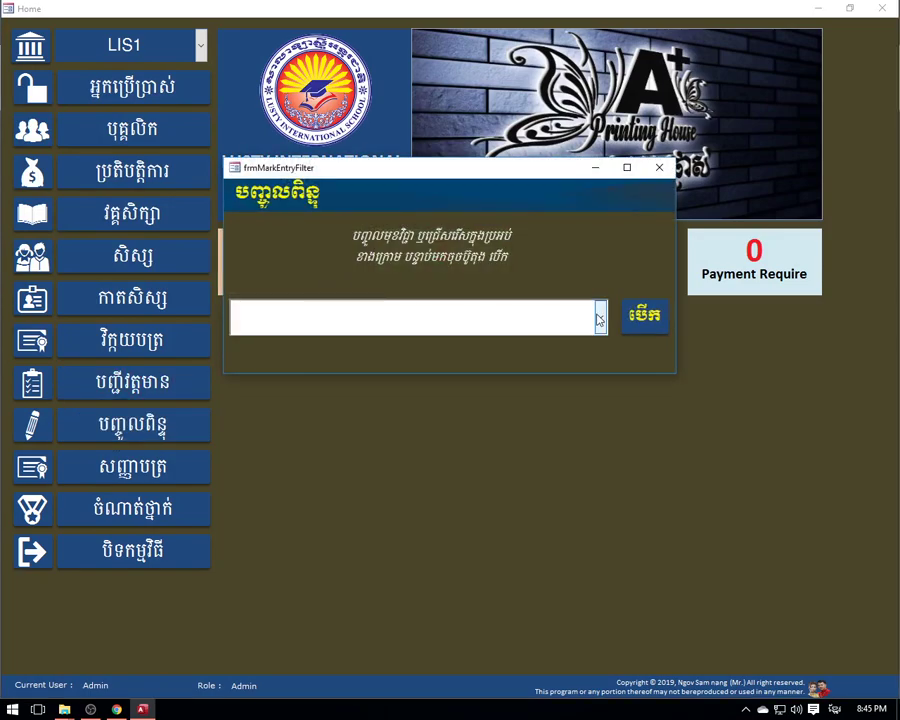
{"action": "left_click", "coordinate": [450, 326]}
{"action": "left_click", "coordinate": [400, 352]}
{"action": "left_click", "coordinate": [655, 312]}
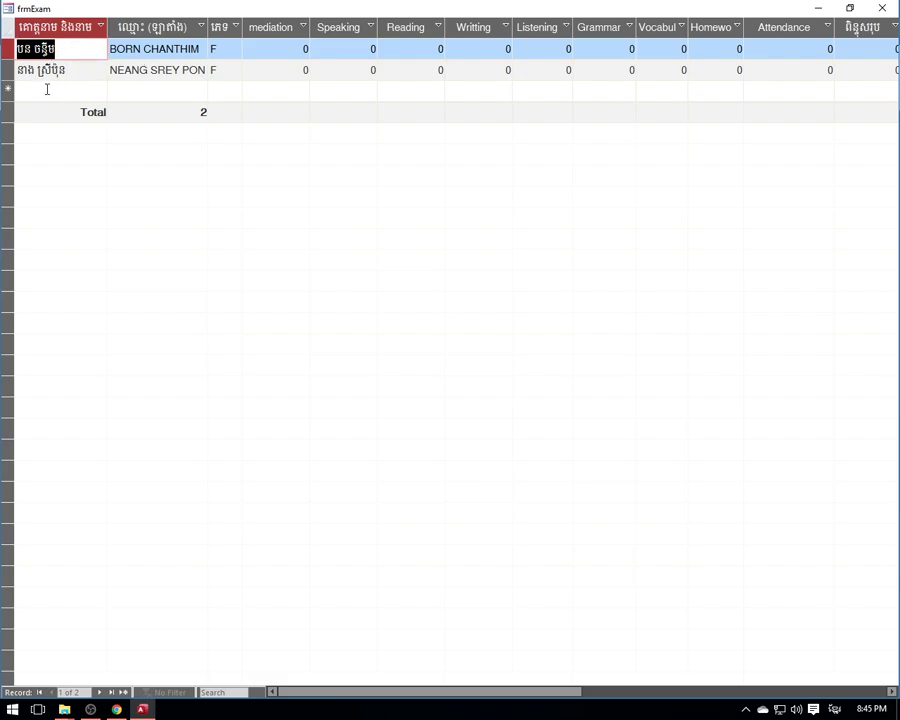
- Move through both students' rows and their mediation, Speaking and Reading score cells
{"action": "left_click", "coordinate": [46, 89]}
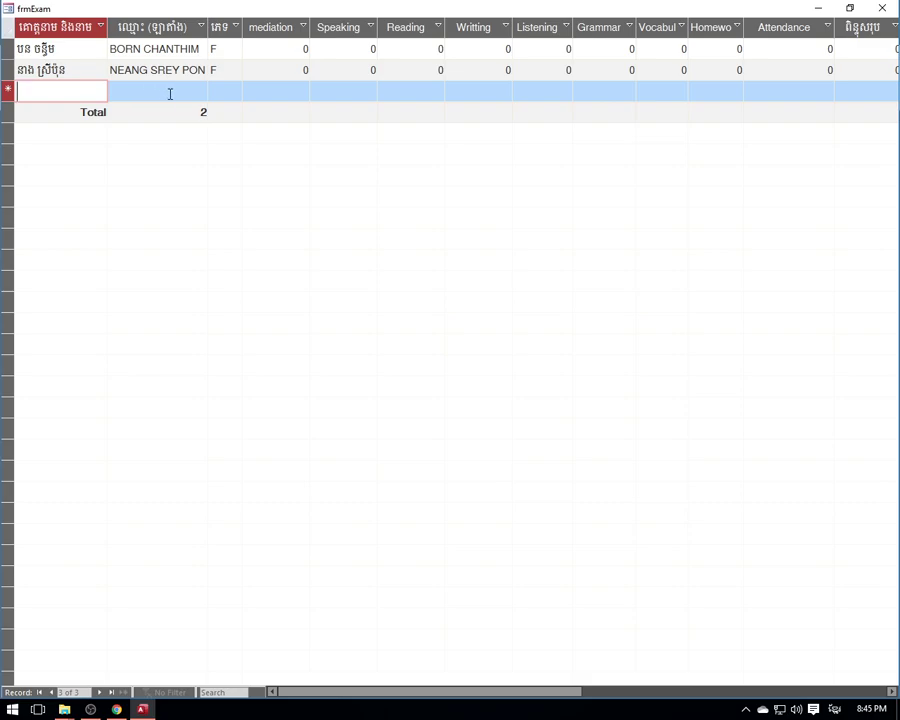
{"action": "left_click", "coordinate": [165, 70]}
{"action": "left_click", "coordinate": [70, 67]}
{"action": "left_click", "coordinate": [71, 55]}
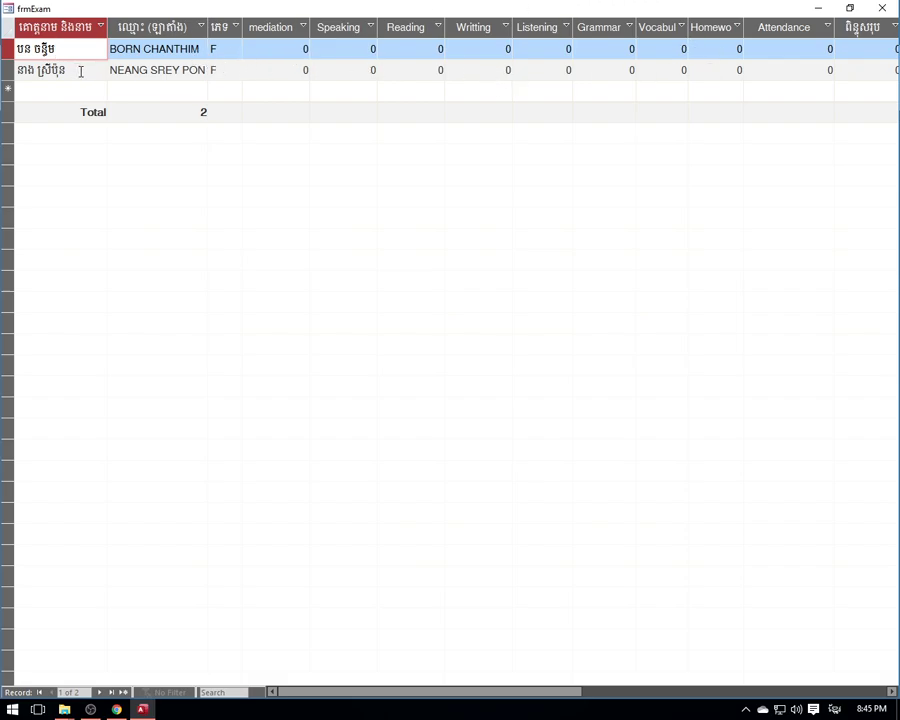
{"action": "double_click", "coordinate": [298, 51]}
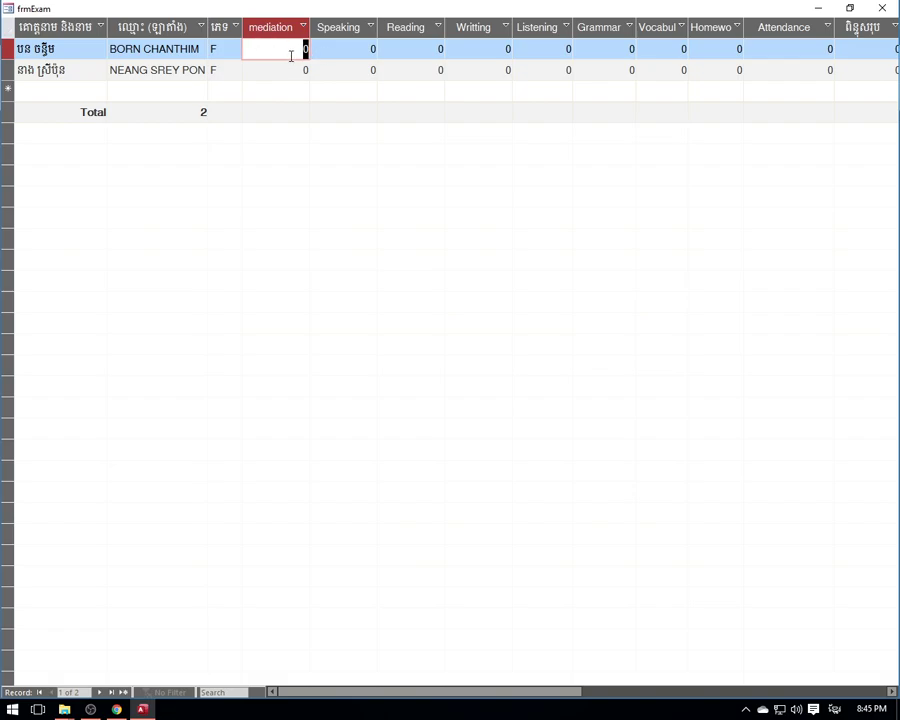
{"action": "left_click", "coordinate": [289, 66]}
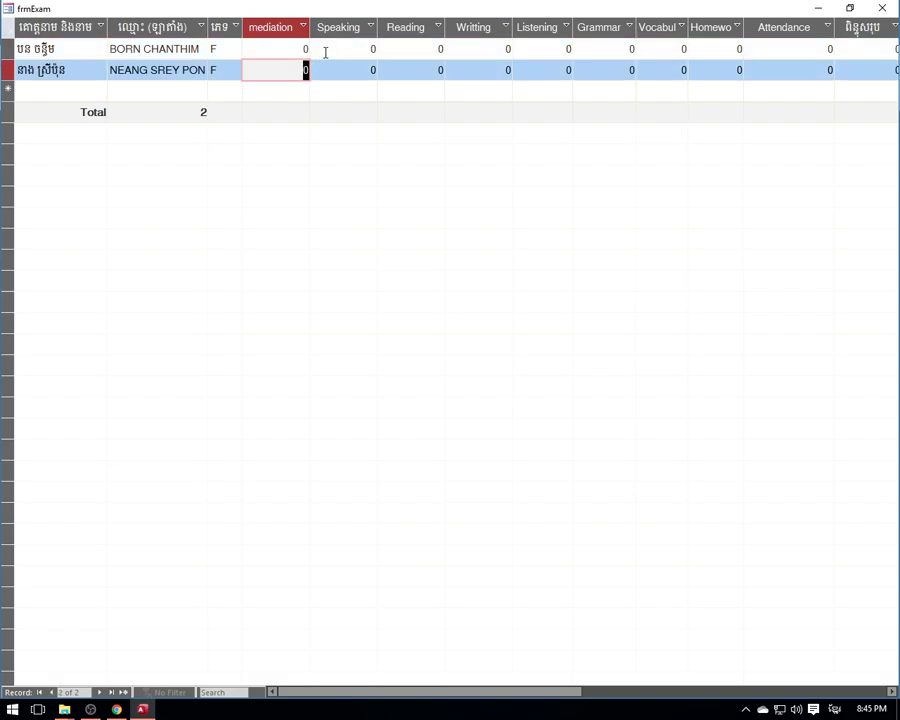
{"action": "left_click", "coordinate": [325, 52]}
{"action": "key", "text": "Tab"}
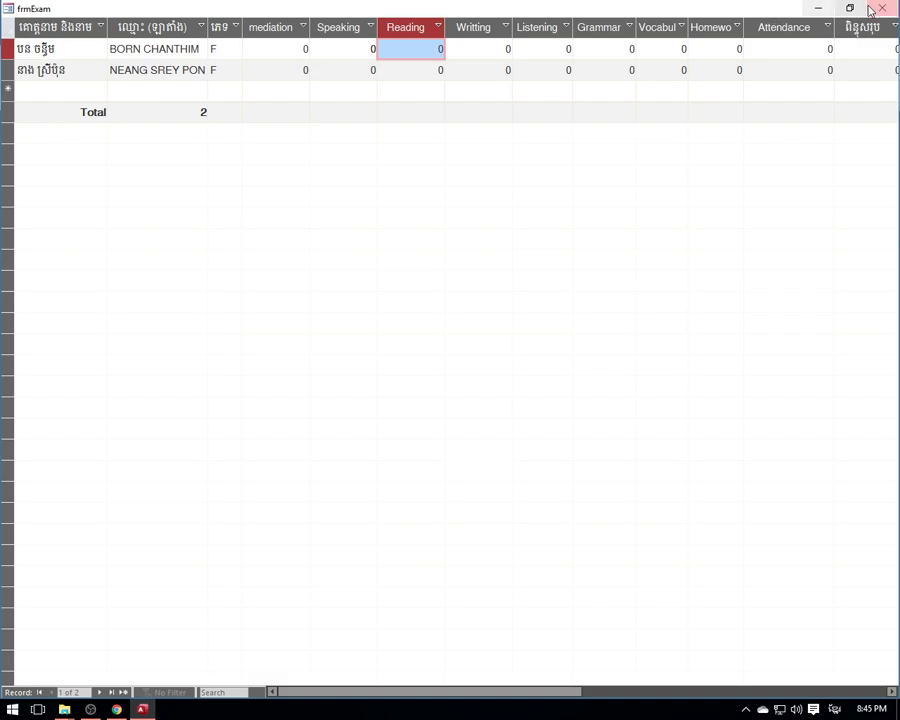
{"action": "left_click_drag", "start_coordinate": [476, 690], "coordinate": [508, 693]}
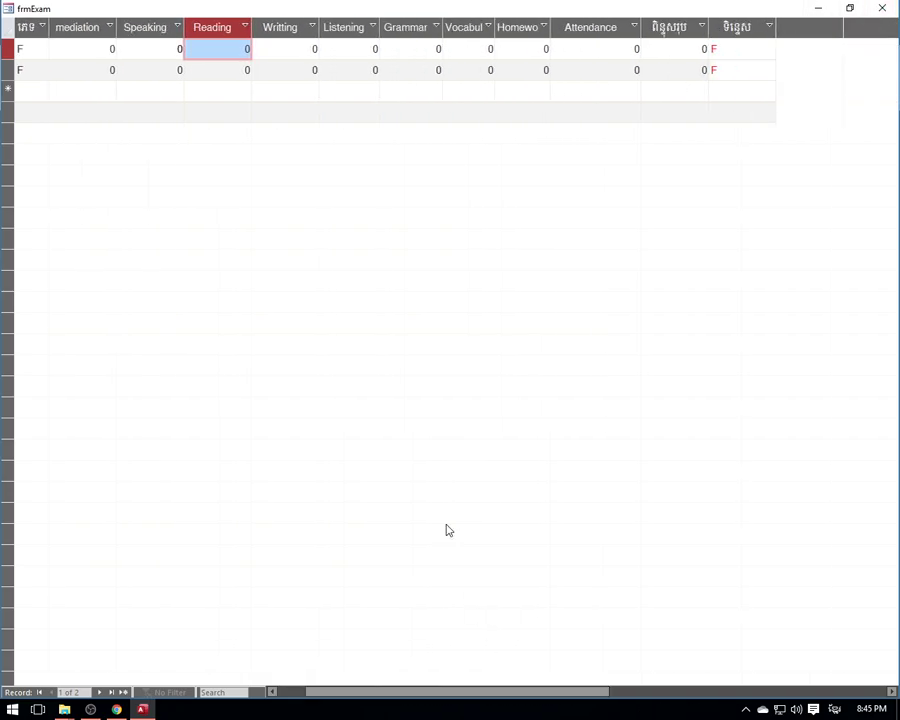
- Enter first student's scores: mediation 101, Reading, Writing, Listening 10, Grammar and Vocabulary 1
{"action": "double_click", "coordinate": [110, 48]}
{"action": "type", "text": "10"}
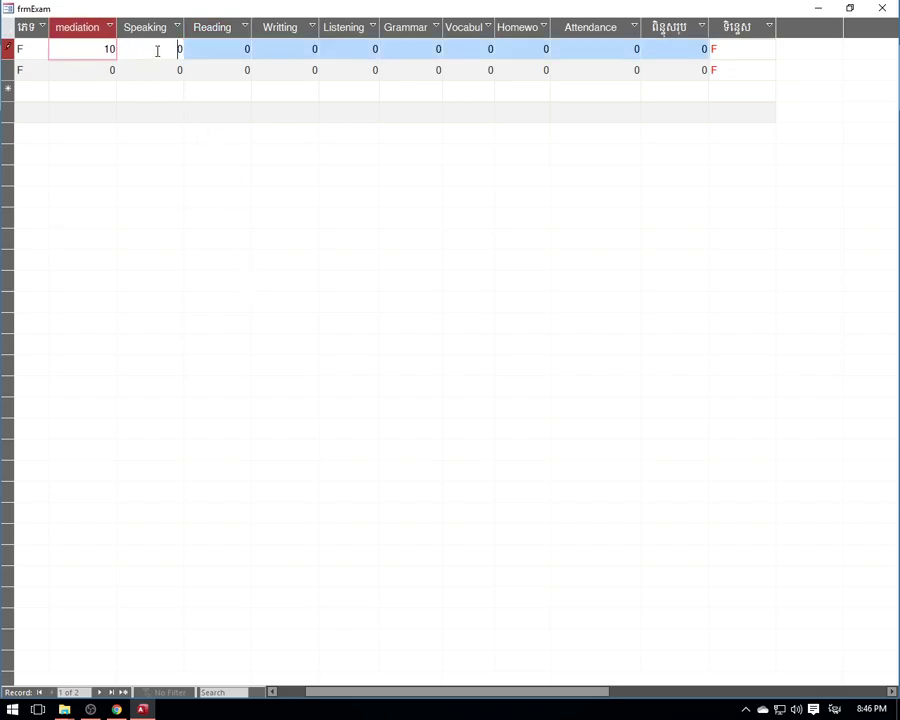
{"action": "type", "text": "1"}
{"action": "double_click", "coordinate": [236, 50]}
{"action": "type", "text": "10"}
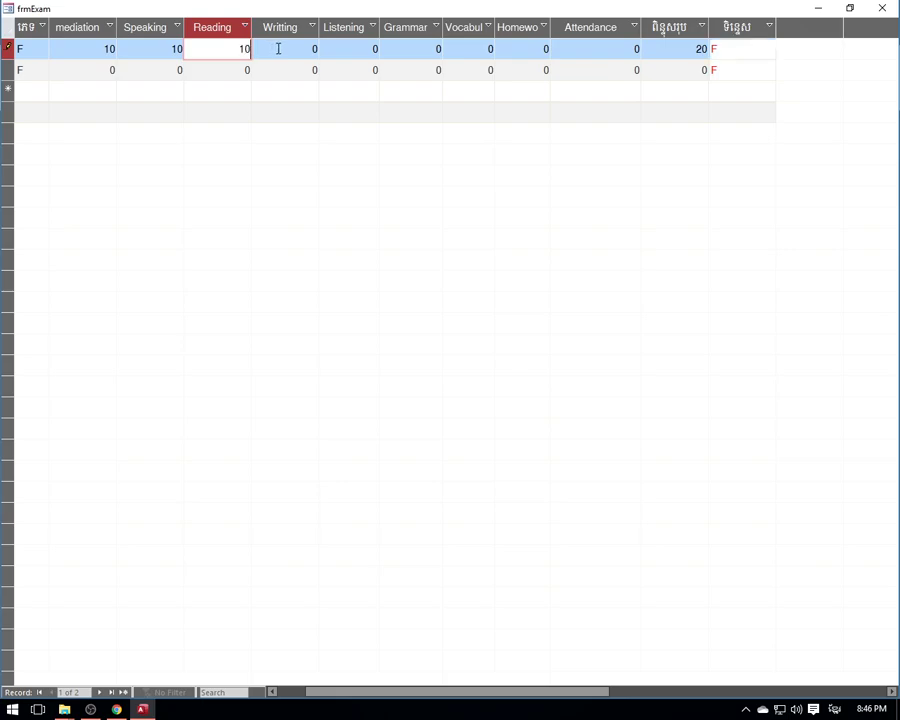
{"action": "double_click", "coordinate": [275, 45]}
{"action": "type", "text": "10"}
{"action": "double_click", "coordinate": [376, 45]}
{"action": "type", "text": "10"}
{"action": "double_click", "coordinate": [424, 50]}
{"action": "type", "text": "1"}
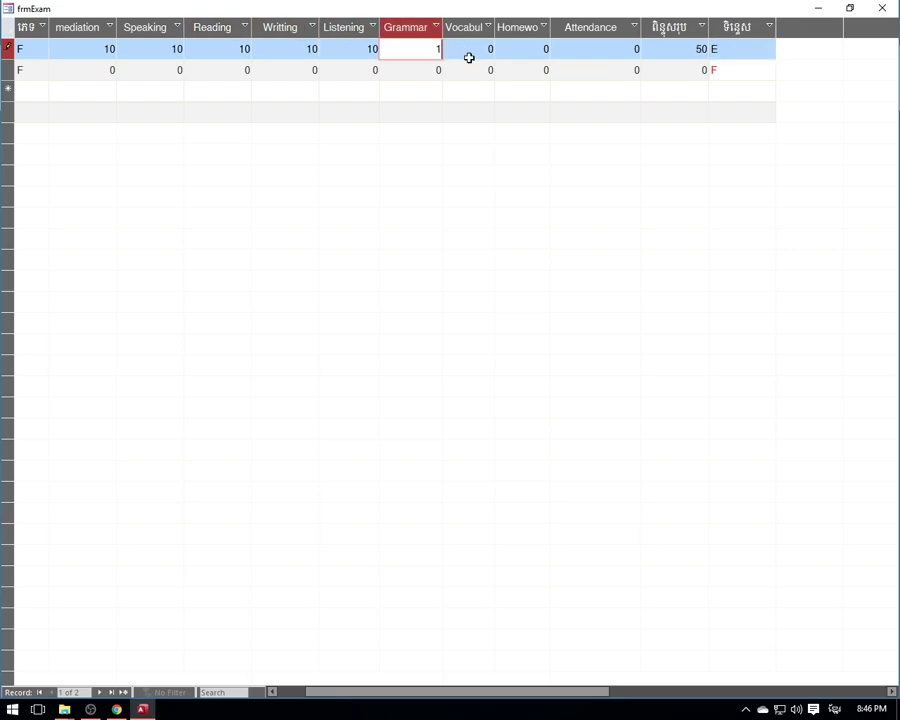
{"action": "double_click", "coordinate": [482, 47]}
{"action": "type", "text": "1"}
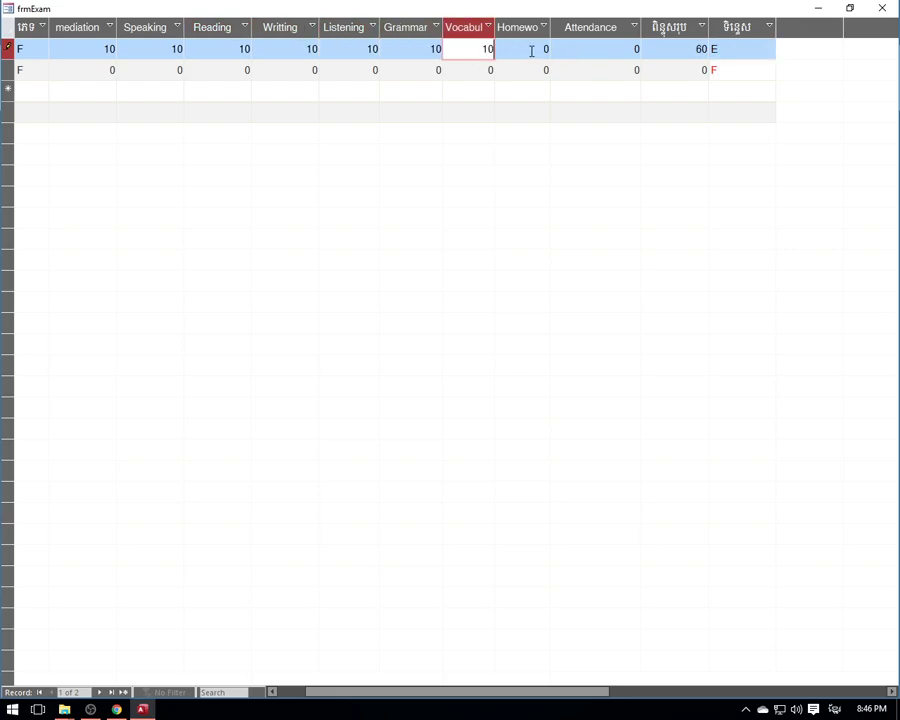
- Set the first student's Homework to 1, Attendance to 15 and mediation to 15
{"action": "double_click", "coordinate": [531, 50]}
{"action": "double_click", "coordinate": [585, 50]}
{"action": "type", "text": "10"}
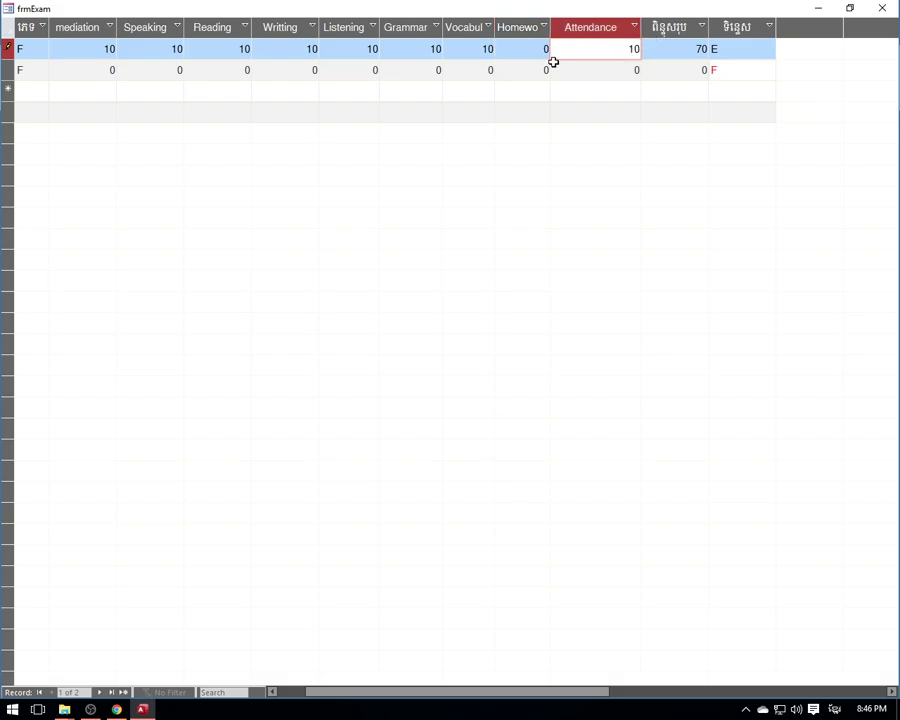
{"action": "double_click", "coordinate": [553, 47]}
{"action": "type", "text": "10"}
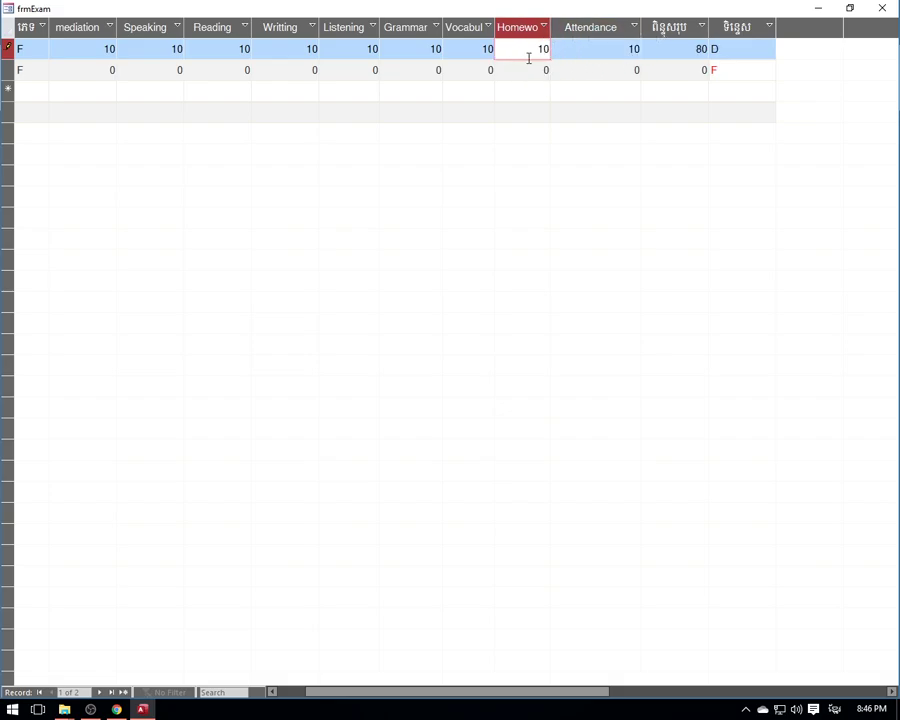
{"action": "double_click", "coordinate": [527, 50]}
{"action": "type", "text": "1"}
{"action": "double_click", "coordinate": [626, 48]}
{"action": "type", "text": "1"}
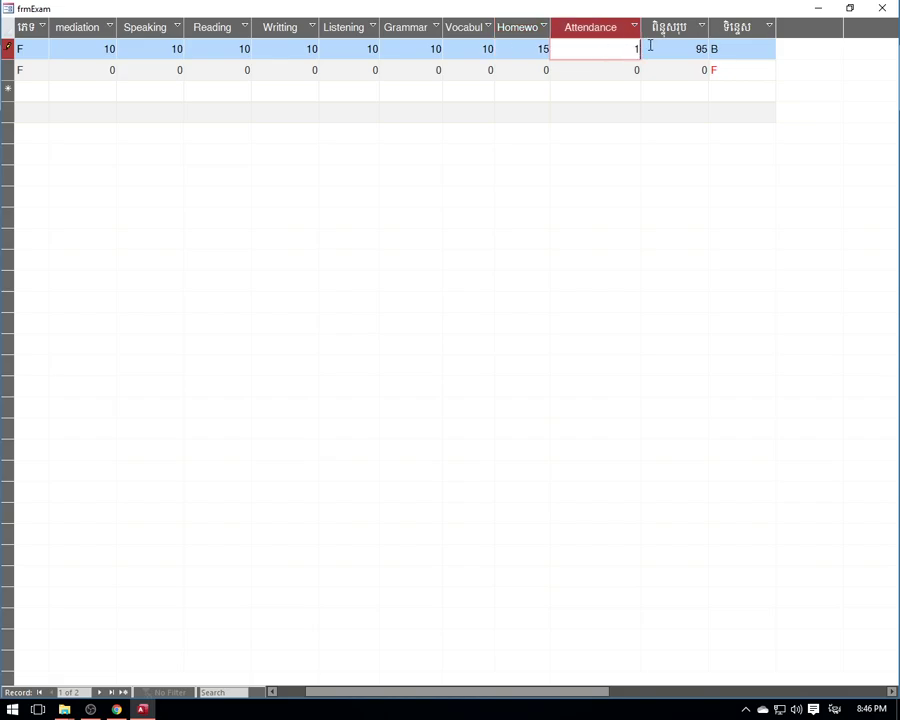
{"action": "type", "text": "5"}
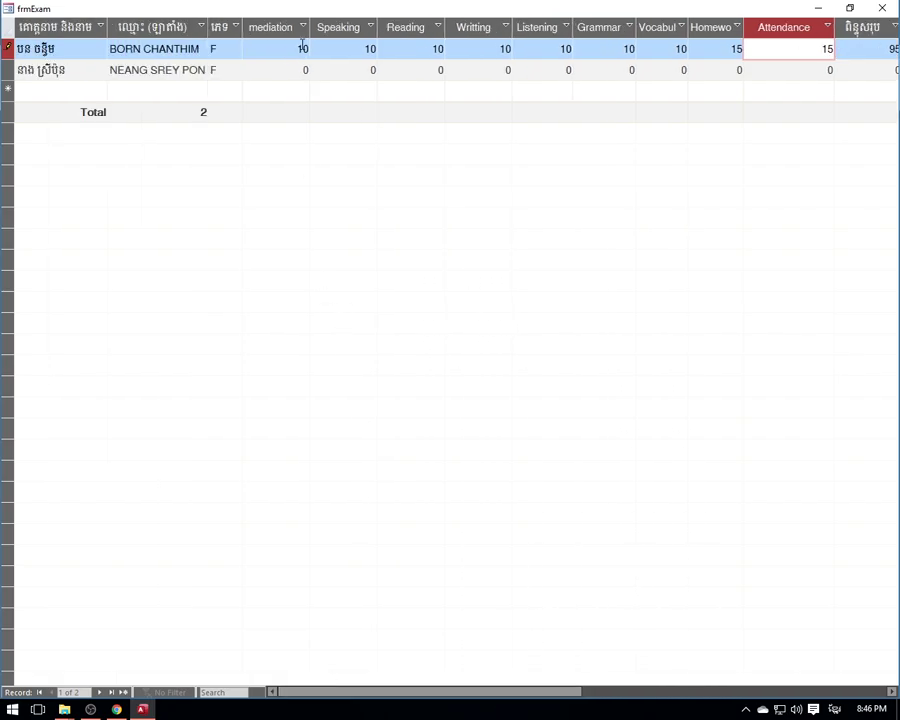
{"action": "double_click", "coordinate": [302, 48]}
{"action": "type", "text": "15"}
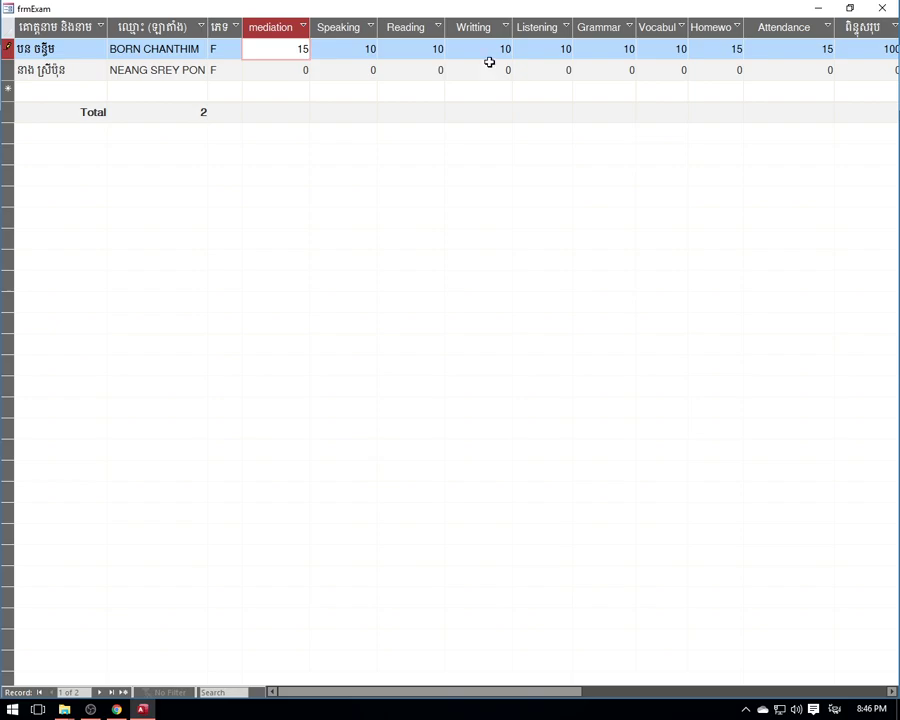
- Change the first student's Homework score to 10, bringing the total to 100
{"action": "left_click", "coordinate": [410, 50]}
{"action": "left_click_drag", "start_coordinate": [506, 697], "coordinate": [571, 697]}
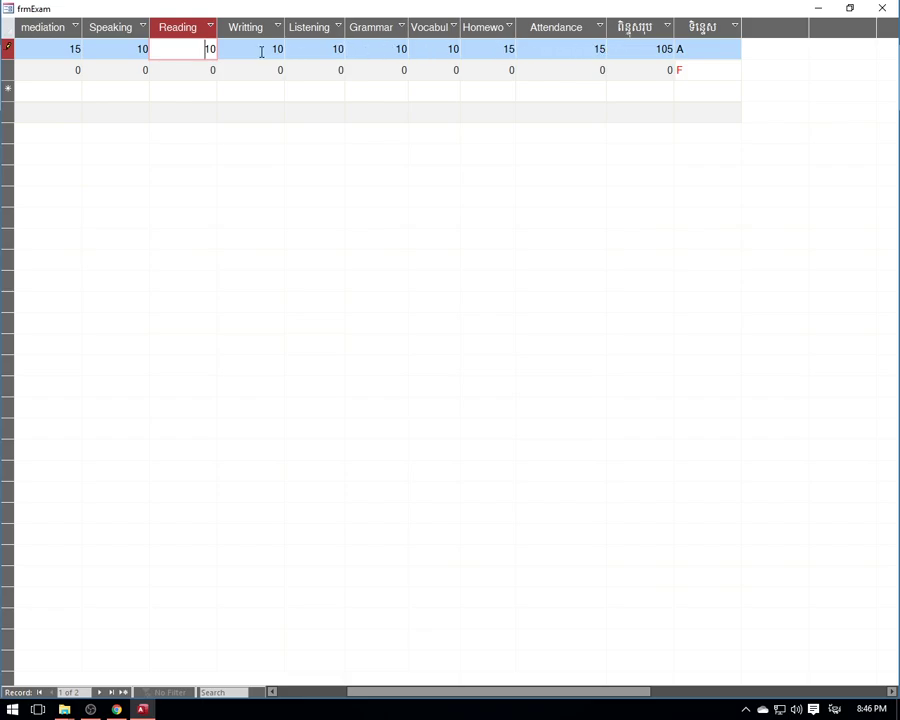
{"action": "left_click", "coordinate": [462, 55]}
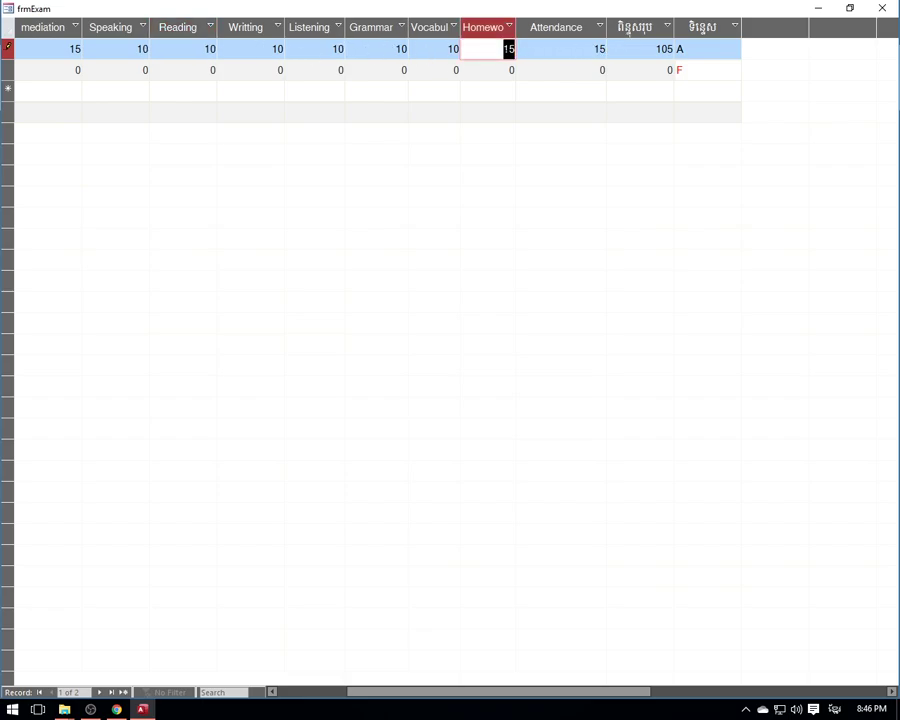
{"action": "type", "text": "10"}
{"action": "left_click", "coordinate": [578, 51]}
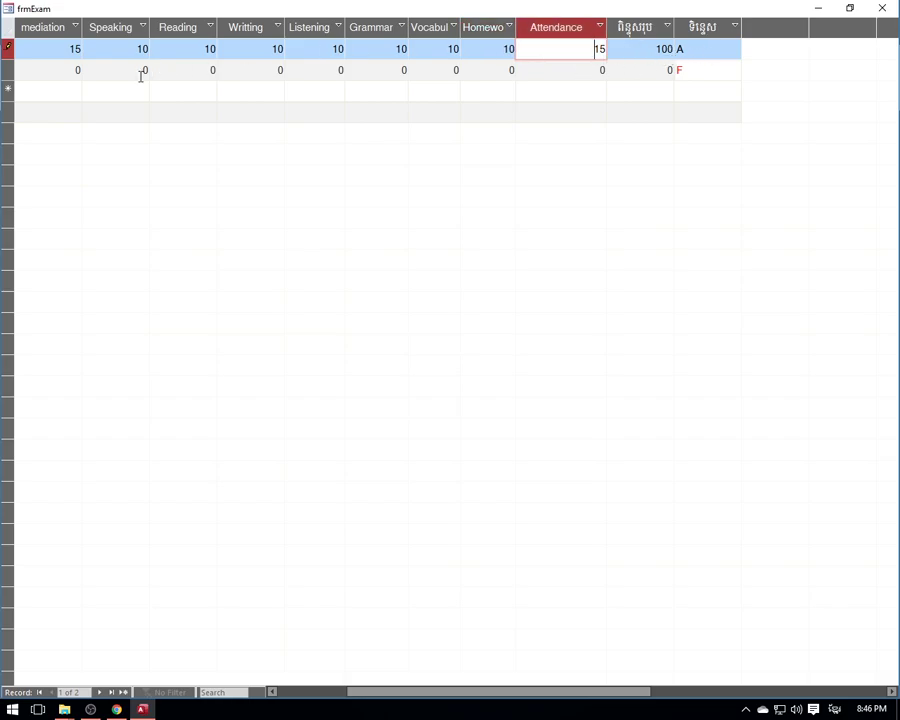
- Enter the second student's mediation 10, Reading 10 and Writting 5
{"action": "left_click", "coordinate": [76, 70]}
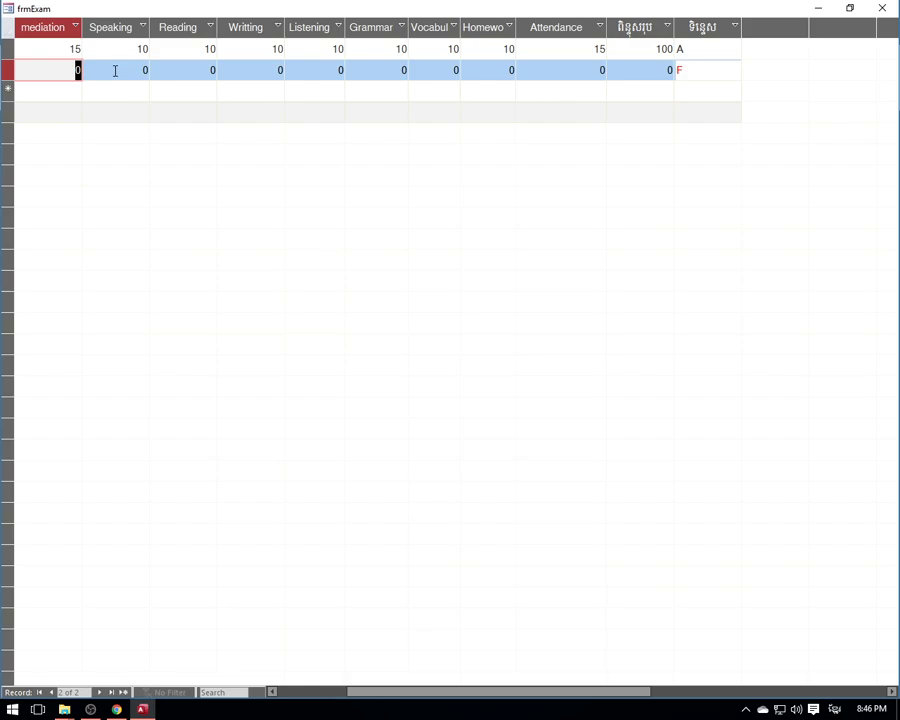
{"action": "type", "text": "10"}
{"action": "left_click", "coordinate": [214, 68]}
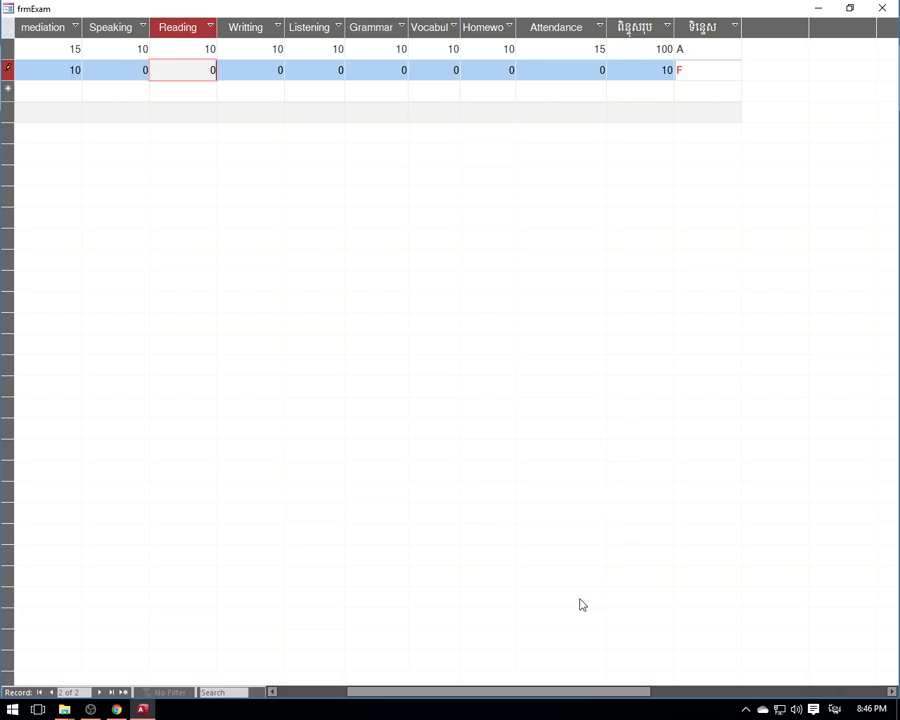
{"action": "left_click_drag", "start_coordinate": [494, 692], "coordinate": [367, 690]}
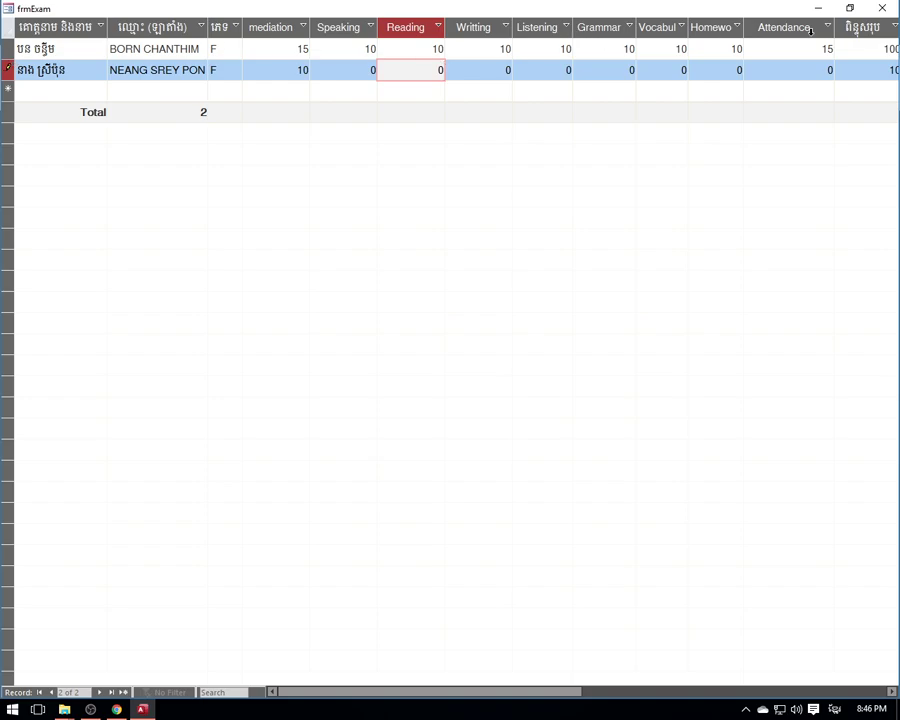
{"action": "left_click_drag", "start_coordinate": [430, 693], "coordinate": [323, 693]}
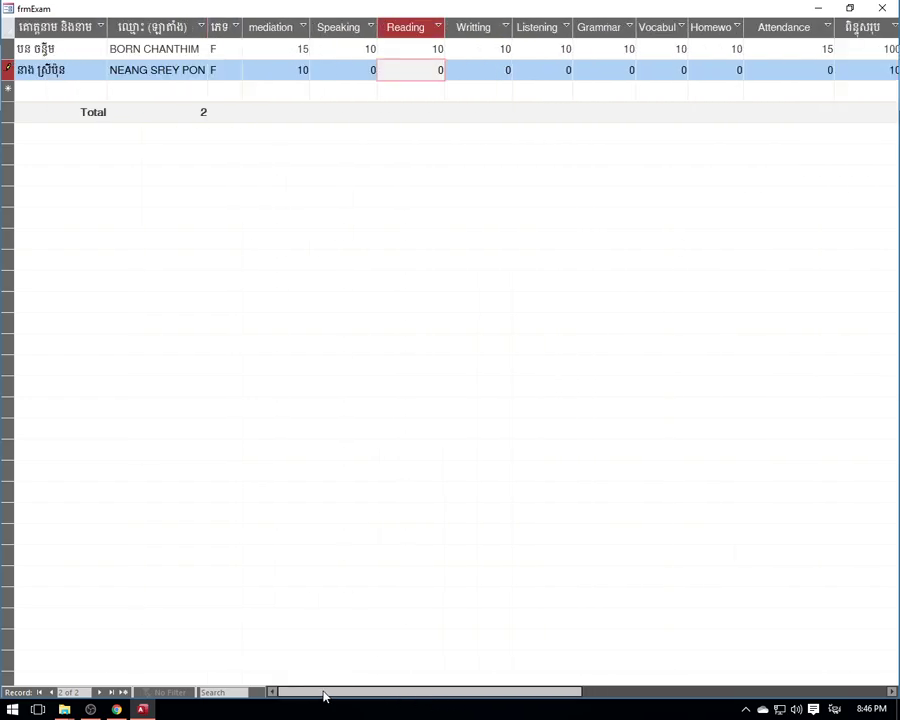
{"action": "left_click", "coordinate": [446, 78]}
{"action": "type", "text": "10"}
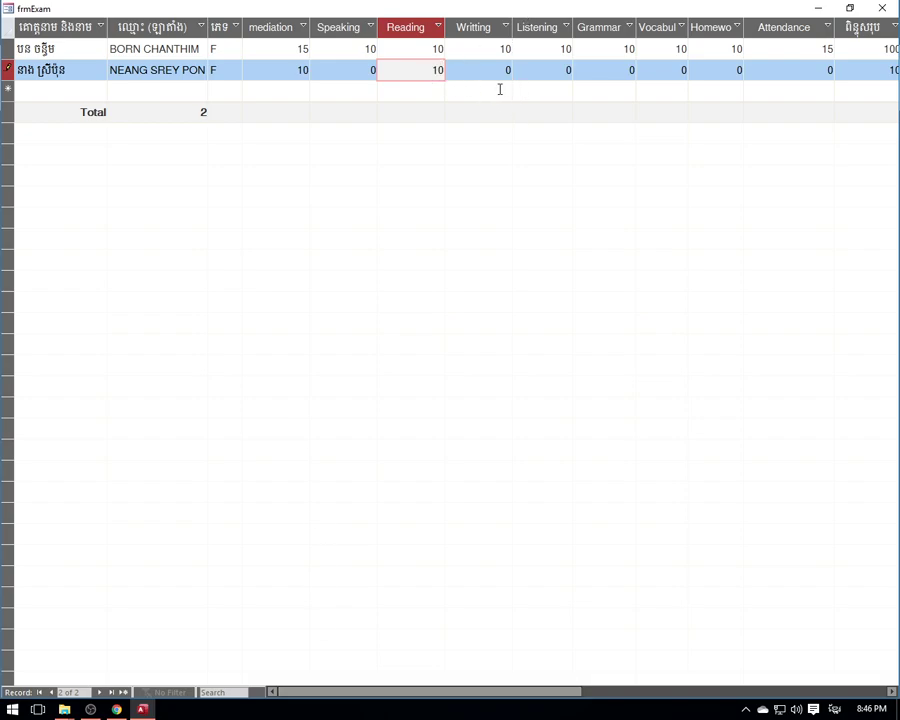
{"action": "left_click_drag", "start_coordinate": [450, 72], "coordinate": [520, 78]}
{"action": "left_click", "coordinate": [497, 73]}
{"action": "type", "text": "5"}
- Enter the second student's Listening, Grammar and Vocabul as 5, Homework and Attendance 10
{"action": "left_click", "coordinate": [540, 70]}
{"action": "type", "text": "5"}
{"action": "left_click", "coordinate": [600, 68]}
{"action": "type", "text": "5"}
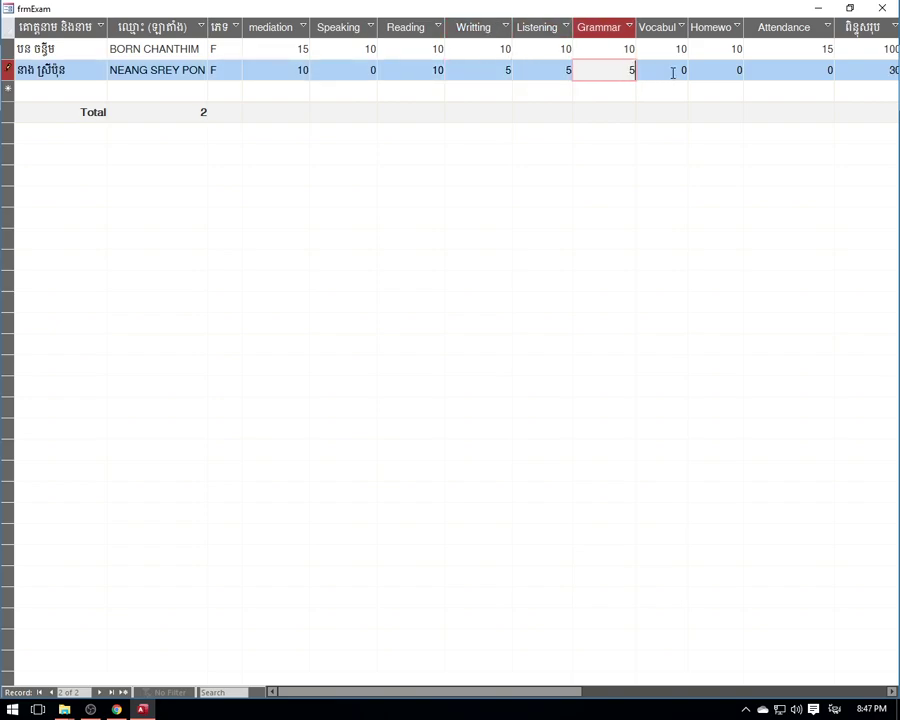
{"action": "left_click", "coordinate": [673, 72]}
{"action": "type", "text": "5"}
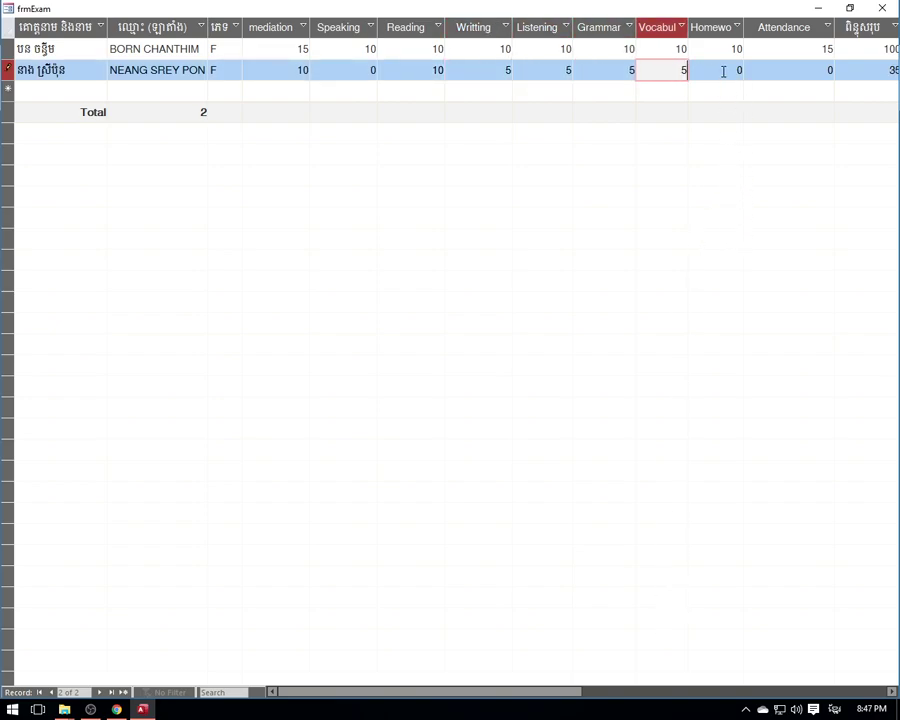
{"action": "left_click", "coordinate": [724, 71]}
{"action": "type", "text": "10"}
{"action": "left_click", "coordinate": [816, 68]}
{"action": "type", "text": "1"}
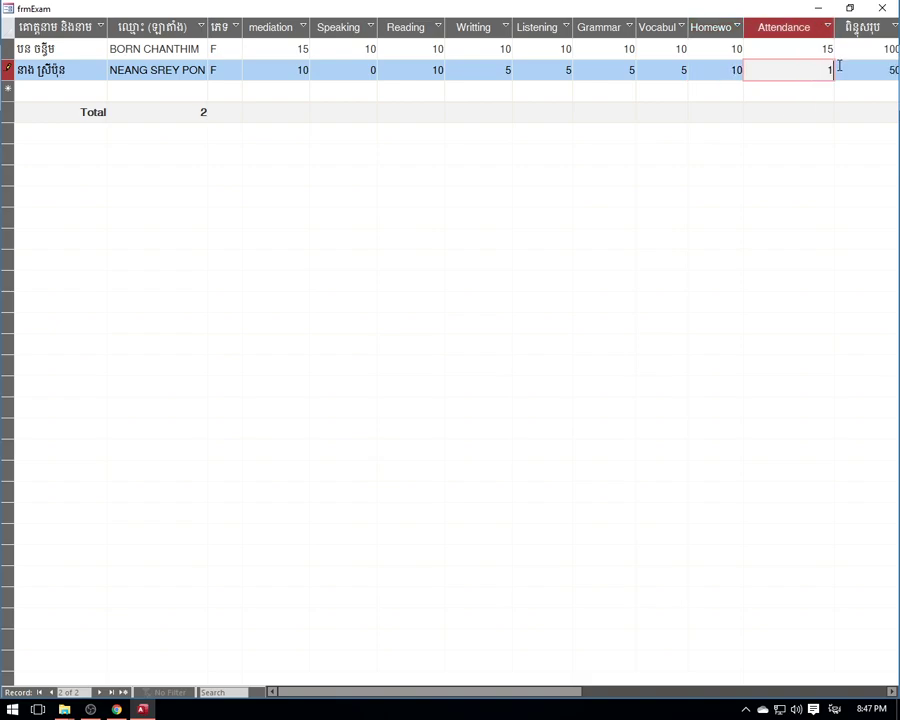
{"action": "left_click", "coordinate": [484, 71]}
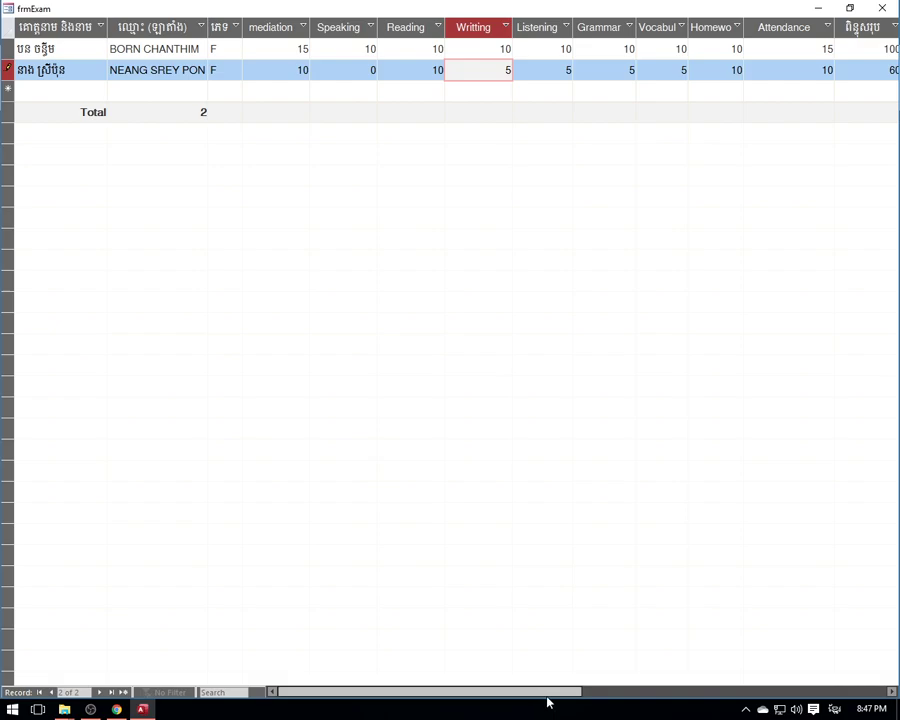
{"action": "left_click_drag", "start_coordinate": [546, 697], "coordinate": [564, 704]}
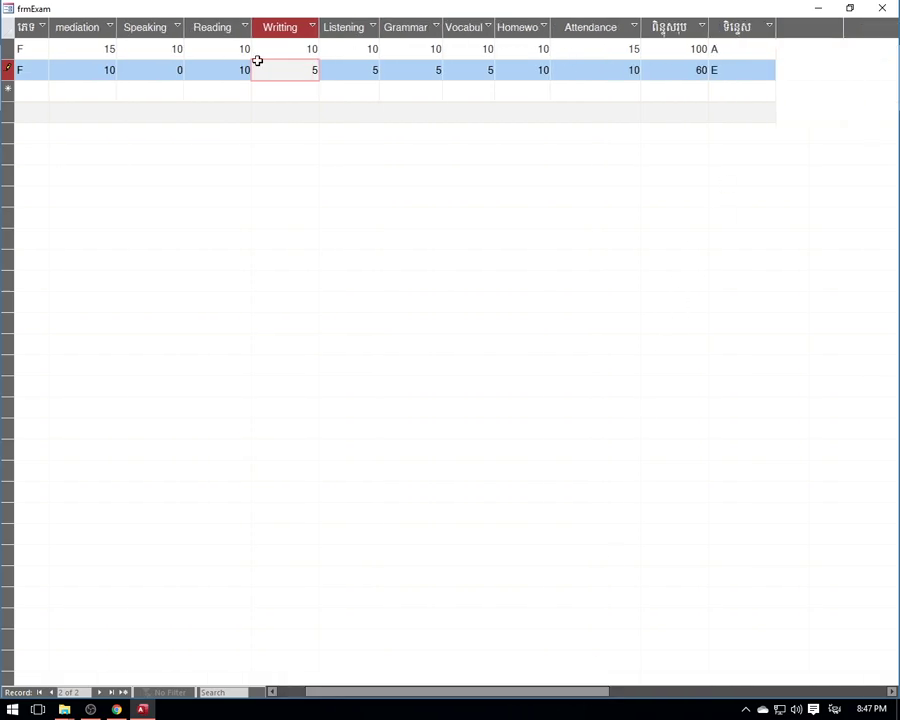
- Correct the second student's Speaking, Listening, Grammar and Vocabul scores to 10
{"action": "double_click", "coordinate": [180, 70]}
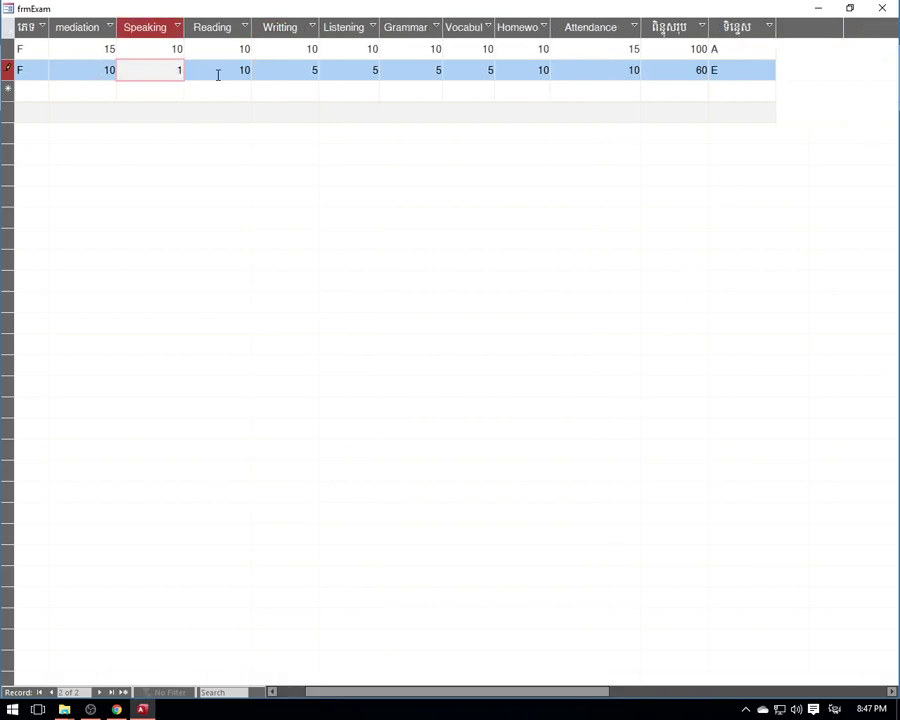
{"action": "left_click", "coordinate": [313, 70]}
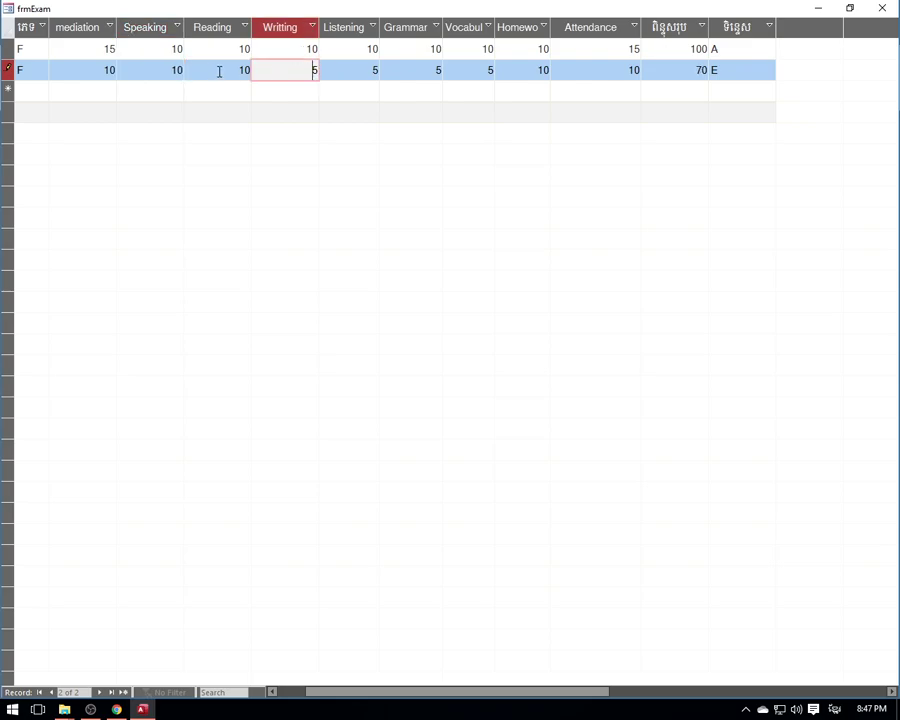
{"action": "double_click", "coordinate": [373, 71]}
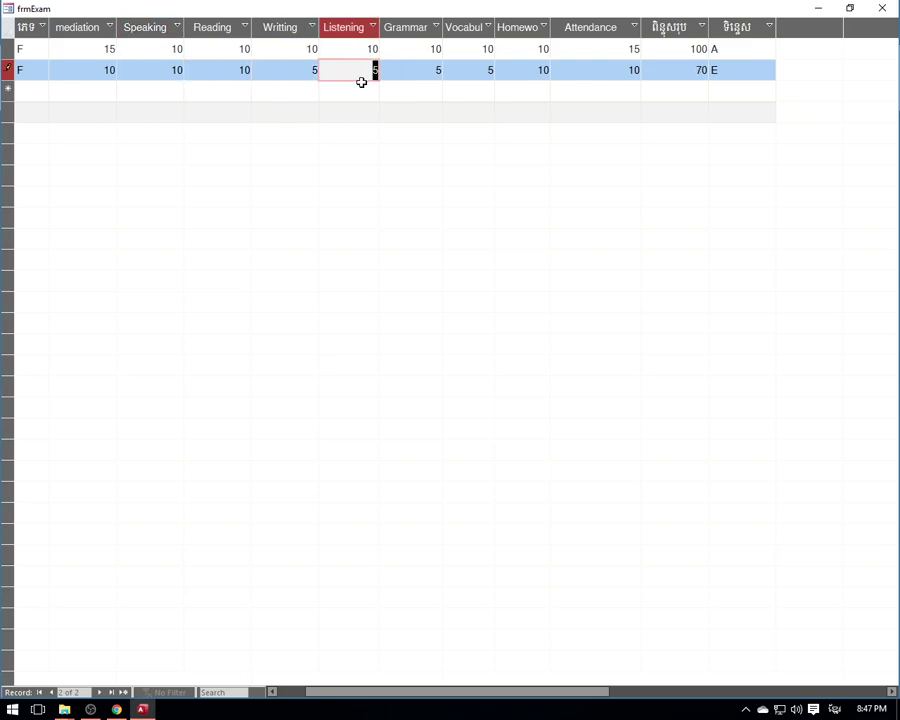
{"action": "double_click", "coordinate": [430, 72]}
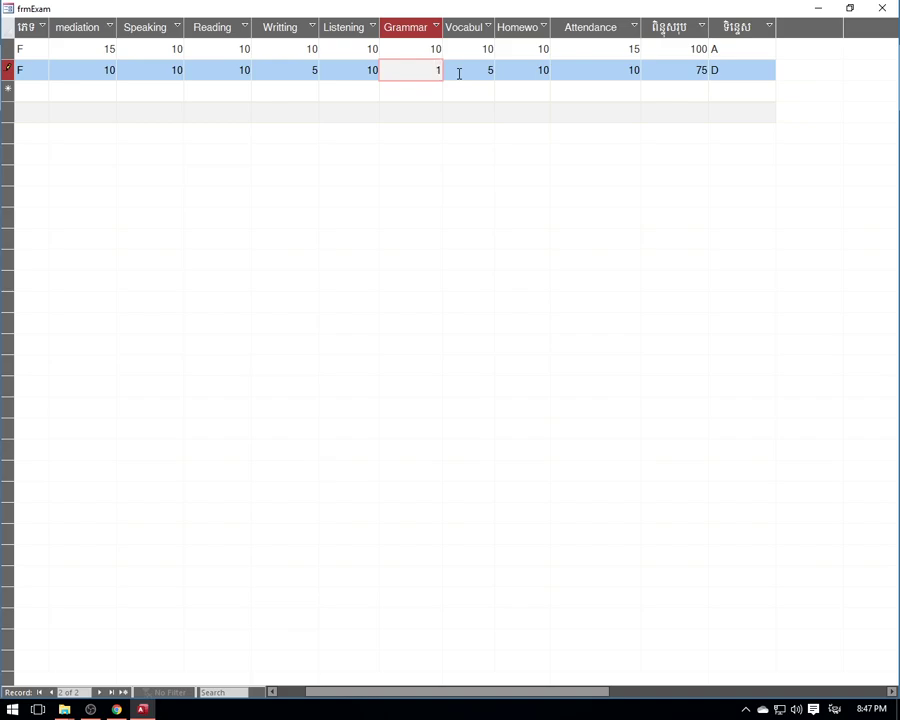
{"action": "double_click", "coordinate": [474, 70]}
{"action": "type", "text": "10"}
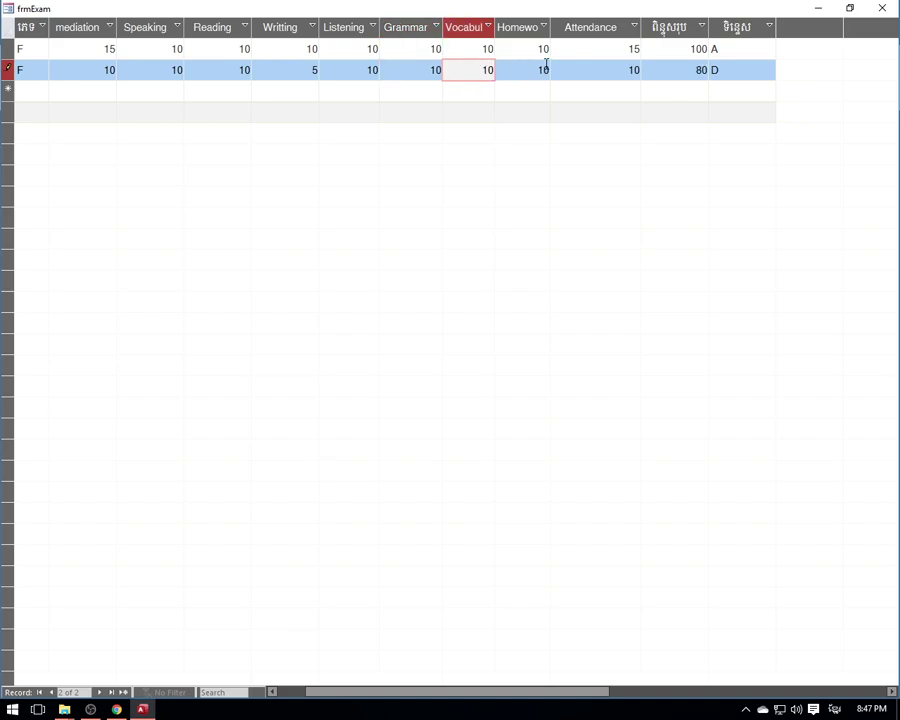
{"action": "left_click", "coordinate": [547, 69]}
{"action": "left_click", "coordinate": [635, 69]}
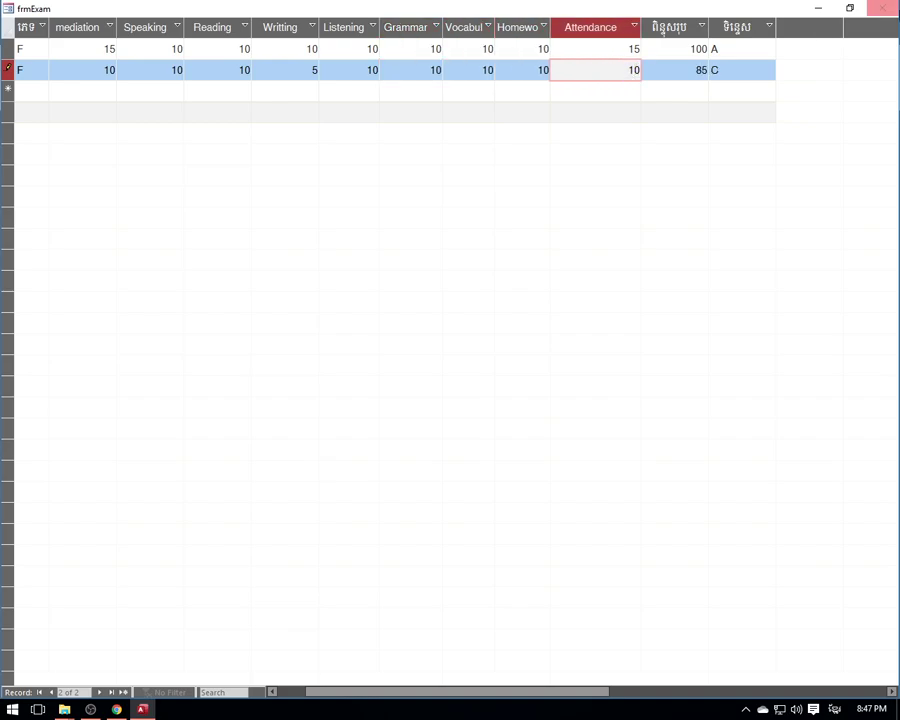
- Close the R1 grid and open the empty score grids of another class and C1 English File L1
{"action": "left_click", "coordinate": [882, 8]}
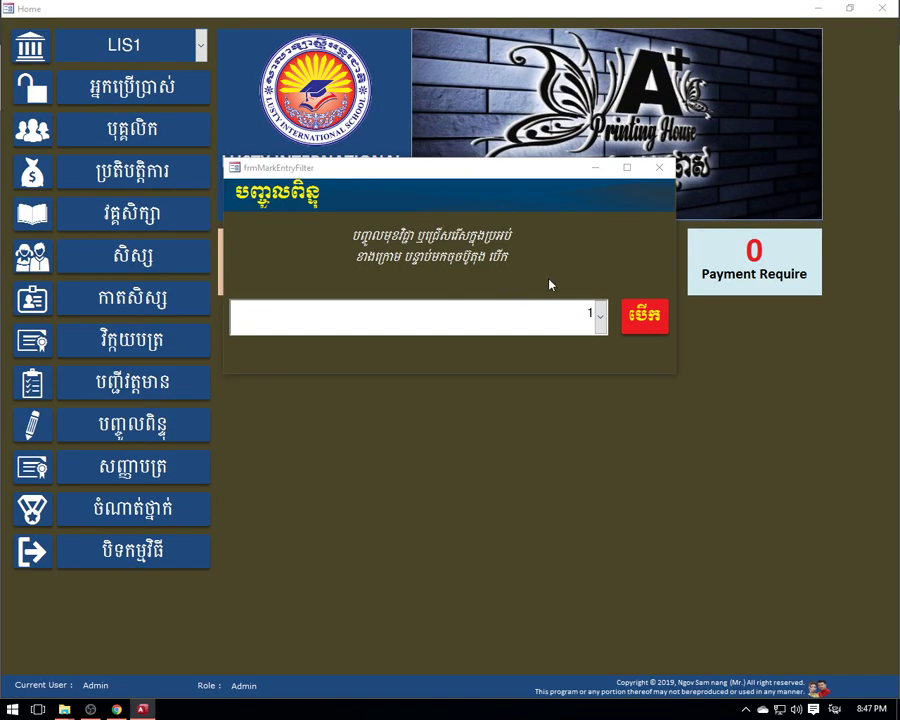
{"action": "left_click", "coordinate": [601, 320]}
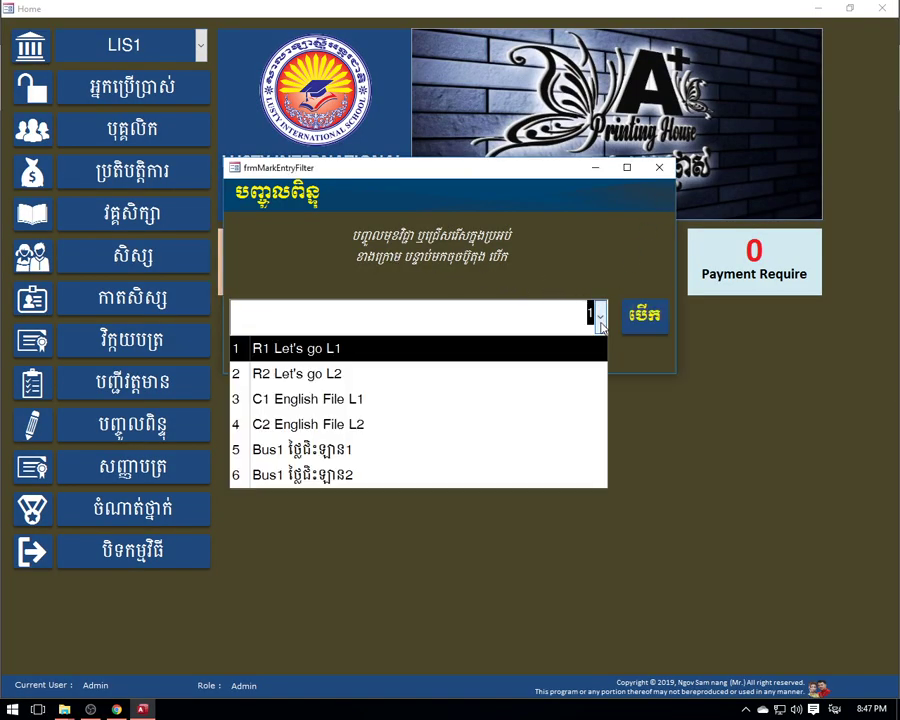
{"action": "left_click", "coordinate": [386, 358]}
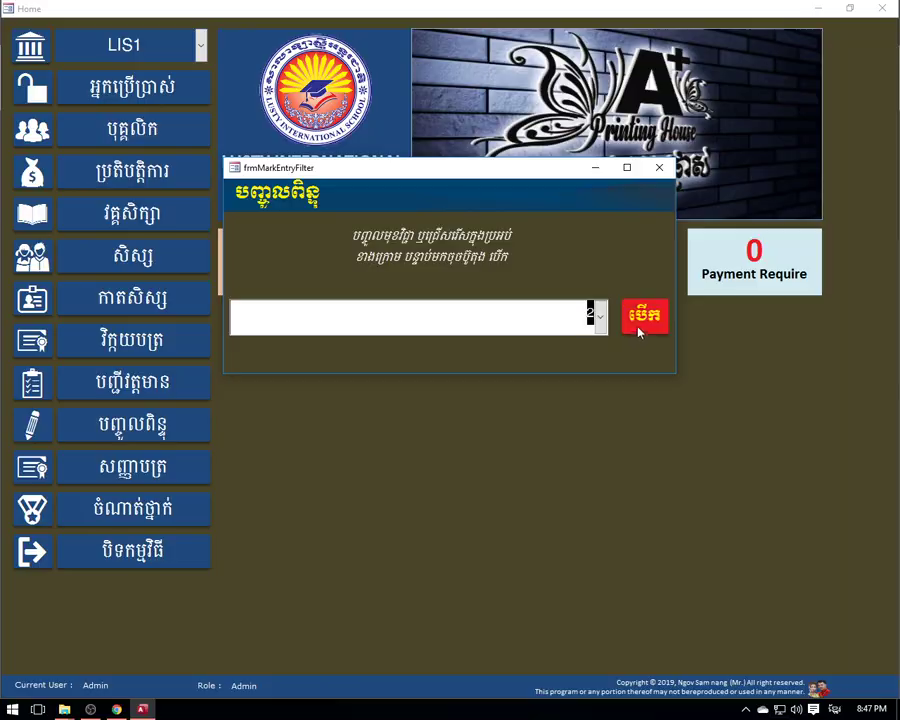
{"action": "left_click", "coordinate": [639, 326]}
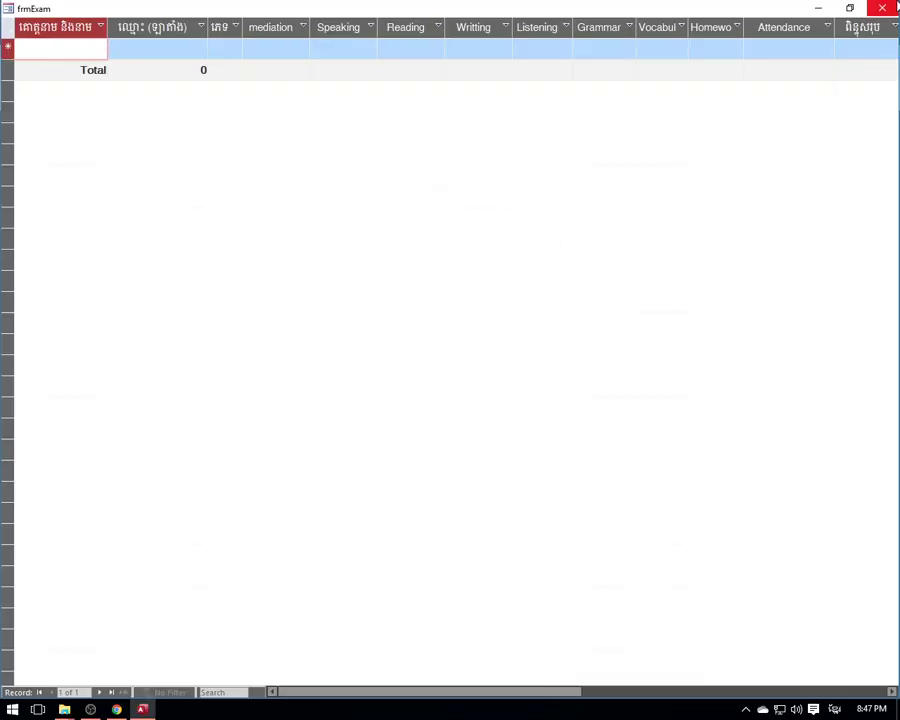
{"action": "left_click", "coordinate": [882, 8]}
{"action": "left_click", "coordinate": [601, 316]}
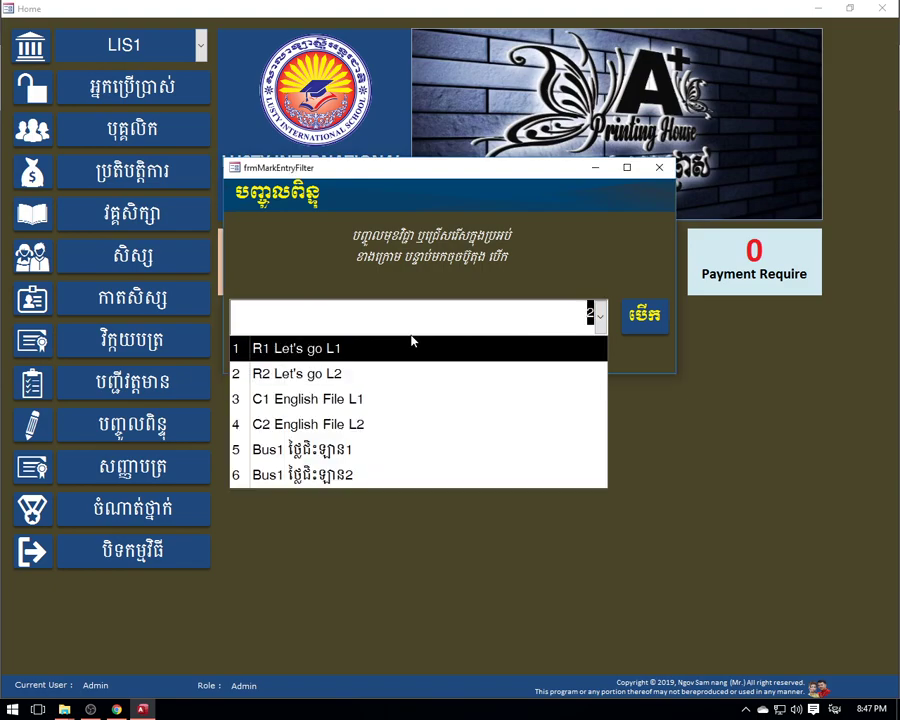
{"action": "left_click", "coordinate": [357, 399]}
{"action": "left_click", "coordinate": [639, 326]}
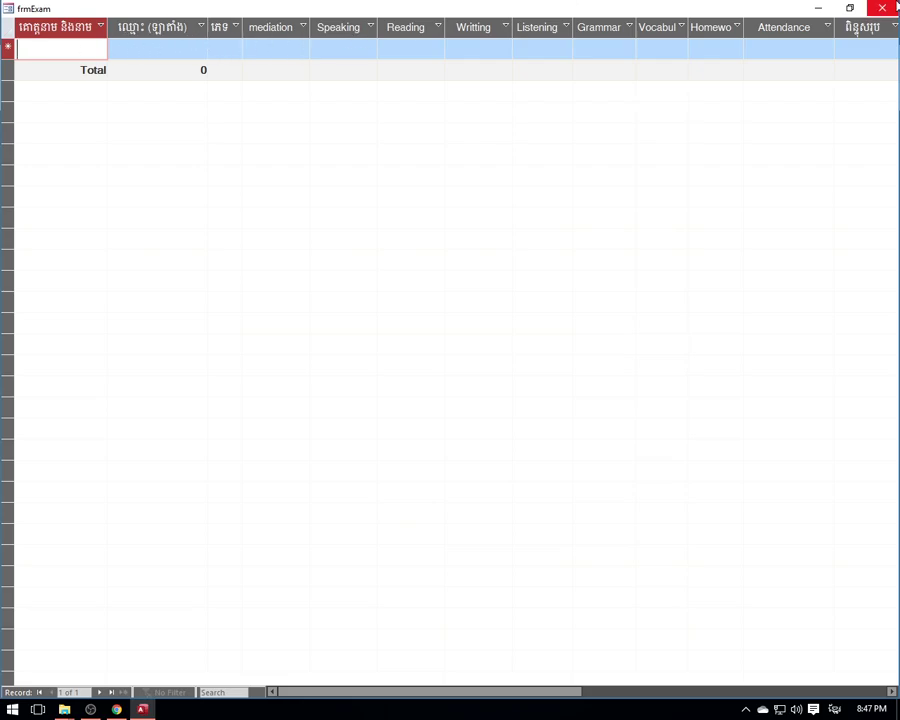
{"action": "left_click", "coordinate": [882, 8]}
- Open the C2 English File L2 score grid twice, closing it each time
{"action": "left_click", "coordinate": [601, 316]}
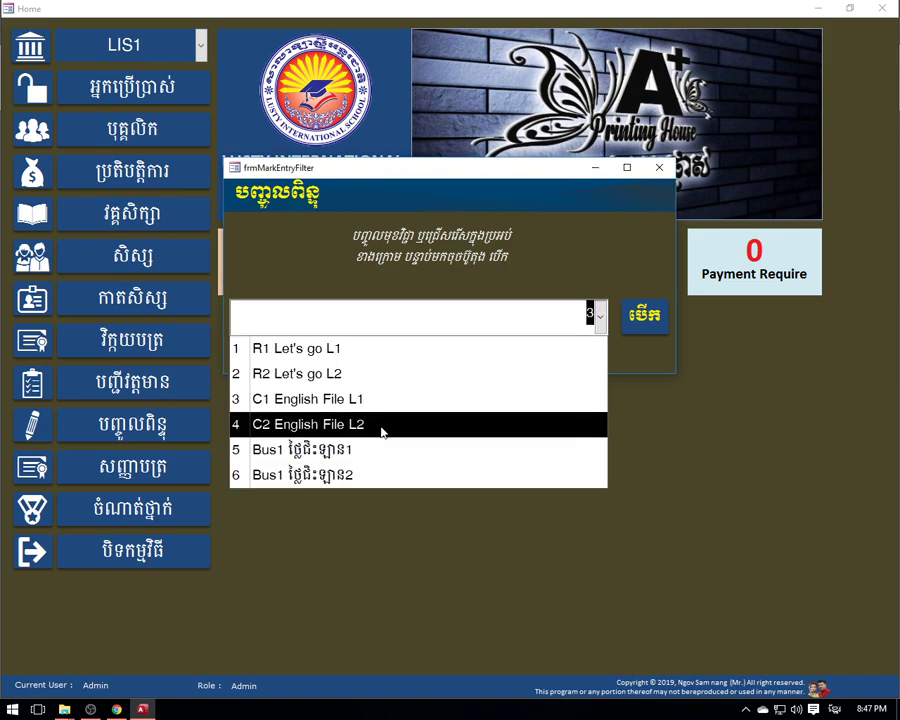
{"action": "left_click", "coordinate": [382, 426]}
{"action": "left_click", "coordinate": [640, 328]}
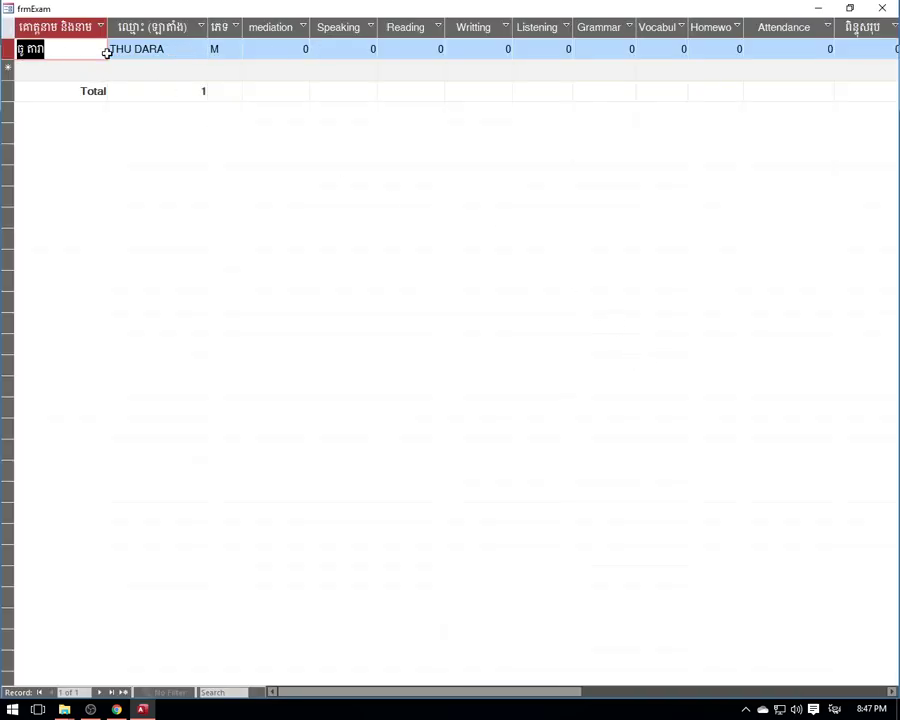
{"action": "left_click", "coordinate": [169, 52]}
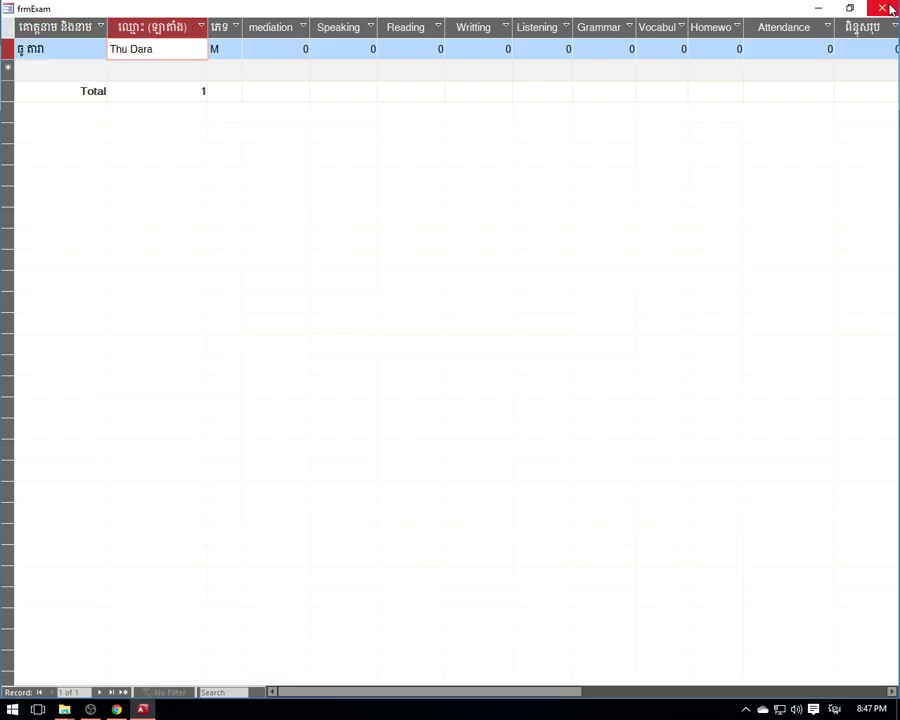
{"action": "left_click", "coordinate": [882, 8]}
{"action": "left_click", "coordinate": [603, 330]}
{"action": "left_click", "coordinate": [432, 420]}
{"action": "left_click", "coordinate": [644, 330]}
{"action": "left_click", "coordinate": [882, 8]}
- Reopen the C1 English File L1 grid, close it, then close the score-entry filter dialog
{"action": "left_click", "coordinate": [598, 314]}
{"action": "left_click", "coordinate": [385, 405]}
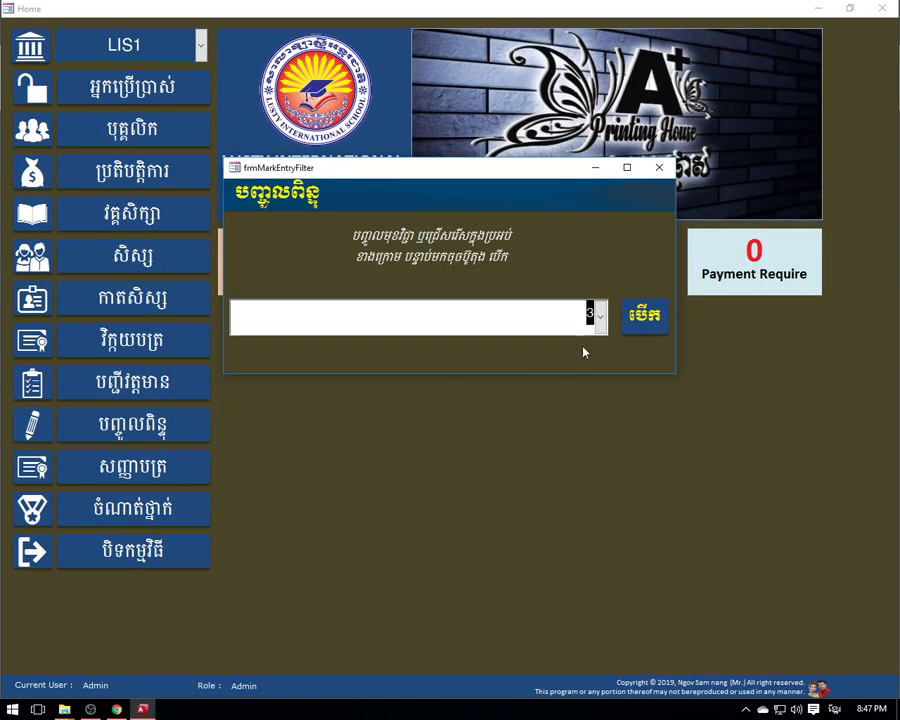
{"action": "left_click", "coordinate": [644, 315]}
{"action": "left_click", "coordinate": [882, 8]}
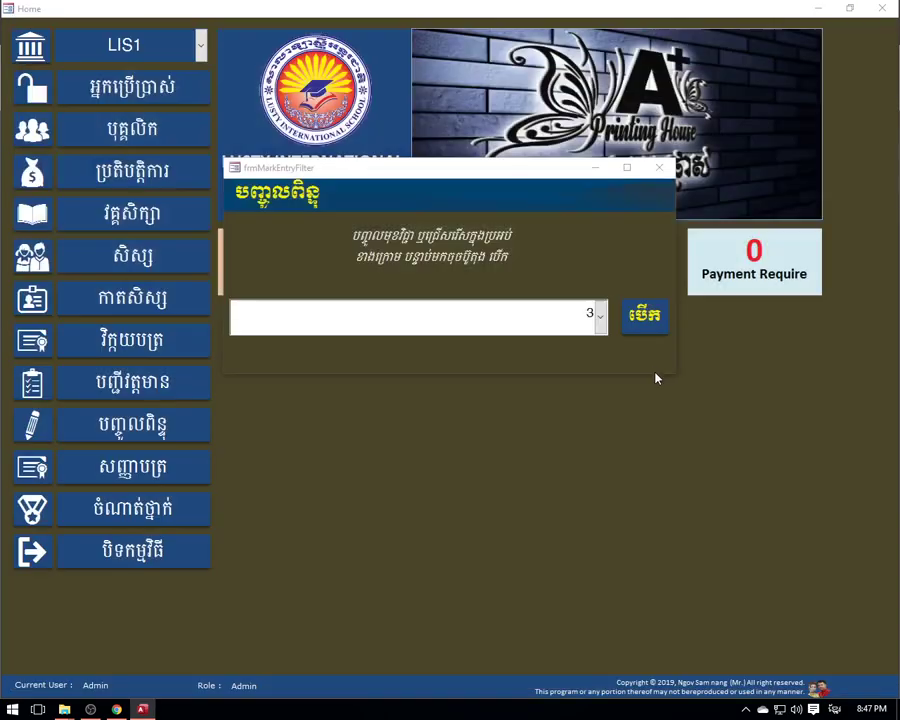
{"action": "left_click", "coordinate": [598, 314]}
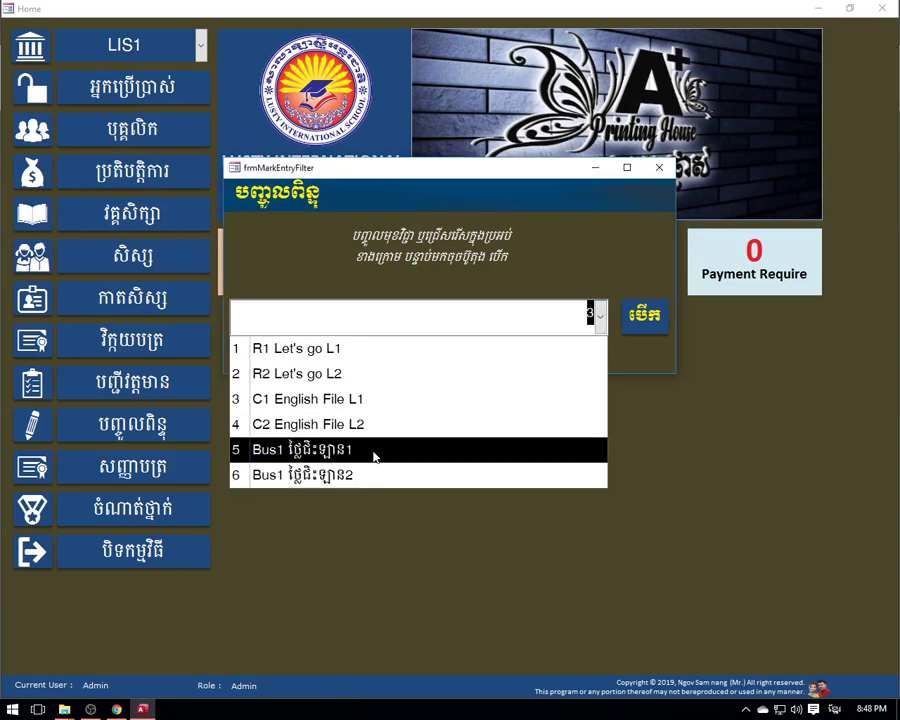
{"action": "left_click", "coordinate": [626, 268]}
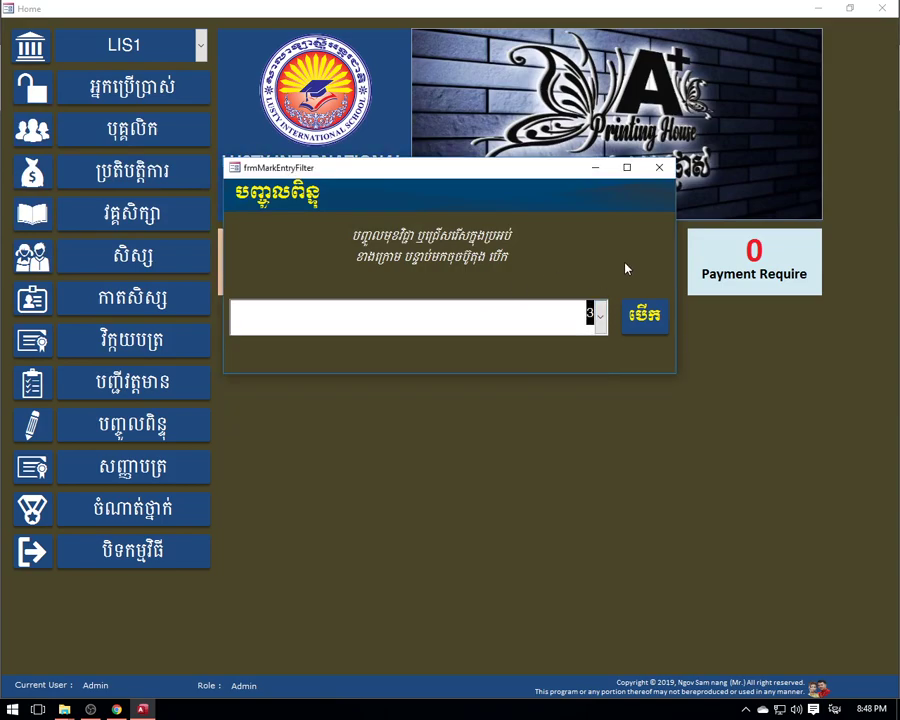
{"action": "left_click", "coordinate": [659, 167]}
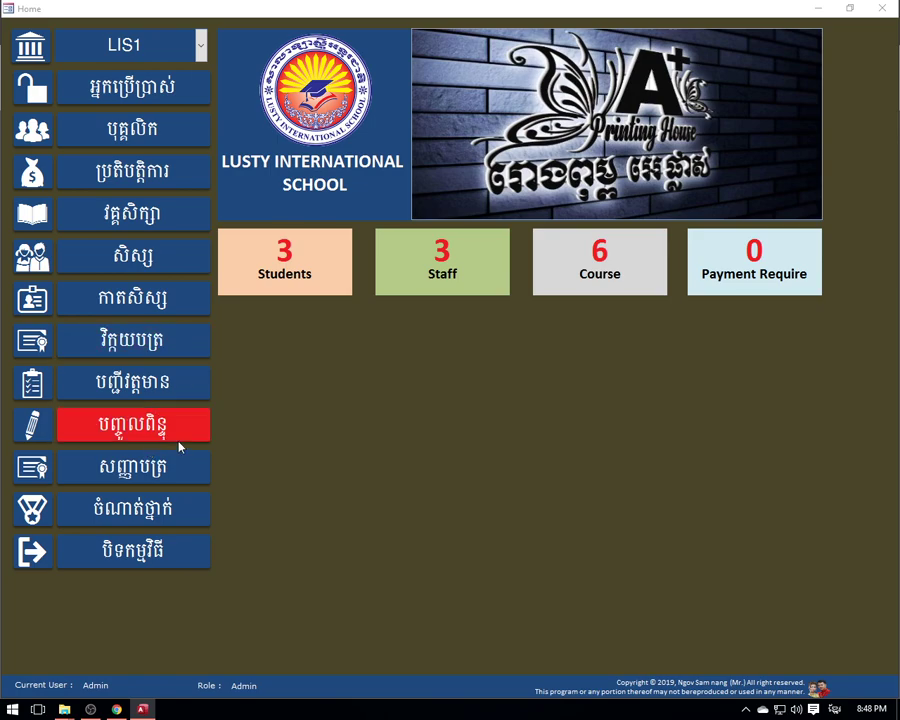
- Open the certificate dialog and choose course 1, R1 Let's go L1
{"action": "left_click", "coordinate": [140, 478]}
{"action": "left_click_drag", "start_coordinate": [527, 143], "coordinate": [492, 95]}
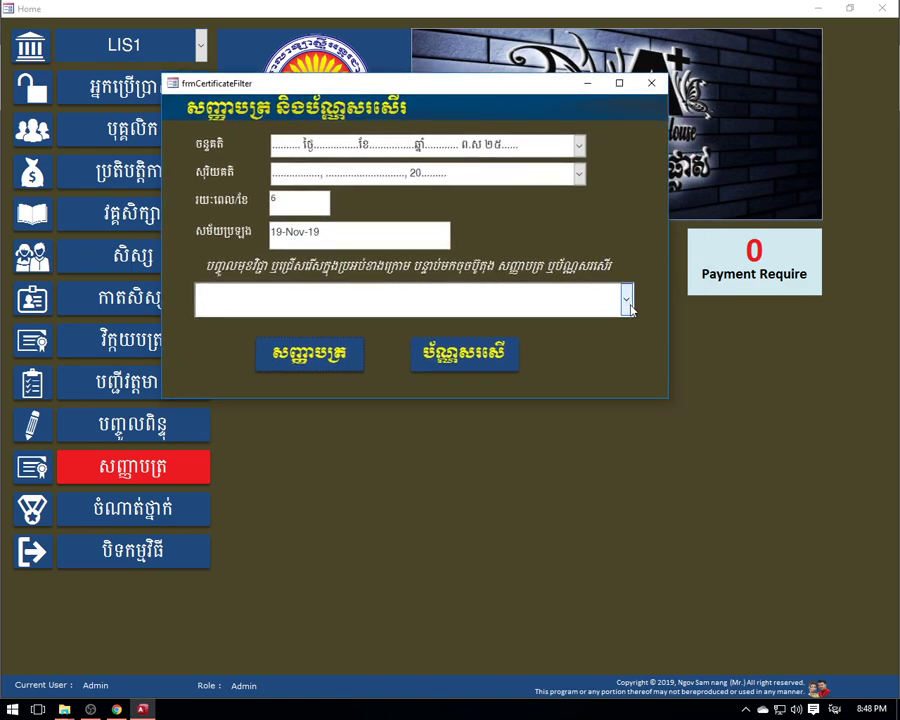
{"action": "left_click", "coordinate": [627, 300]}
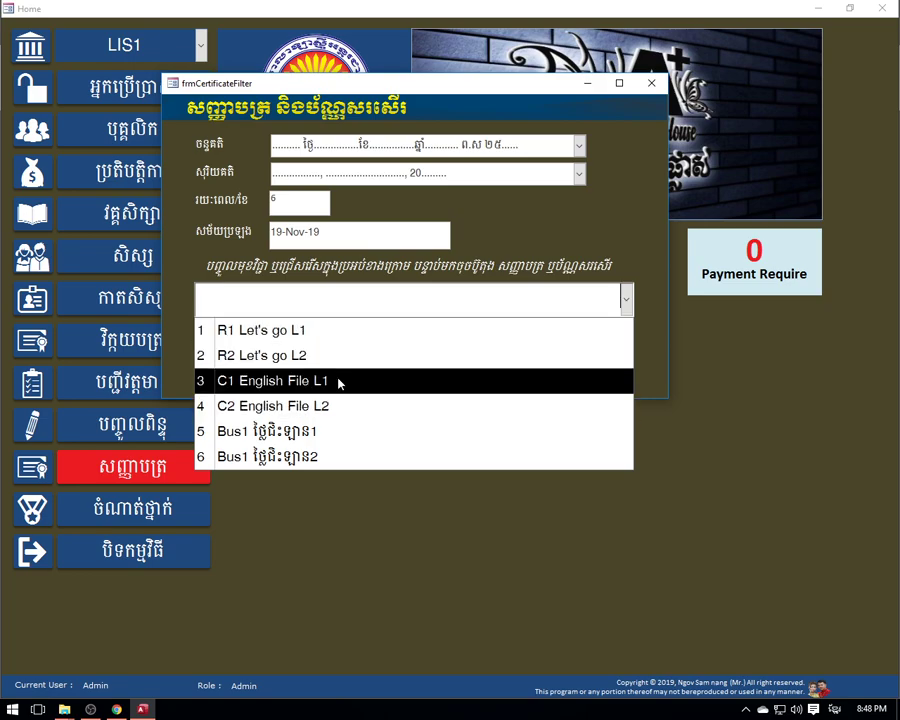
{"action": "left_click", "coordinate": [287, 333]}
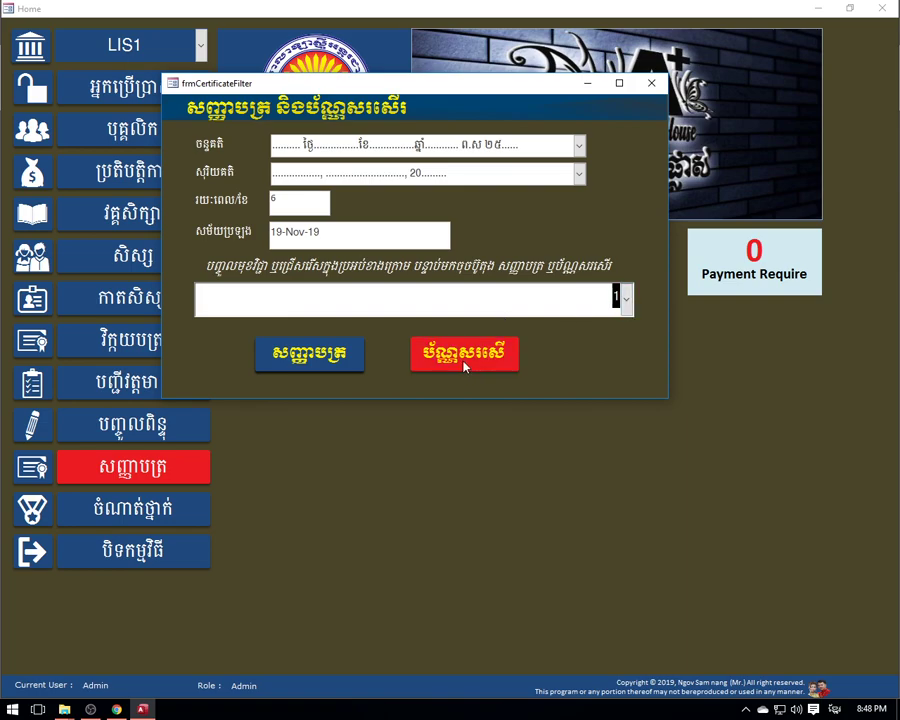
- Preview the Certificate of Completion and the Certificate of Appreciation for R1, closing each
{"action": "left_click", "coordinate": [324, 366]}
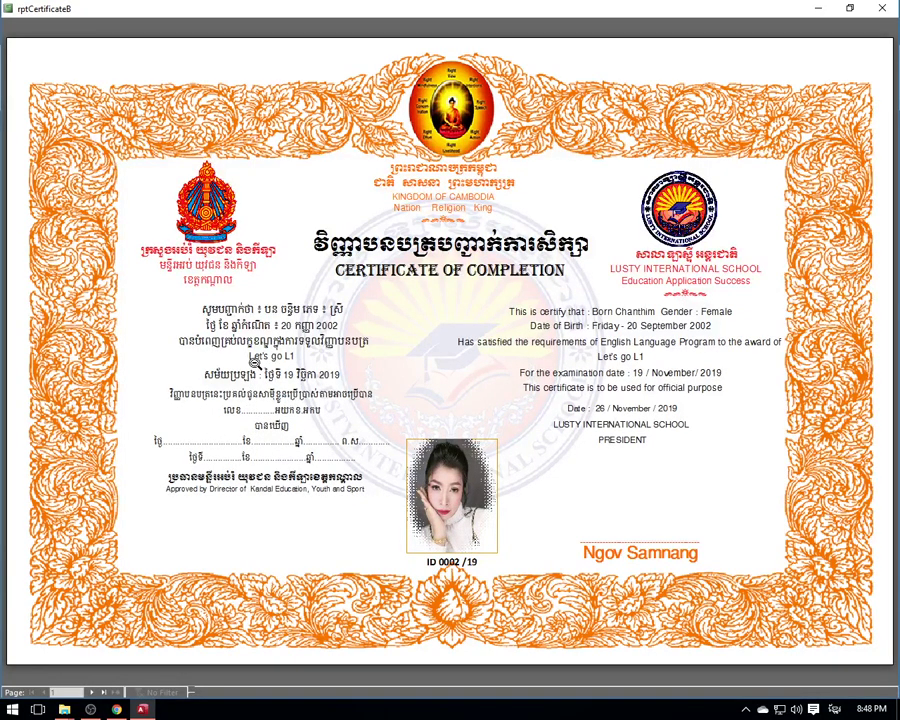
{"action": "left_click", "coordinate": [882, 8]}
{"action": "left_click", "coordinate": [458, 355]}
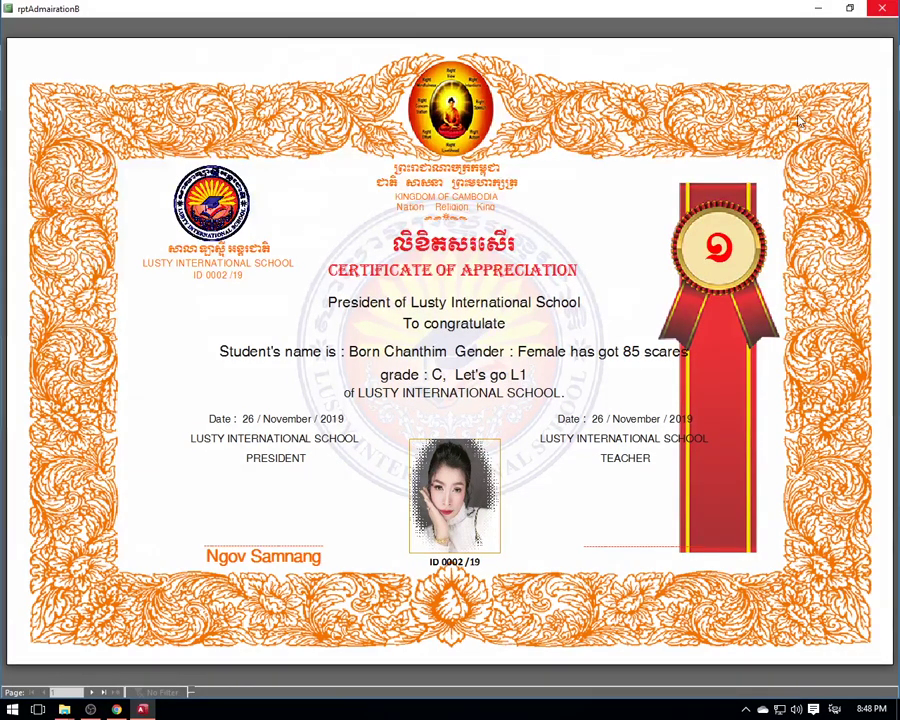
{"action": "left_click", "coordinate": [882, 8]}
{"action": "left_click", "coordinate": [475, 346]}
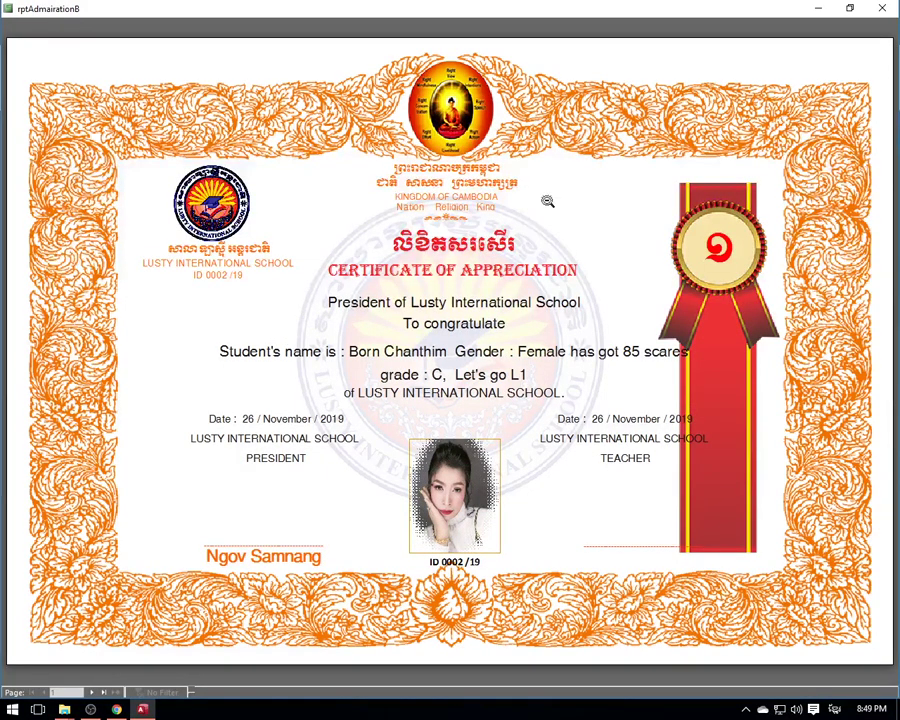
{"action": "left_click", "coordinate": [882, 8]}
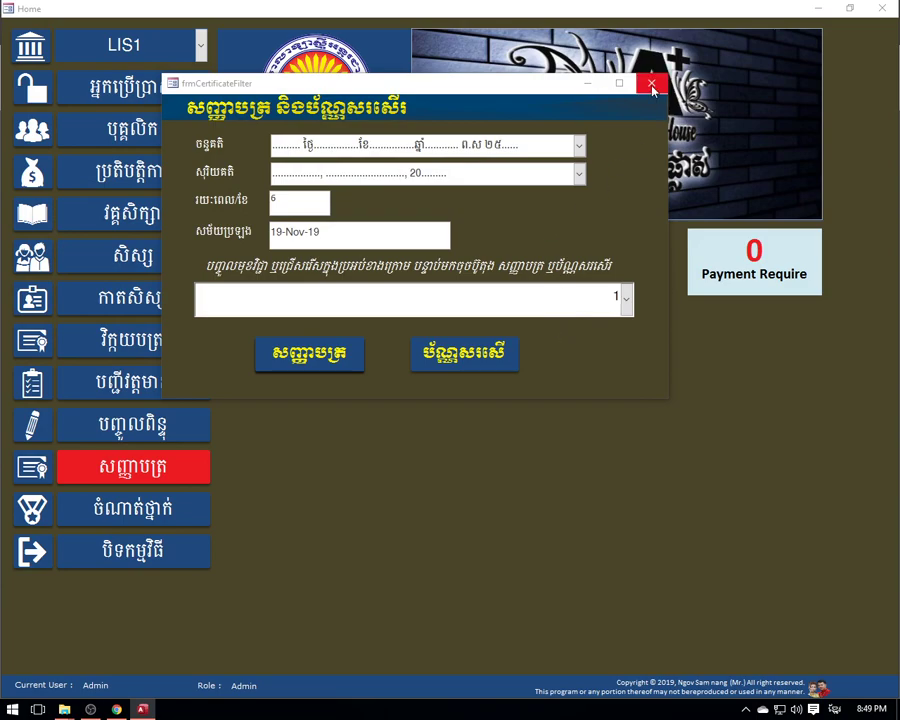
- Choose R2 Let's go L2 and preview its Appreciation certificate, which comes up empty
{"action": "left_click", "coordinate": [624, 300]}
{"action": "left_click", "coordinate": [305, 356]}
{"action": "left_click", "coordinate": [490, 352]}
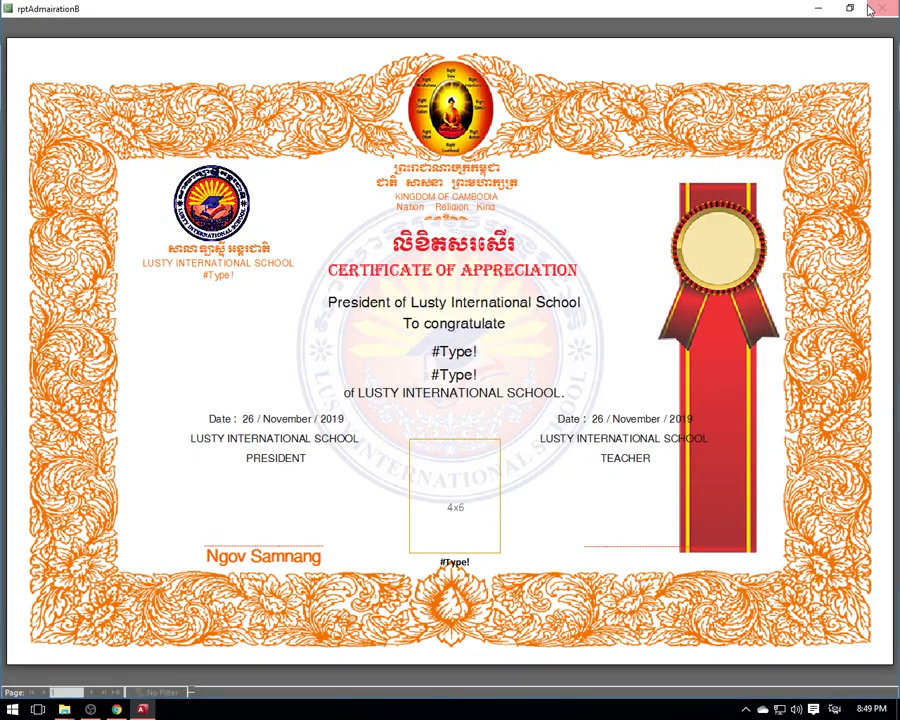
{"action": "key", "text": "alt+F4"}
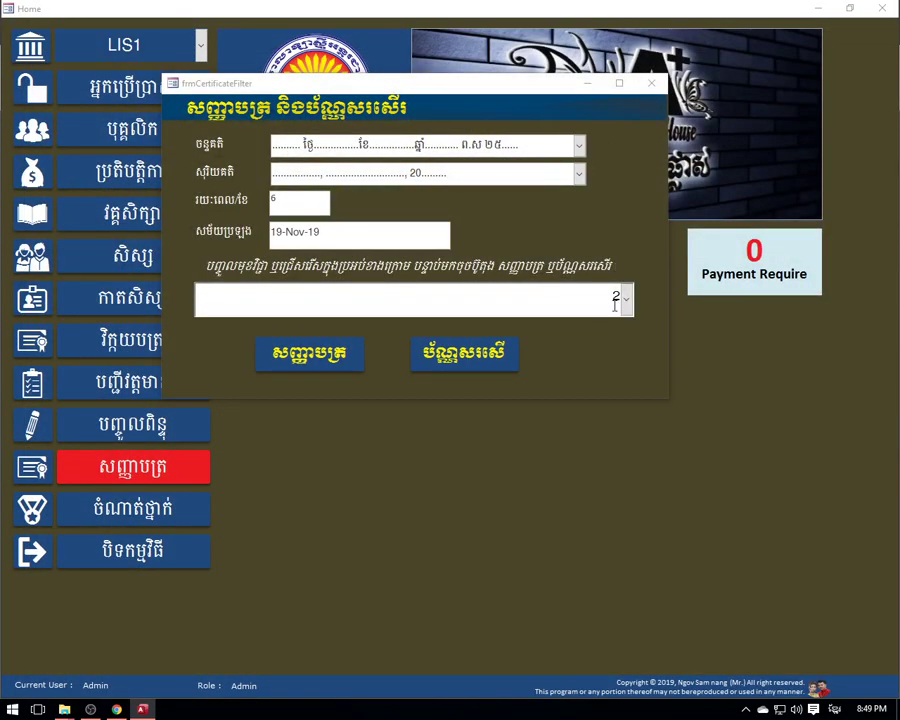
{"action": "left_click", "coordinate": [490, 350]}
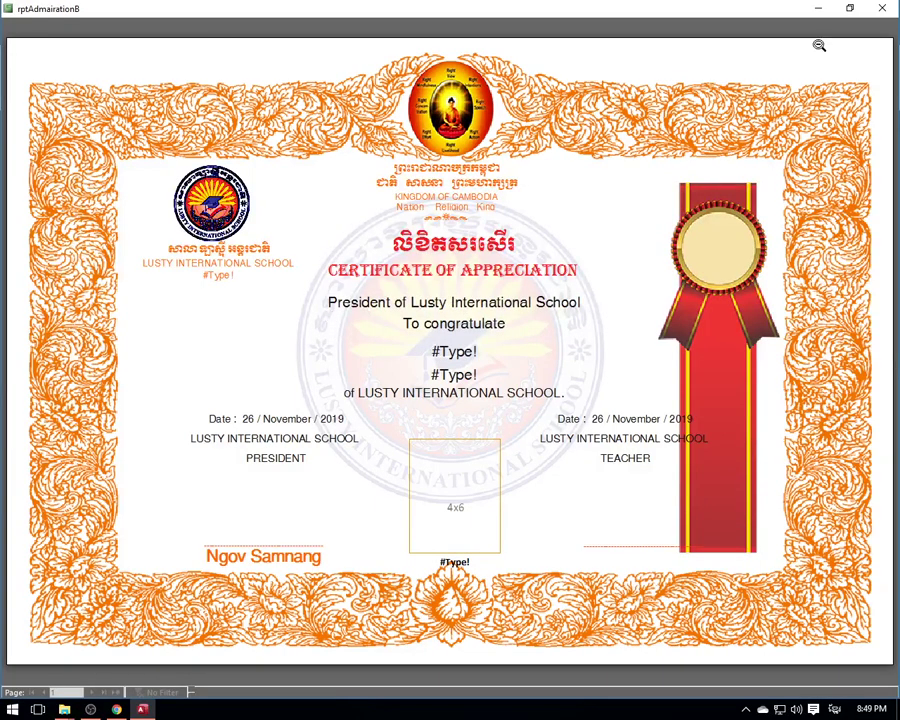
{"action": "key", "text": "alt+F4"}
- Choose C2 English File L2, preview its Appreciation and Completion certificates, then close the dialog
{"action": "left_click", "coordinate": [457, 298]}
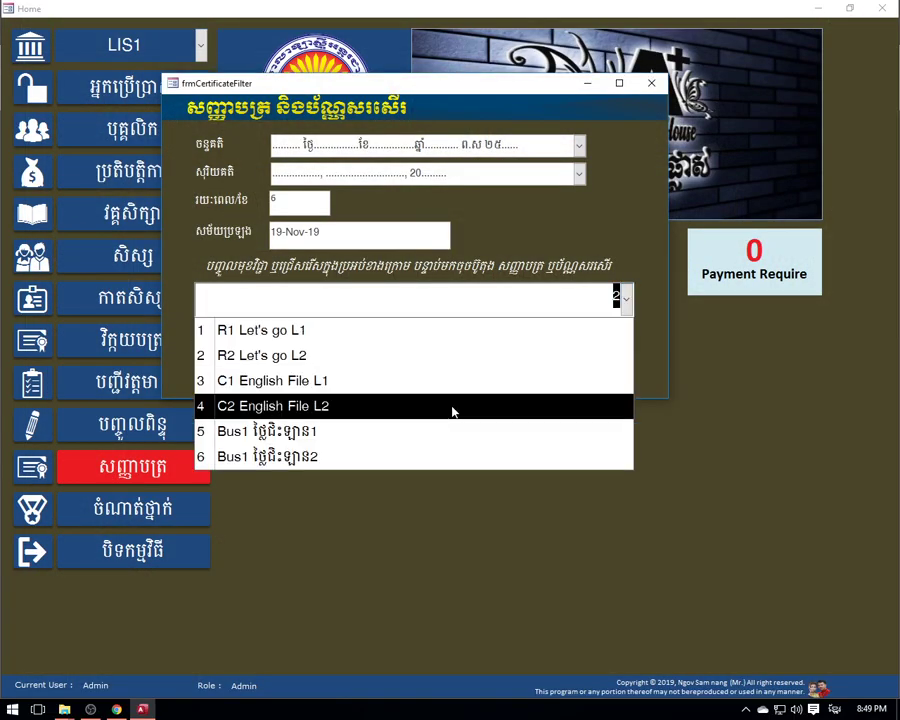
{"action": "left_click", "coordinate": [388, 414]}
{"action": "left_click", "coordinate": [468, 350]}
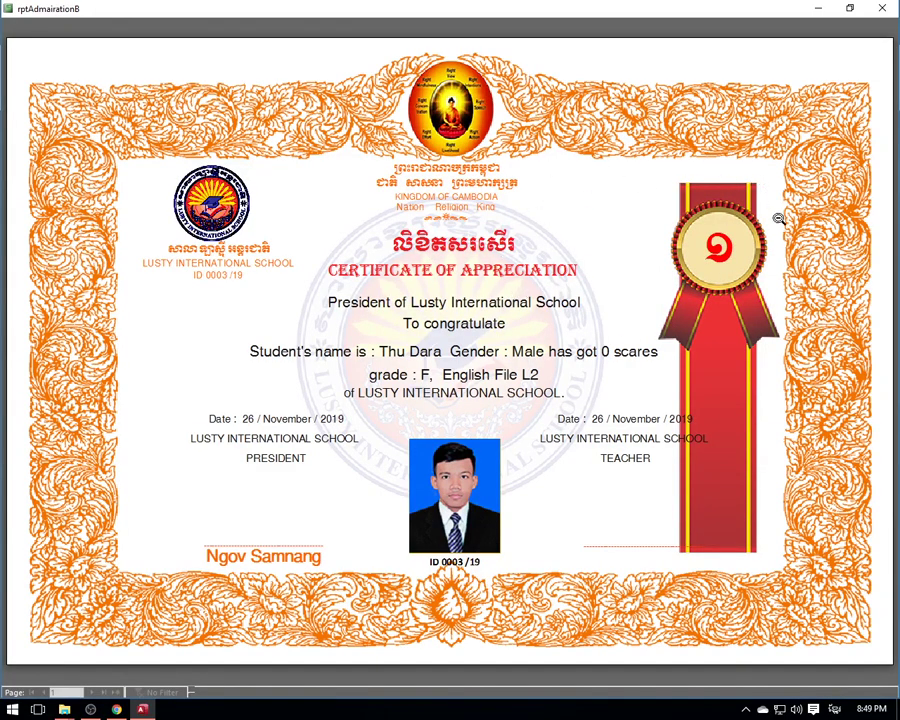
{"action": "left_click", "coordinate": [882, 8]}
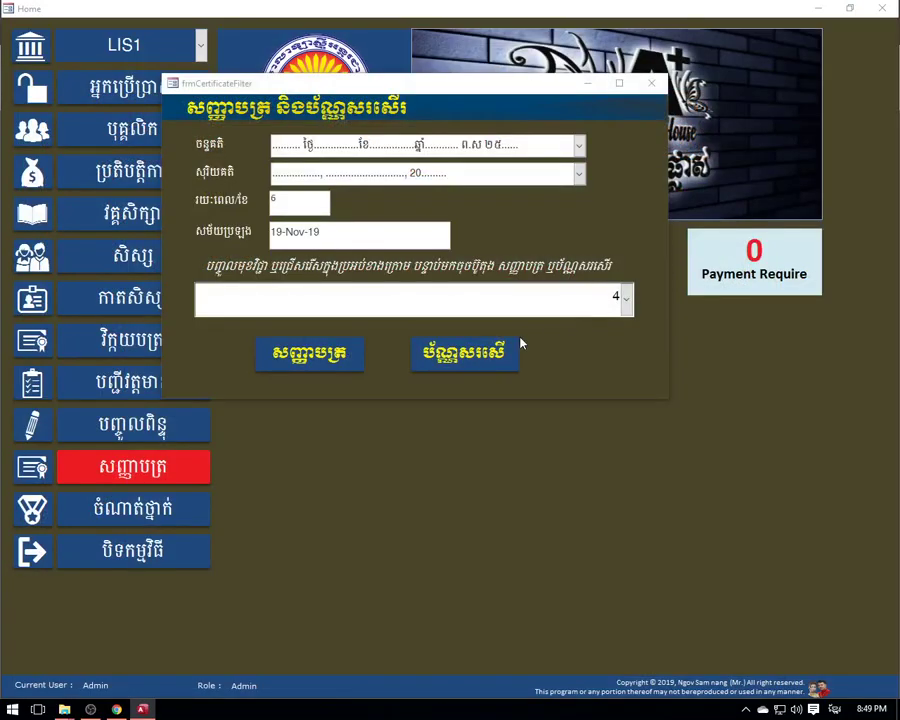
{"action": "left_click", "coordinate": [345, 353]}
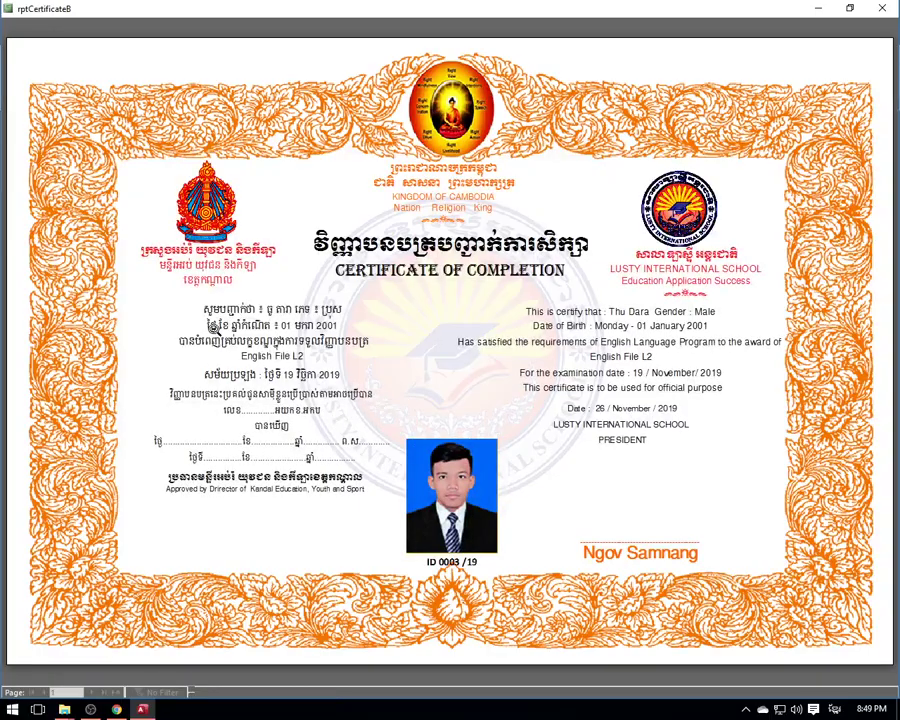
{"action": "left_click", "coordinate": [882, 8]}
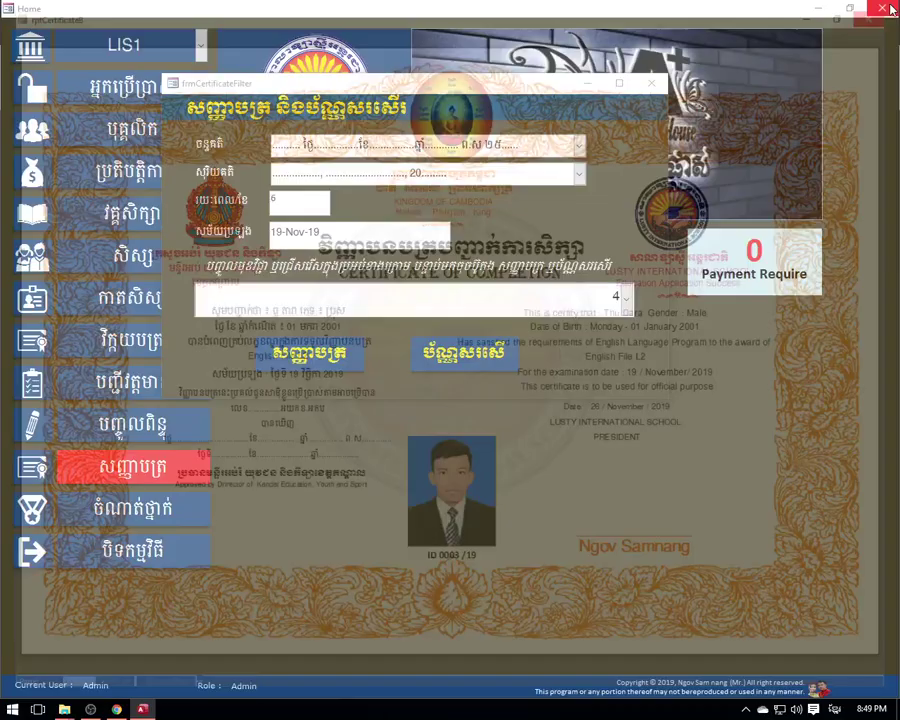
{"action": "left_click", "coordinate": [652, 84]}
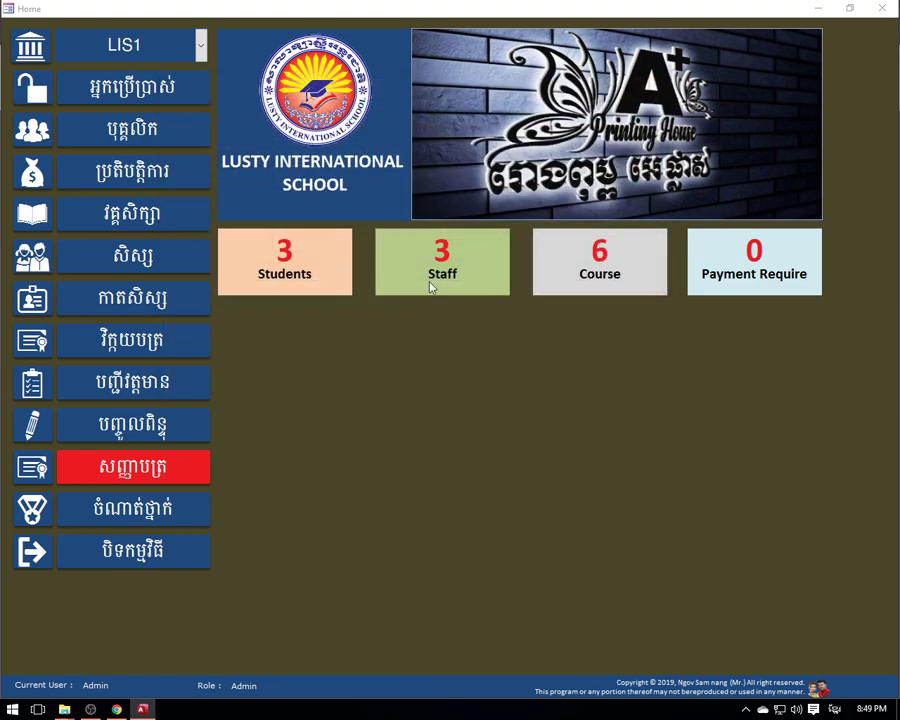
- View the rptRanks ranking report for R1 Let's go L1, then close it
{"action": "left_click", "coordinate": [131, 510]}
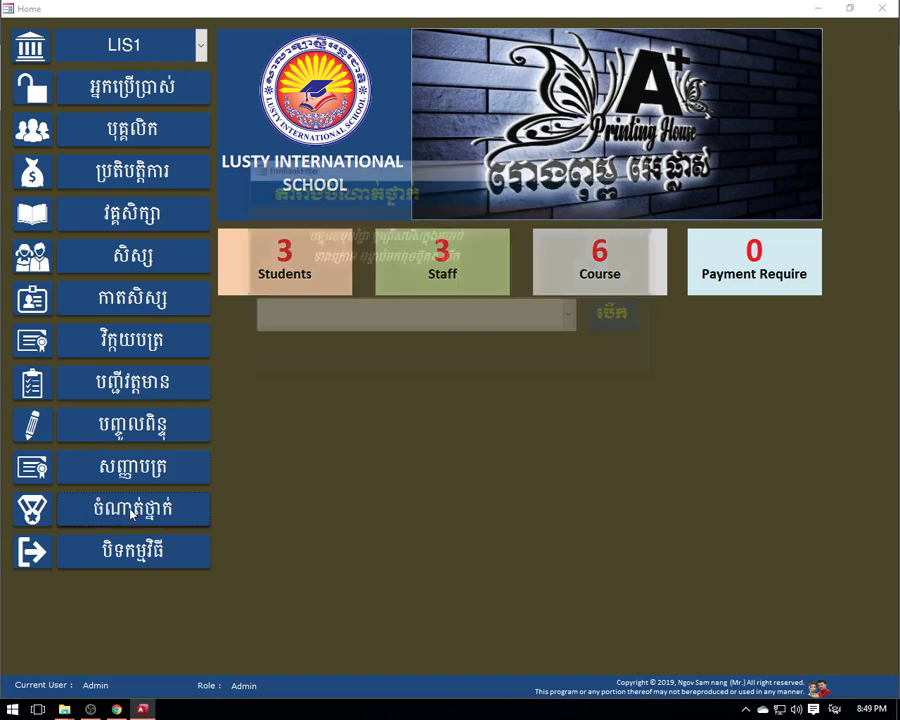
{"action": "left_click", "coordinate": [571, 316]}
{"action": "left_click", "coordinate": [398, 345]}
{"action": "left_click", "coordinate": [620, 316]}
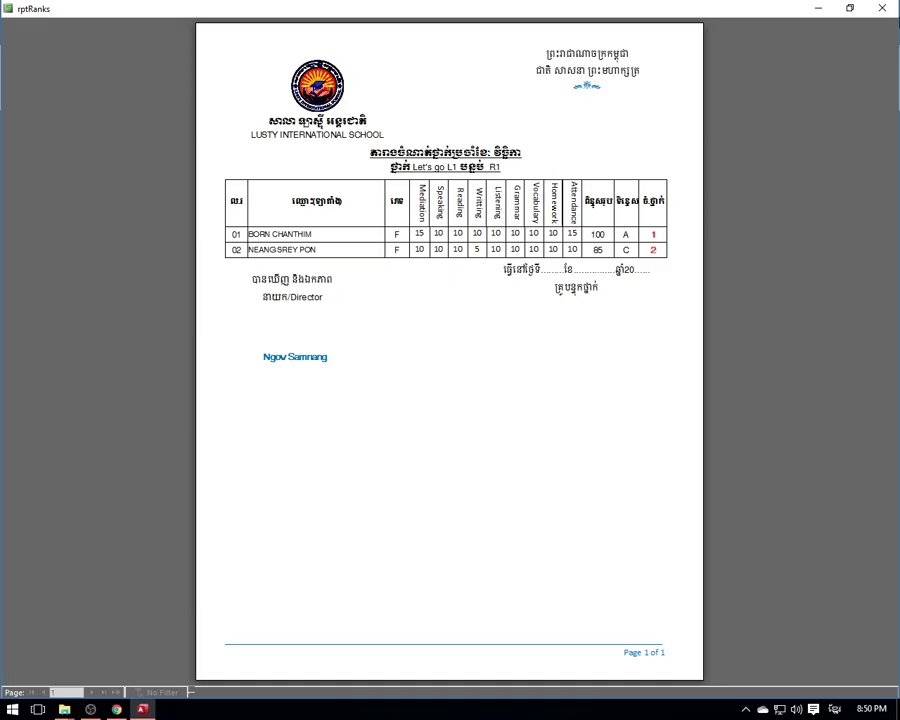
{"action": "key", "text": "Escape"}
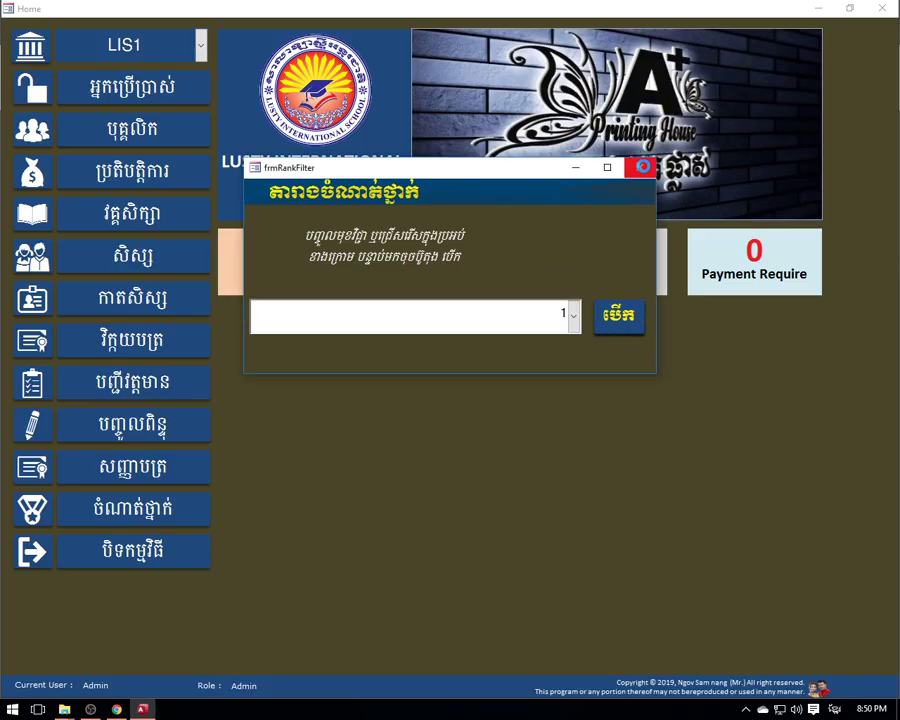
- Open the exam score grid for the chosen course
{"action": "left_click", "coordinate": [639, 167]}
{"action": "left_click", "coordinate": [150, 424]}
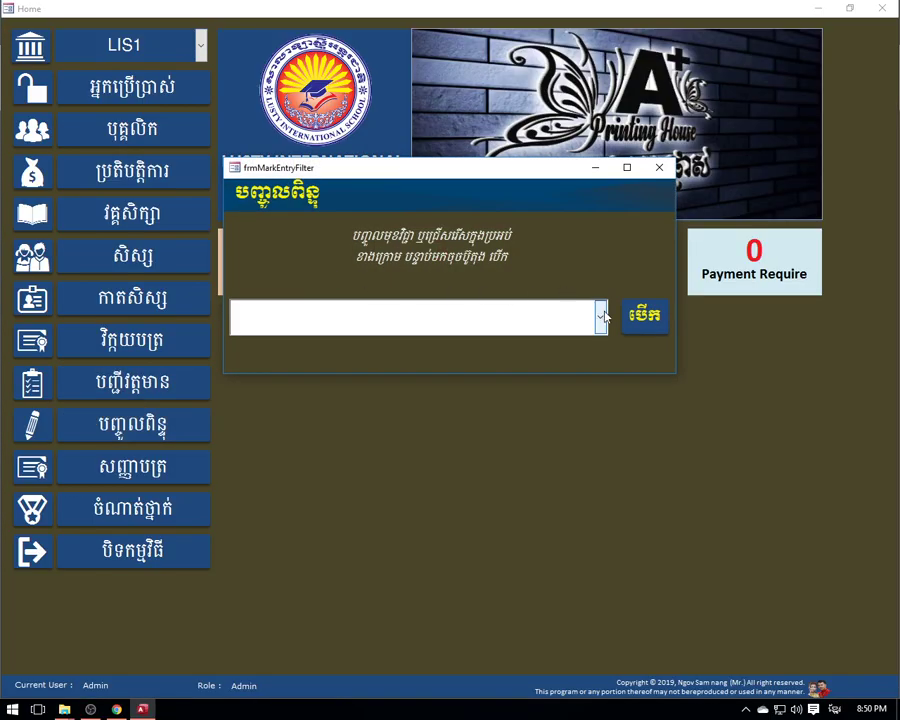
{"action": "left_click", "coordinate": [497, 316]}
{"action": "left_click", "coordinate": [345, 373]}
{"action": "left_click", "coordinate": [640, 322]}
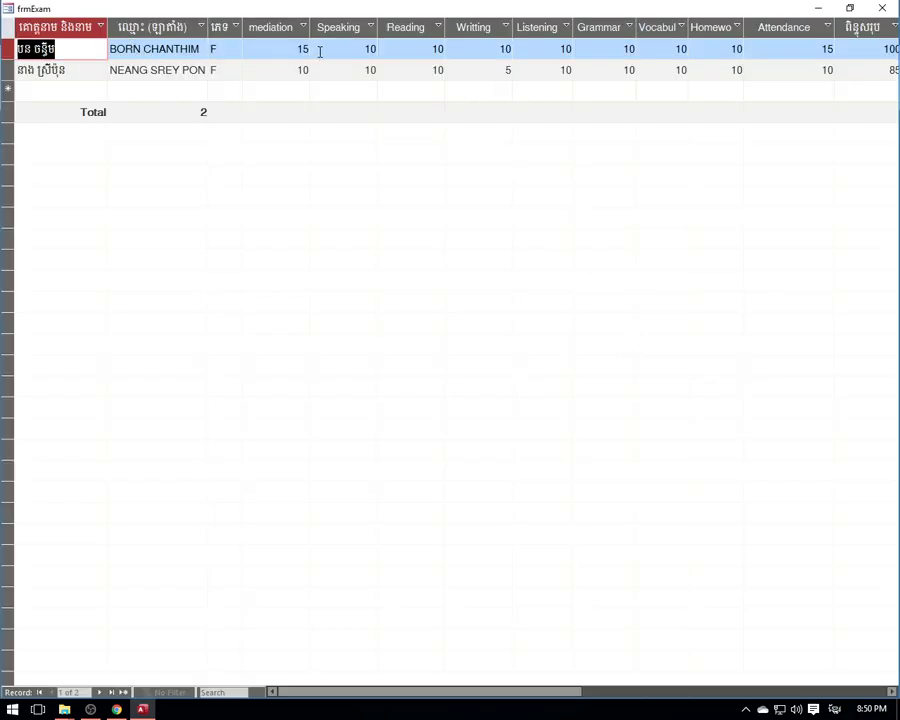
- Zero the first student's skill scores except Homework 10 and Attendance 15, giving total 25, grade F
{"action": "left_click_drag", "start_coordinate": [288, 48], "coordinate": [696, 50]}
{"action": "type", "text": "000000"}
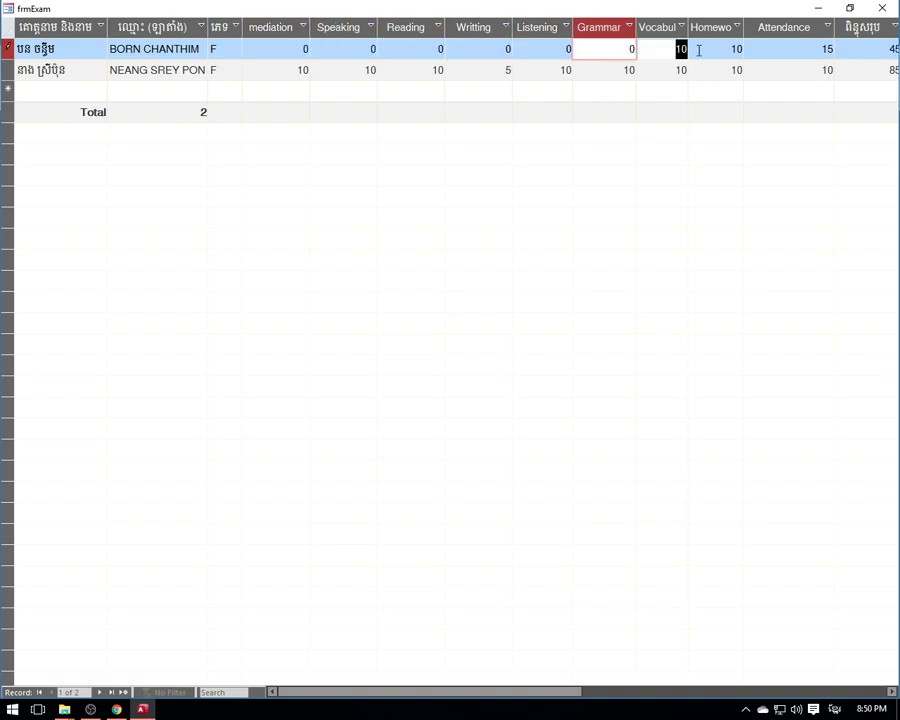
{"action": "type", "text": "0"}
{"action": "left_click", "coordinate": [708, 49]}
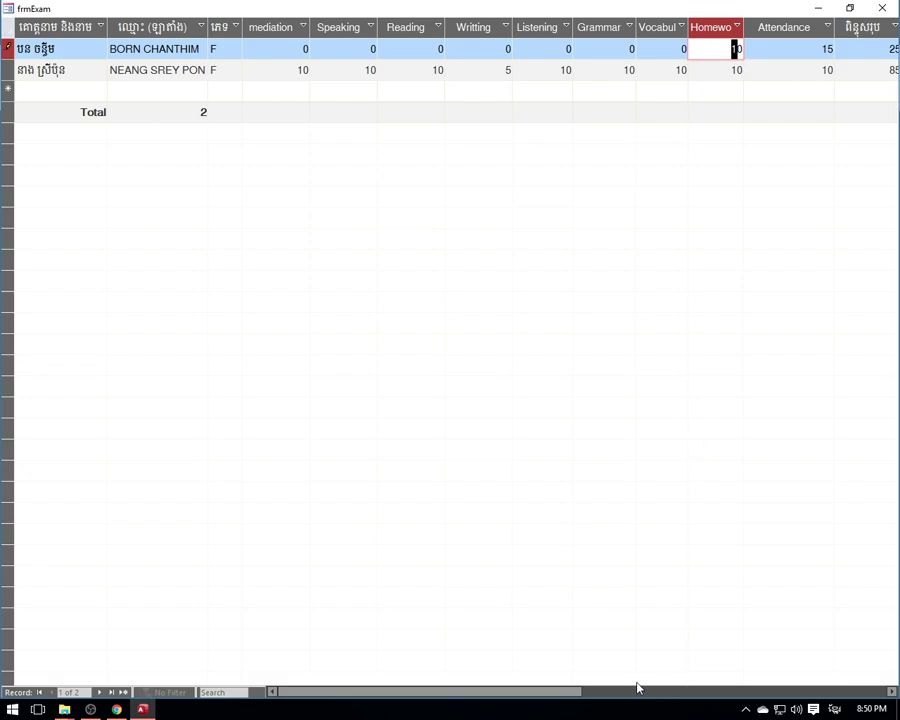
{"action": "left_click_drag", "start_coordinate": [553, 690], "coordinate": [595, 690]}
{"action": "left_click", "coordinate": [536, 48]}
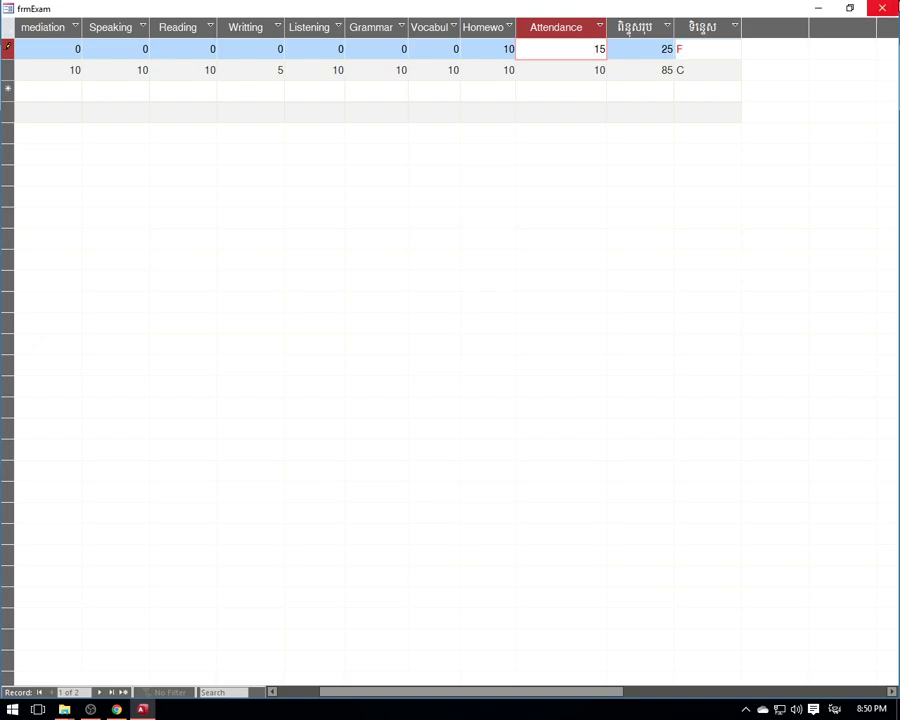
{"action": "left_click", "coordinate": [882, 9]}
- Reopen the class ranking report for R1 Let's go L1 to see the updated order
{"action": "left_click", "coordinate": [657, 167]}
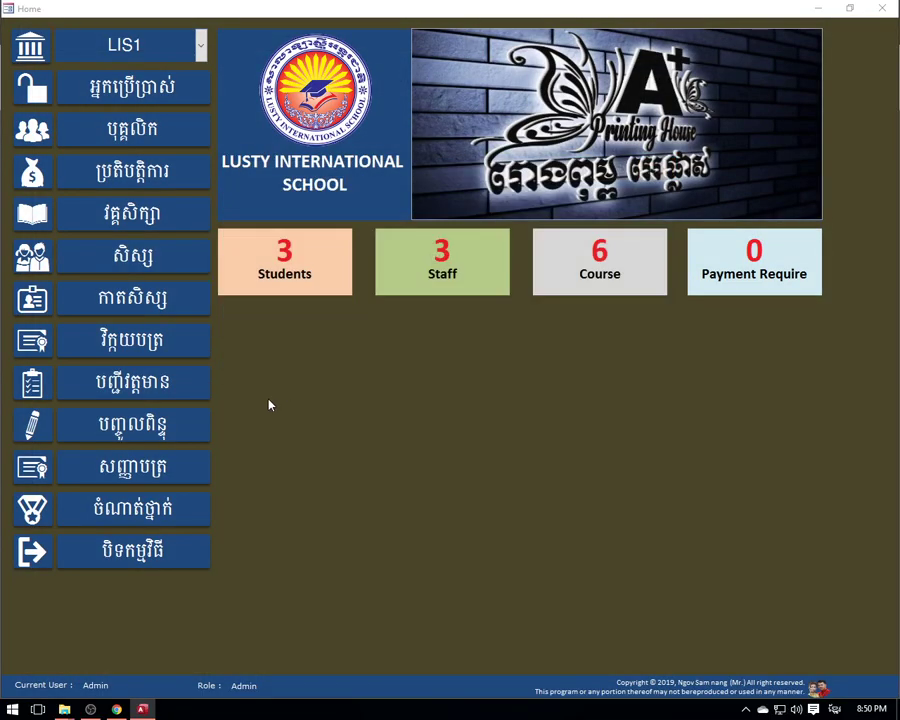
{"action": "left_click", "coordinate": [143, 519]}
{"action": "left_click", "coordinate": [573, 316]}
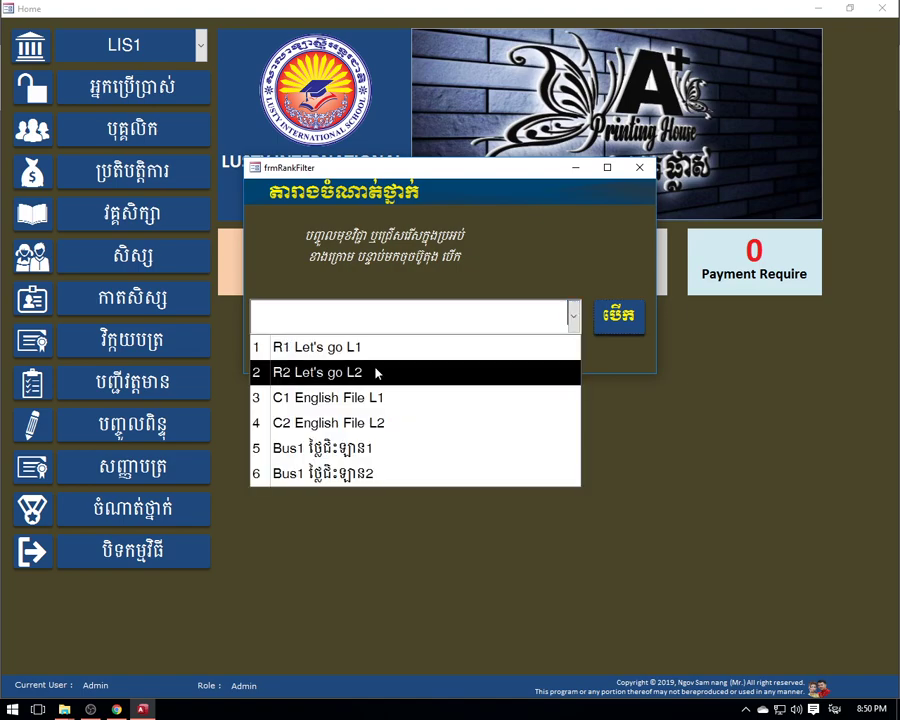
{"action": "left_click", "coordinate": [384, 348]}
{"action": "left_click", "coordinate": [598, 316]}
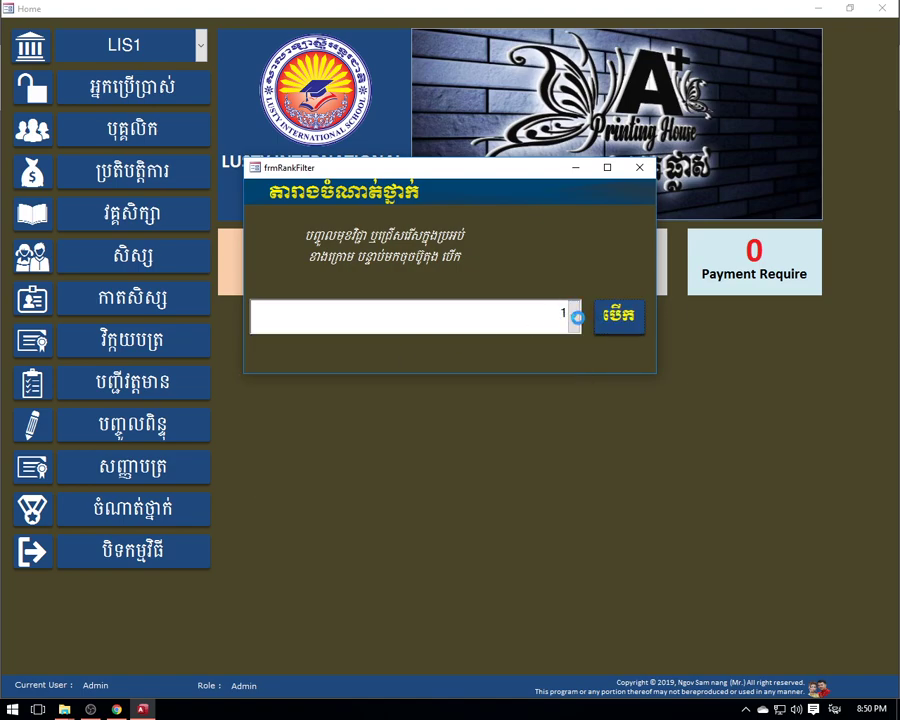
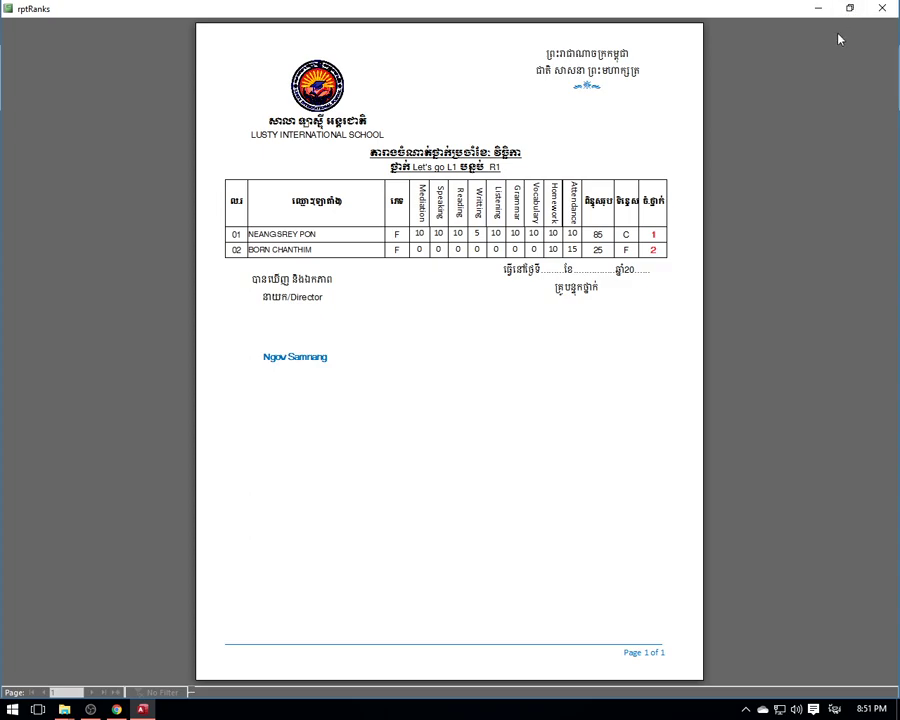
- Close the R1 ranking report, preview the C2 English File L2 ranking, then close it and the filter
{"action": "left_click", "coordinate": [882, 9]}
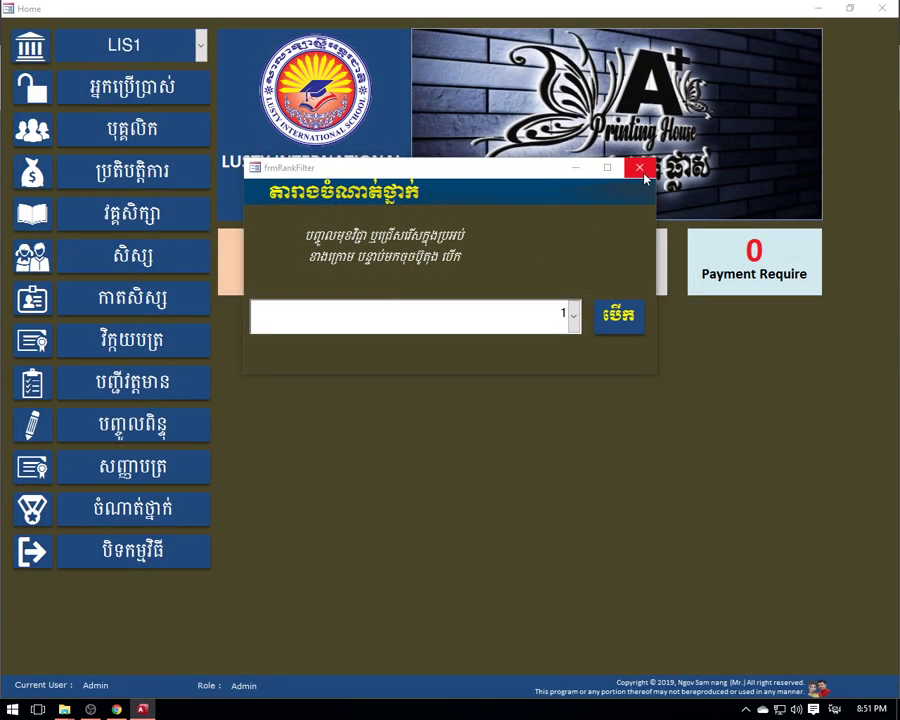
{"action": "left_click_drag", "start_coordinate": [550, 170], "coordinate": [483, 118]}
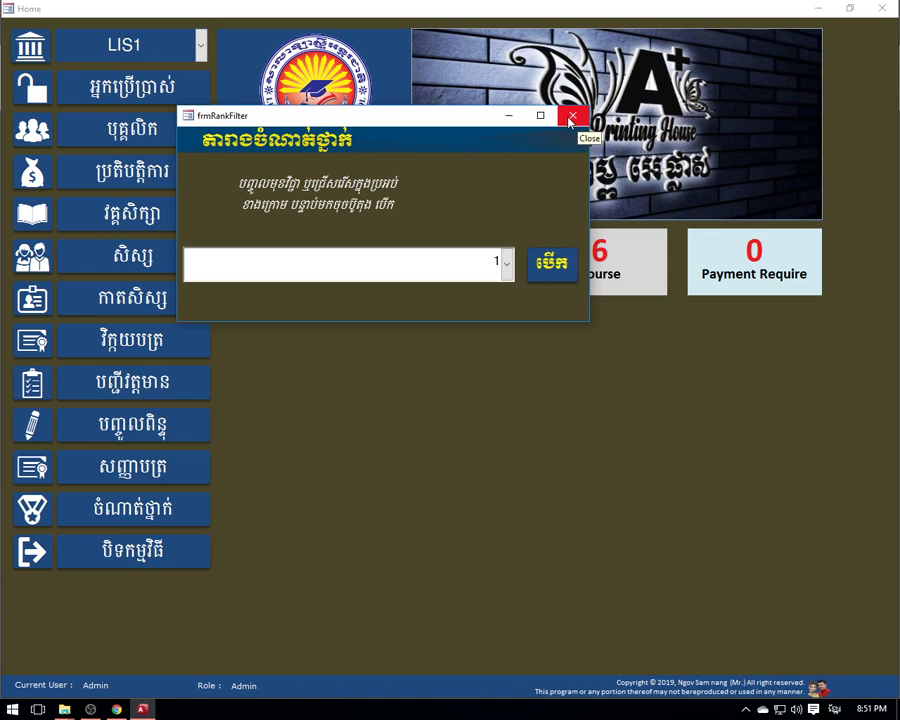
{"action": "left_click", "coordinate": [507, 262]}
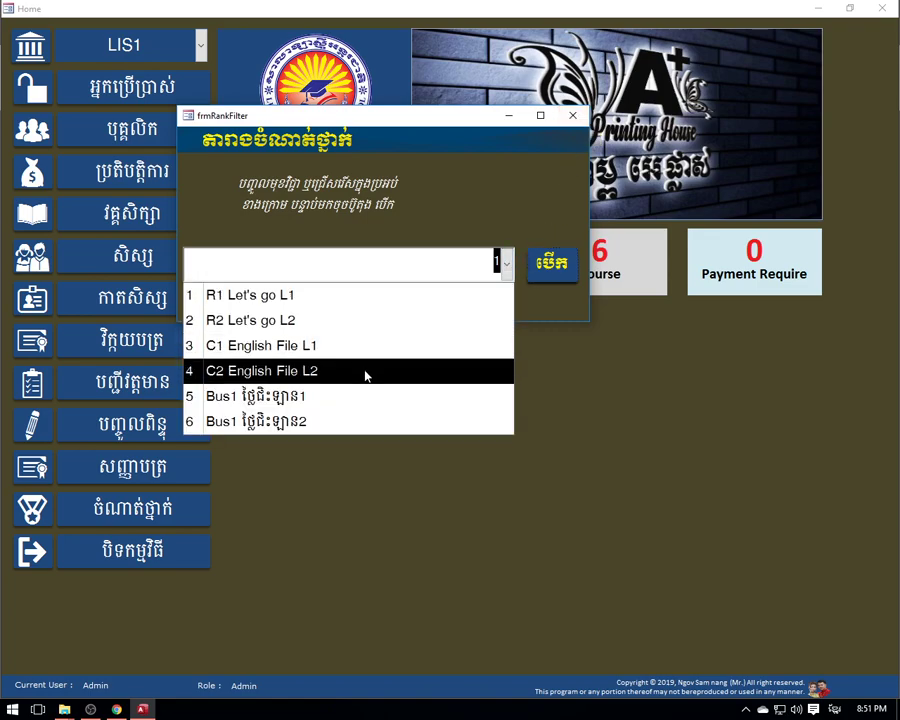
{"action": "left_click", "coordinate": [338, 371]}
{"action": "left_click", "coordinate": [552, 263]}
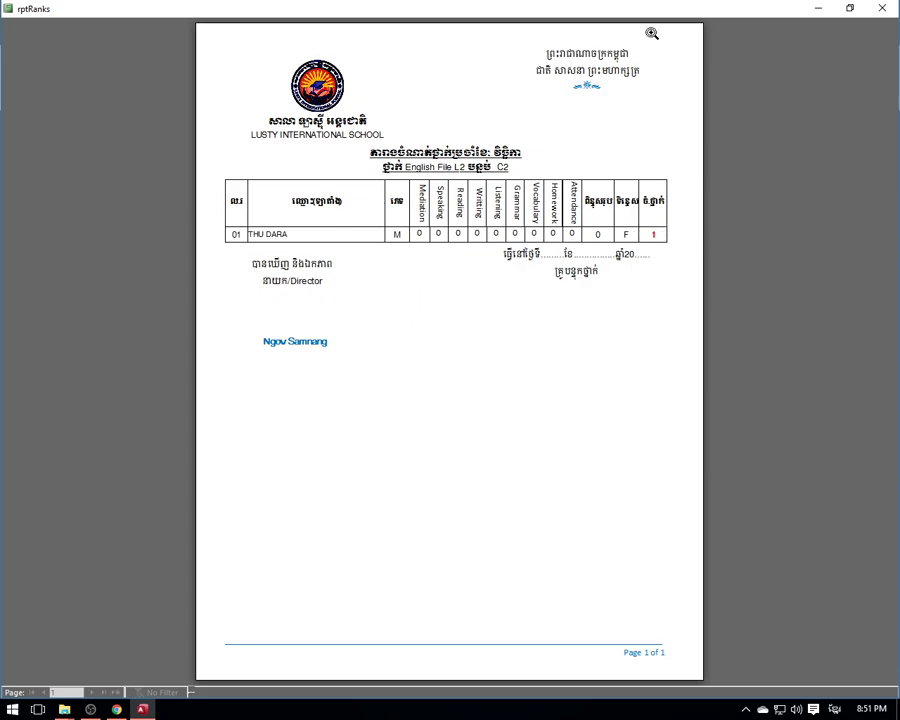
{"action": "left_click", "coordinate": [884, 12]}
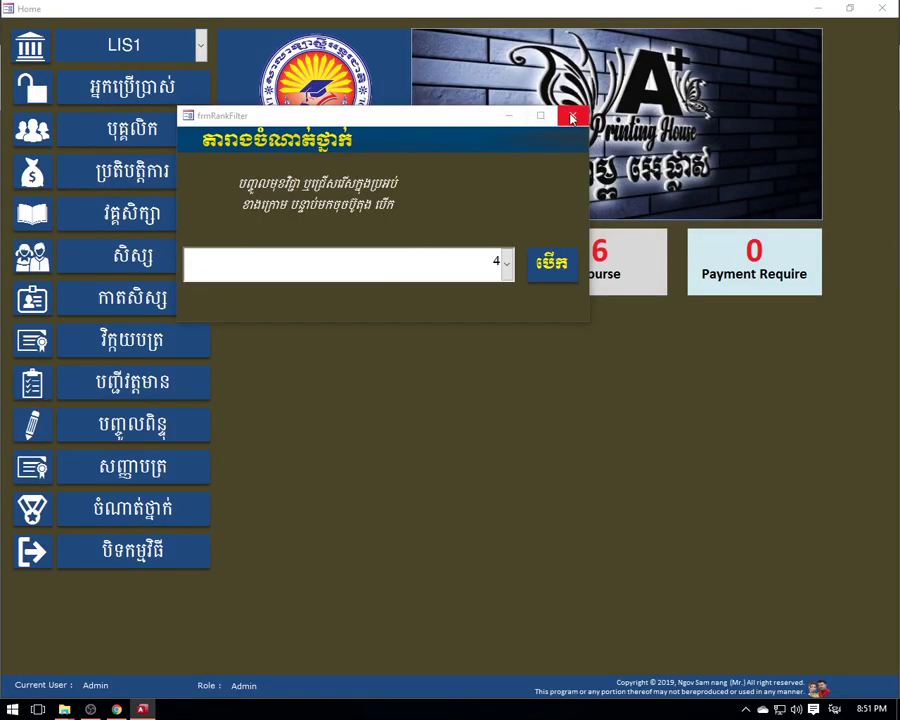
{"action": "left_click", "coordinate": [570, 115]}
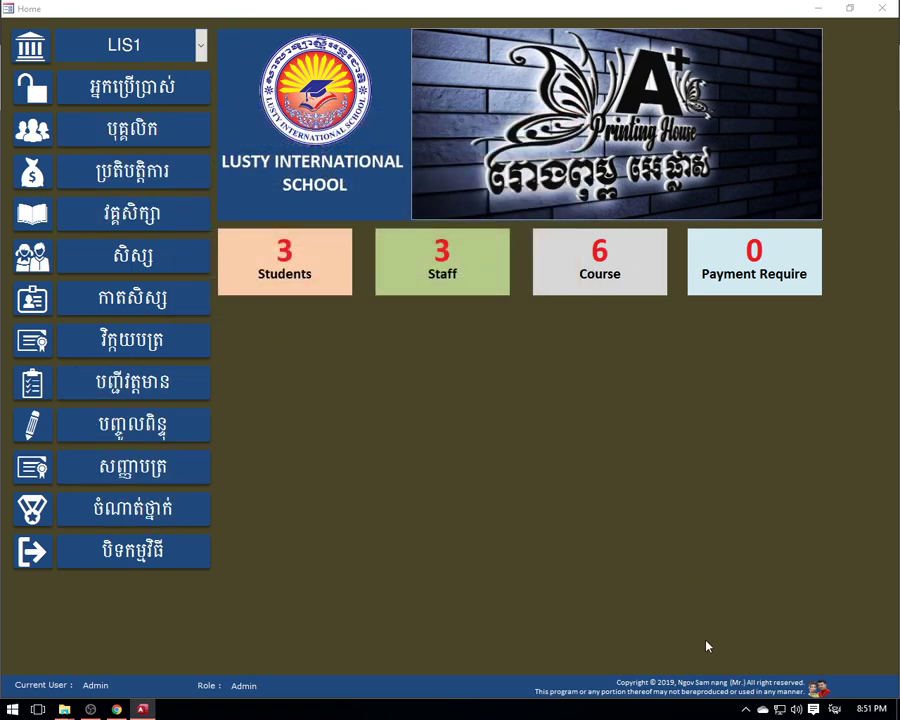
{"action": "left_click", "coordinate": [724, 690]}
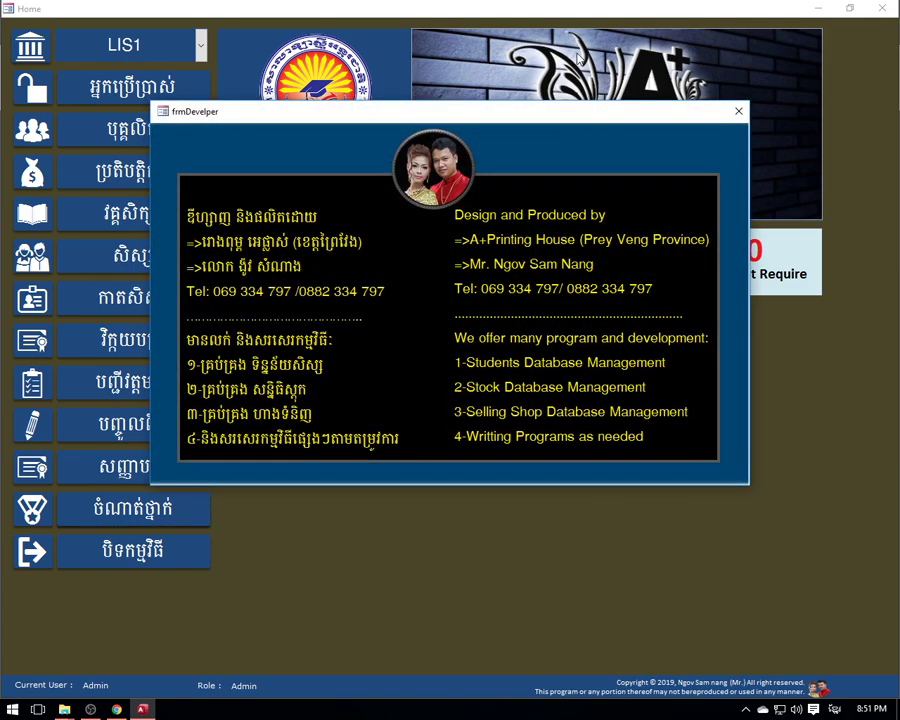
{"action": "left_click_drag", "start_coordinate": [573, 116], "coordinate": [548, 68]}
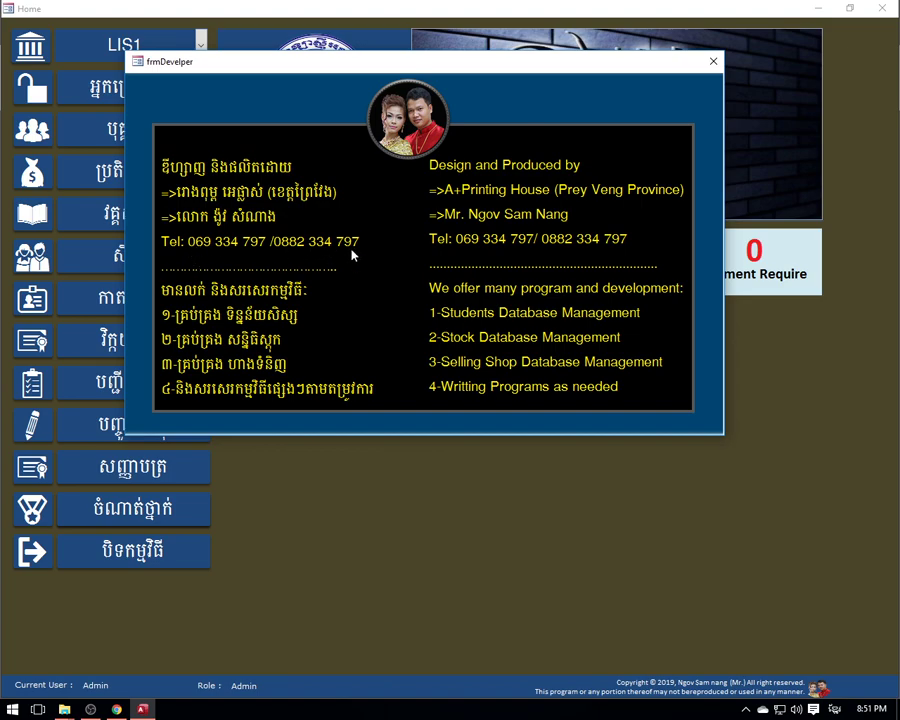
{"action": "left_click", "coordinate": [713, 62]}
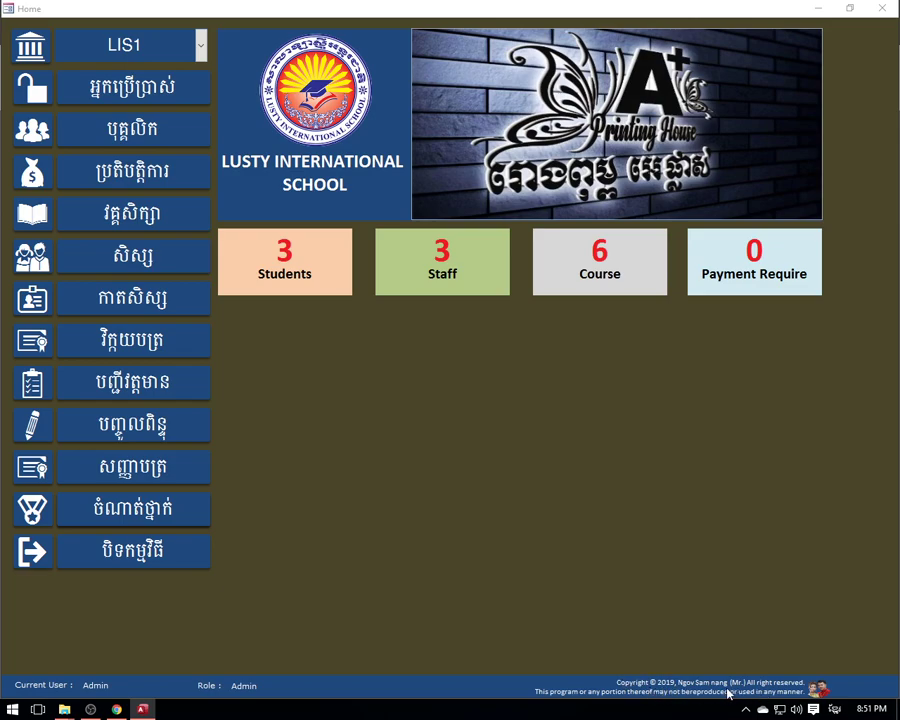
{"action": "left_click", "coordinate": [785, 690]}
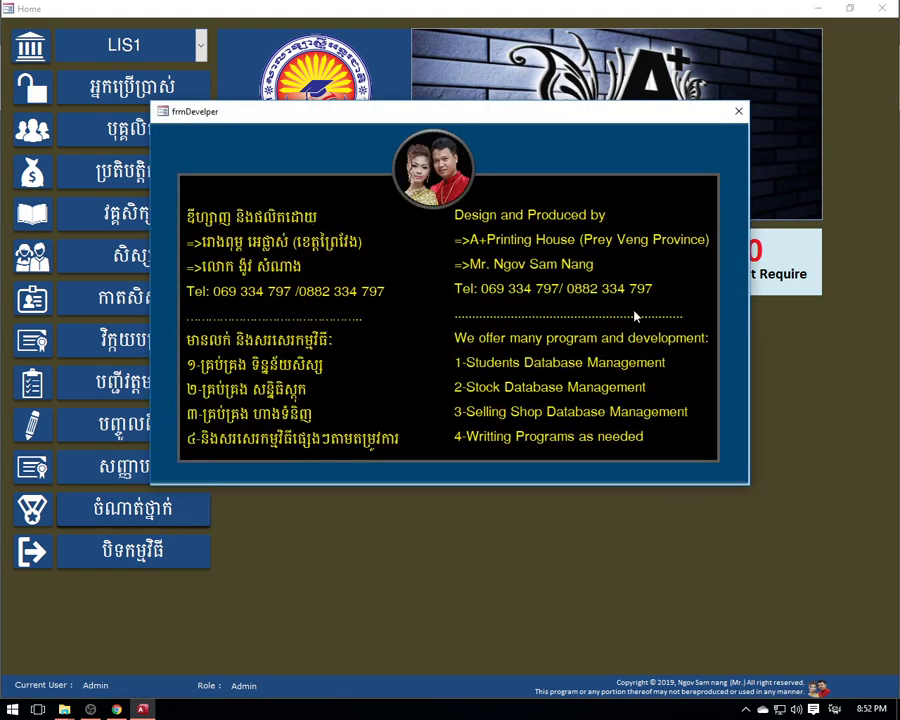
{"action": "left_click", "coordinate": [738, 111]}
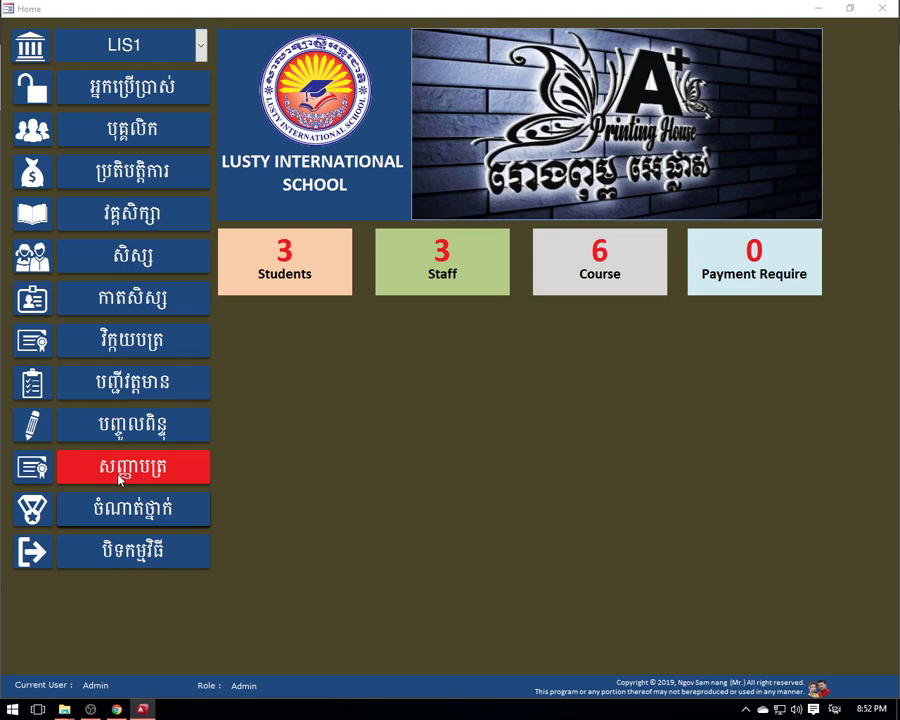
- Preview the appreciation certificates for class R1 Let's go L1, then close the preview
{"action": "left_click", "coordinate": [119, 480]}
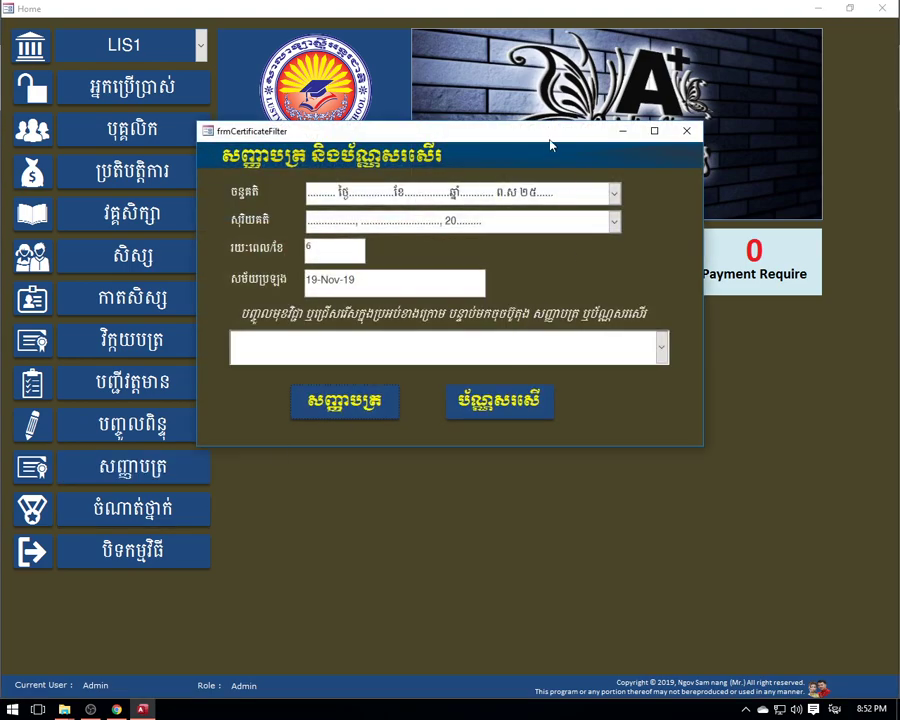
{"action": "left_click_drag", "start_coordinate": [549, 145], "coordinate": [512, 87]}
{"action": "left_click", "coordinate": [617, 287]}
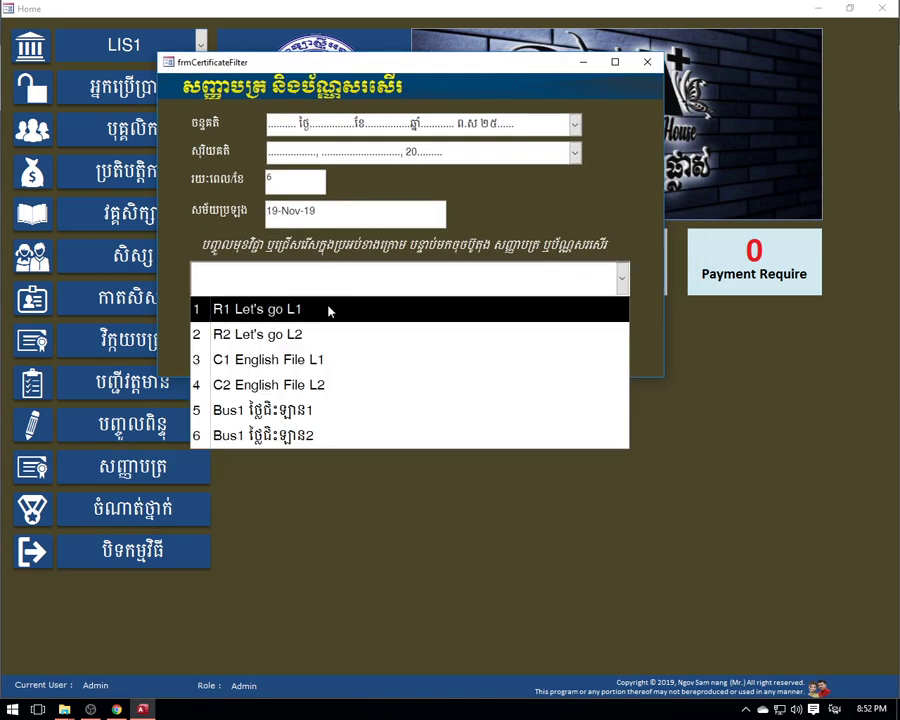
{"action": "left_click", "coordinate": [279, 314]}
{"action": "left_click", "coordinate": [465, 333]}
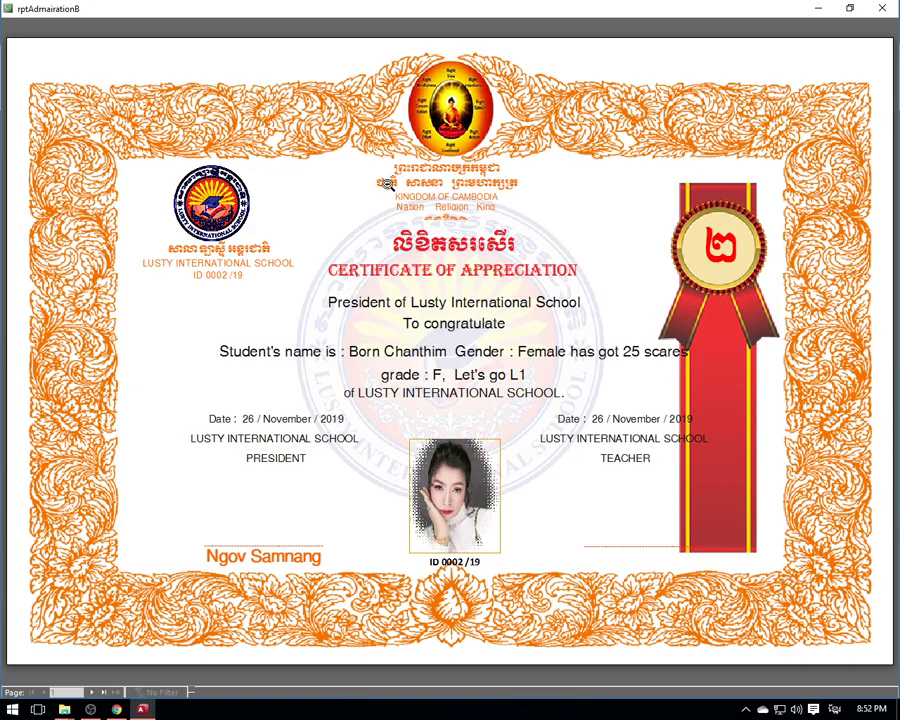
{"action": "right_click", "coordinate": [381, 188]}
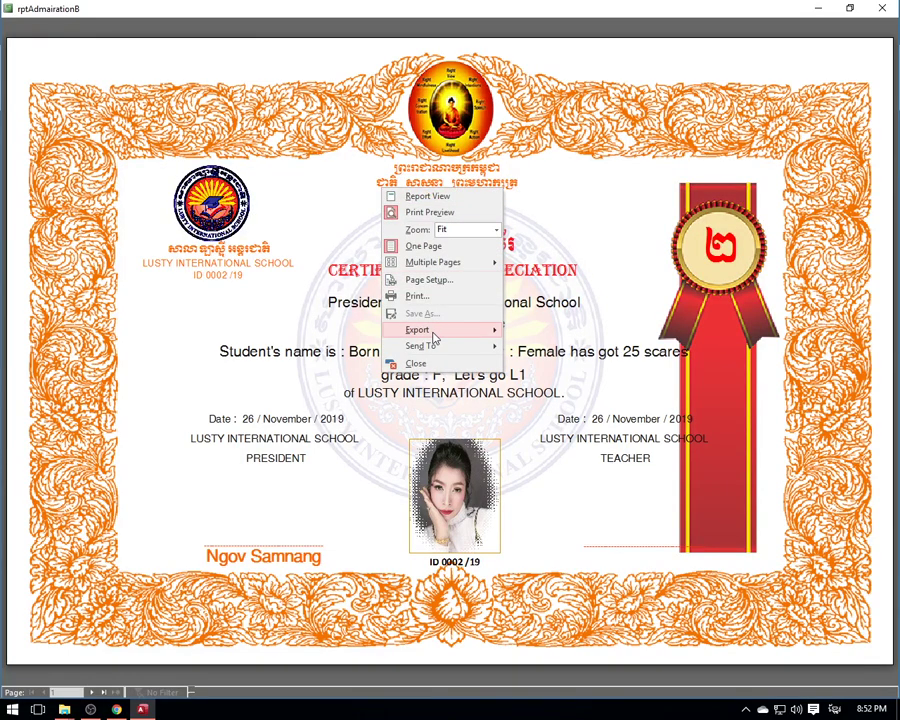
{"action": "mouse_move", "coordinate": [442, 332]}
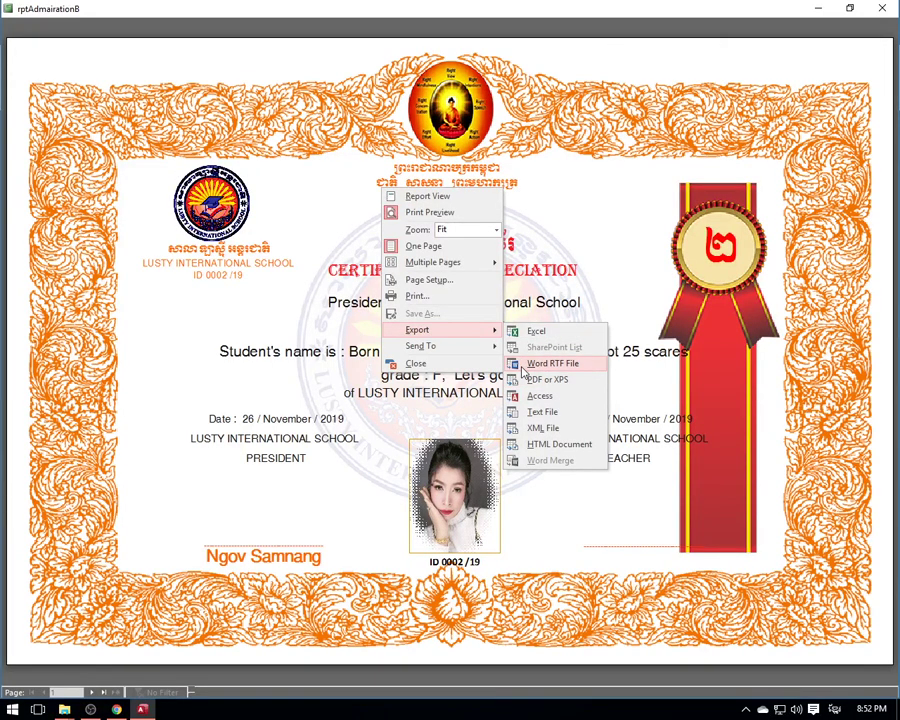
{"action": "left_click", "coordinate": [884, 8]}
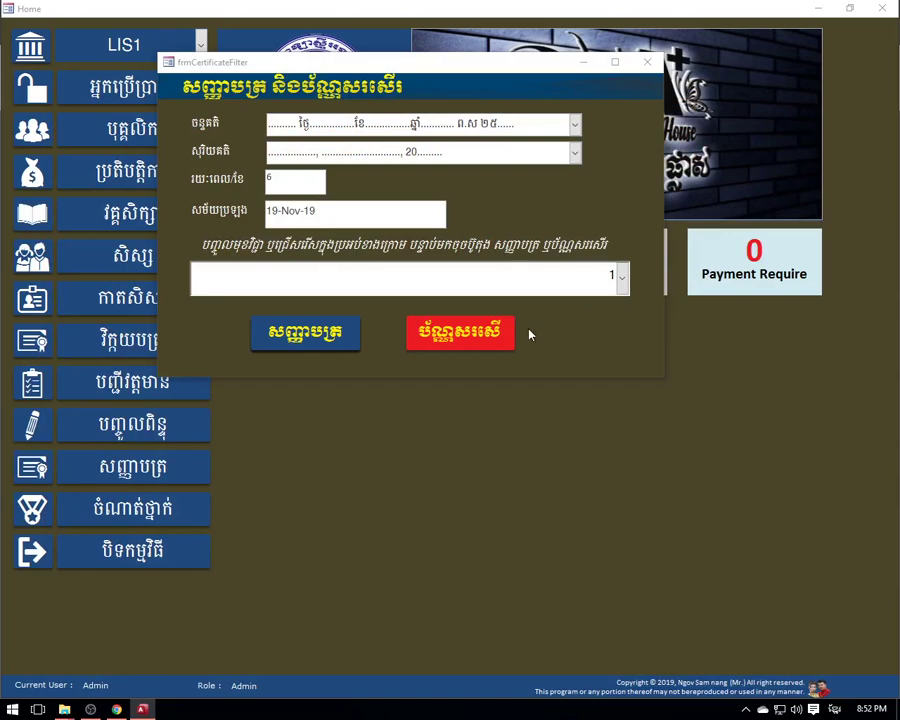
- Reopen the R1 Let's go L1 certificates and page between the first- and second-ranked students
{"action": "left_click", "coordinate": [622, 277]}
{"action": "left_click", "coordinate": [443, 316]}
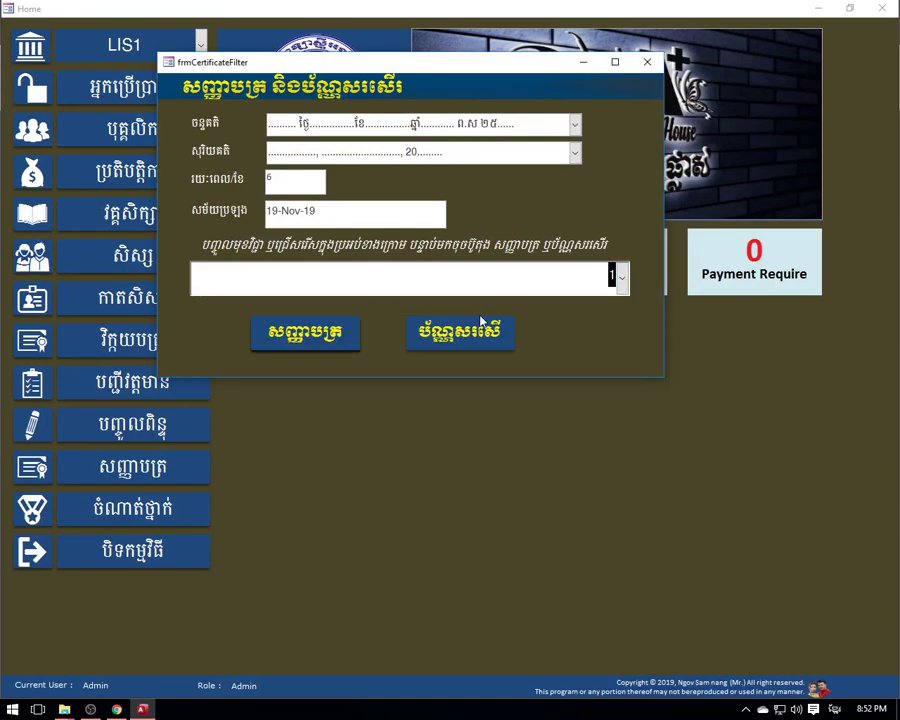
{"action": "left_click", "coordinate": [618, 280]}
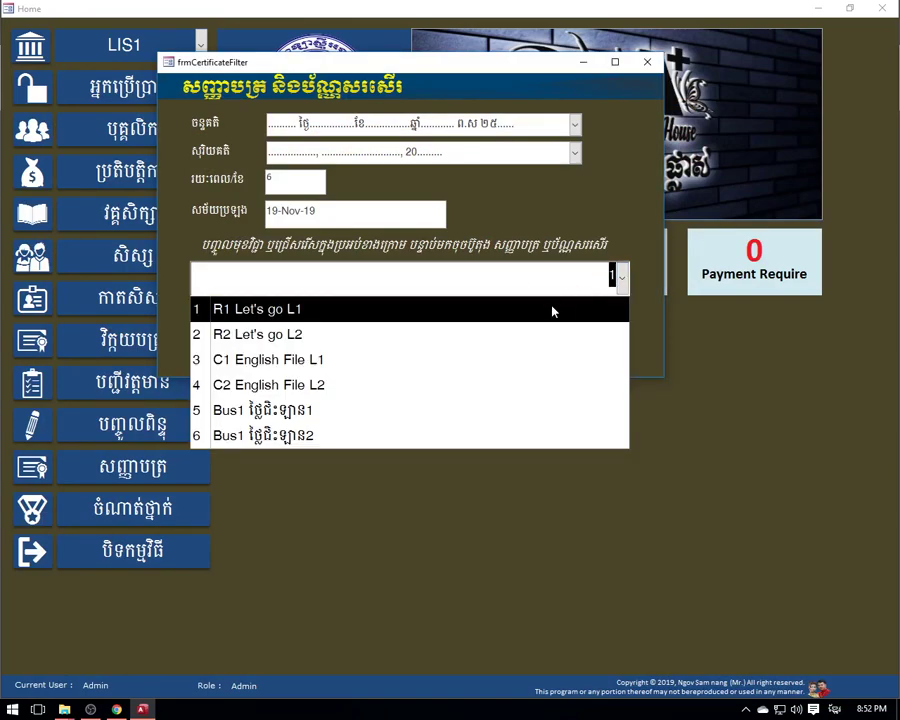
{"action": "left_click", "coordinate": [552, 307]}
{"action": "left_click", "coordinate": [464, 344]}
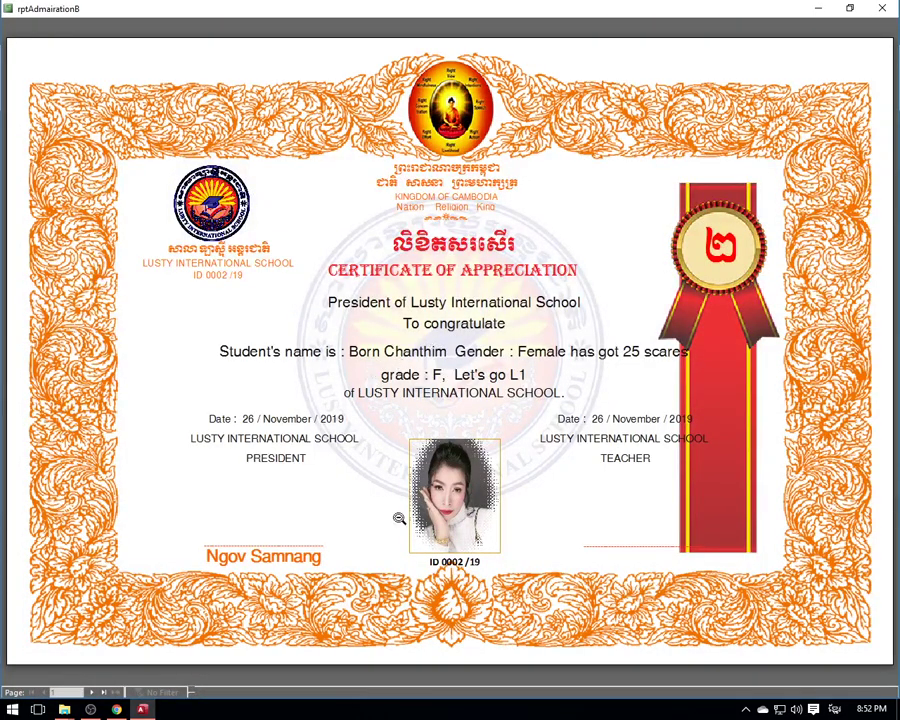
{"action": "left_click", "coordinate": [90, 693]}
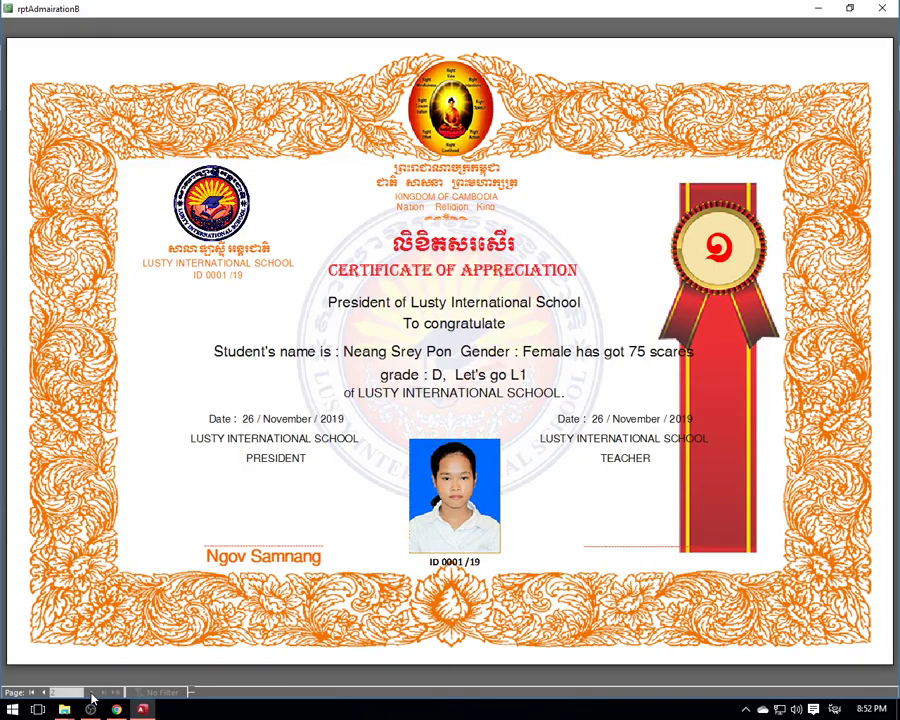
{"action": "left_click", "coordinate": [43, 693]}
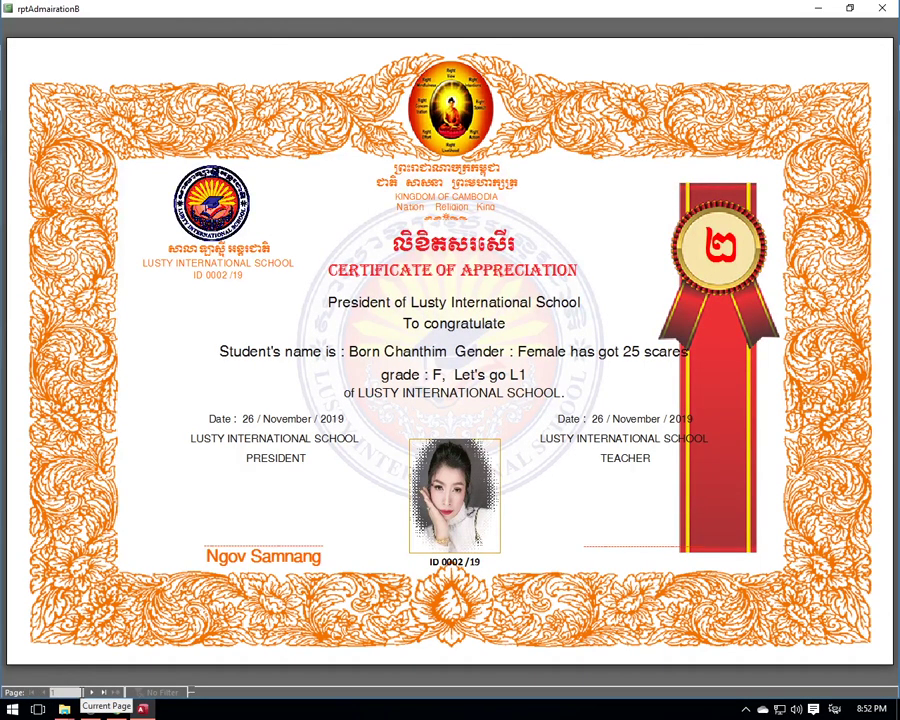
{"action": "left_click", "coordinate": [90, 693]}
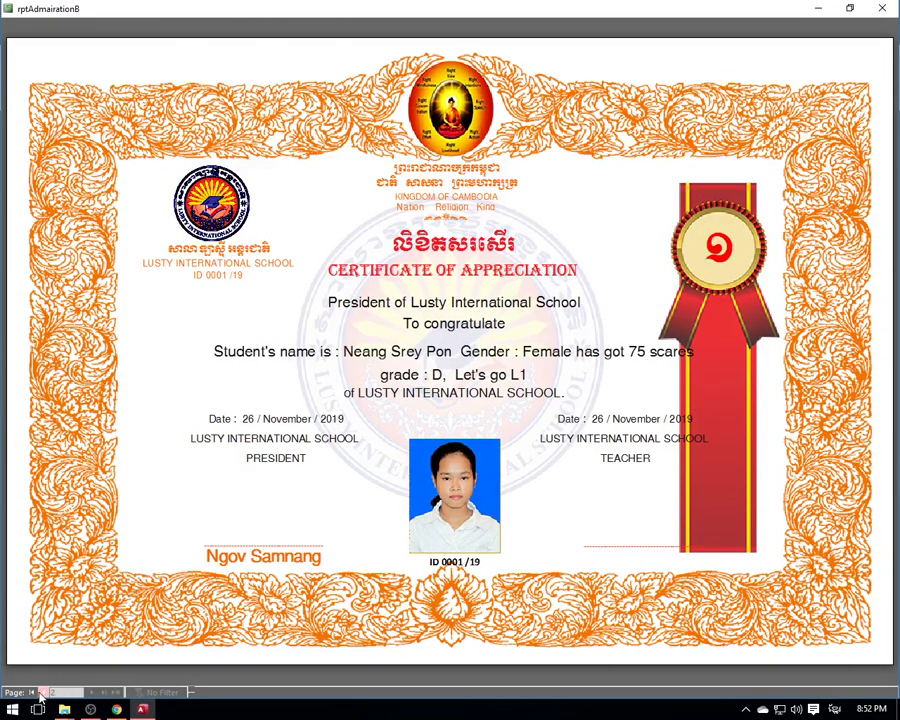
{"action": "left_click", "coordinate": [90, 693]}
- Start a PDF export of the certificate report from its shortcut menu
{"action": "right_click", "coordinate": [331, 378]}
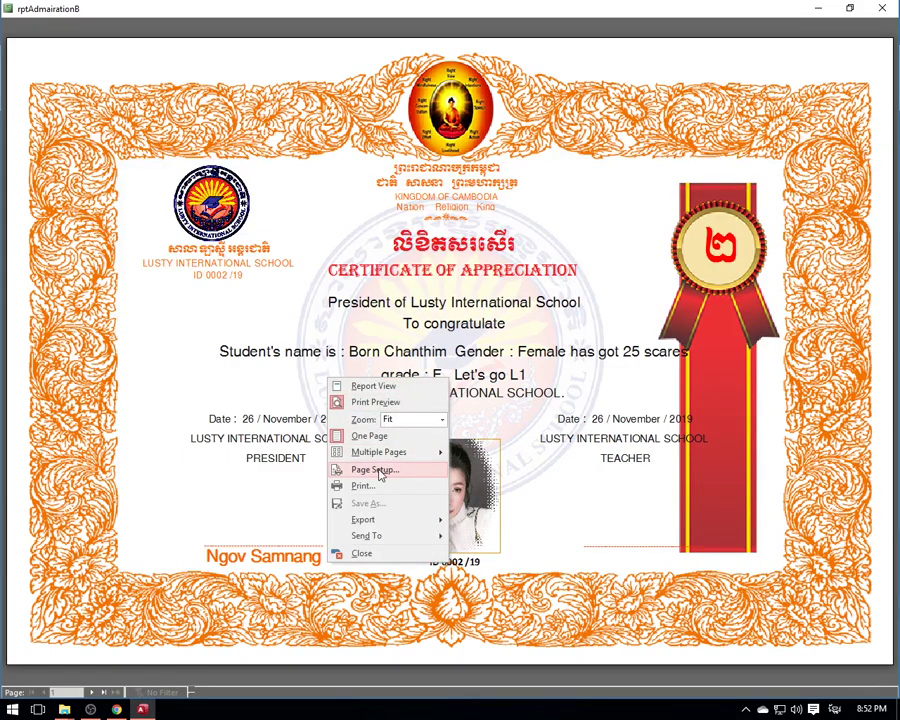
{"action": "right_click", "coordinate": [431, 251]}
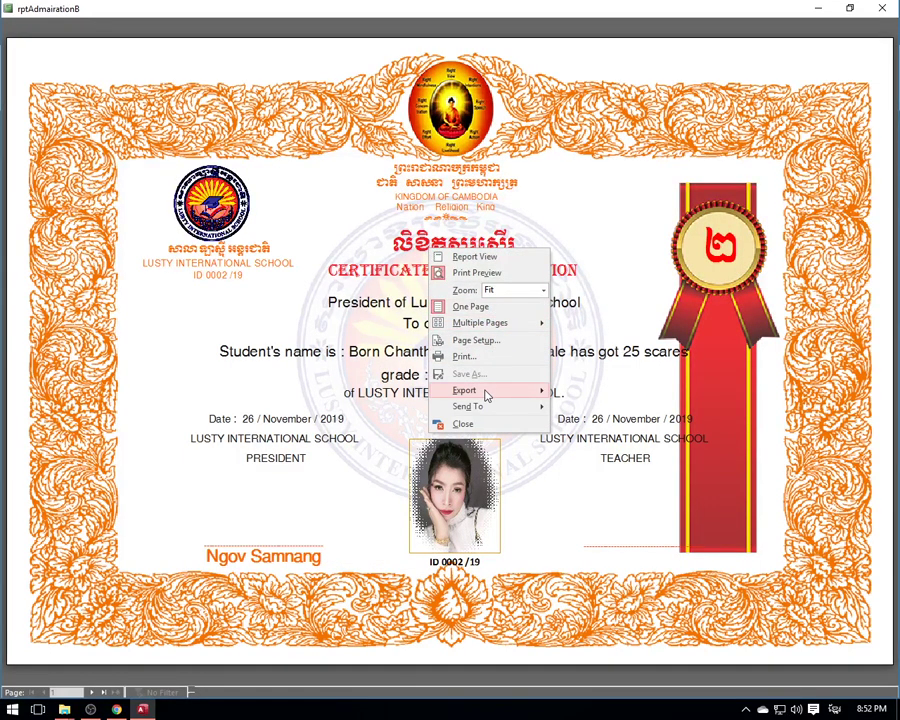
{"action": "mouse_move", "coordinate": [484, 392]}
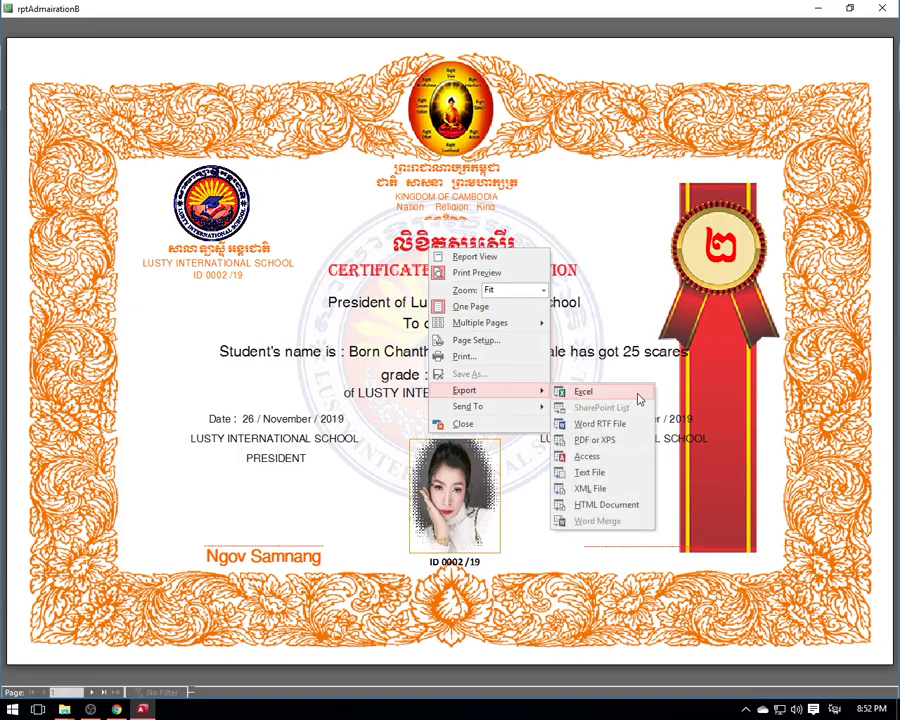
{"action": "left_click", "coordinate": [596, 442]}
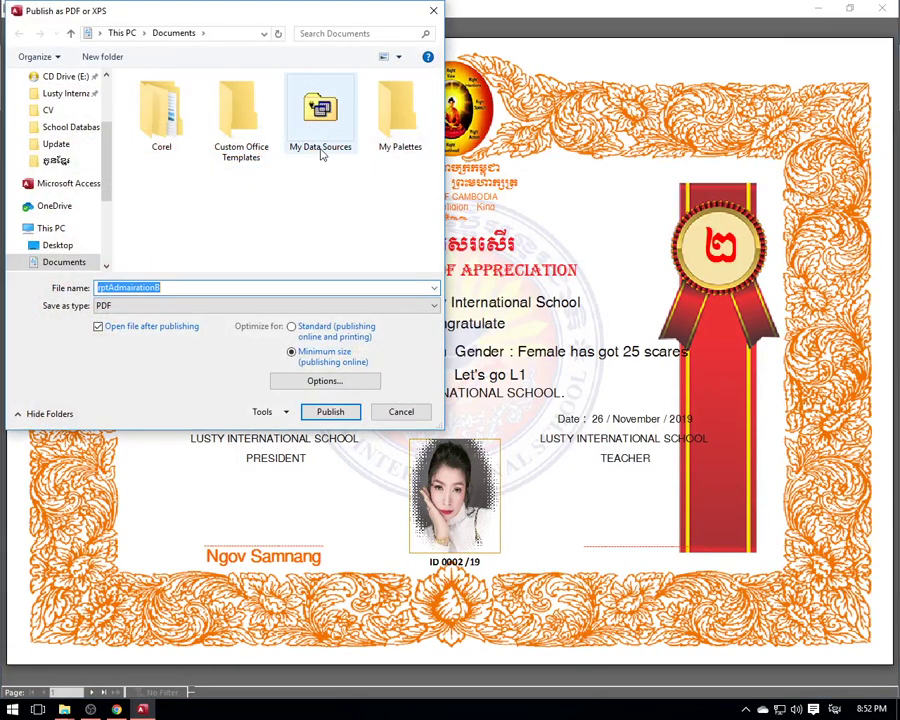
{"action": "left_click_drag", "start_coordinate": [276, 18], "coordinate": [419, 79]}
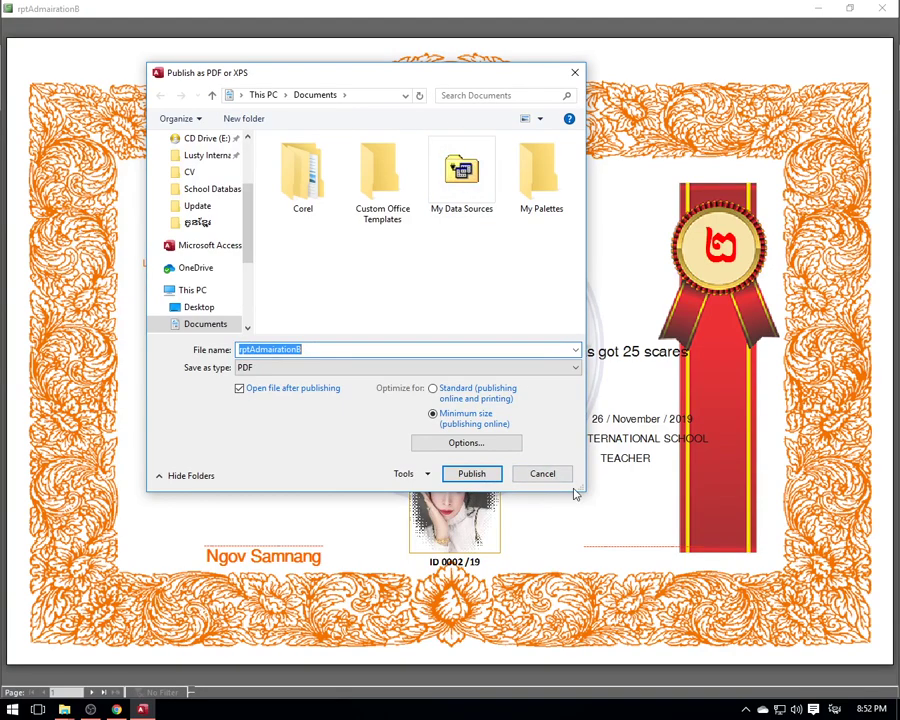
{"action": "left_click_drag", "start_coordinate": [579, 488], "coordinate": [731, 575]}
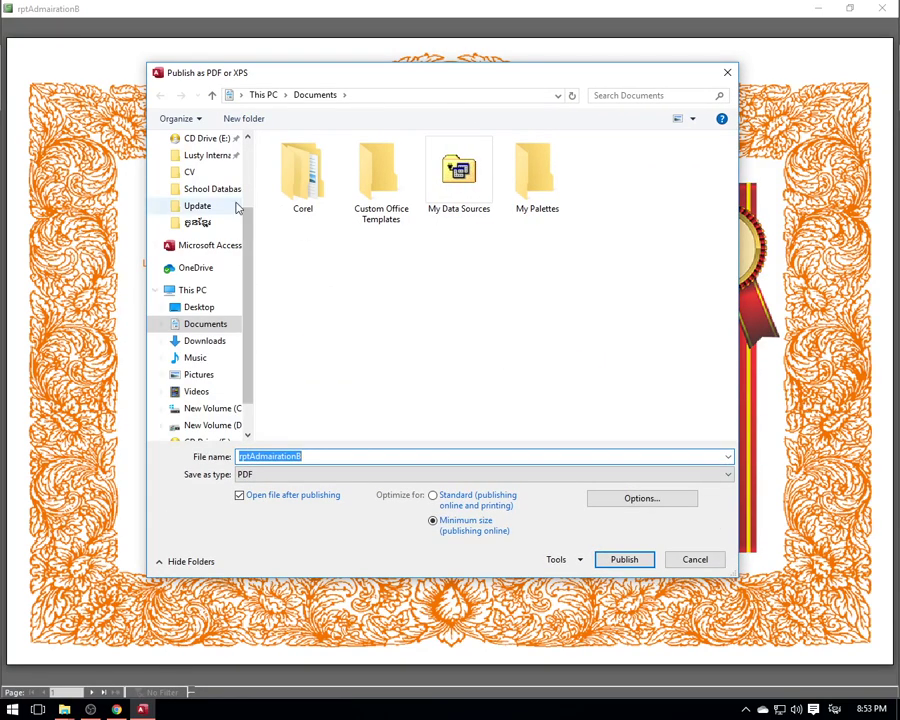
- Publish the certificates as 555555555555.pdf in the School Database folder
{"action": "scroll", "coordinate": [205, 200], "scroll_direction": "up", "scroll_amount": 2}
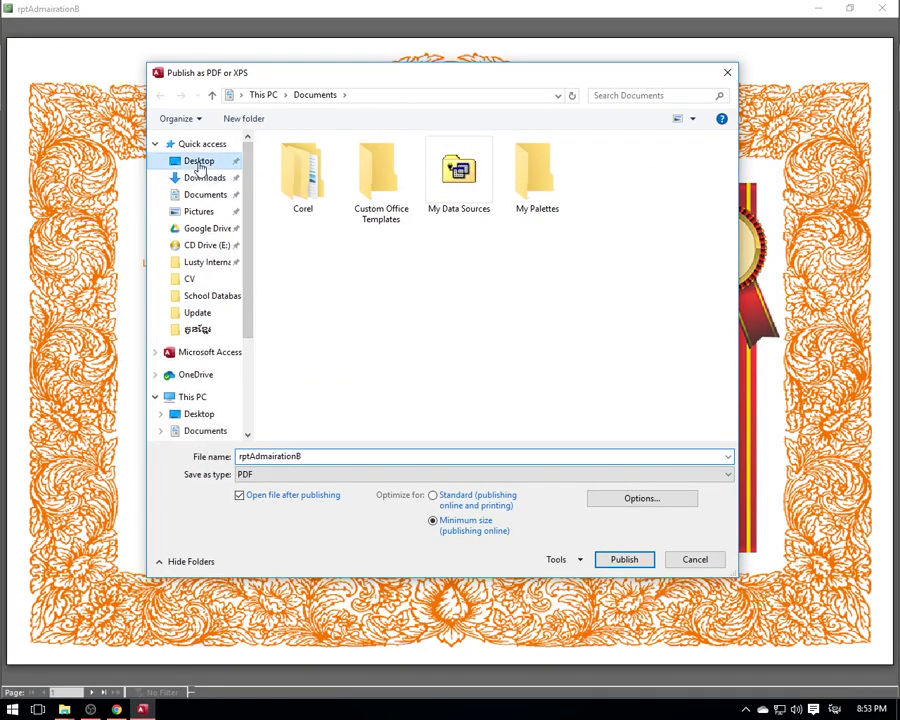
{"action": "left_click", "coordinate": [199, 162]}
{"action": "scroll", "coordinate": [617, 336], "scroll_direction": "down", "scroll_amount": 2}
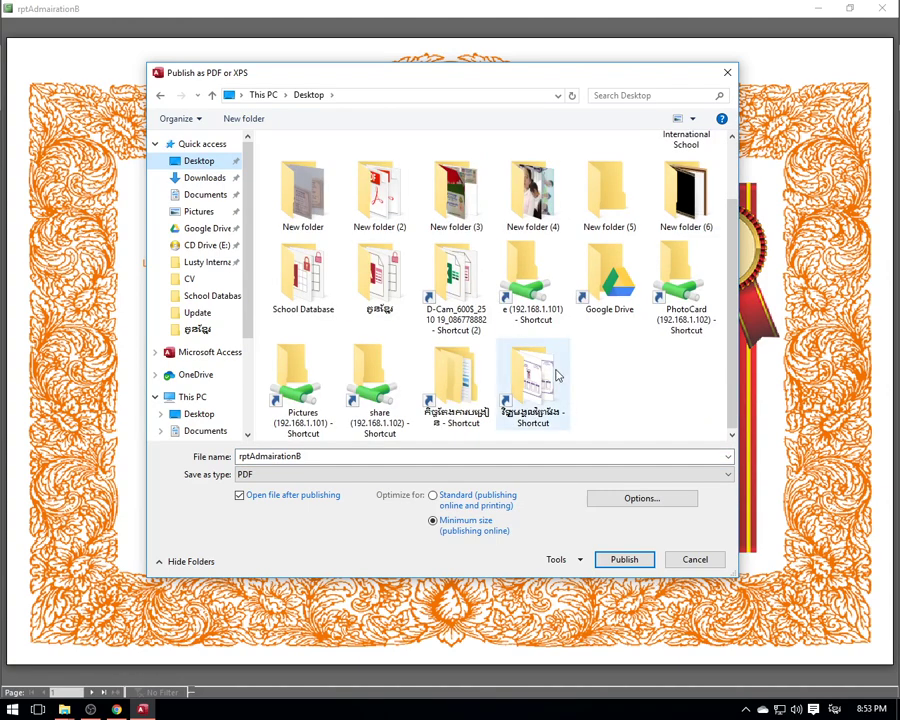
{"action": "double_click", "coordinate": [300, 284]}
{"action": "double_click", "coordinate": [326, 456]}
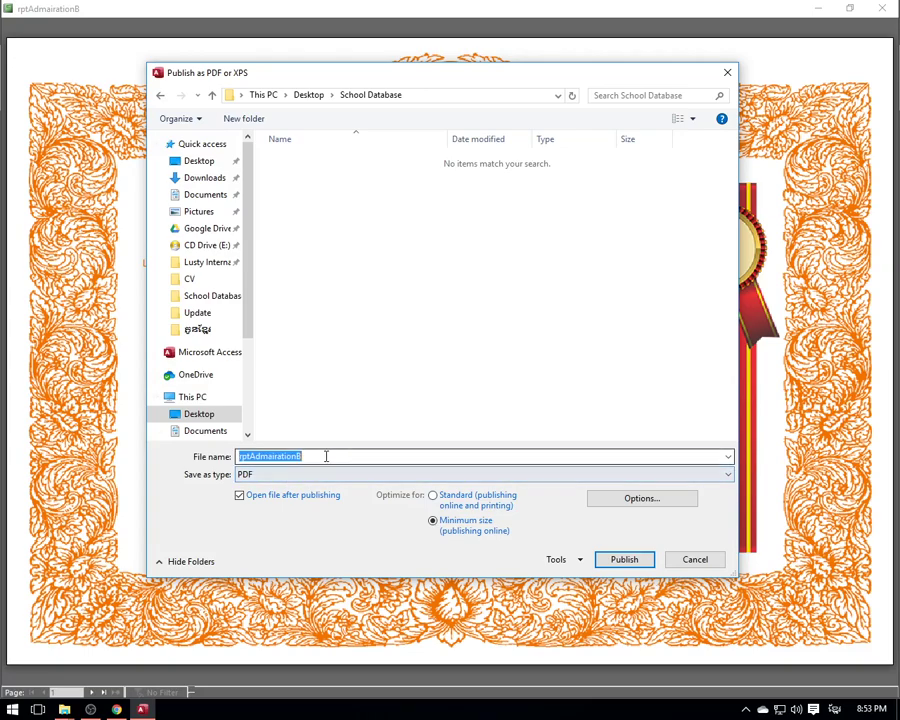
{"action": "type", "text": "555555555555"}
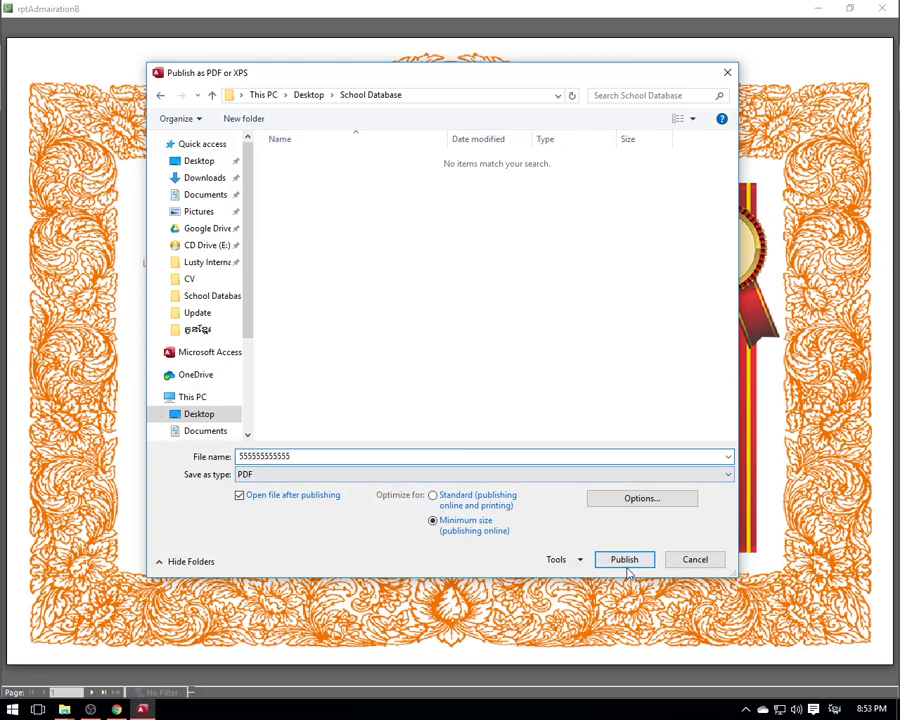
{"action": "left_click", "coordinate": [625, 559]}
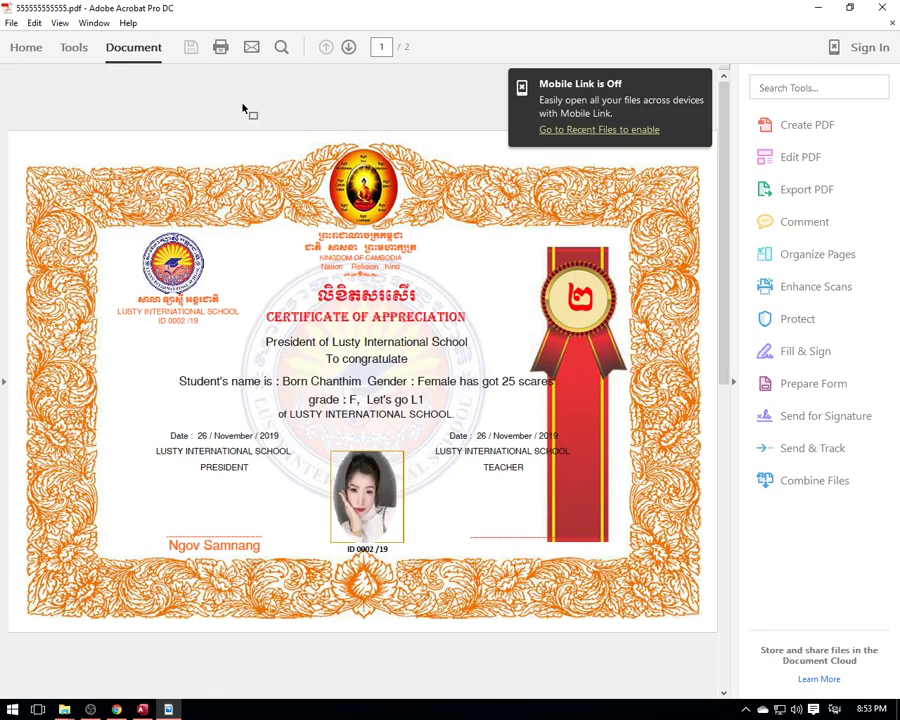
- Close Acrobat, the export confirmation, the certificate preview and filter, then exit the school app
{"action": "left_click", "coordinate": [882, 12]}
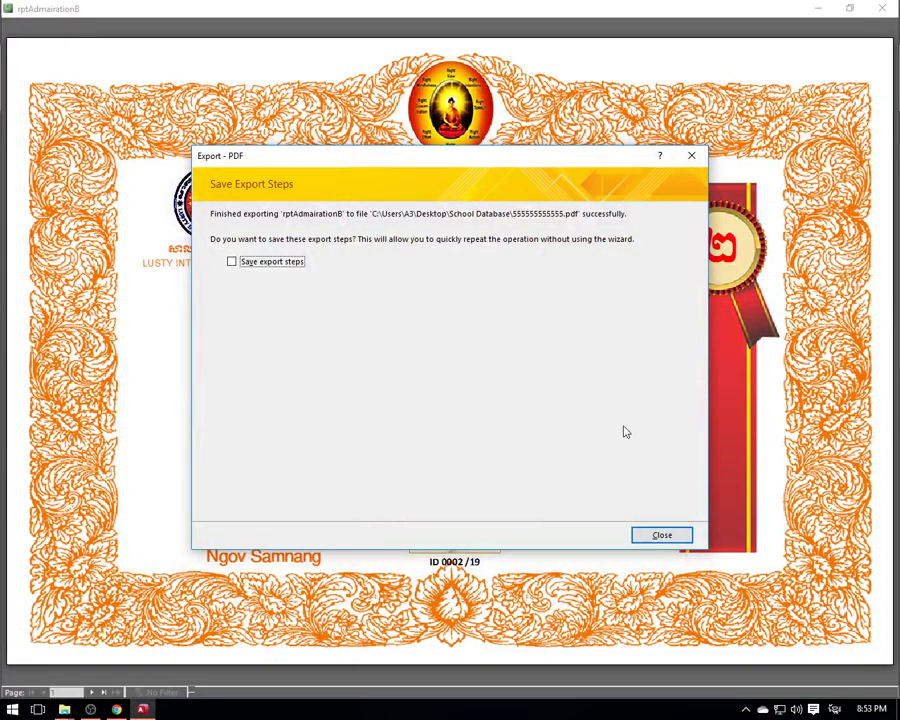
{"action": "left_click", "coordinate": [664, 536]}
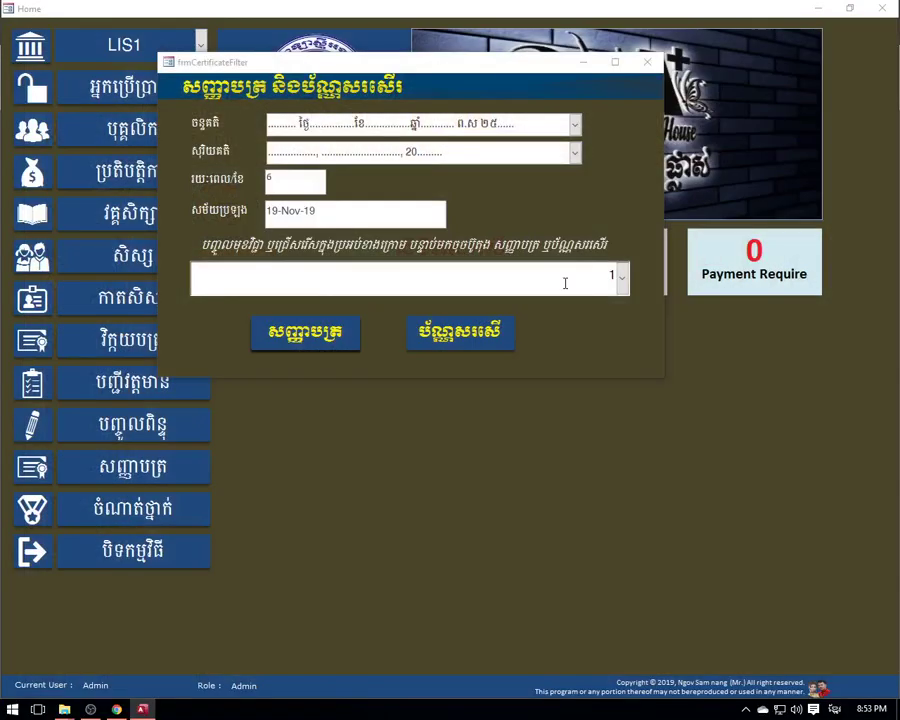
{"action": "left_click", "coordinate": [648, 63]}
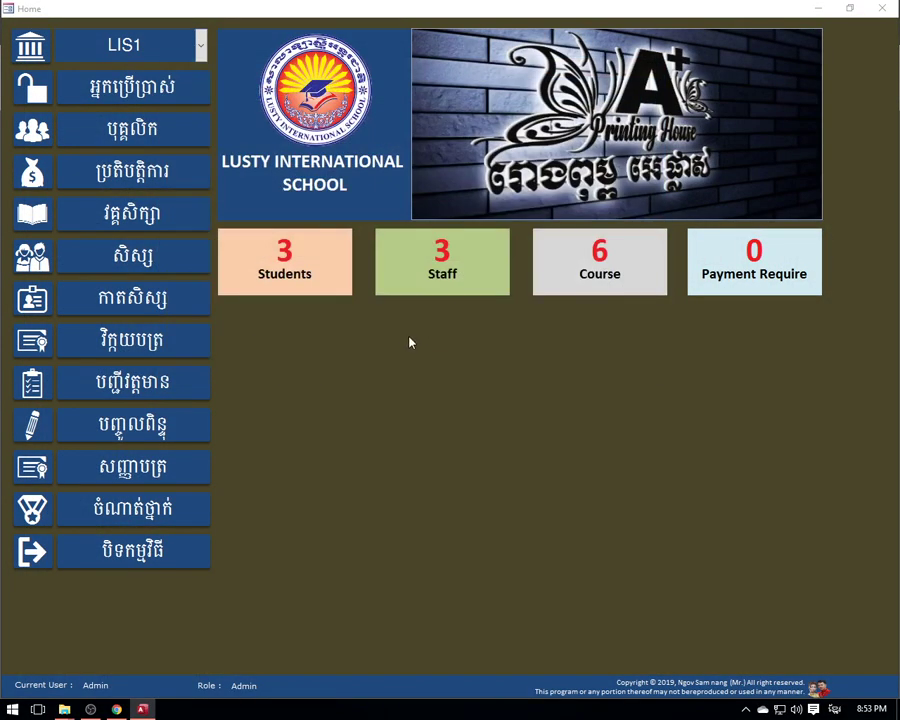
{"action": "left_click", "coordinate": [120, 560]}
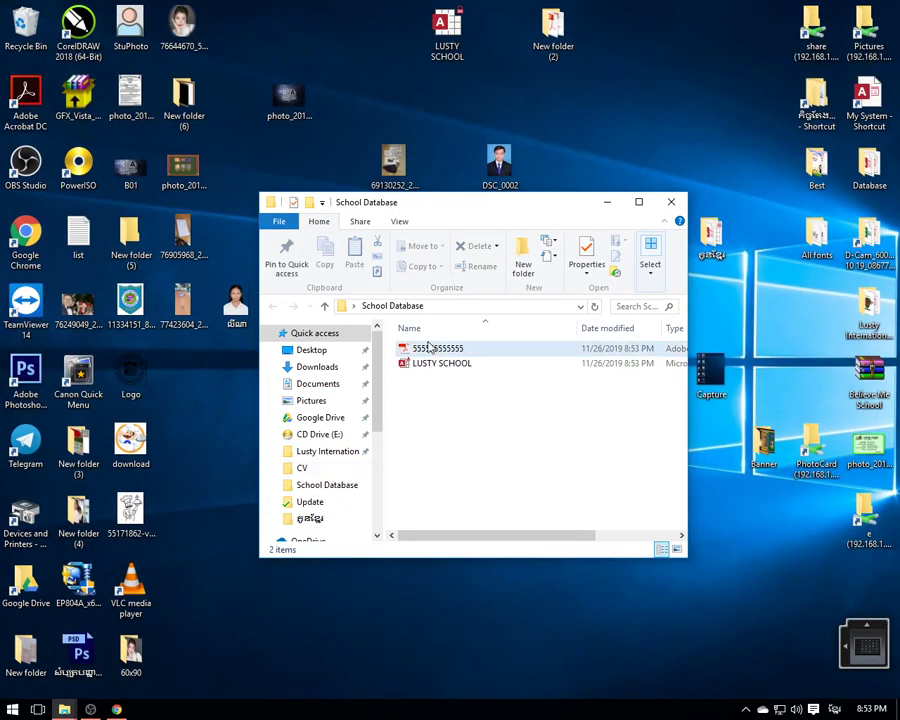
- Reopen 555555555555.pdf in Acrobat and review both certificate pages via page thumbnails
{"action": "double_click", "coordinate": [432, 348]}
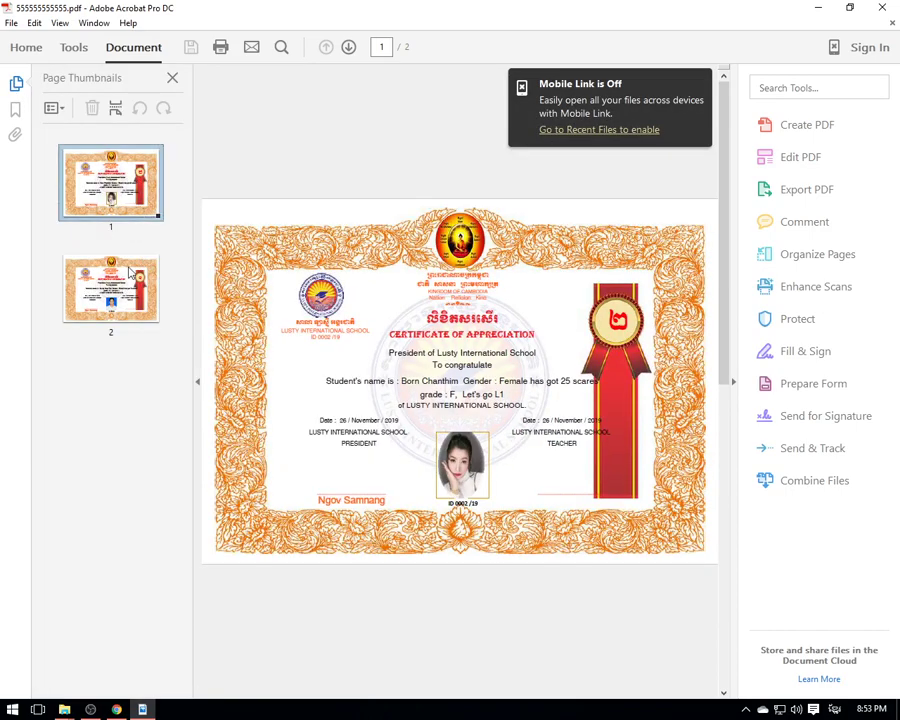
{"action": "key", "text": "Down"}
{"action": "left_click", "coordinate": [119, 195]}
{"action": "key", "text": "Down"}
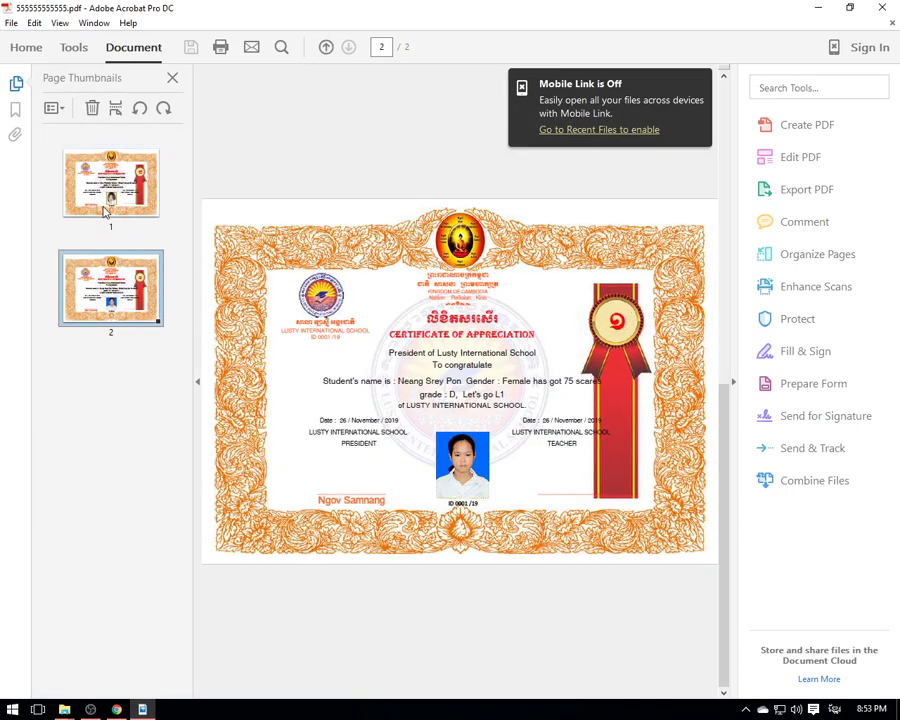
{"action": "left_click", "coordinate": [125, 197]}
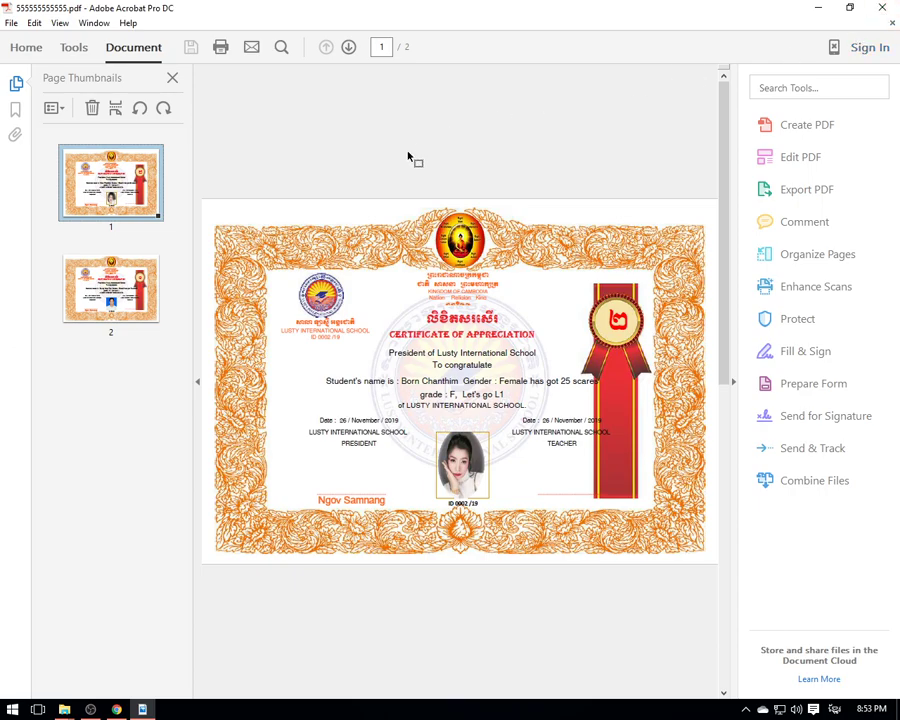
- Quit Acrobat and maximize the School Database folder window
{"action": "key", "text": "ctrl+q"}
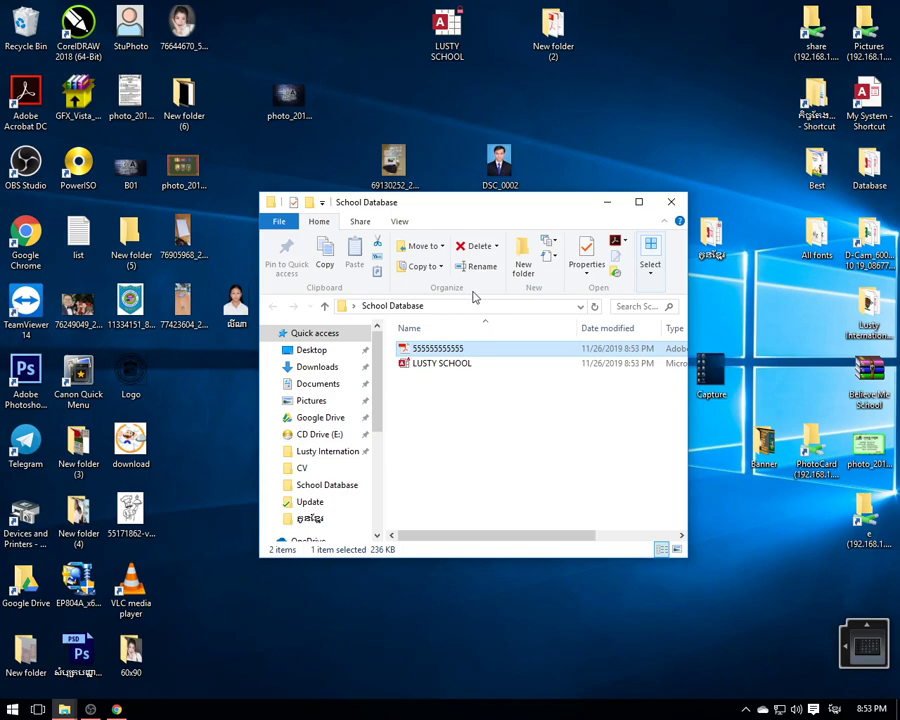
{"action": "right_click", "coordinate": [650, 117]}
{"action": "left_click", "coordinate": [636, 196]}
{"action": "left_click", "coordinate": [639, 202]}
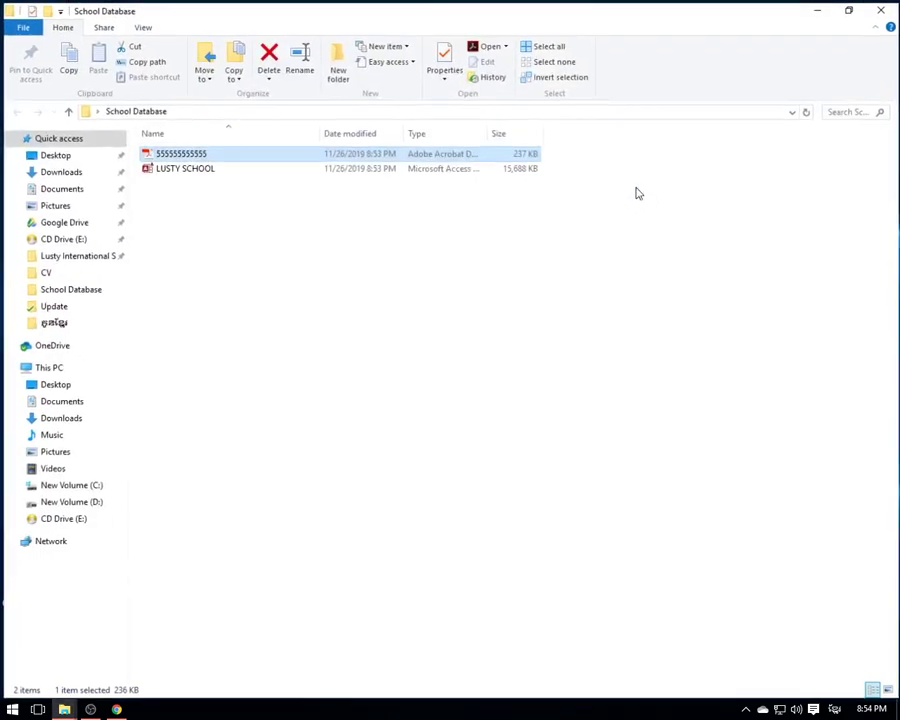
- Open the LUSTY SCHOOL database and log in as the Admin user
{"action": "double_click", "coordinate": [195, 168]}
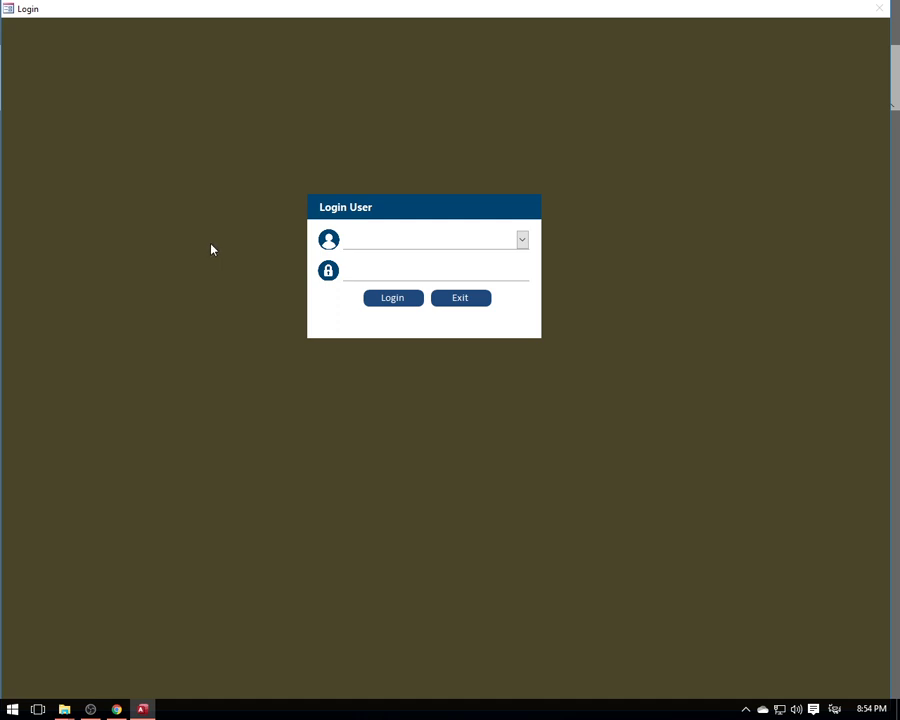
{"action": "left_click", "coordinate": [522, 240]}
{"action": "left_click", "coordinate": [406, 258]}
{"action": "left_click", "coordinate": [382, 302]}
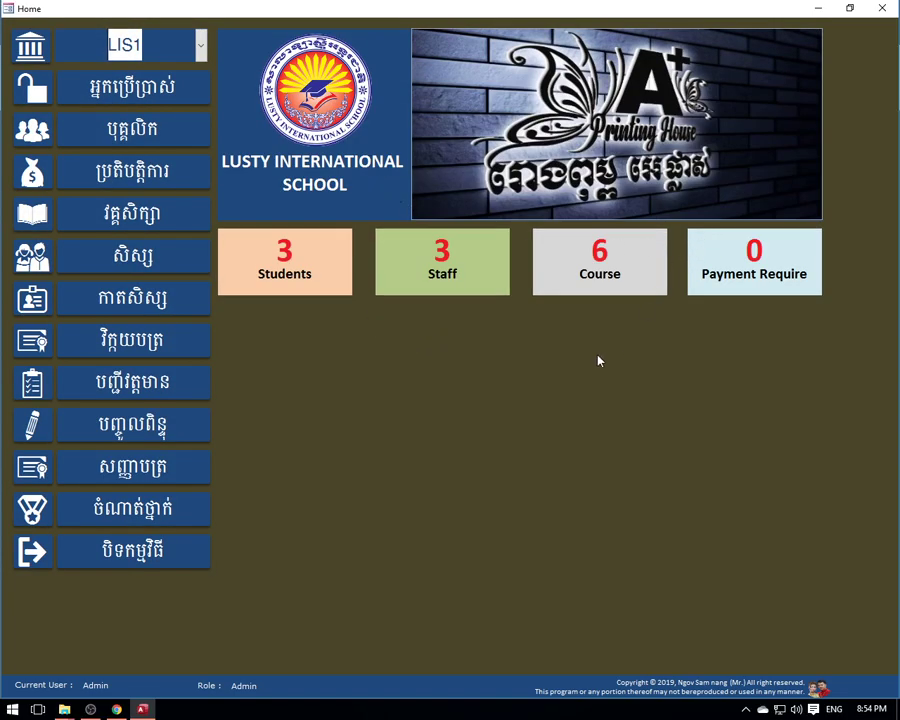
{"action": "left_click", "coordinate": [782, 692]}
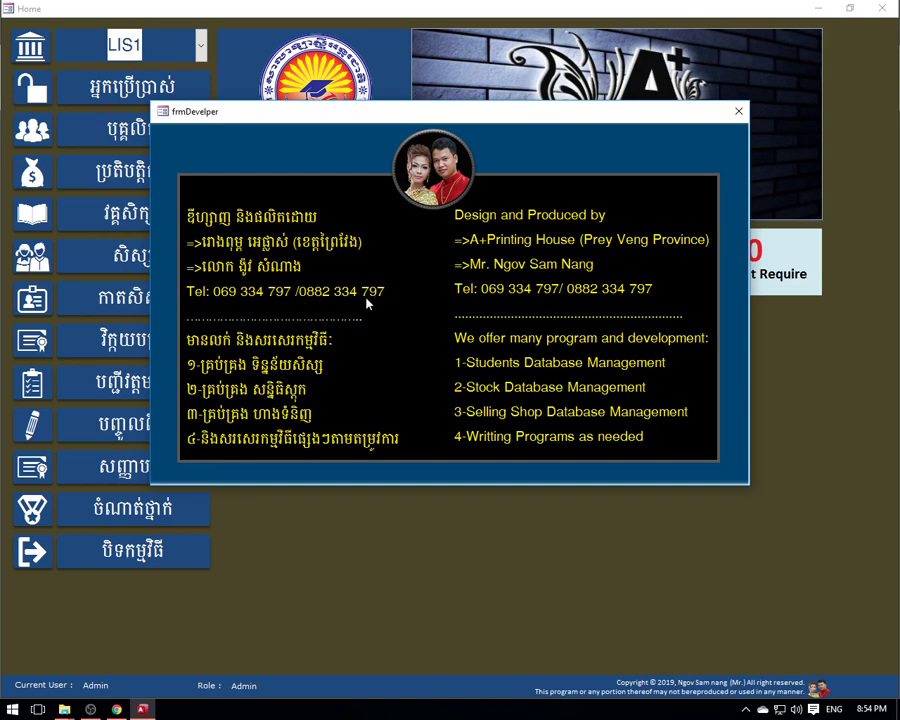
{"action": "left_click_drag", "start_coordinate": [536, 117], "coordinate": [607, 234]}
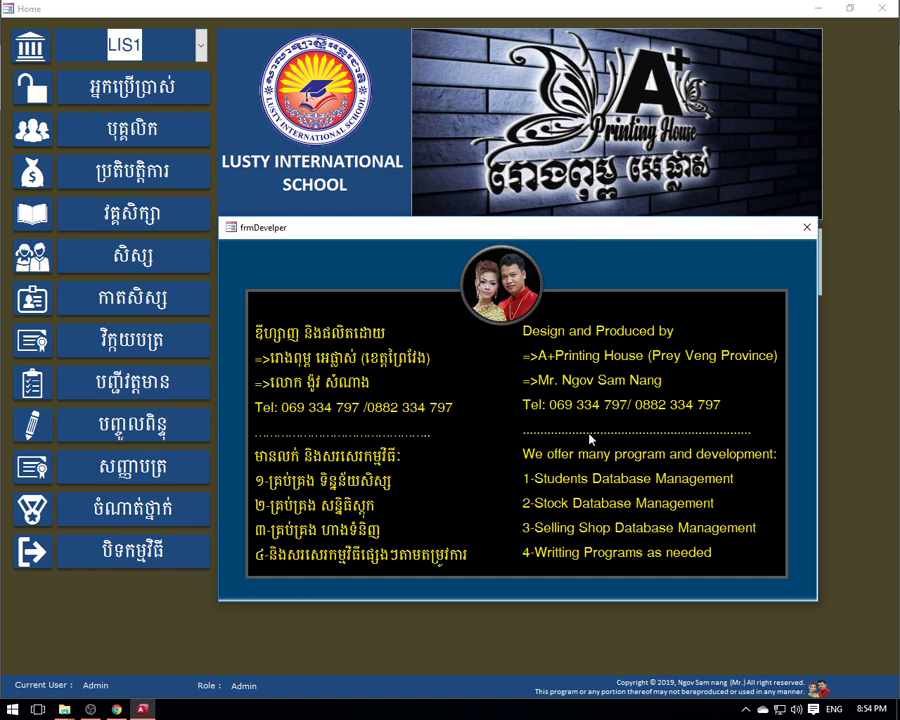
{"action": "left_click_drag", "start_coordinate": [547, 241], "coordinate": [494, 82]}
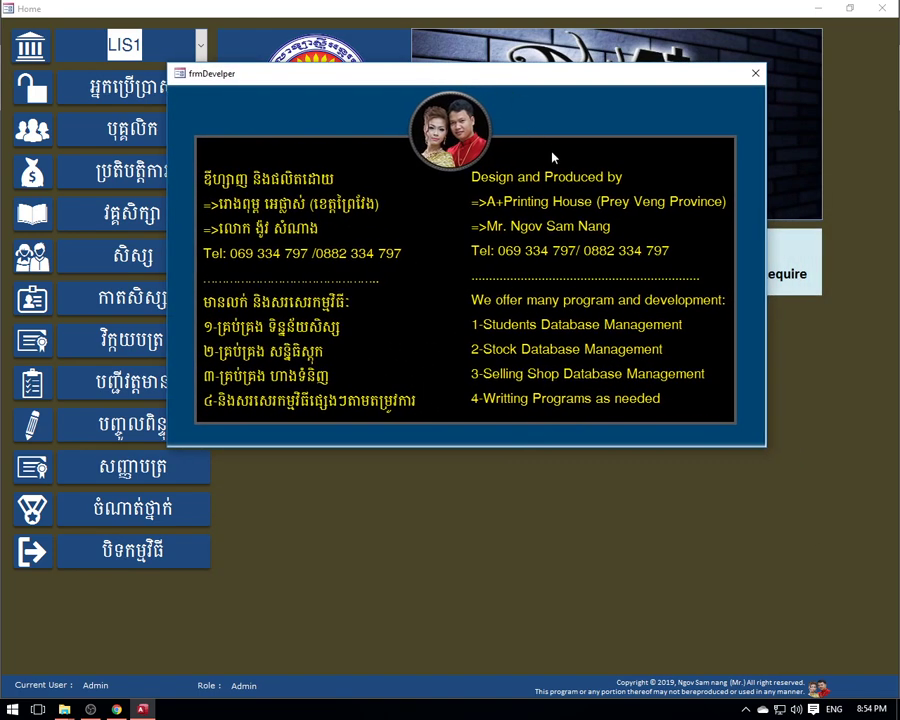
{"action": "left_click", "coordinate": [755, 73]}
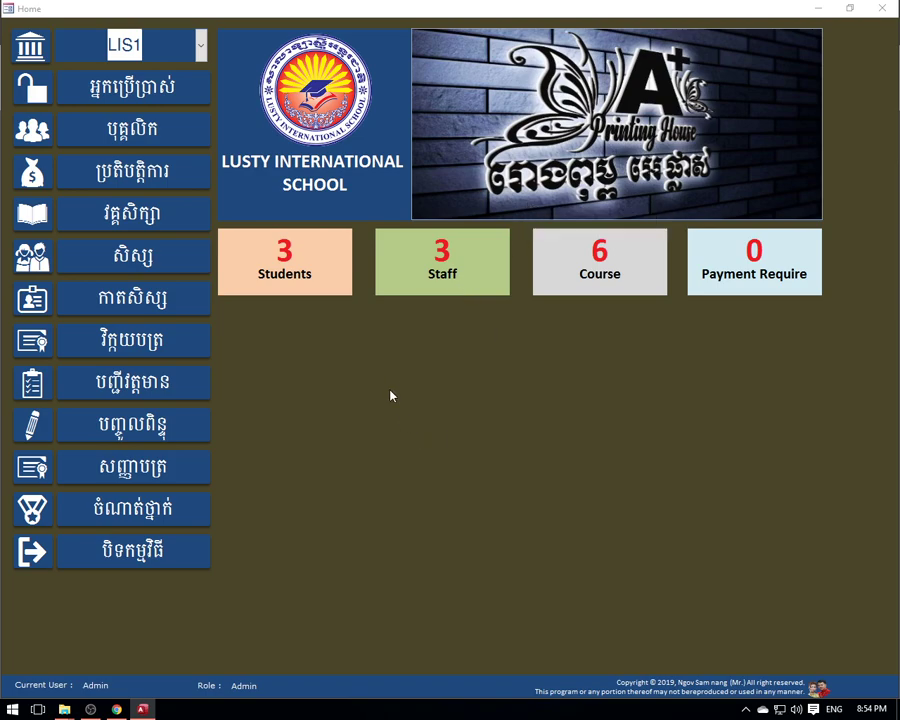
{"action": "left_click", "coordinate": [753, 262]}
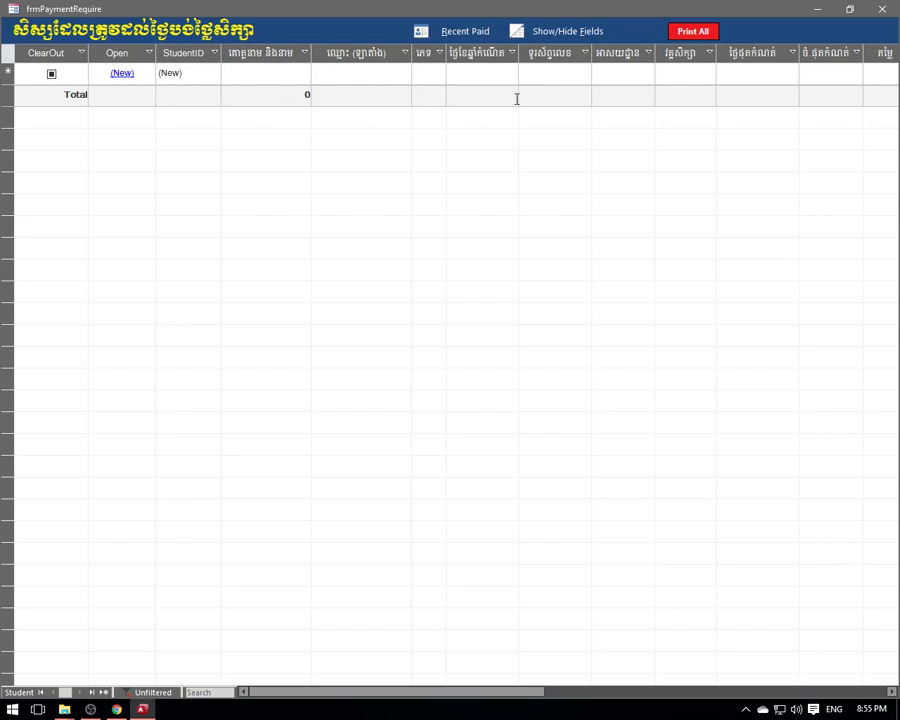
{"action": "left_click", "coordinate": [120, 73]}
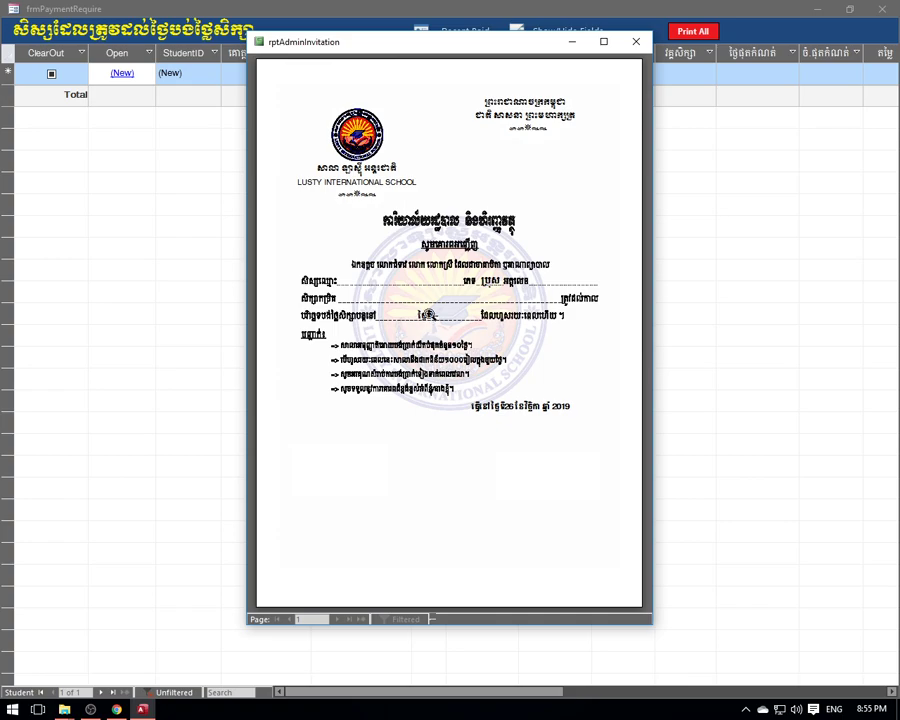
{"action": "left_click", "coordinate": [428, 286]}
{"action": "left_click", "coordinate": [428, 286]}
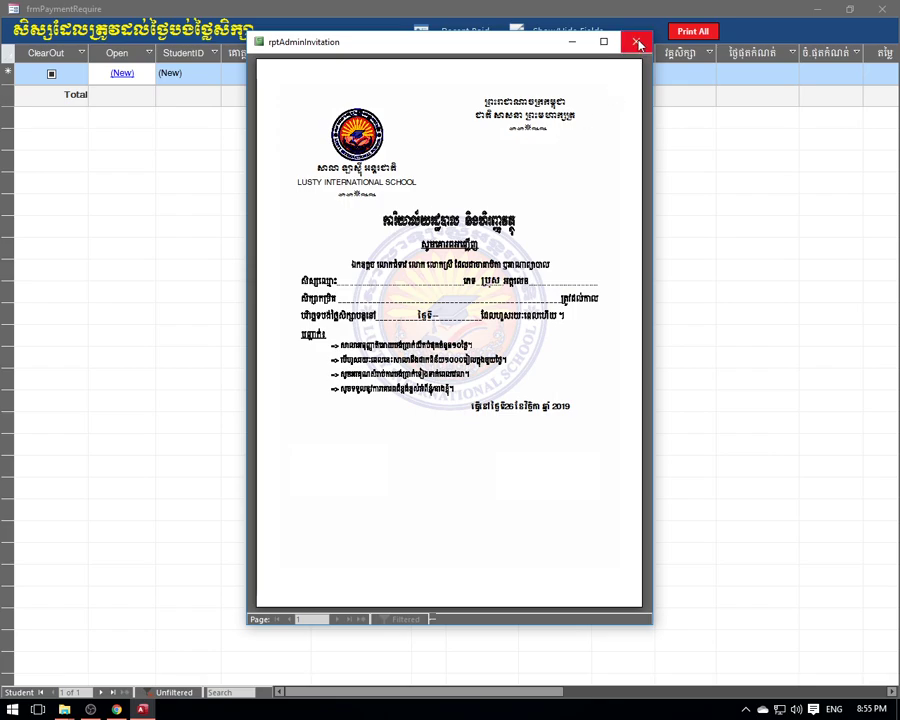
{"action": "left_click", "coordinate": [638, 44]}
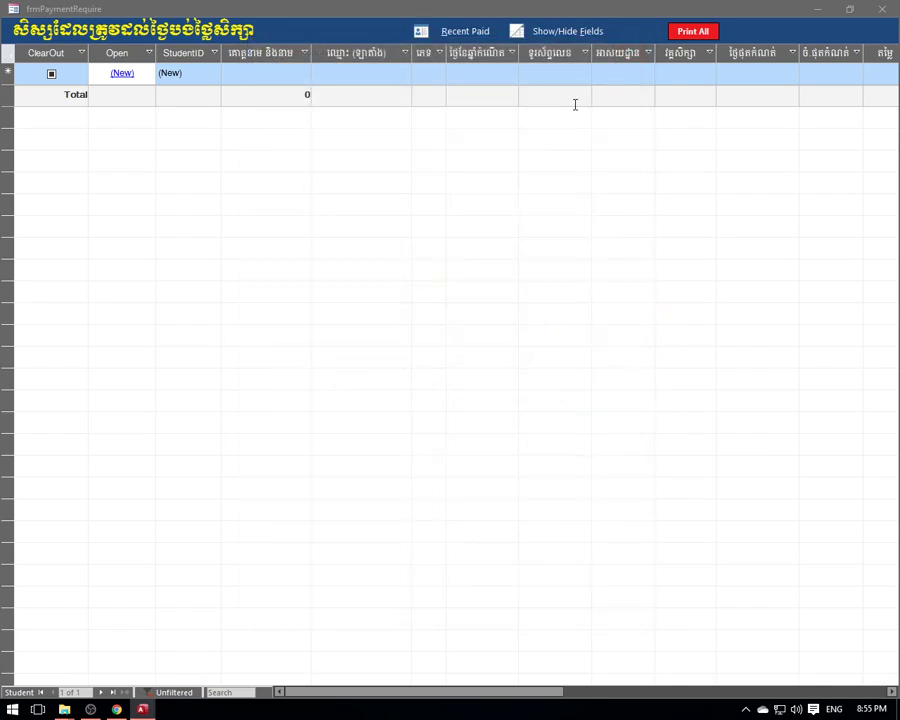
{"action": "left_click", "coordinate": [459, 33]}
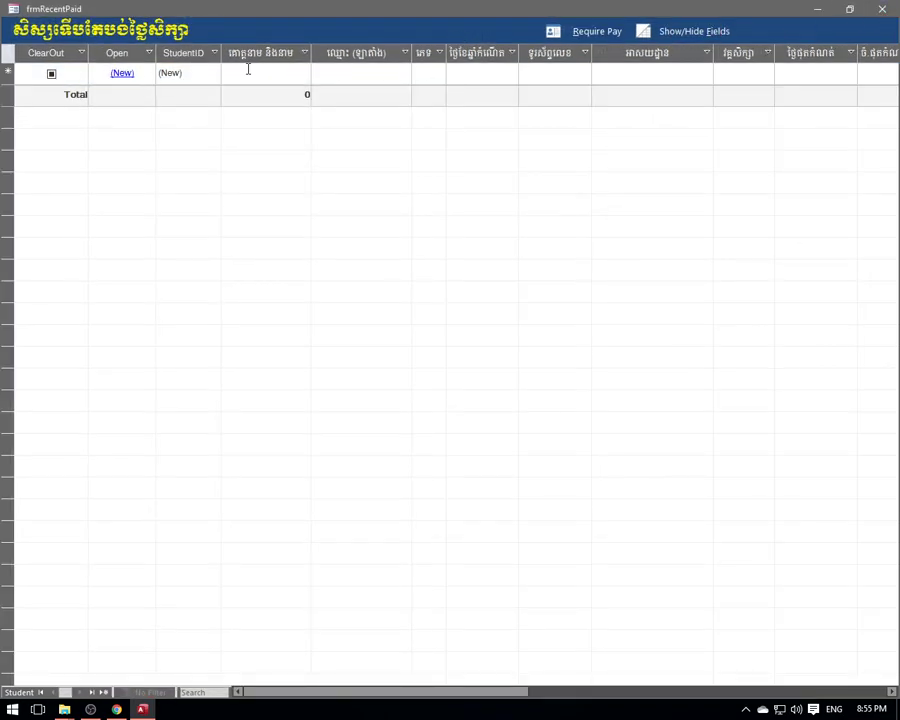
{"action": "left_click", "coordinate": [882, 8]}
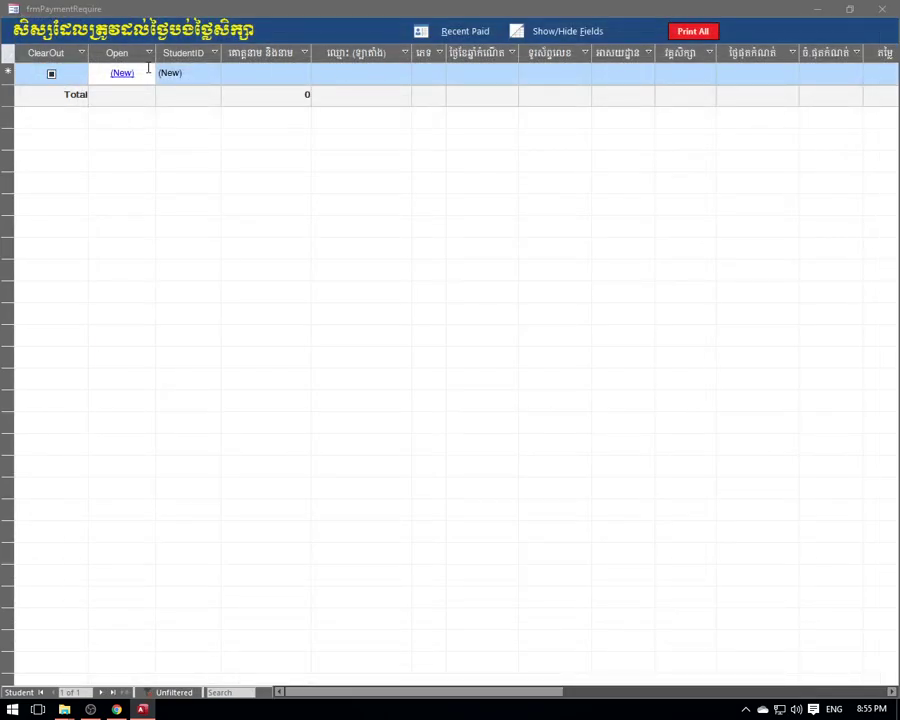
{"action": "left_click", "coordinate": [51, 76]}
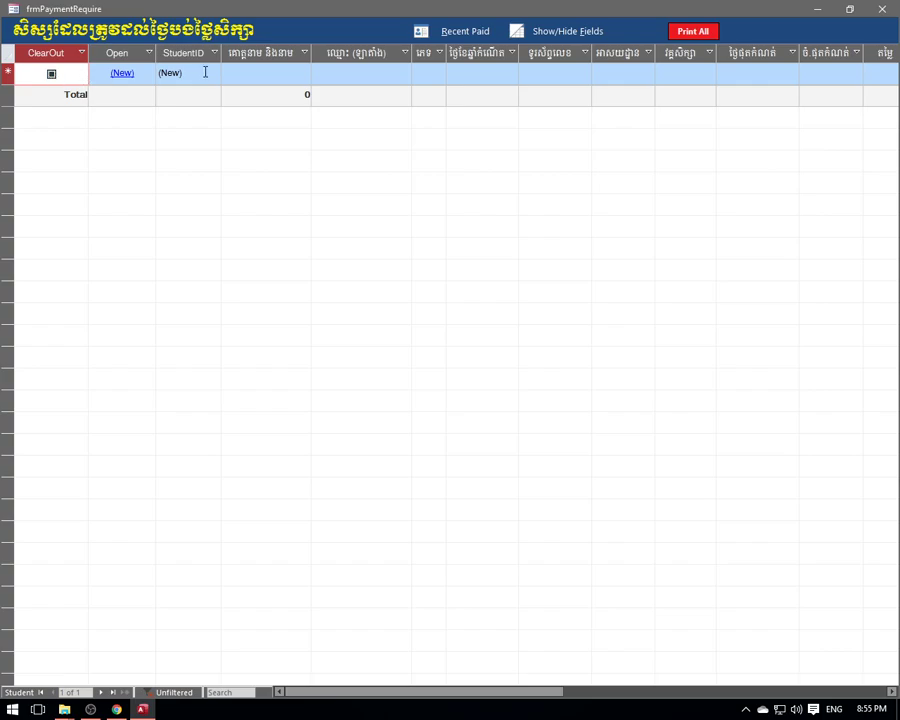
{"action": "left_click", "coordinate": [463, 35]}
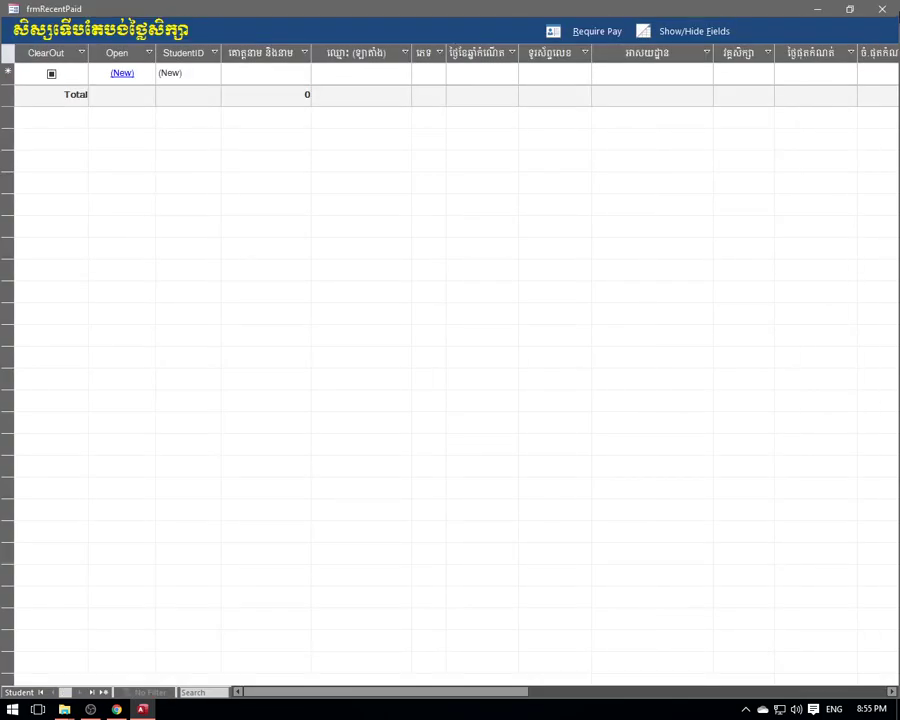
{"action": "left_click", "coordinate": [879, 10]}
{"action": "left_click", "coordinate": [882, 10]}
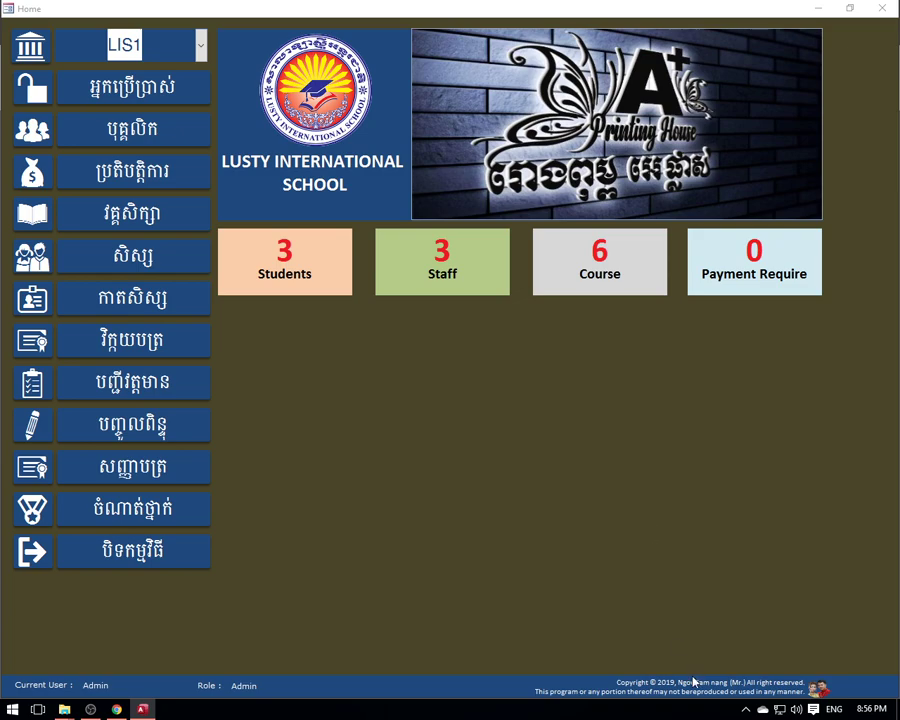
- View and close the developer information window twice, then exit the school database app
{"action": "left_click", "coordinate": [488, 484]}
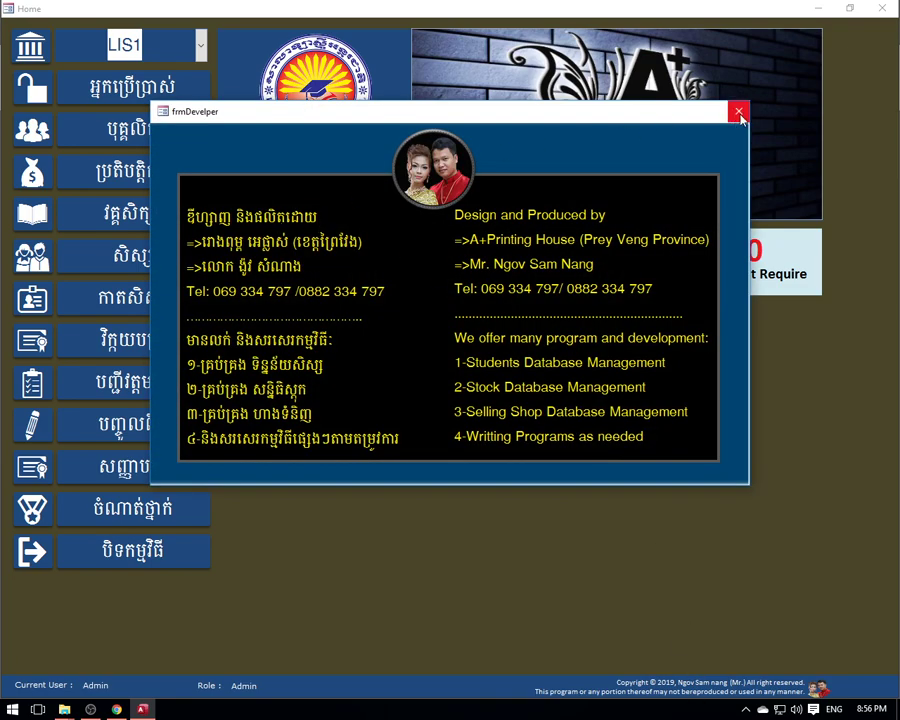
{"action": "left_click", "coordinate": [739, 111]}
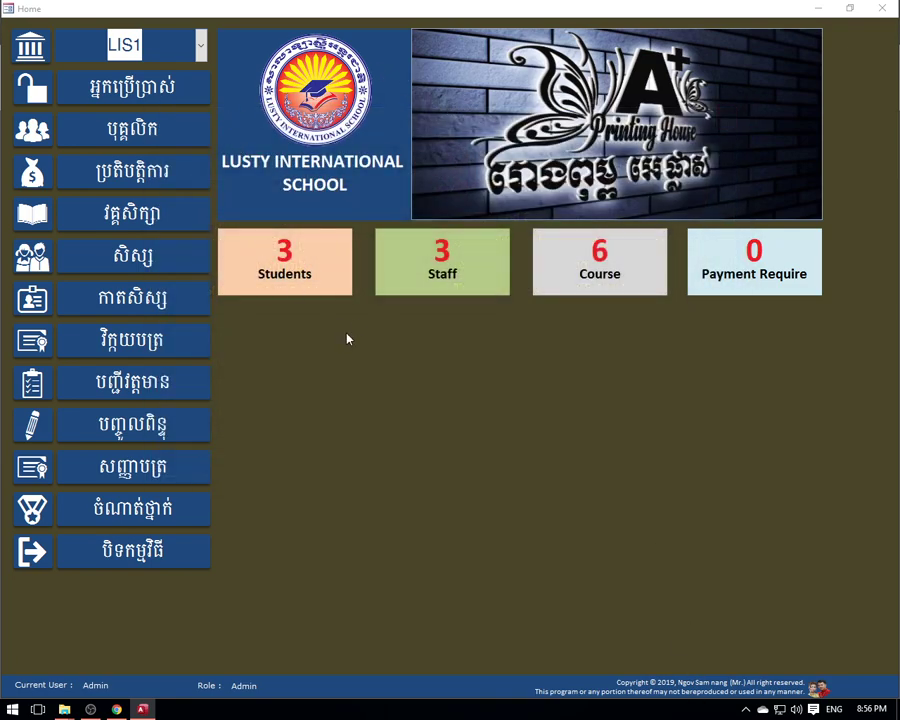
{"action": "left_click", "coordinate": [716, 696]}
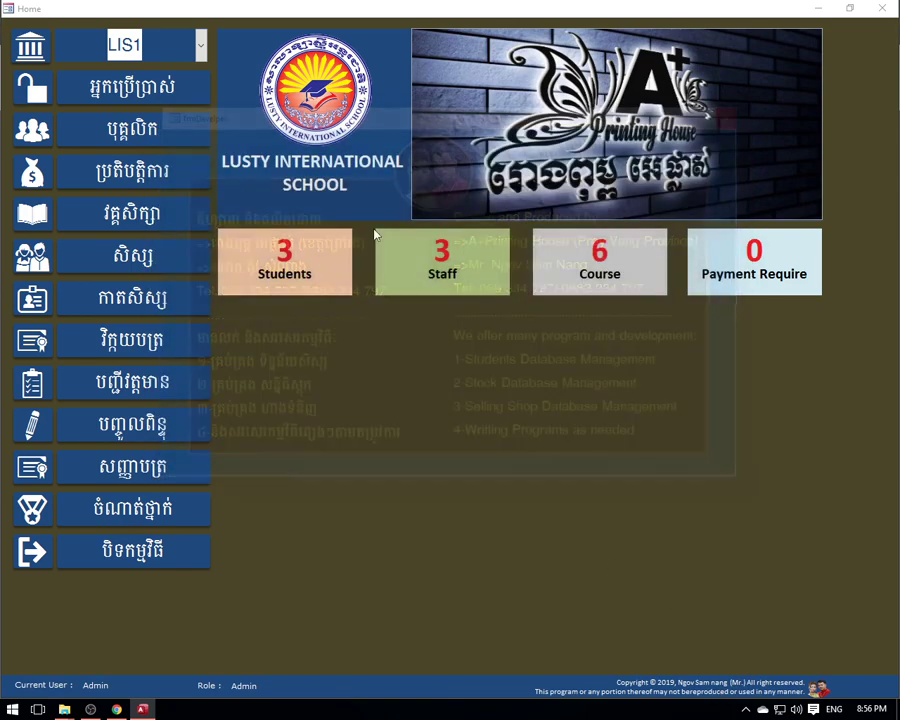
{"action": "left_click", "coordinate": [519, 79]}
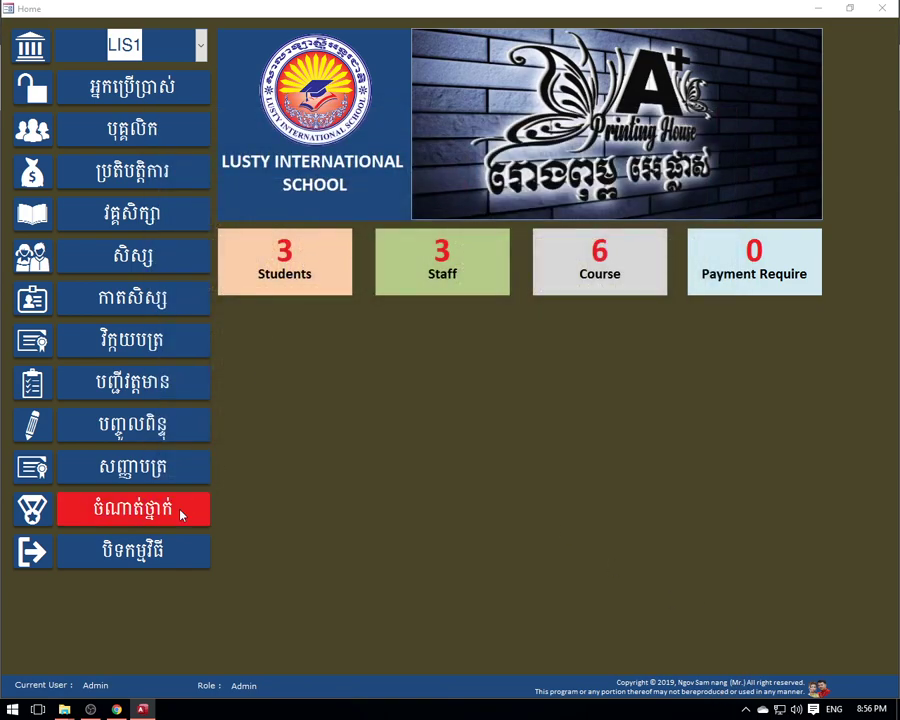
{"action": "left_click", "coordinate": [131, 560]}
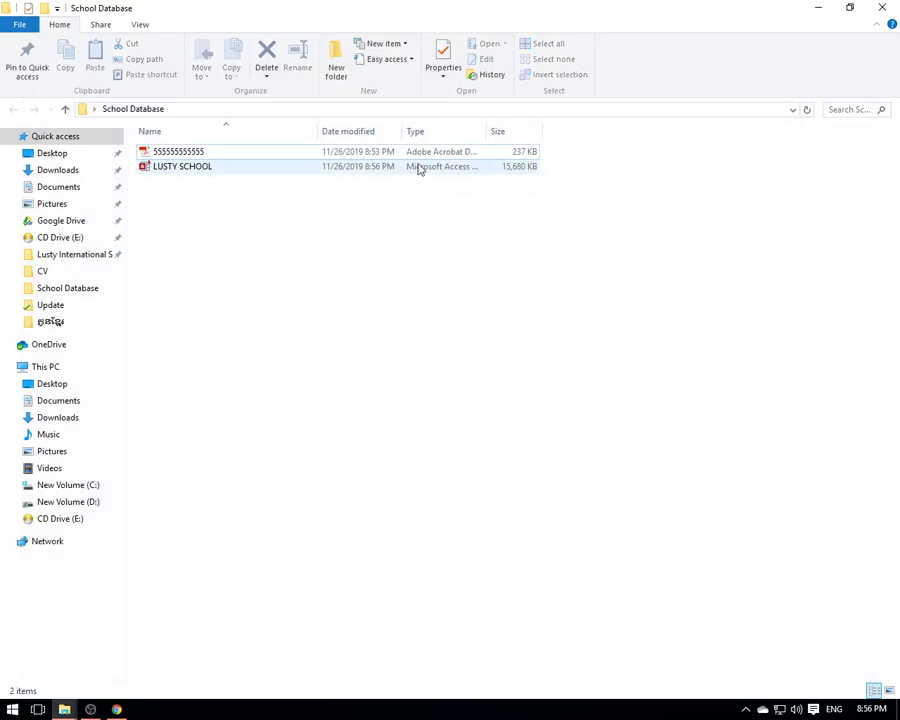